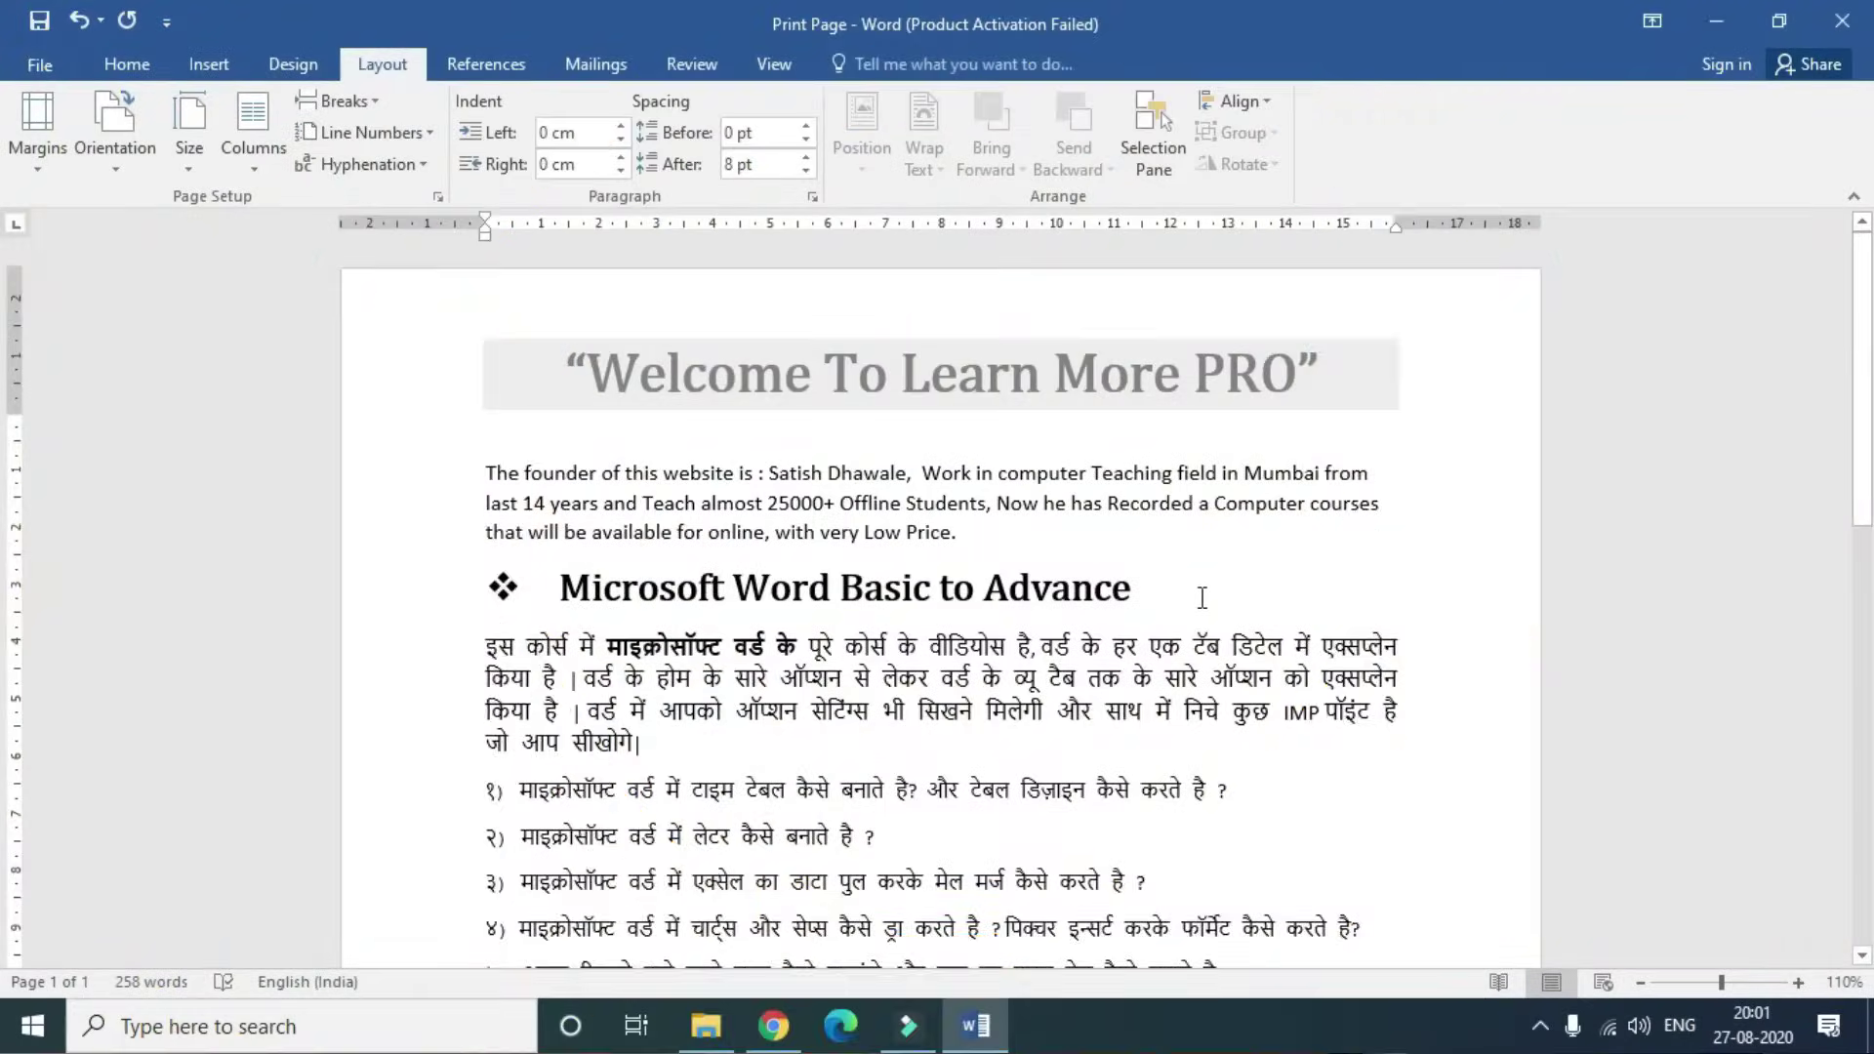
# - Open the flyer's Print screen with HP LaserJet 1020, A4, portrait, one-sided settings
pyautogui.scroll(-4, 1202, 600)
pyautogui.scroll(3, 1202, 605)
pyautogui.scroll(1, 1204, 607)
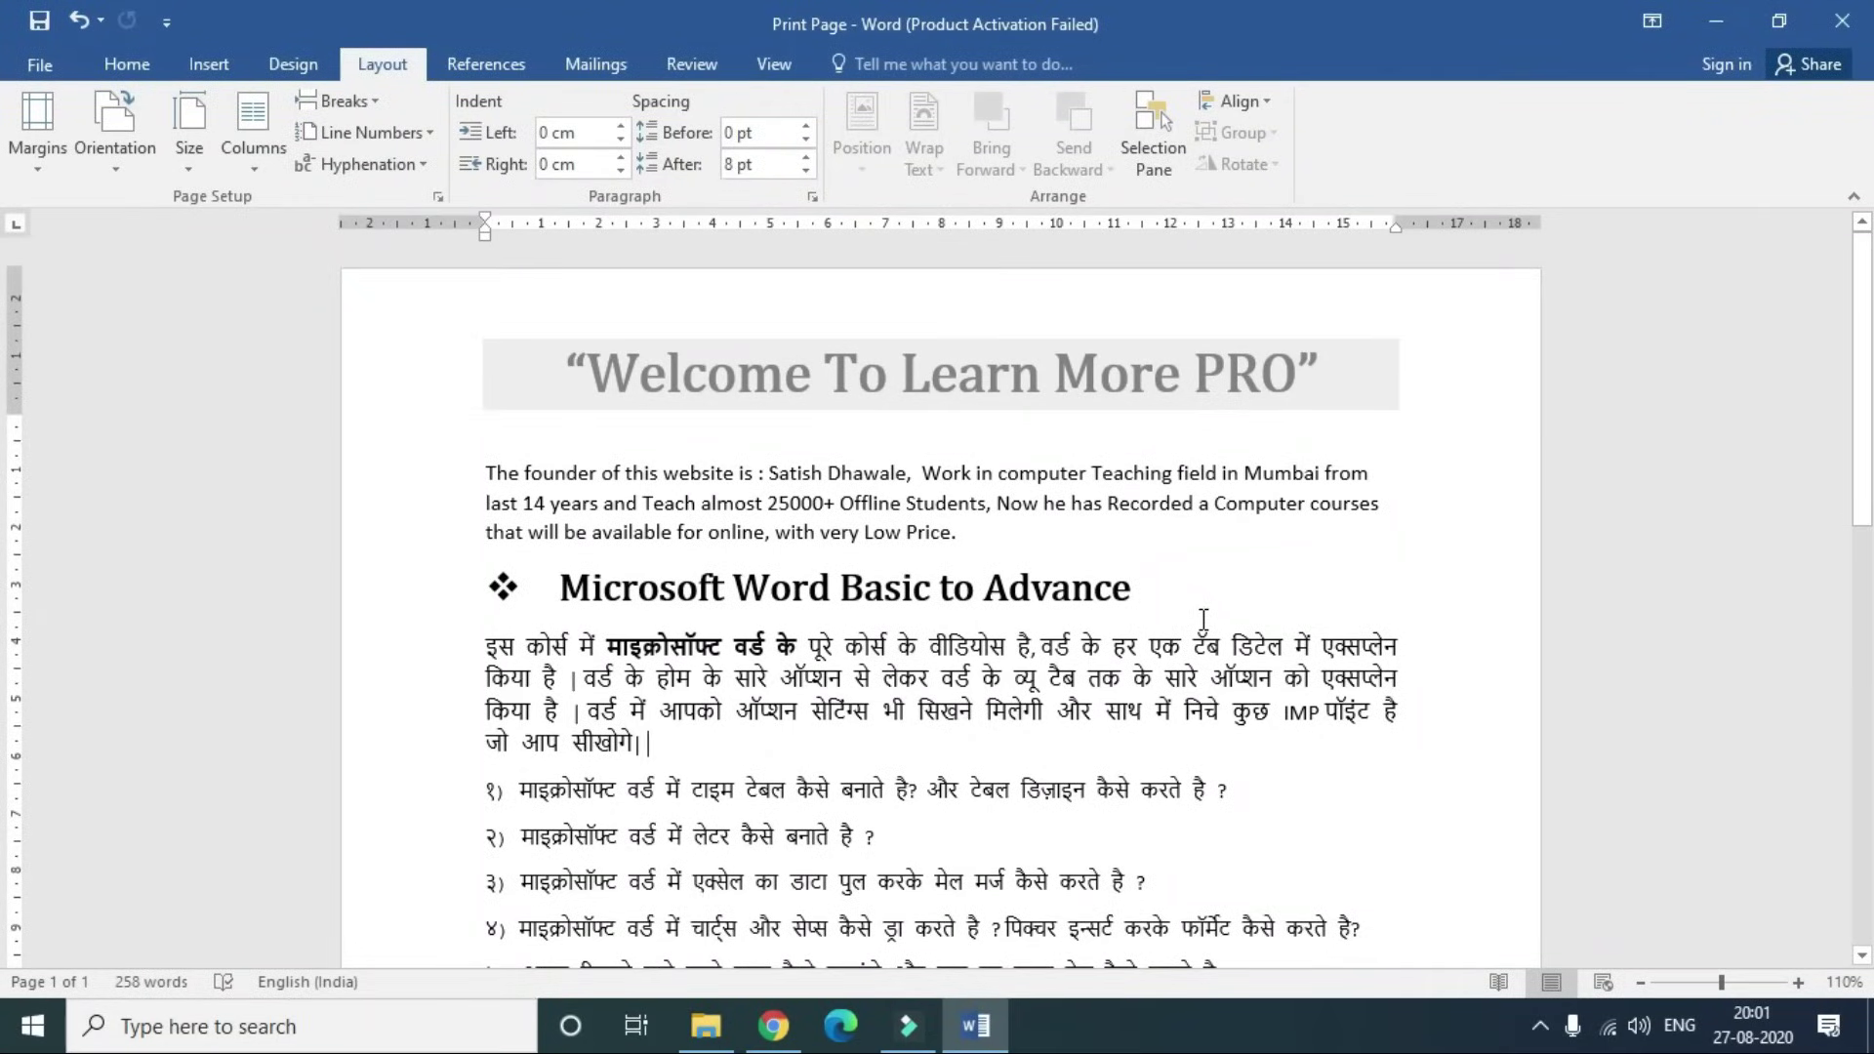
pyautogui.hotkey('ctrl', 'p')
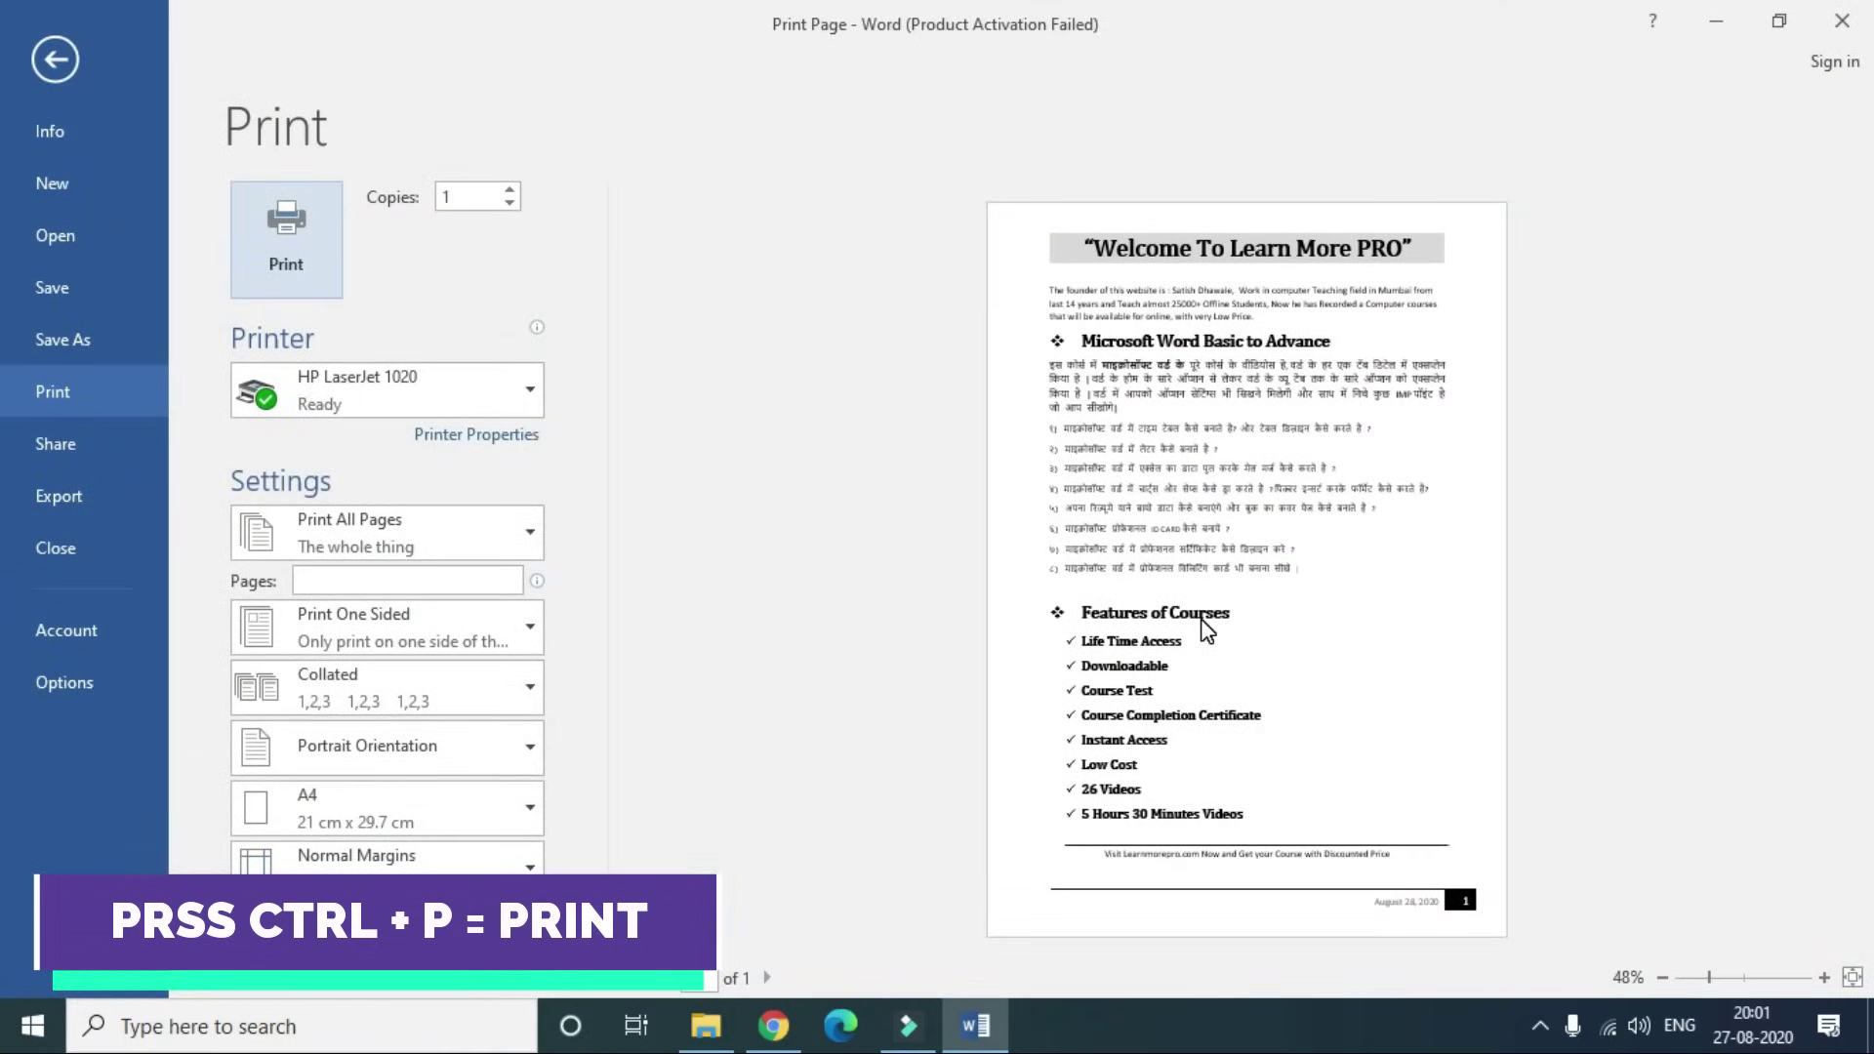
pyautogui.press('Escape')
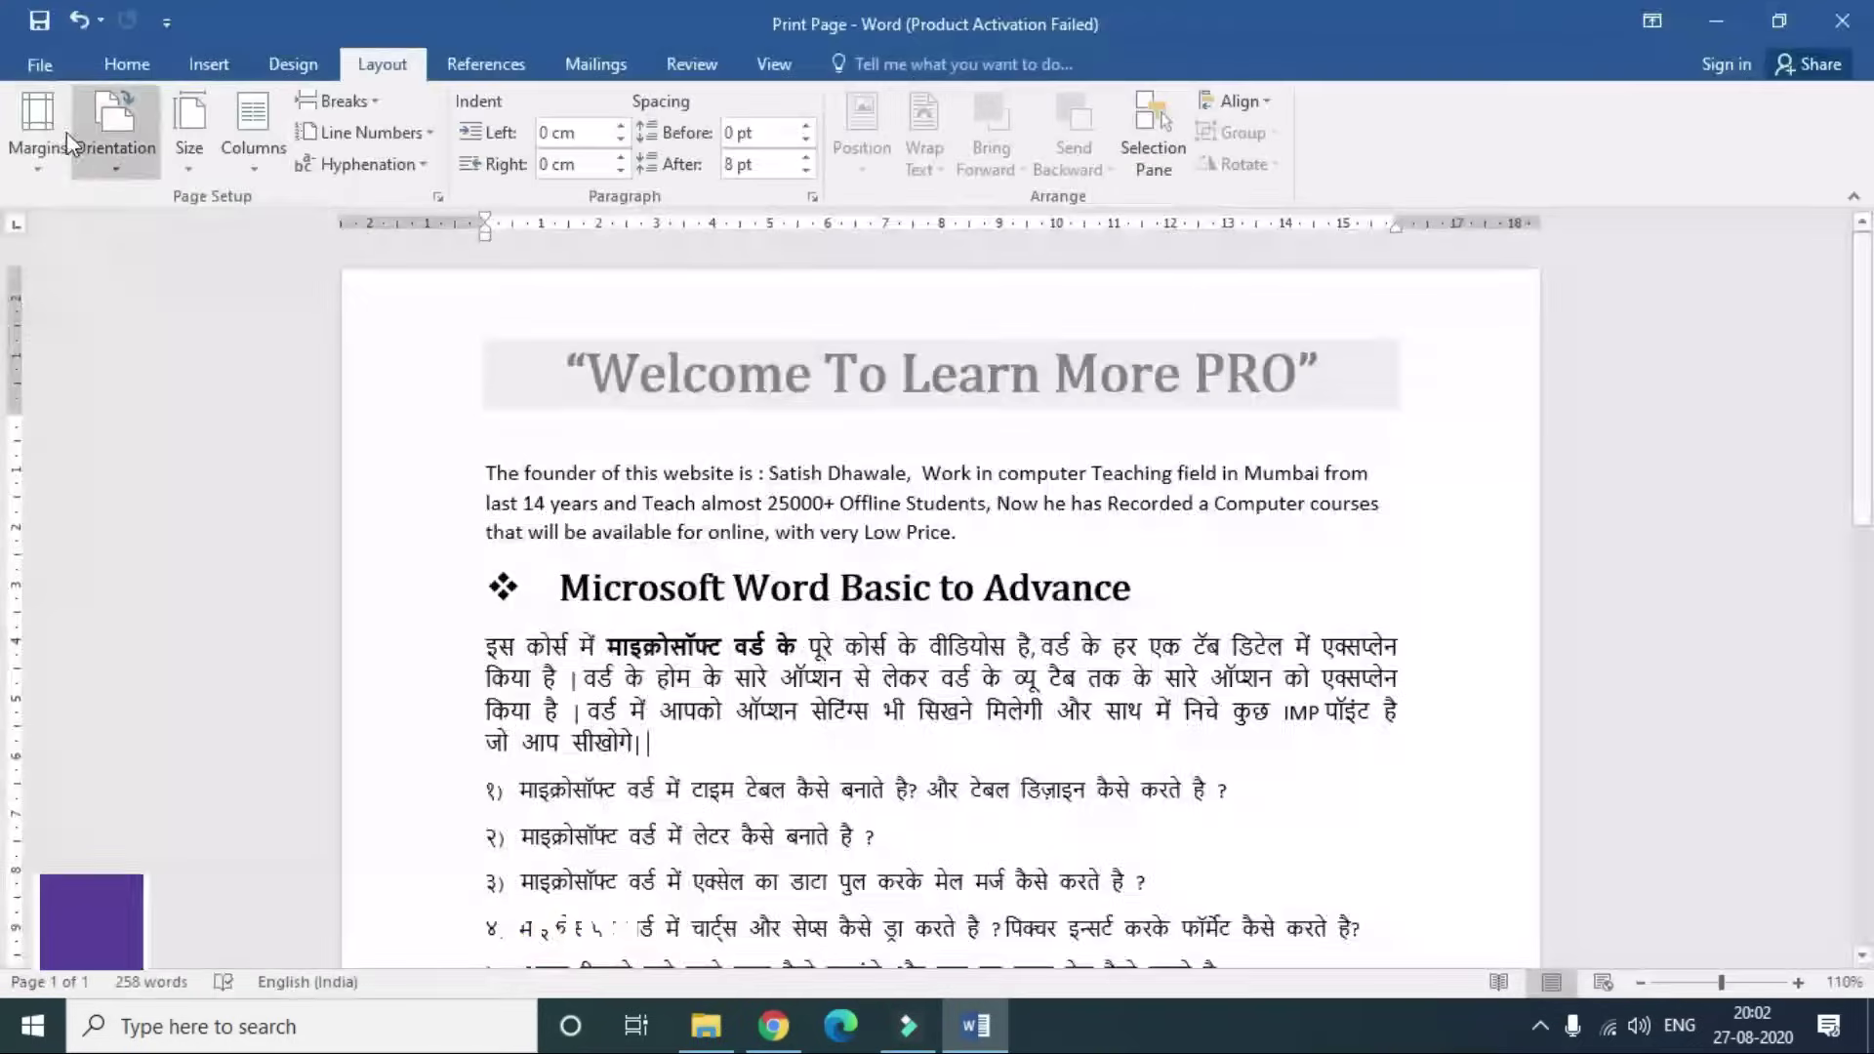
pyautogui.click(31, 71)
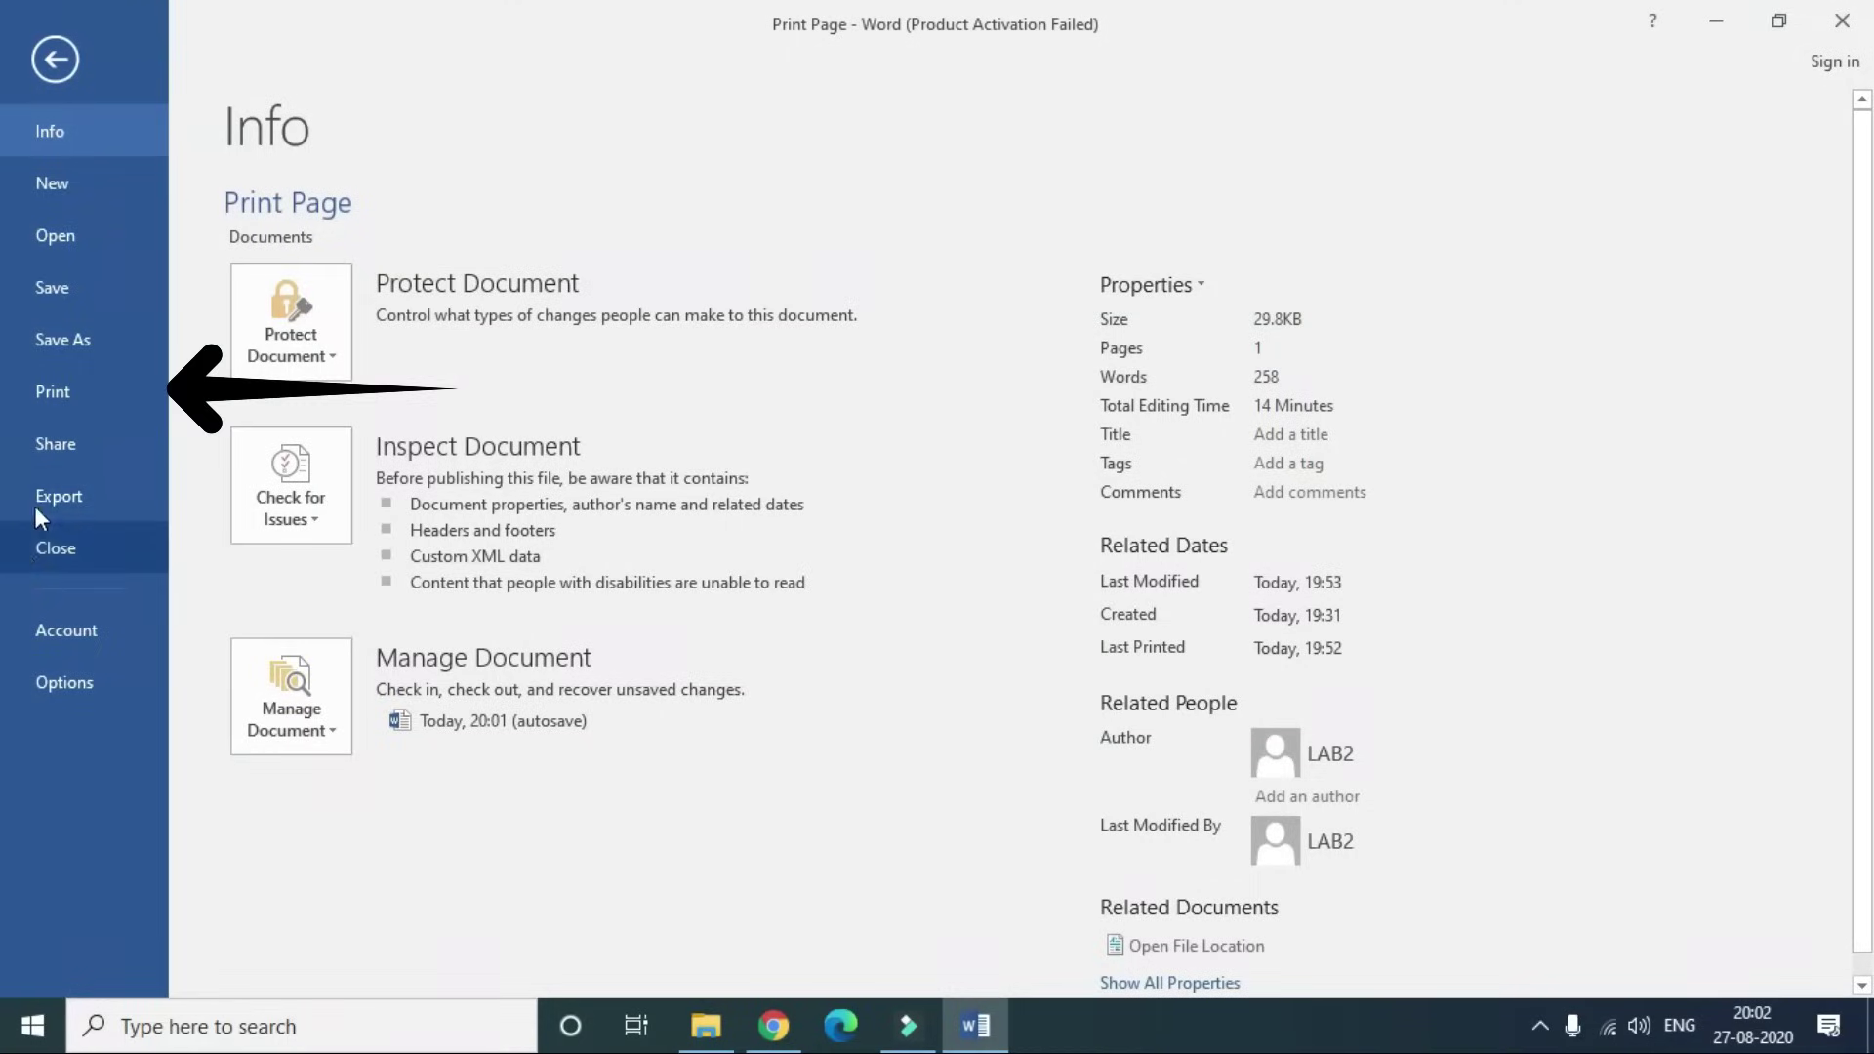
pyautogui.click(32, 402)
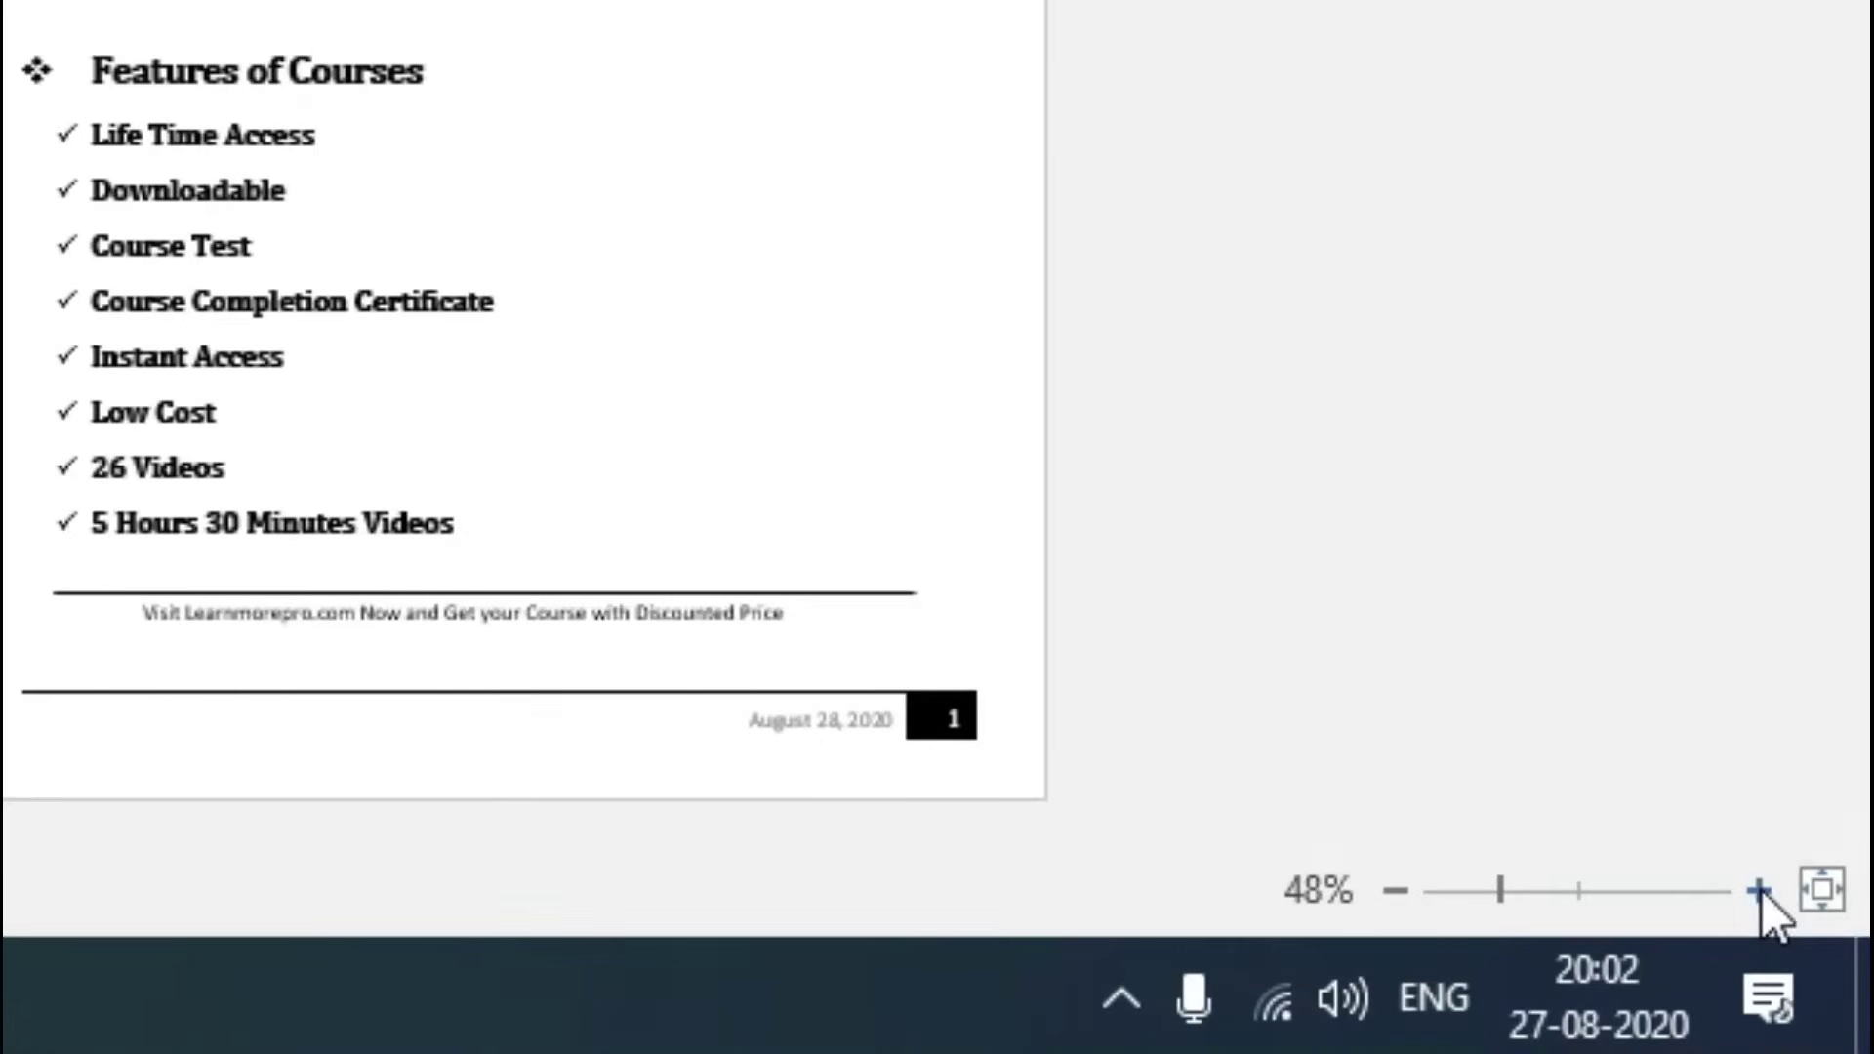
# - Zoom in step by step on the flyer's print preview page
pyautogui.click(1824, 977)
pyautogui.click(1758, 888)
pyautogui.click(1760, 890)
pyautogui.click(1761, 890)
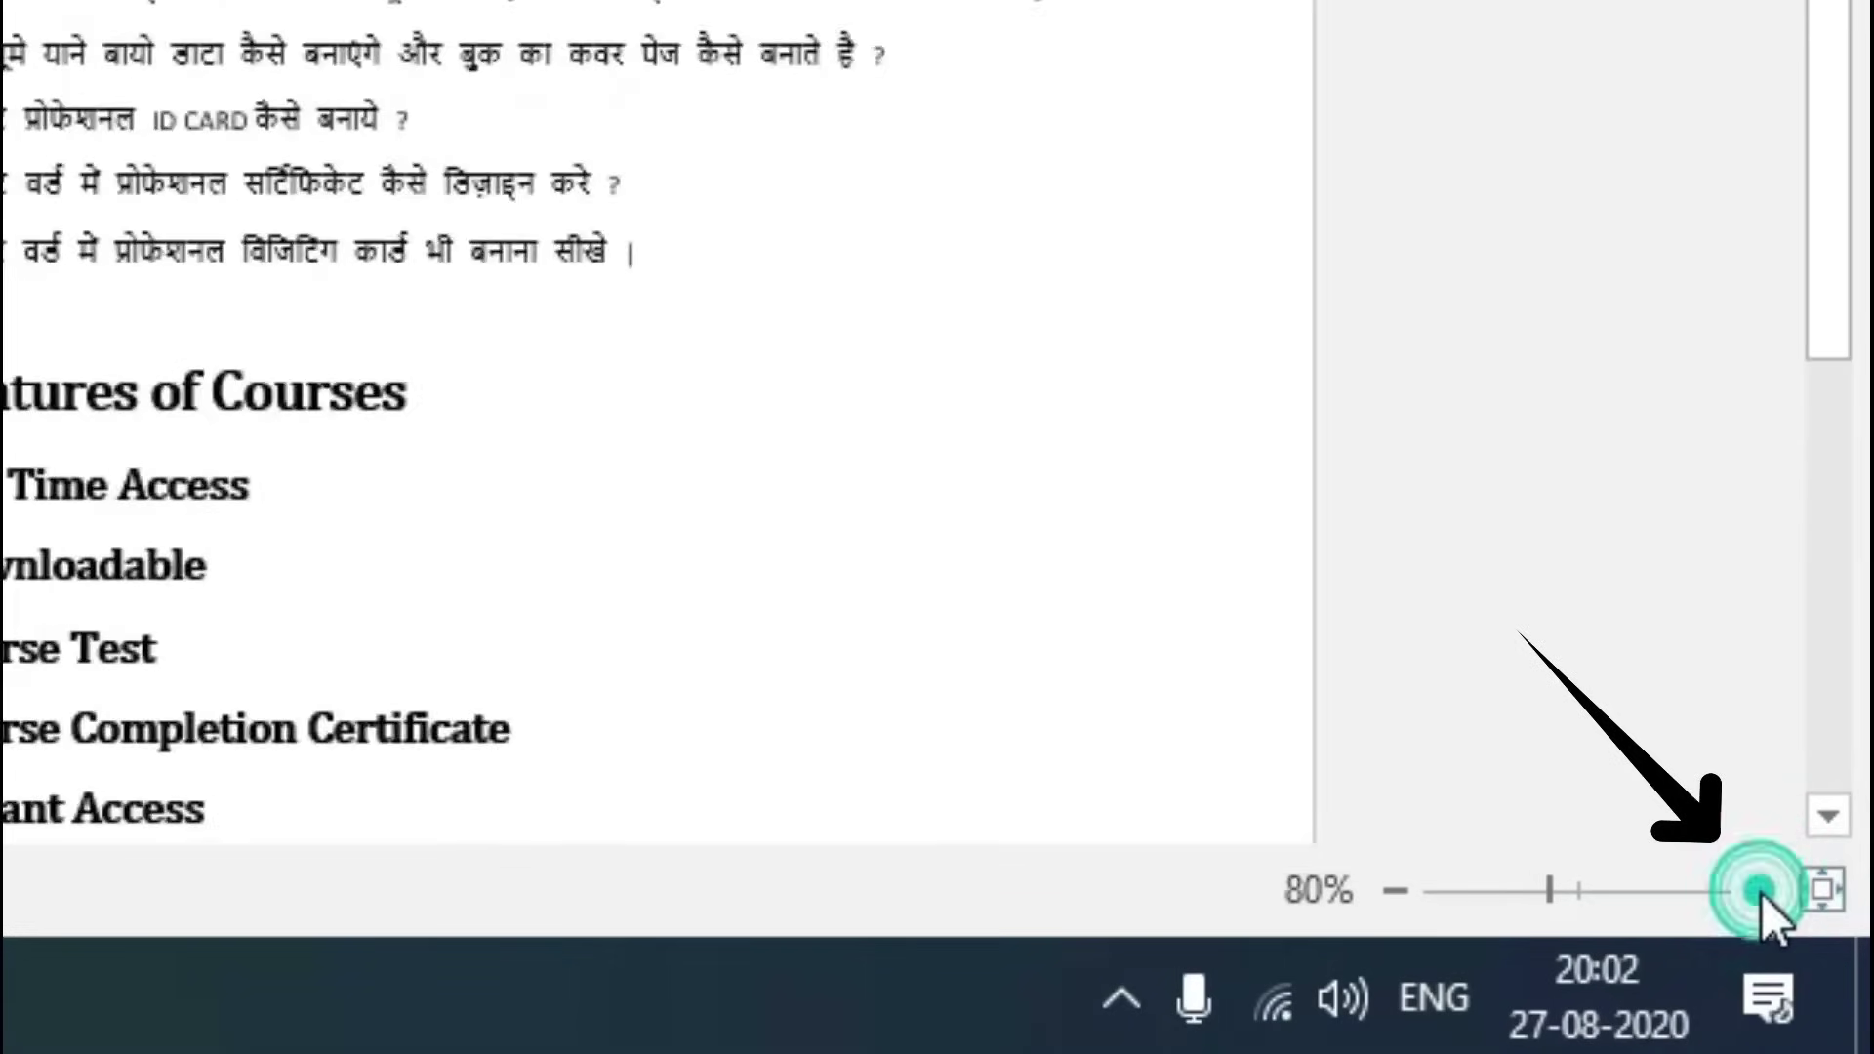
pyautogui.click(1760, 890)
pyautogui.click(1760, 890)
pyautogui.click(1761, 890)
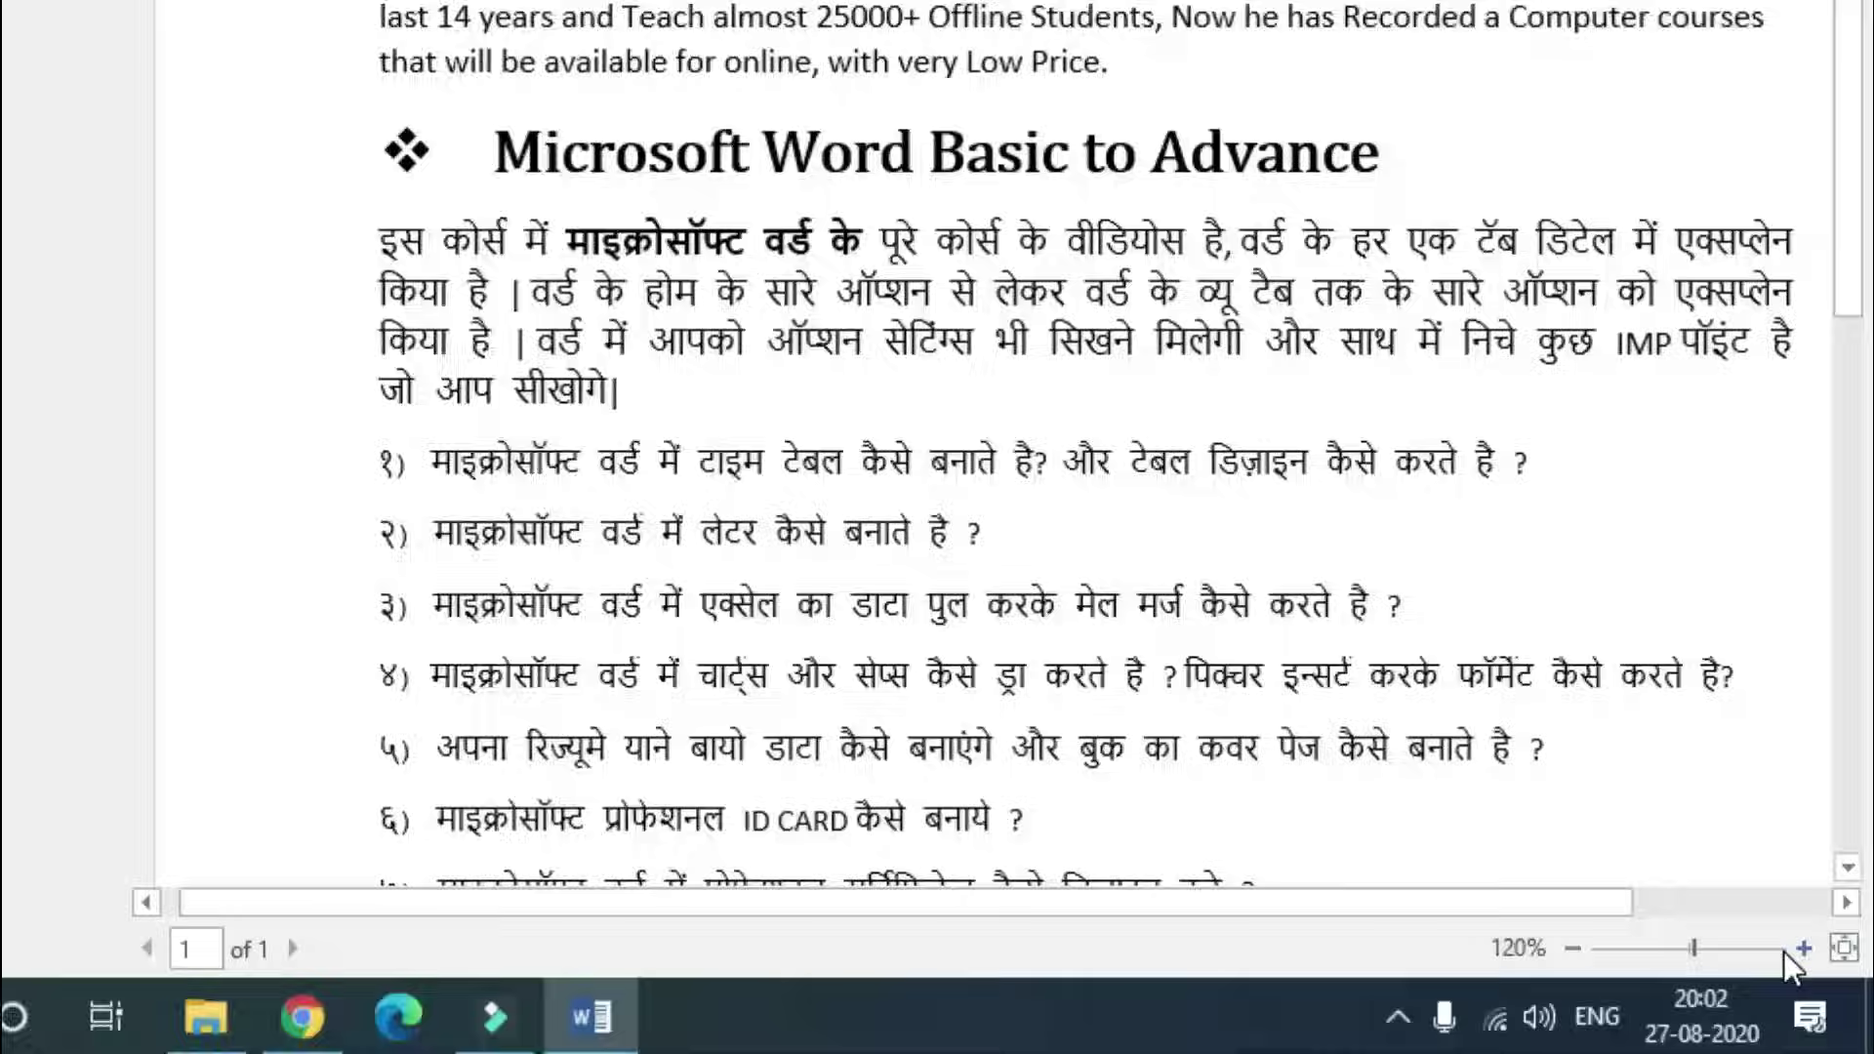
# - Zoom the preview out to show the whole page, then enlarge it slightly
pyautogui.hotkey('ctrl', 'p')
pyautogui.click(1824, 977)
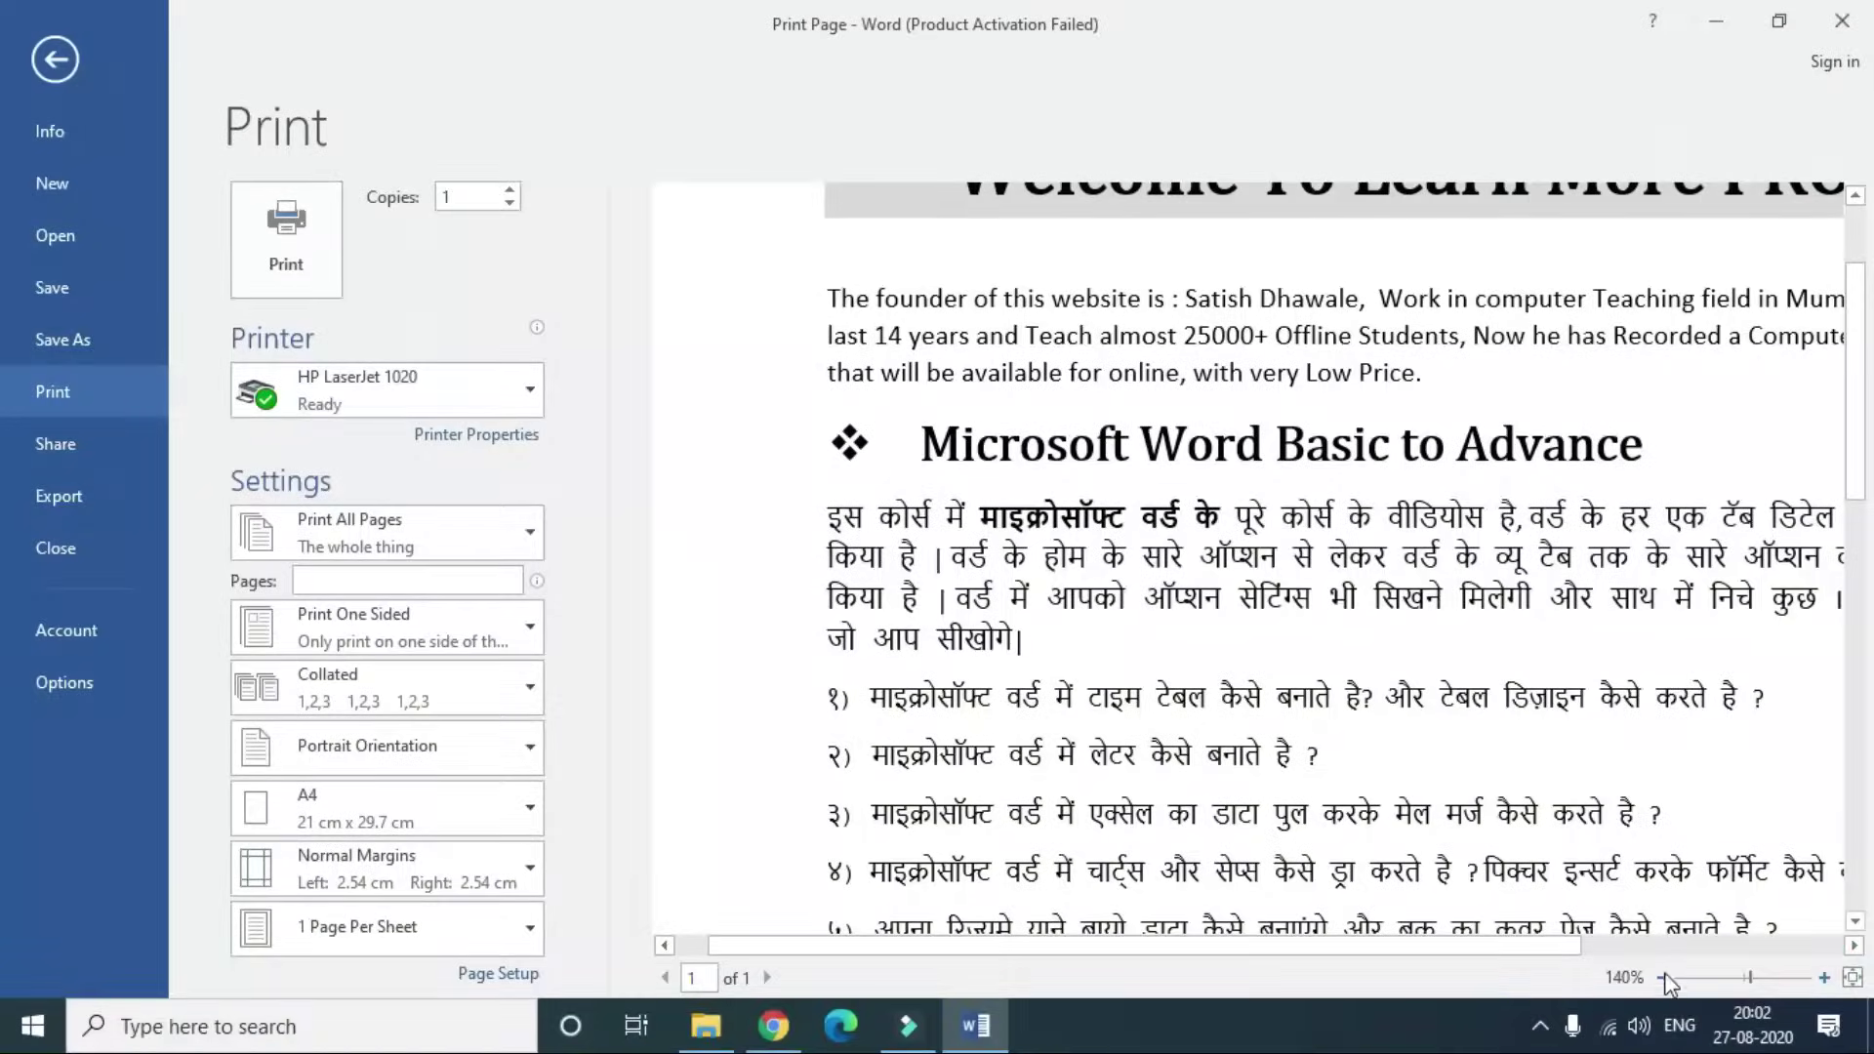
pyautogui.click(1663, 977)
pyautogui.click(1663, 976)
pyautogui.click(1663, 977)
pyautogui.click(1662, 976)
pyautogui.click(1663, 977)
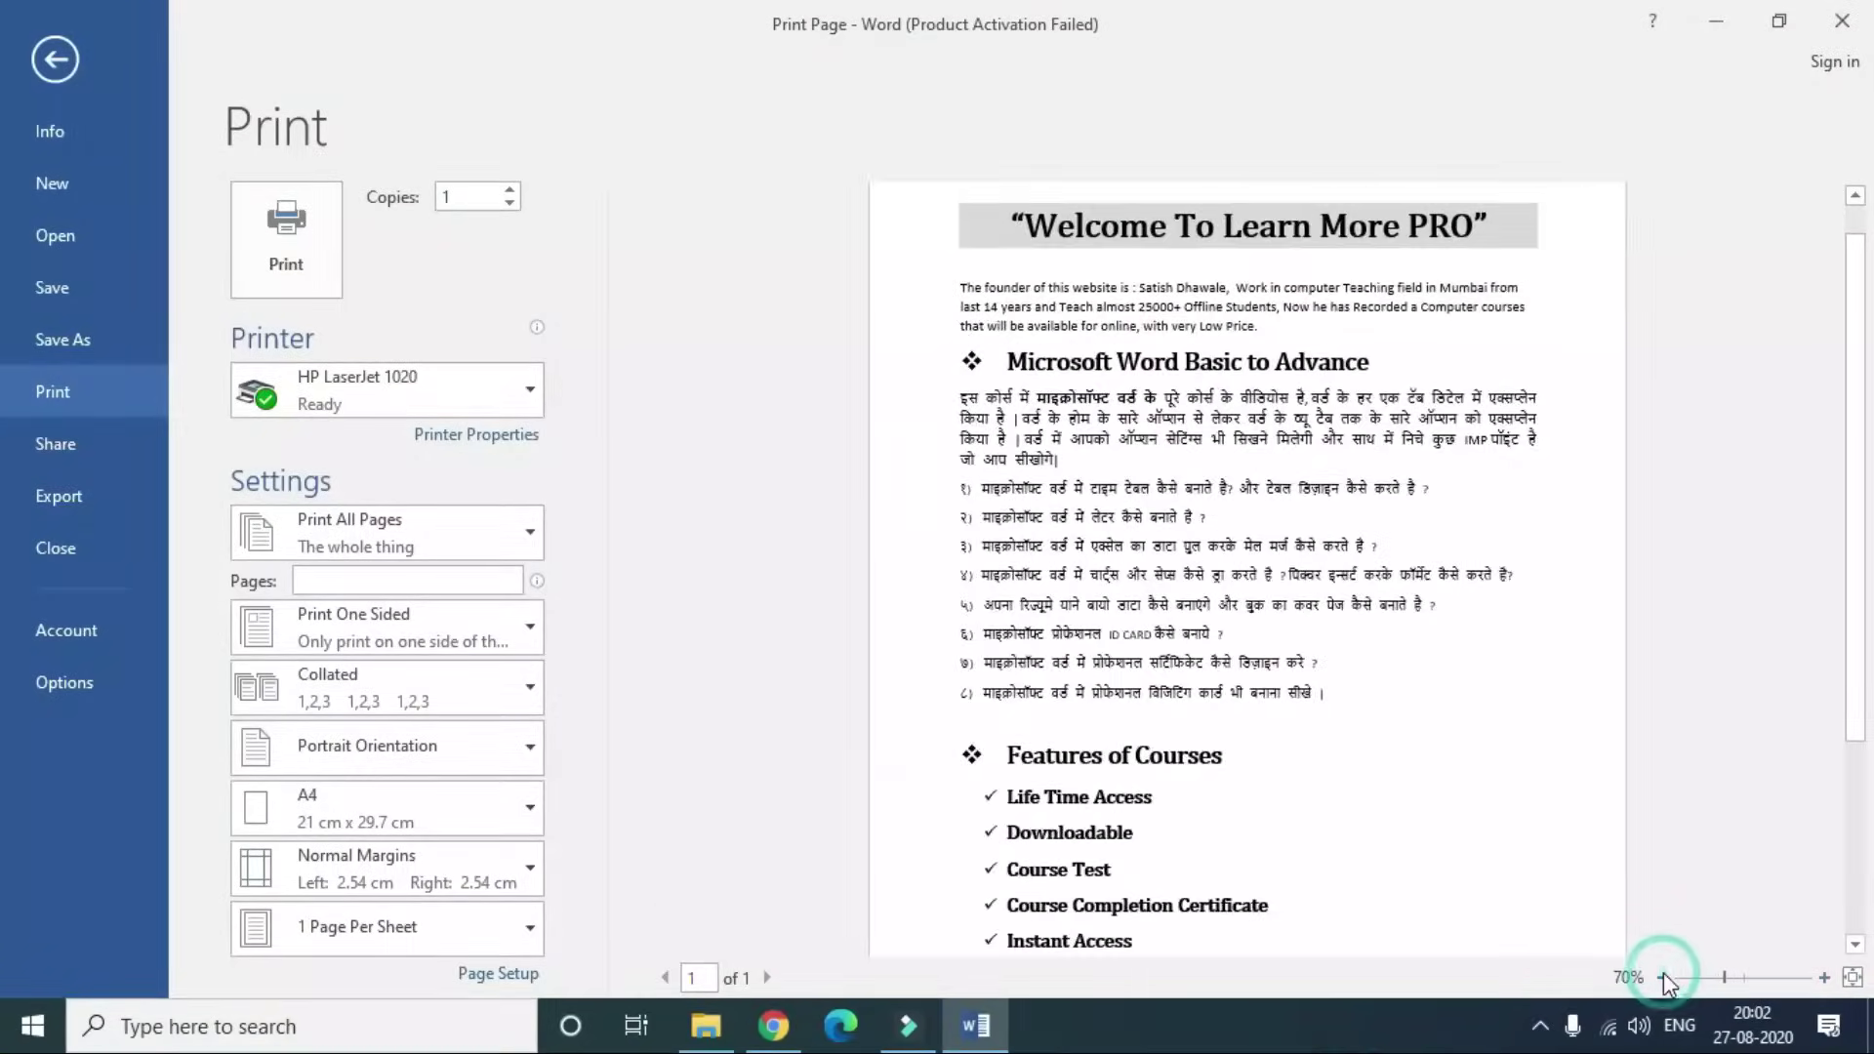
pyautogui.click(1663, 977)
pyautogui.click(1663, 976)
pyautogui.click(1663, 977)
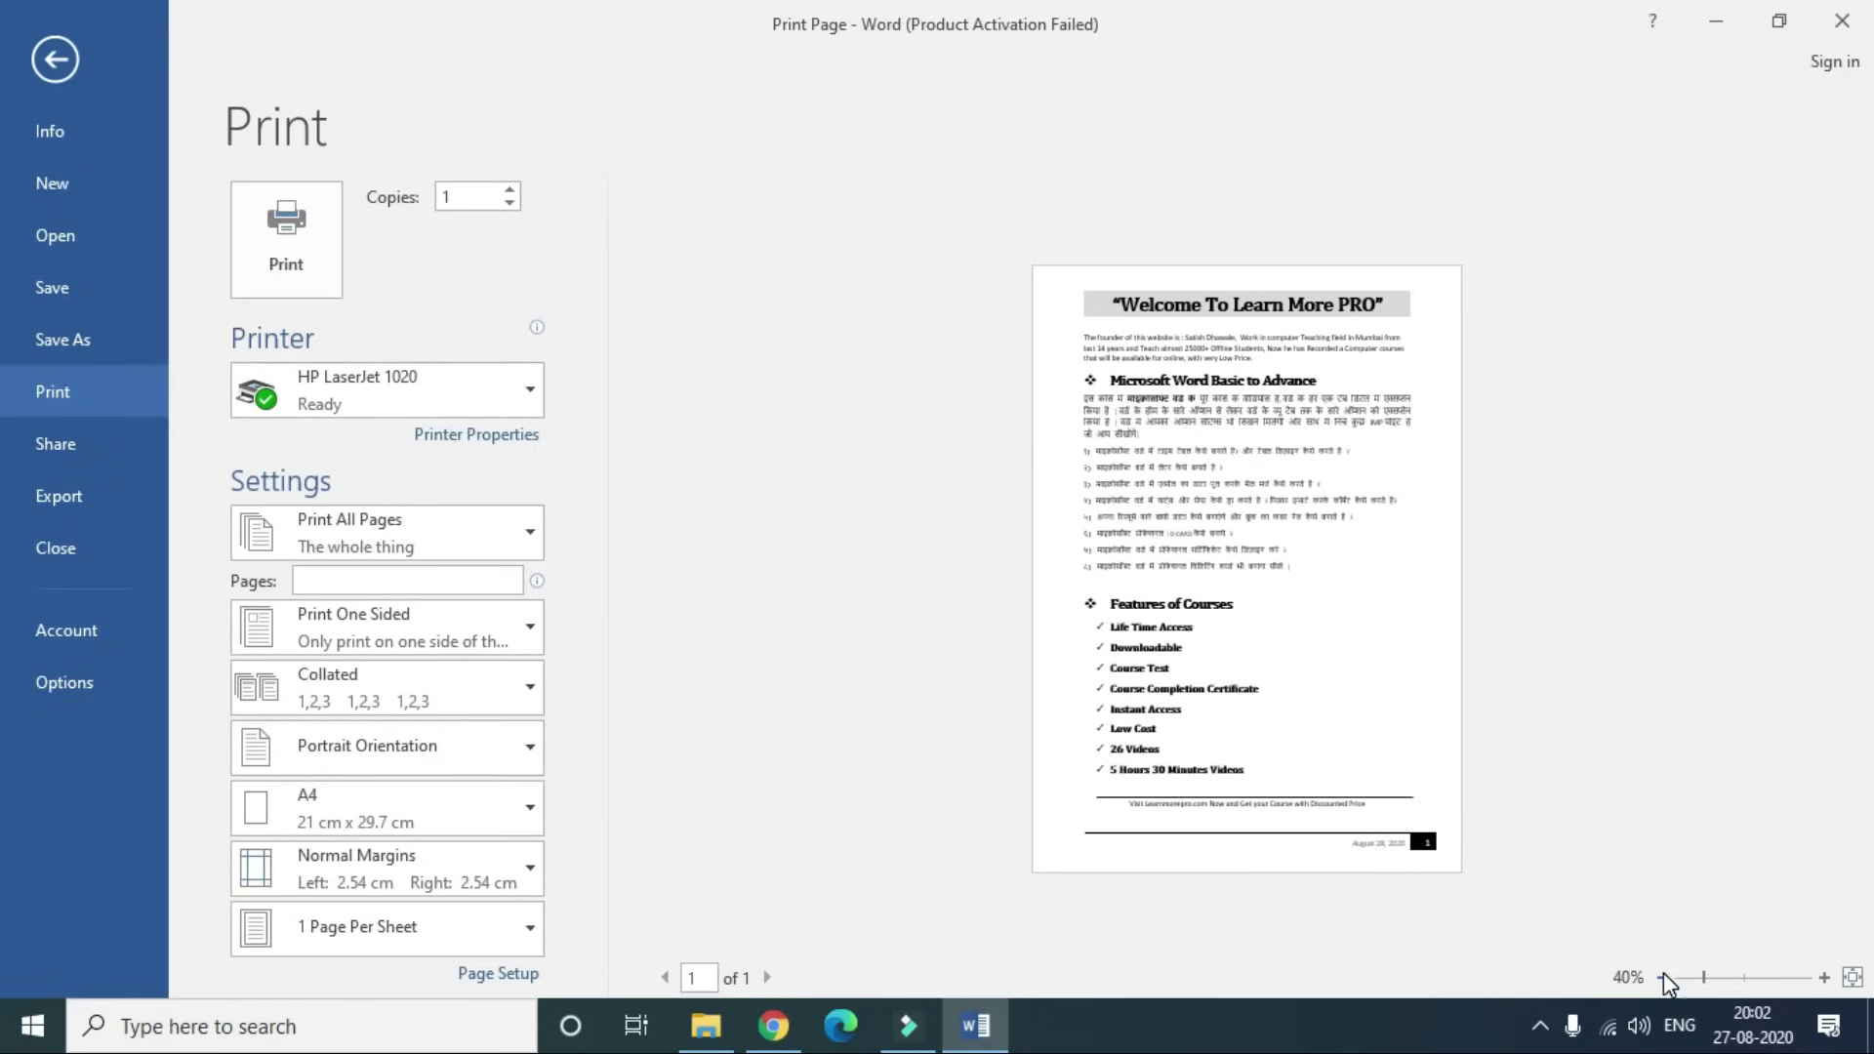
pyautogui.click(1823, 978)
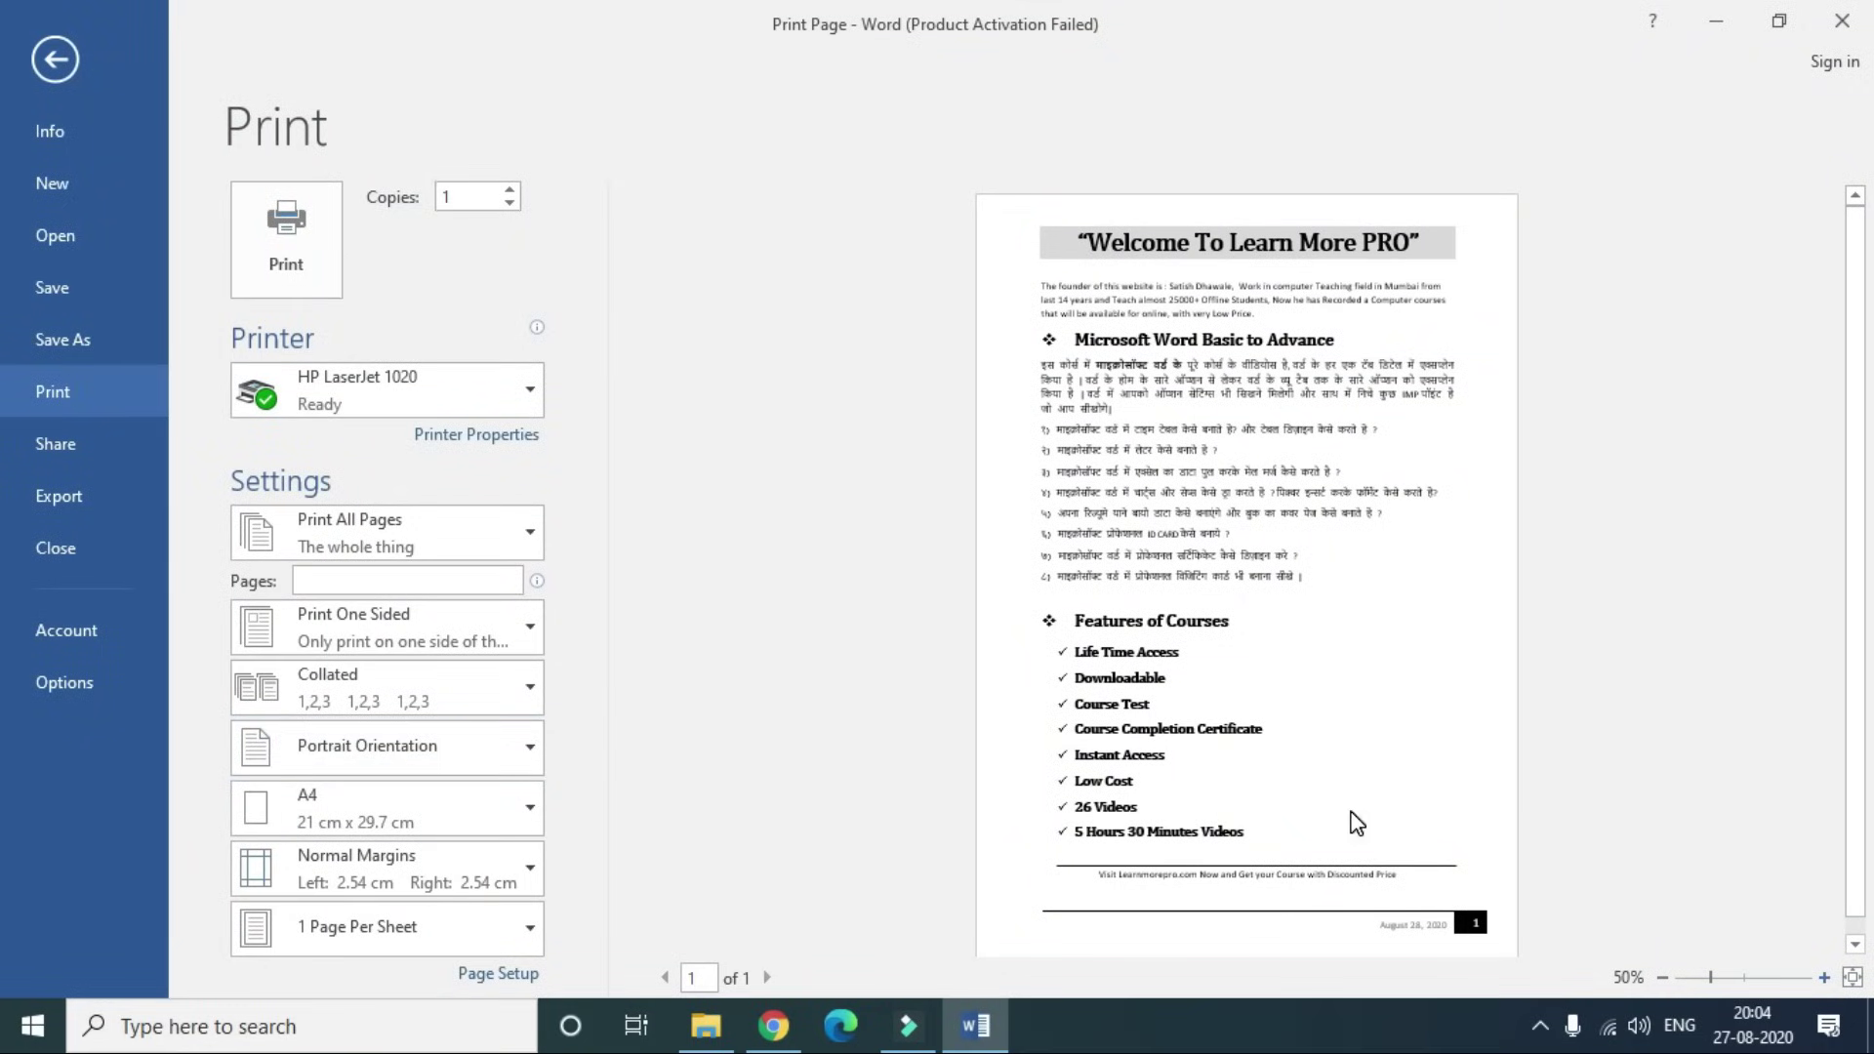
pyautogui.click(520, 742)
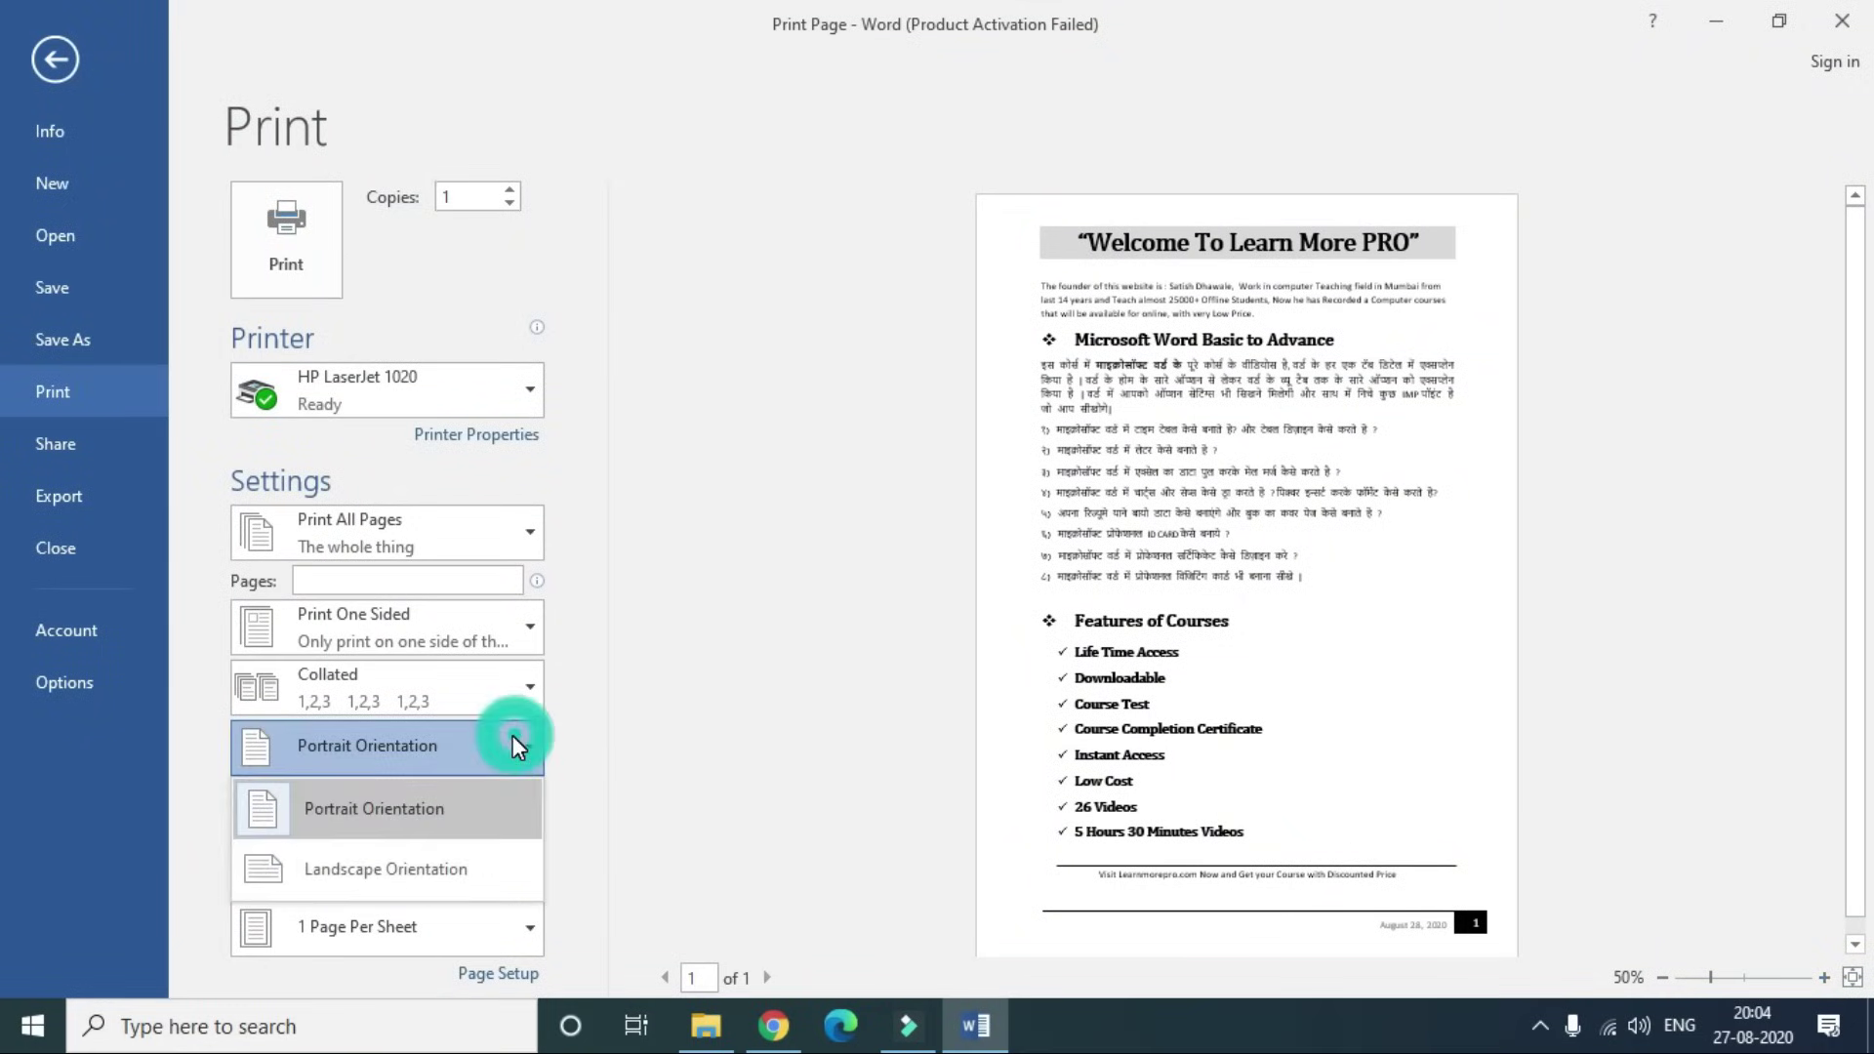
pyautogui.click(404, 864)
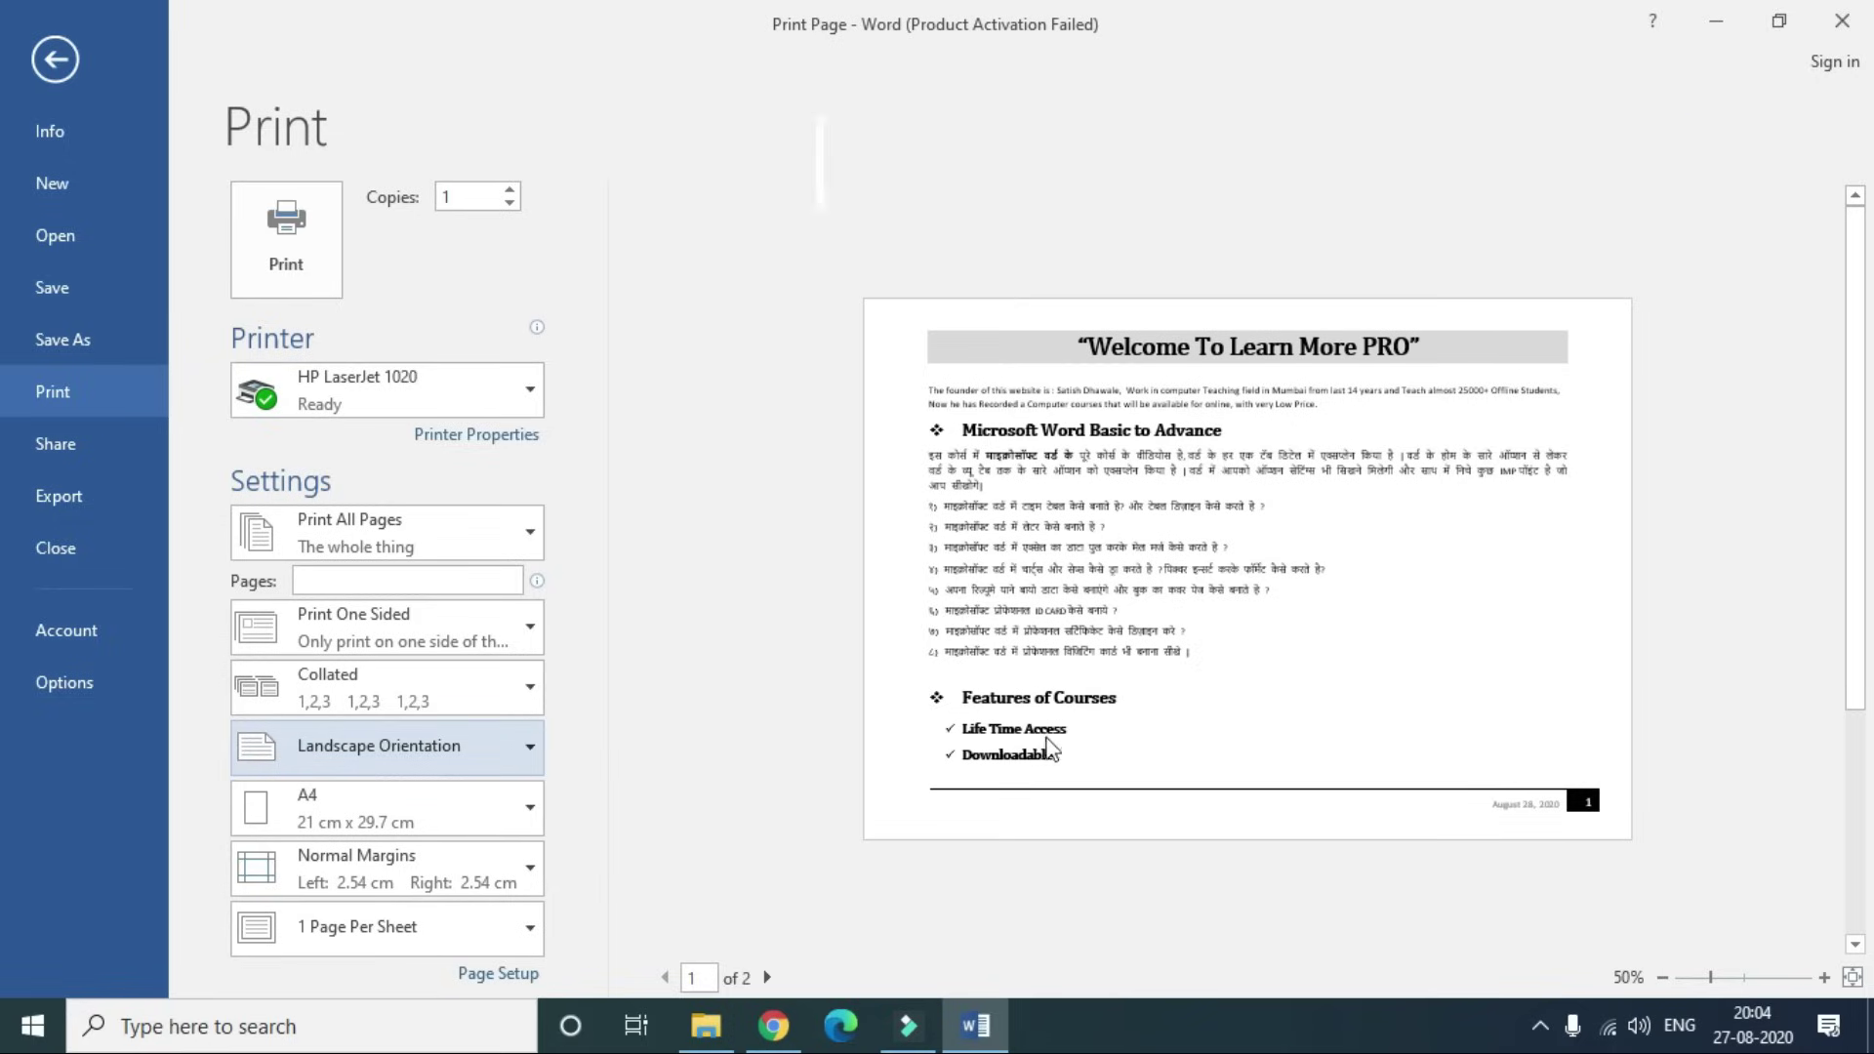
pyautogui.click(767, 977)
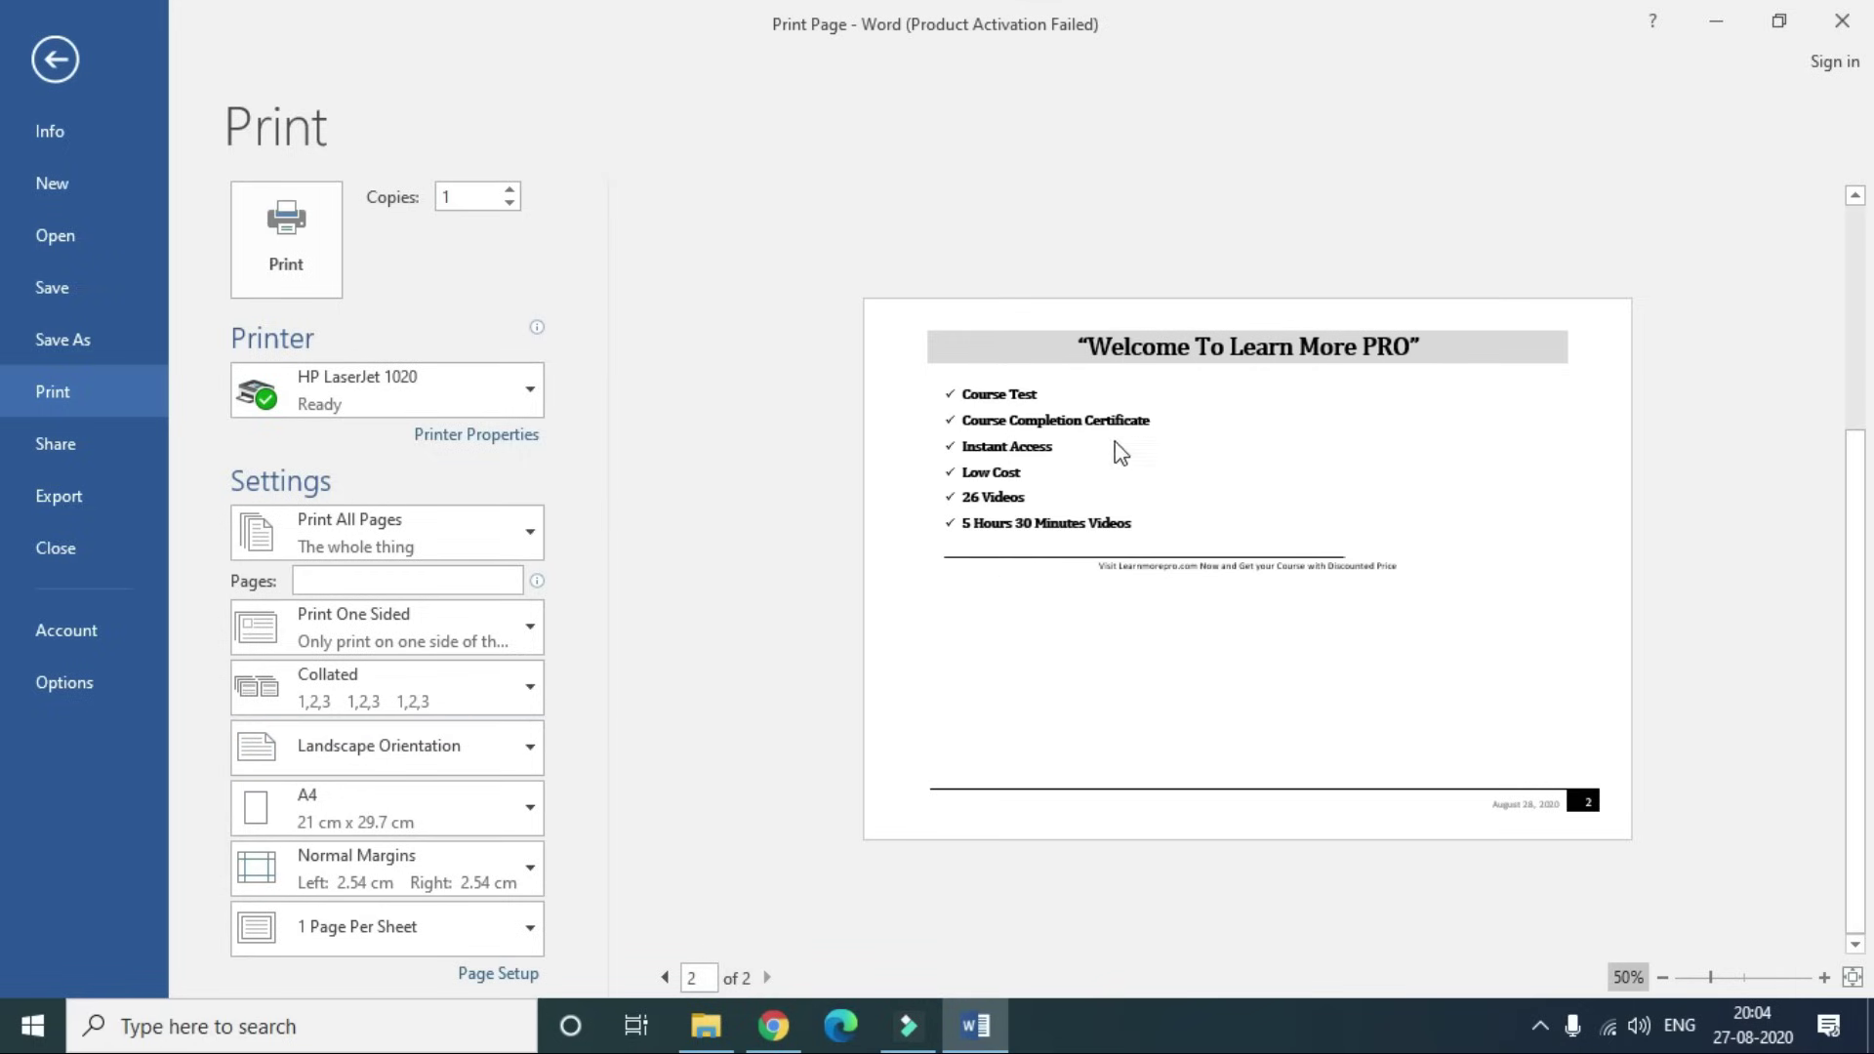
pyautogui.click(664, 977)
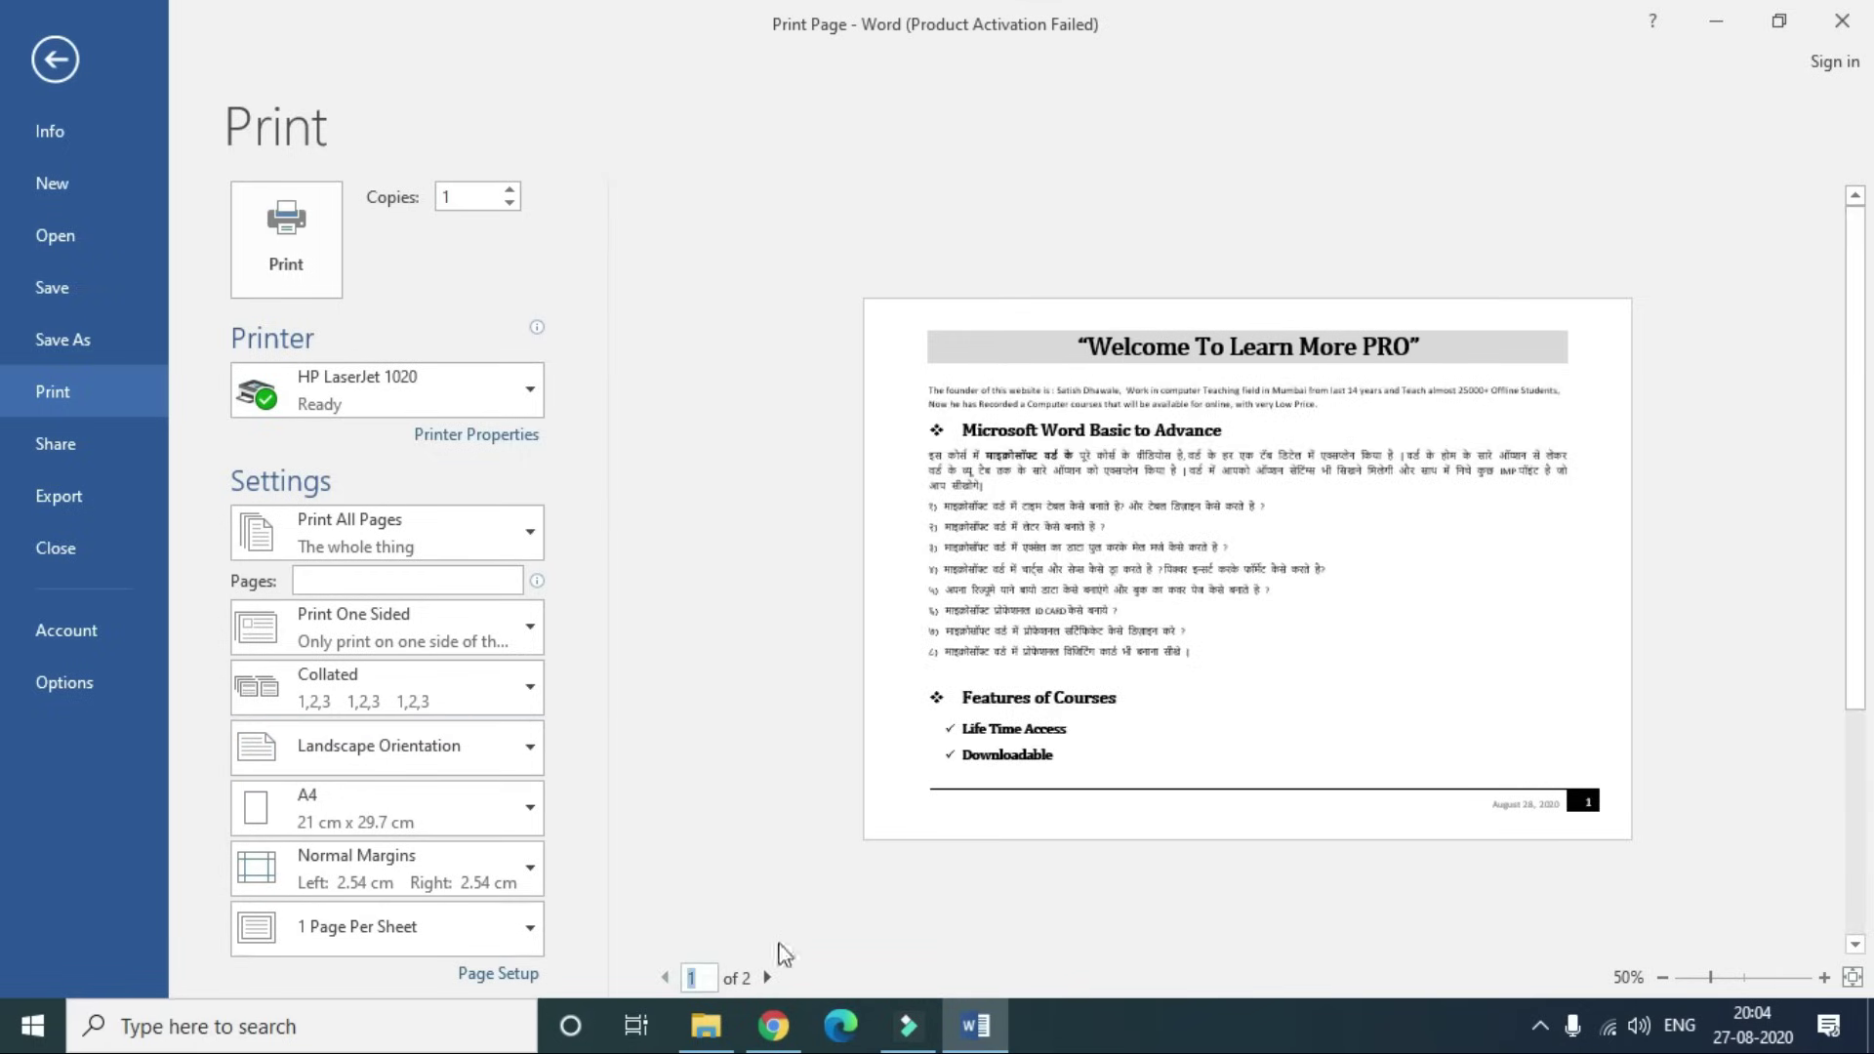
pyautogui.click(767, 977)
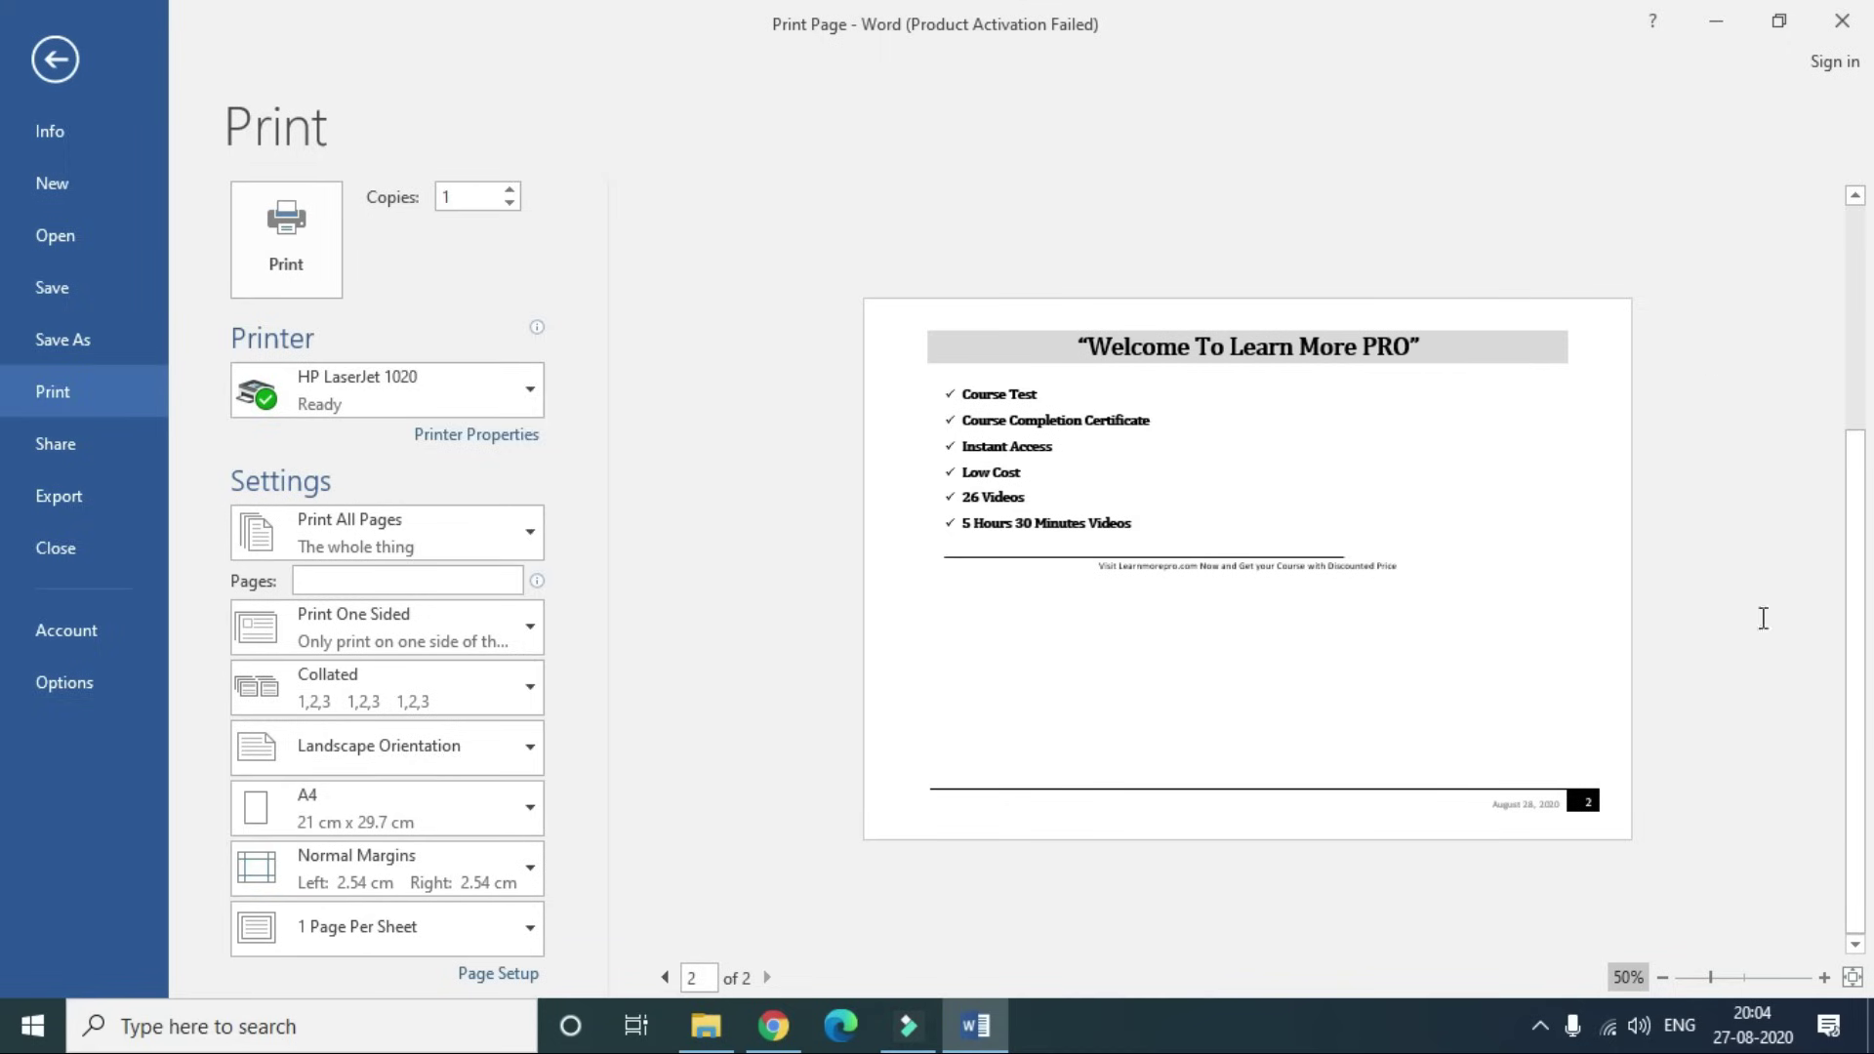
pyautogui.click(663, 977)
pyautogui.click(767, 977)
pyautogui.click(501, 747)
pyautogui.click(381, 806)
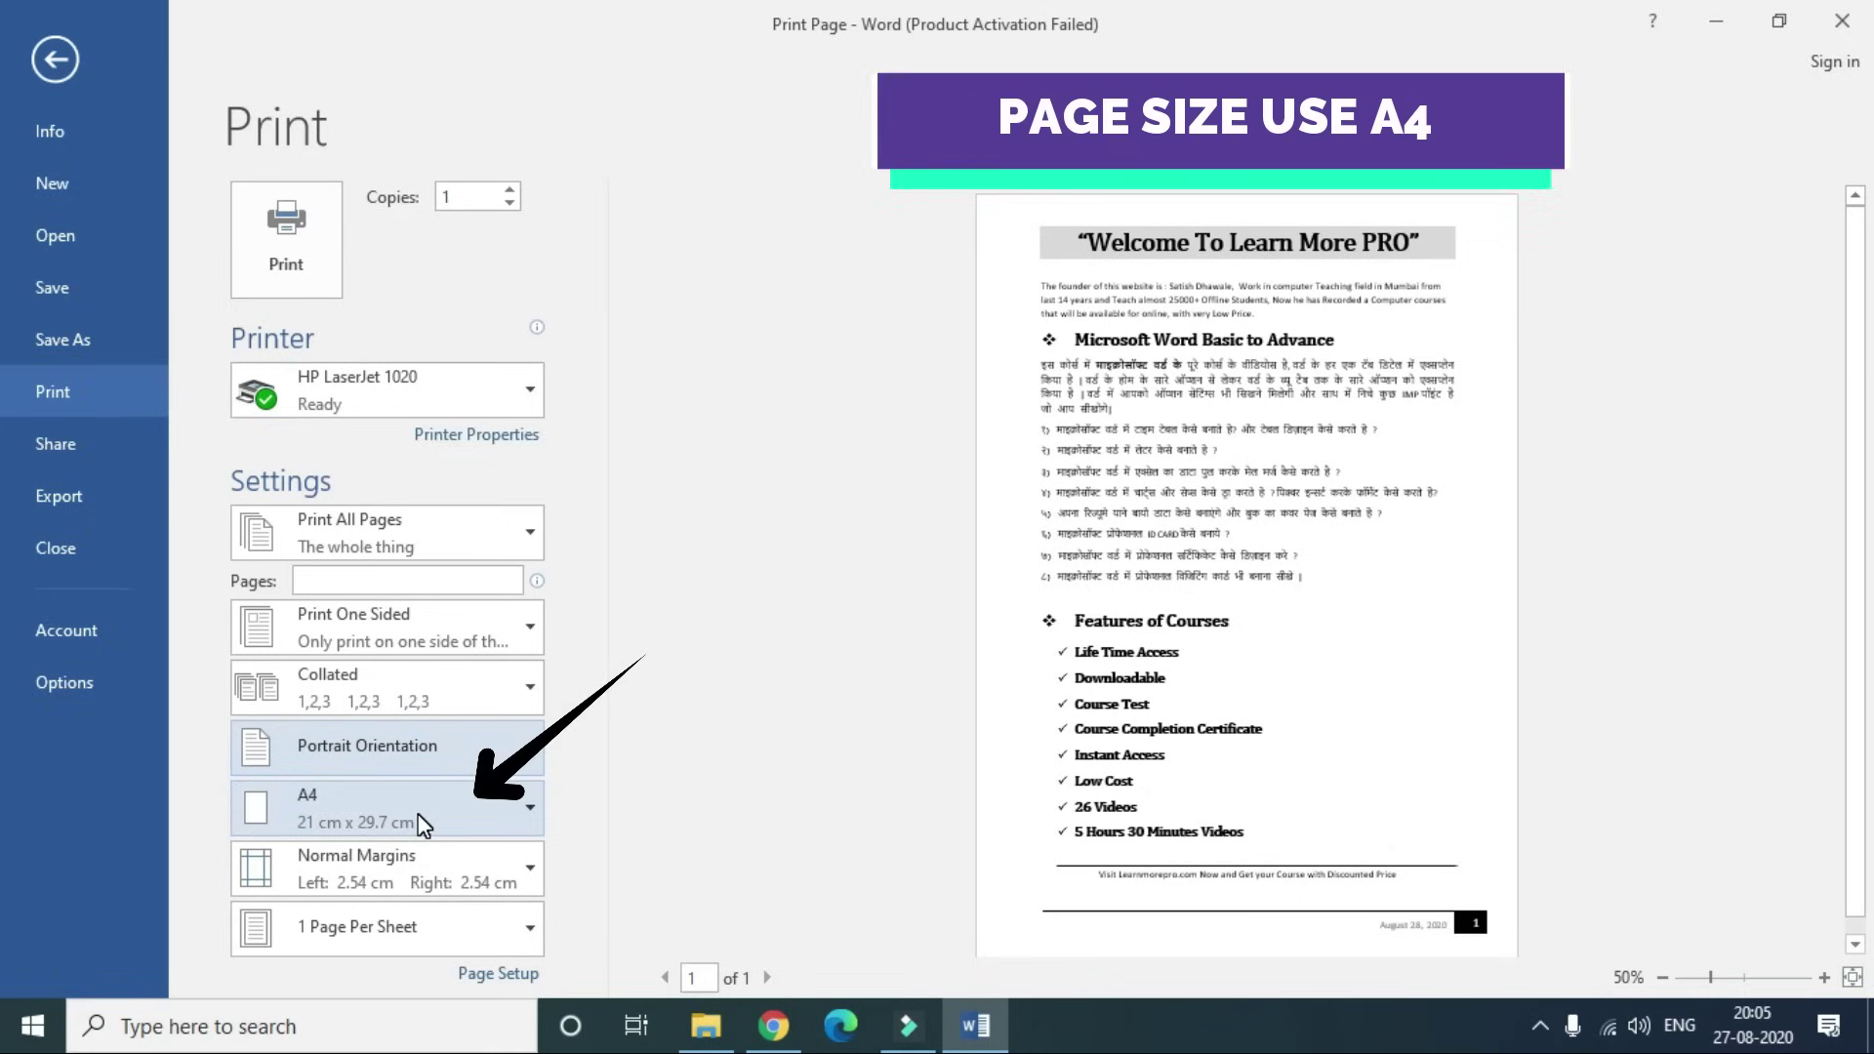
pyautogui.click(422, 830)
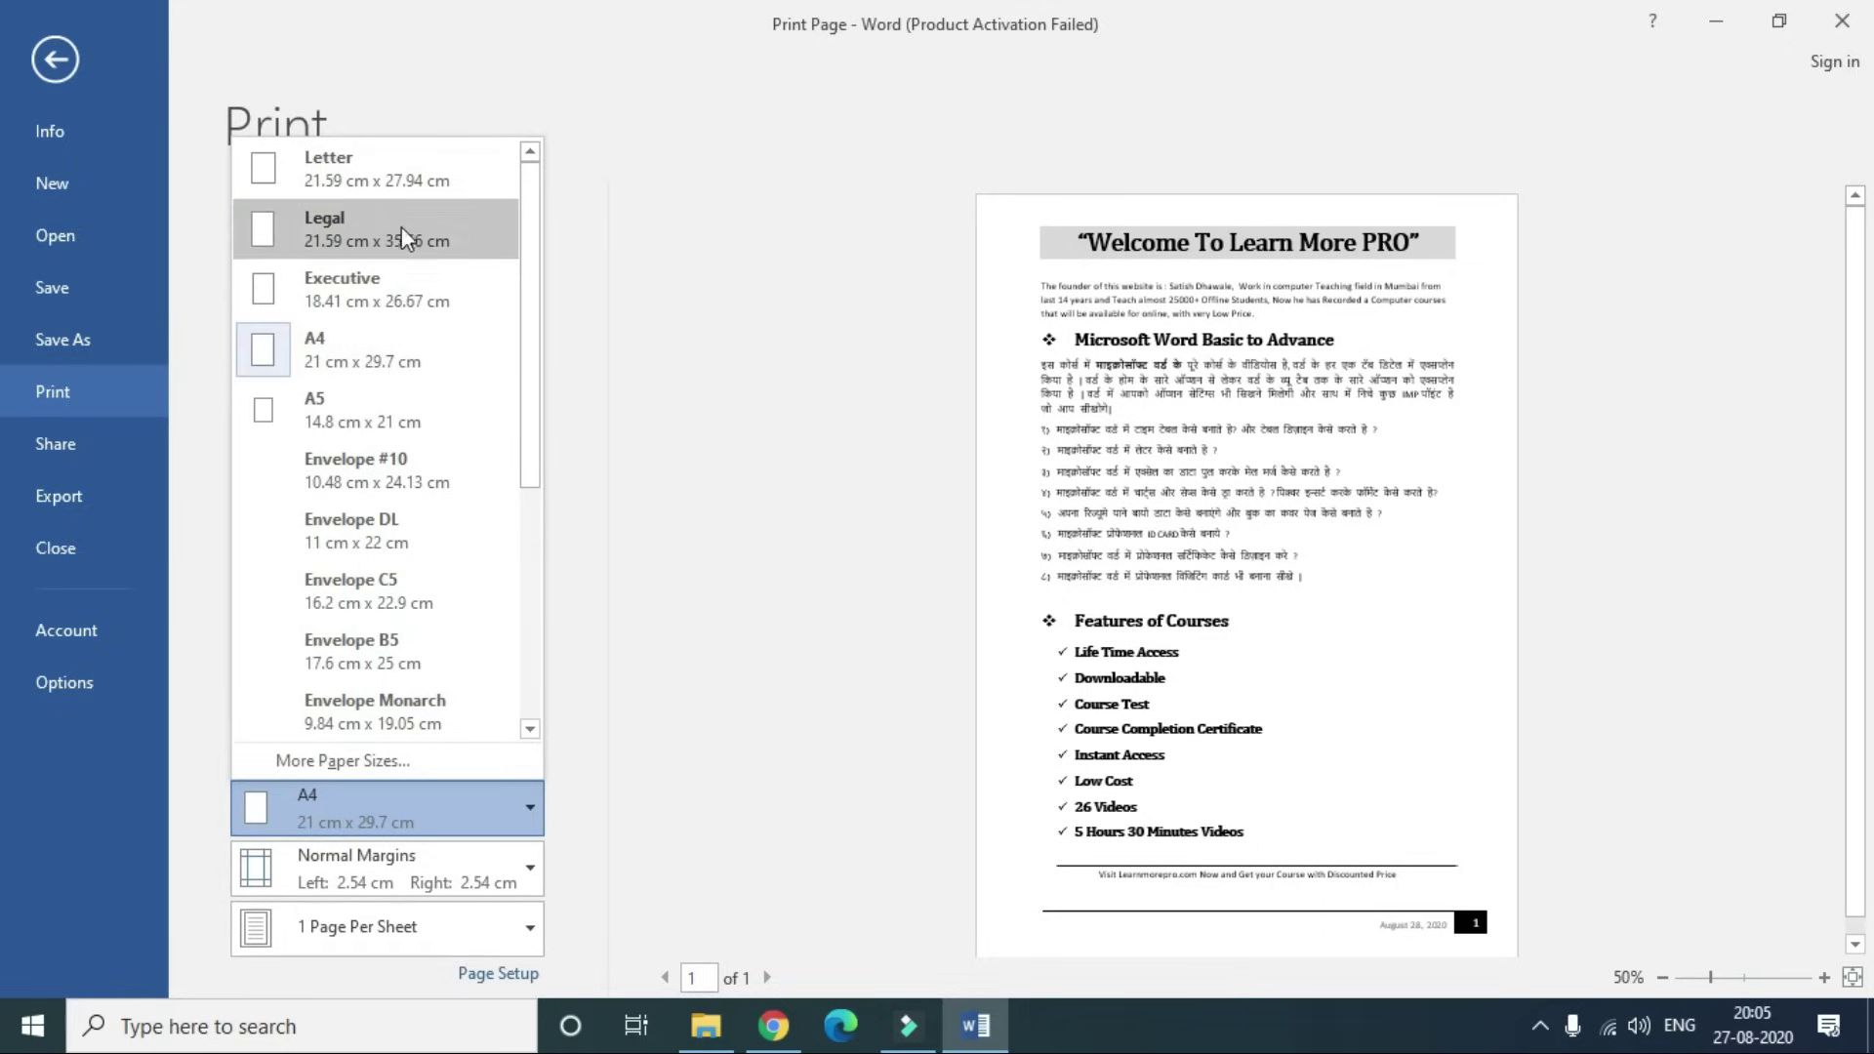
pyautogui.click(396, 185)
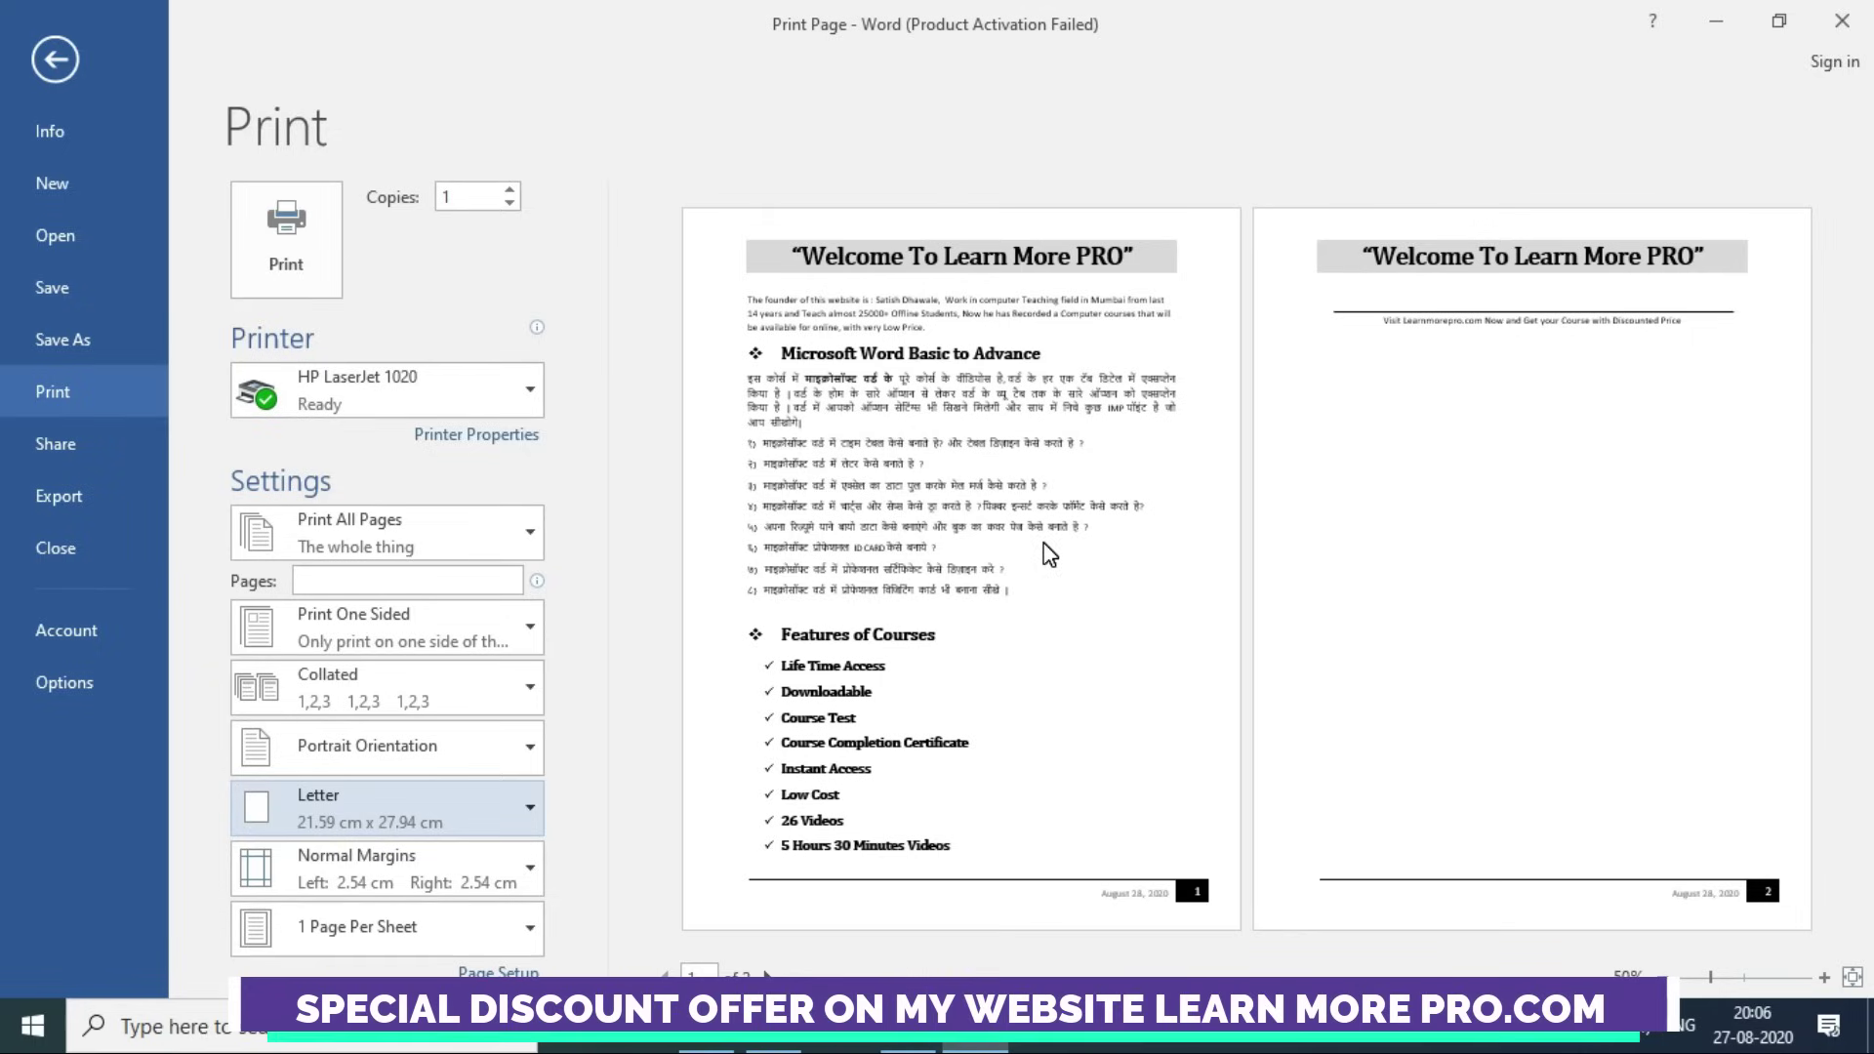
pyautogui.click(270, 793)
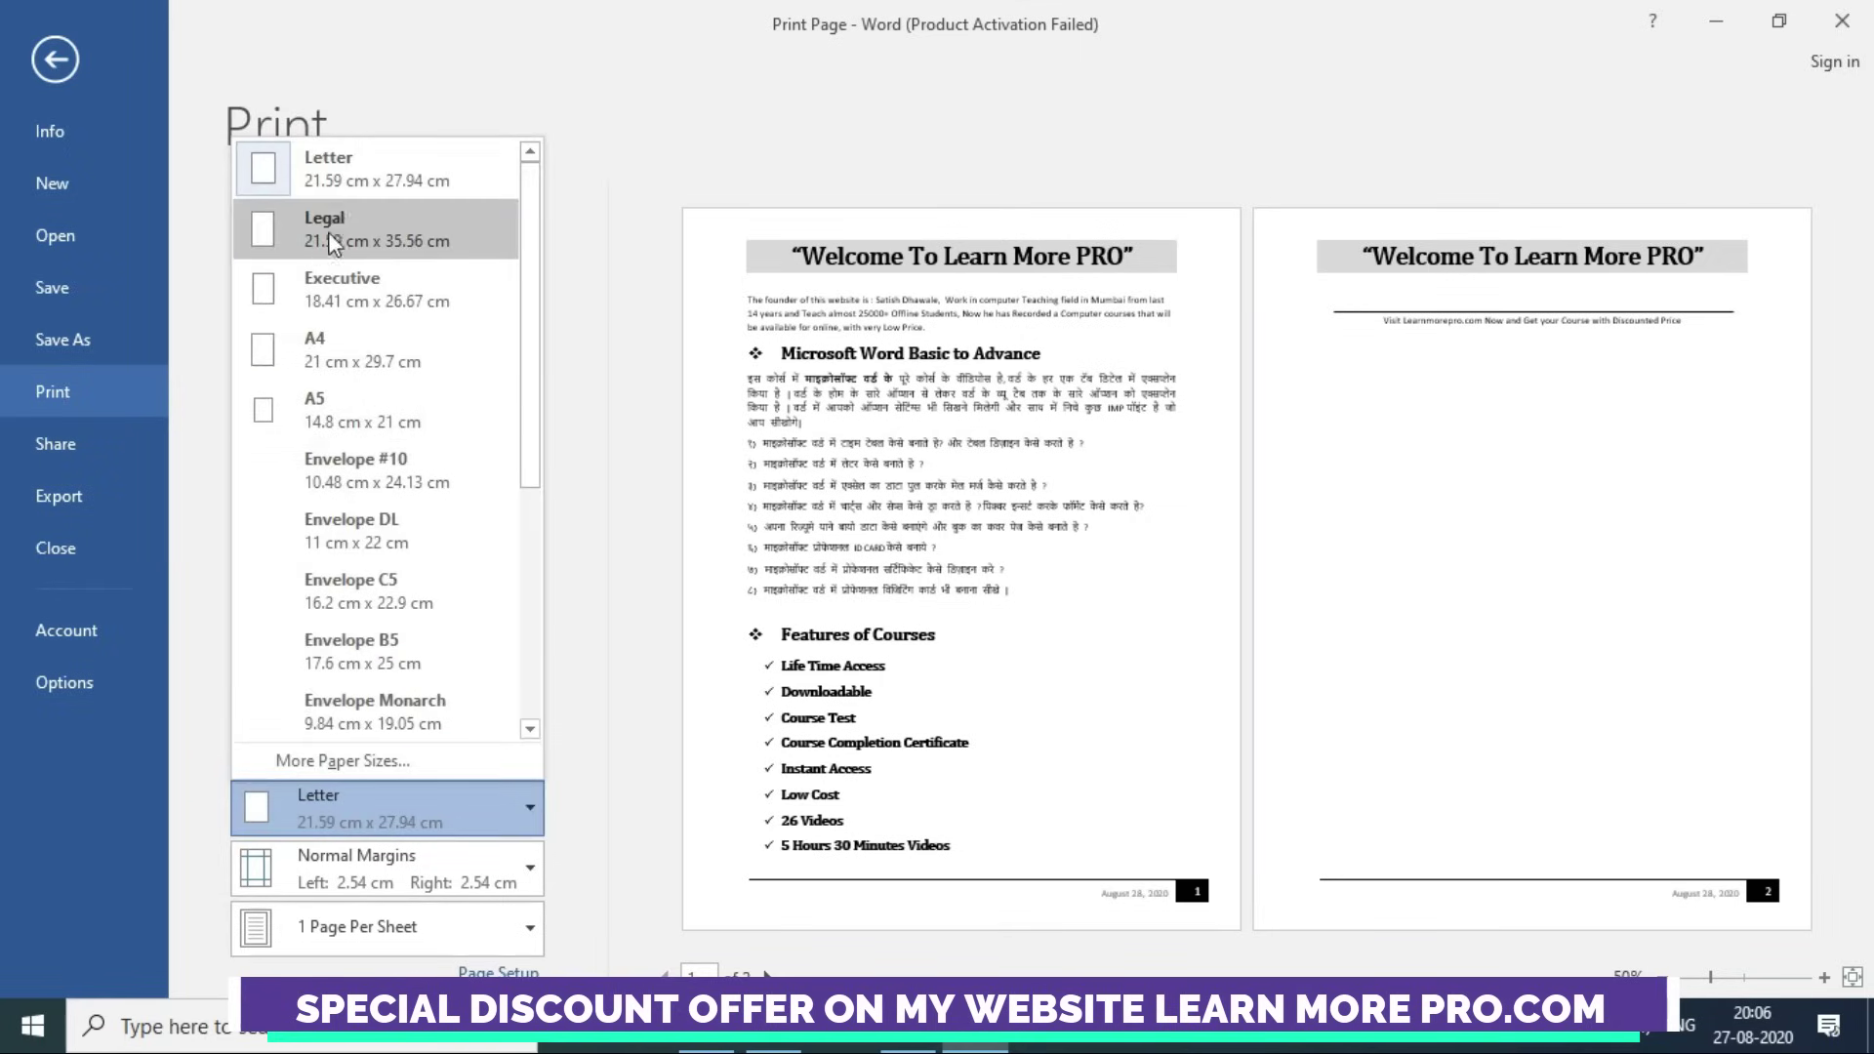
pyautogui.click(355, 359)
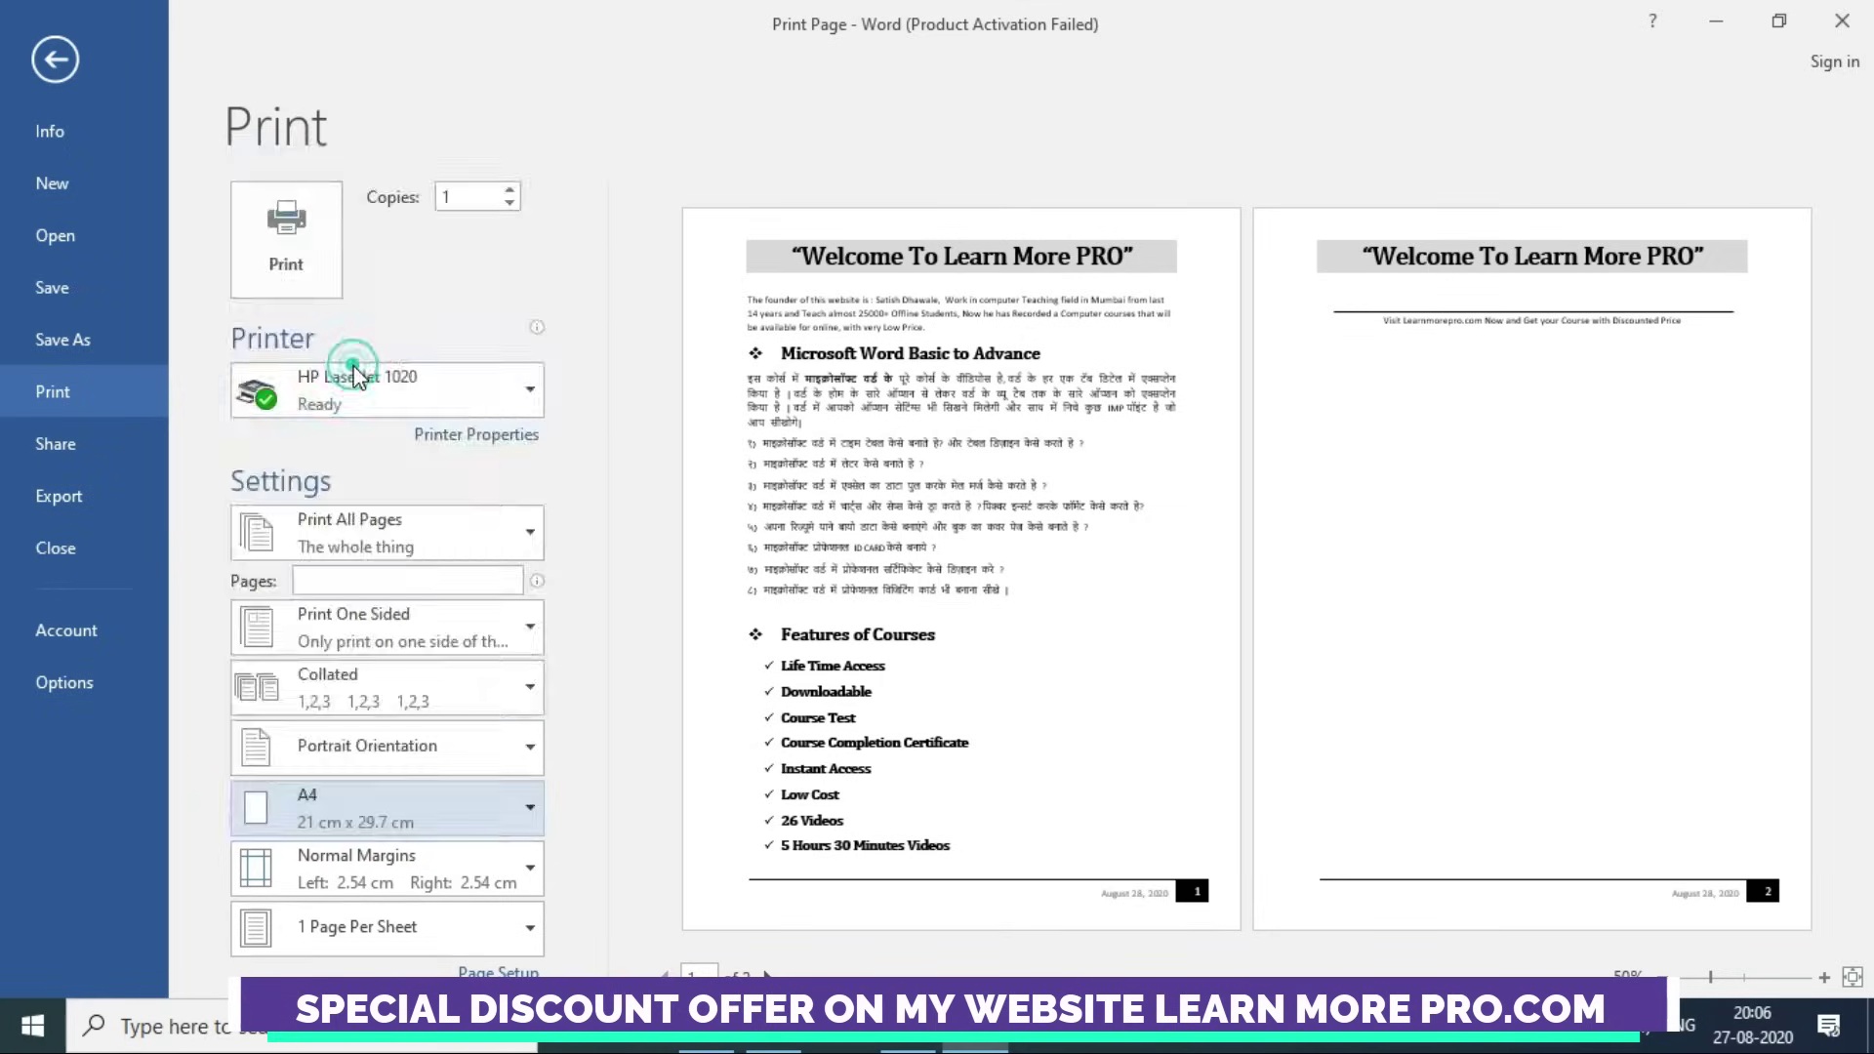
pyautogui.click(520, 815)
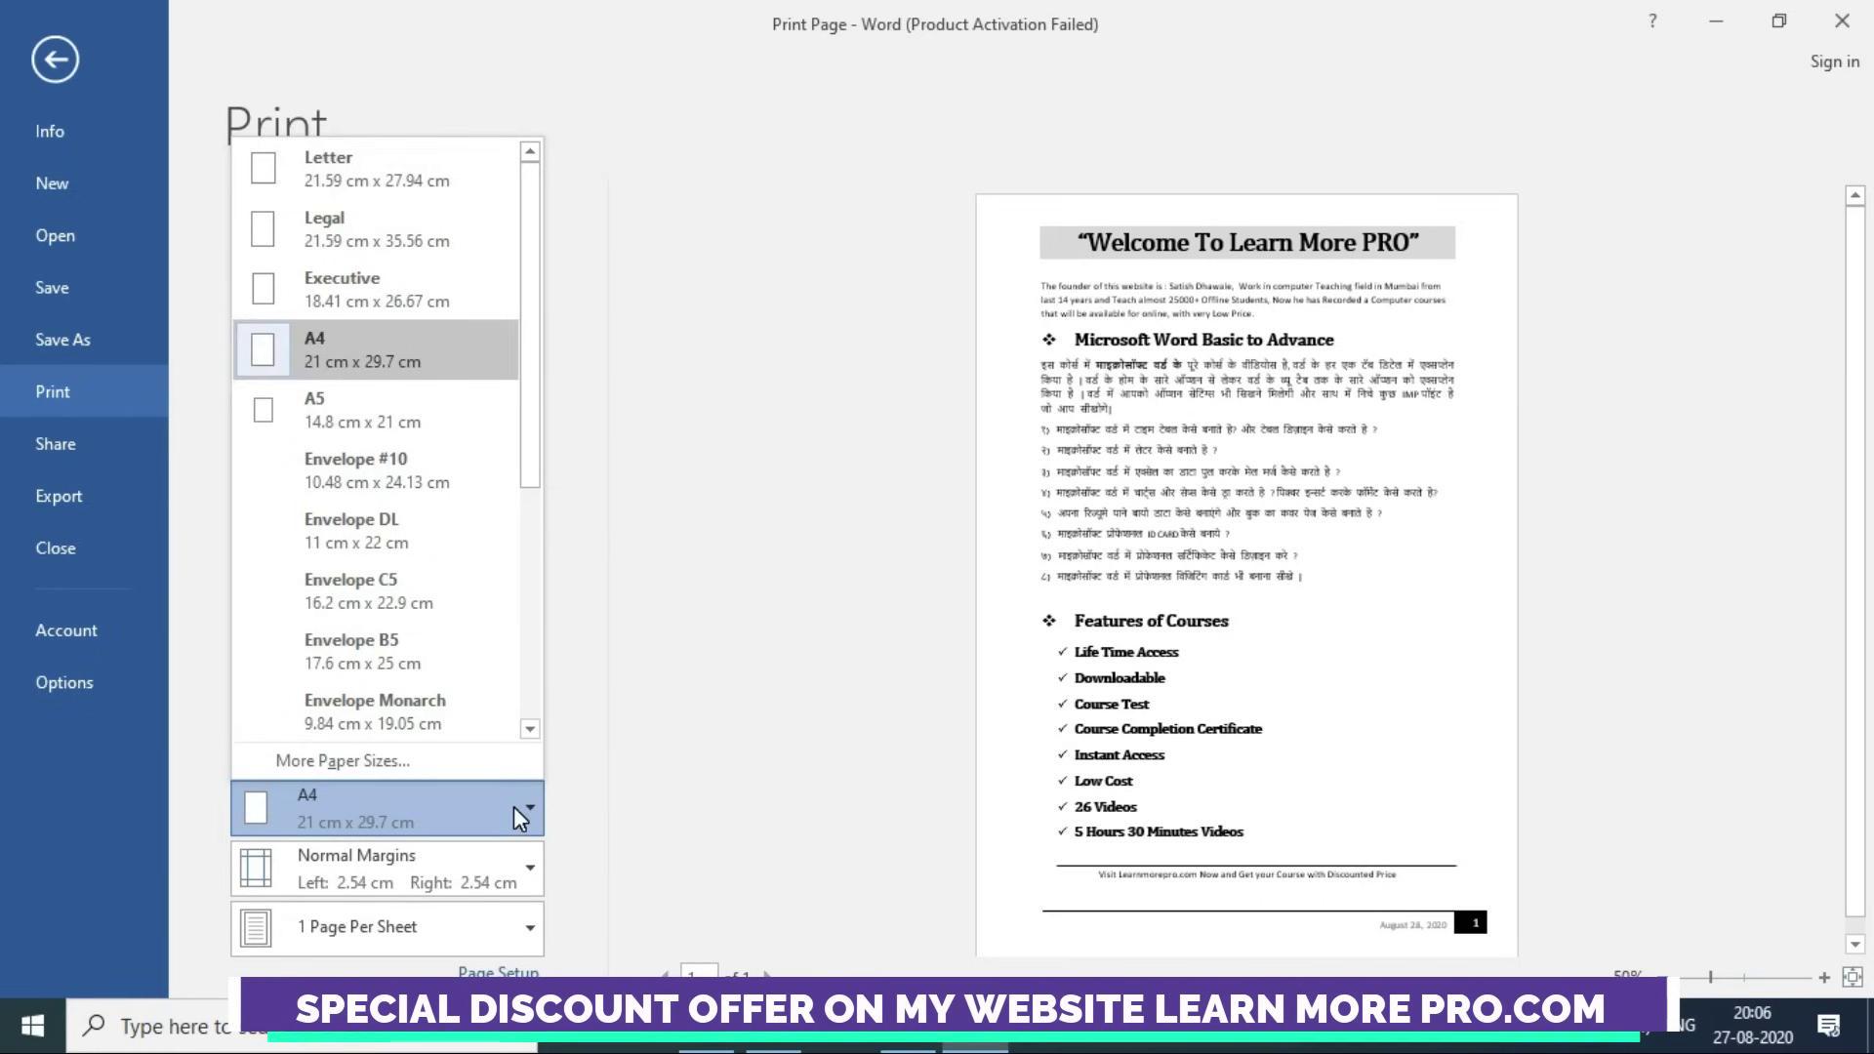
pyautogui.click(778, 410)
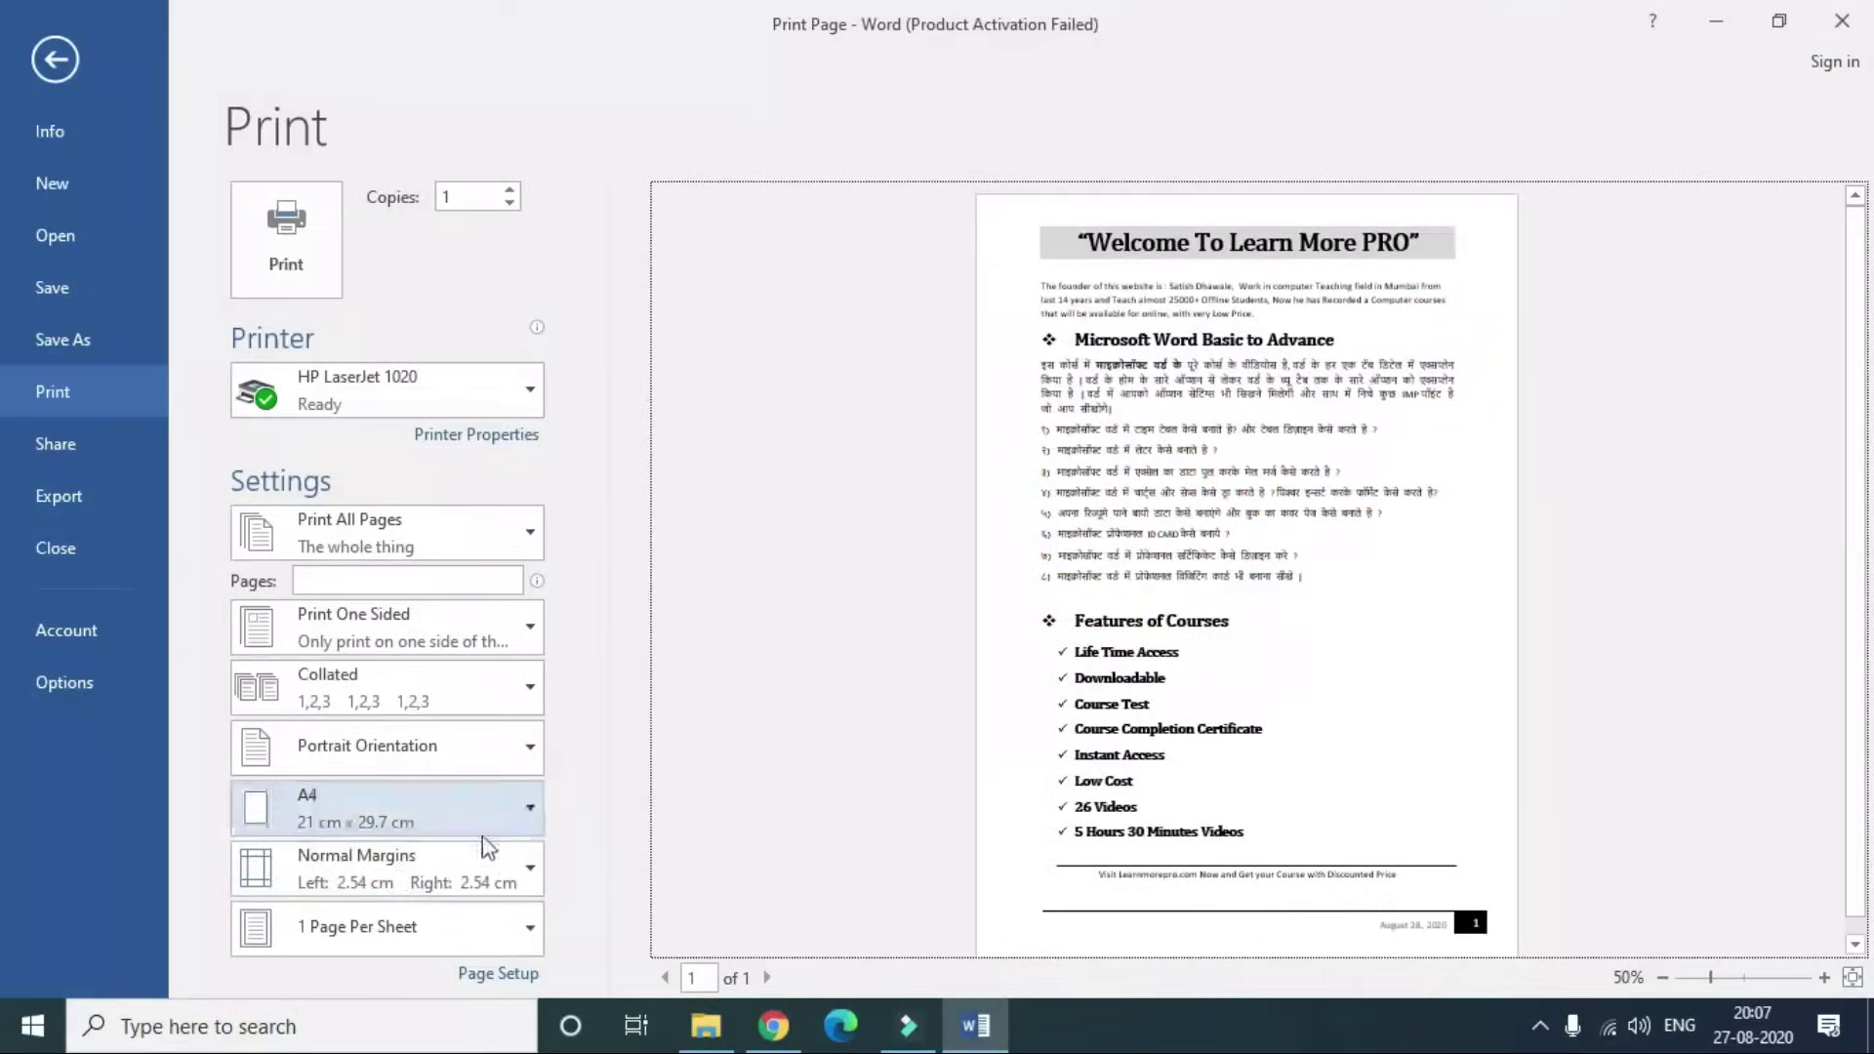
# - Check the margin presets while keeping Normal, then open Word Options at General
pyautogui.click(362, 881)
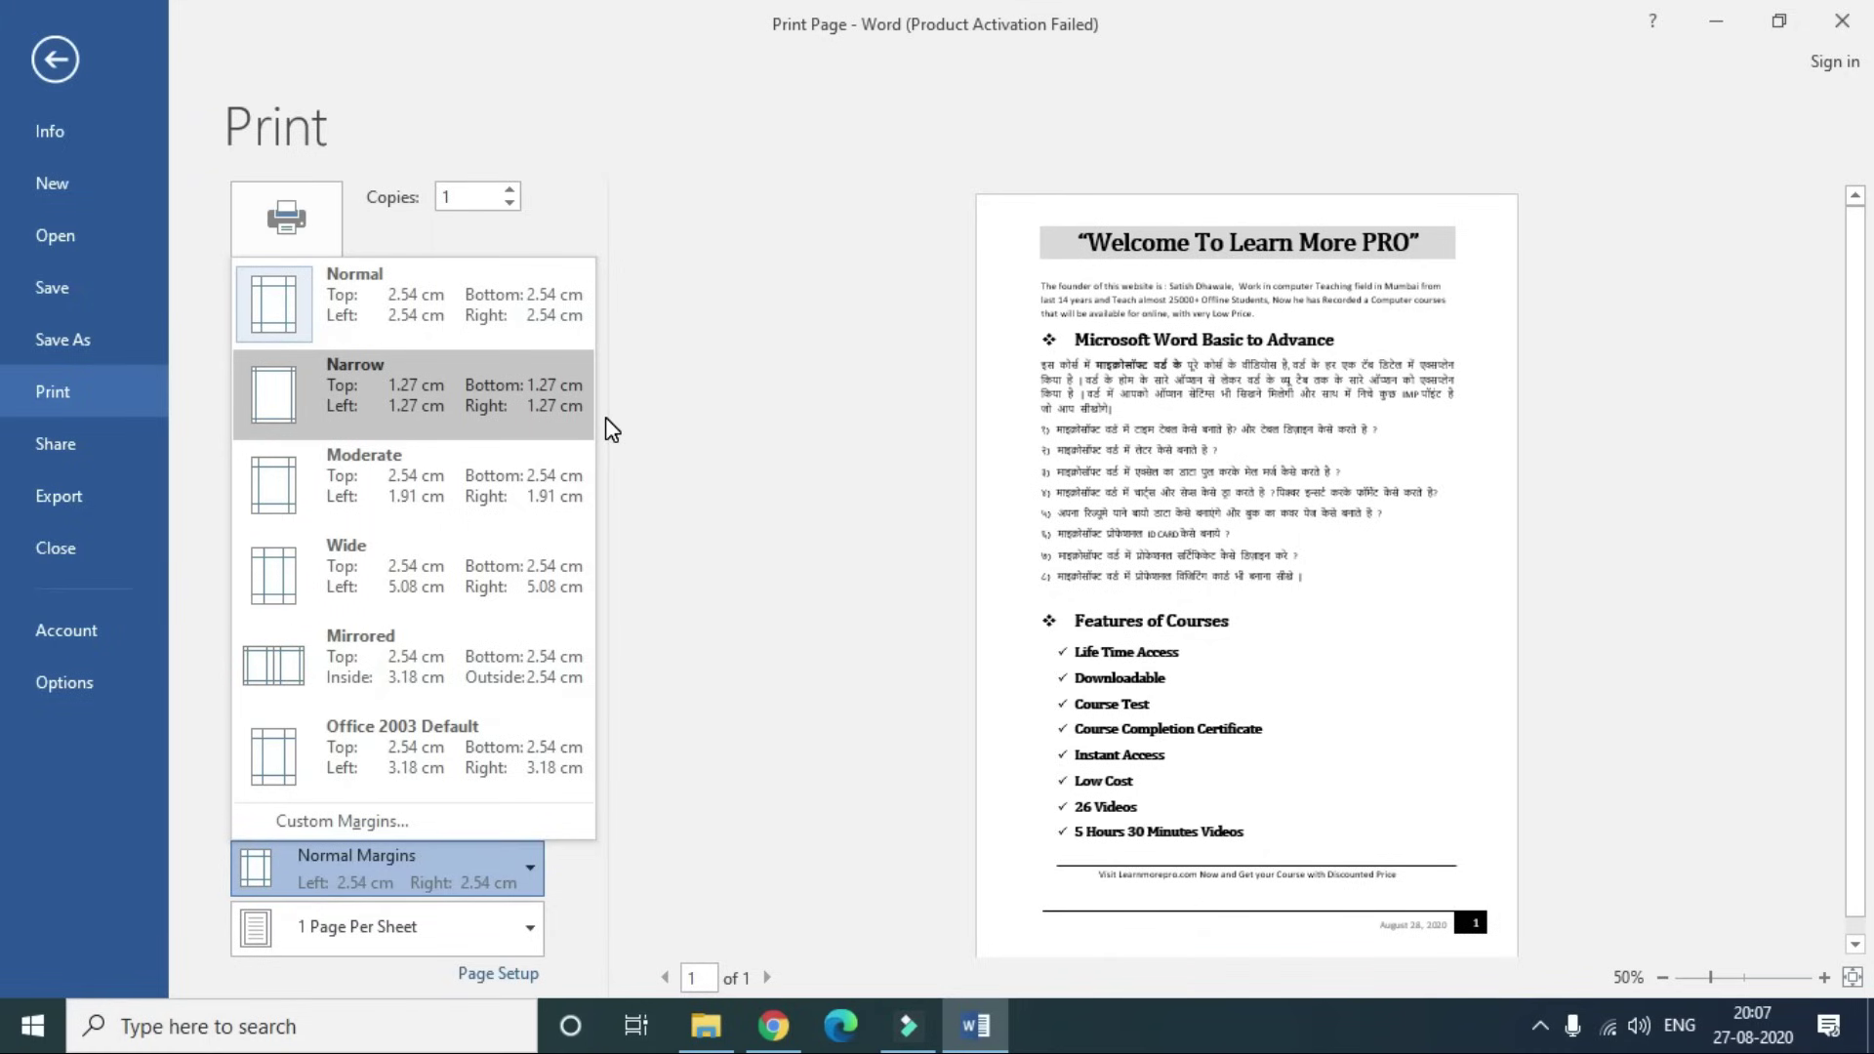
pyautogui.click(808, 313)
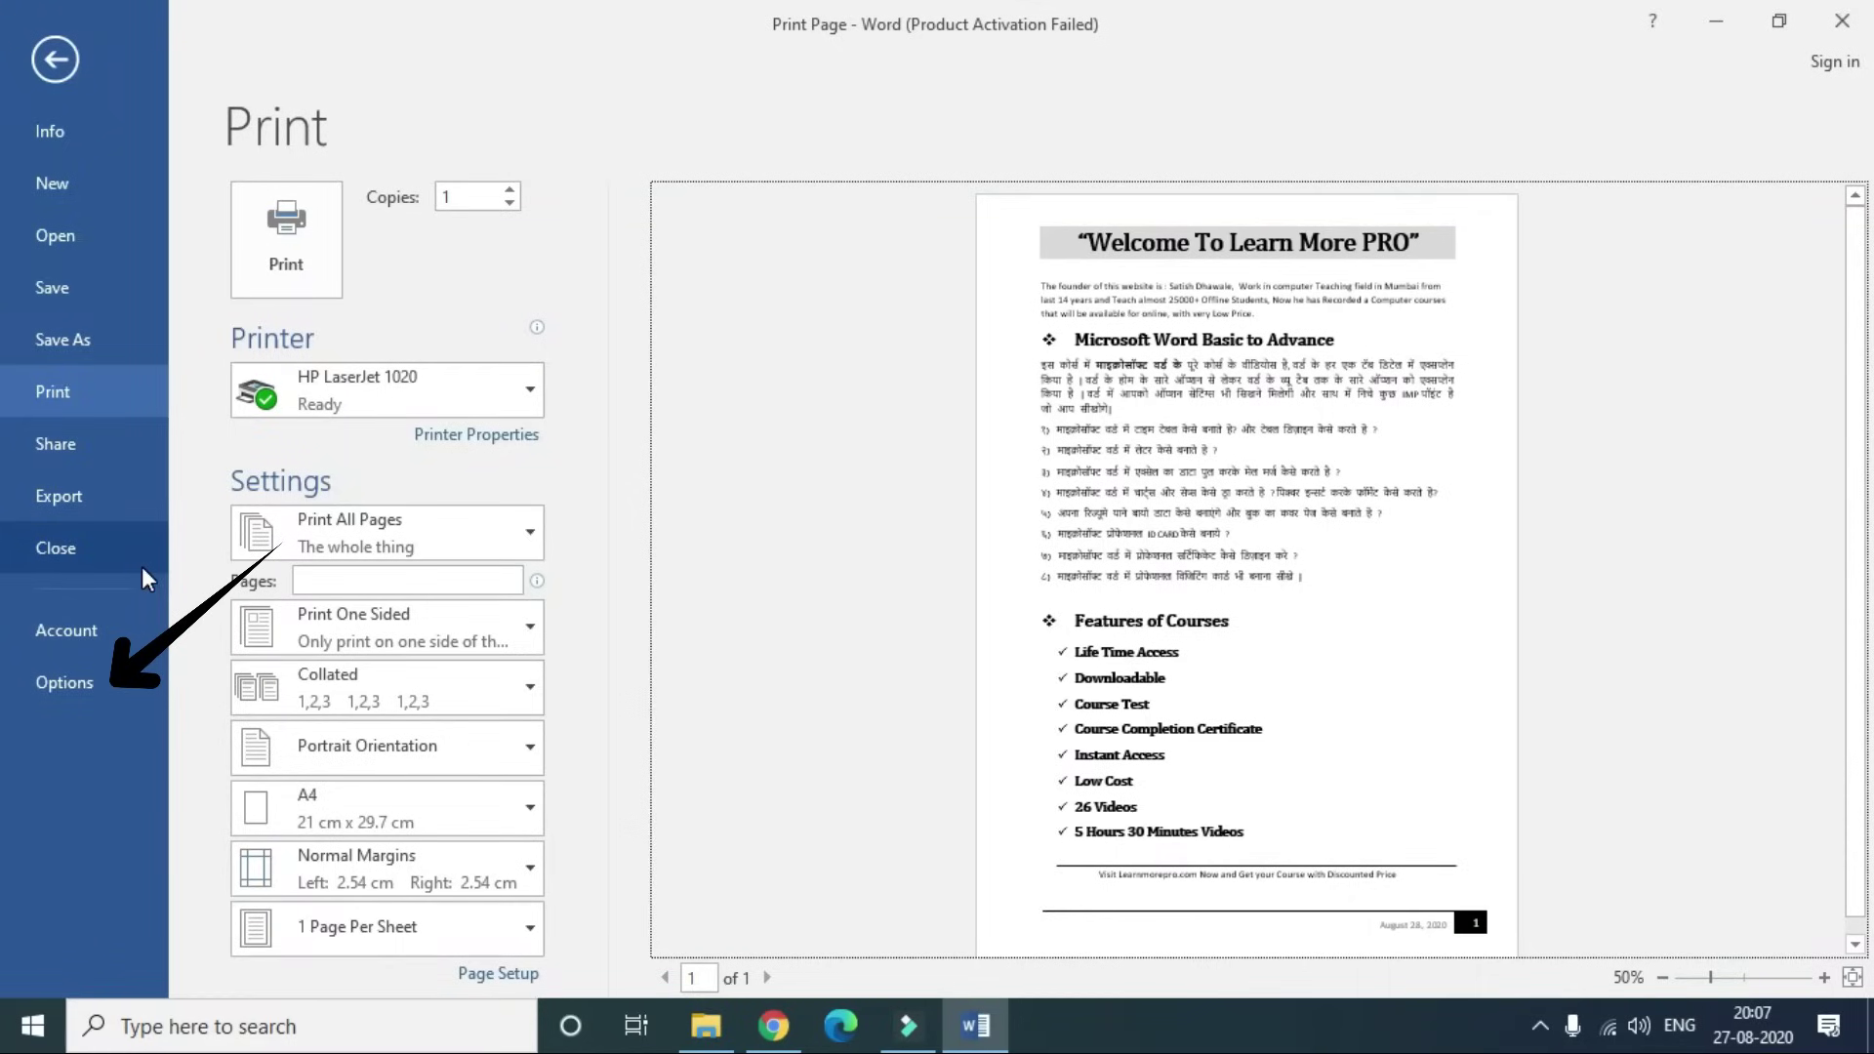
pyautogui.click(49, 683)
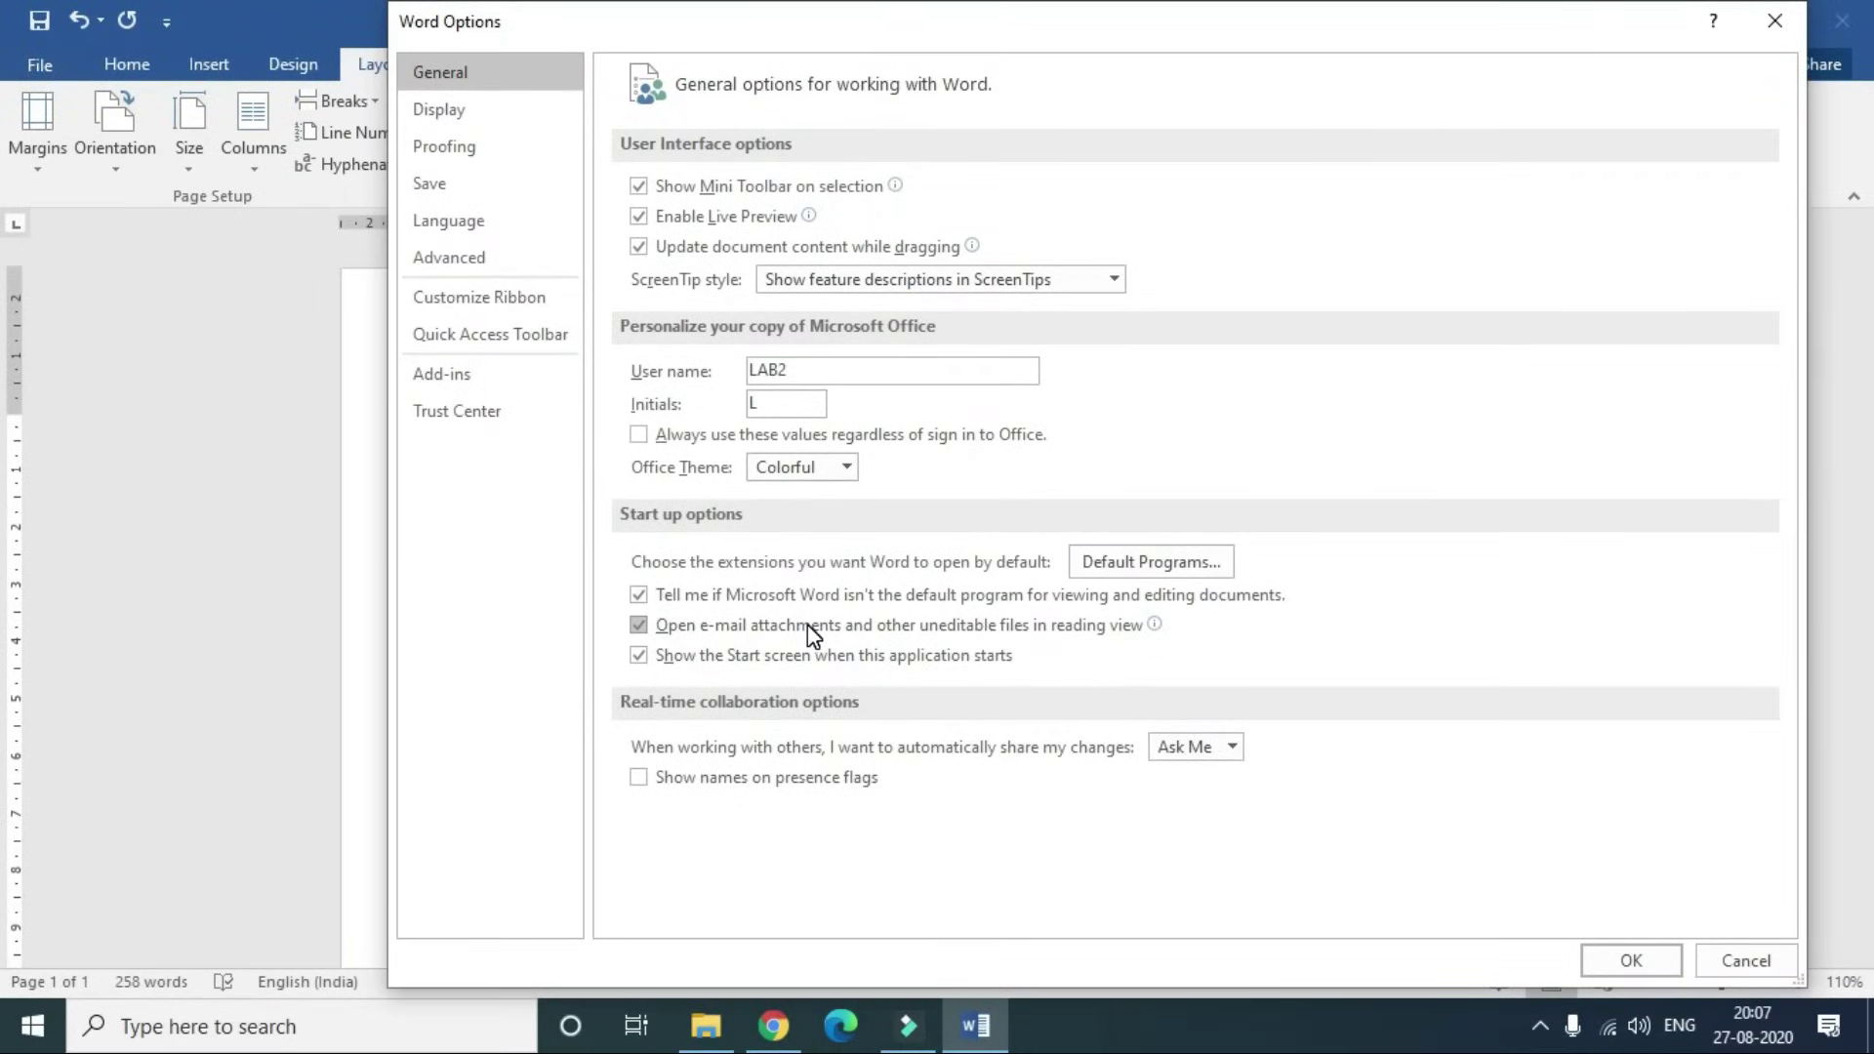
# - Set 'Show measurements in units of' to Inches in Advanced options and confirm with OK
pyautogui.click(459, 266)
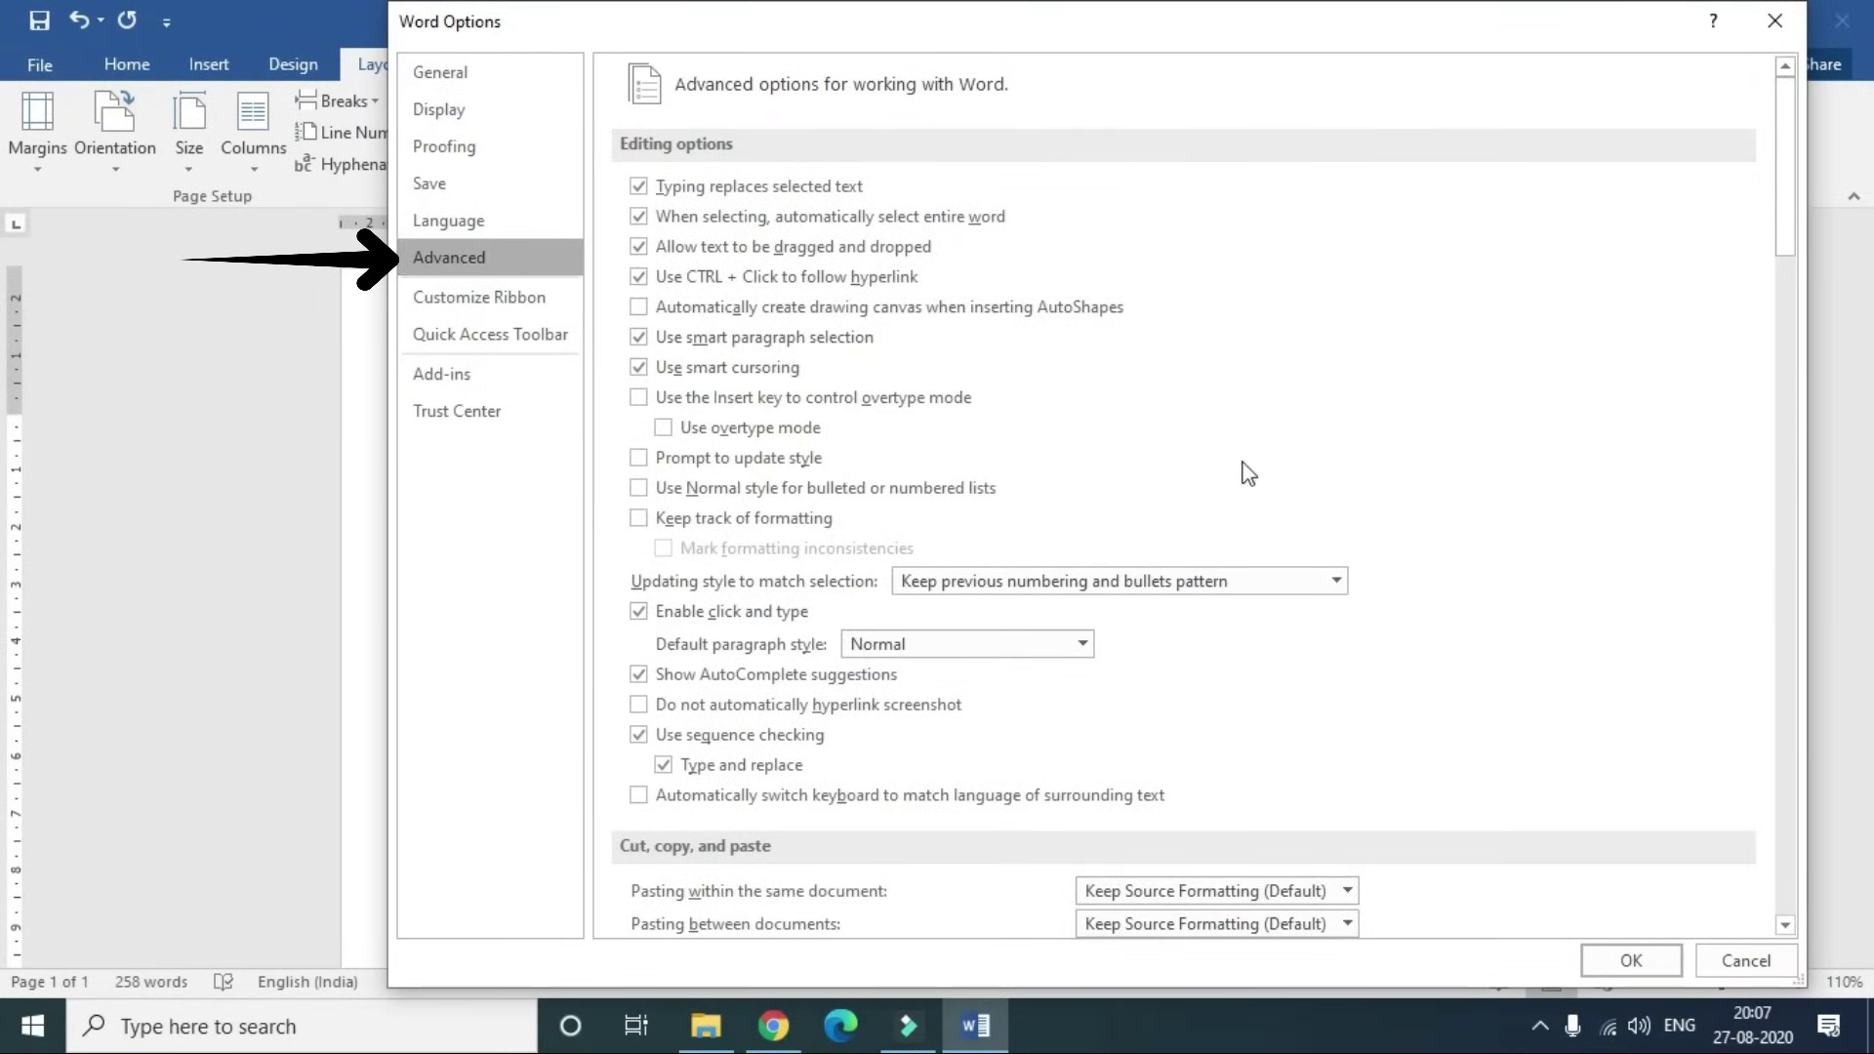
pyautogui.scroll(-4, 1379, 615)
pyautogui.scroll(-3, 1380, 615)
pyautogui.scroll(-6, 1381, 617)
pyautogui.scroll(-3, 1383, 620)
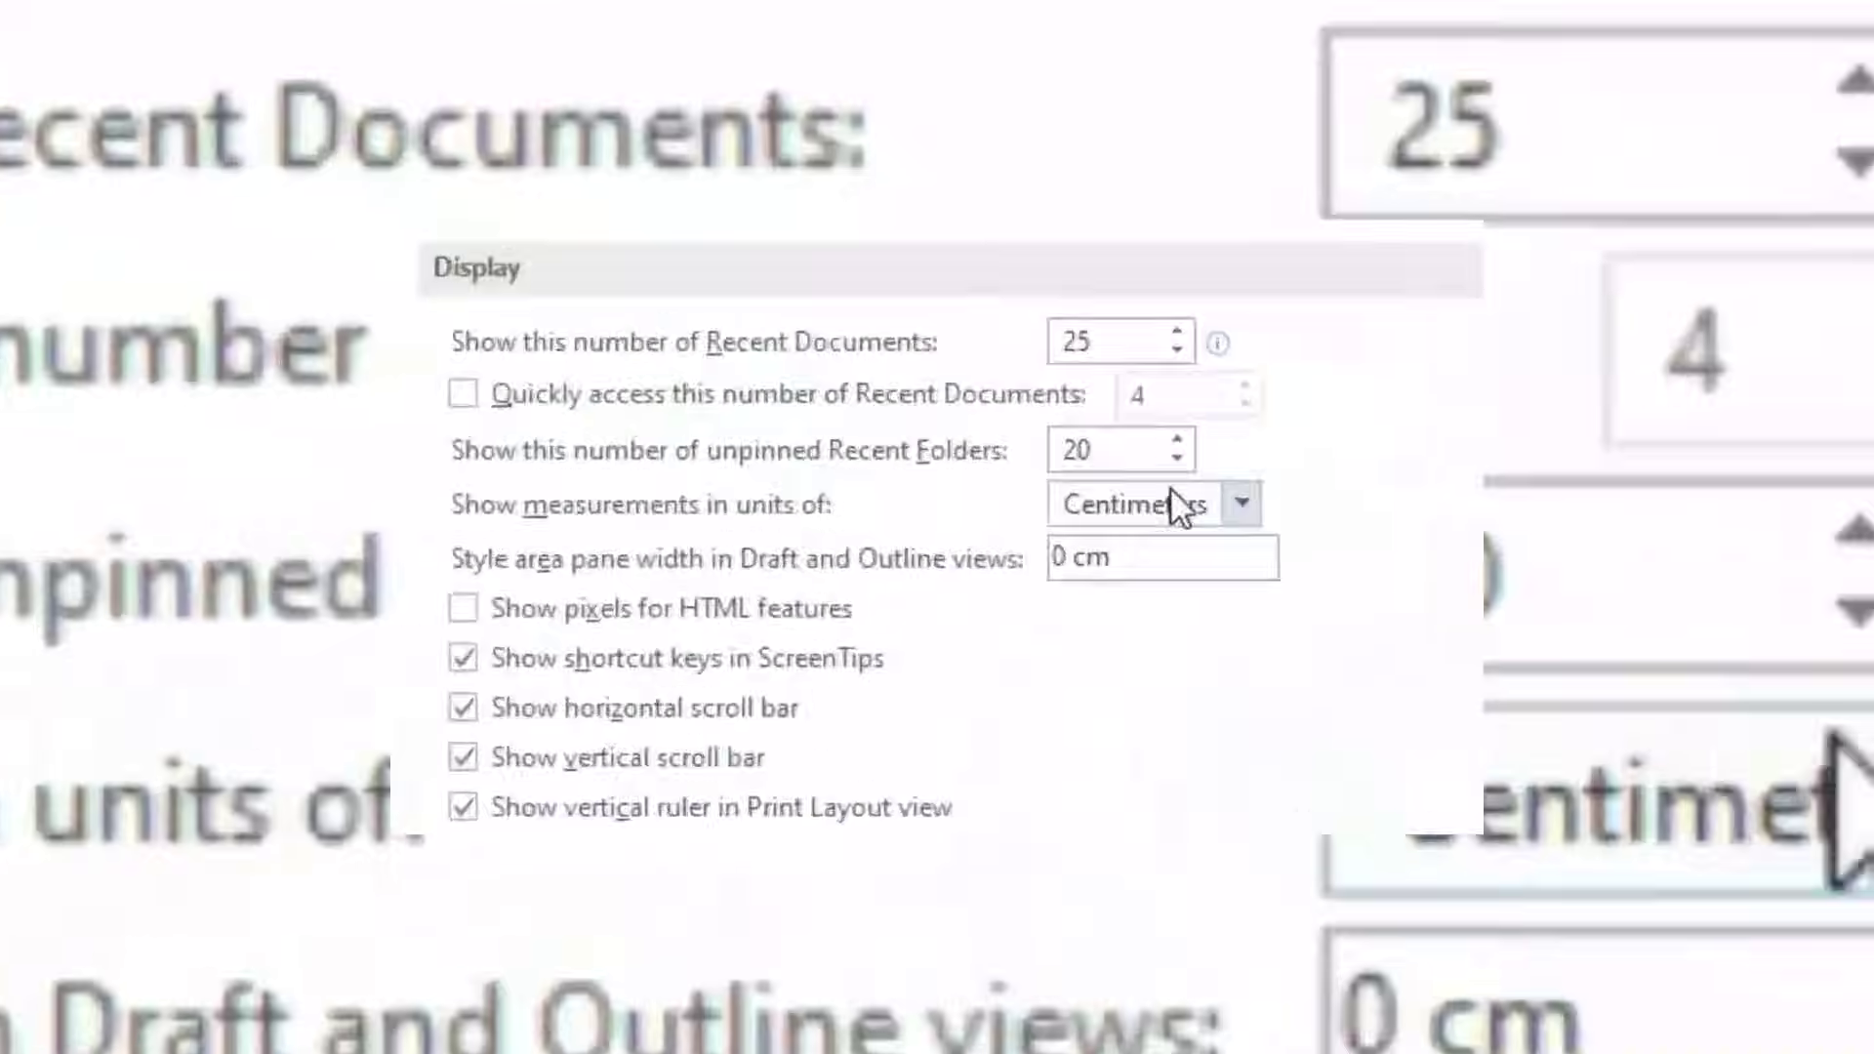
pyautogui.click(1093, 762)
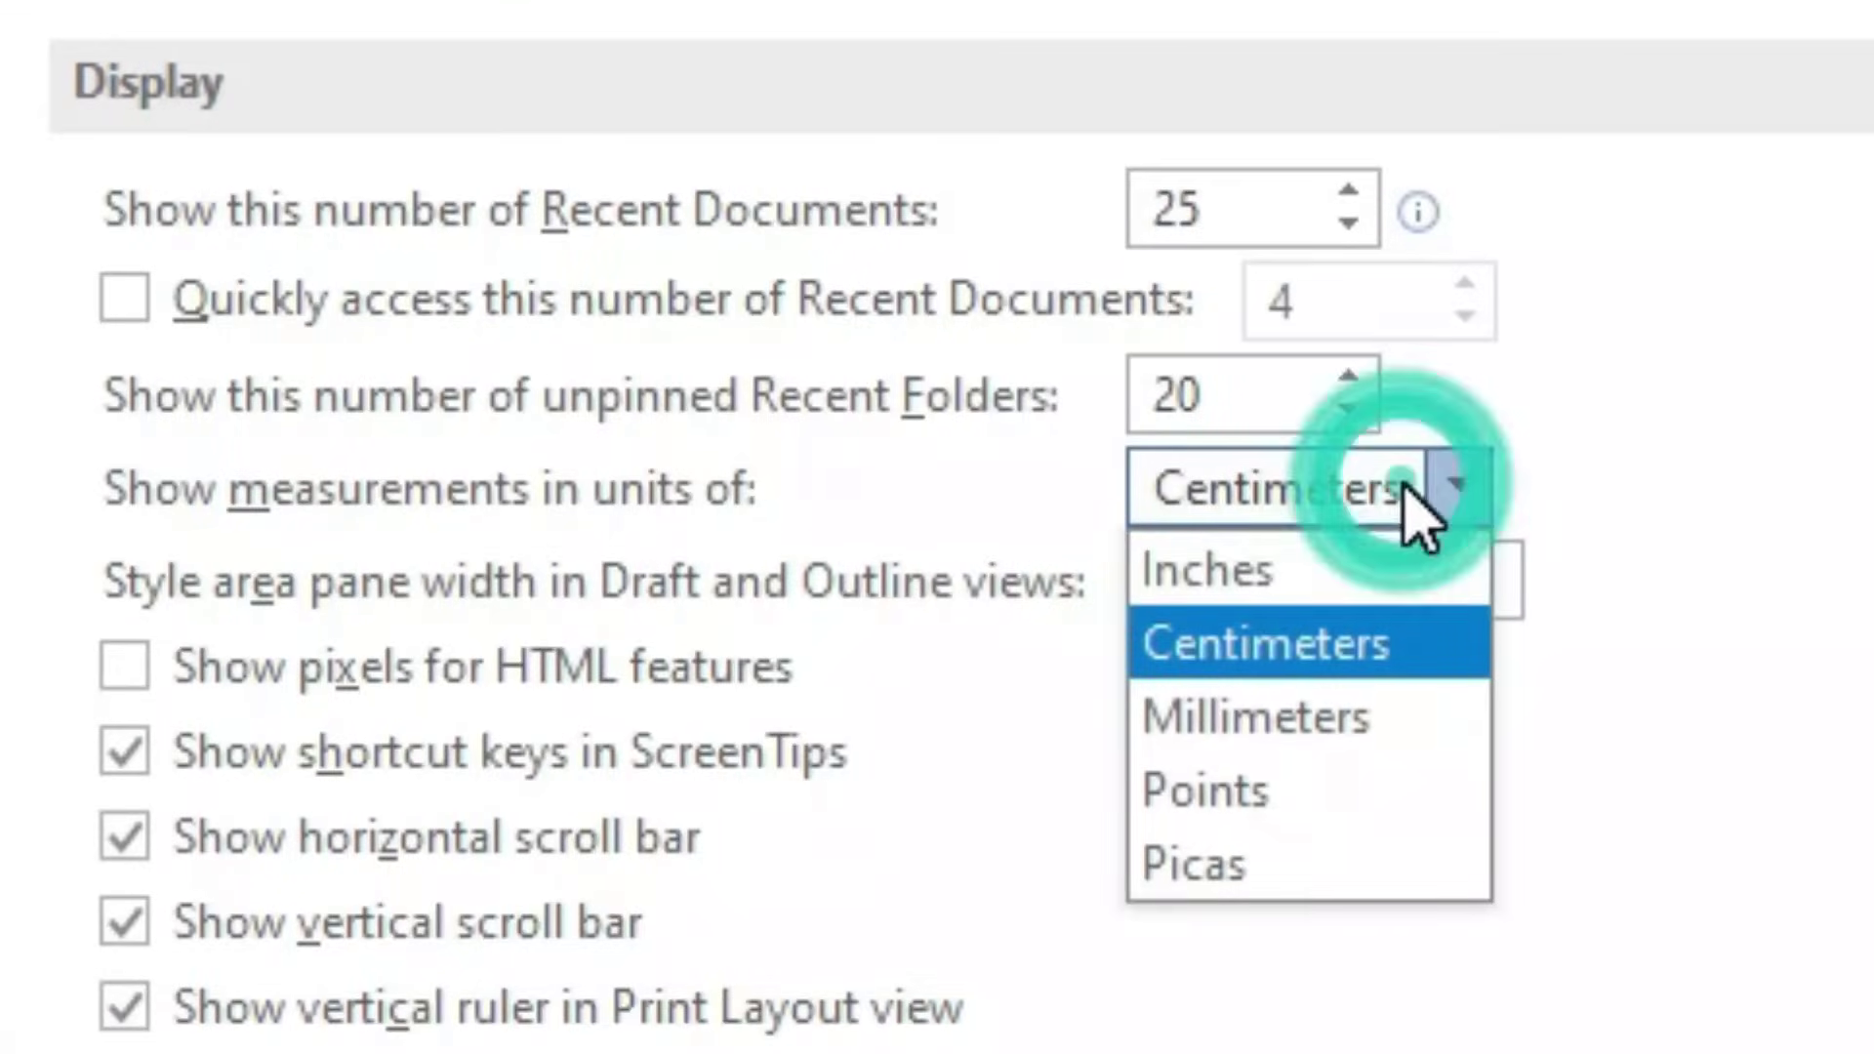
pyautogui.click(1371, 561)
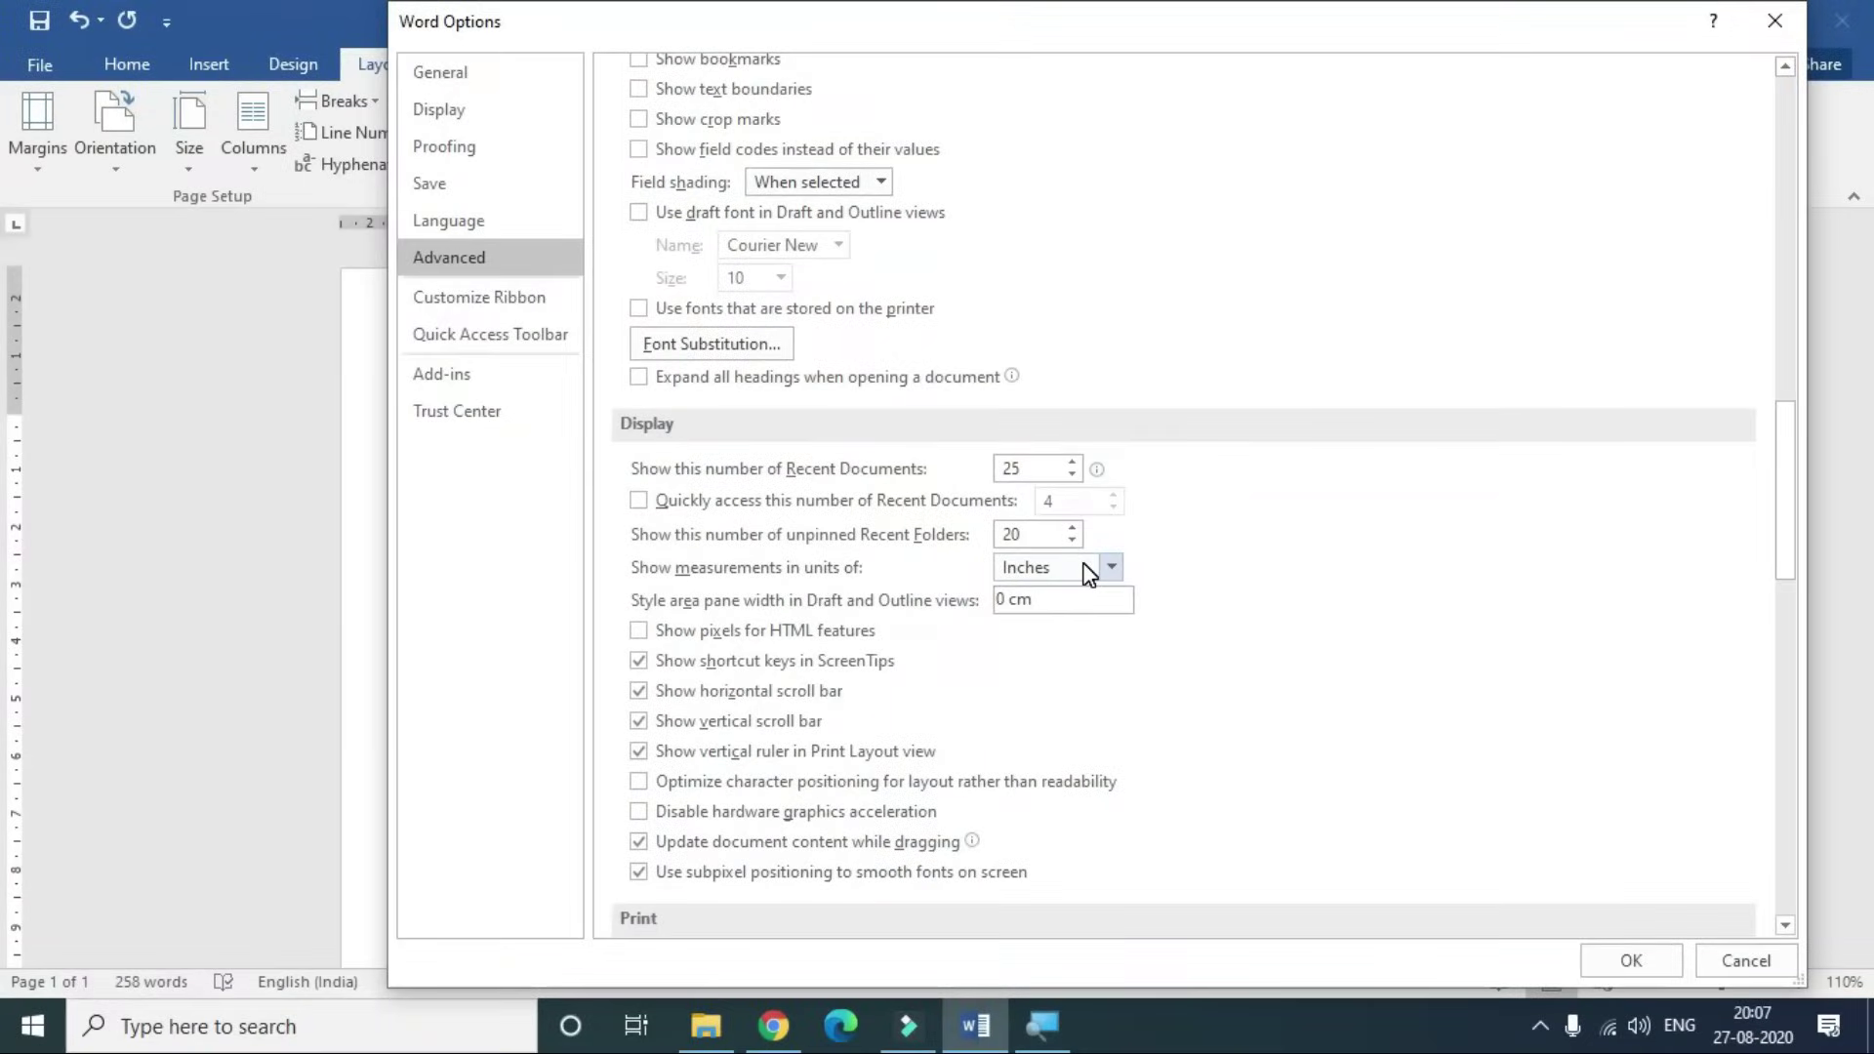
pyautogui.click(1620, 961)
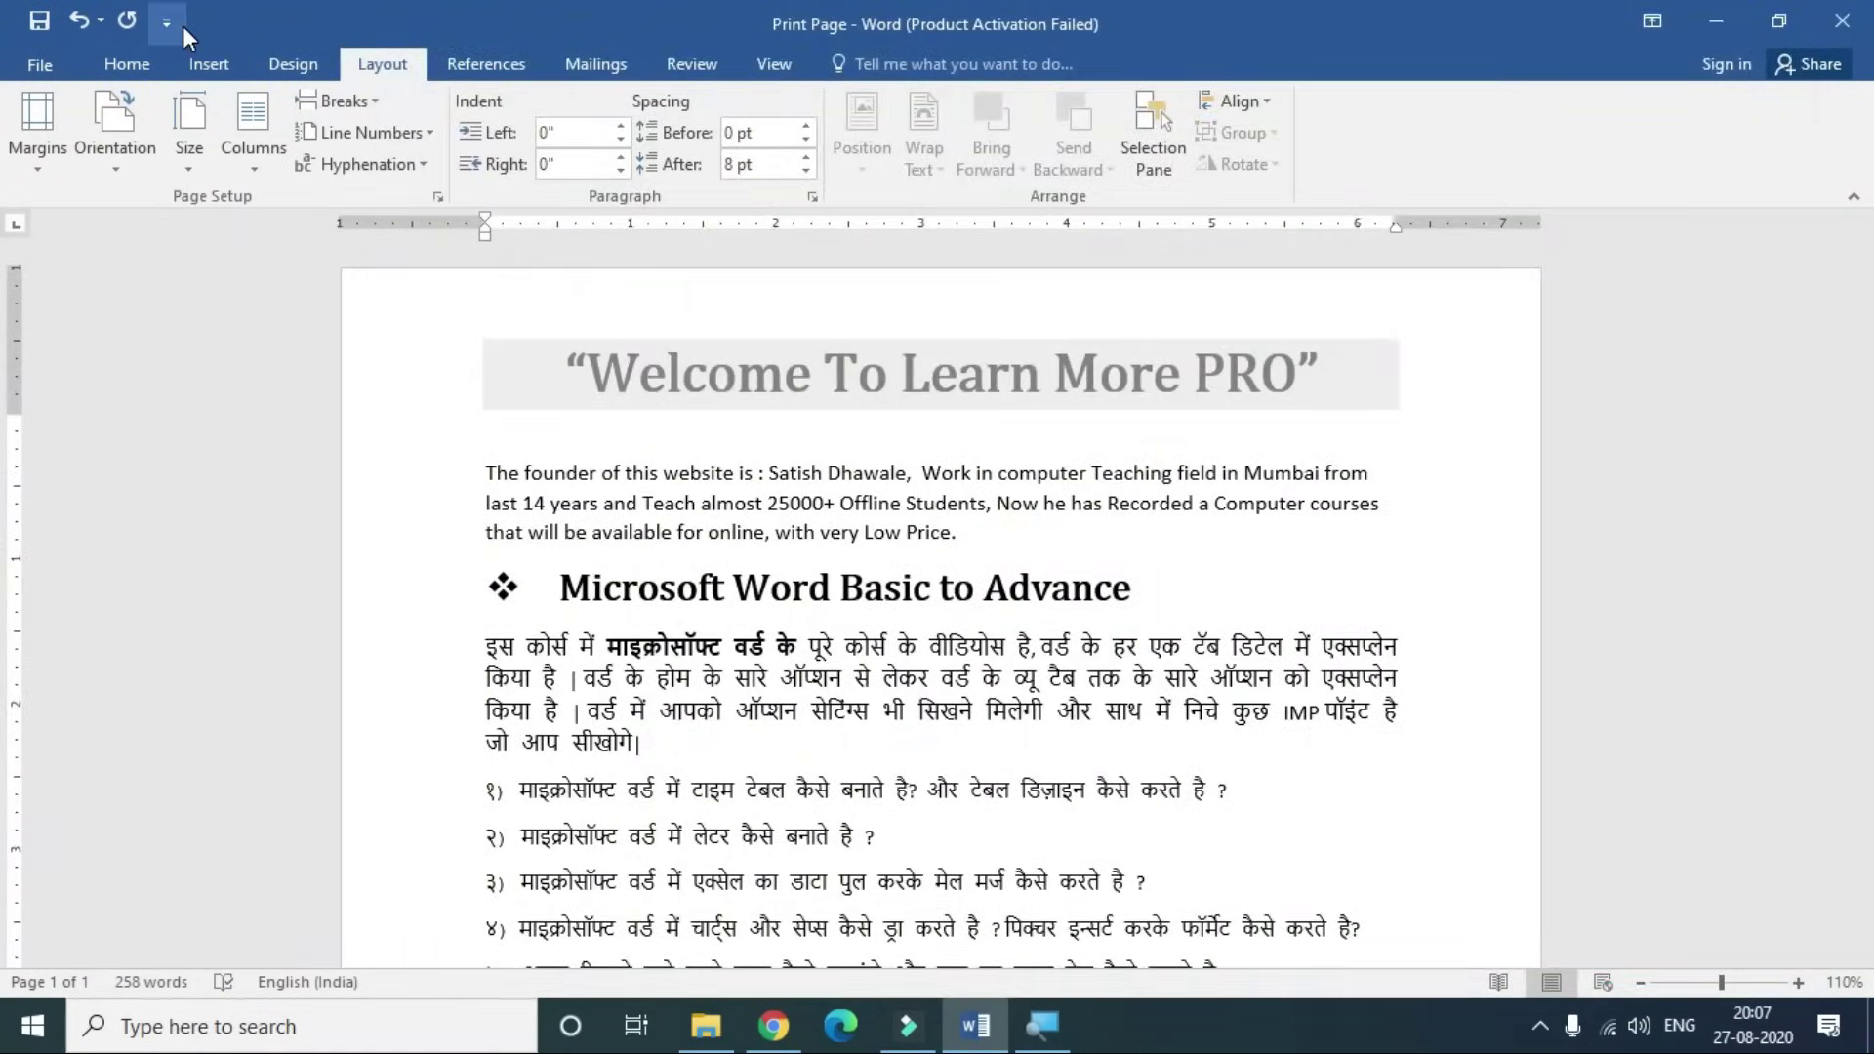
pyautogui.hotkey('ctrl', 'p')
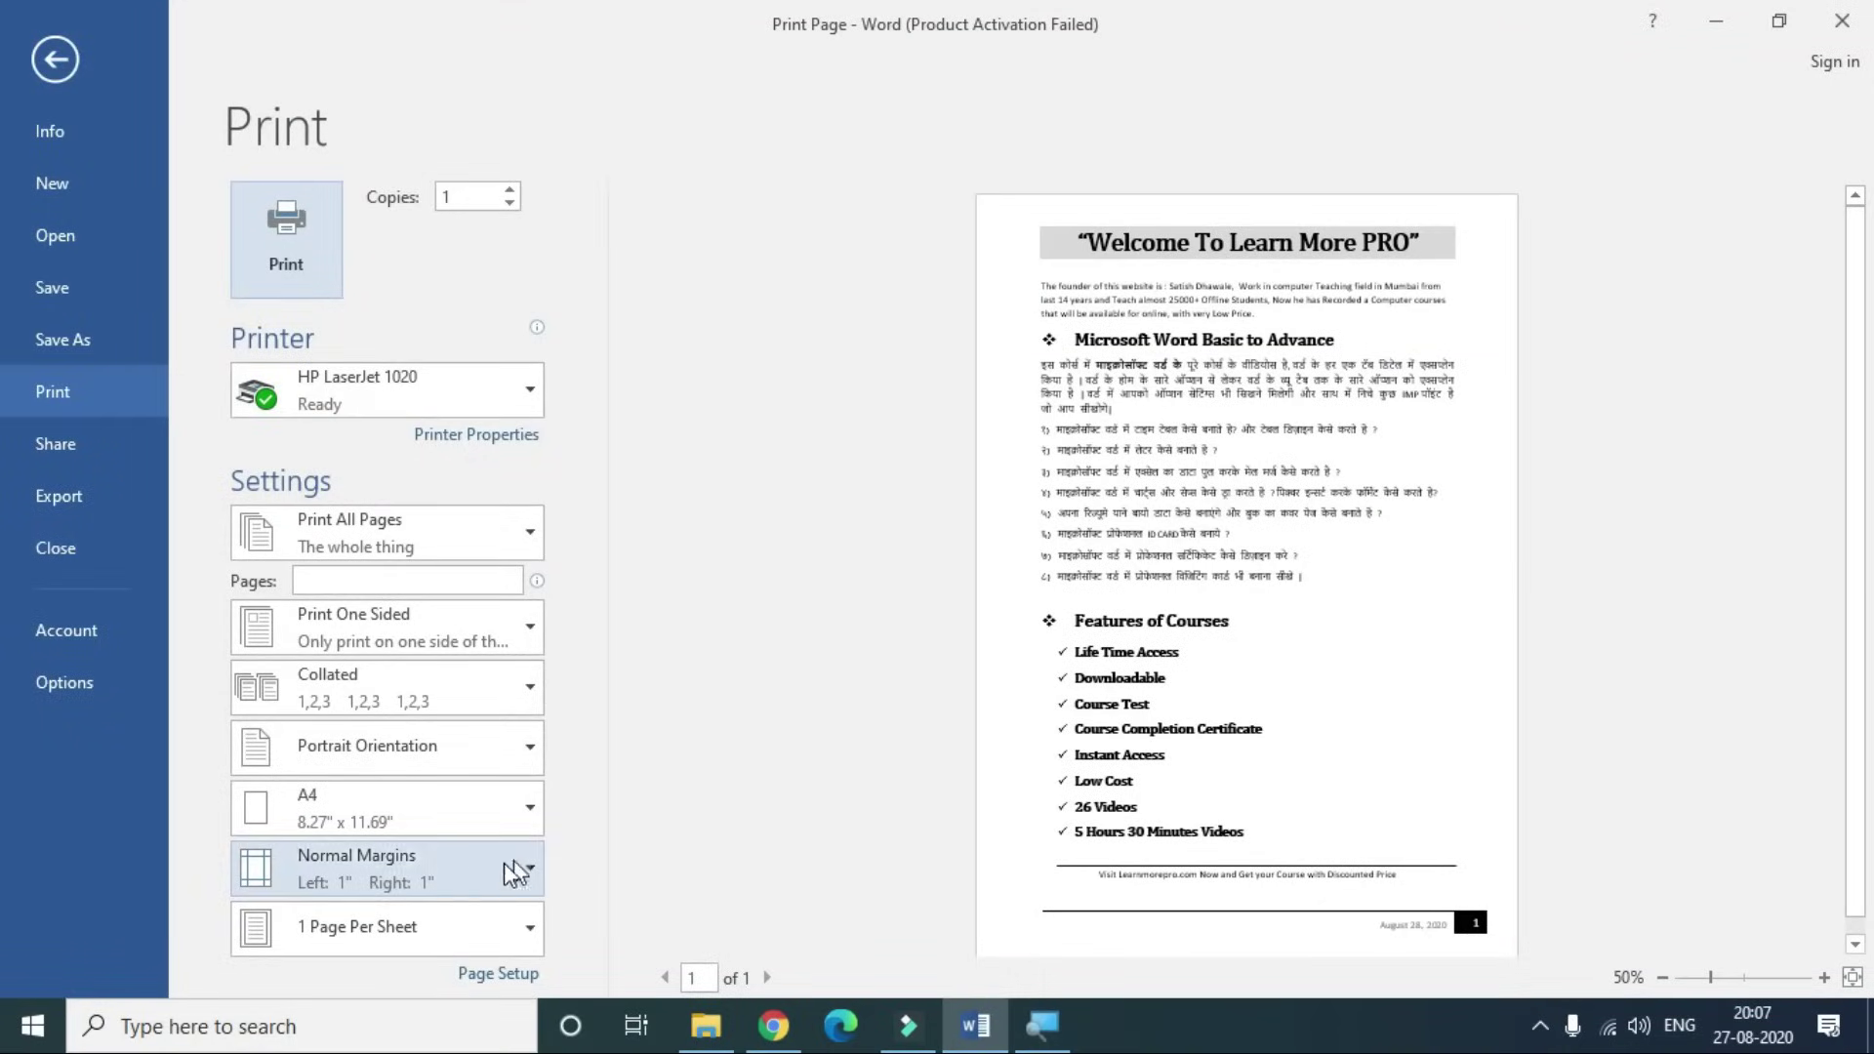
pyautogui.click(432, 870)
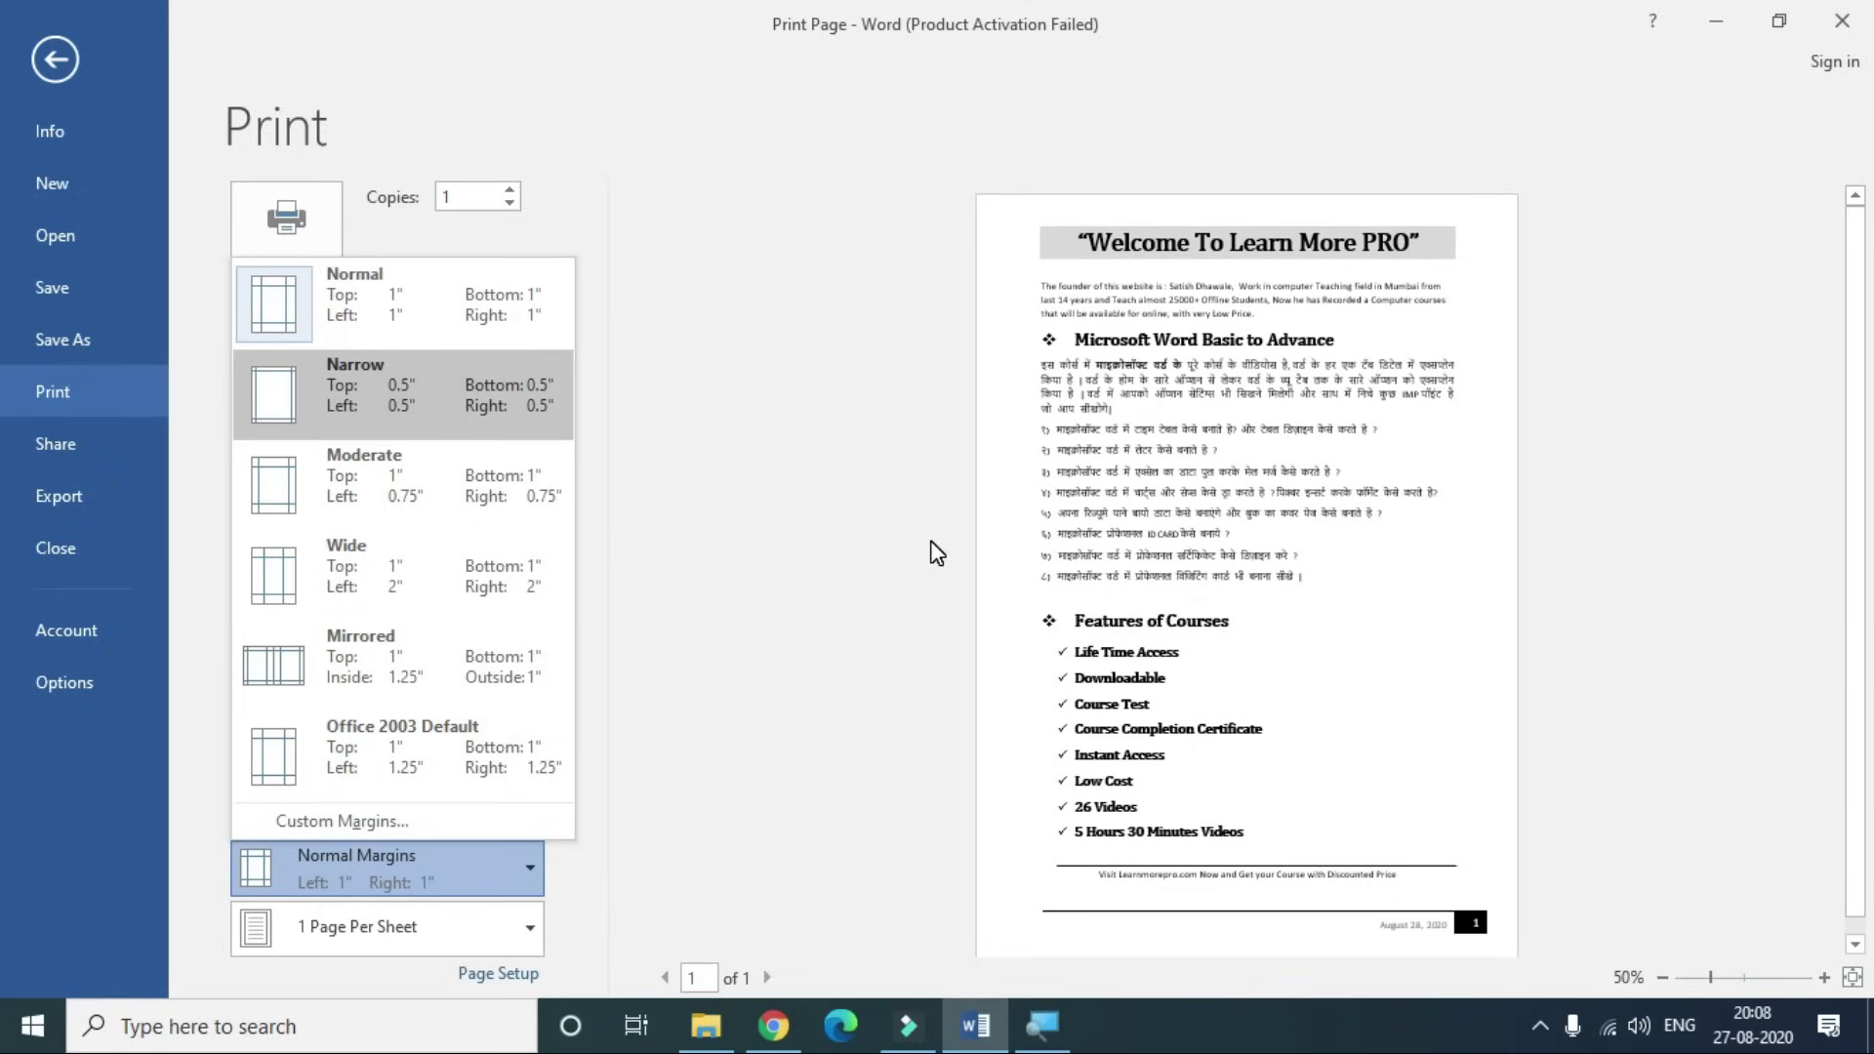
pyautogui.click(54, 60)
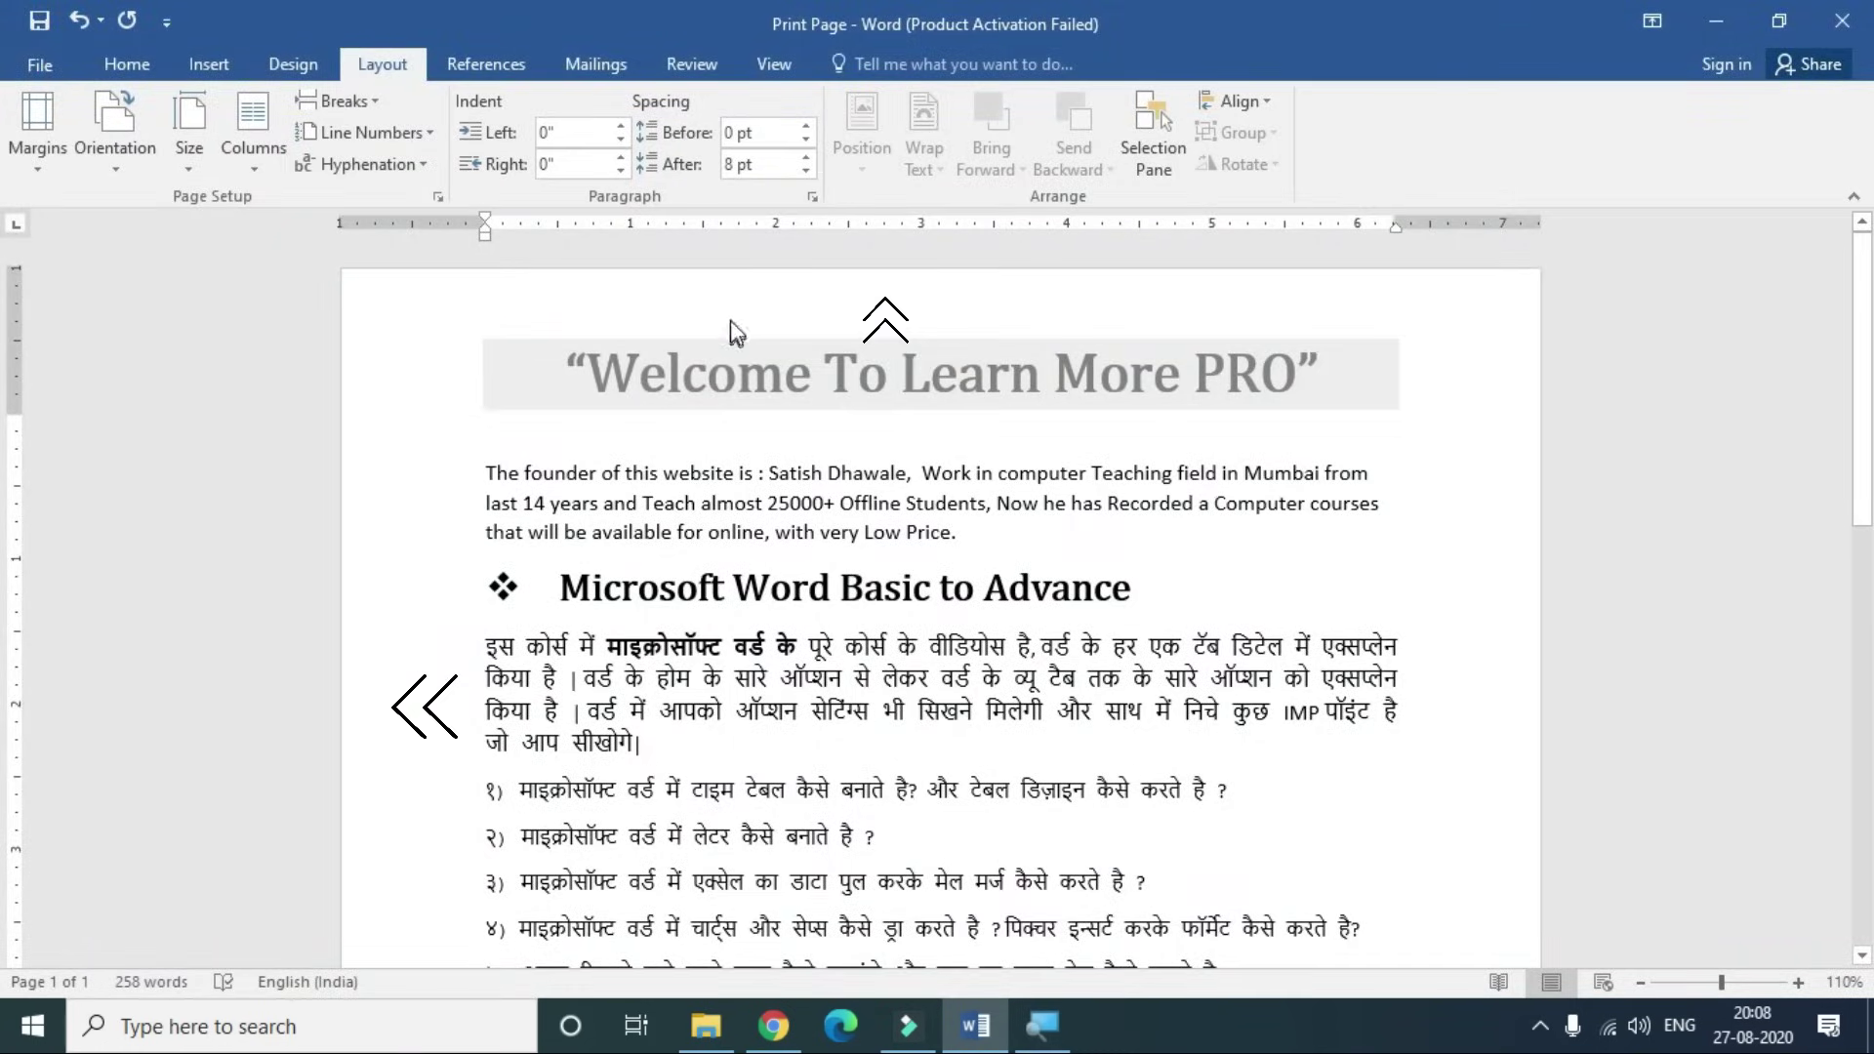
pyautogui.scroll(-5, 1464, 644)
pyautogui.scroll(-5, 1269, 732)
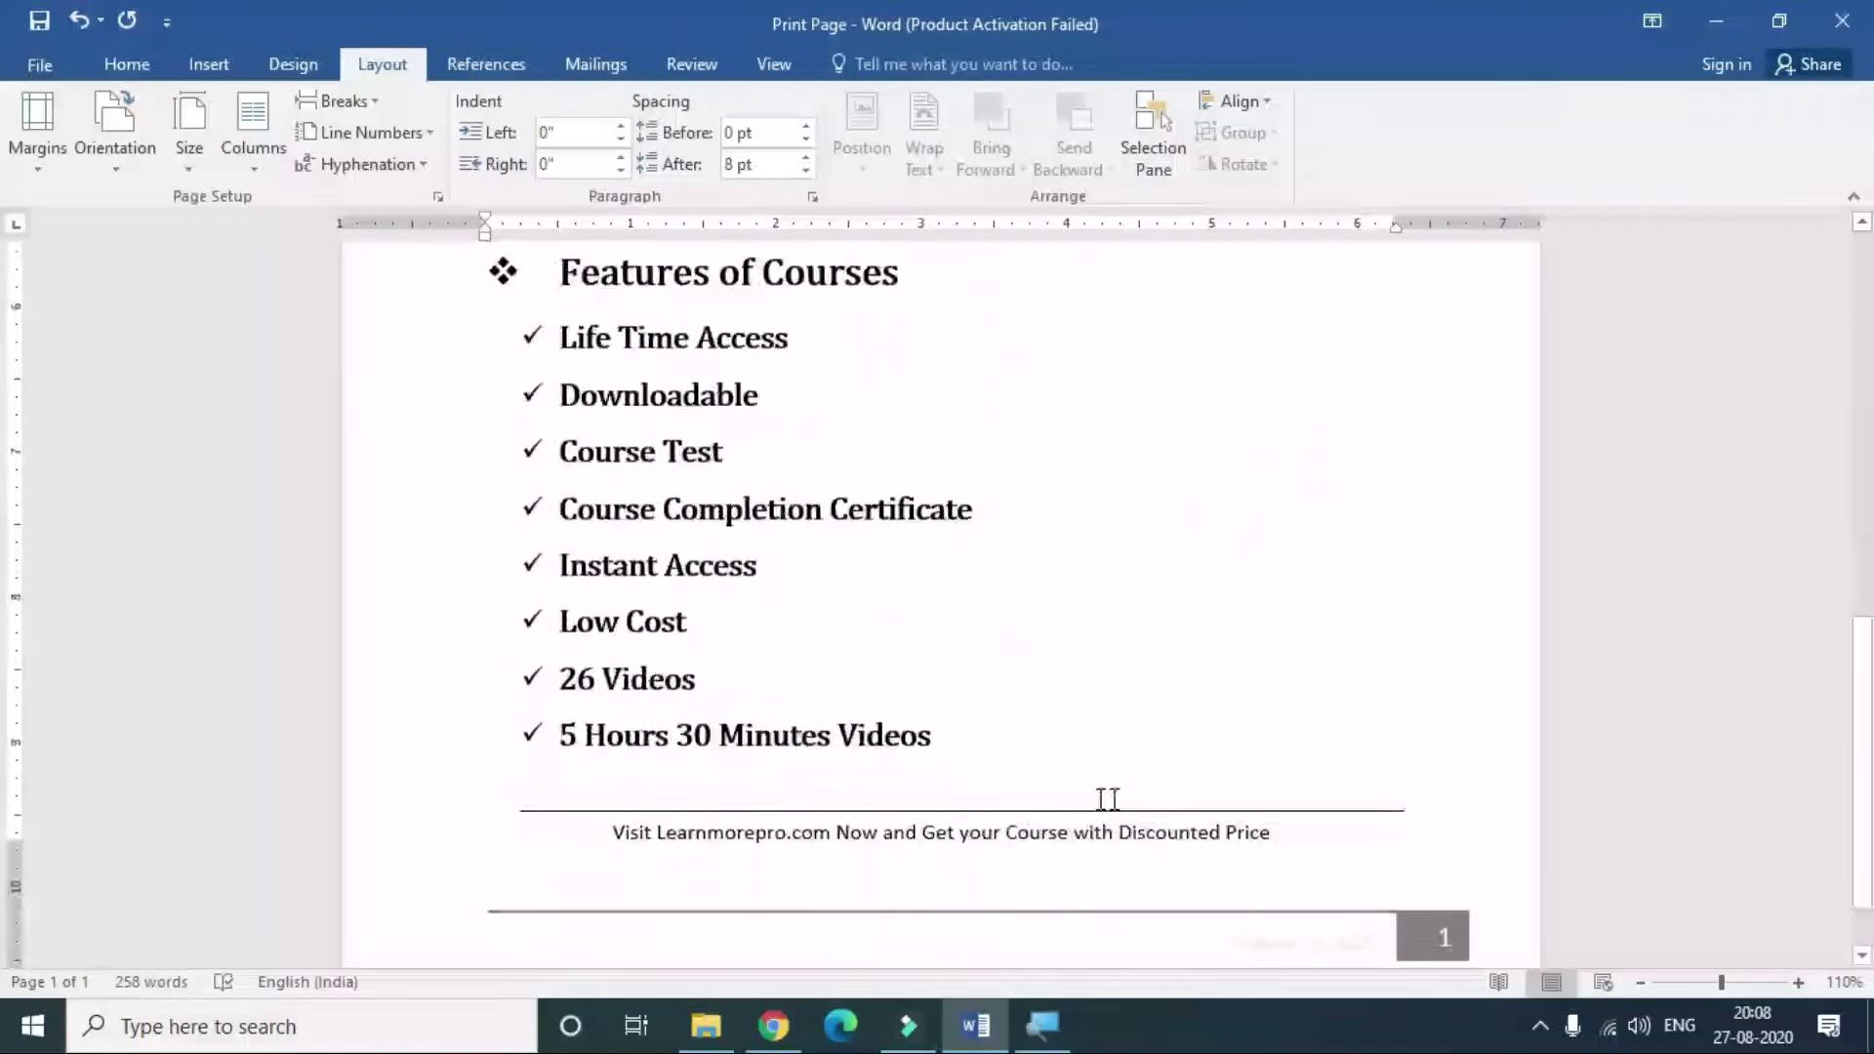
pyautogui.scroll(5, 840, 859)
pyautogui.scroll(5, 854, 822)
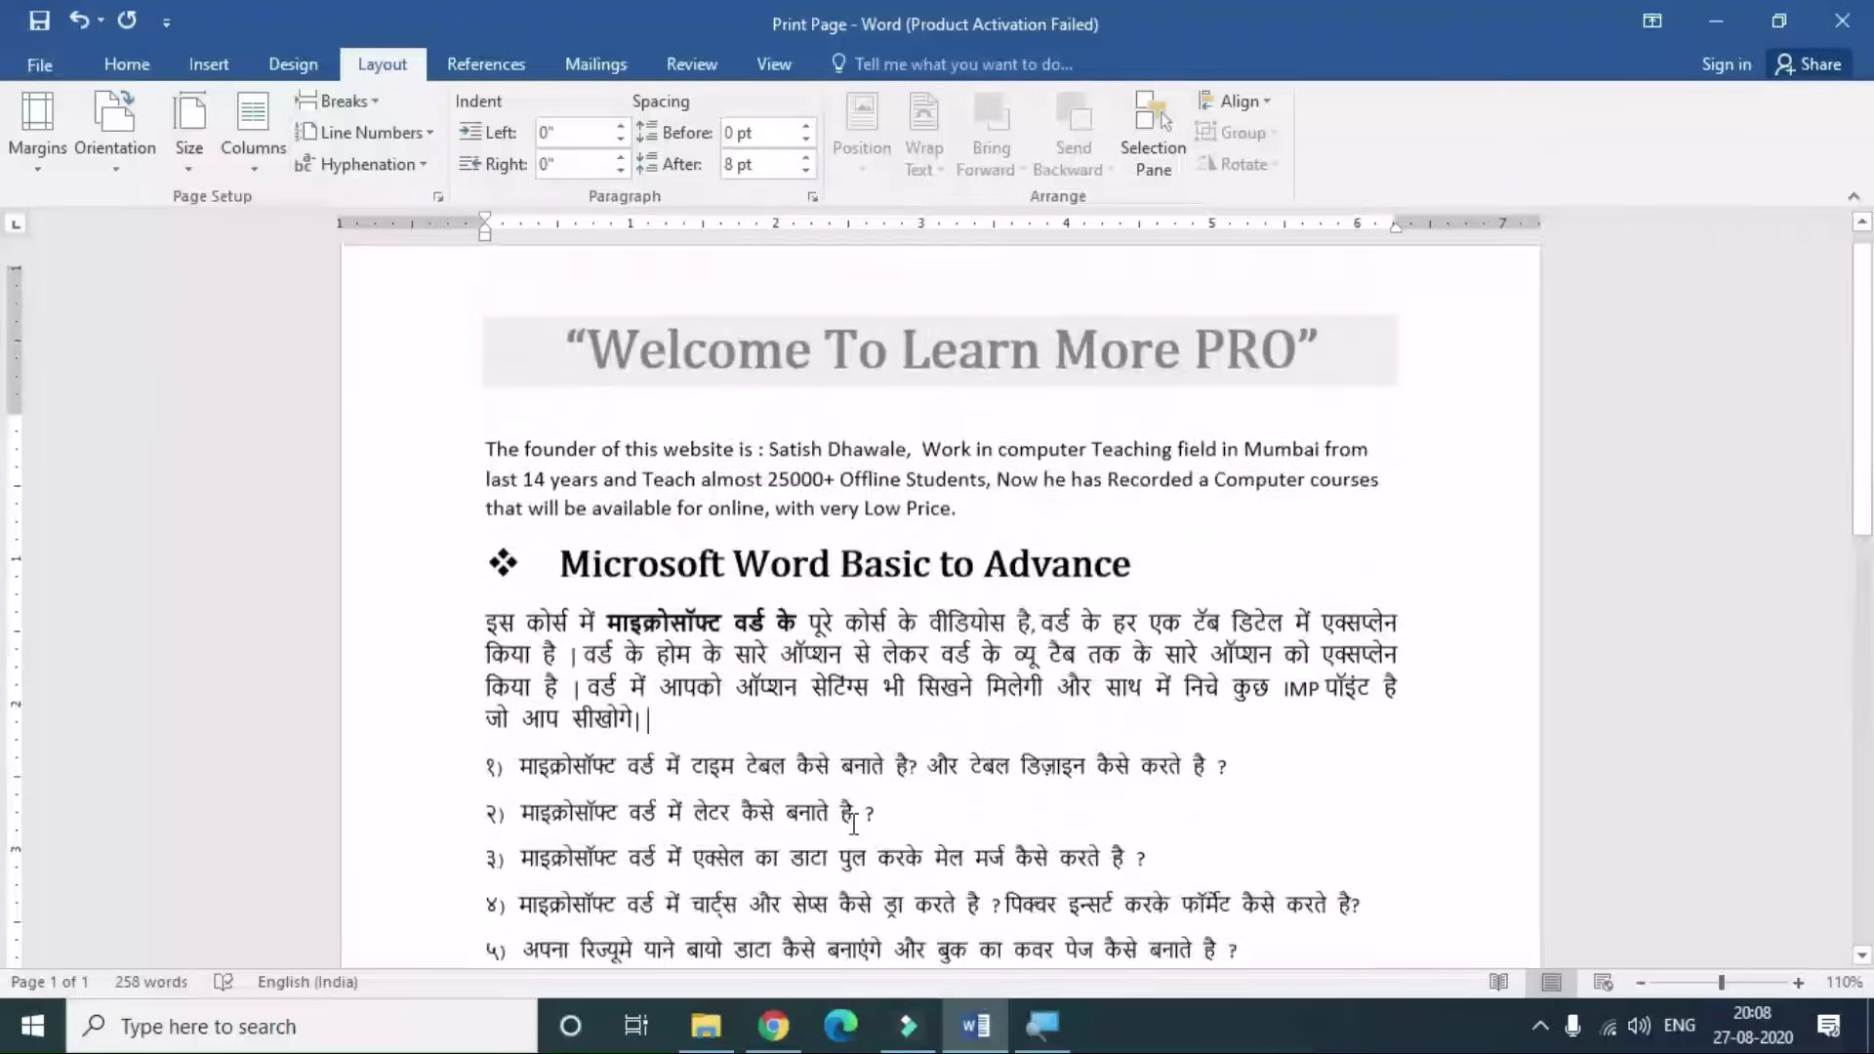
pyautogui.scroll(1, 854, 822)
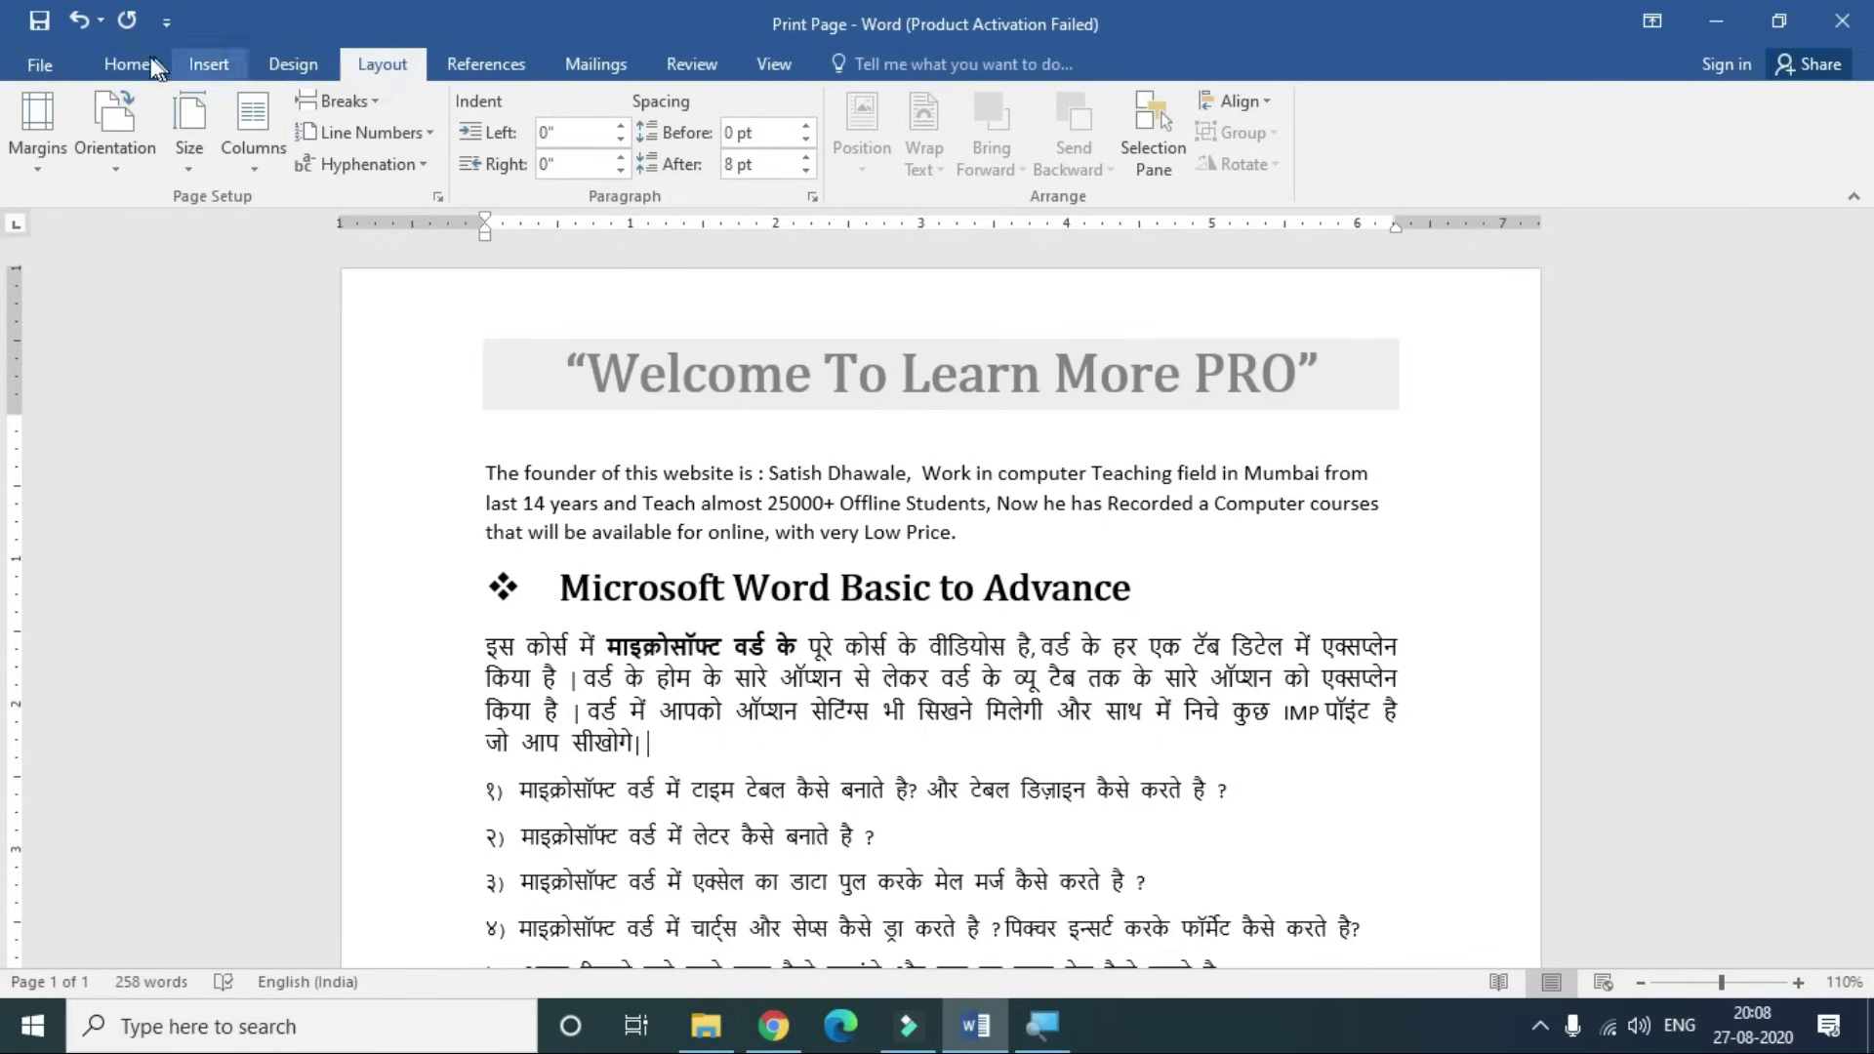
# - Apply Narrow half-inch margins to the flyer and review the reflowed page
pyautogui.click(39, 166)
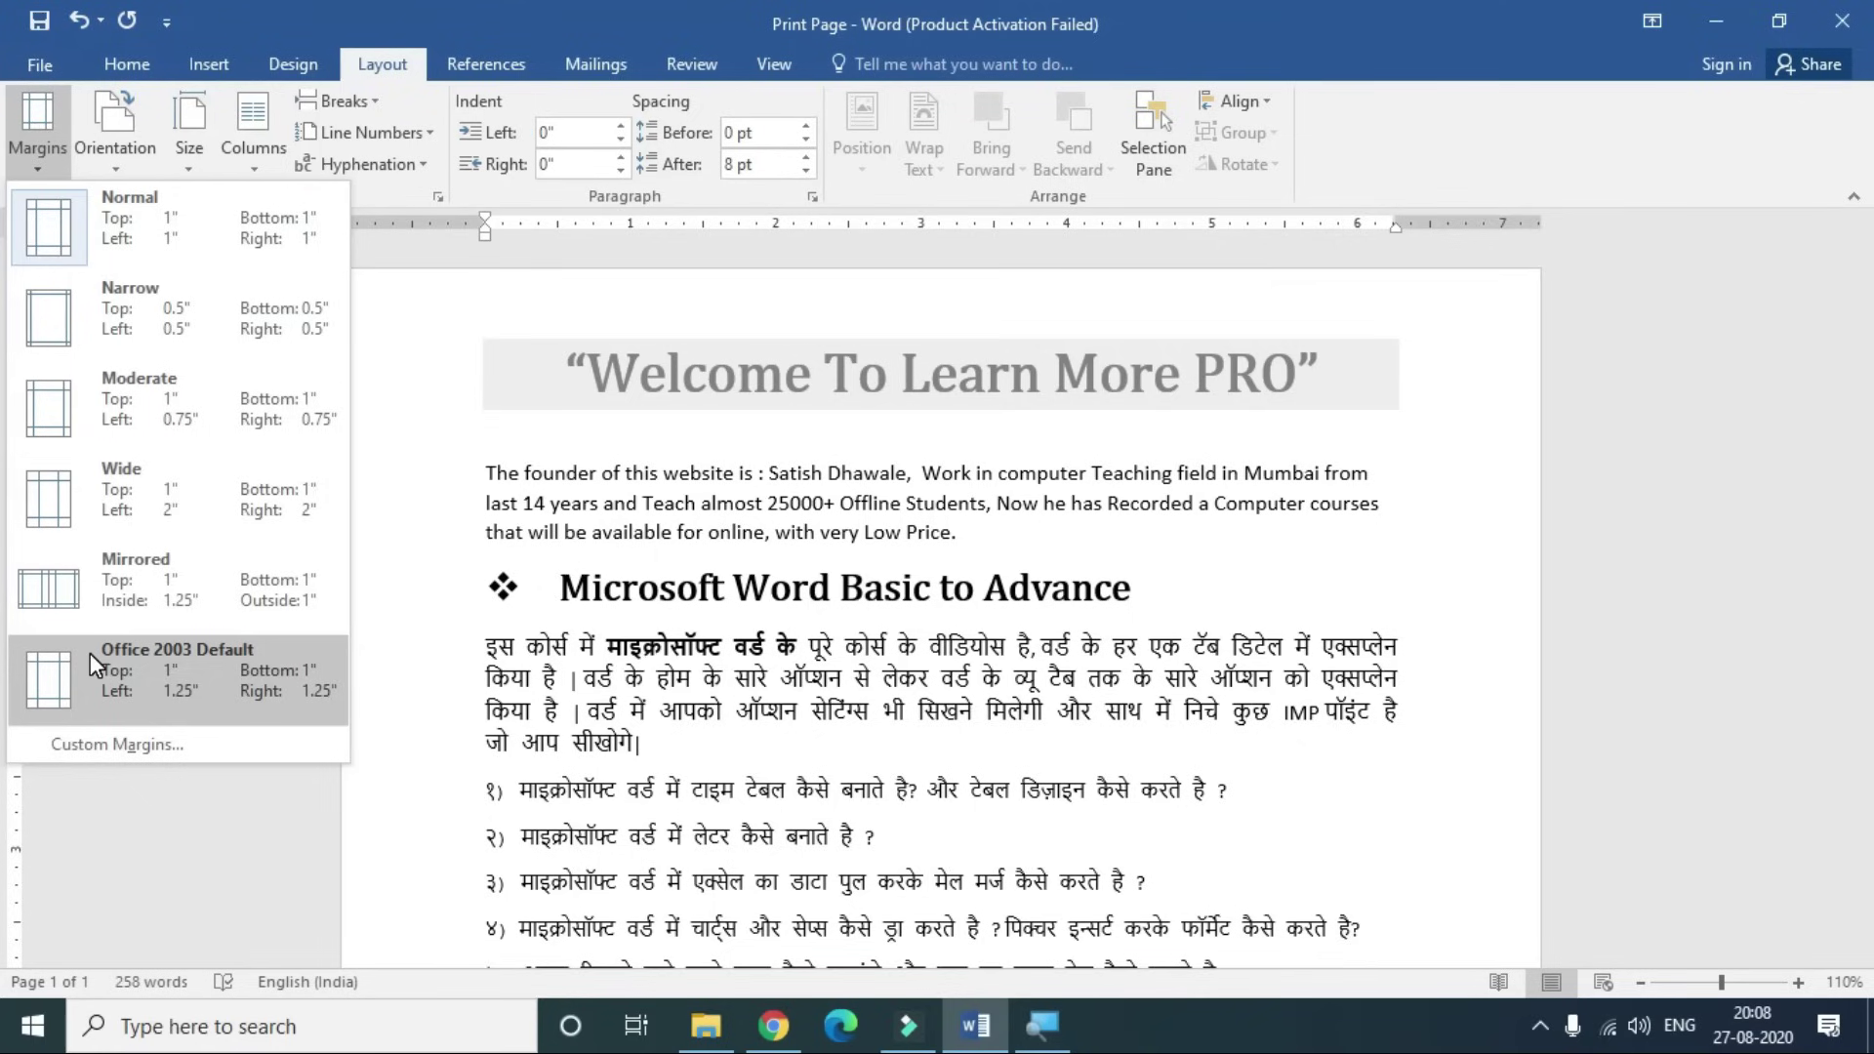
pyautogui.click(121, 319)
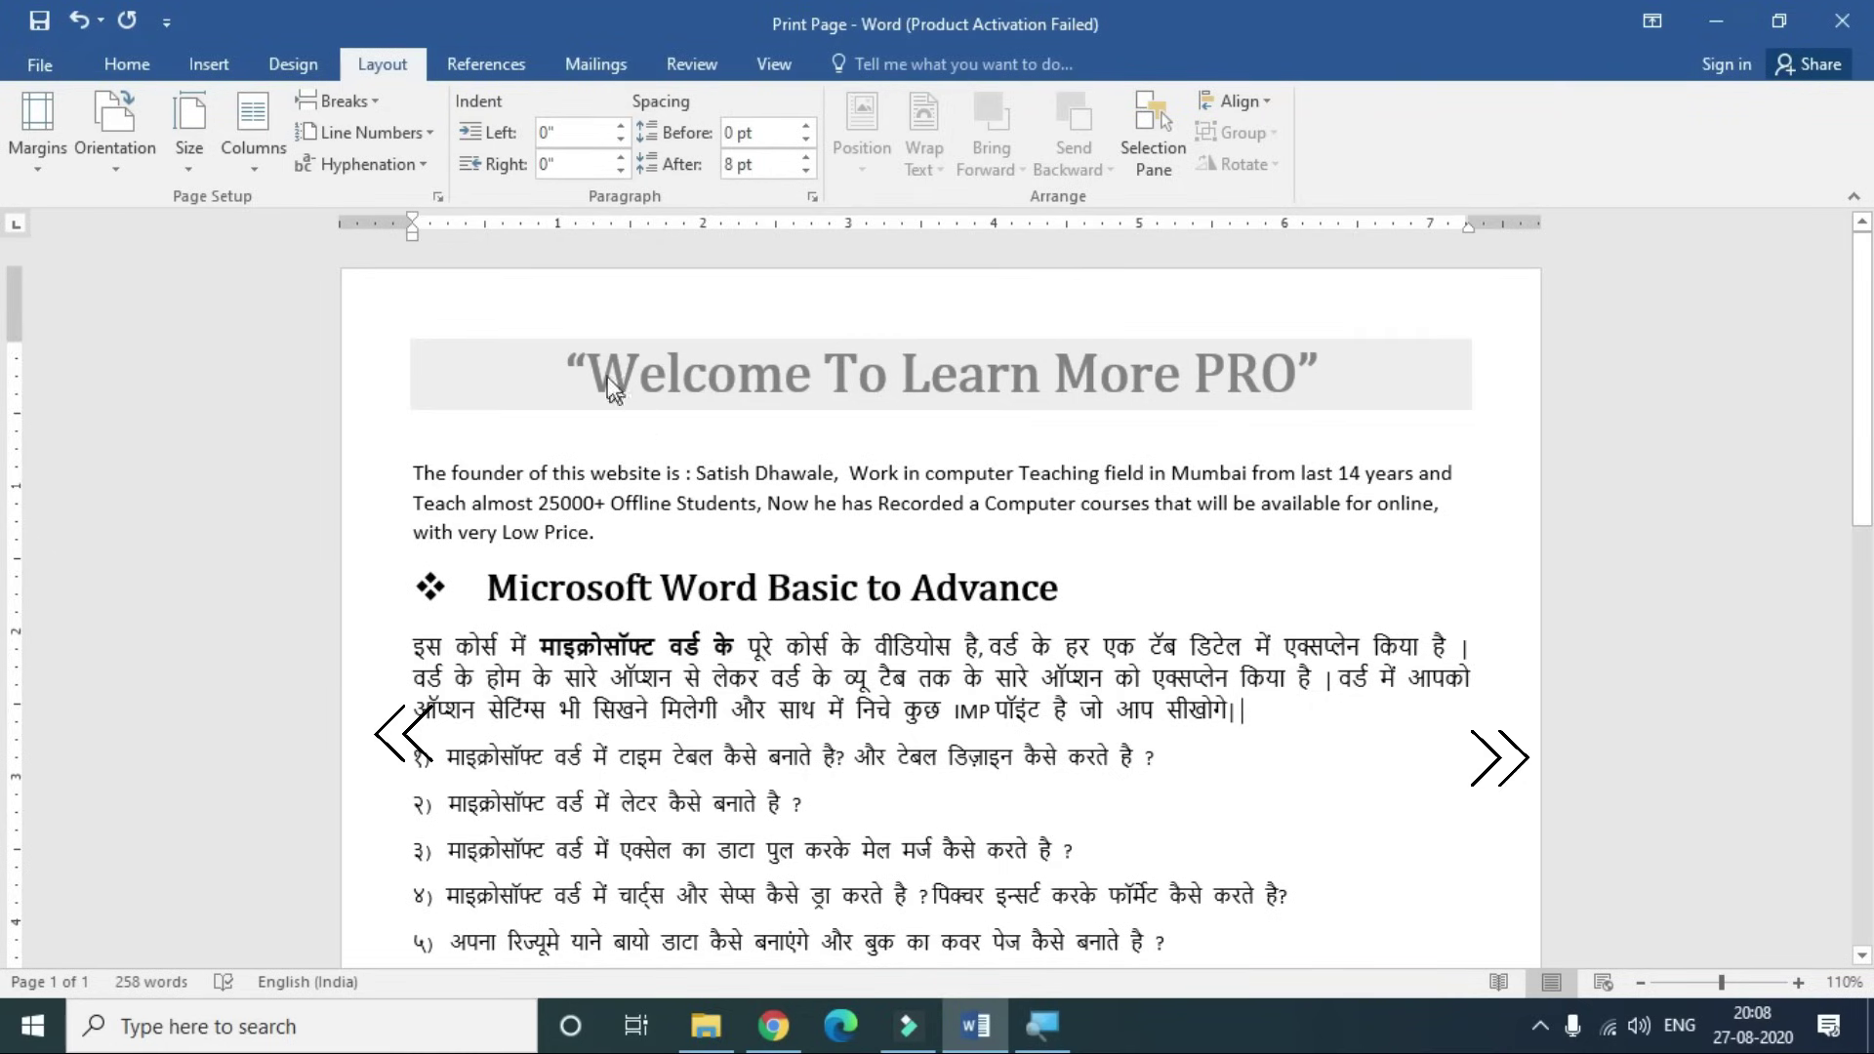
pyautogui.scroll(-4, 634, 409)
pyautogui.scroll(-4, 741, 508)
pyautogui.scroll(-2, 771, 543)
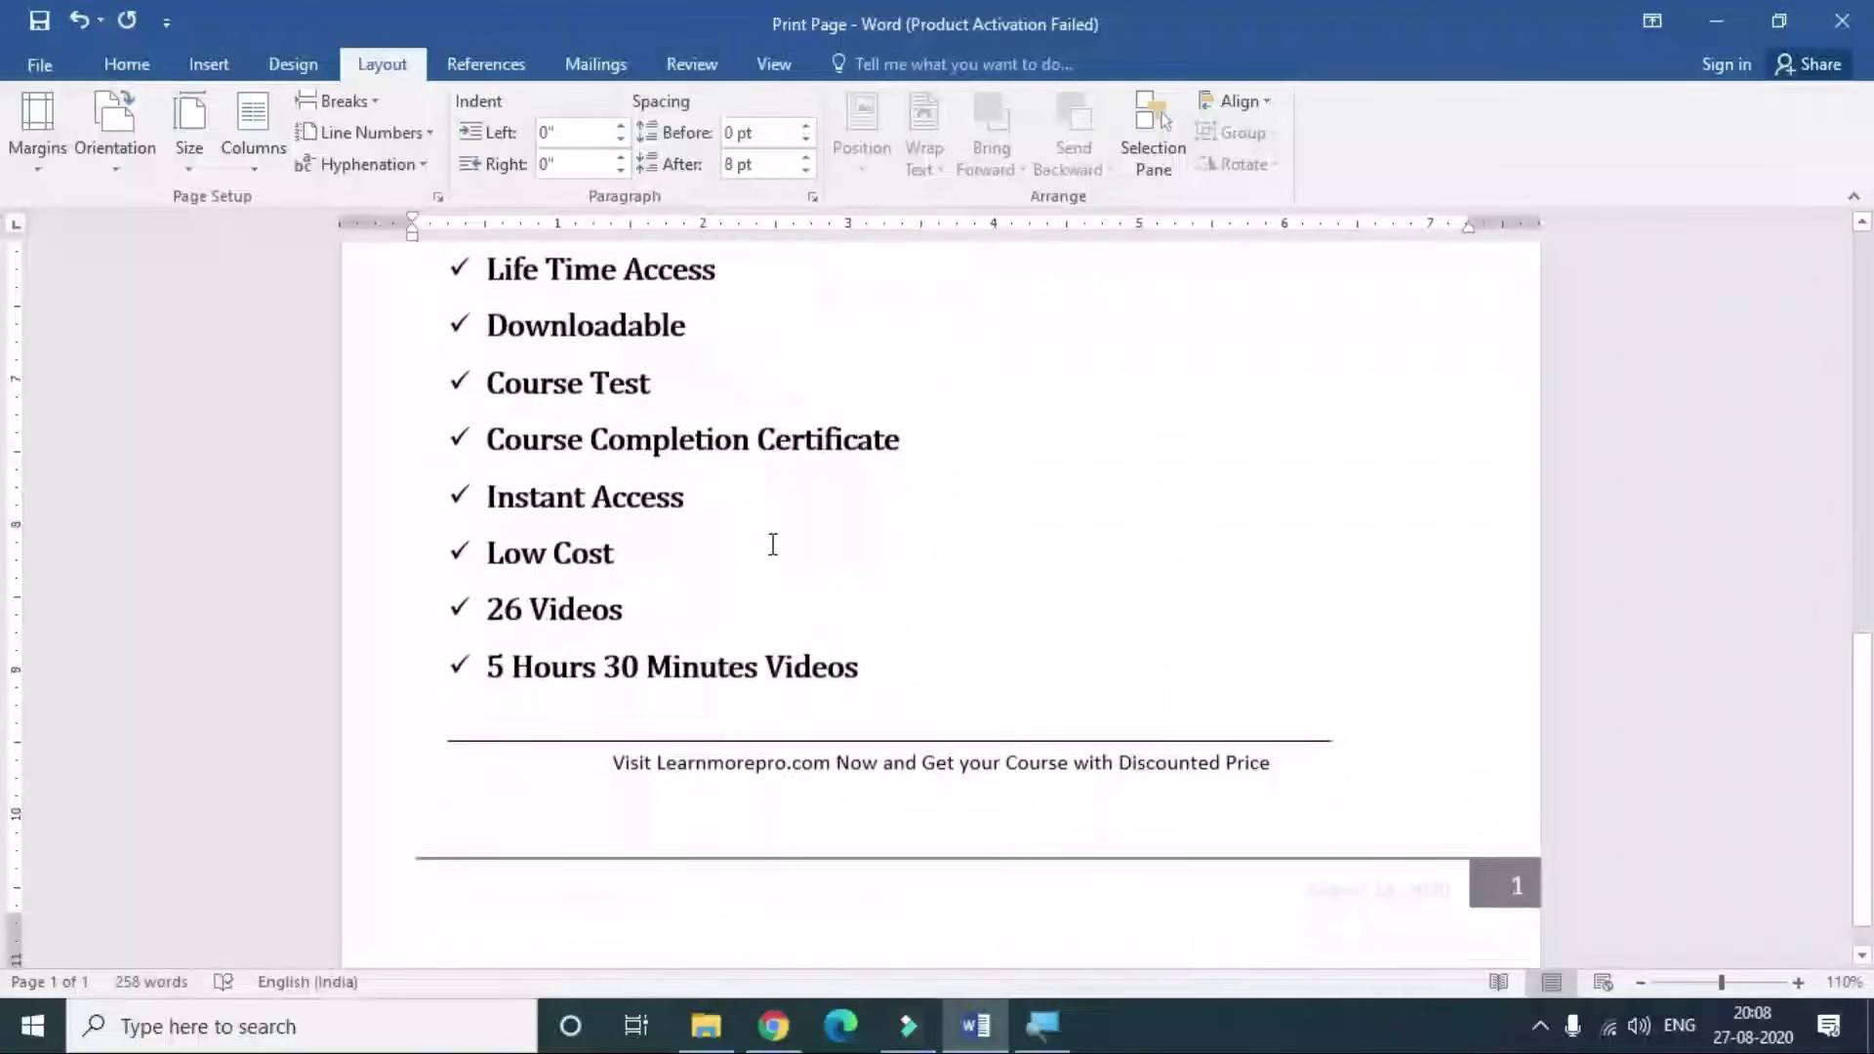
pyautogui.scroll(-1, 770, 746)
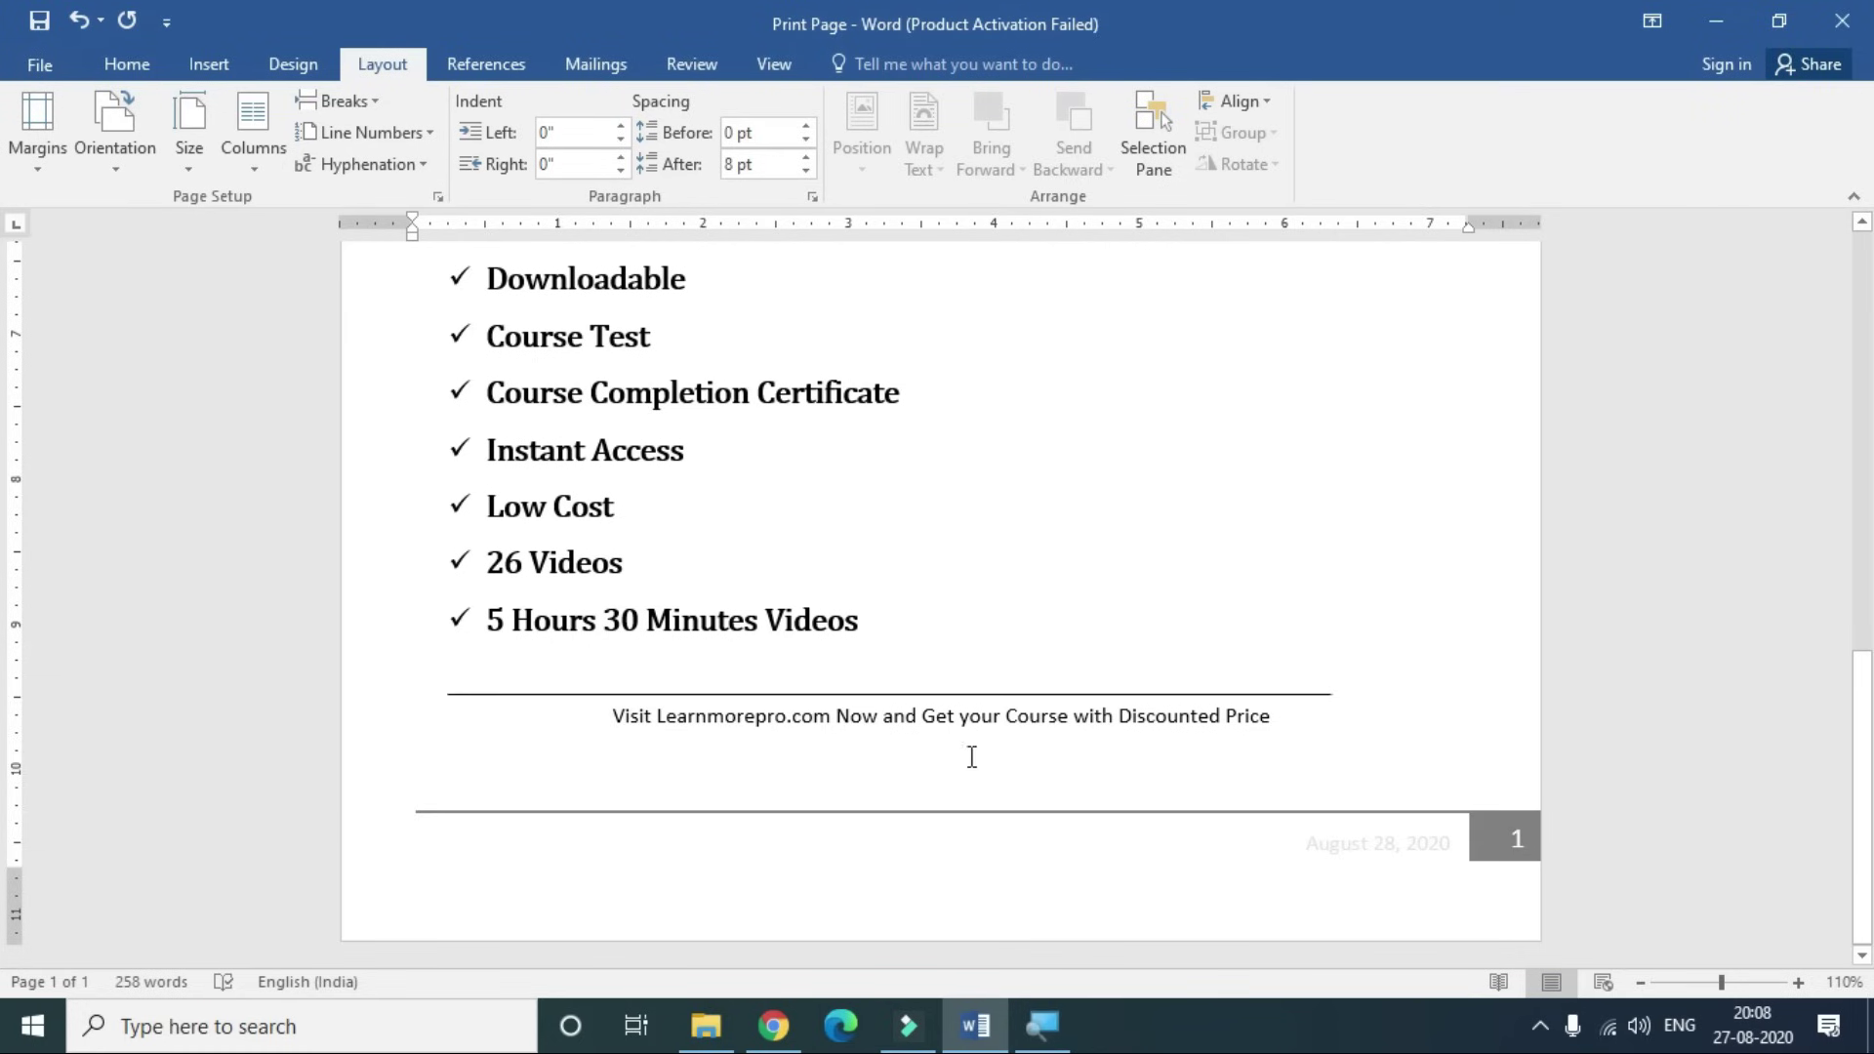
# - Switch the flyer back to Normal 1-inch margins
pyautogui.click(37, 167)
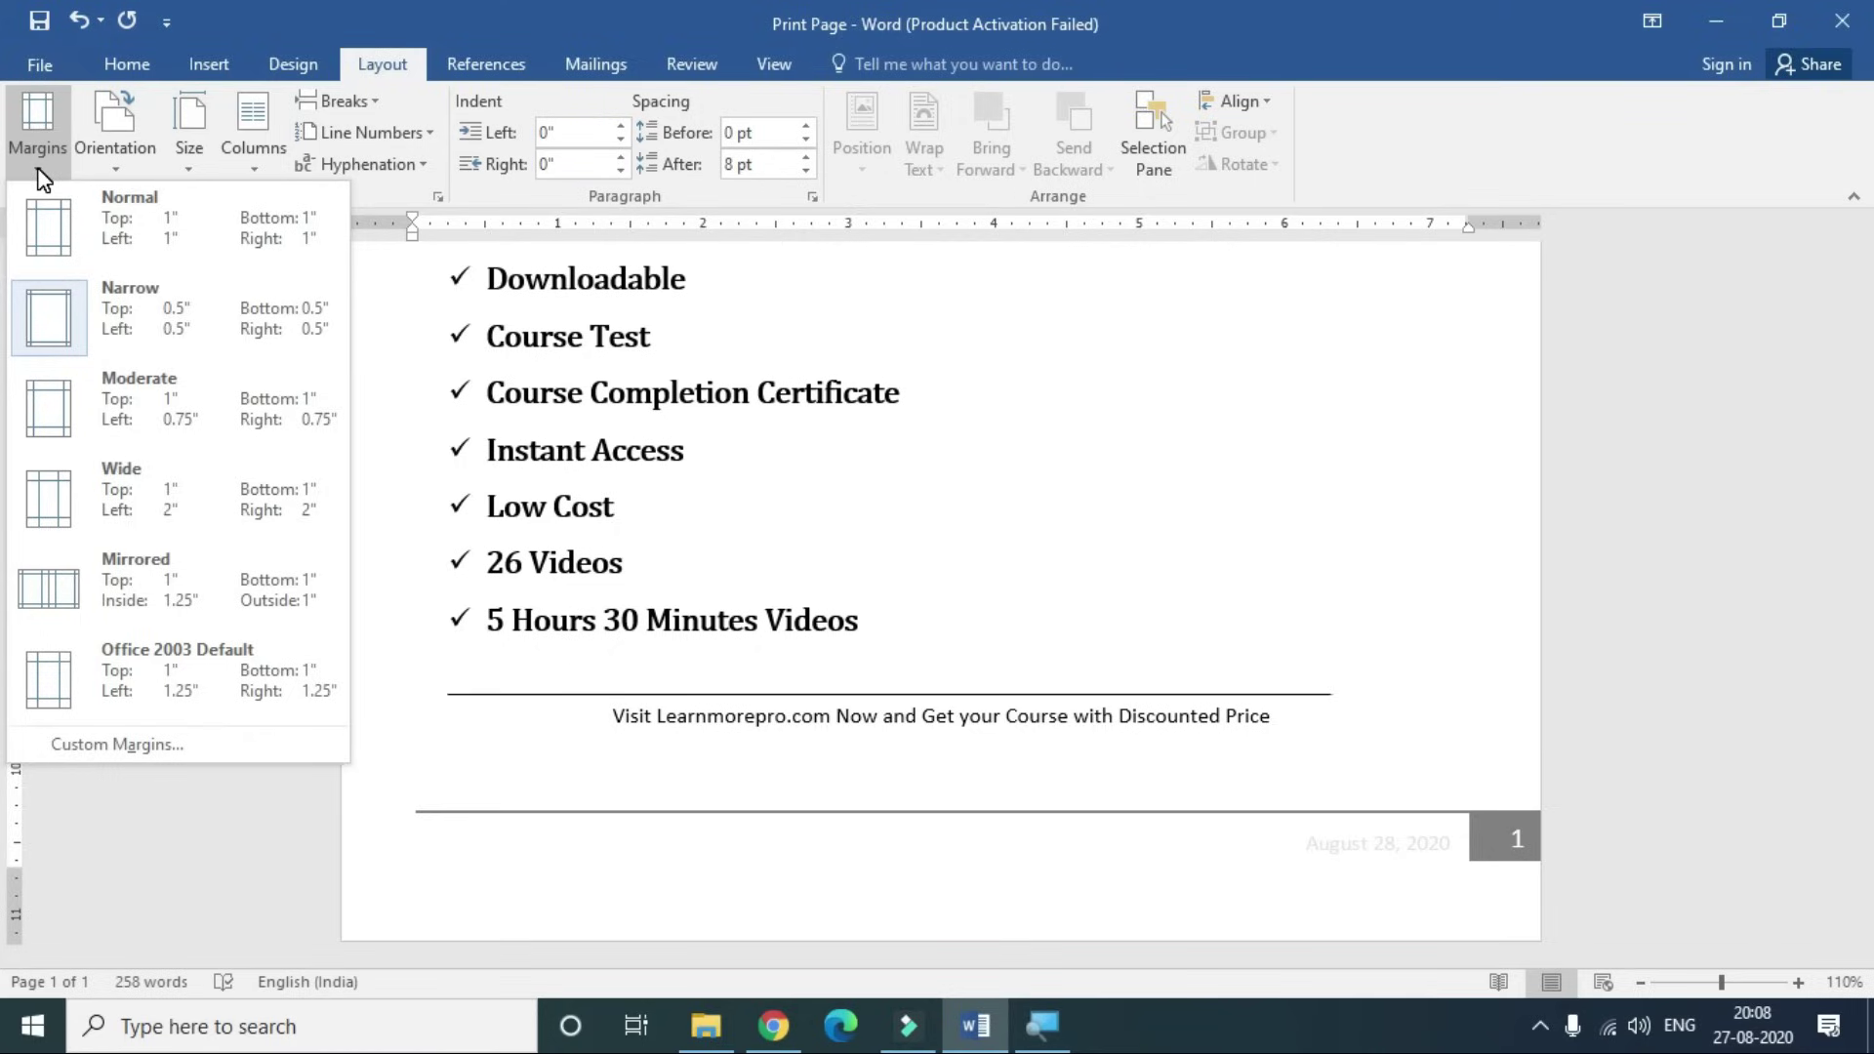
pyautogui.click(1144, 701)
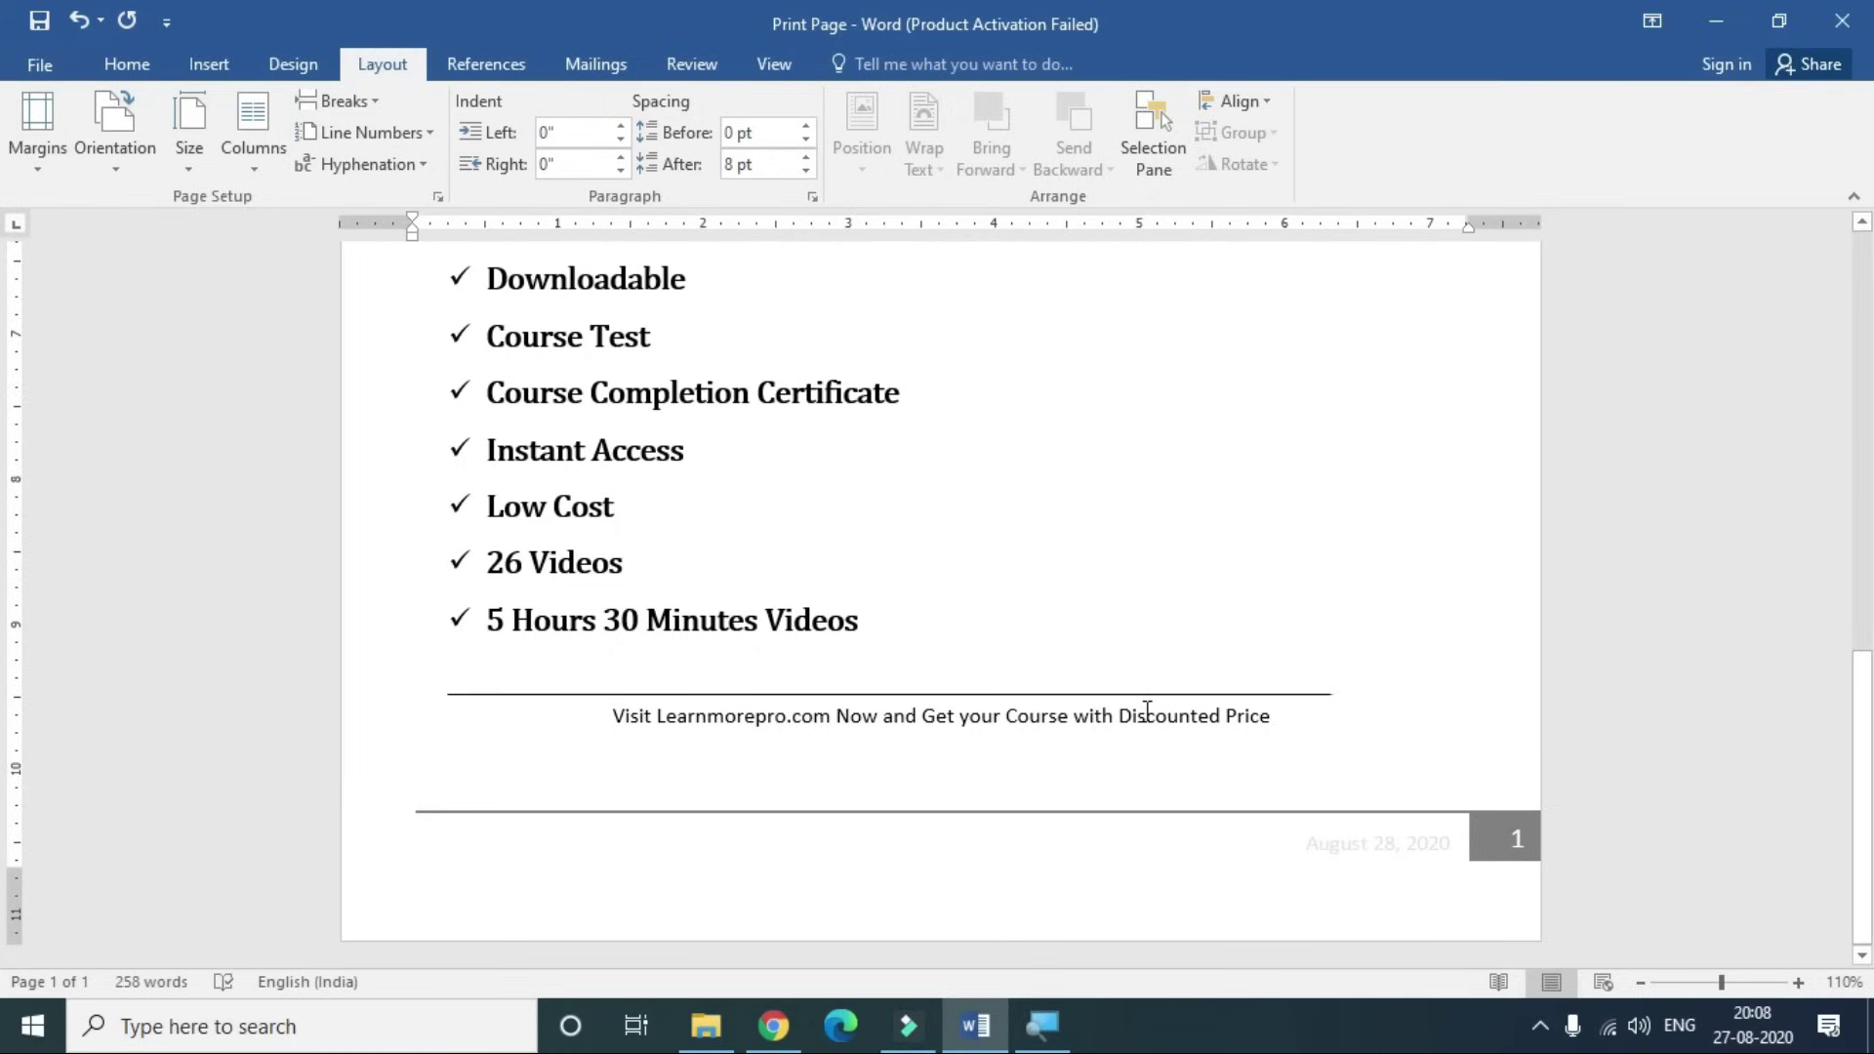
pyautogui.click(47, 153)
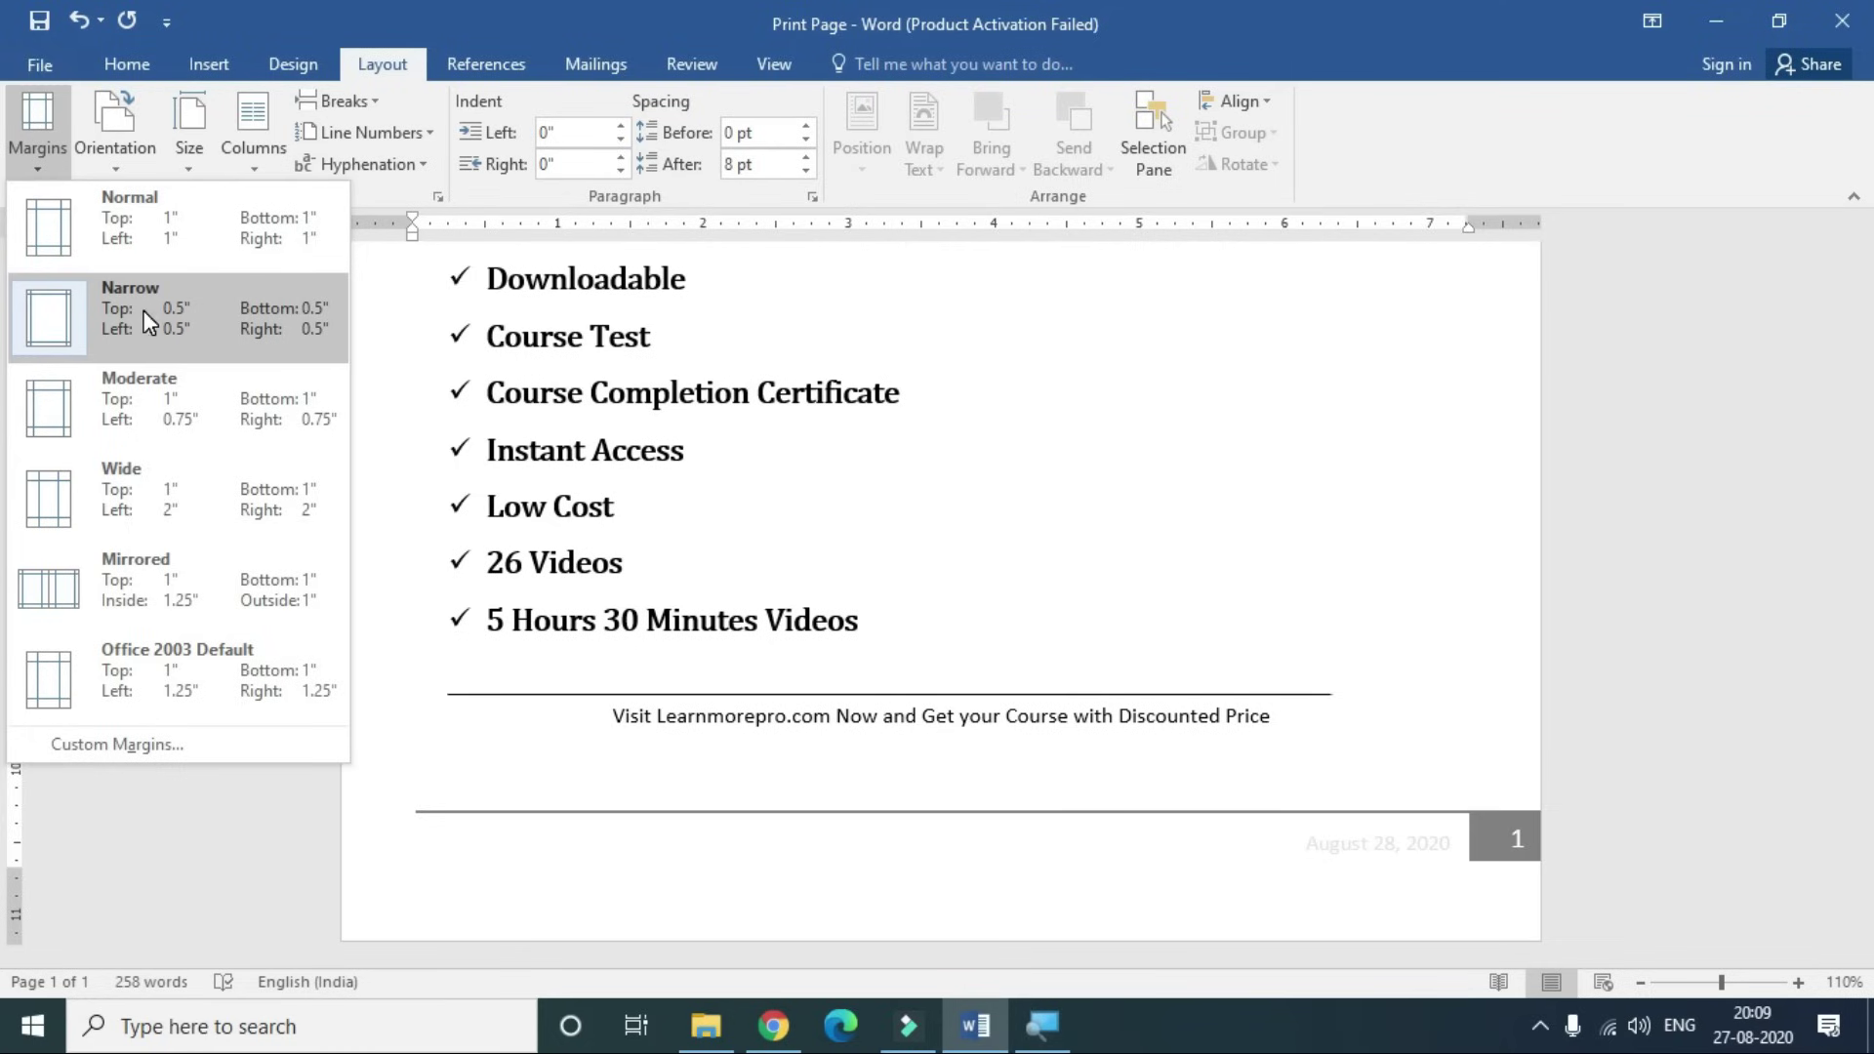
pyautogui.click(143, 222)
pyautogui.scroll(5, 720, 657)
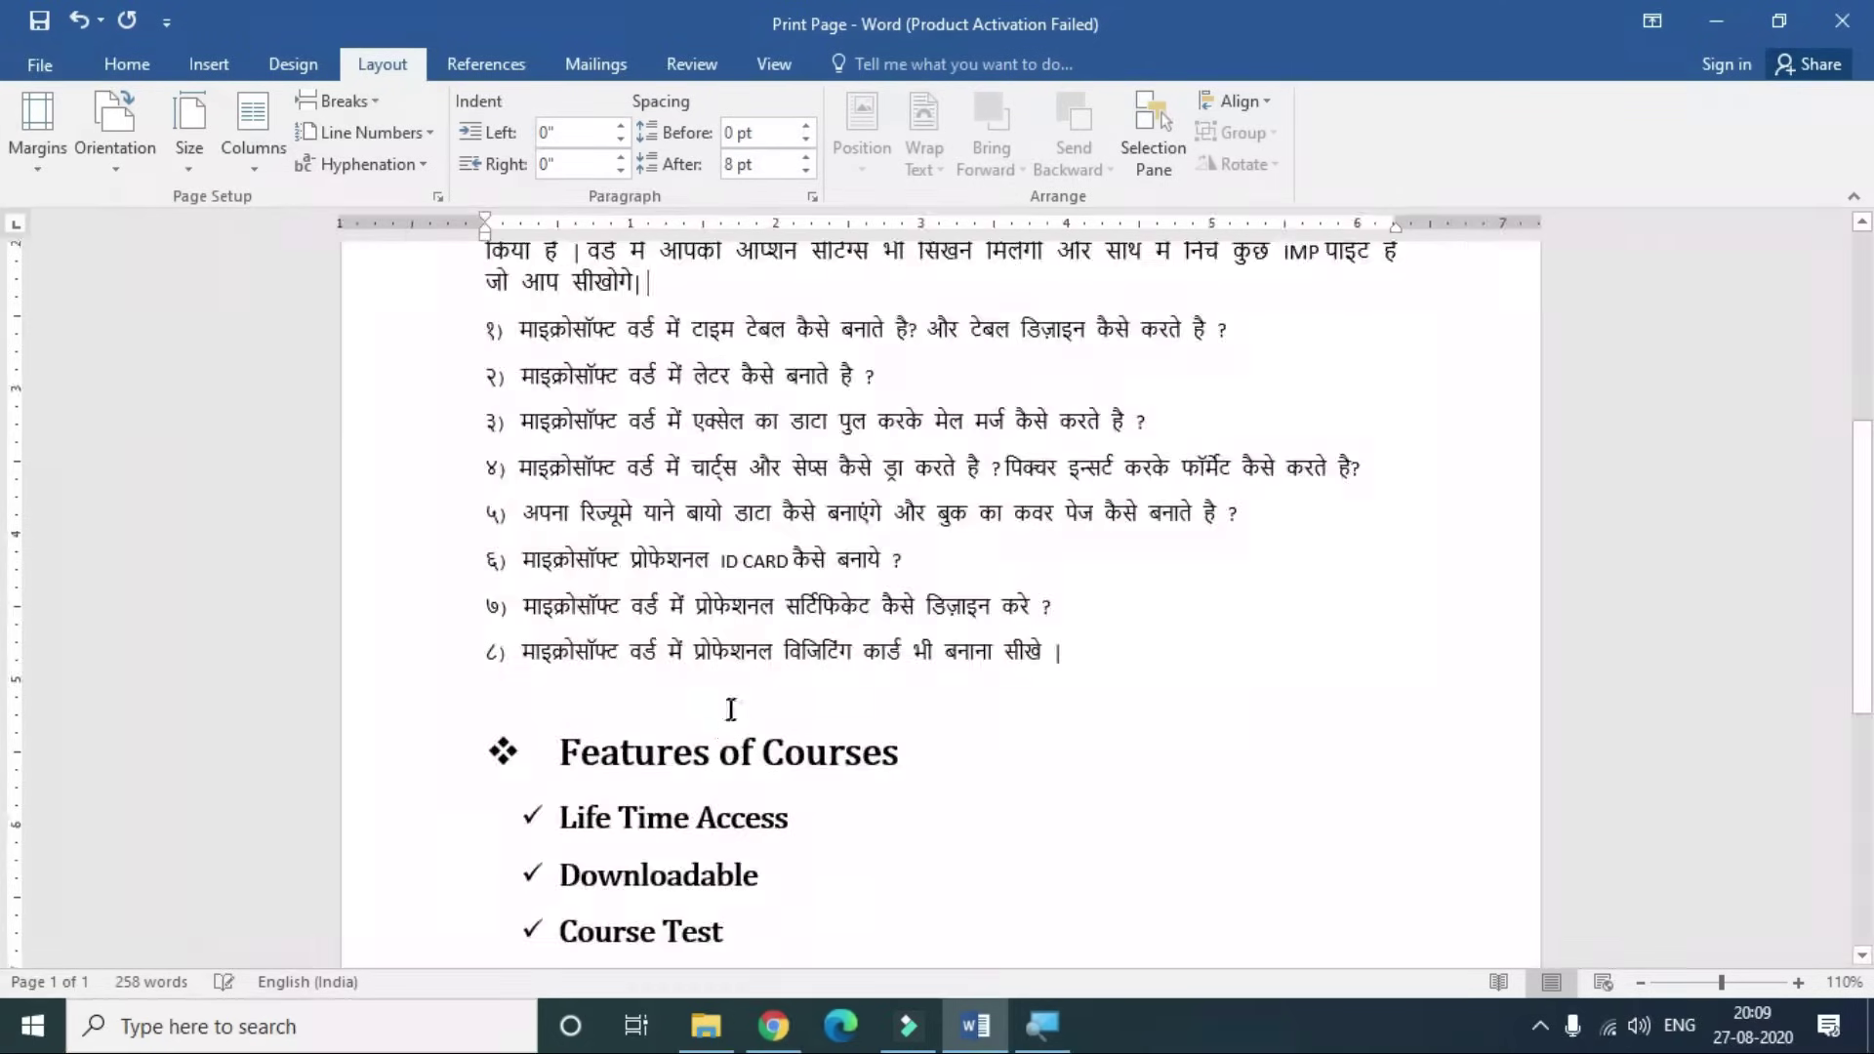
pyautogui.scroll(-5, 731, 709)
# - Set Top, Bottom, Left and Right custom margins to 2 inches
pyautogui.click(47, 161)
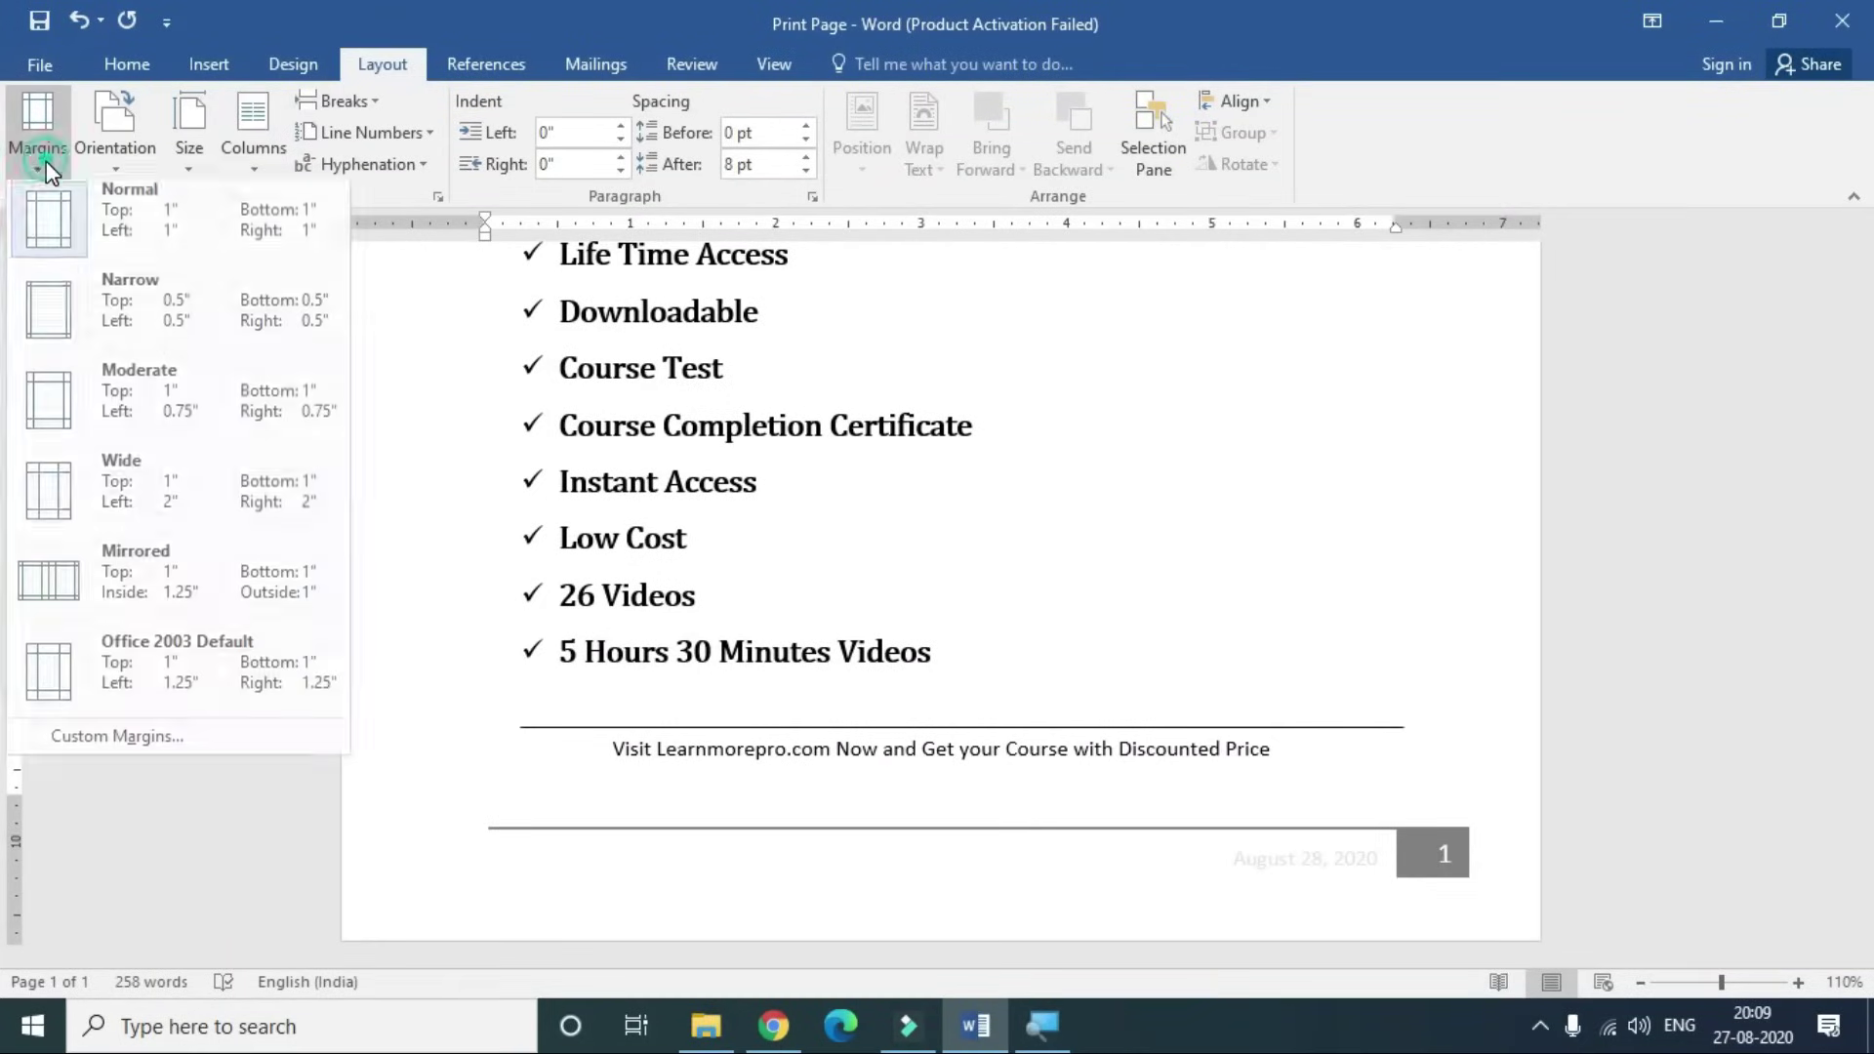
pyautogui.click(102, 753)
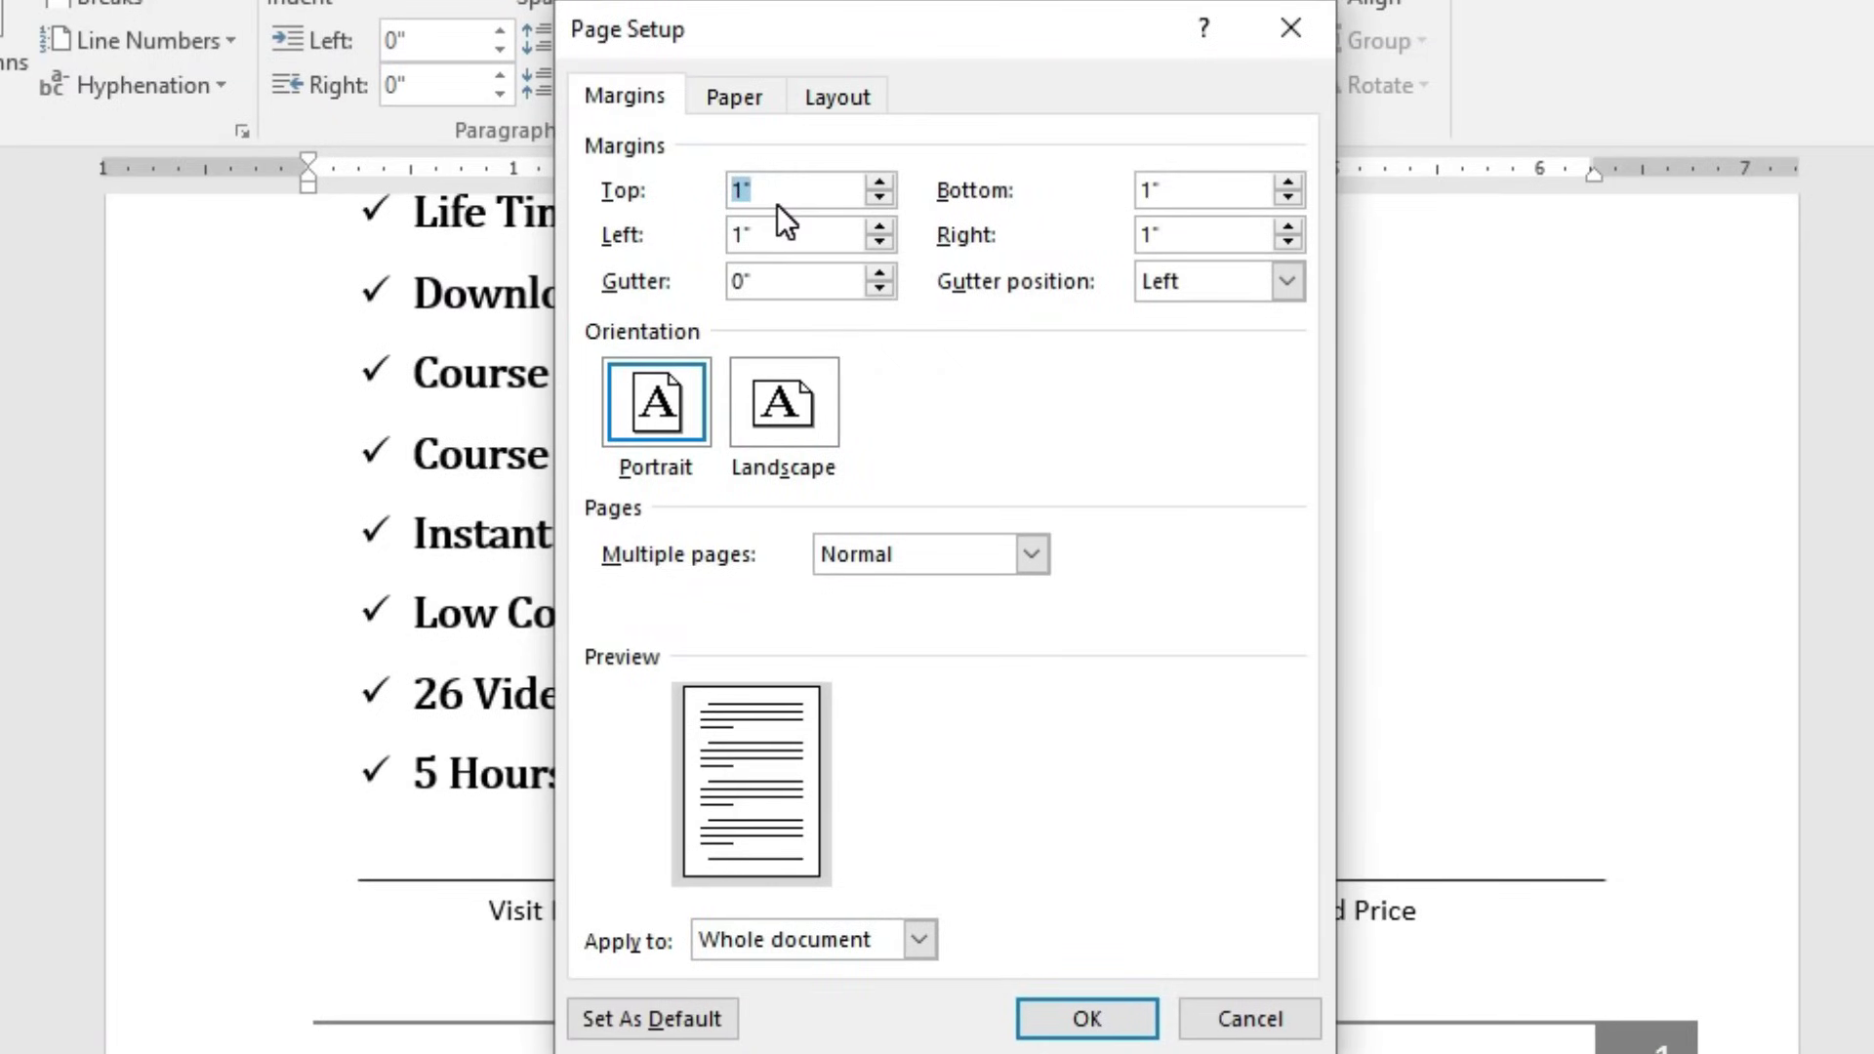
pyautogui.write('2')
pyautogui.click(1183, 188)
pyautogui.write('2')
pyautogui.doubleClick(763, 237)
pyautogui.write('2')
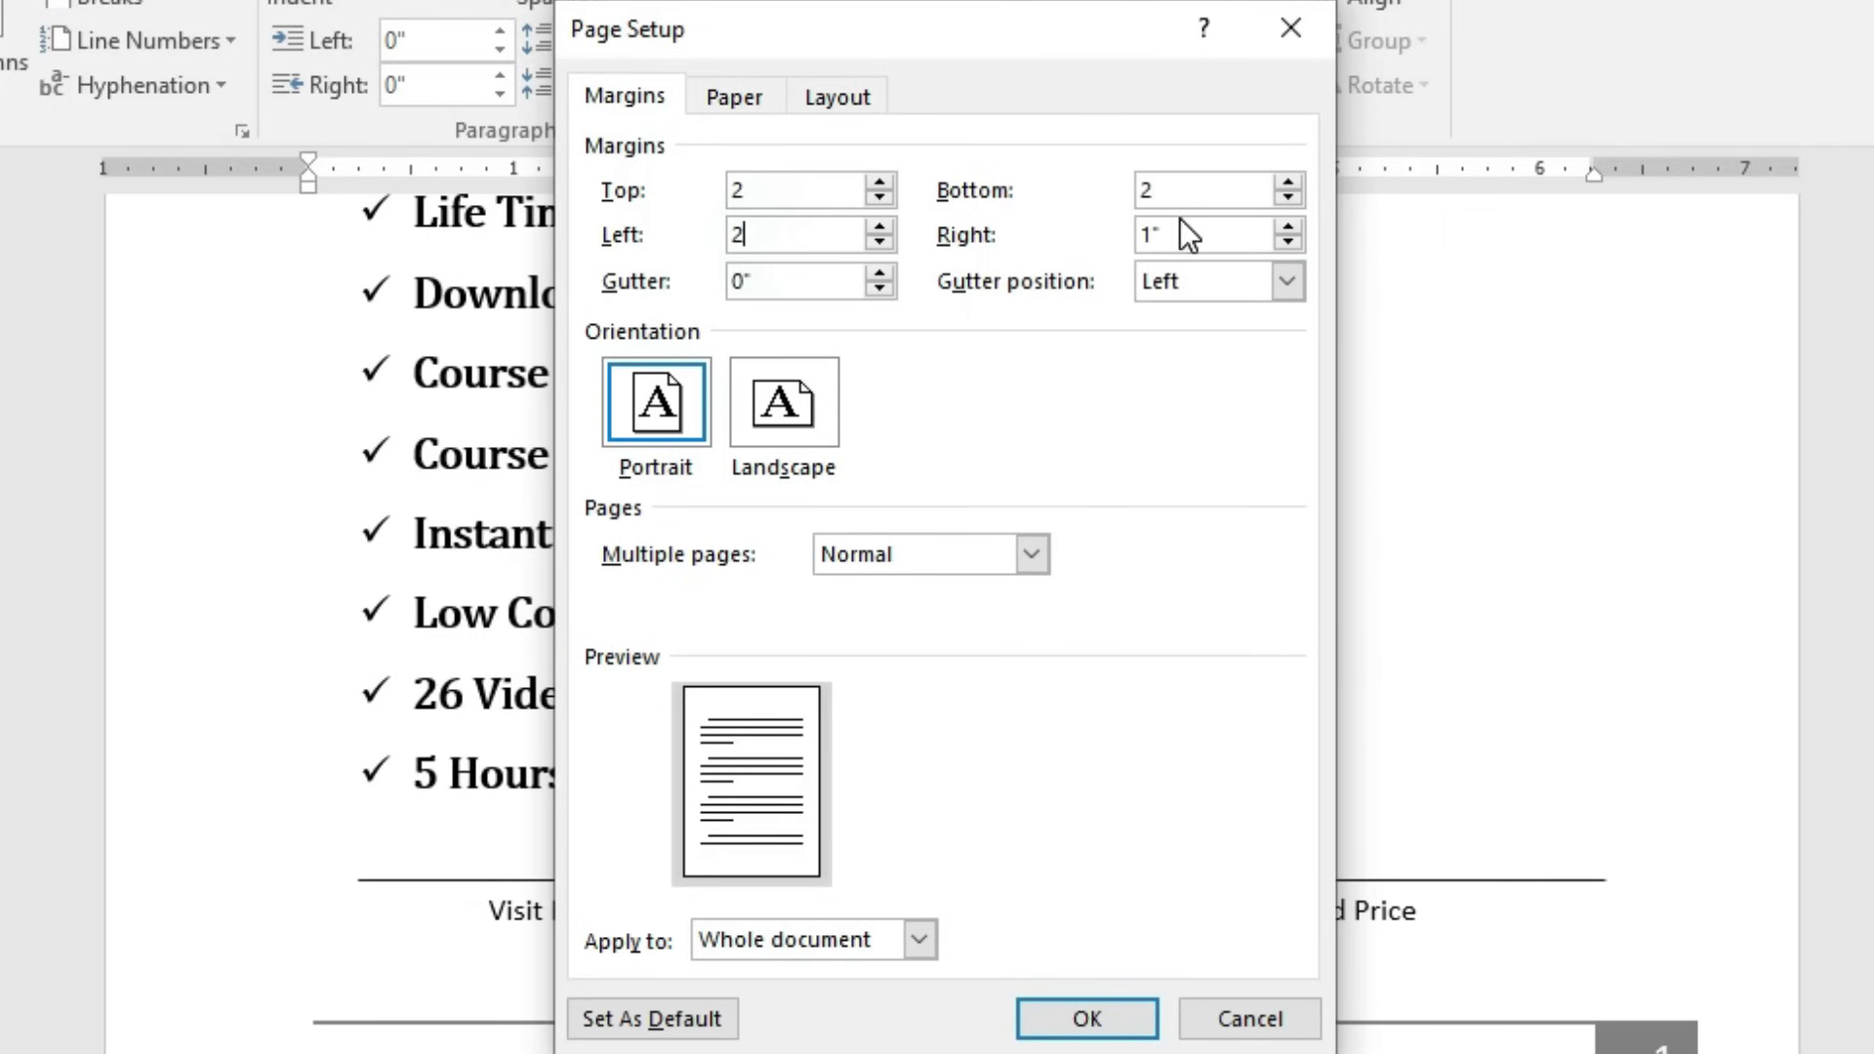
pyautogui.doubleClick(1183, 235)
pyautogui.write('2')
pyautogui.click(1039, 826)
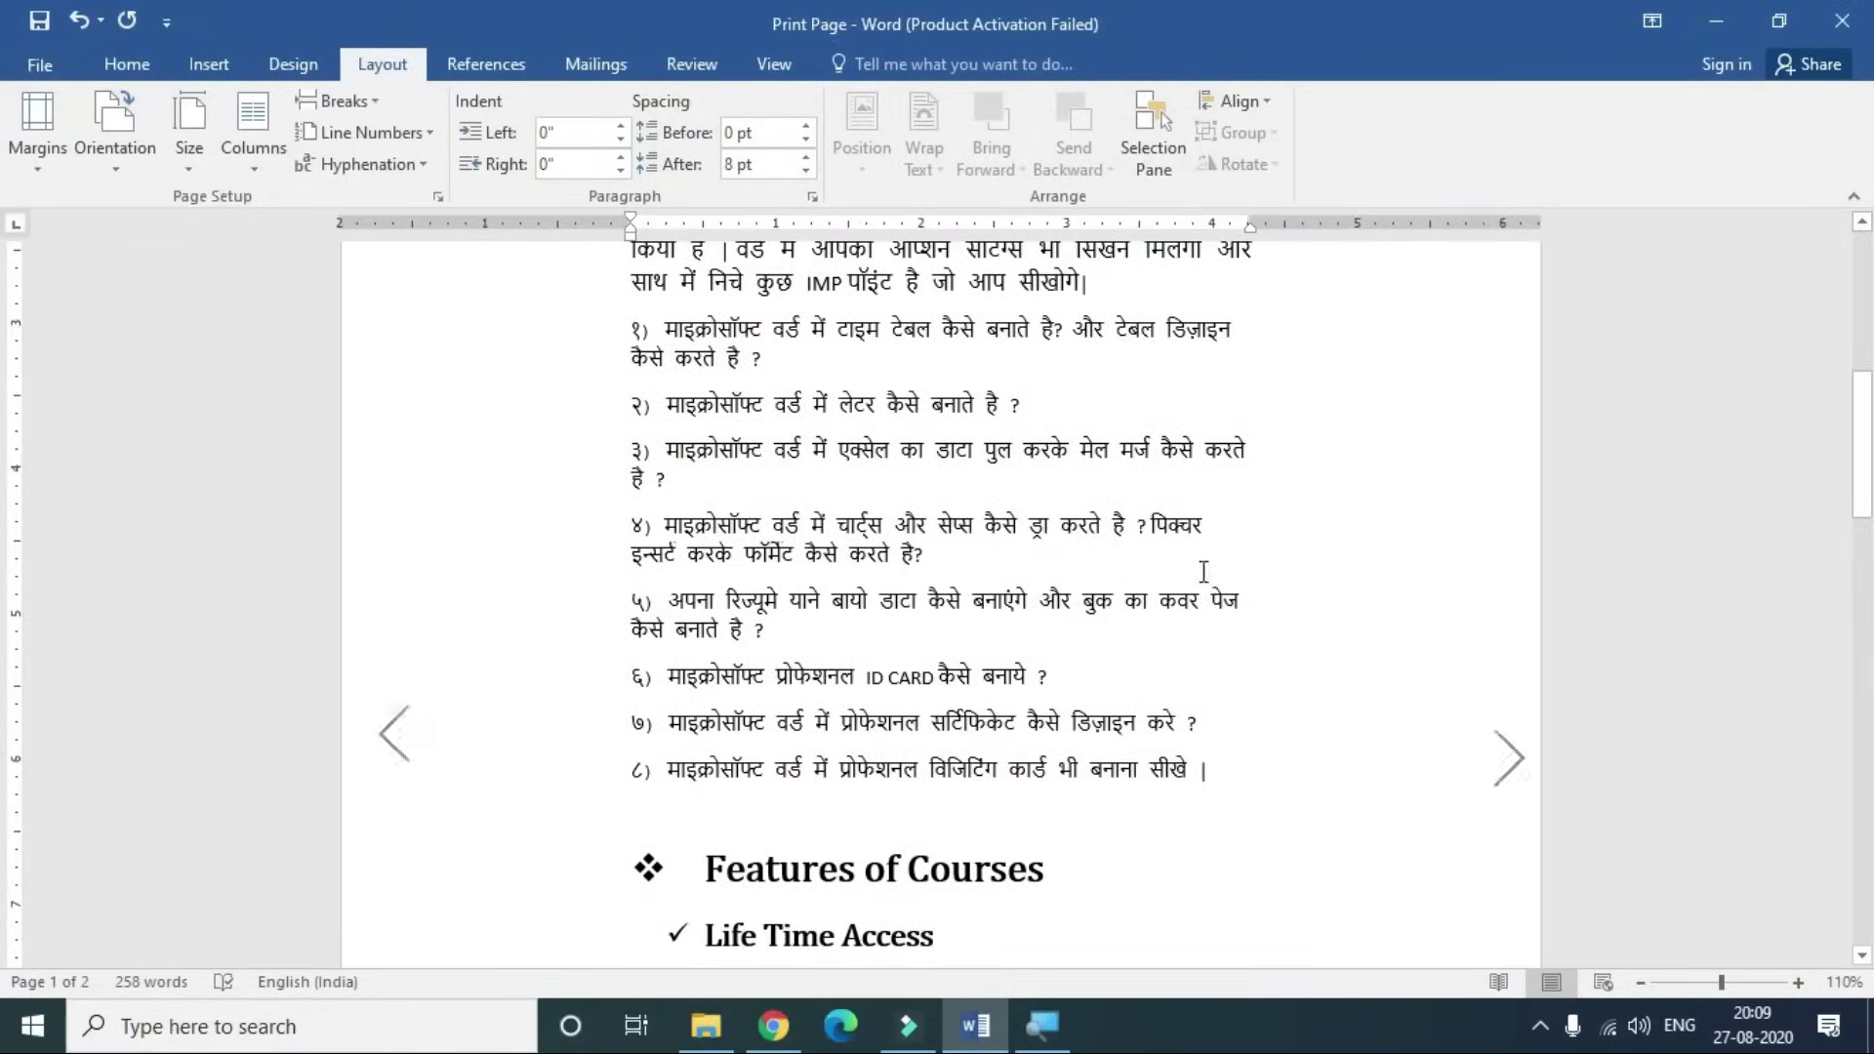
# - Scroll through the now two-page flyer to see the checklist and website line on page 2
pyautogui.scroll(-2, 1229, 771)
pyautogui.scroll(-8, 1230, 761)
pyautogui.scroll(-3, 781, 644)
pyautogui.scroll(-2, 795, 624)
pyautogui.scroll(3, 794, 683)
pyautogui.scroll(-2, 794, 683)
pyautogui.scroll(3, 786, 615)
pyautogui.scroll(3, 795, 625)
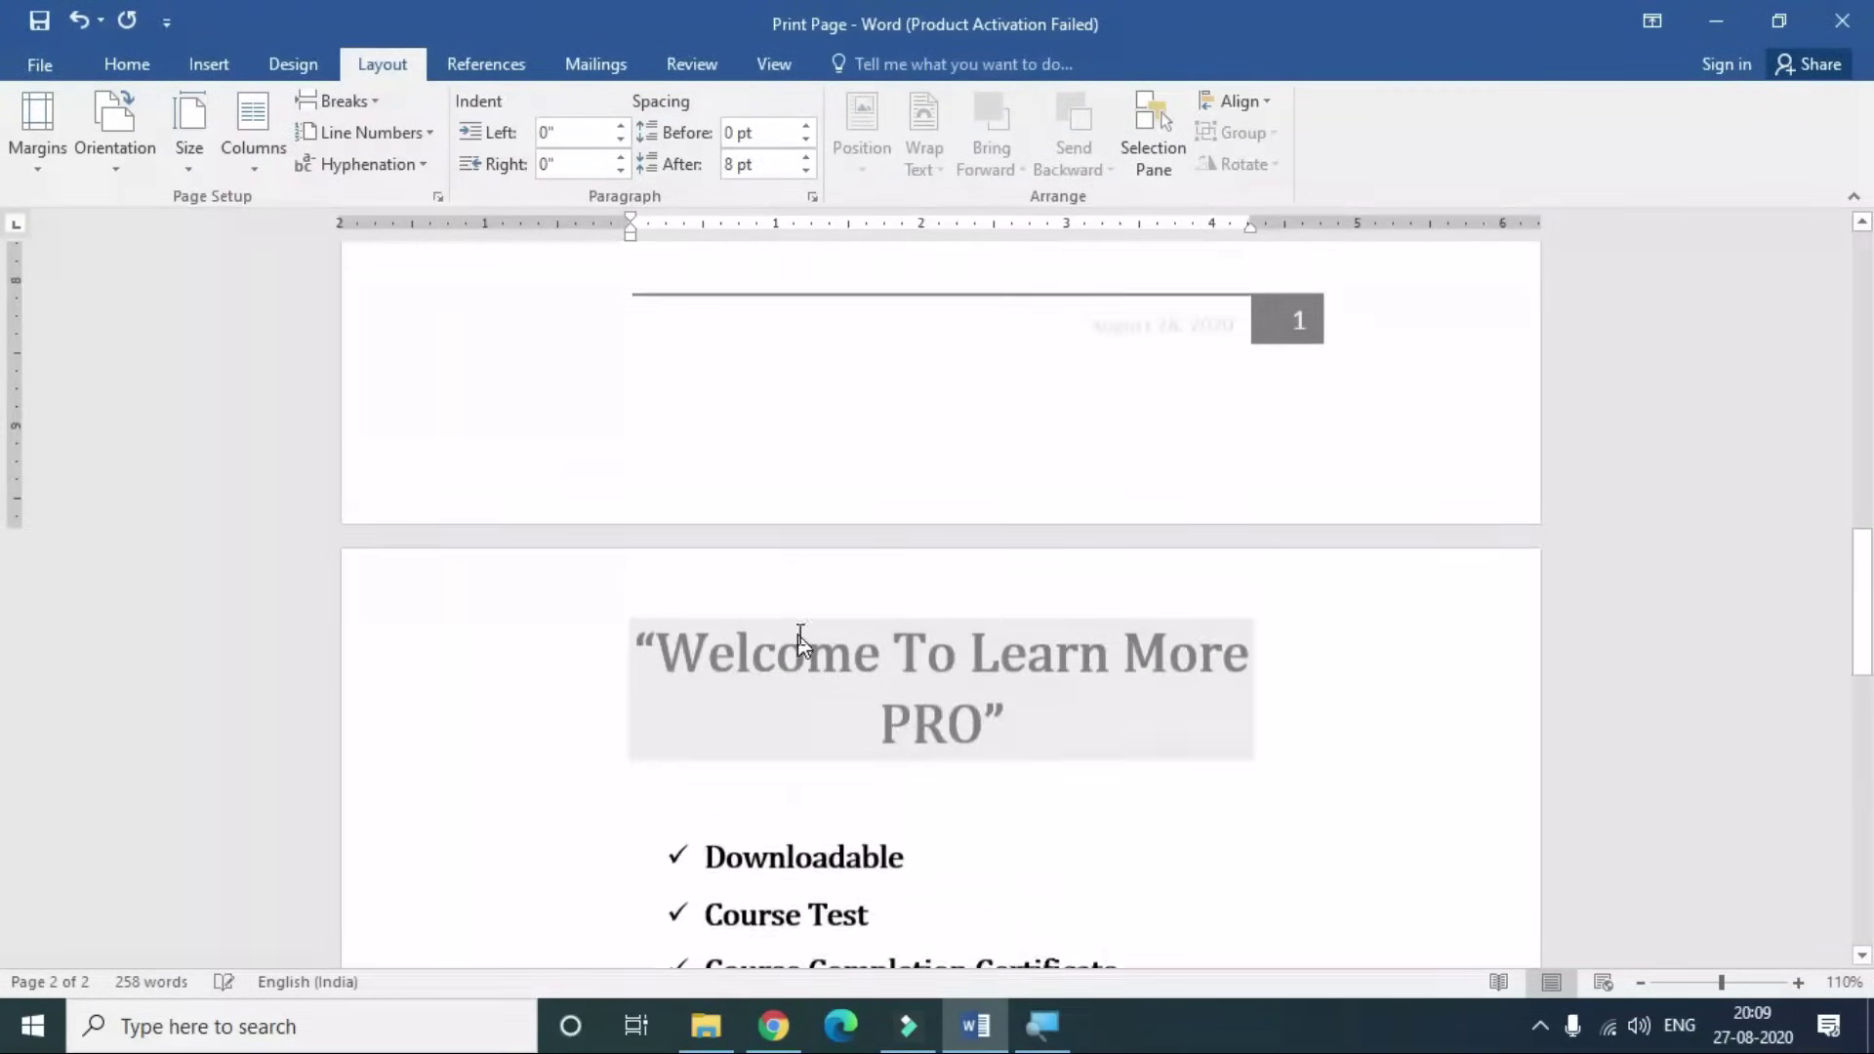
pyautogui.scroll(5, 878, 625)
pyautogui.scroll(1, 937, 606)
pyautogui.scroll(8, 956, 566)
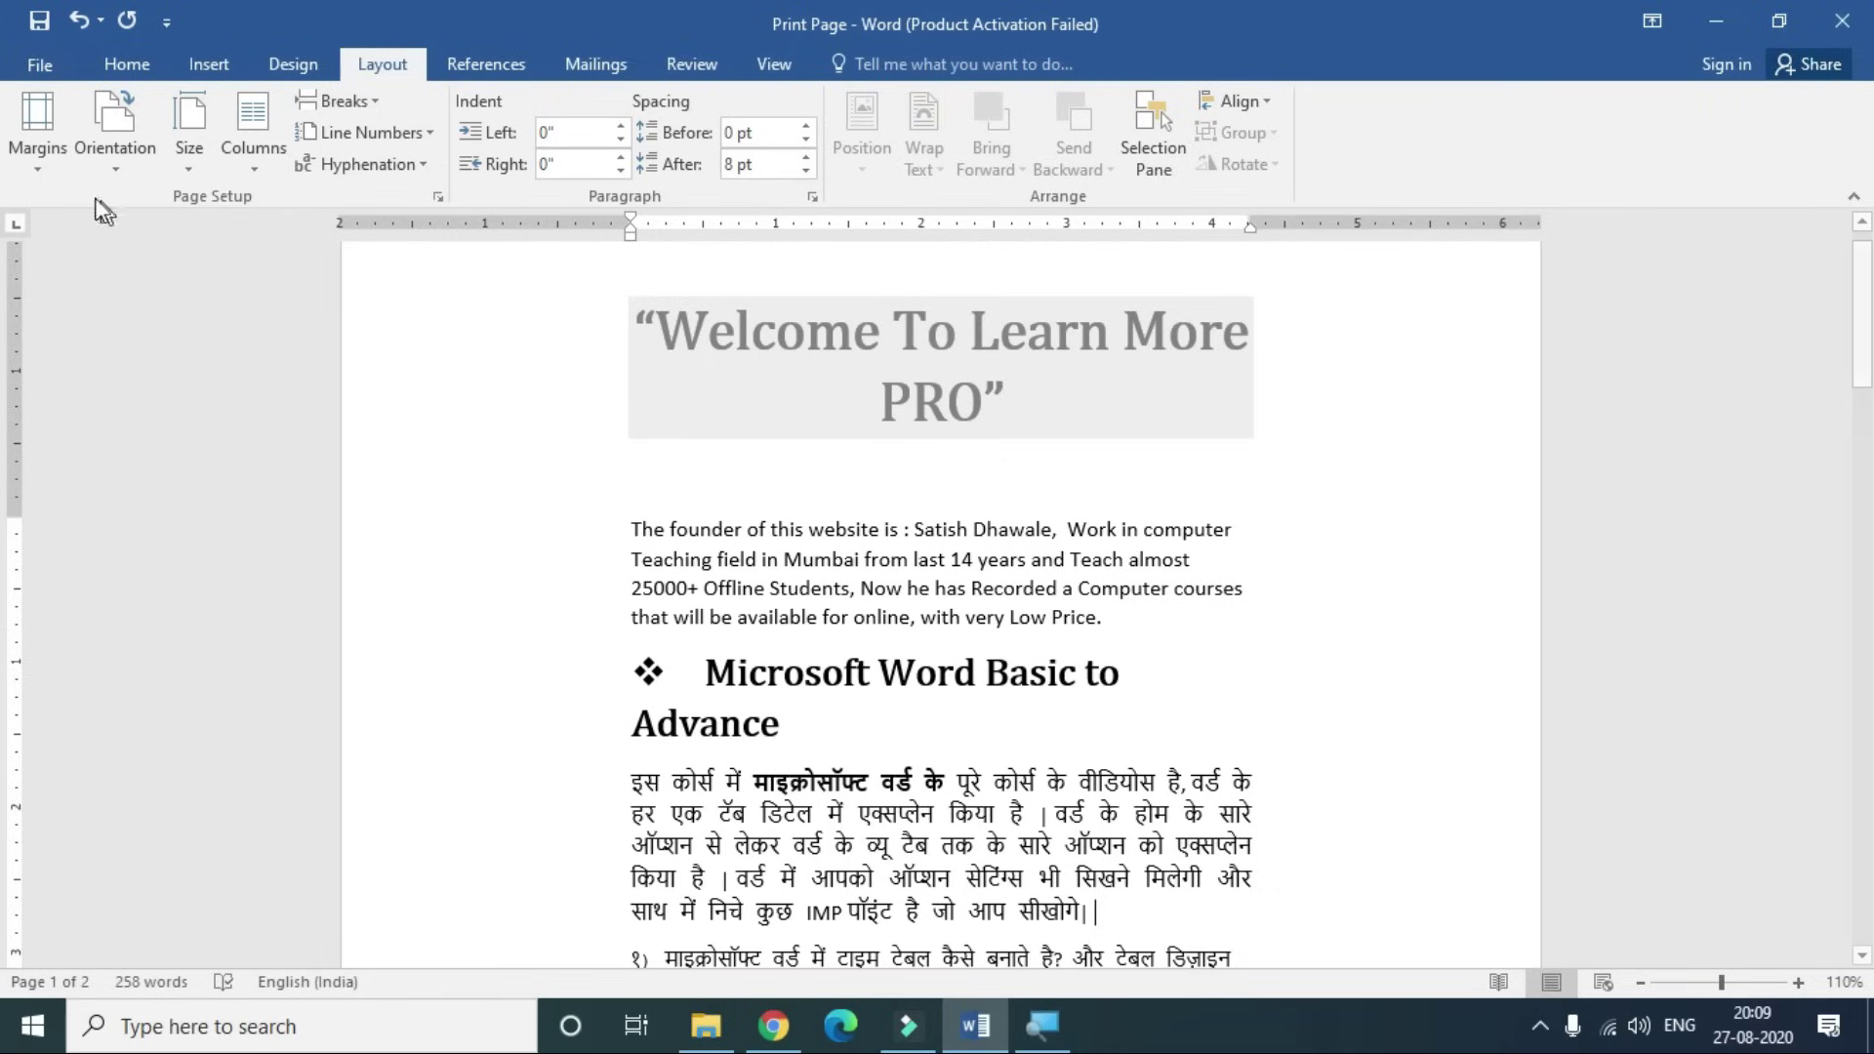
# - Restore Normal 1-inch margins so the flyer fits on one page again
pyautogui.click(37, 127)
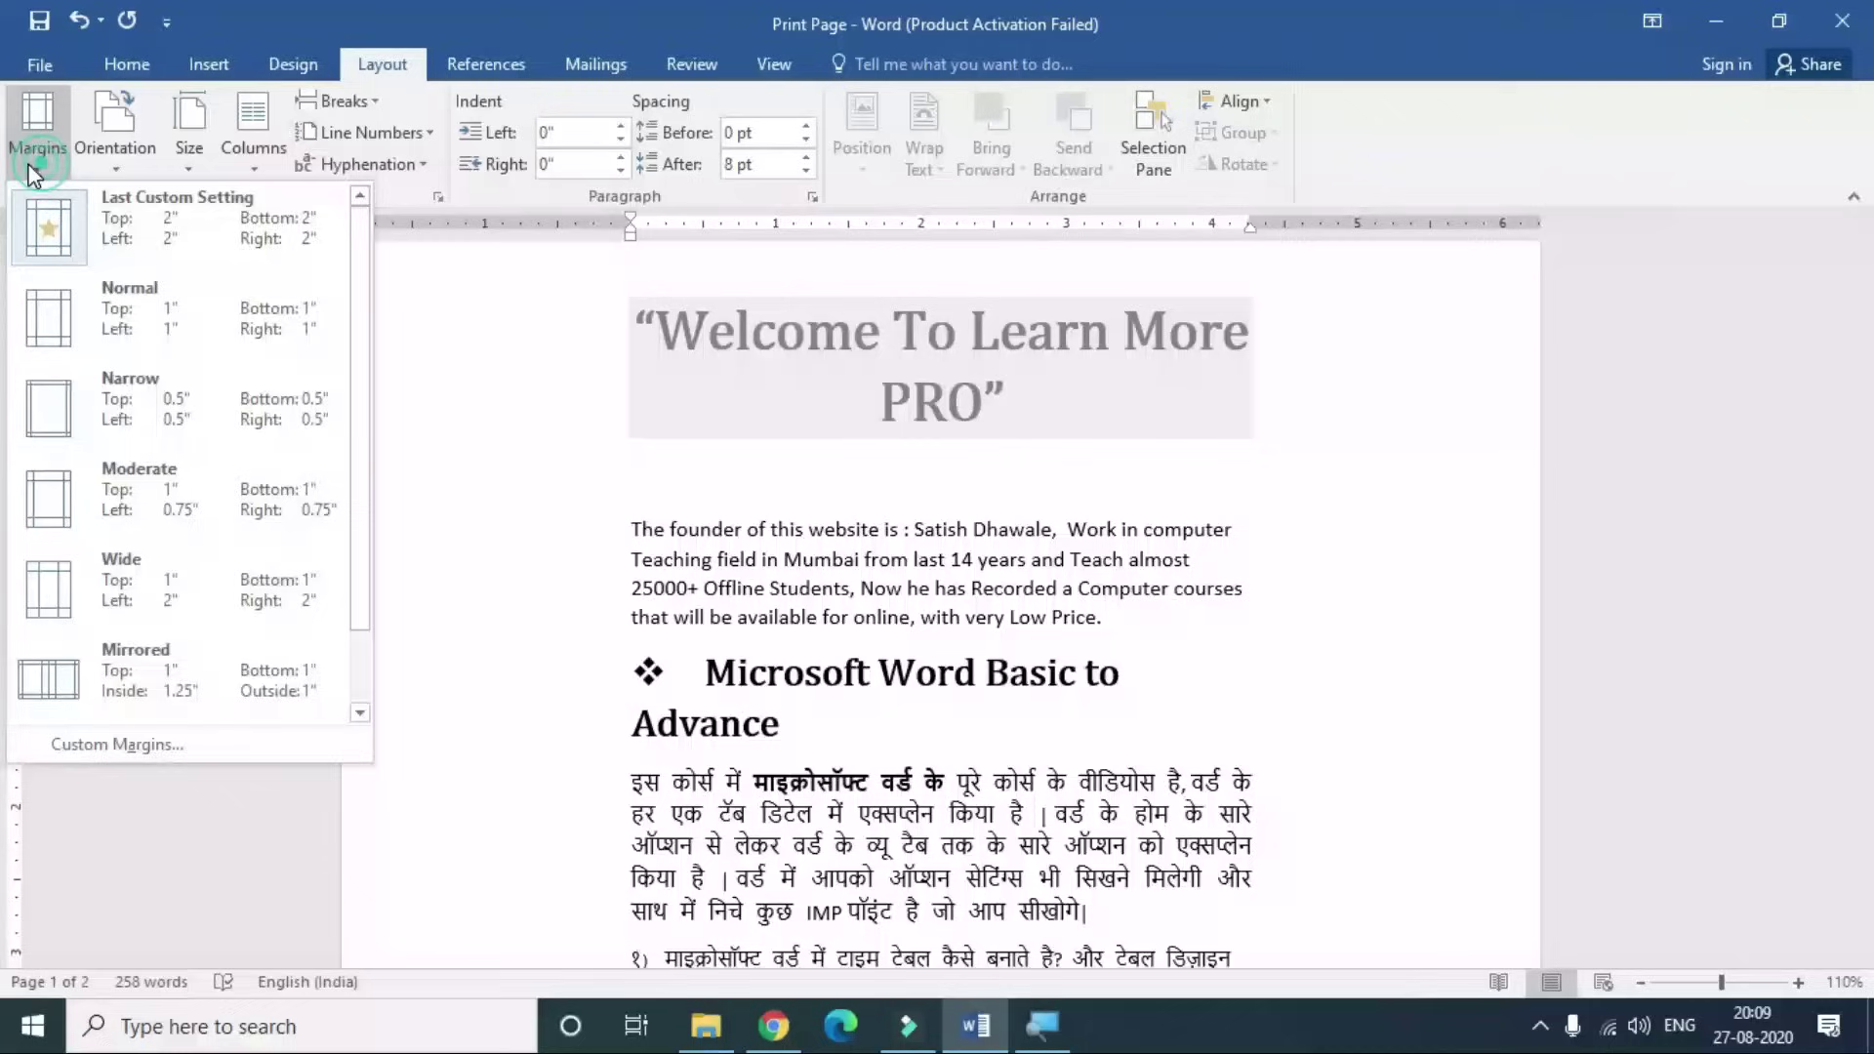
pyautogui.click(86, 312)
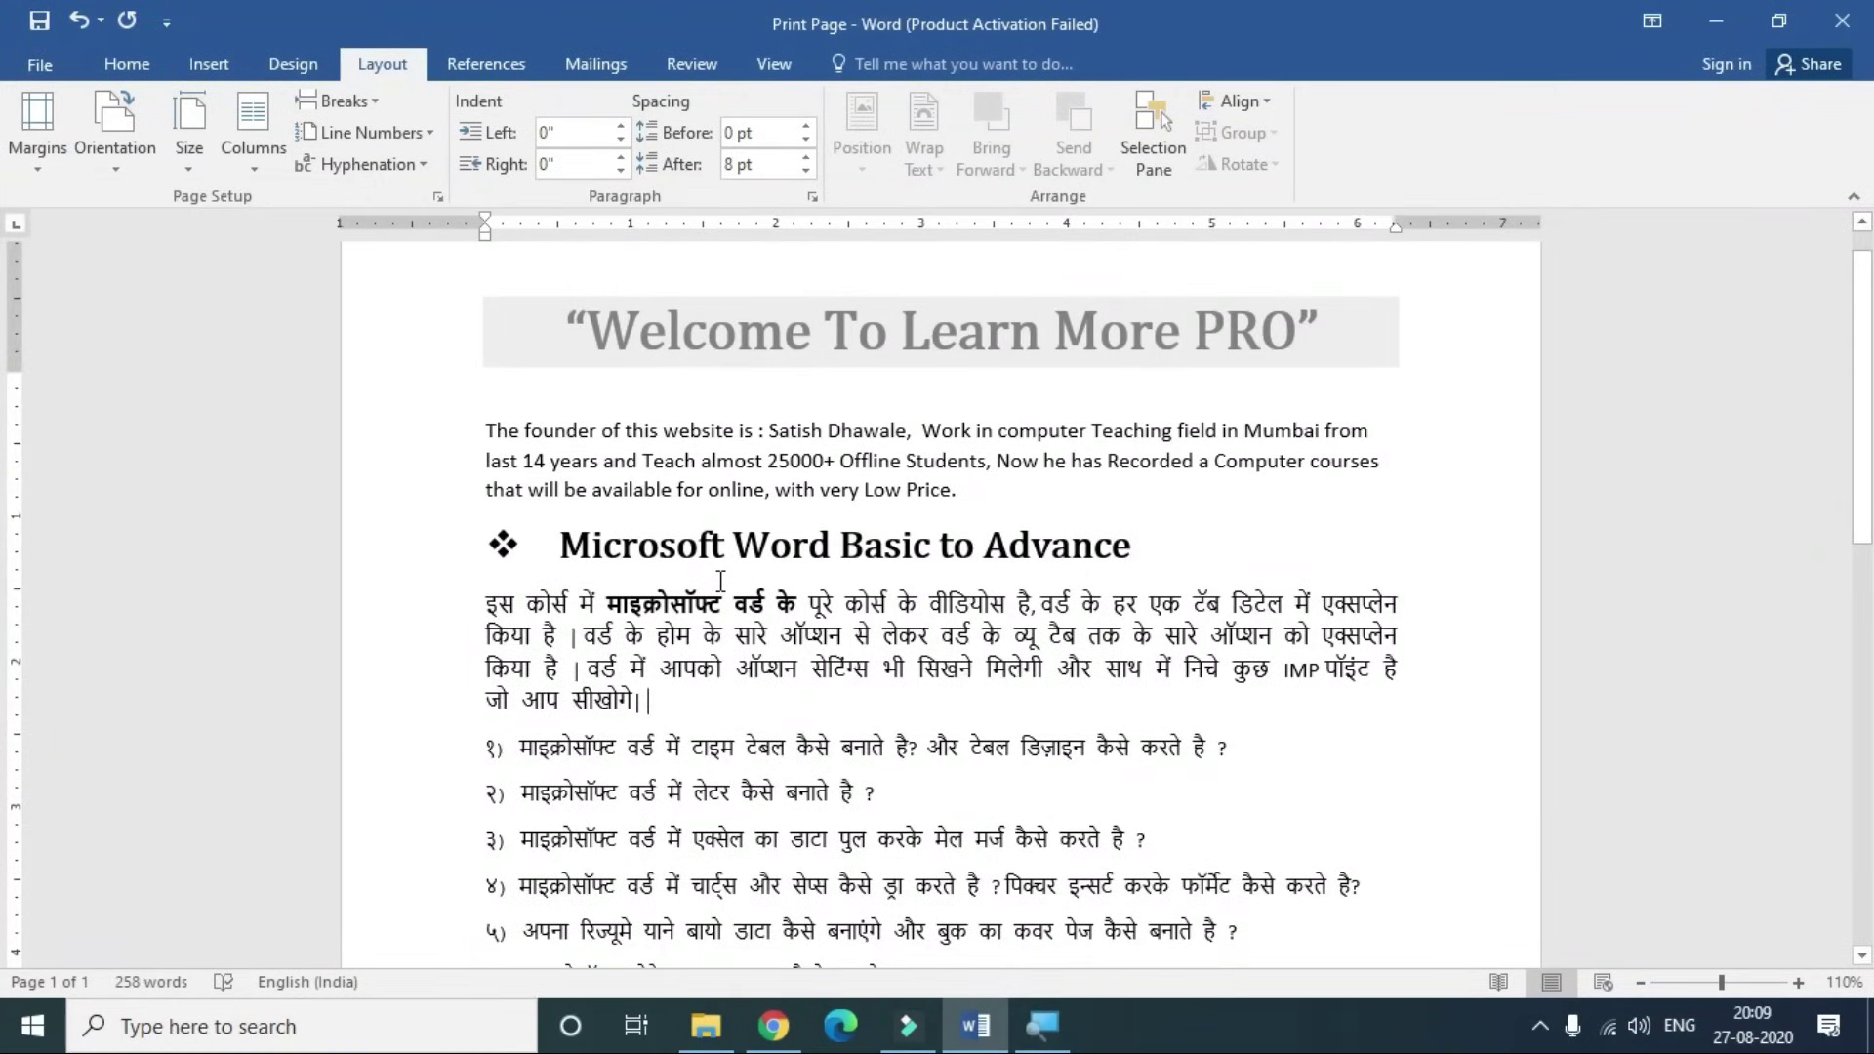
pyautogui.scroll(-4, 742, 625)
pyautogui.scroll(-4, 779, 691)
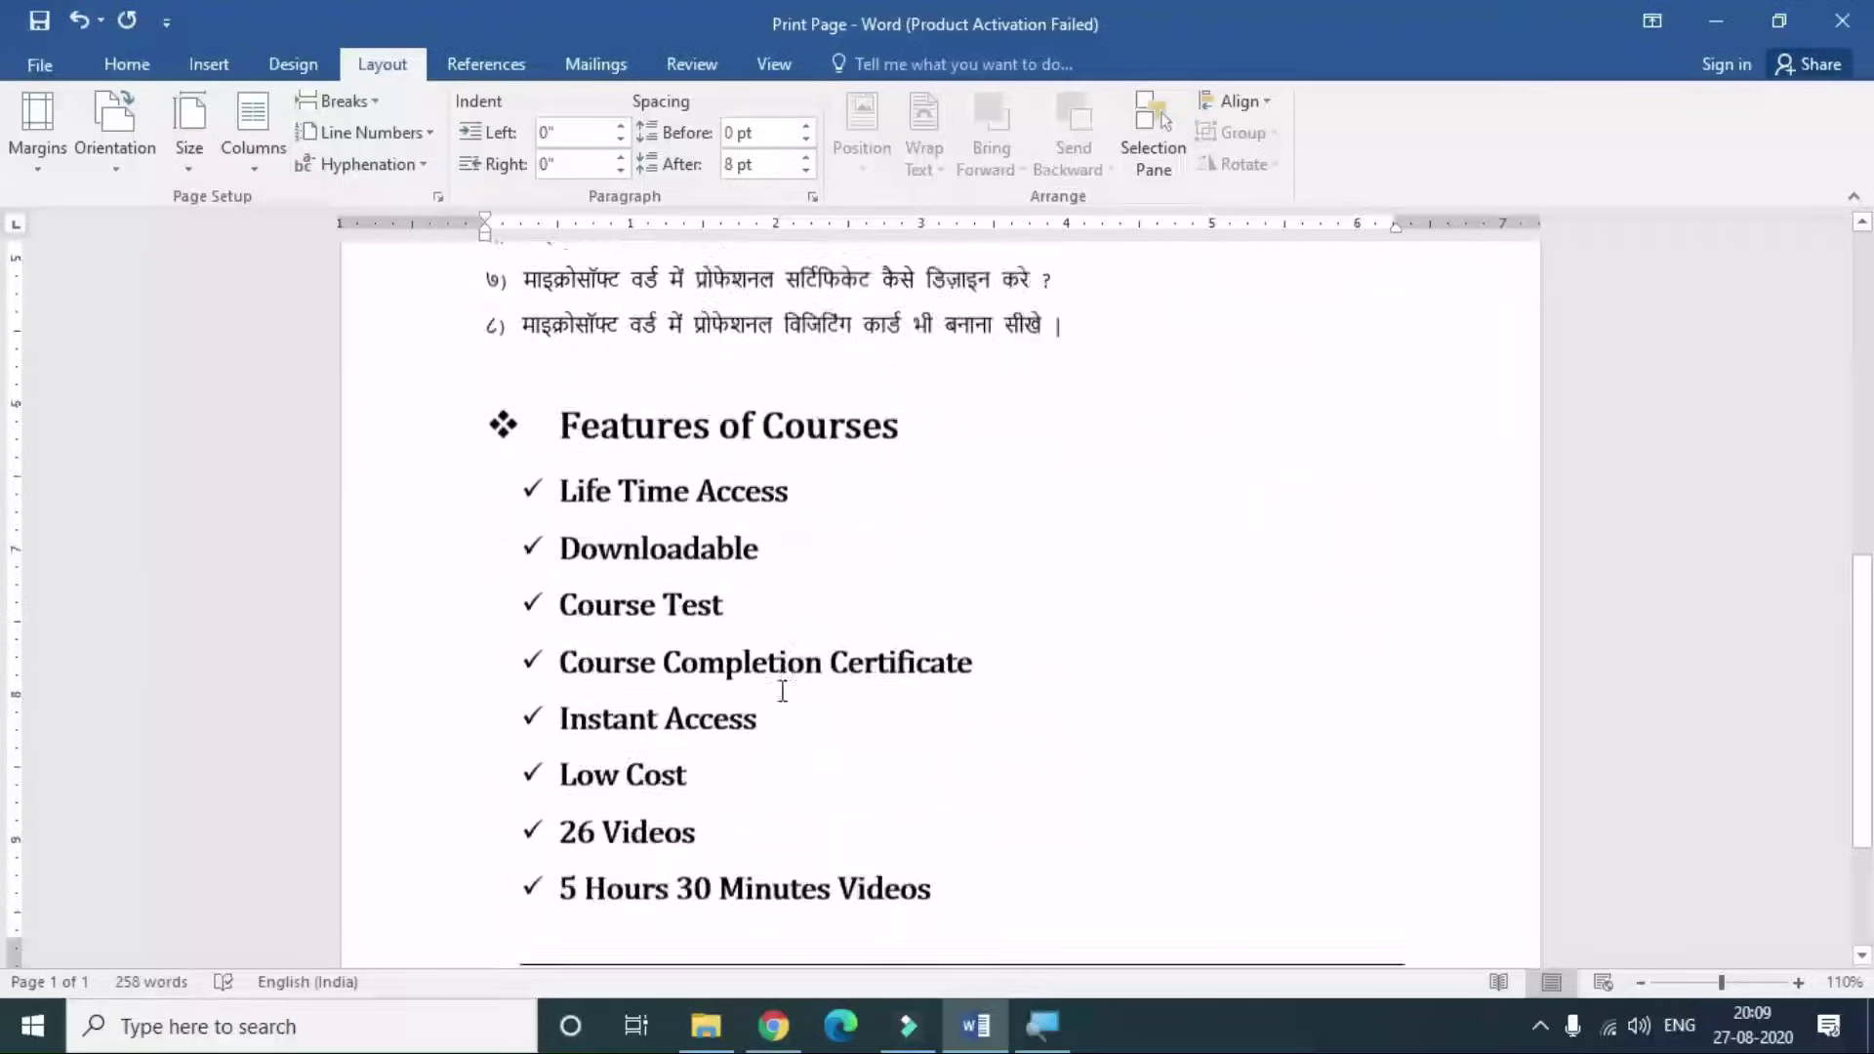
pyautogui.scroll(-2, 786, 702)
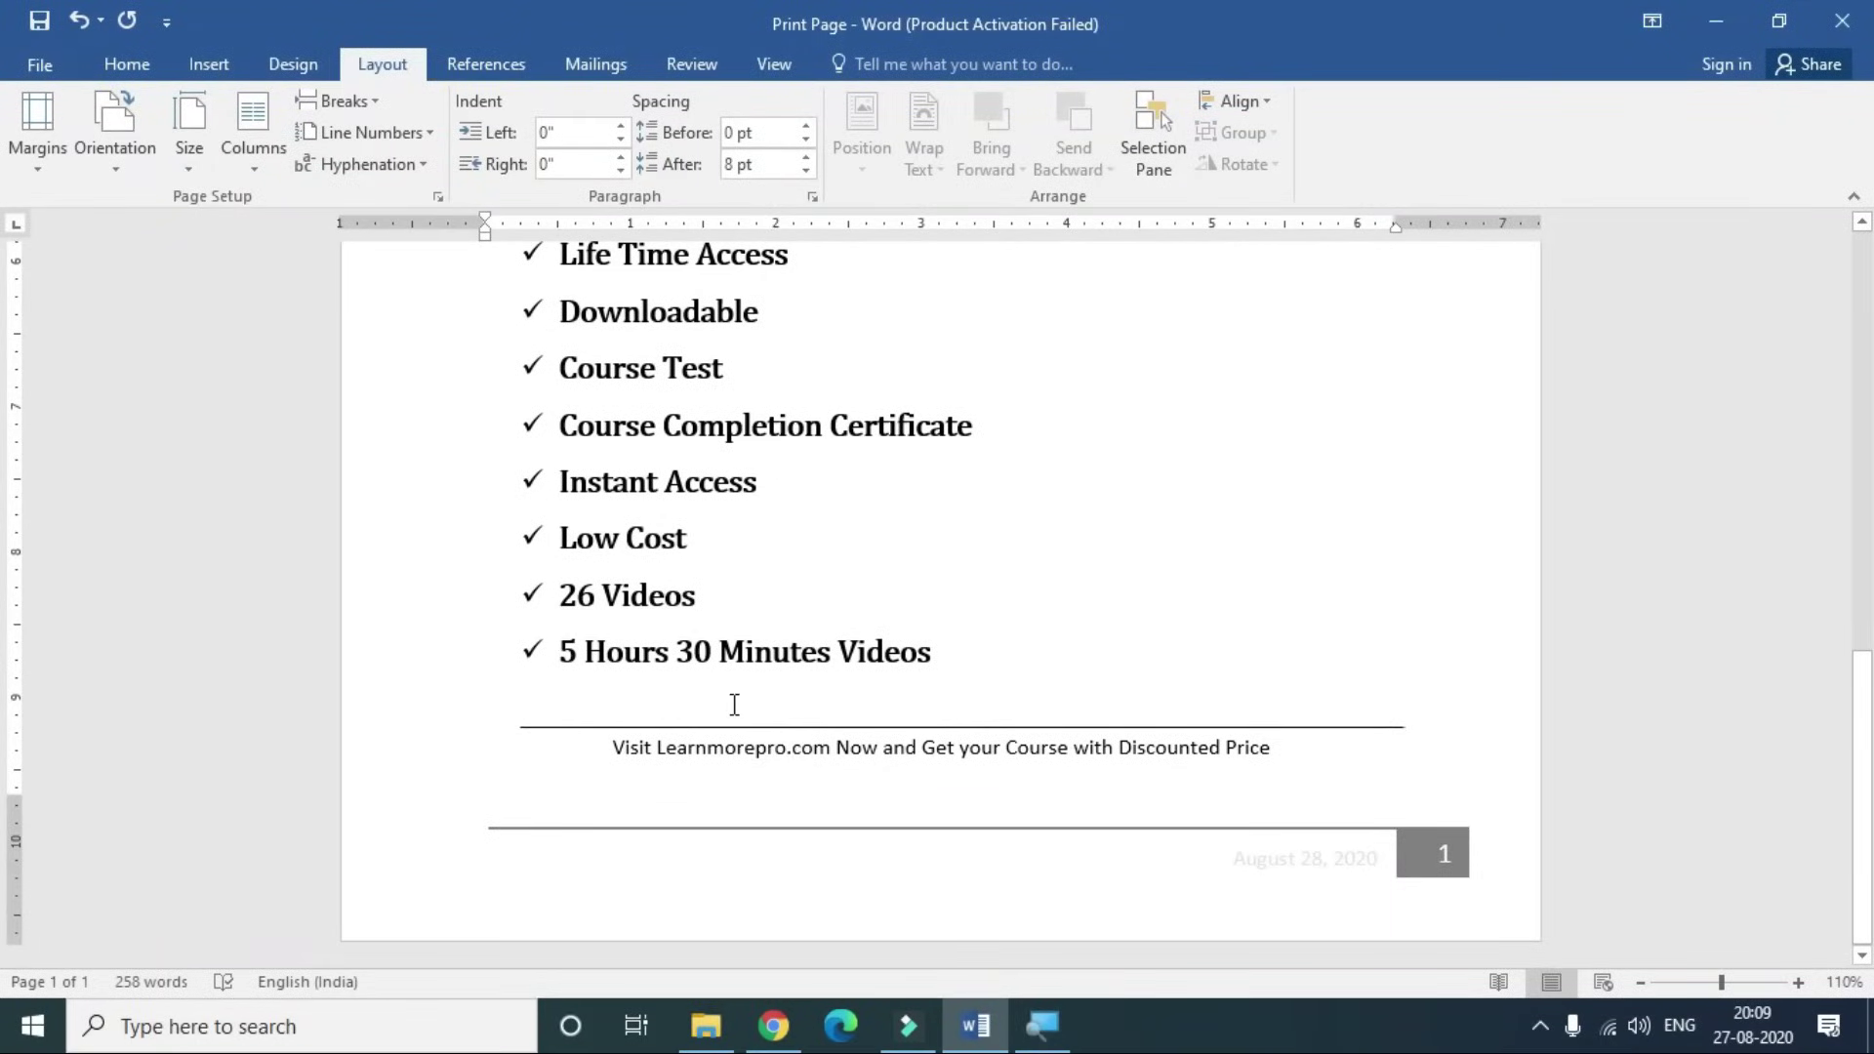
# - Return to the top of the flyer and show the margins gallery
pyautogui.click(37, 156)
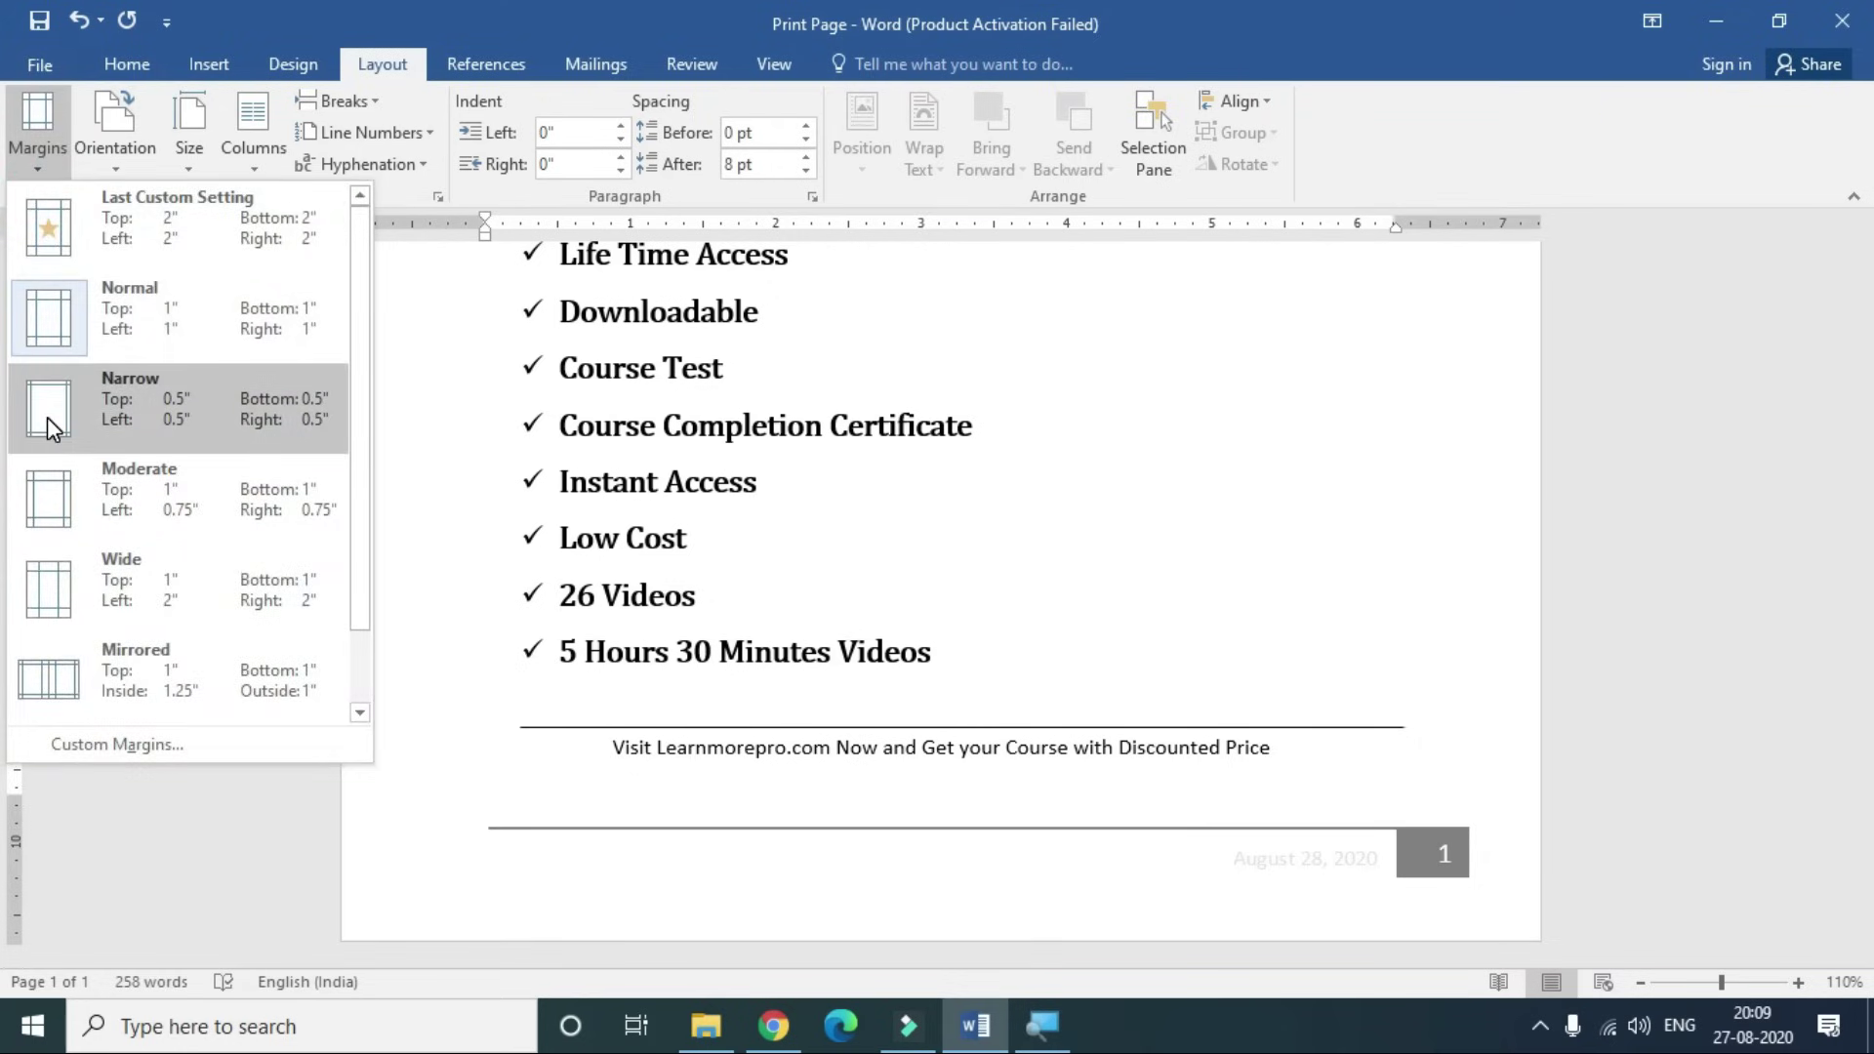
pyautogui.click(763, 651)
pyautogui.scroll(1, 762, 651)
pyautogui.scroll(6, 771, 659)
pyautogui.scroll(3, 781, 671)
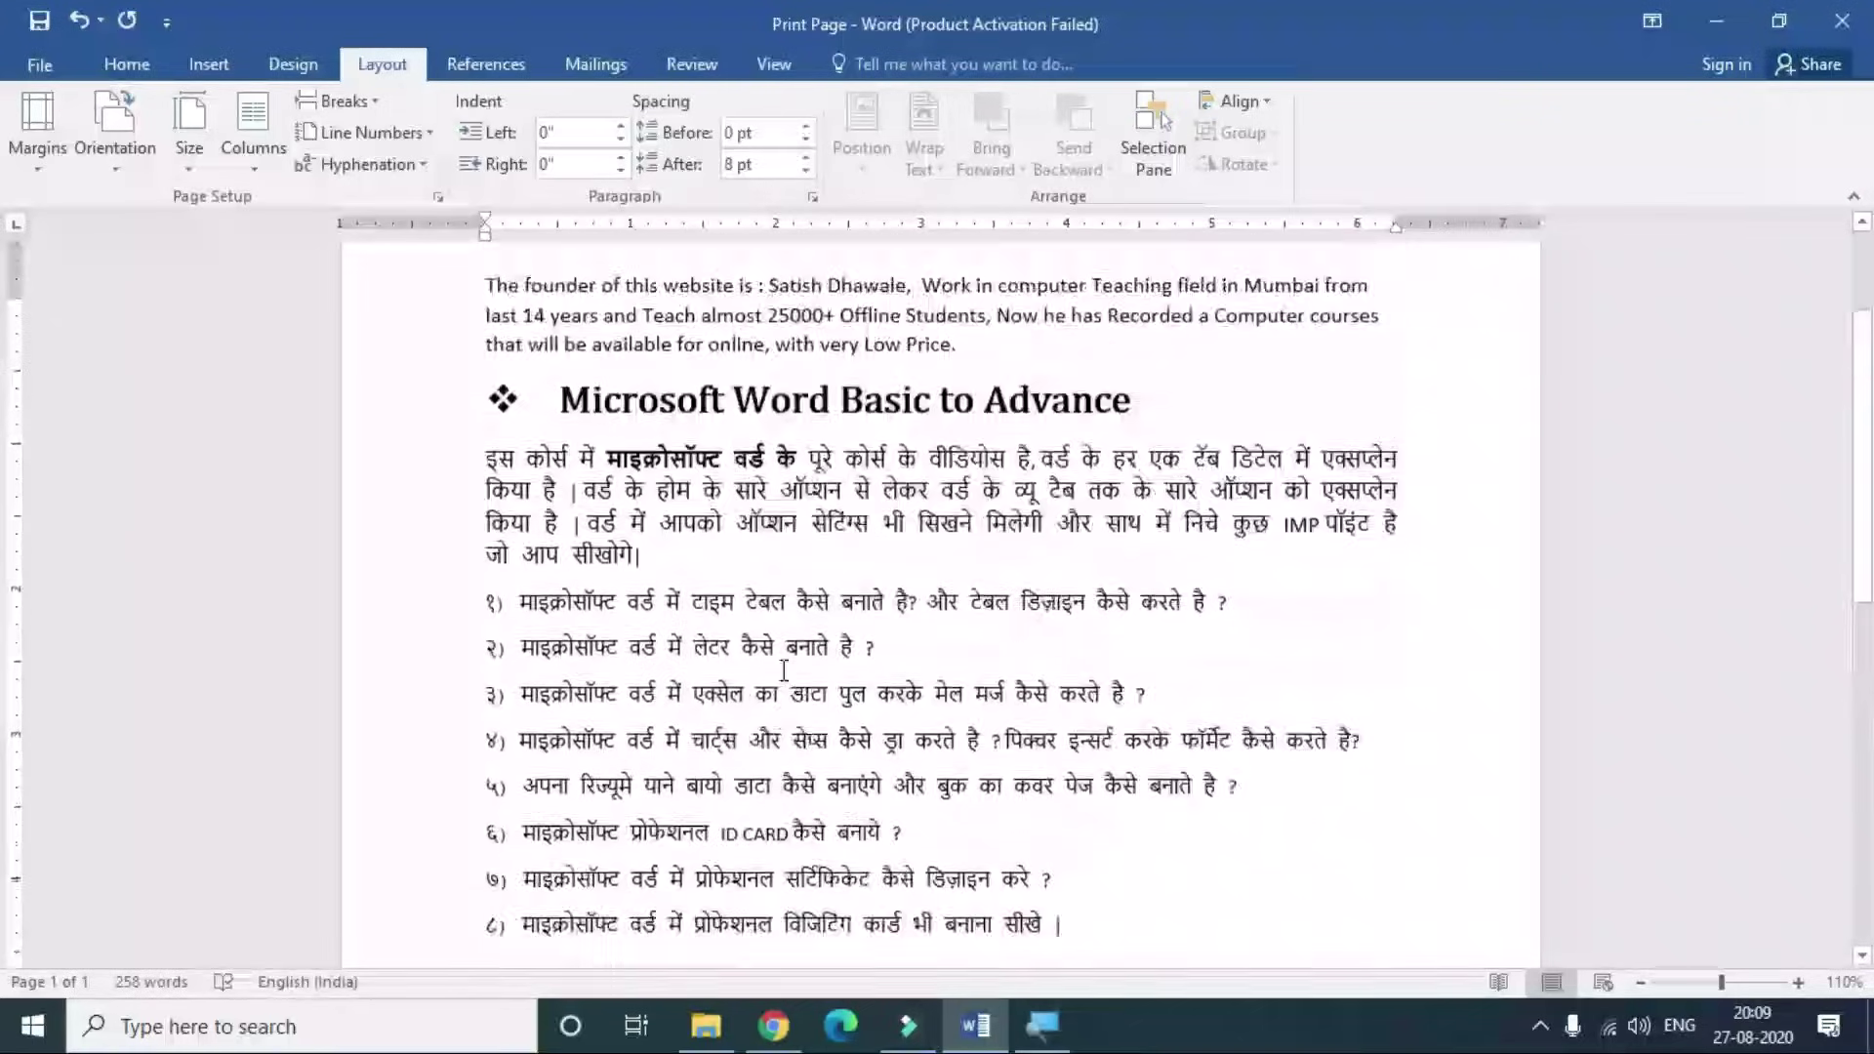
pyautogui.scroll(2, 781, 671)
pyautogui.scroll(2, 783, 671)
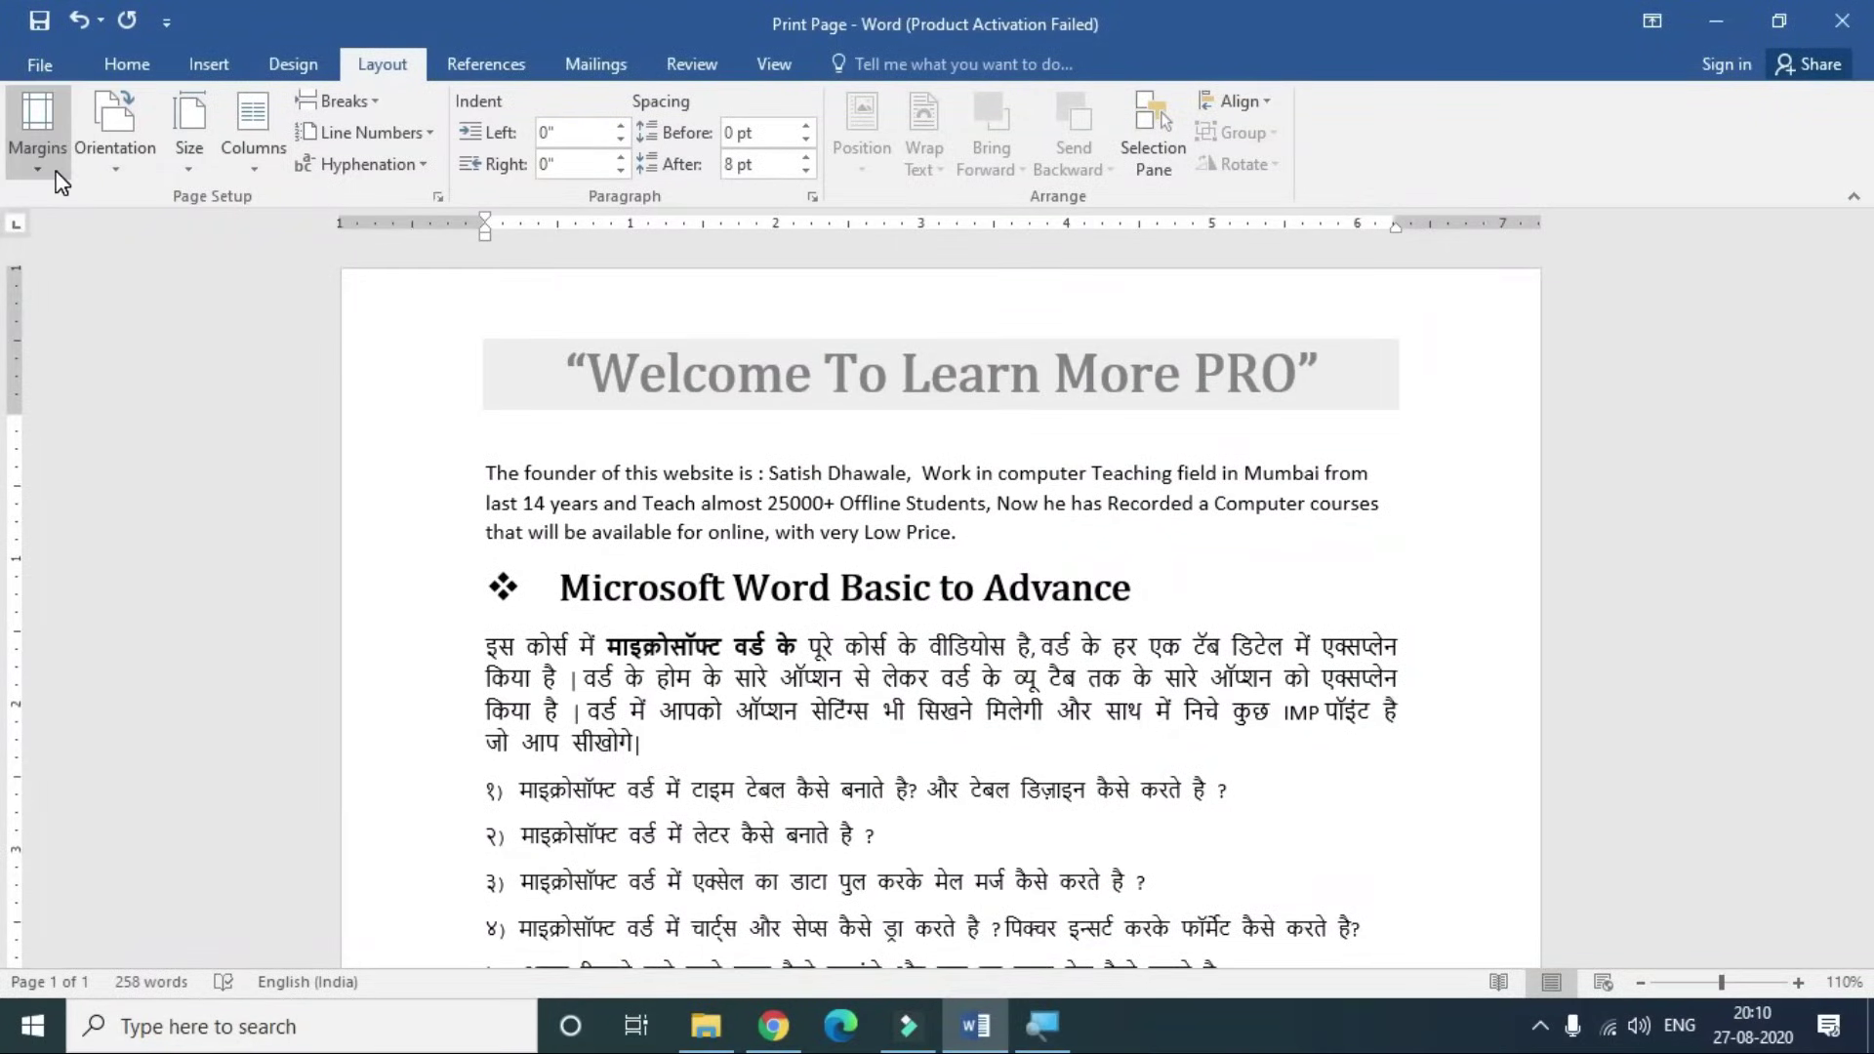
pyautogui.click(50, 170)
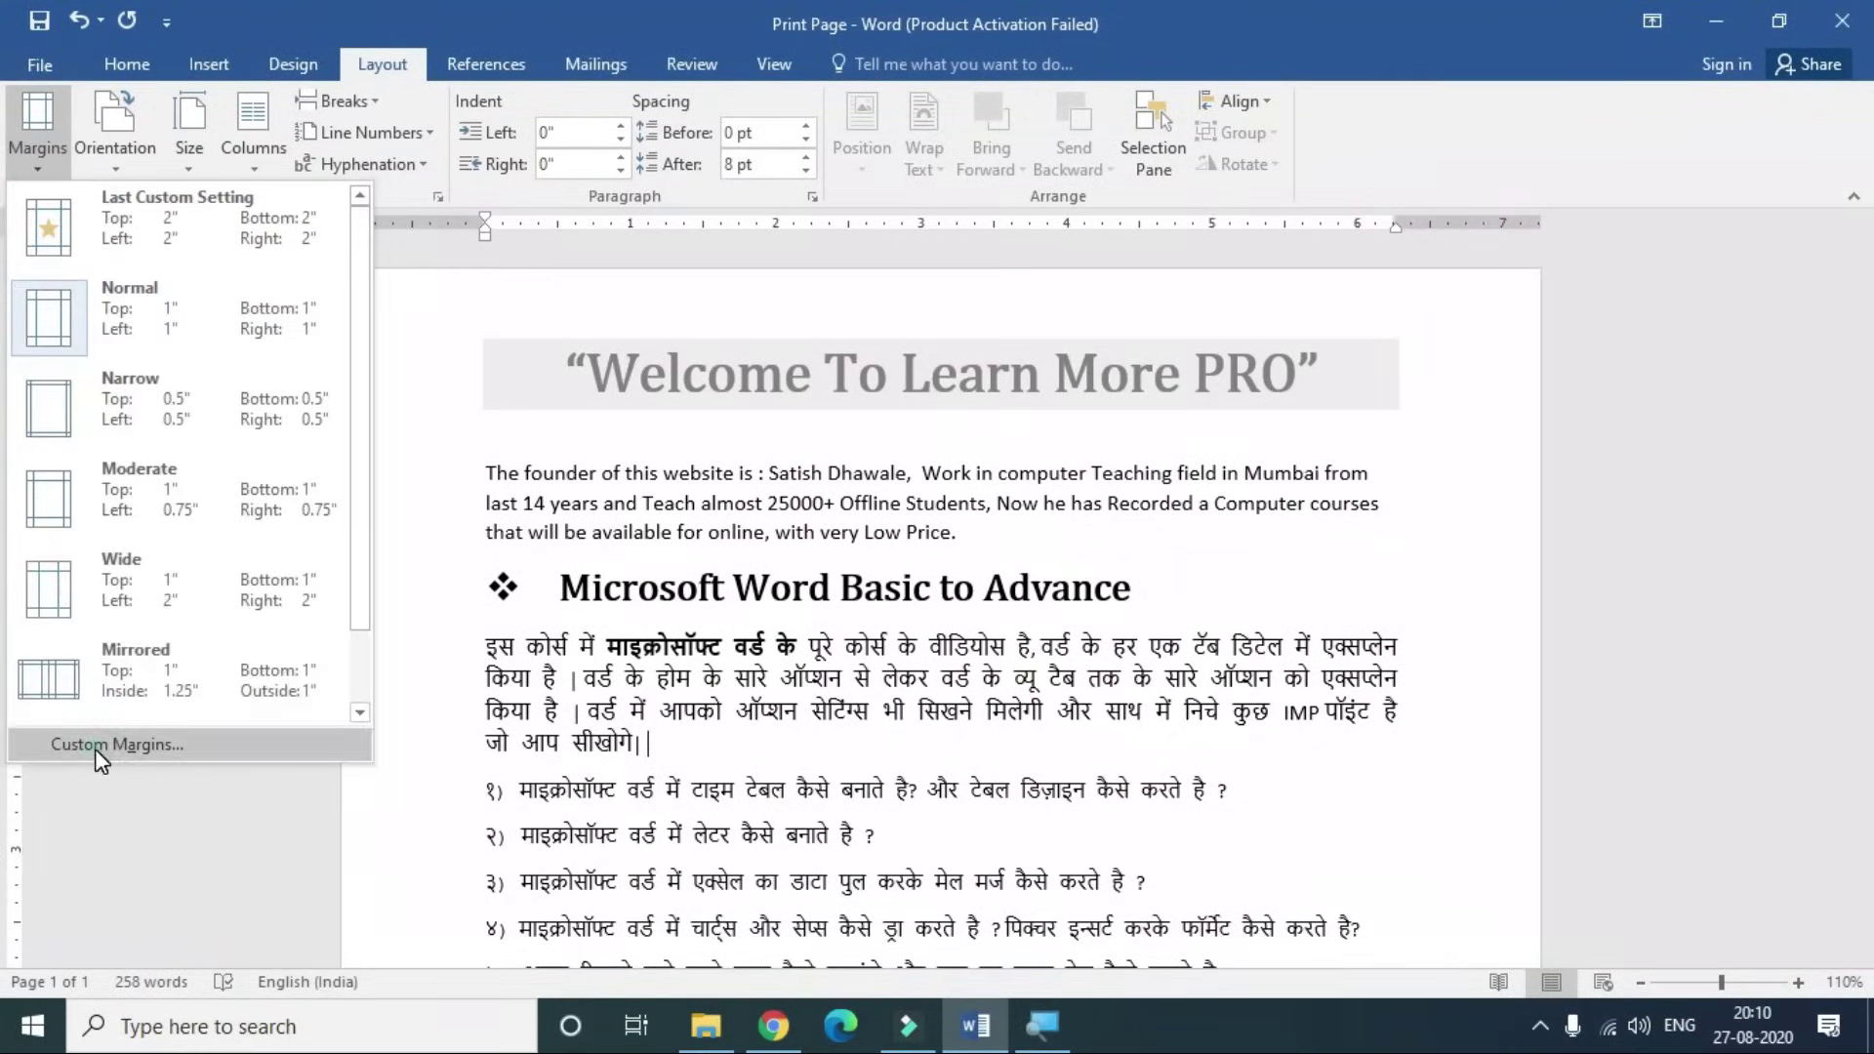
# - In Custom Margins, set a 0.5-inch gutter positioned Left and apply it
pyautogui.click(96, 748)
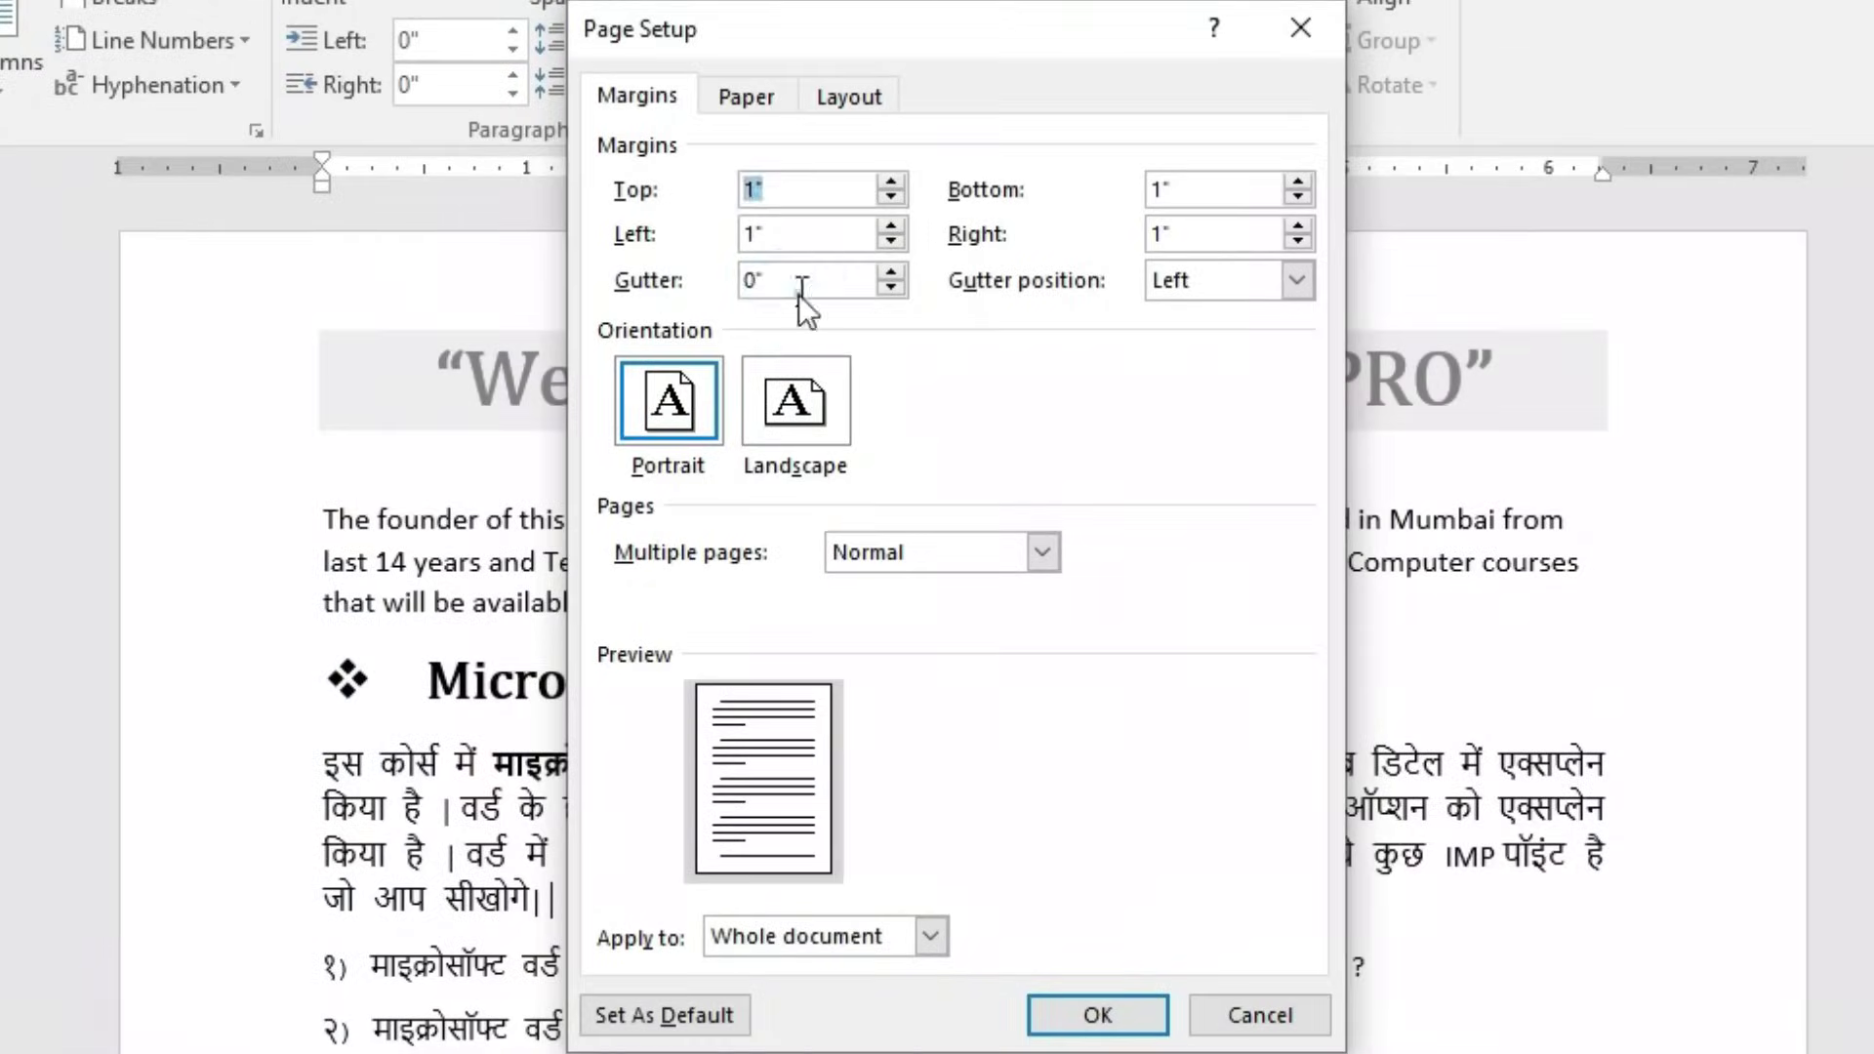
pyautogui.click(808, 296)
pyautogui.click(1220, 281)
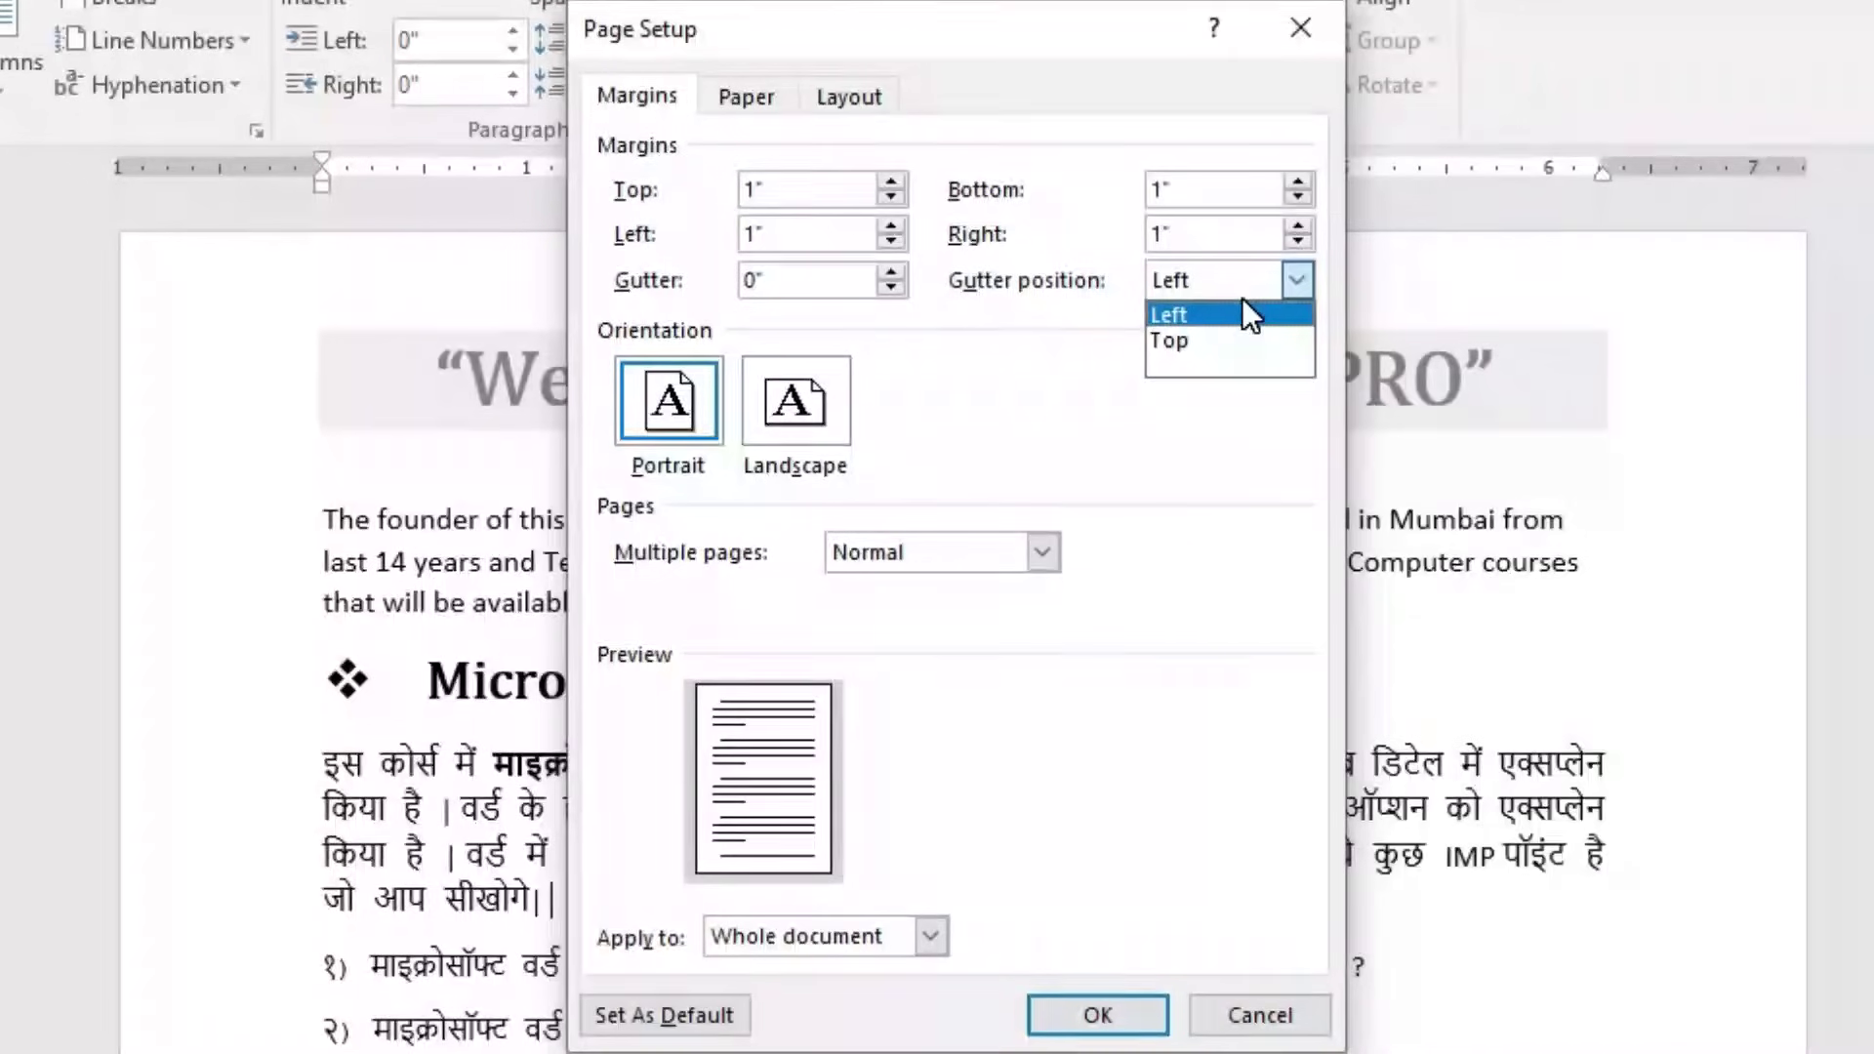
pyautogui.click(1241, 314)
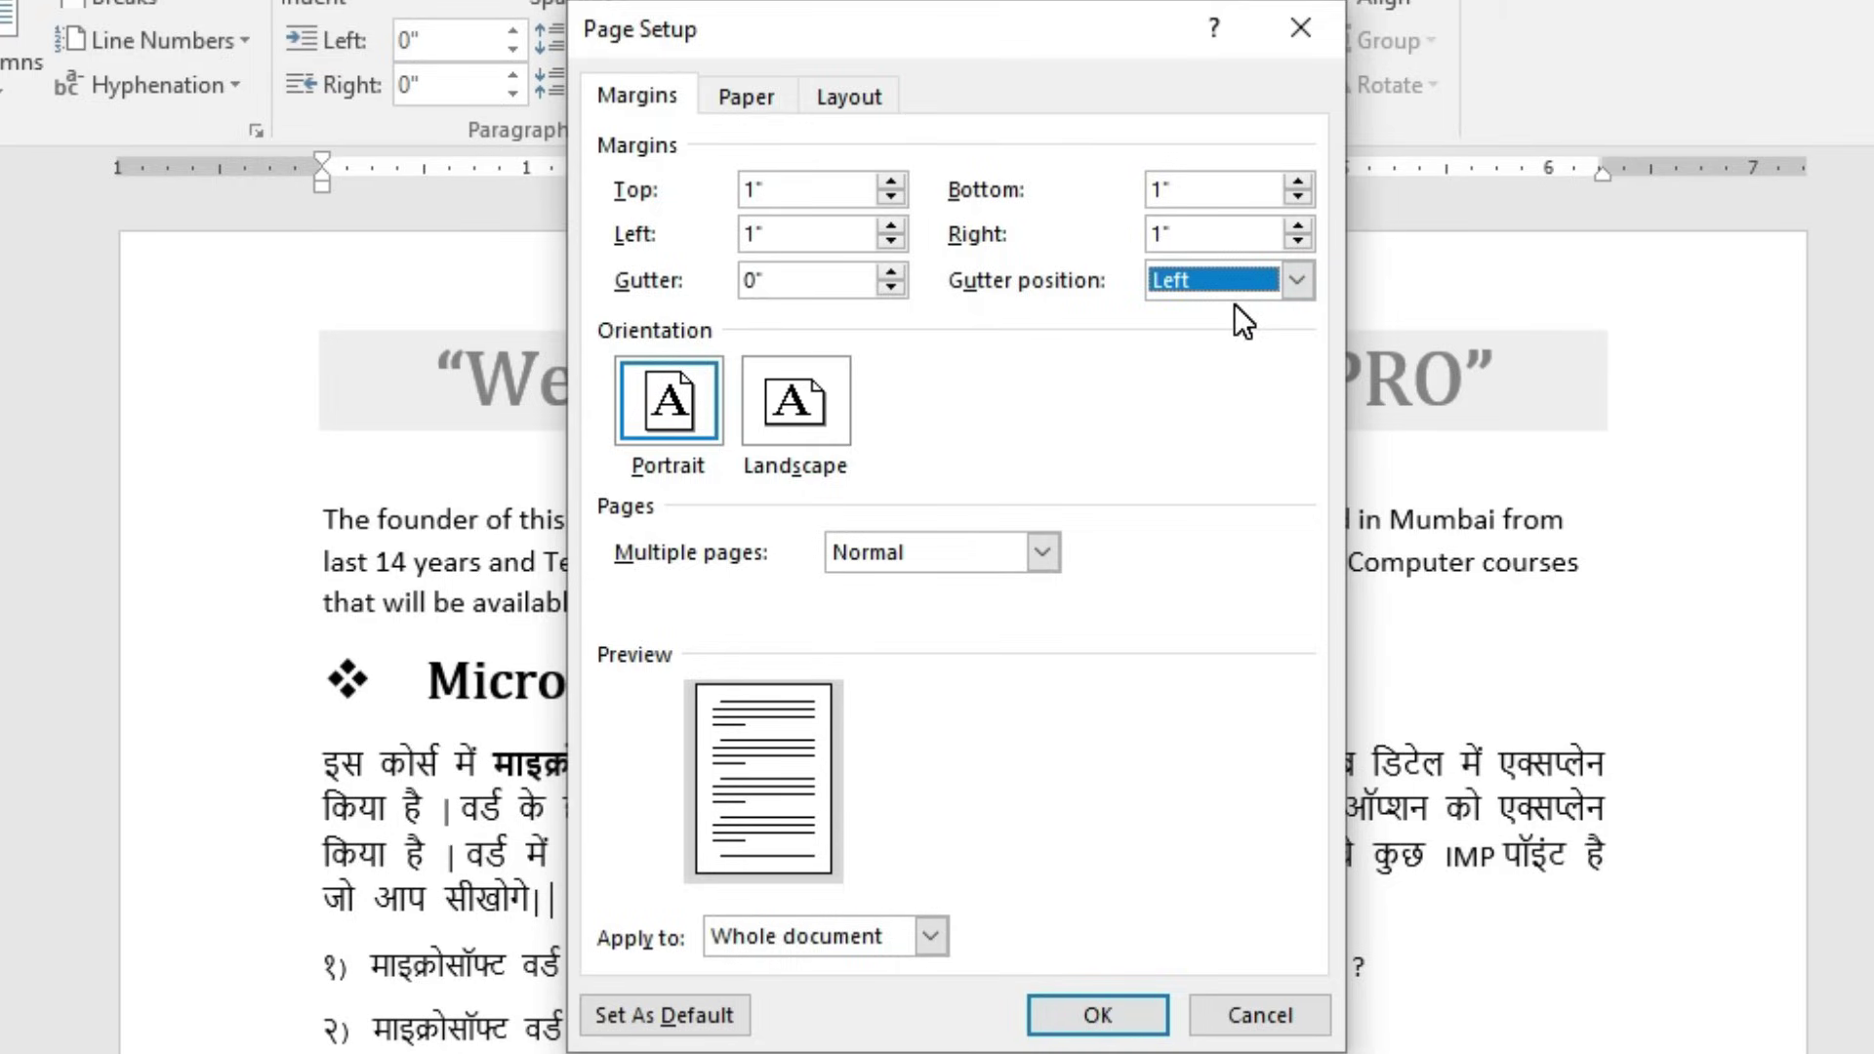
pyautogui.doubleClick(752, 280)
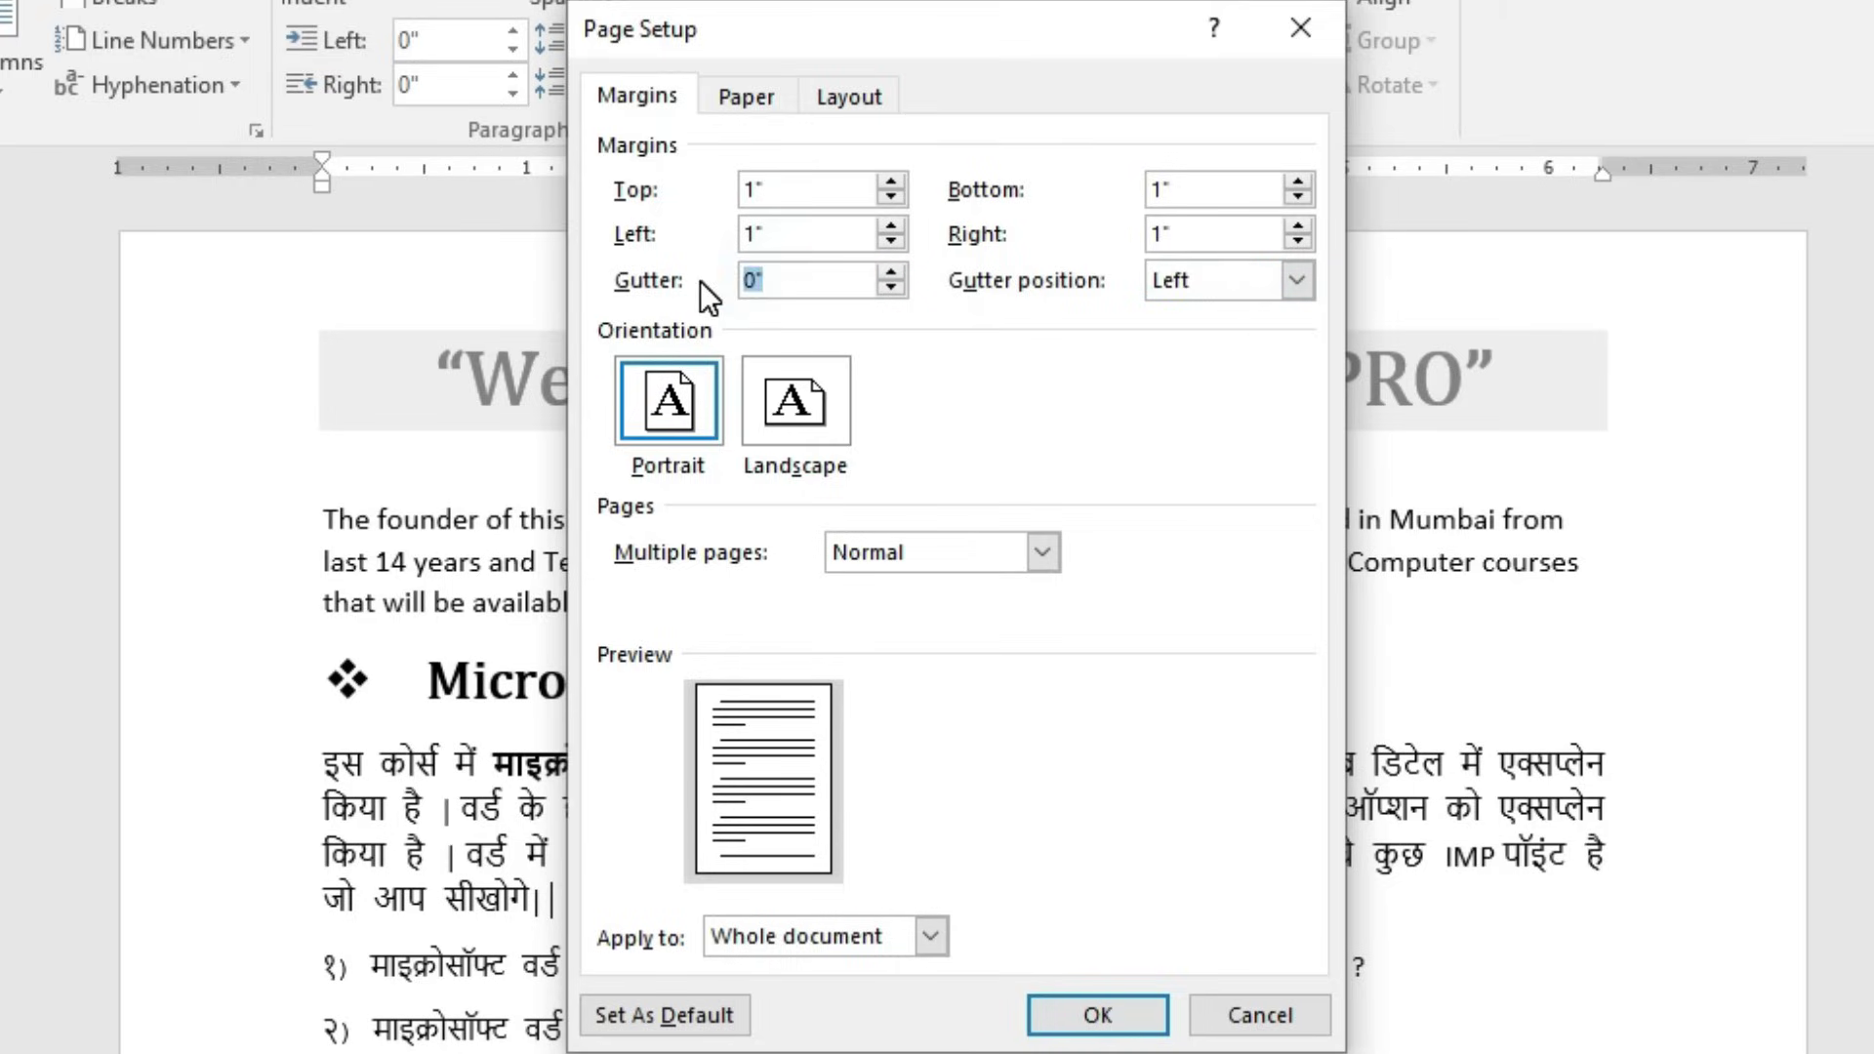
pyautogui.click(892, 272)
pyautogui.click(892, 272)
pyautogui.click(892, 271)
pyautogui.click(892, 271)
pyautogui.click(892, 271)
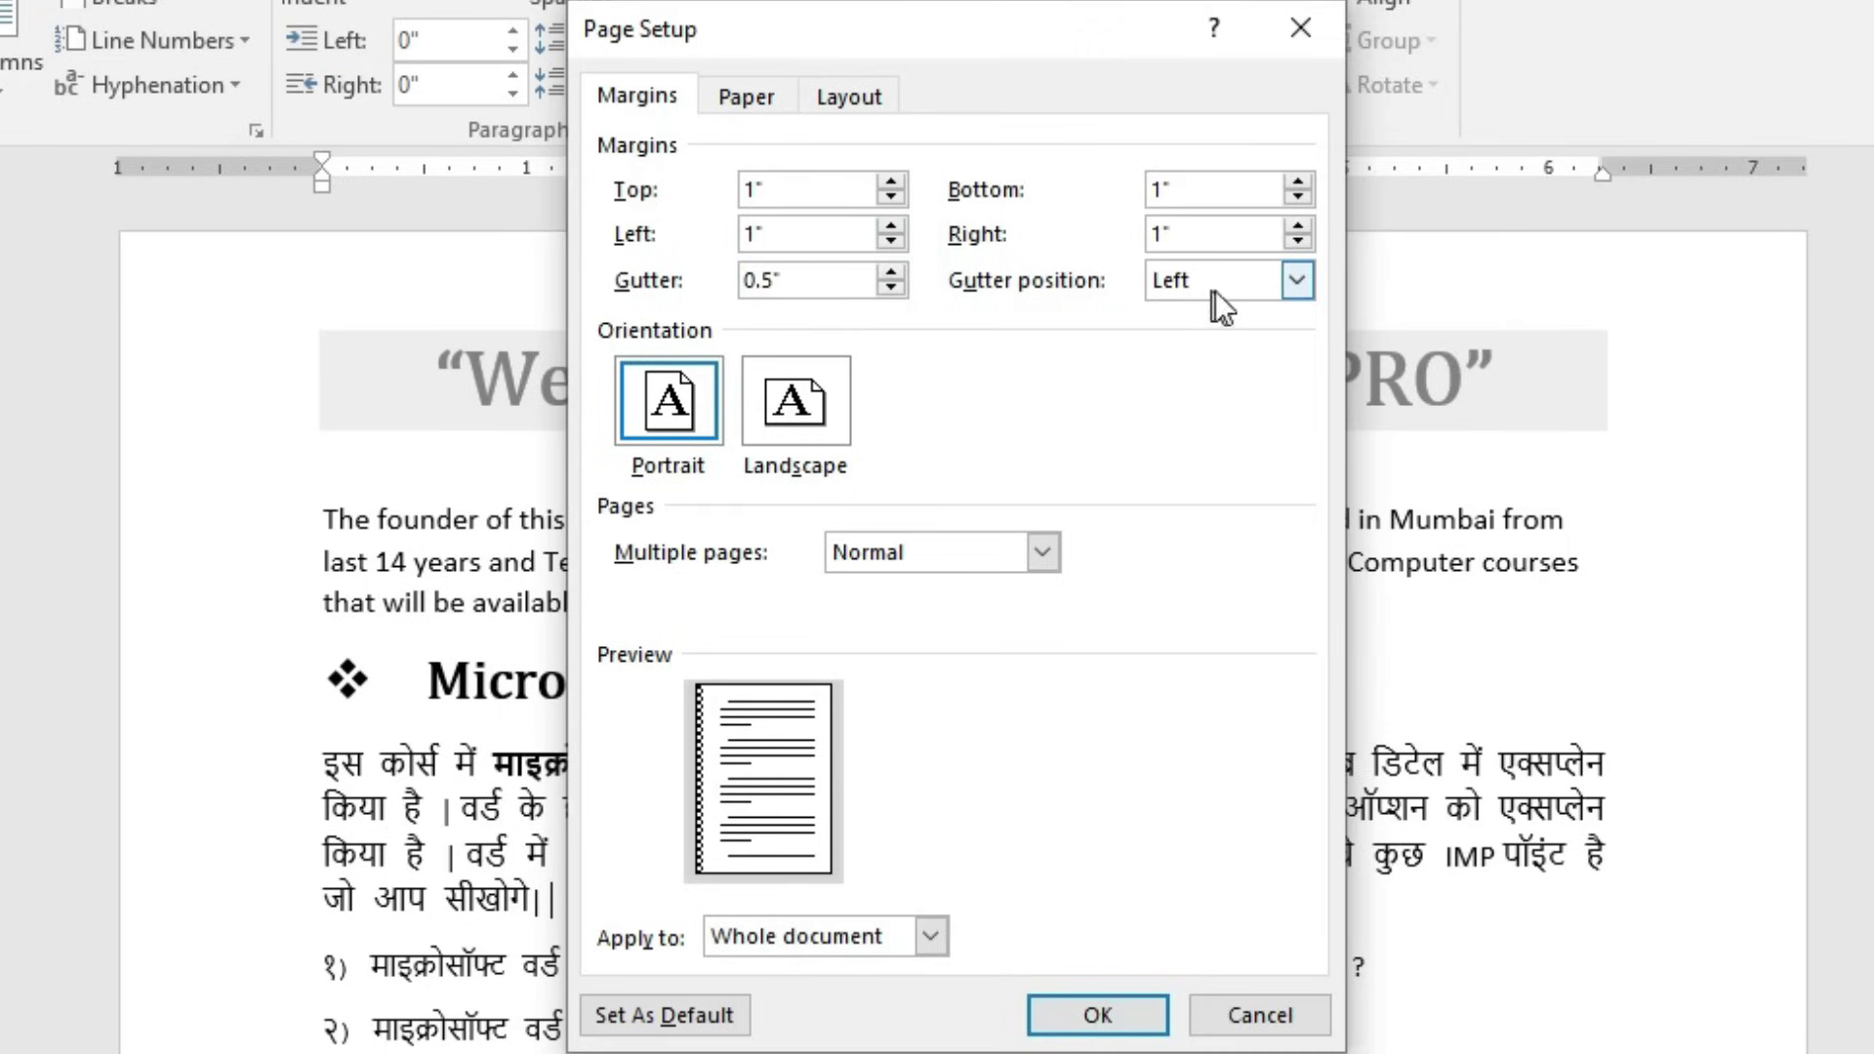
pyautogui.doubleClick(802, 279)
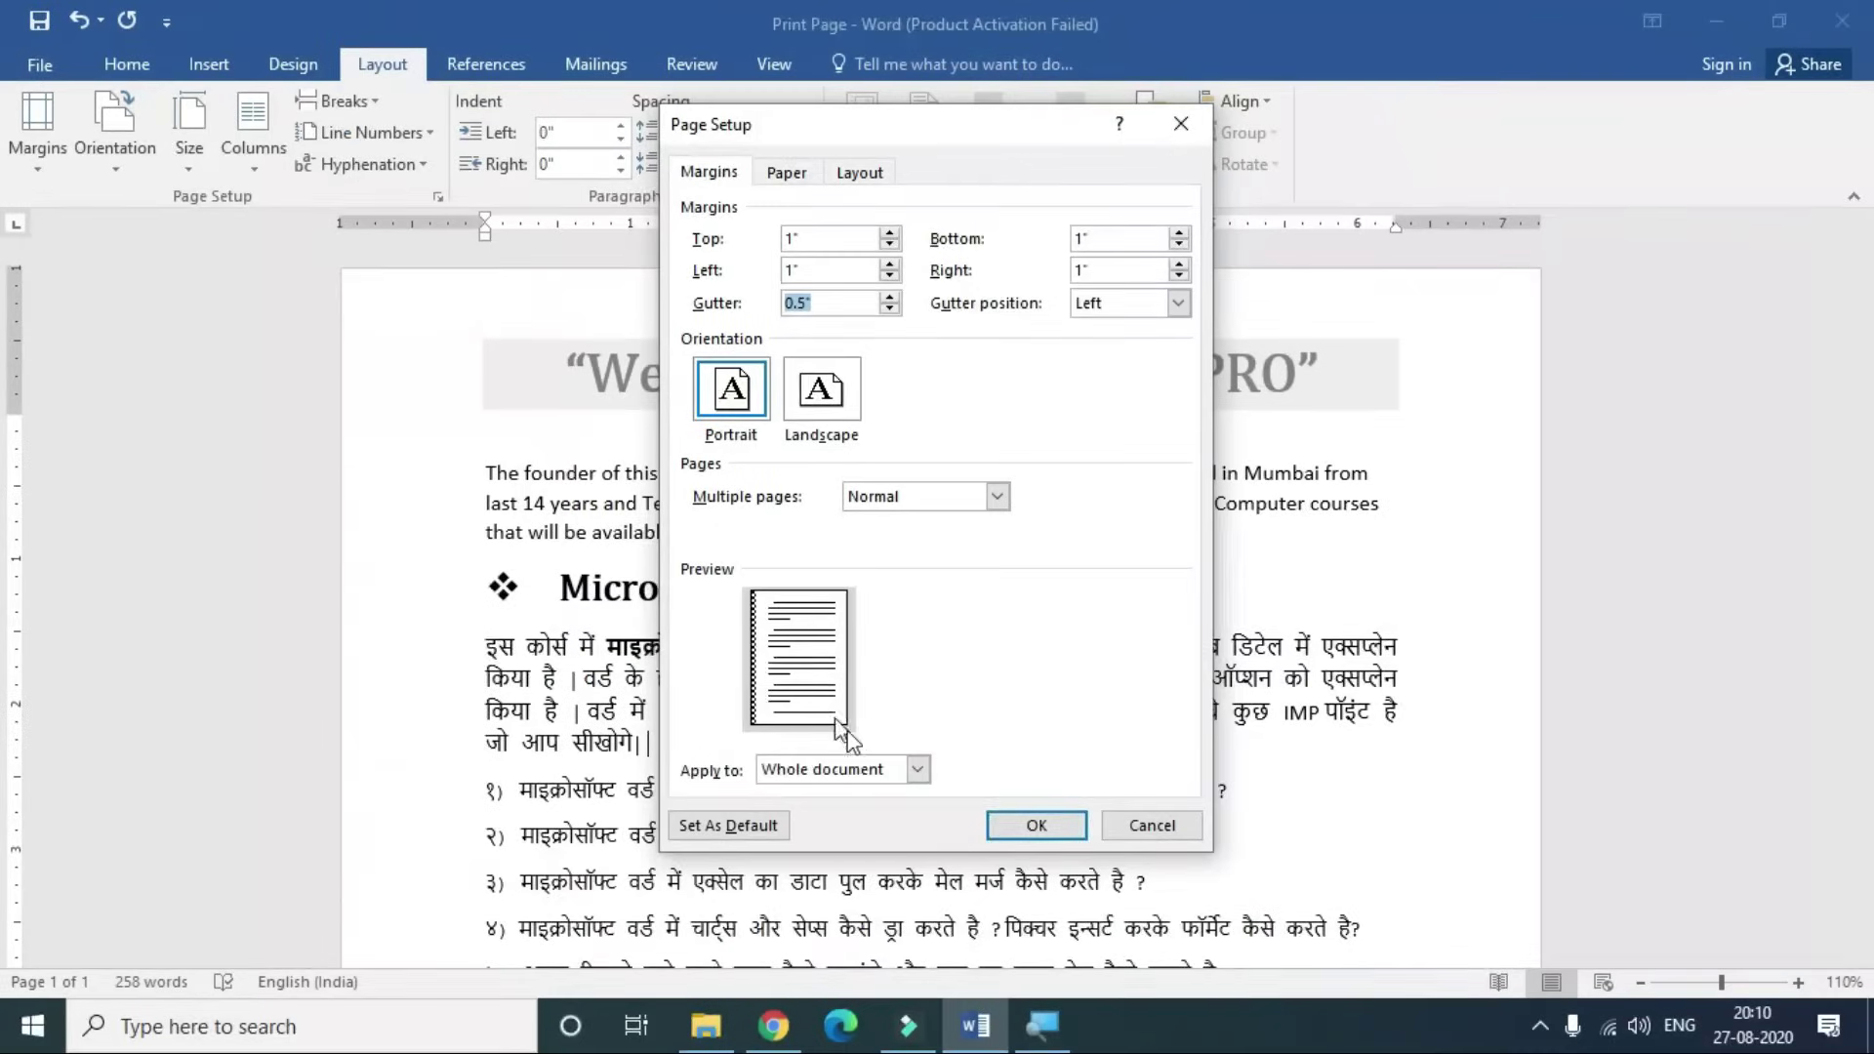
pyautogui.click(1035, 824)
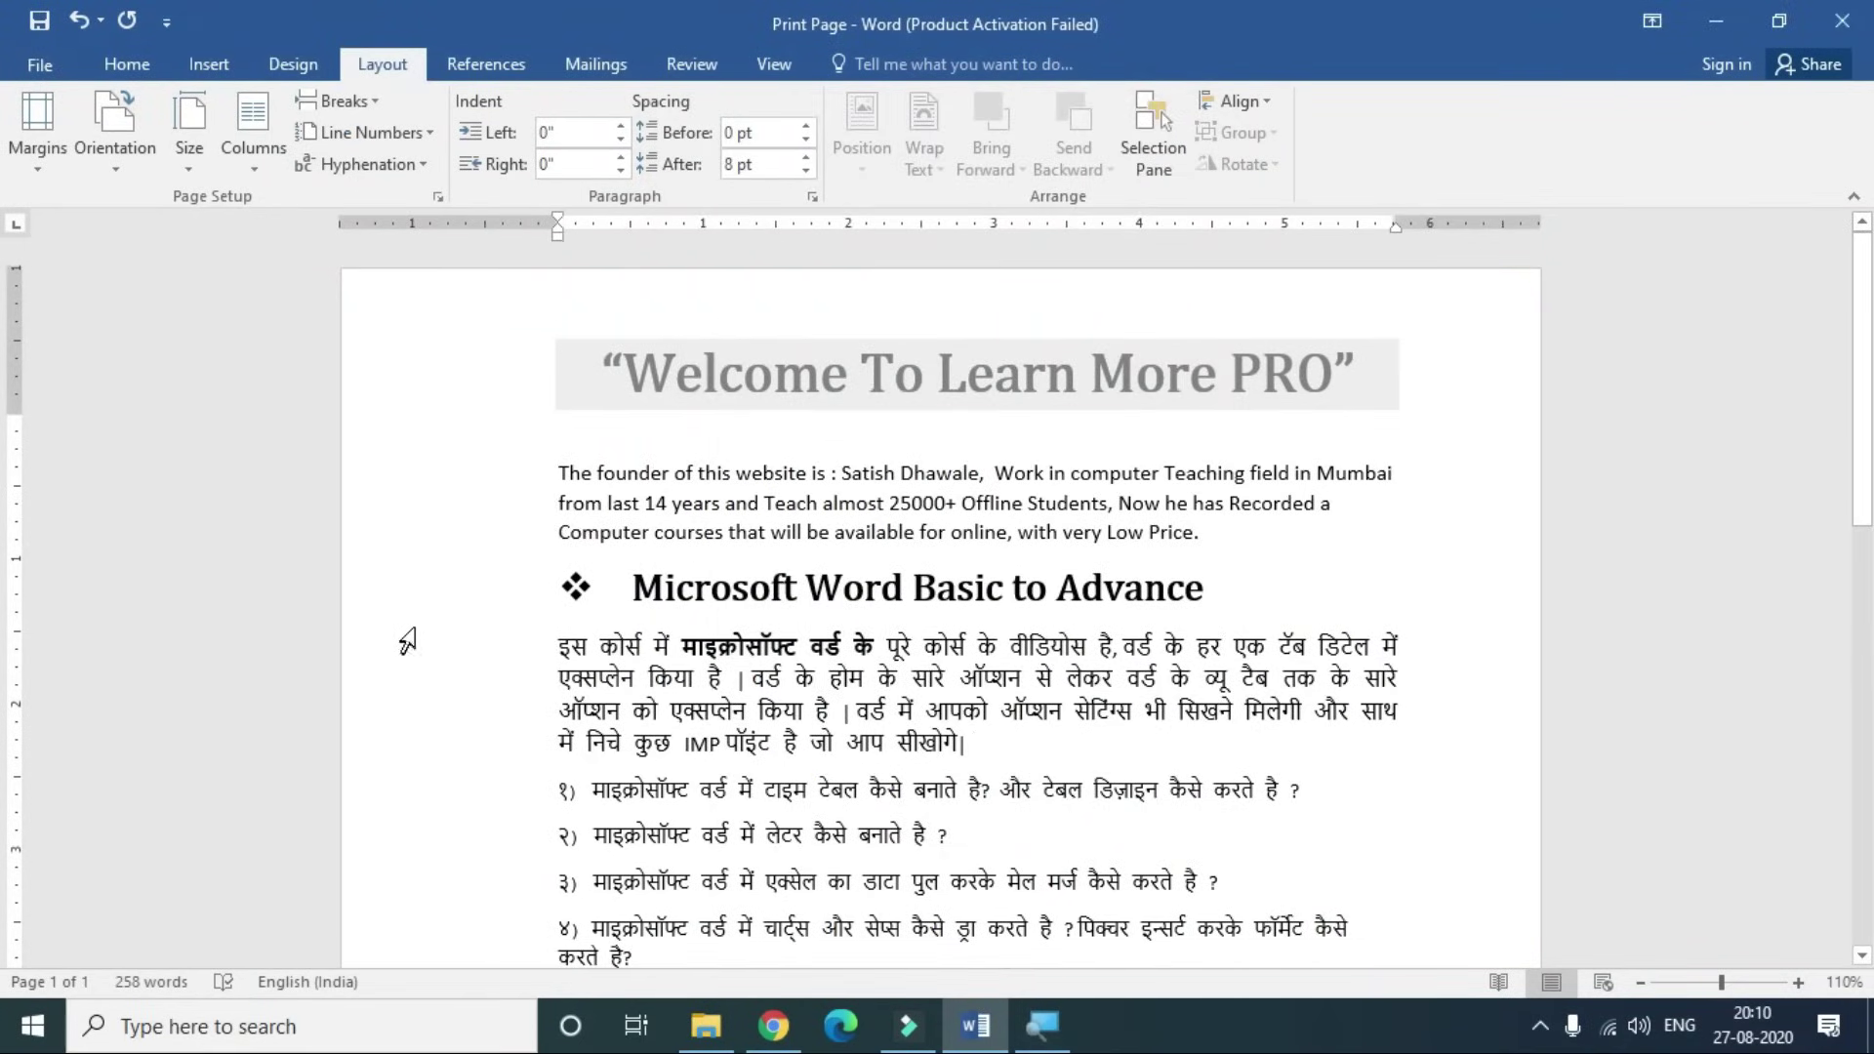
# - Change the gutter value to 0 in Custom Margins and apply it
pyautogui.scroll(-3, 406, 641)
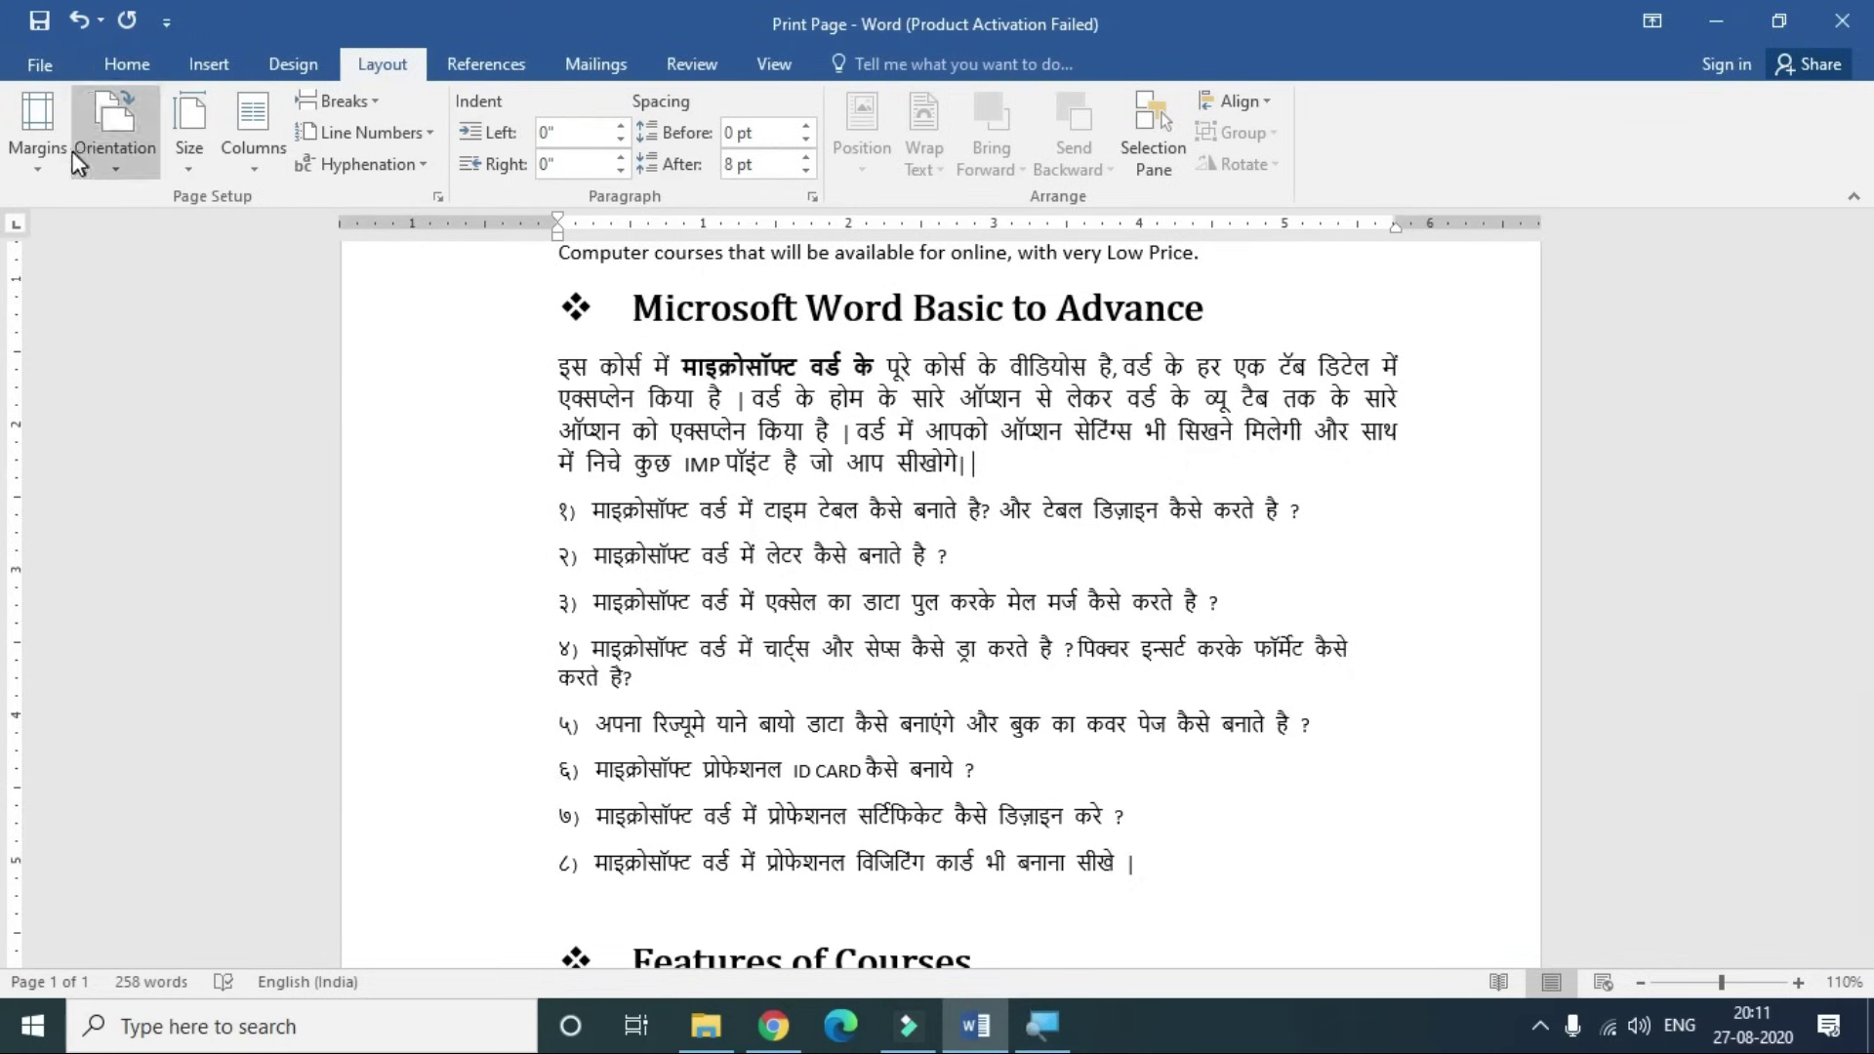
pyautogui.click(37, 154)
pyautogui.click(109, 749)
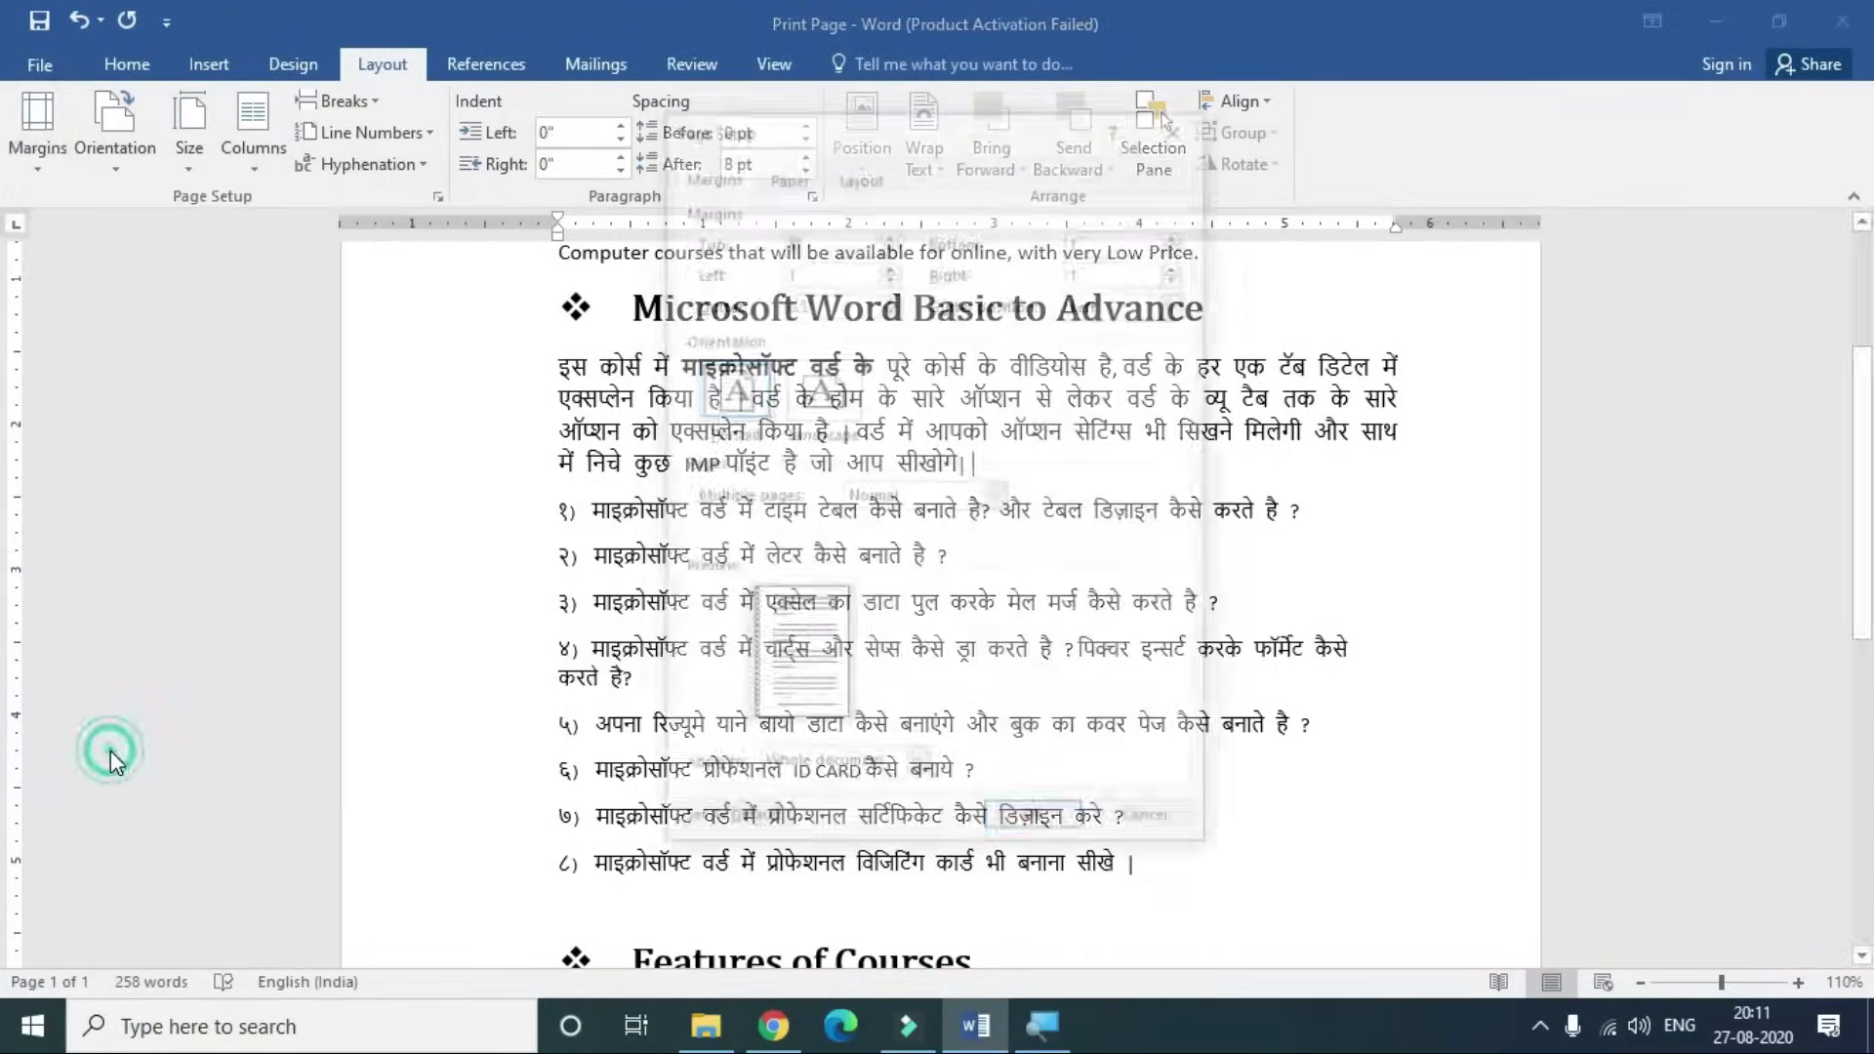
pyautogui.write('0.5"')
pyautogui.doubleClick(837, 302)
pyautogui.write('0')
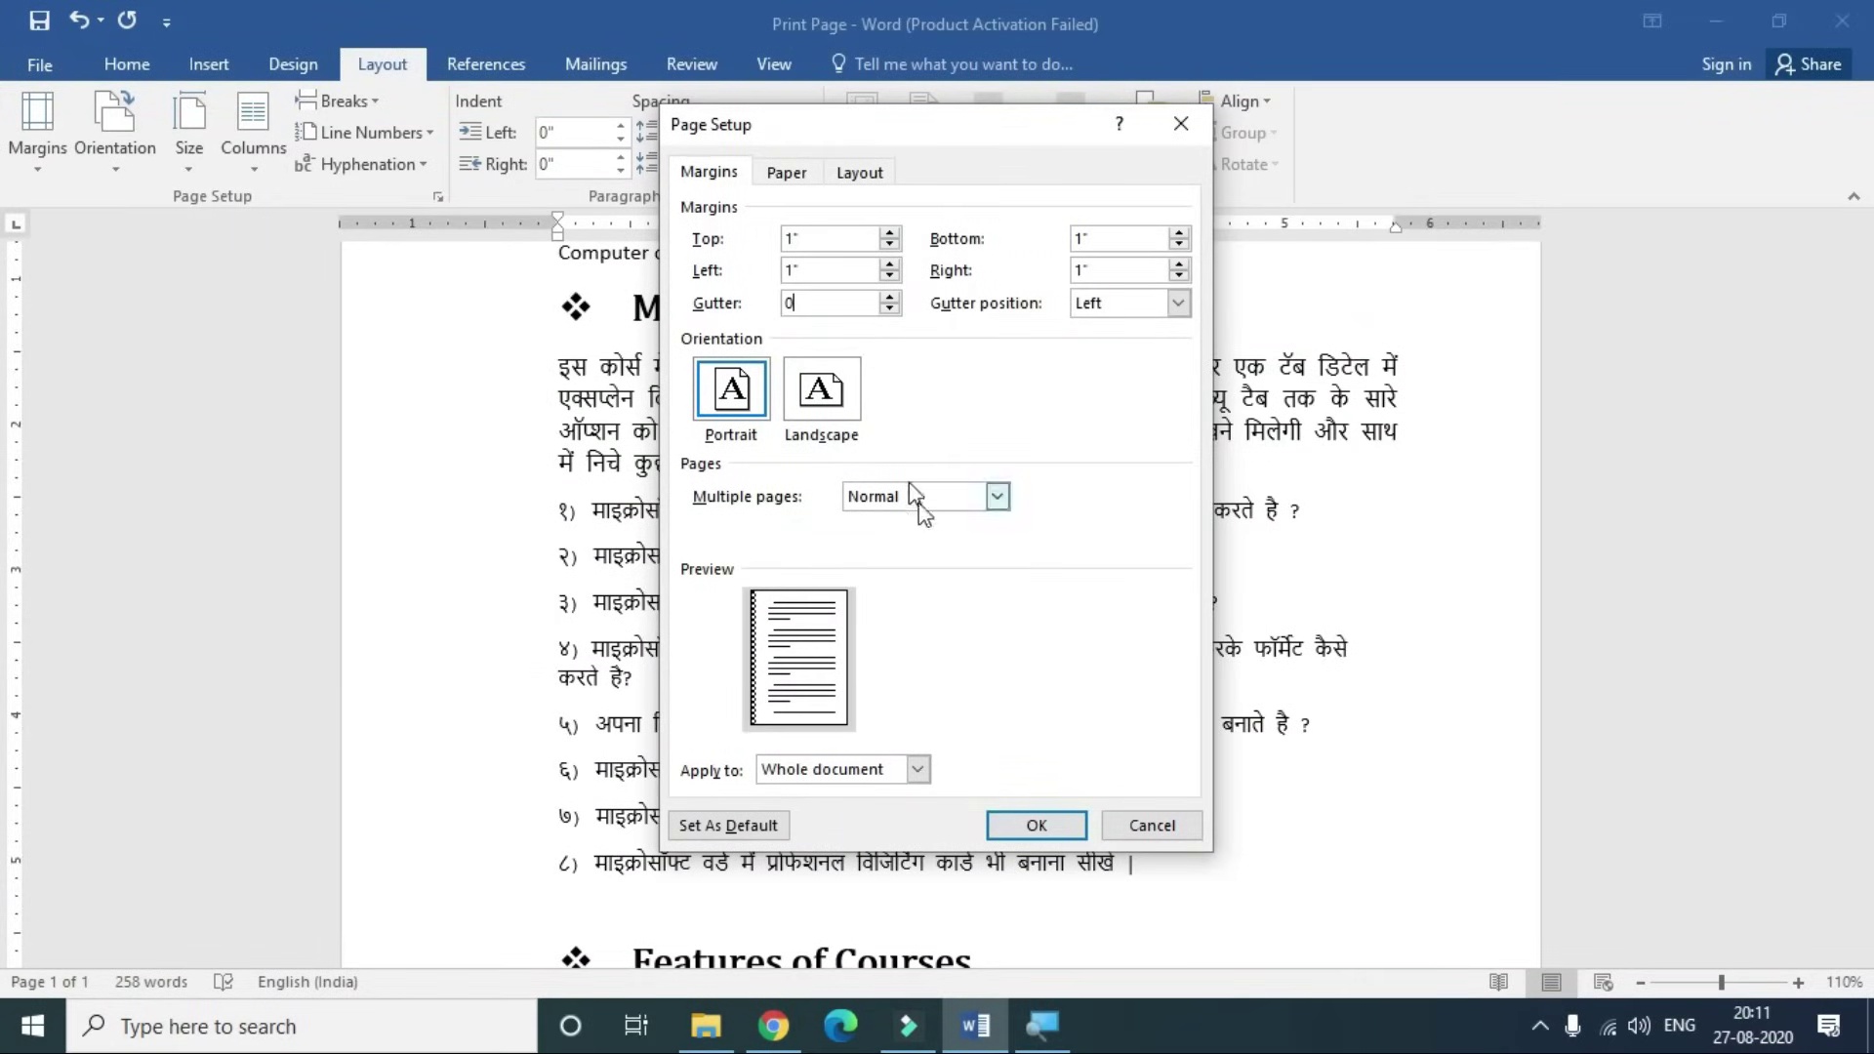
pyautogui.click(1037, 826)
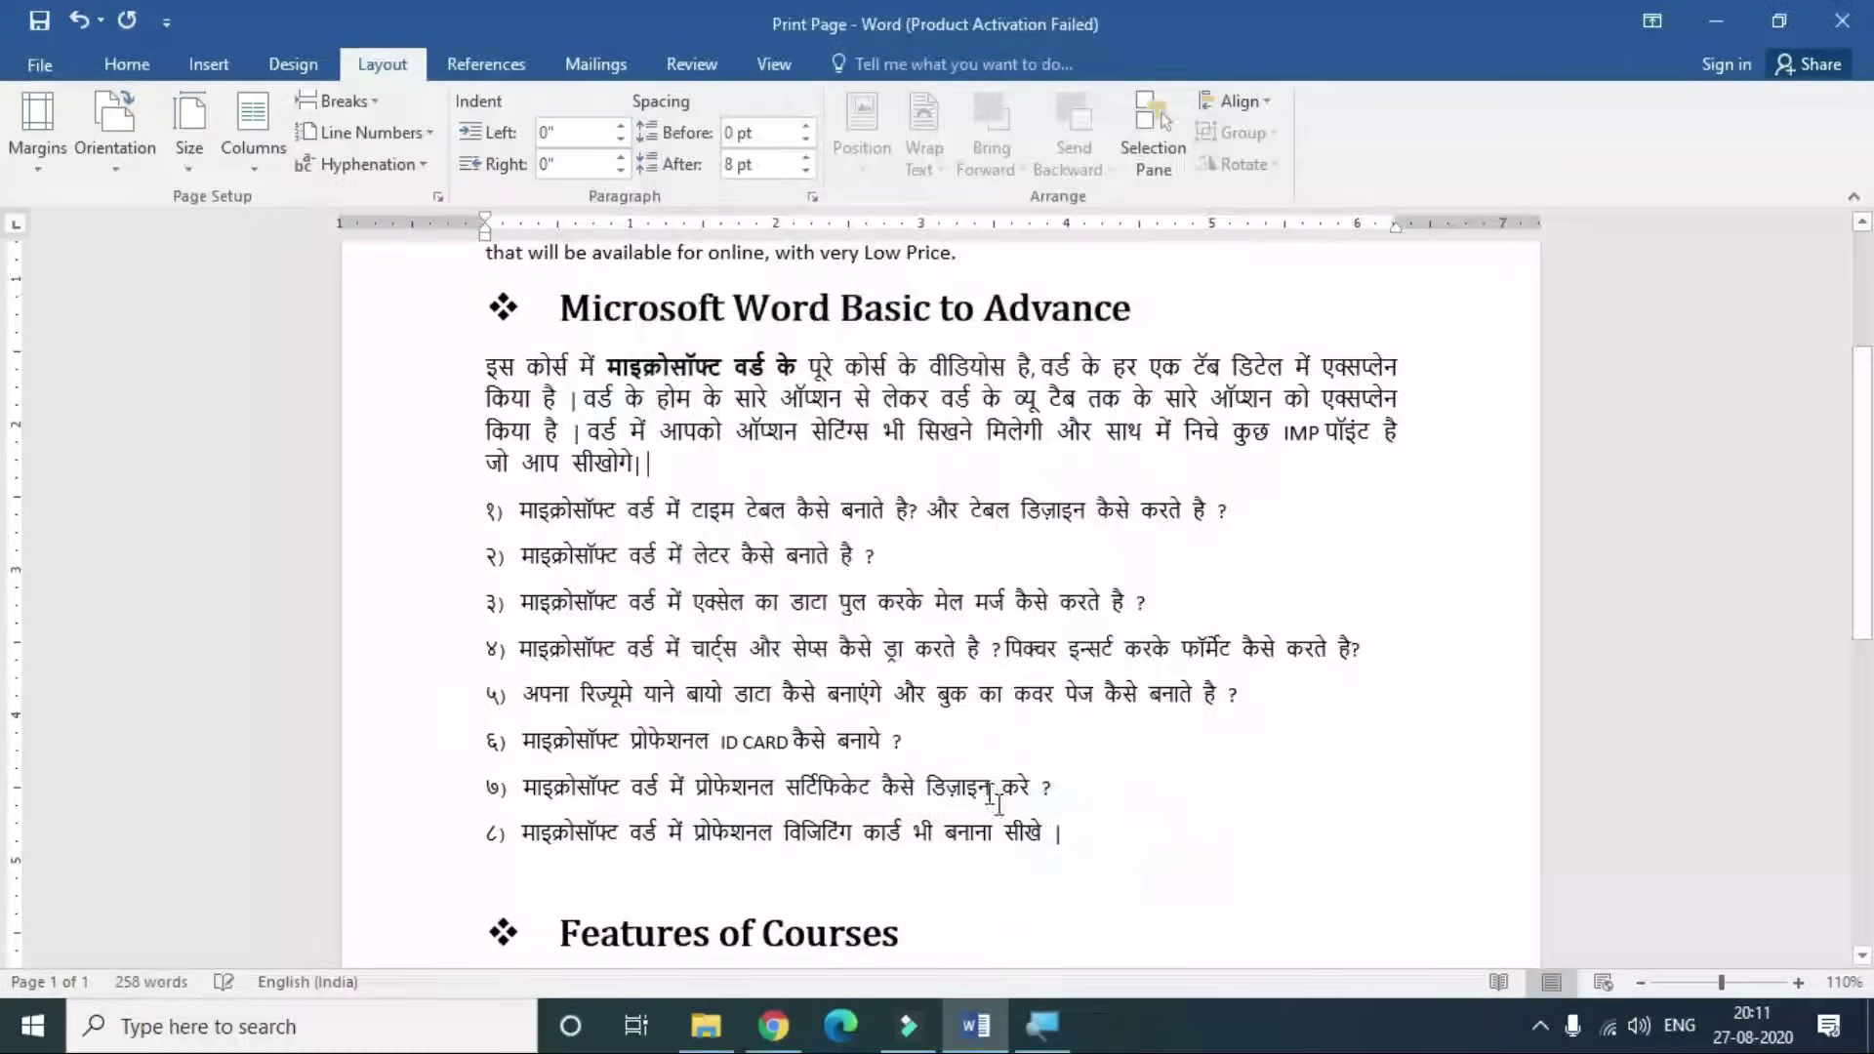
pyautogui.scroll(3, 922, 722)
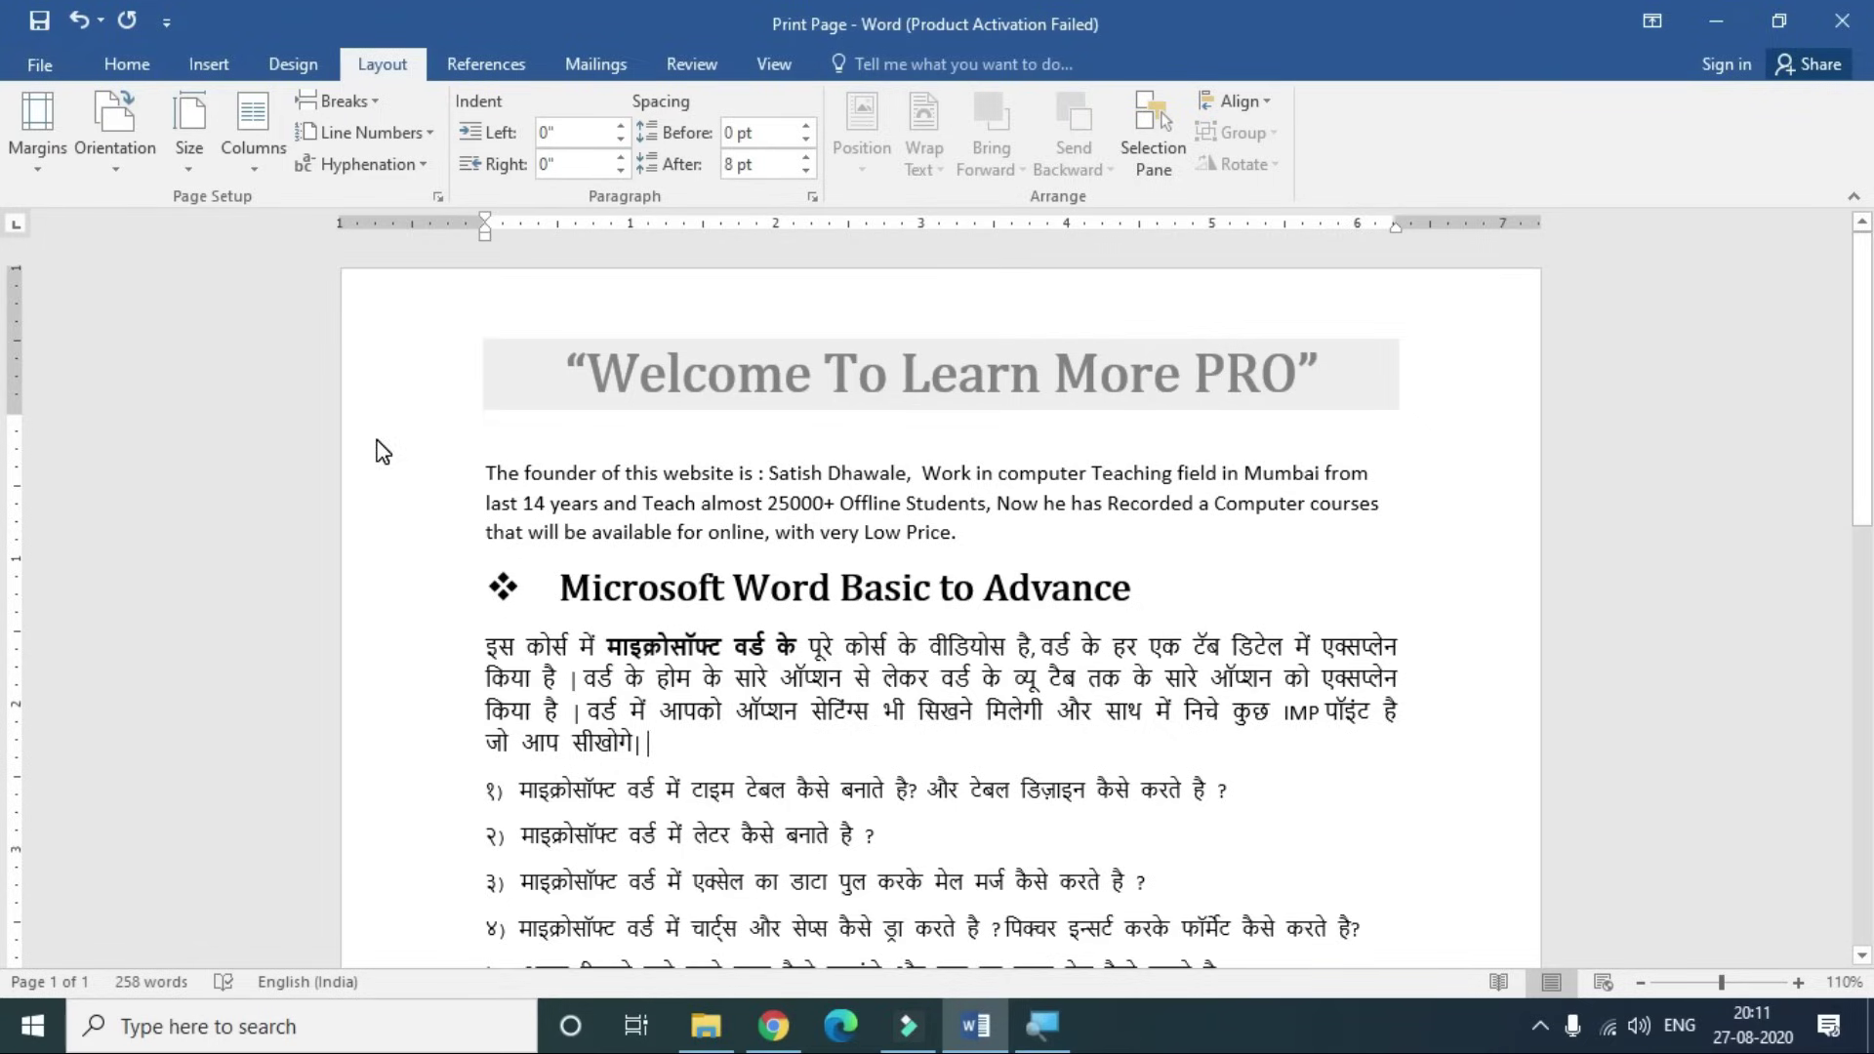
# - In the Print screen, try 4 Pages Per Sheet, revert to 1 Page Per Sheet, and keep Collated
pyautogui.hotkey('ctrl', 'p')
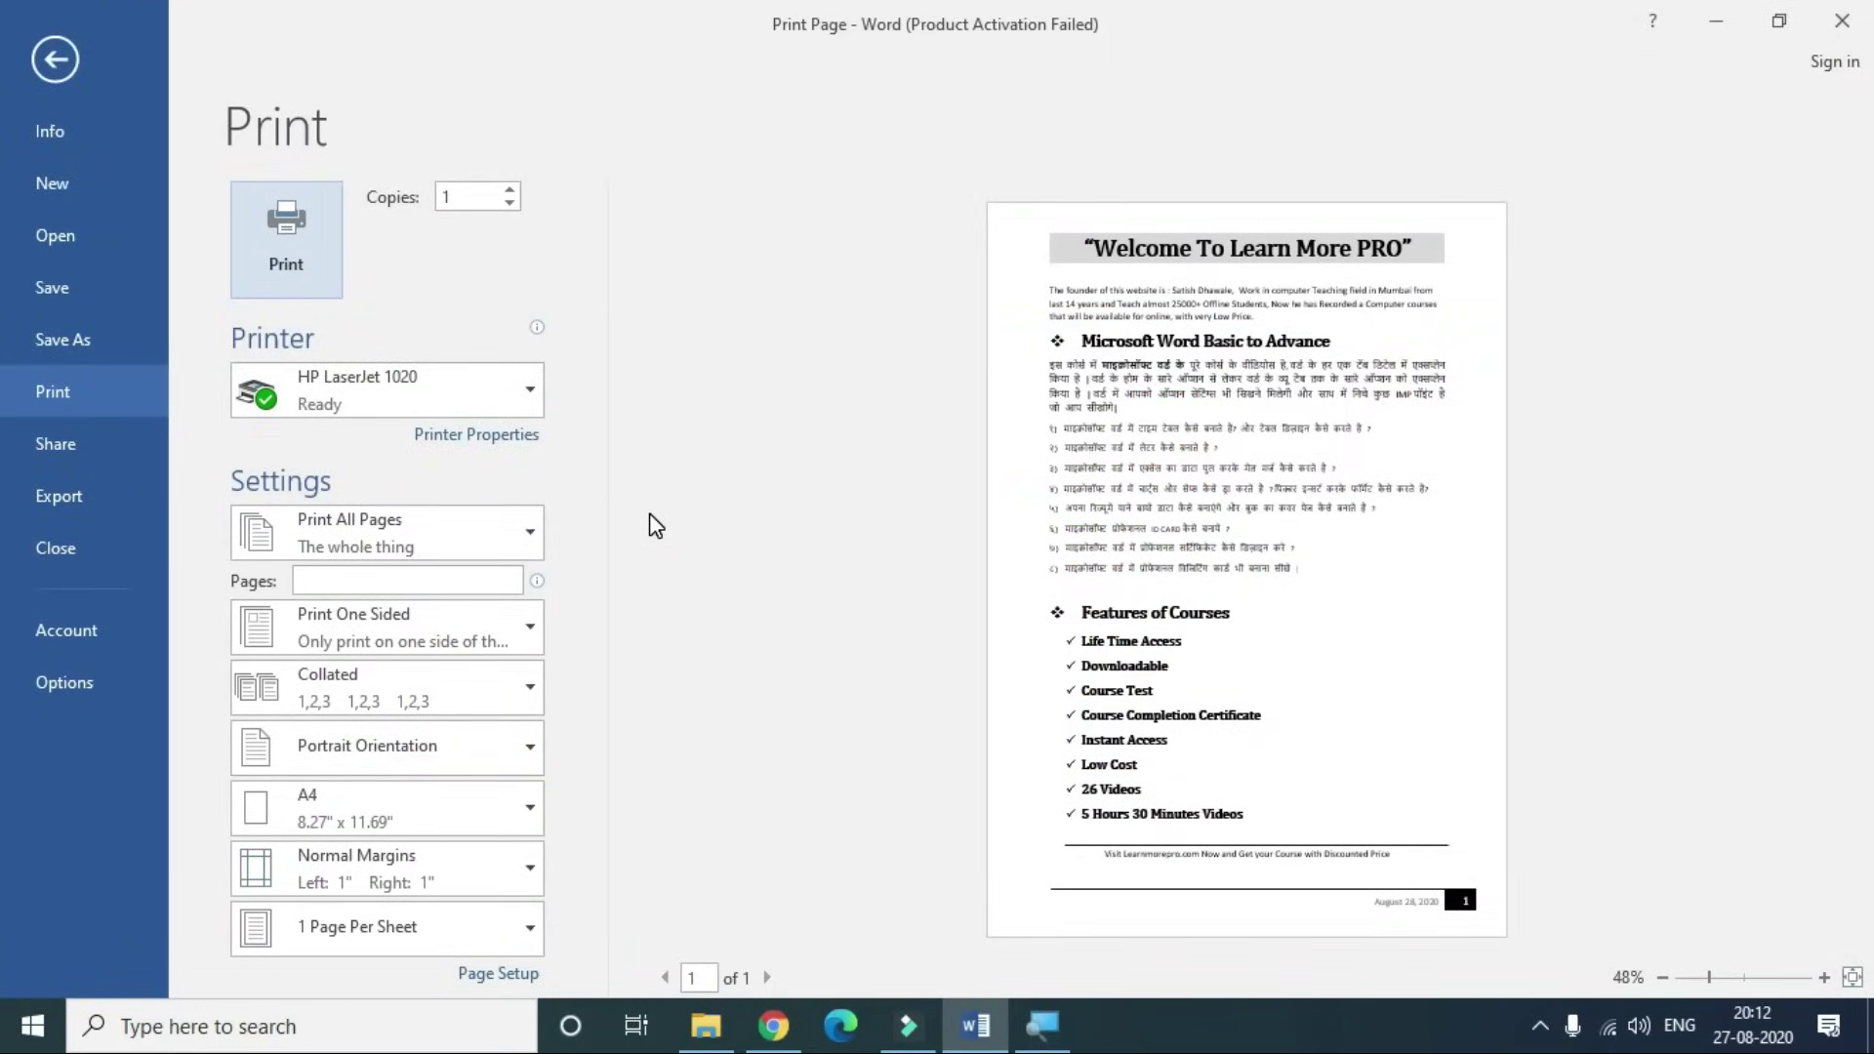
pyautogui.click(442, 934)
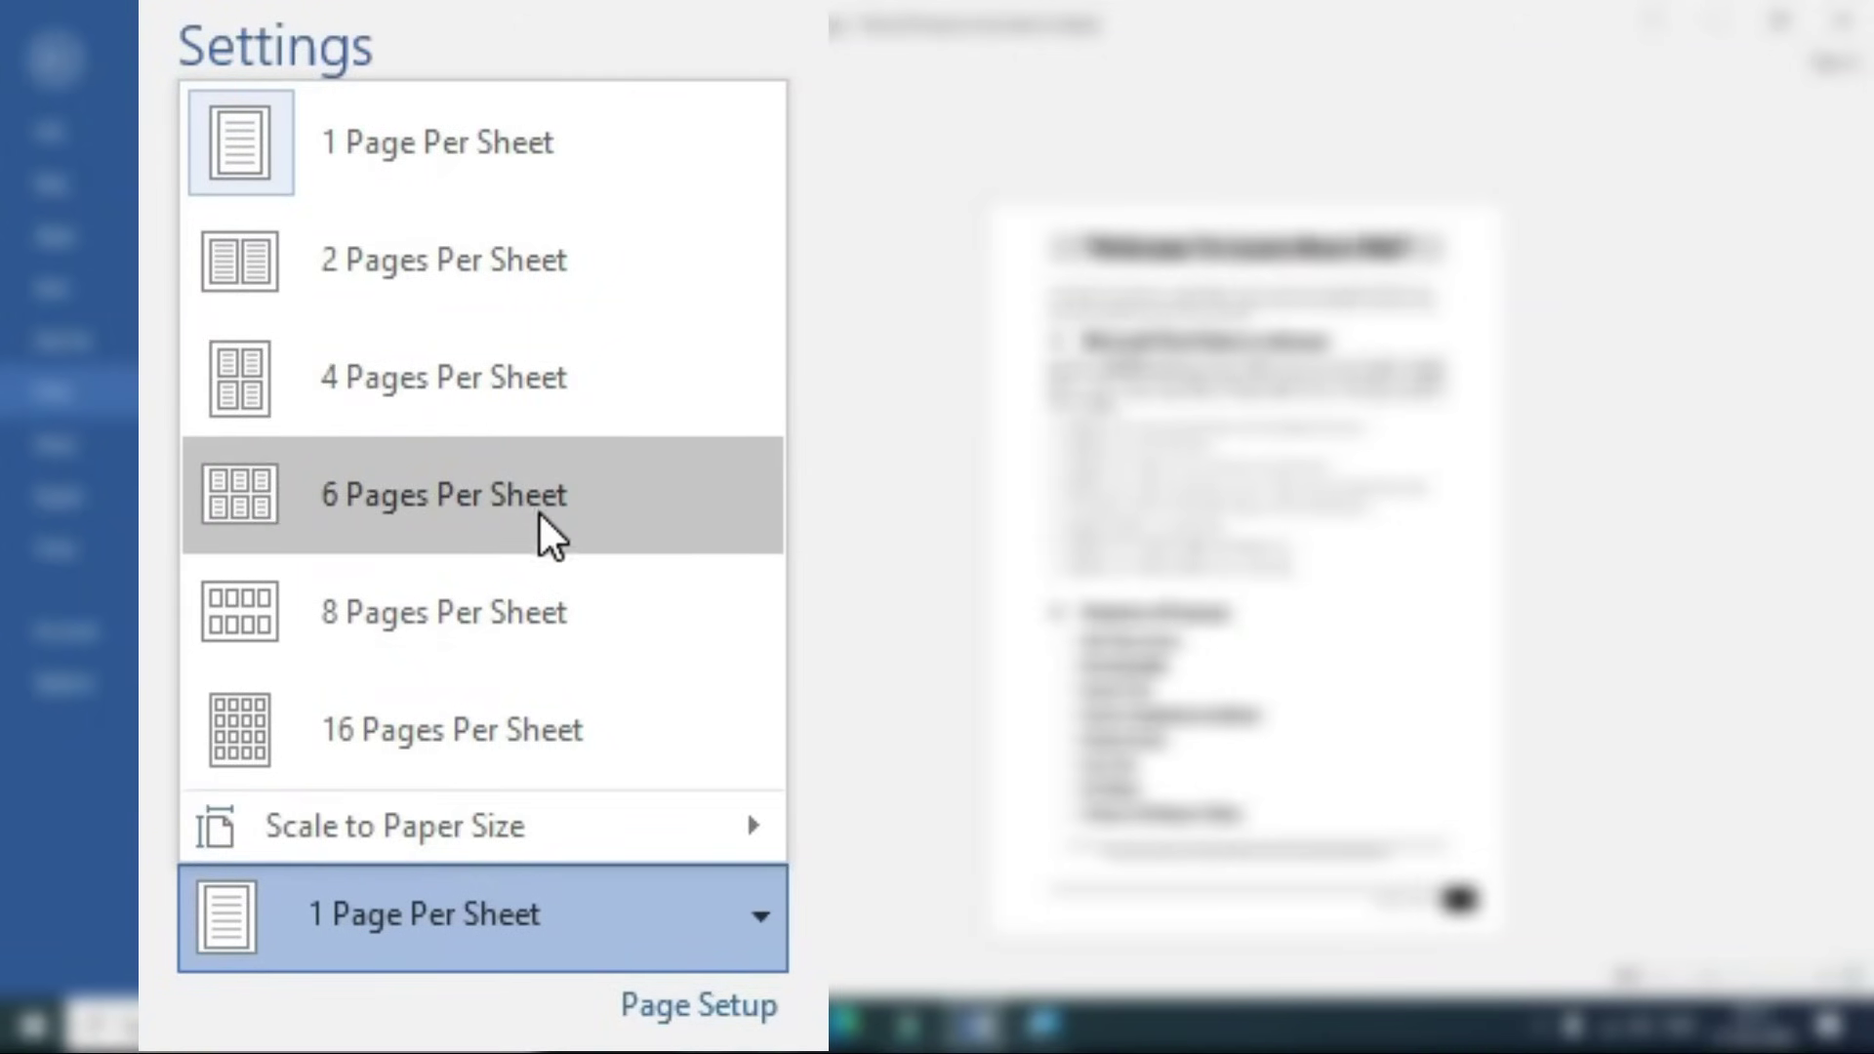
pyautogui.click(528, 410)
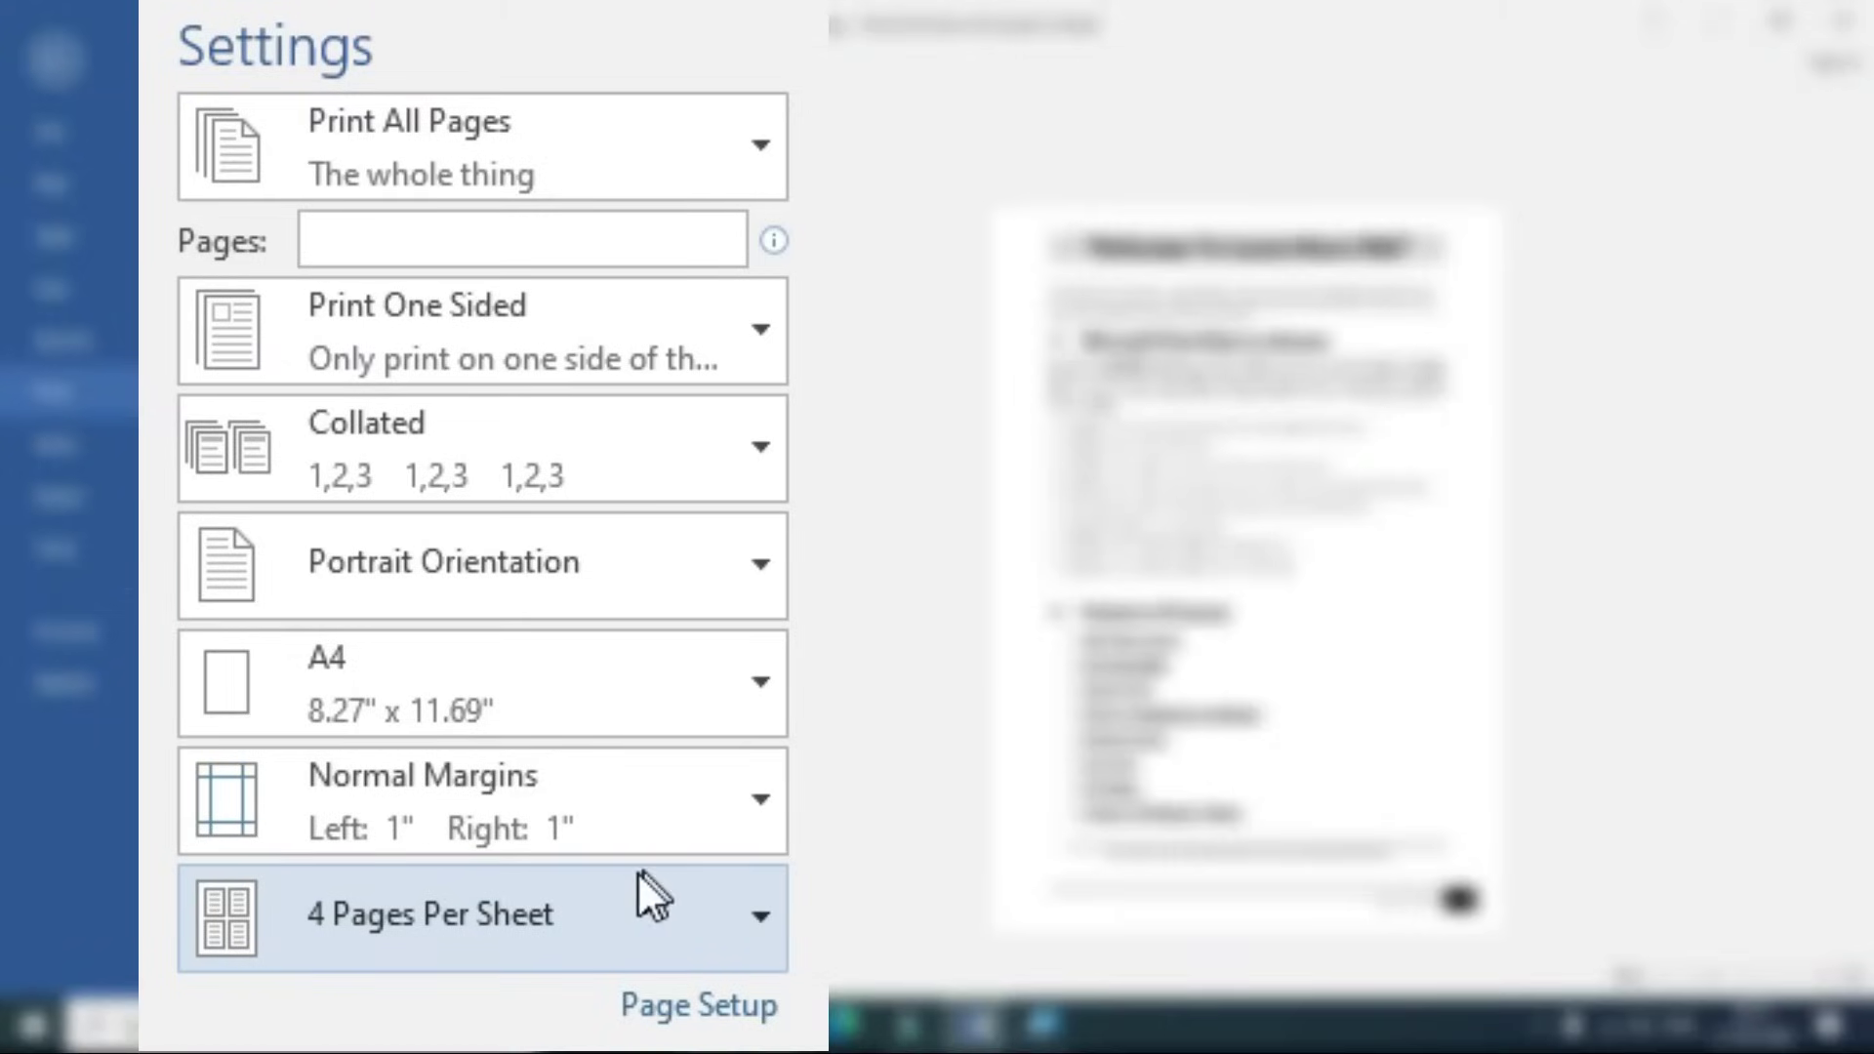
pyautogui.click(621, 903)
pyautogui.click(597, 185)
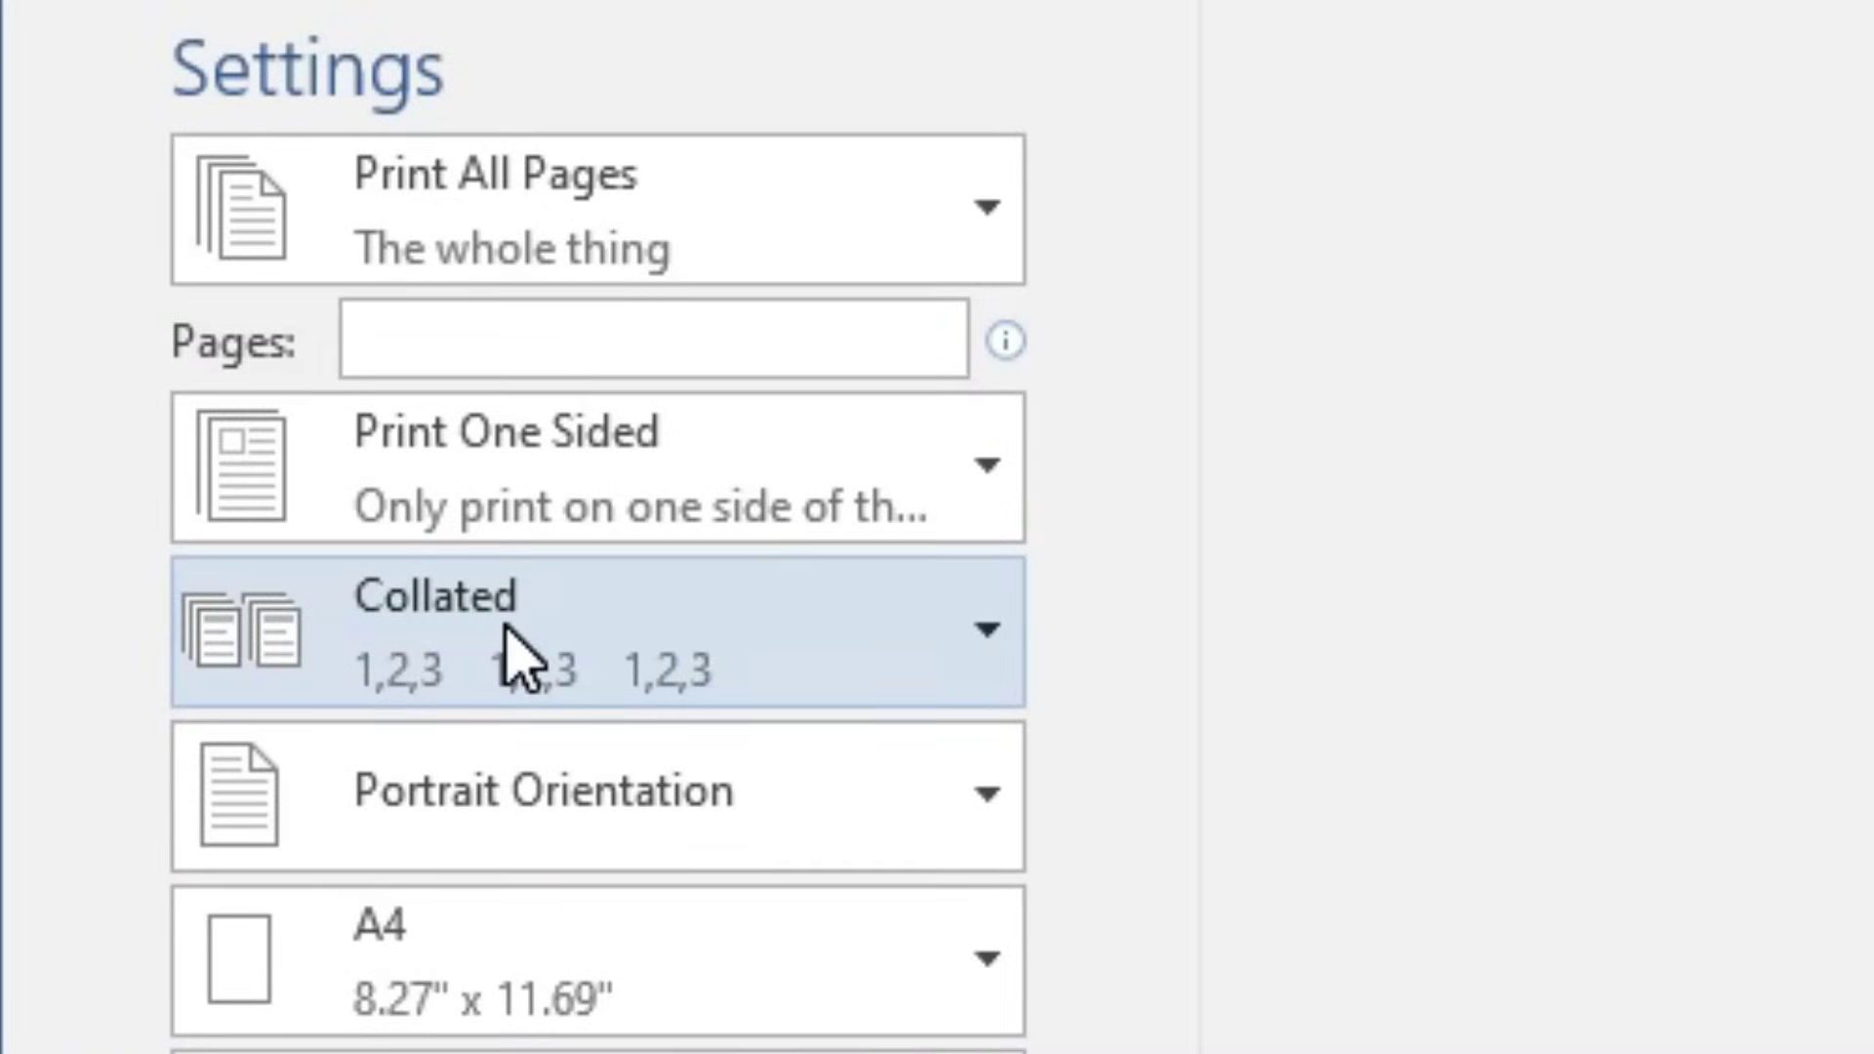
pyautogui.click(511, 654)
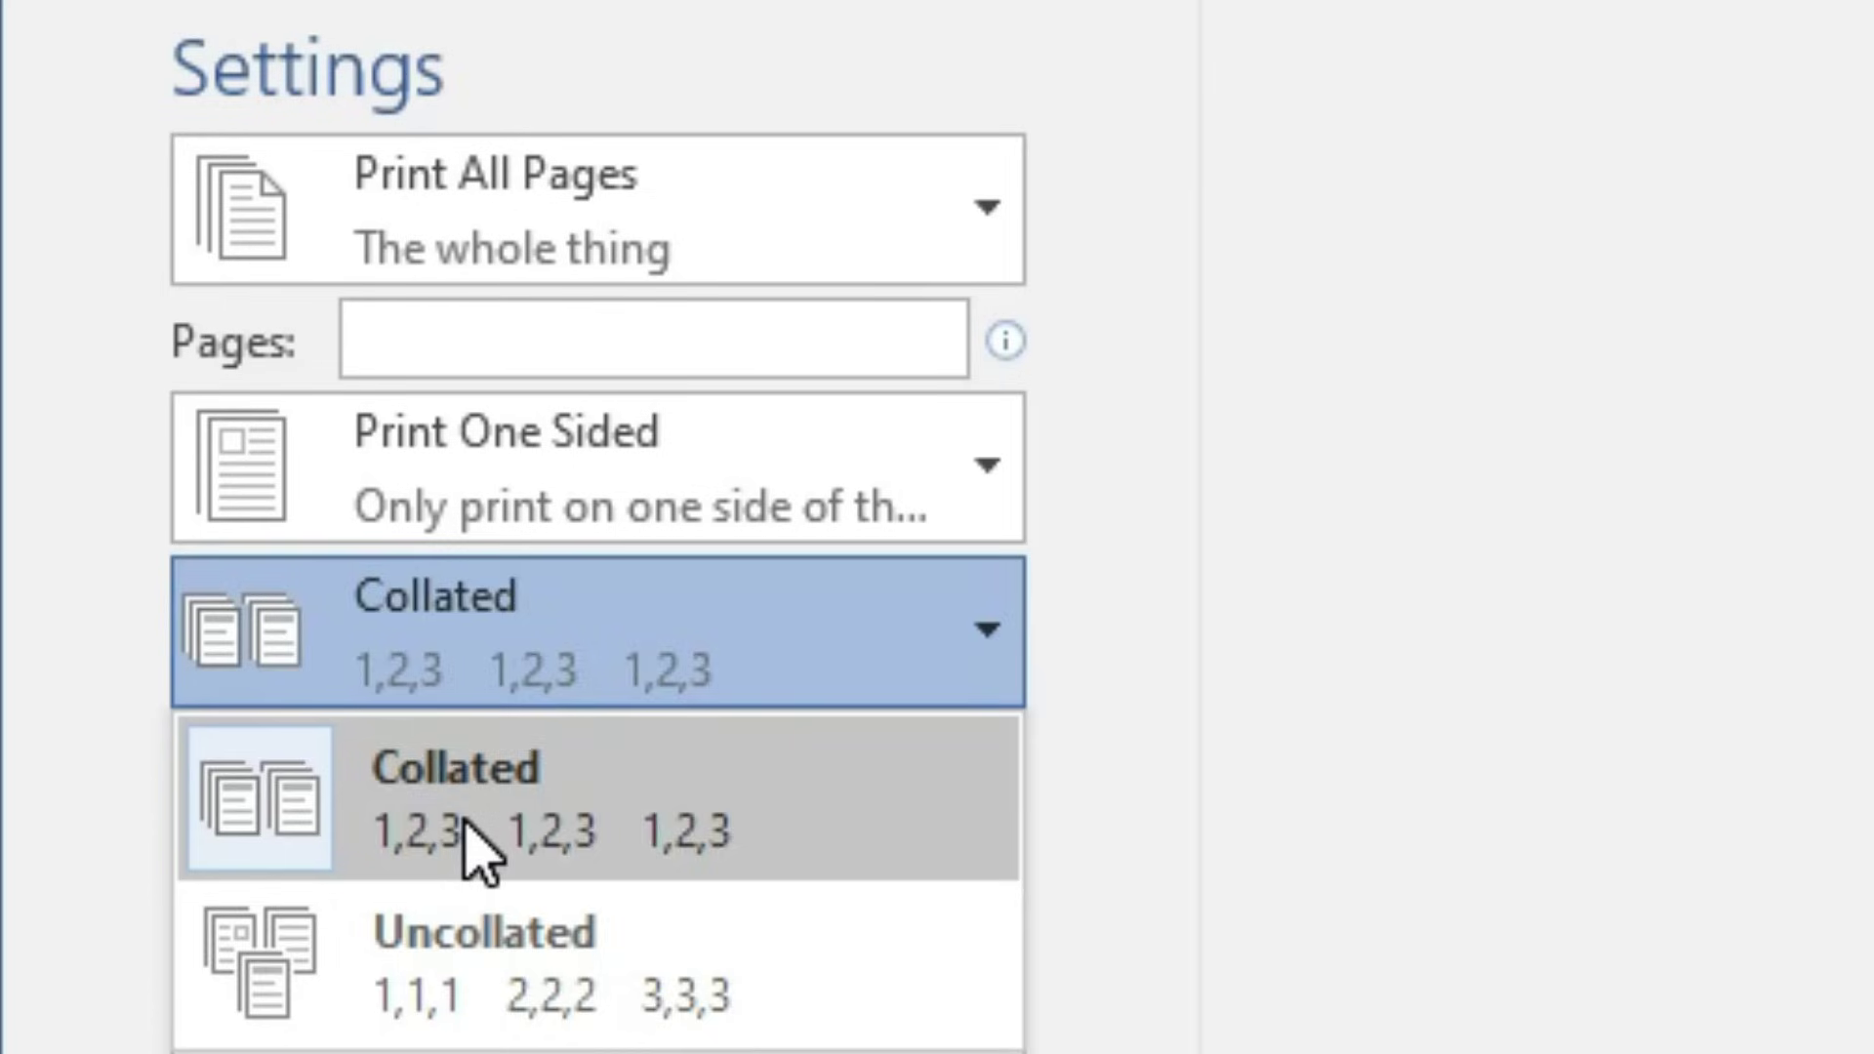
pyautogui.click(468, 834)
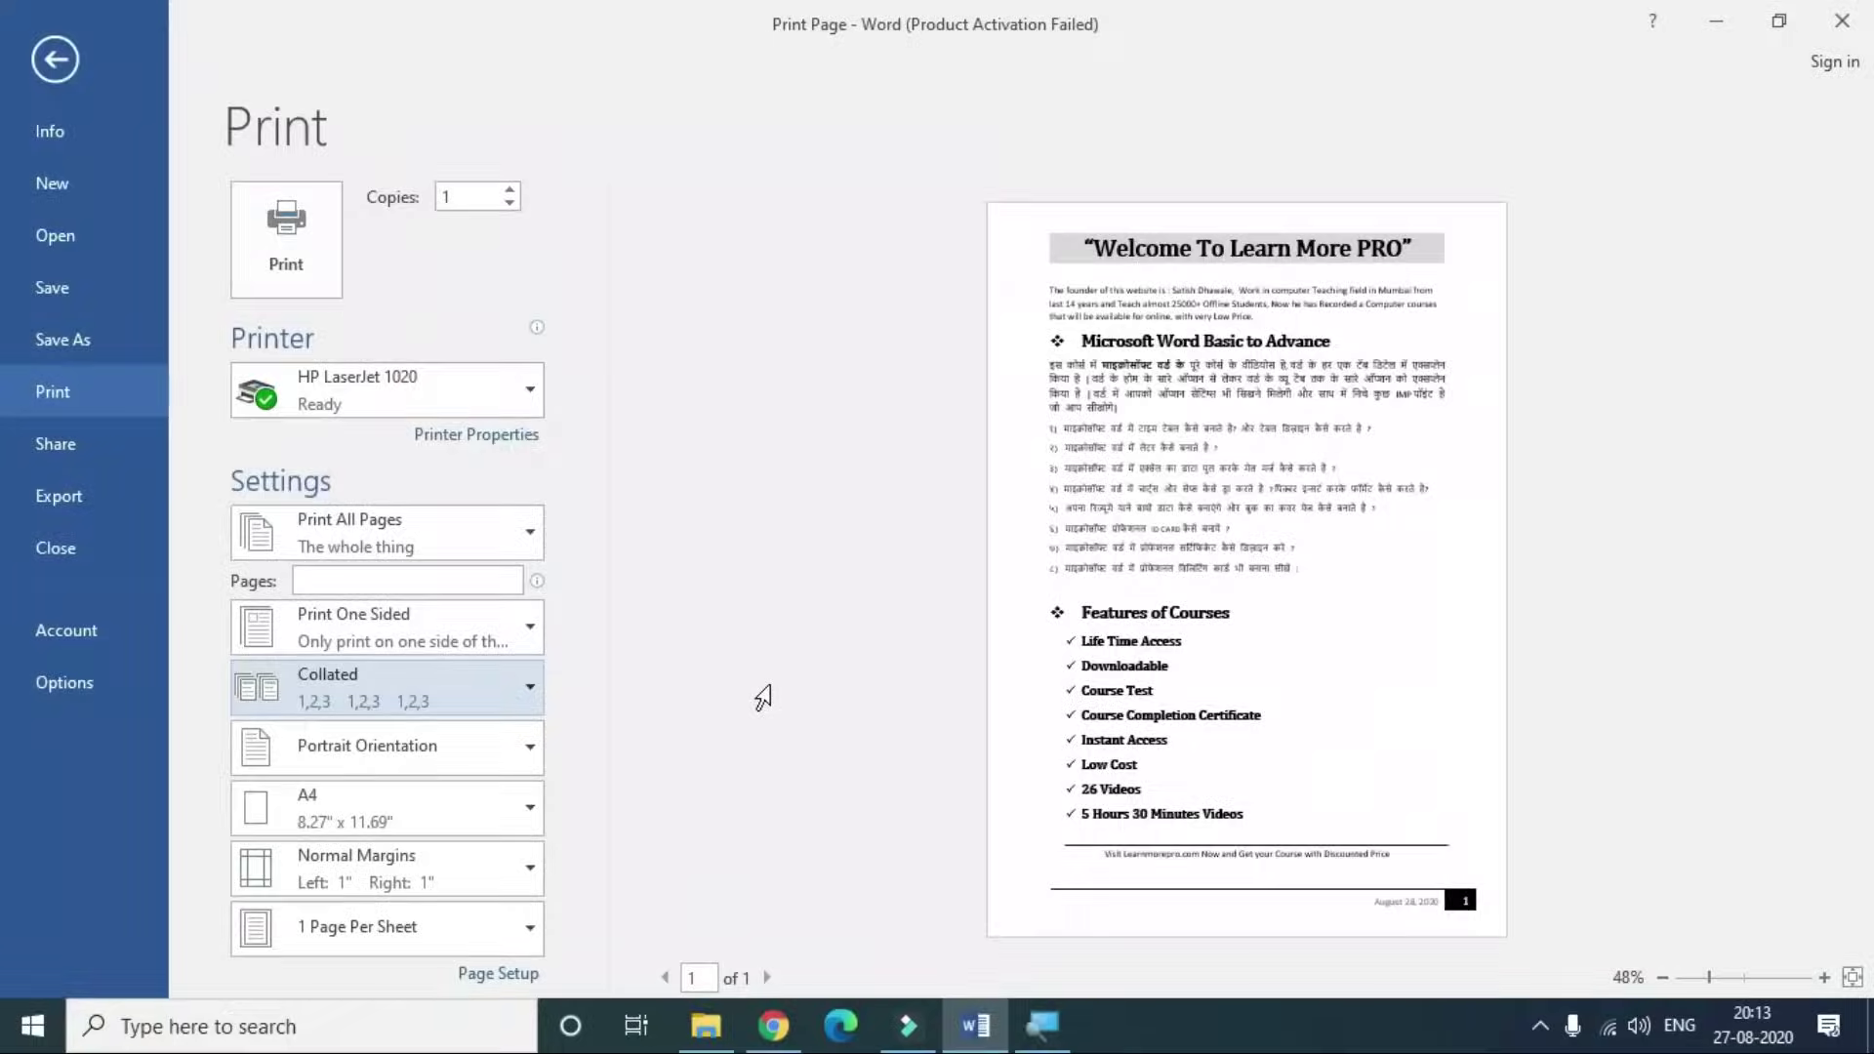
# - Copy the whole flyer and paste duplicates at the document's end, undoing one extra paste
pyautogui.press('Escape')
pyautogui.scroll(-5, 786, 696)
pyautogui.scroll(-3, 787, 696)
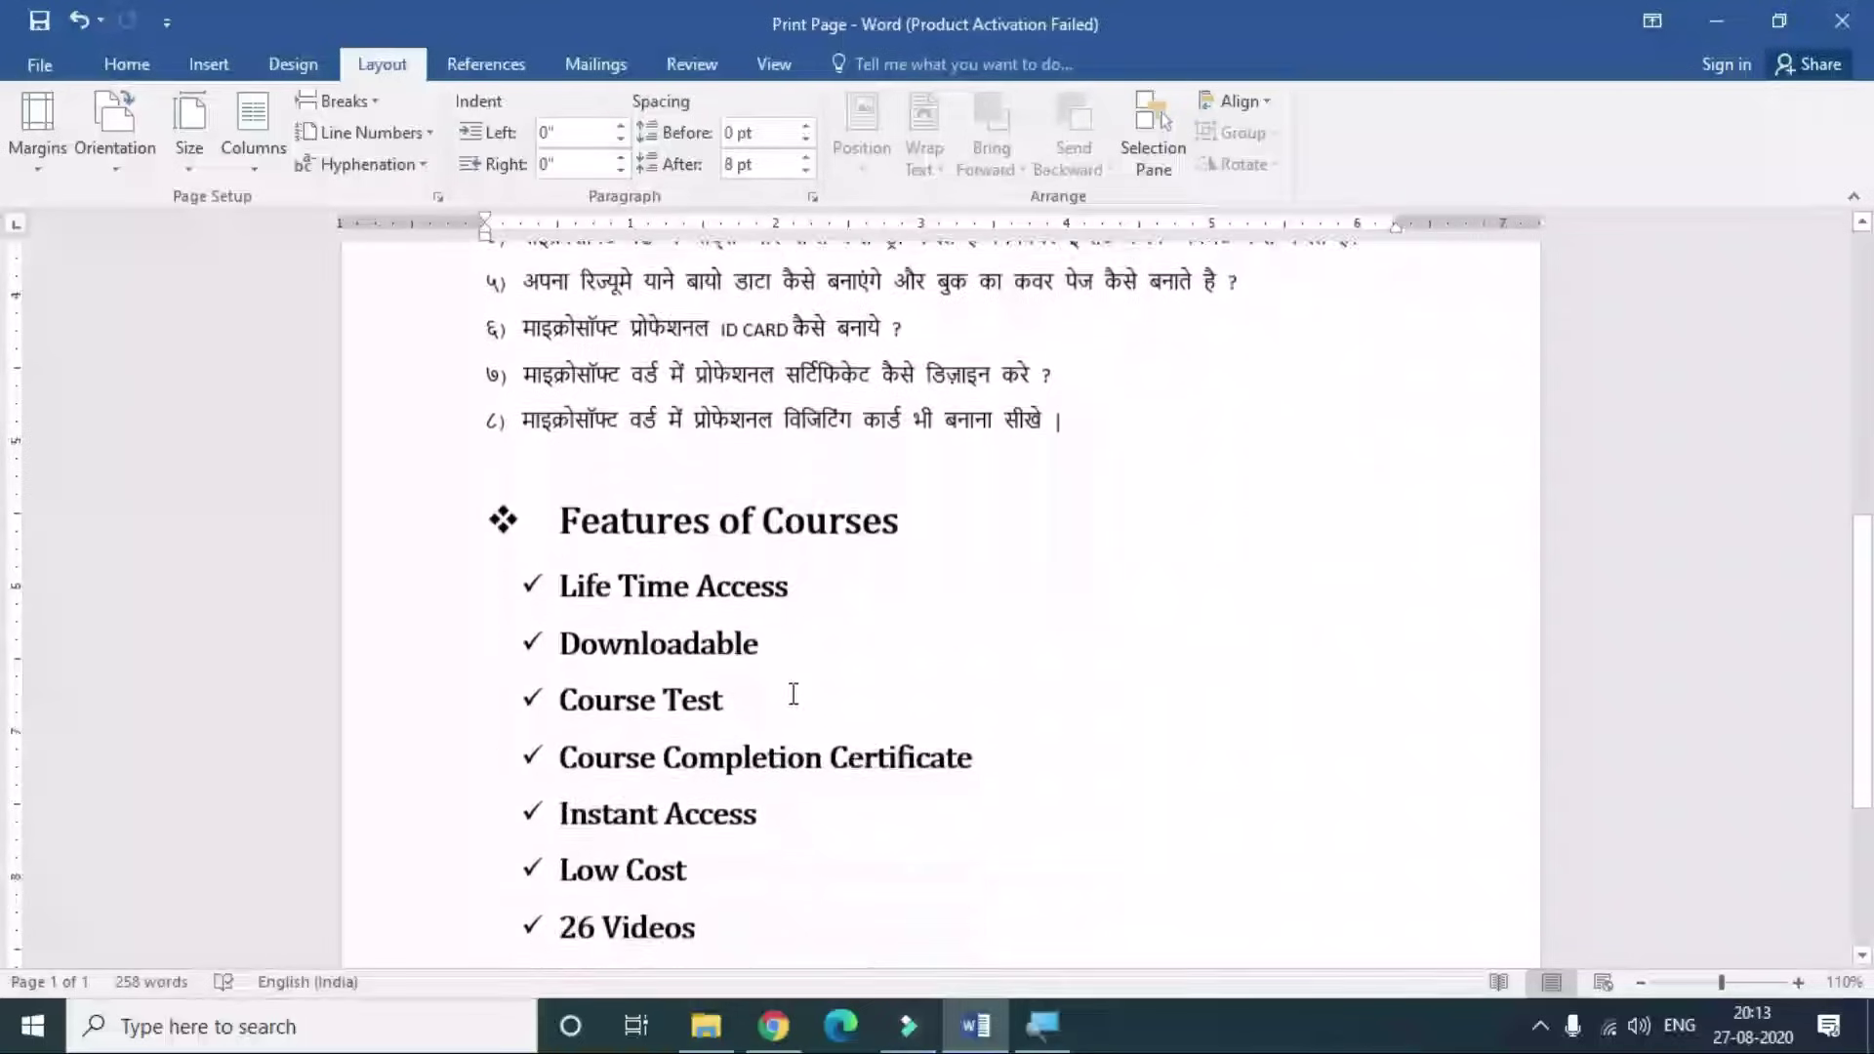
pyautogui.hotkey('ctrl', 'a')
pyautogui.scroll(-3, 797, 700)
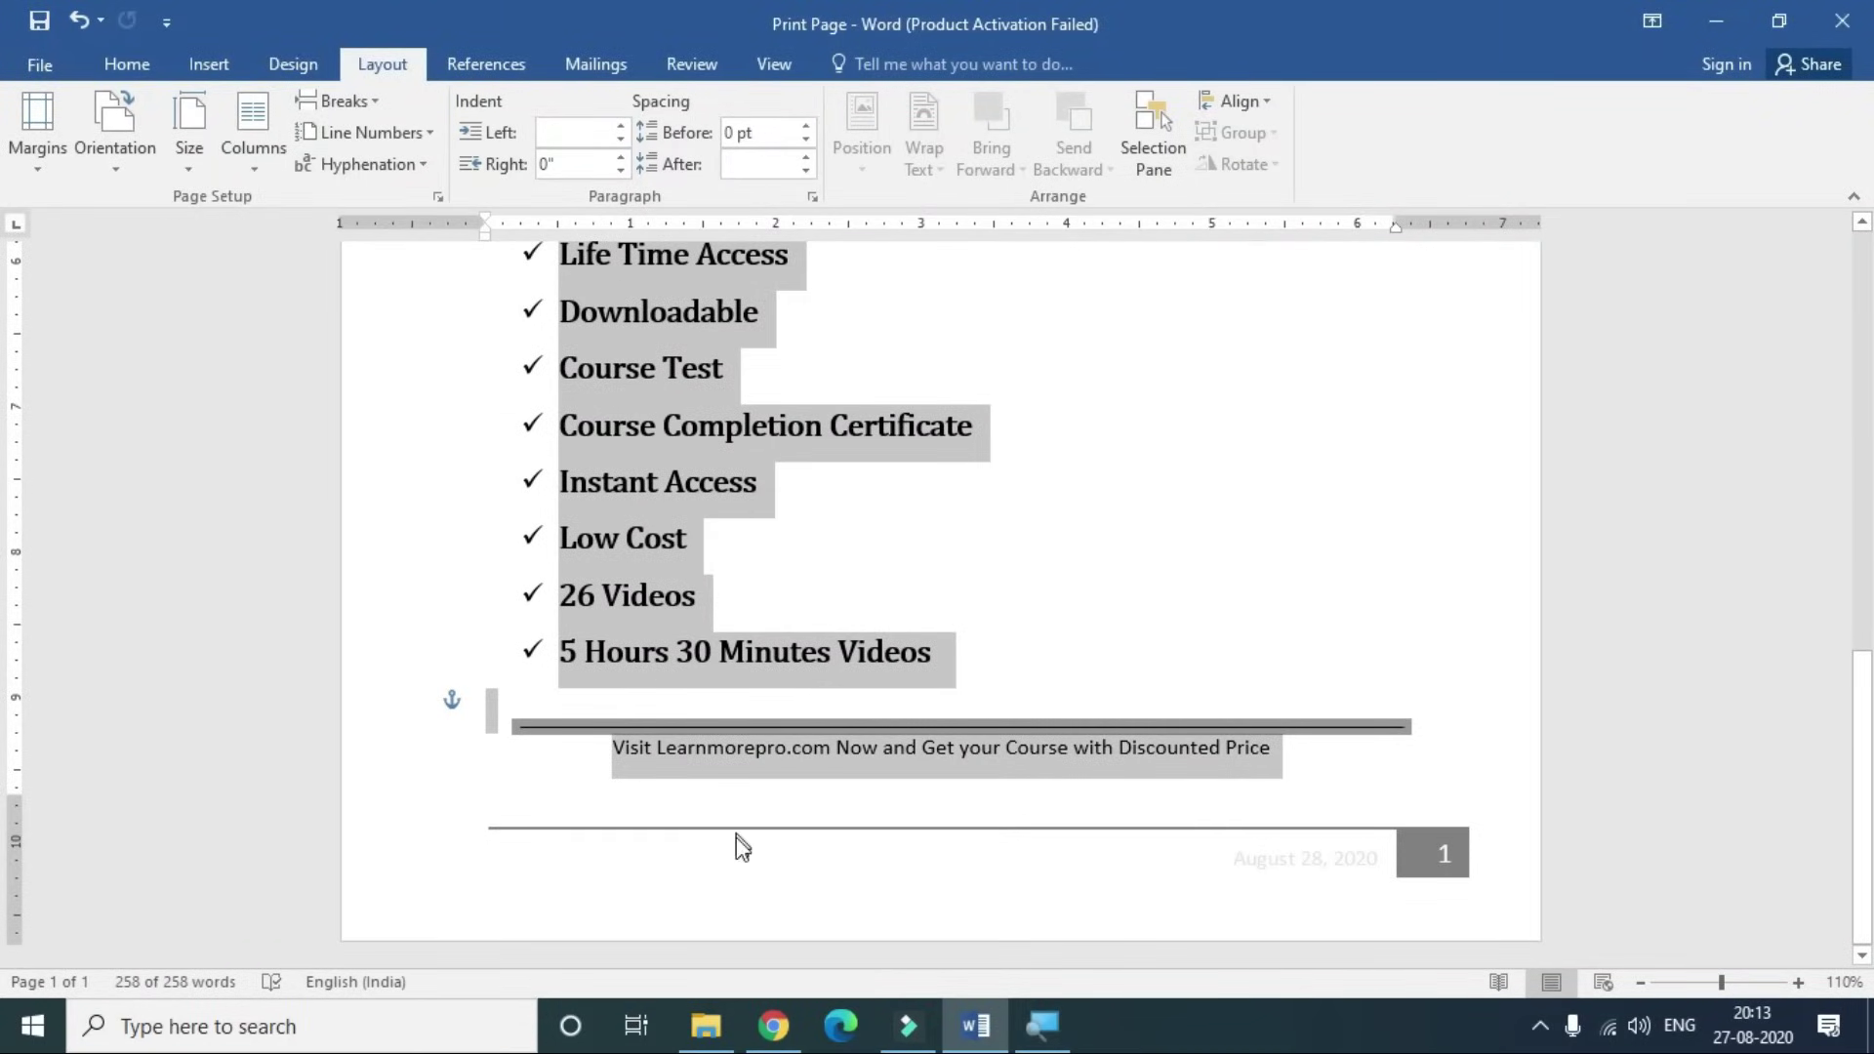
pyautogui.click(901, 798)
pyautogui.hotkey('ctrl', 'v')
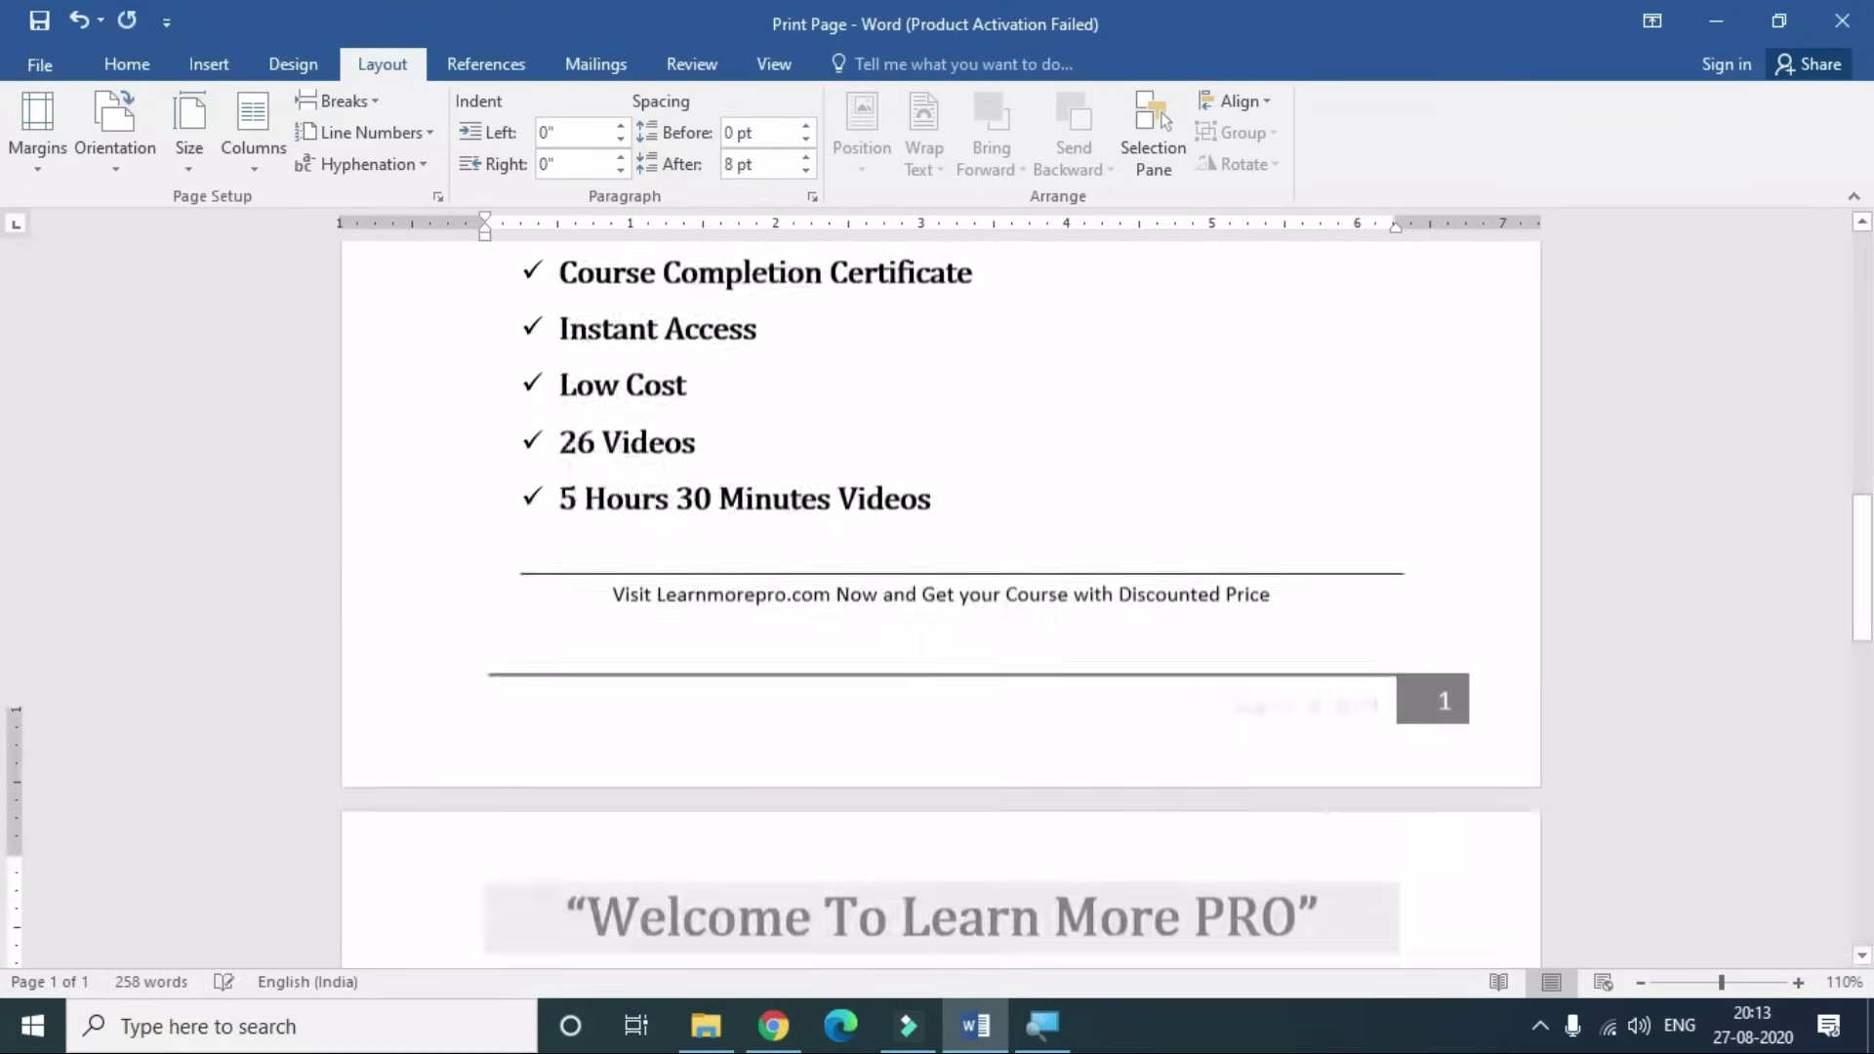
pyautogui.hotkey('ctrl', 'v')
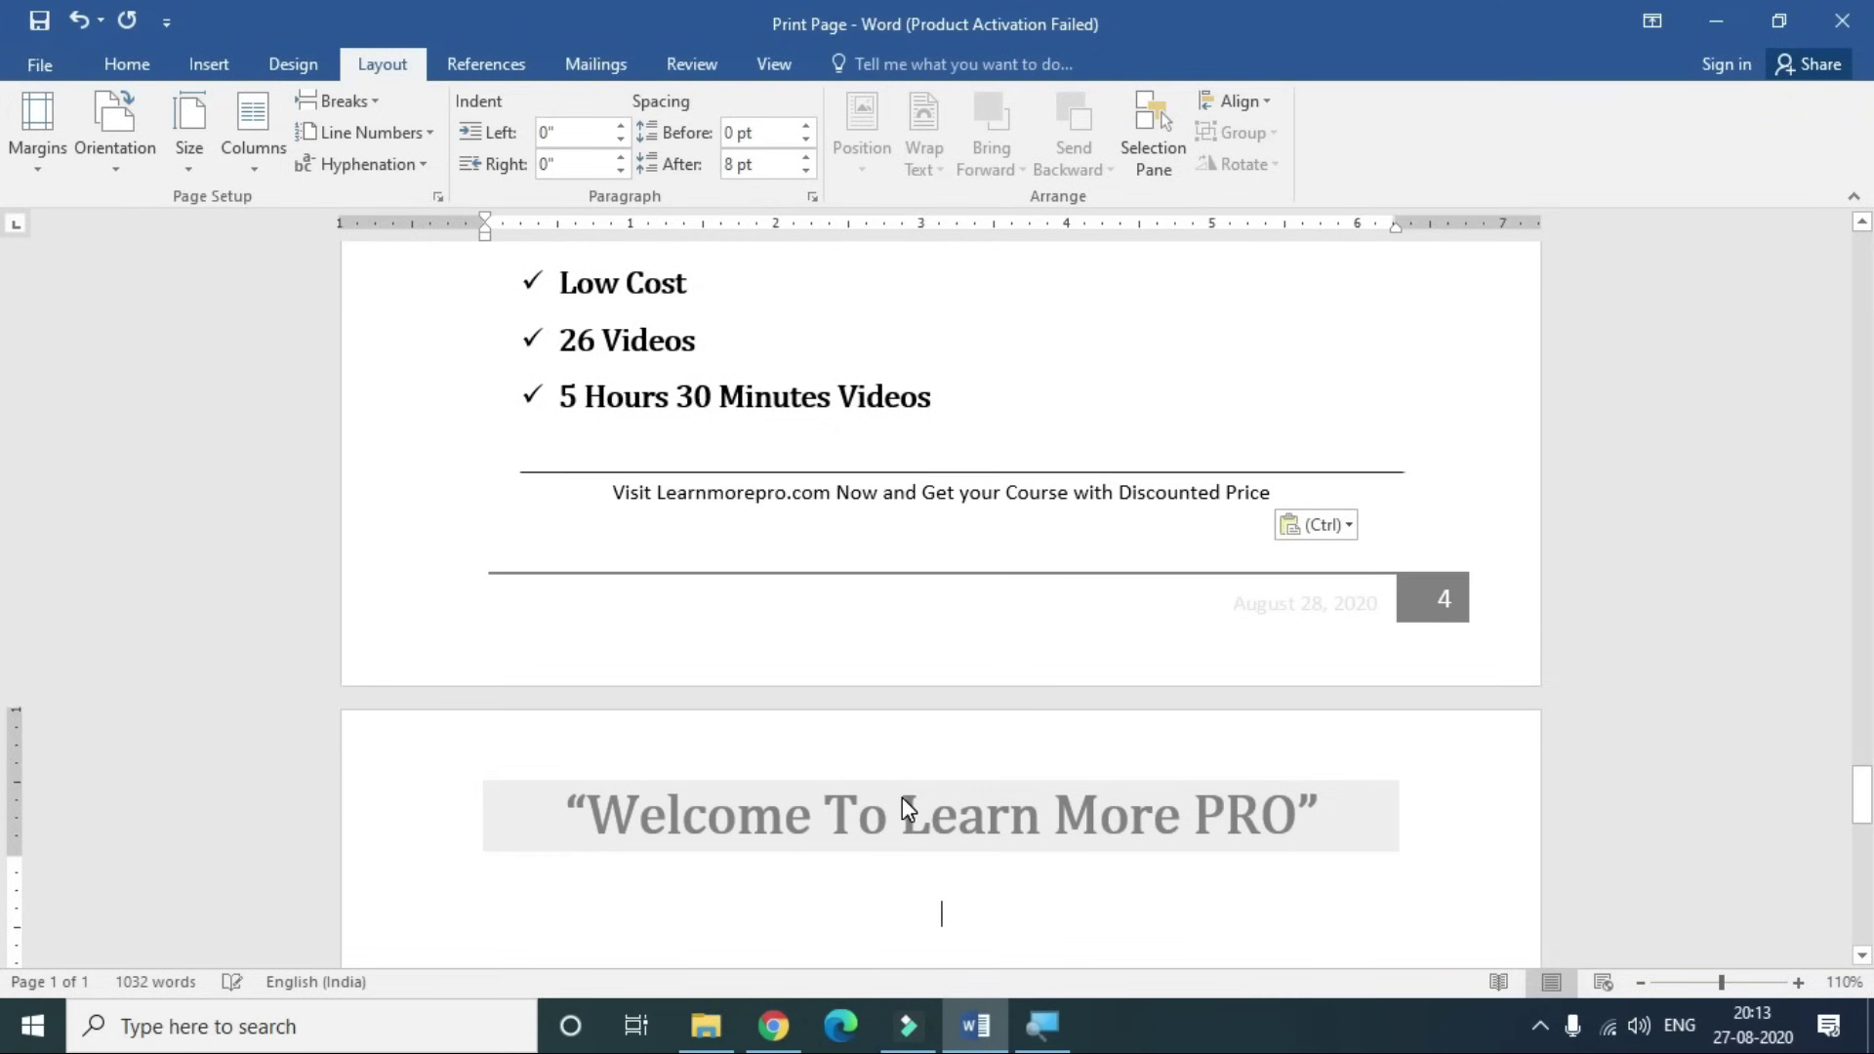
pyautogui.hotkey('ctrl', 'z')
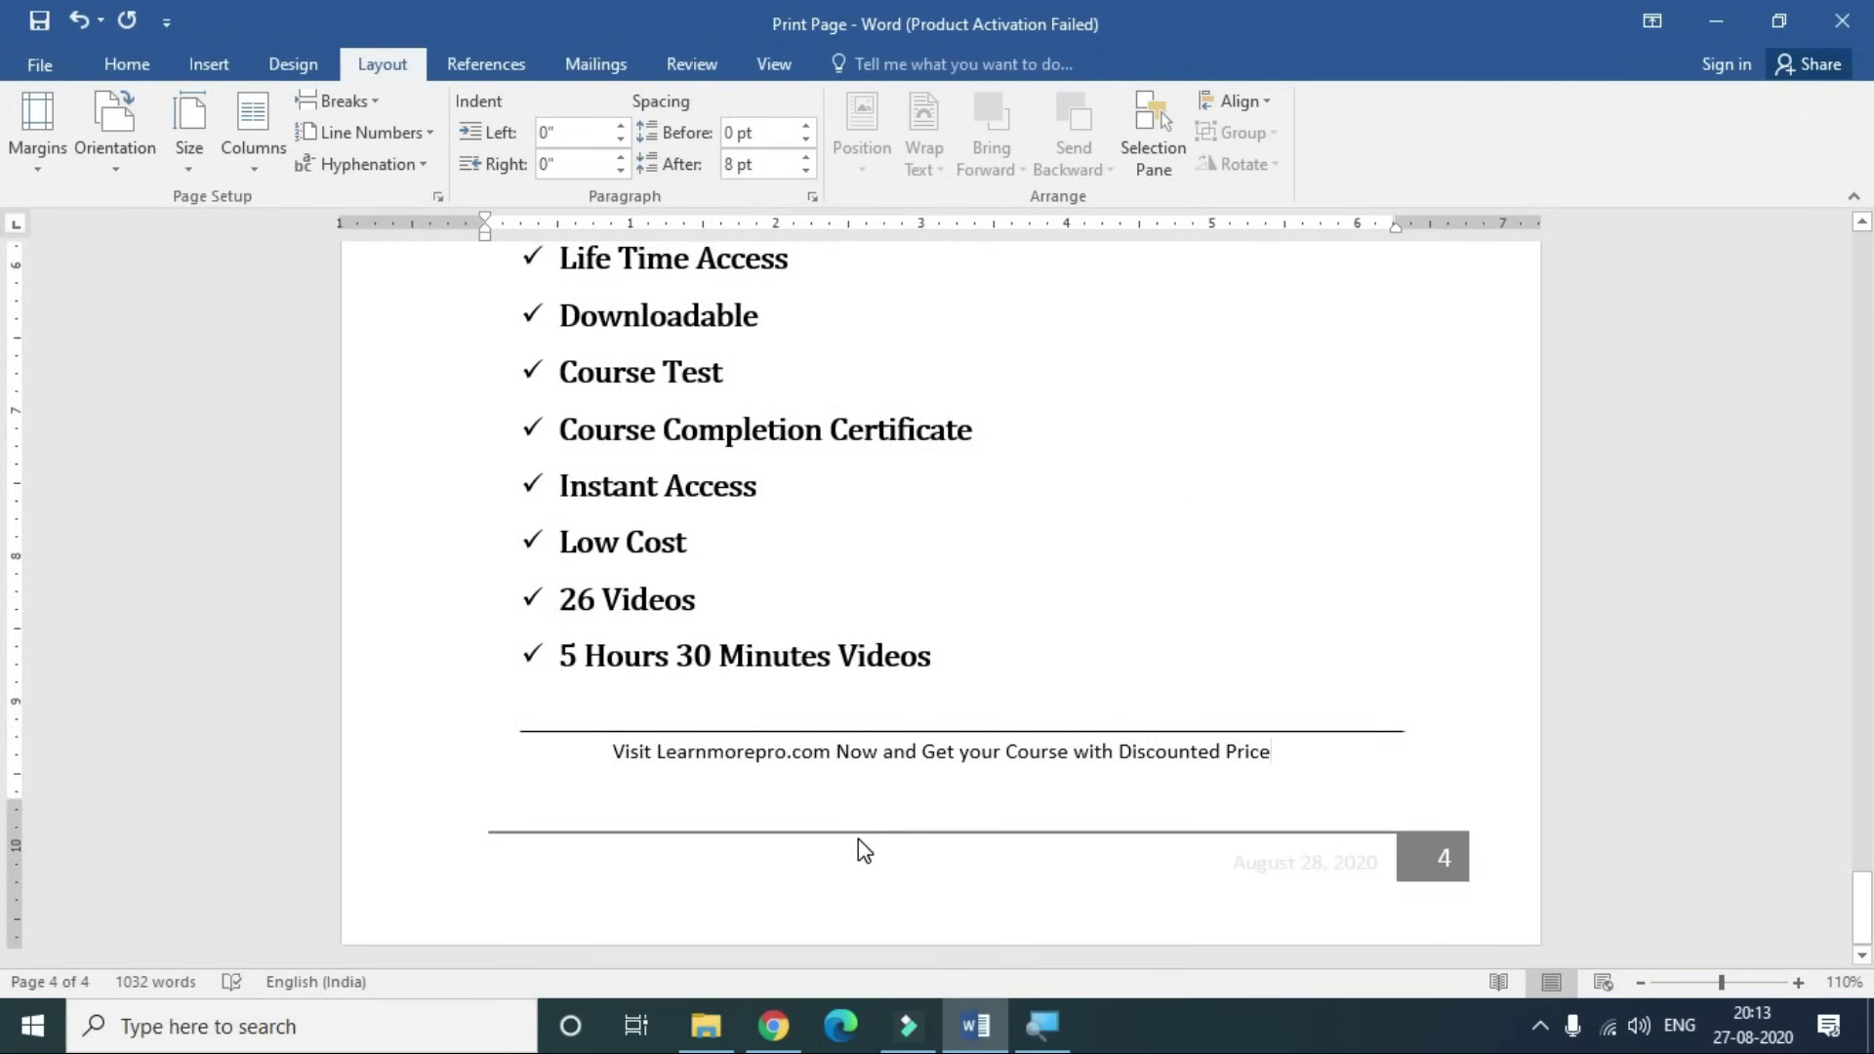
# - Delete the leftover blank fifth page so the document holds four flyer copies
pyautogui.scroll(-5, 967, 781)
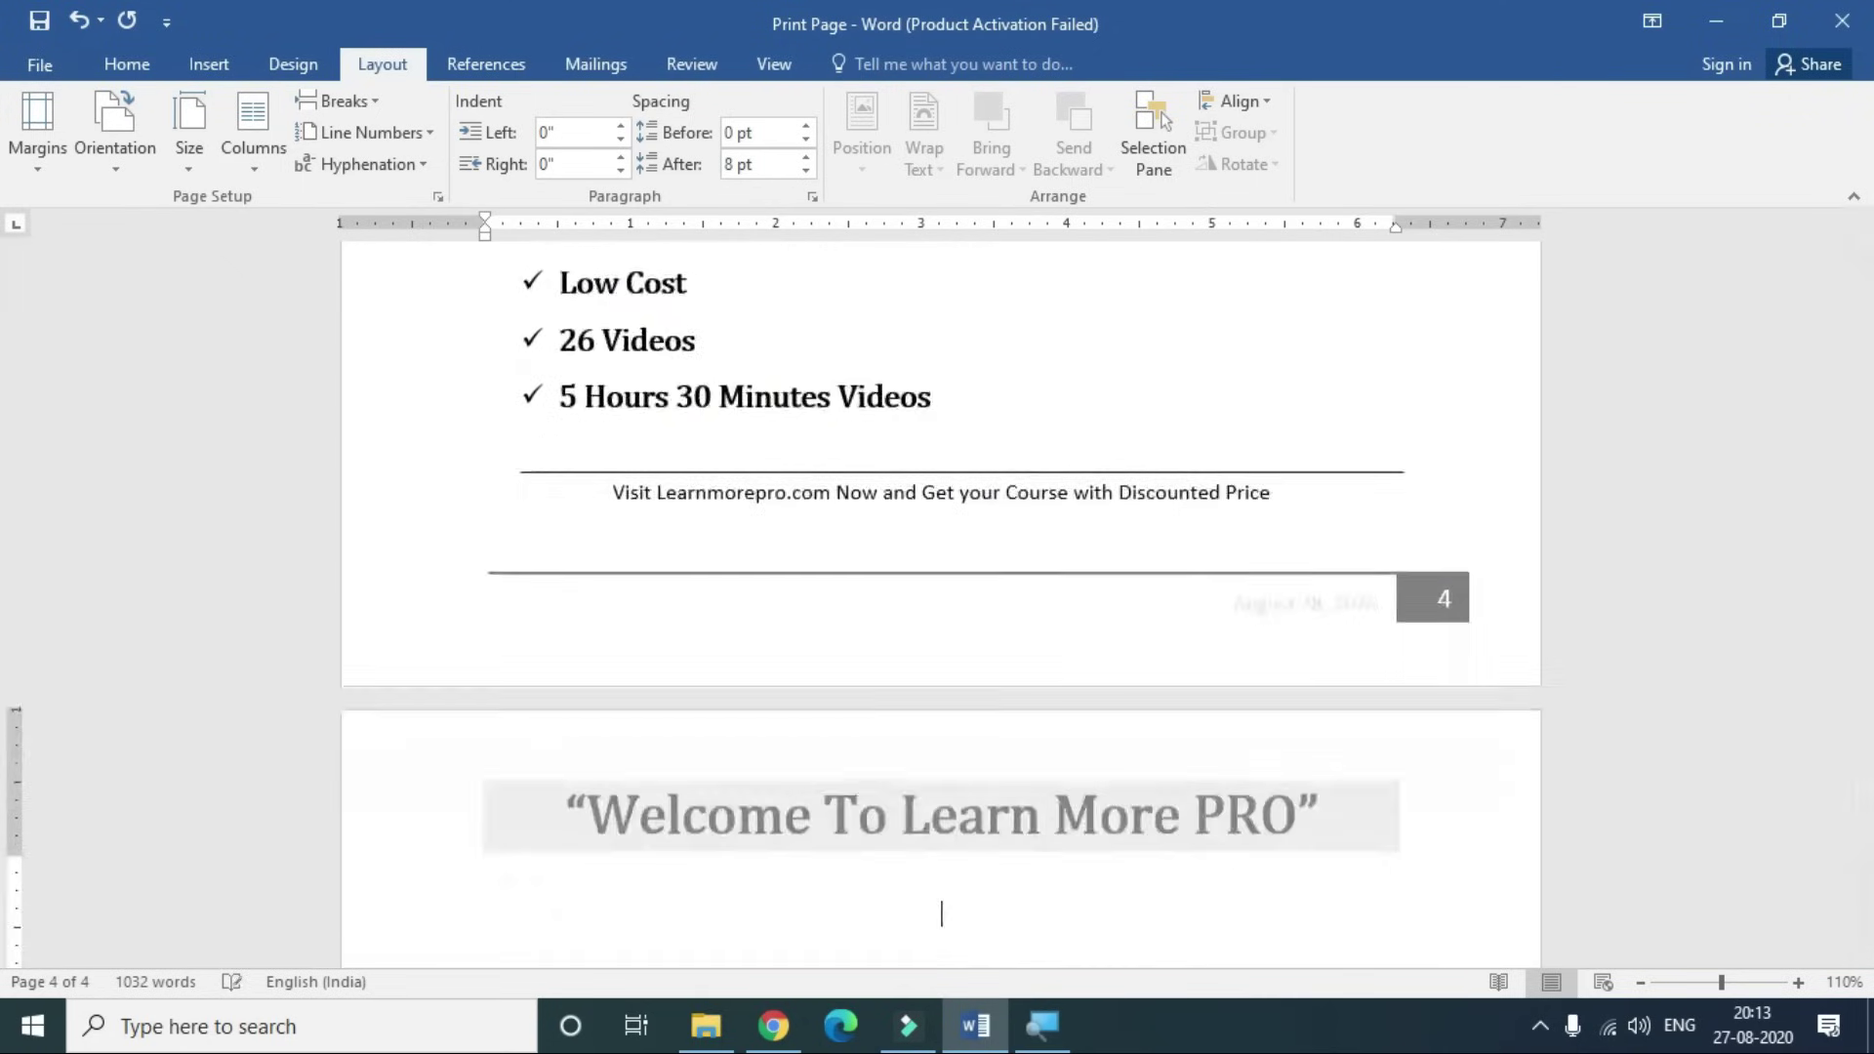
pyautogui.scroll(-4, 1018, 737)
pyautogui.scroll(-3, 1108, 857)
pyautogui.scroll(2, 1124, 922)
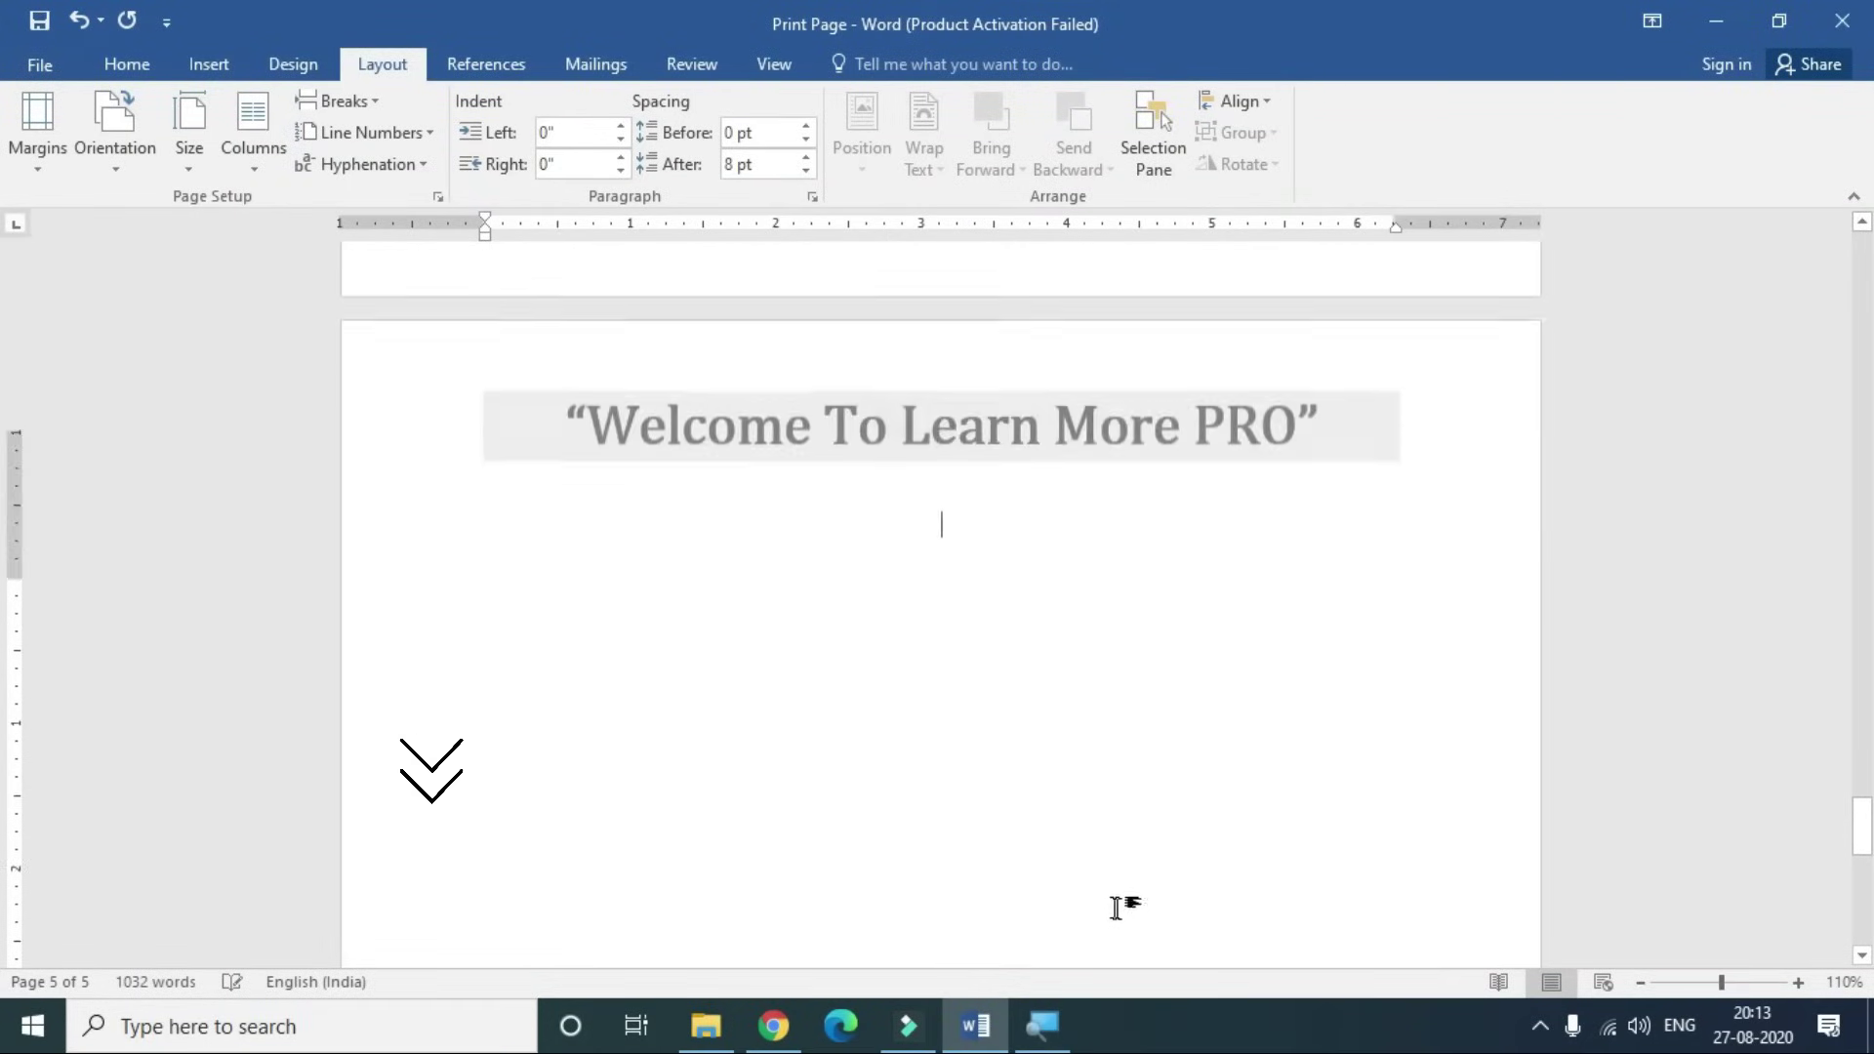
pyautogui.scroll(2, 1130, 918)
pyautogui.scroll(1, 1137, 912)
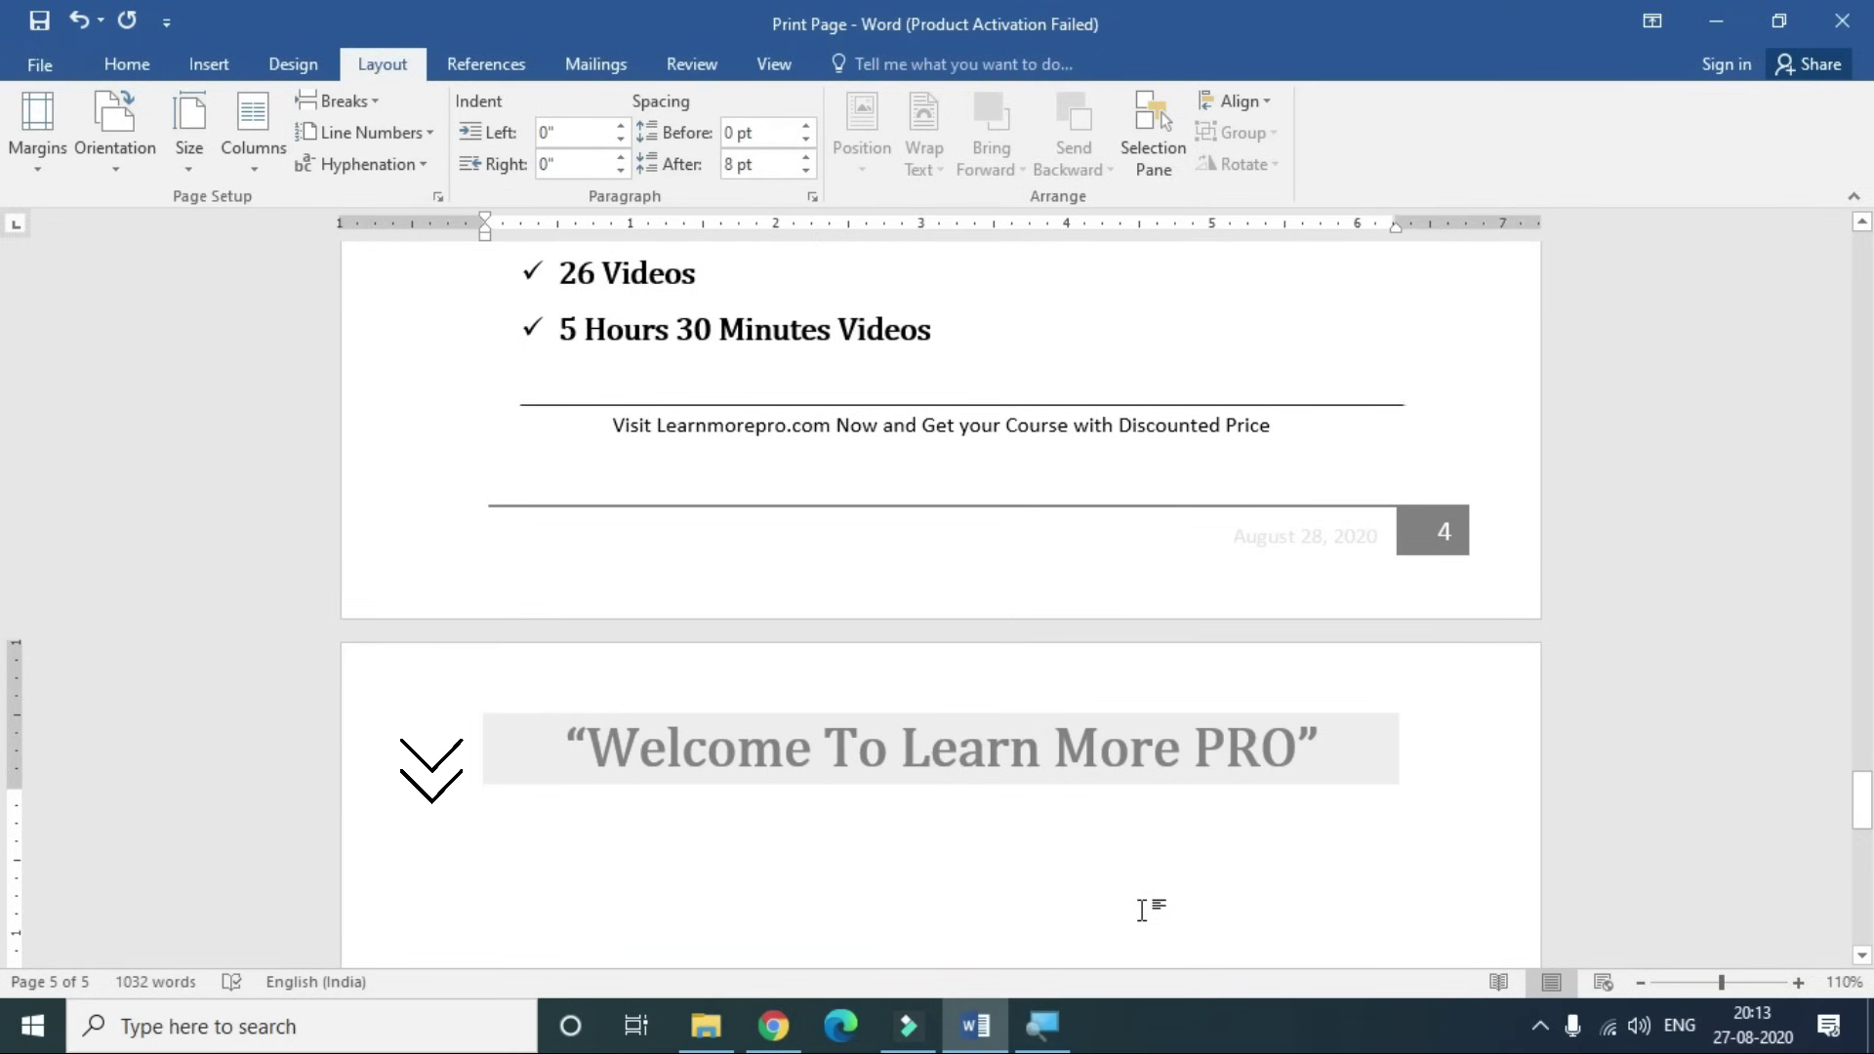
pyautogui.hotkey('ctrl', 'z')
pyautogui.hotkey('ctrl', 'z')
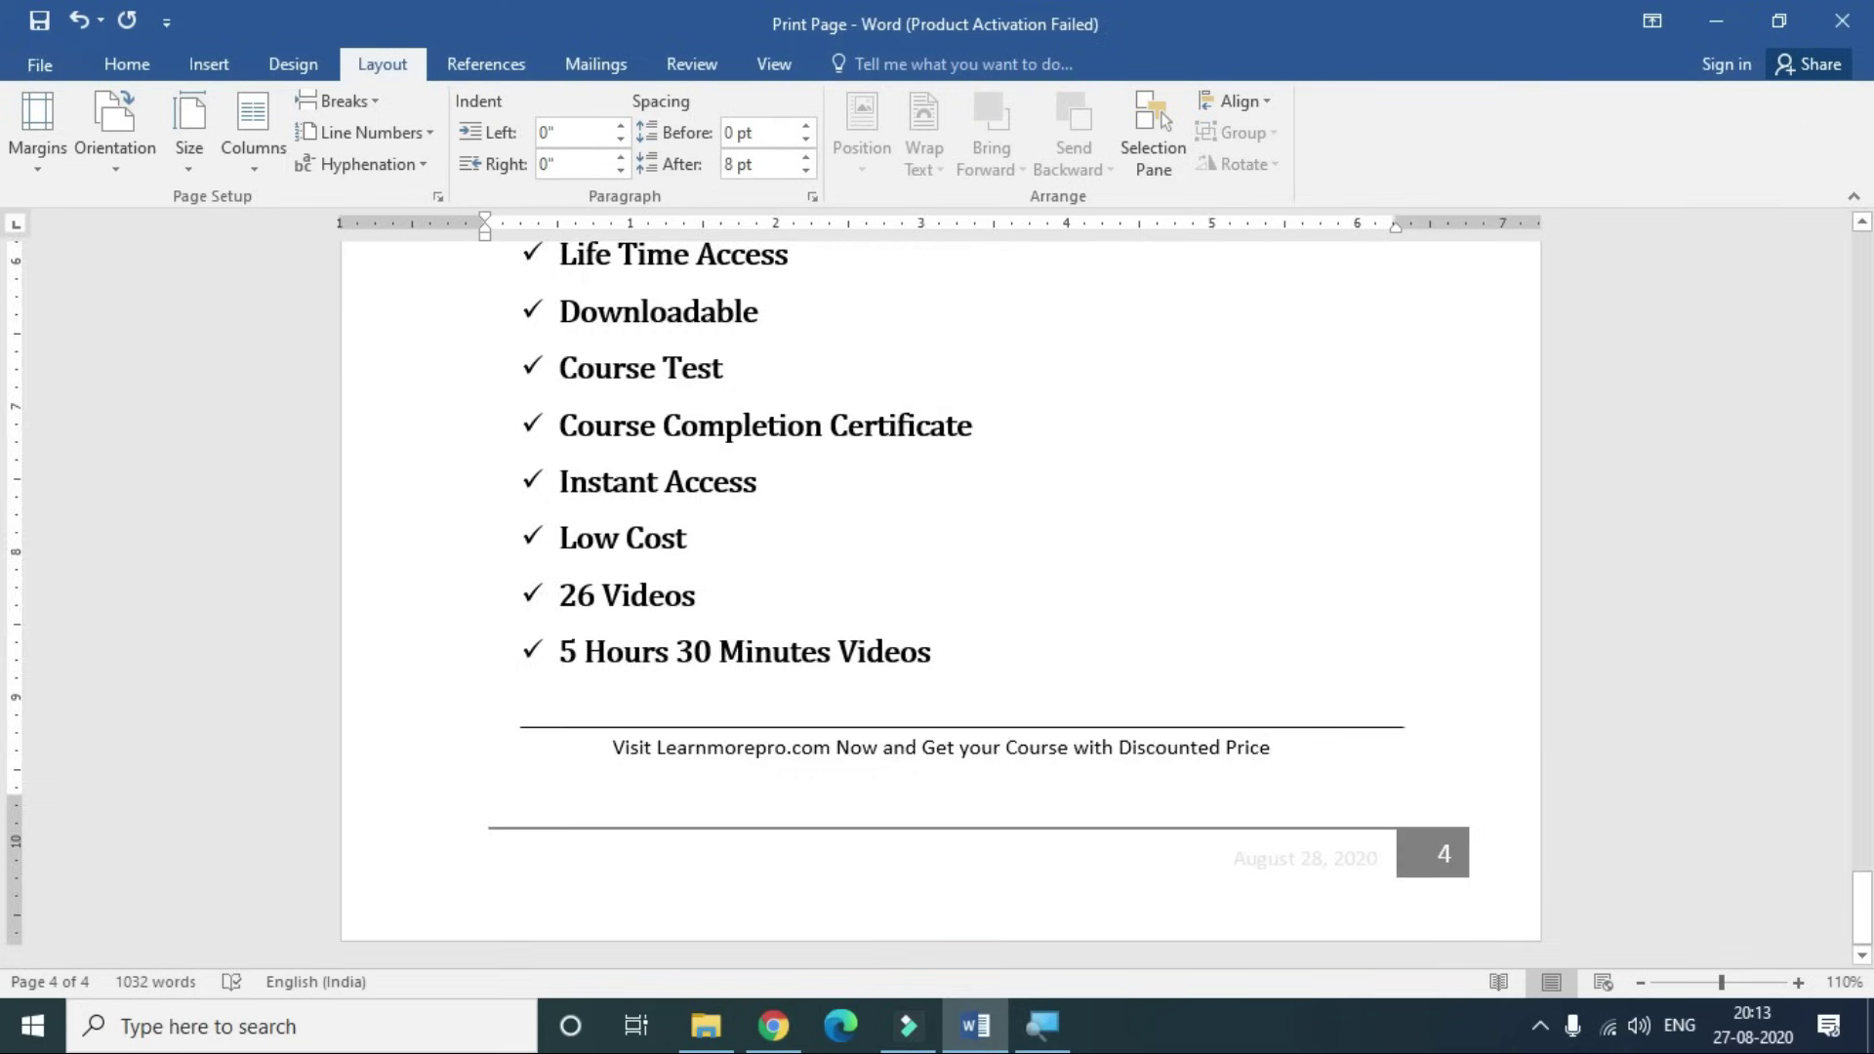
pyautogui.hotkey('ctrl', 'Return')
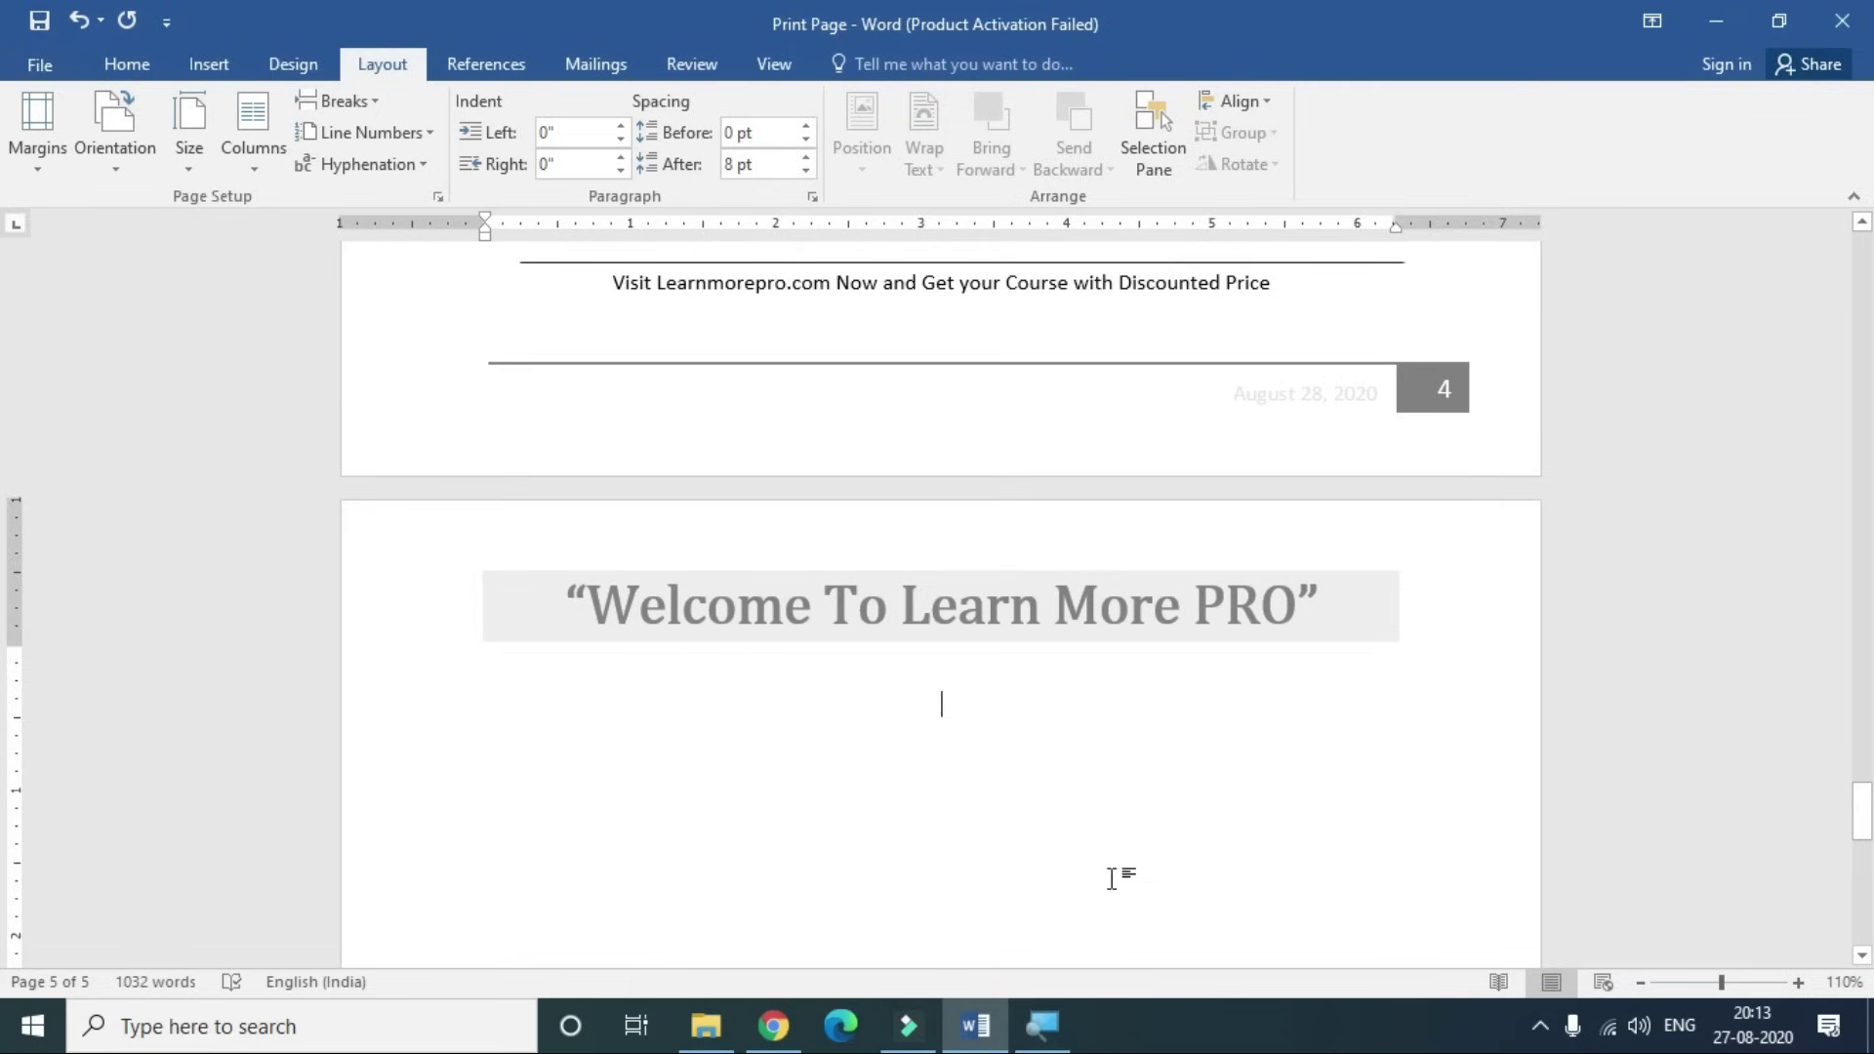
pyautogui.press('BackSpace')
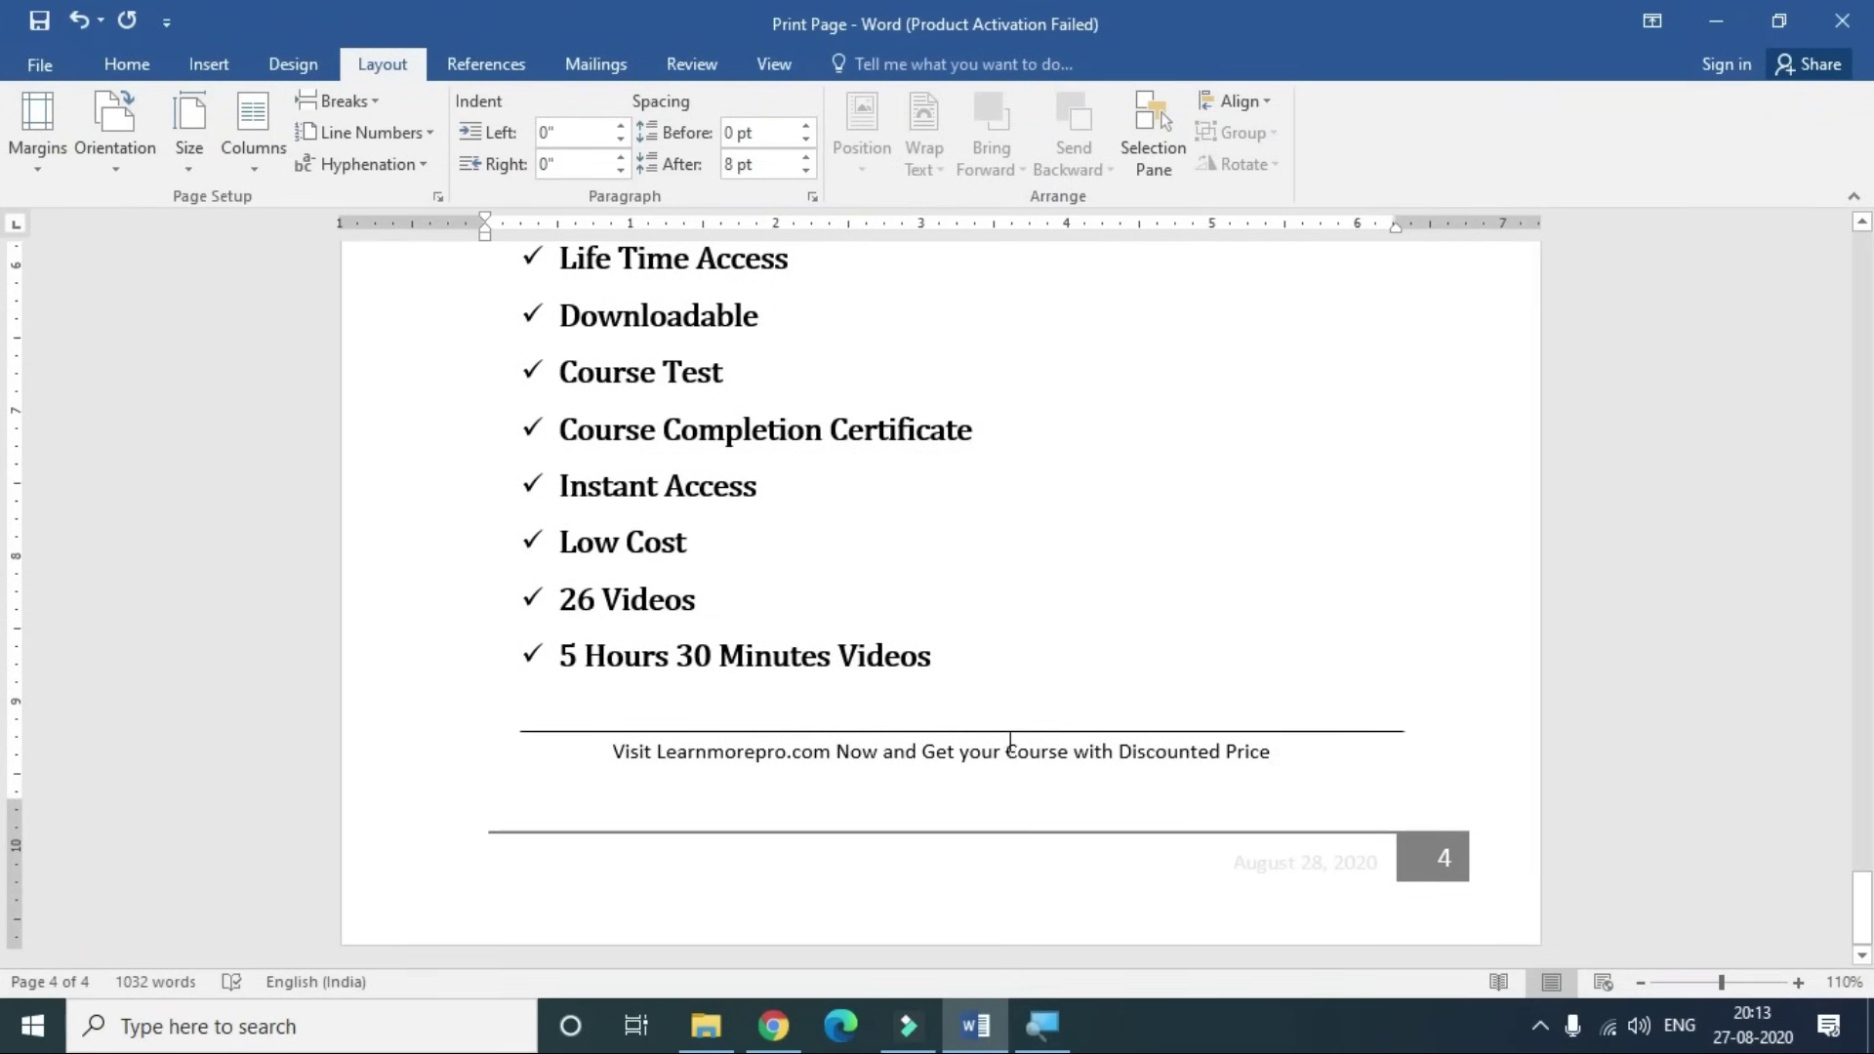
# - Return to the top and open the Print preview showing 4 pages
pyautogui.scroll(3, 1322, 761)
pyautogui.scroll(5, 1322, 761)
pyautogui.scroll(5, 1257, 771)
pyautogui.scroll(6, 1261, 761)
pyautogui.scroll(8, 1261, 761)
pyautogui.scroll(-4, 1171, 746)
pyautogui.hotkey('ctrl', 'p')
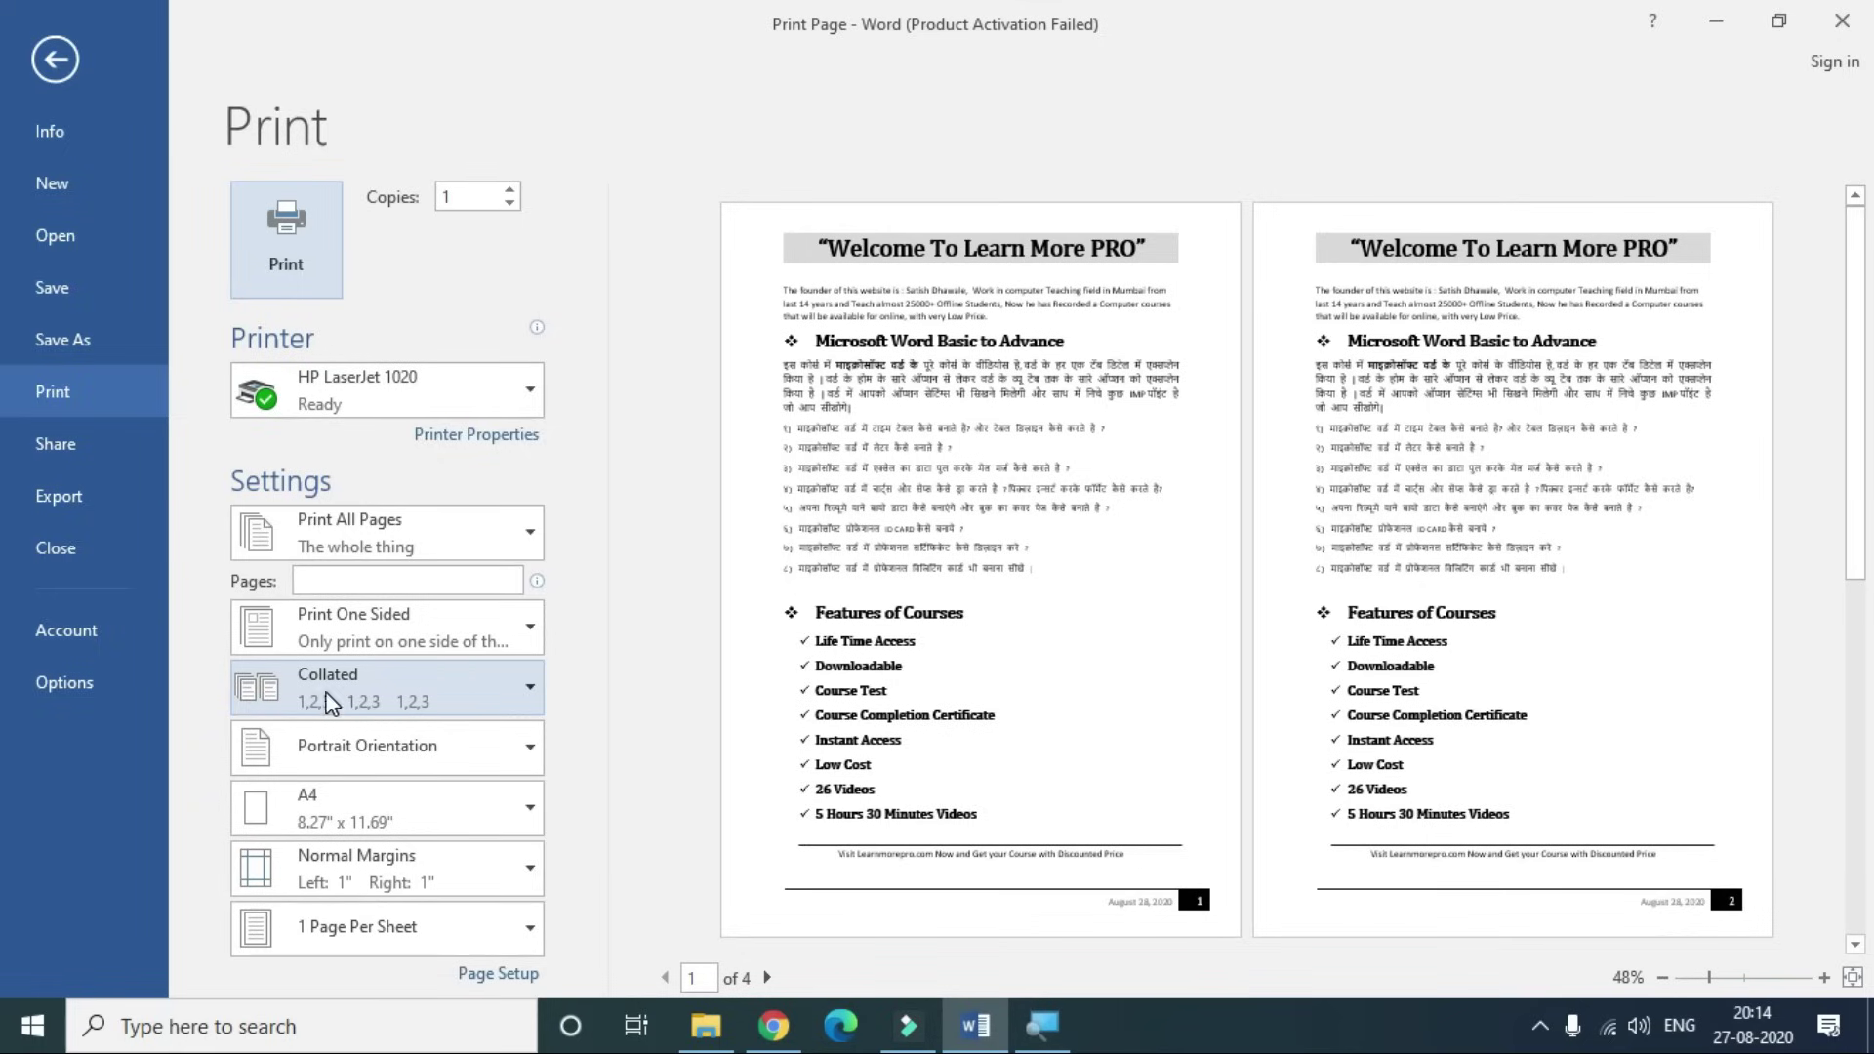
# - Raise the copy count to 5 and switch collation to Uncollated
pyautogui.click(508, 190)
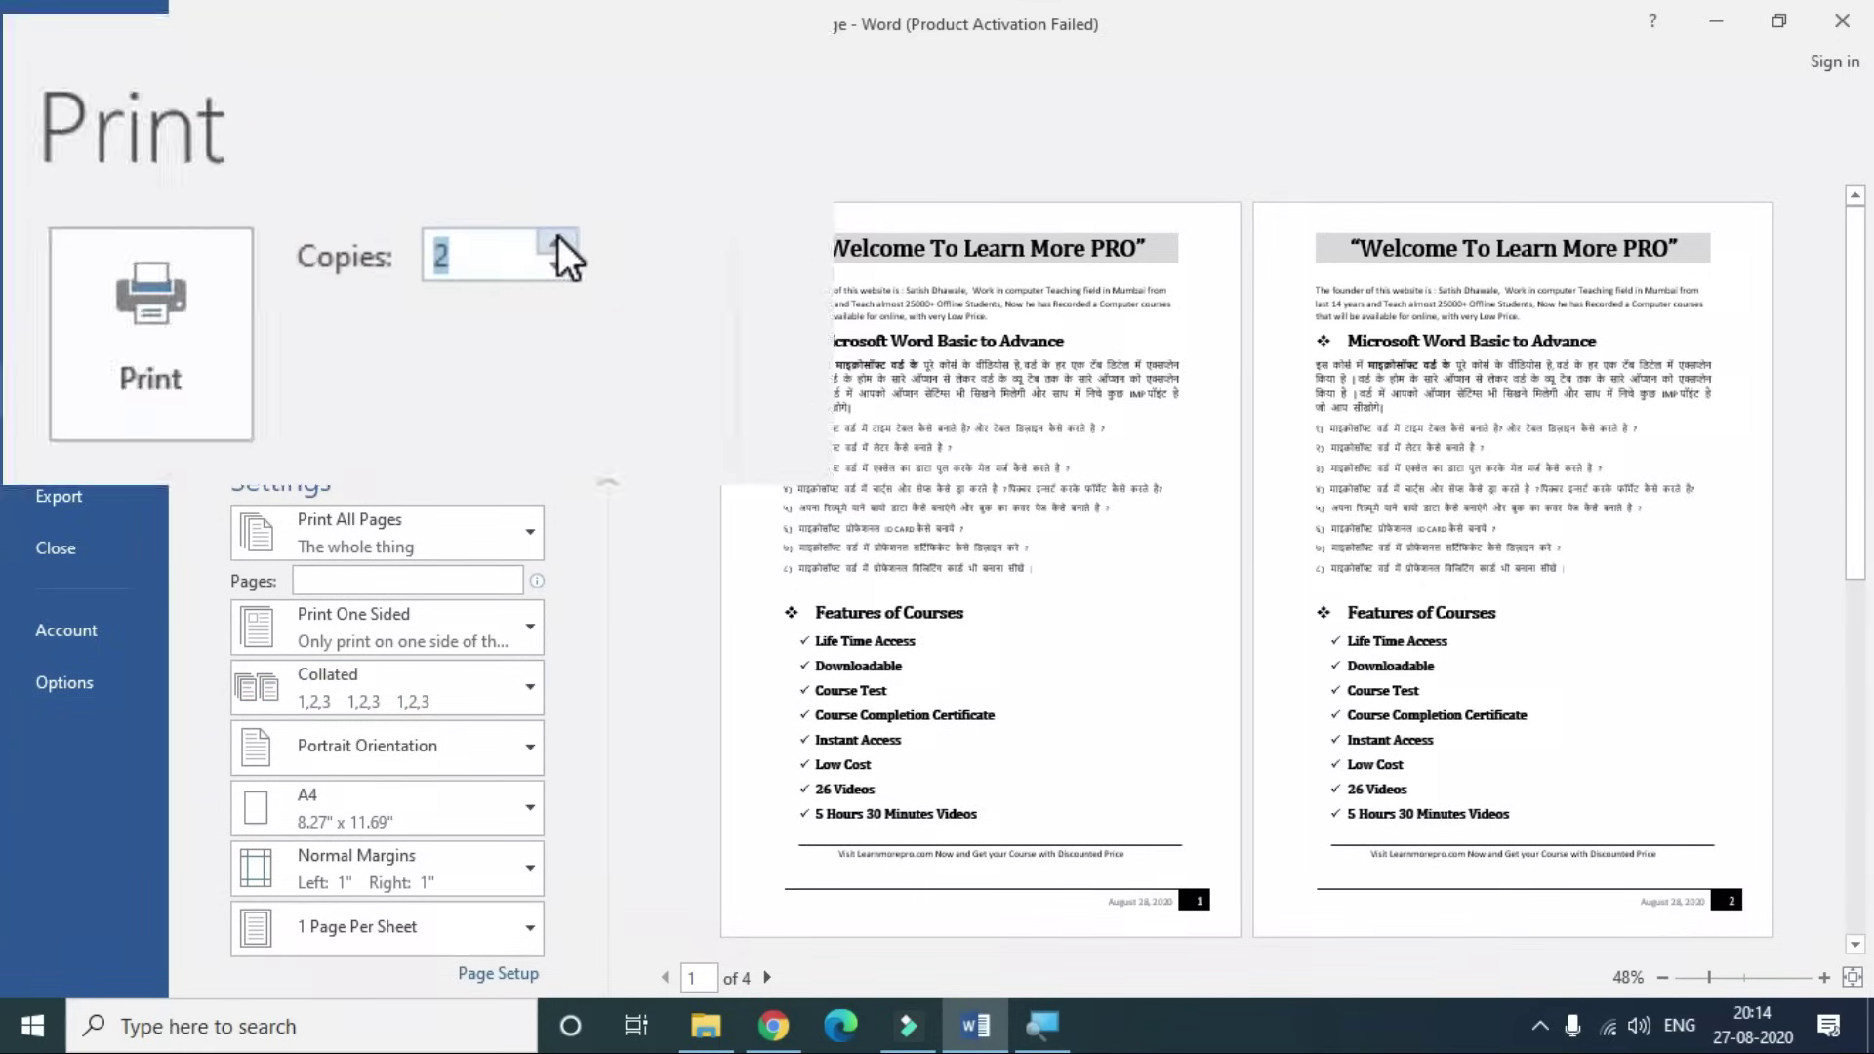
pyautogui.click(554, 239)
pyautogui.click(554, 239)
pyautogui.click(554, 239)
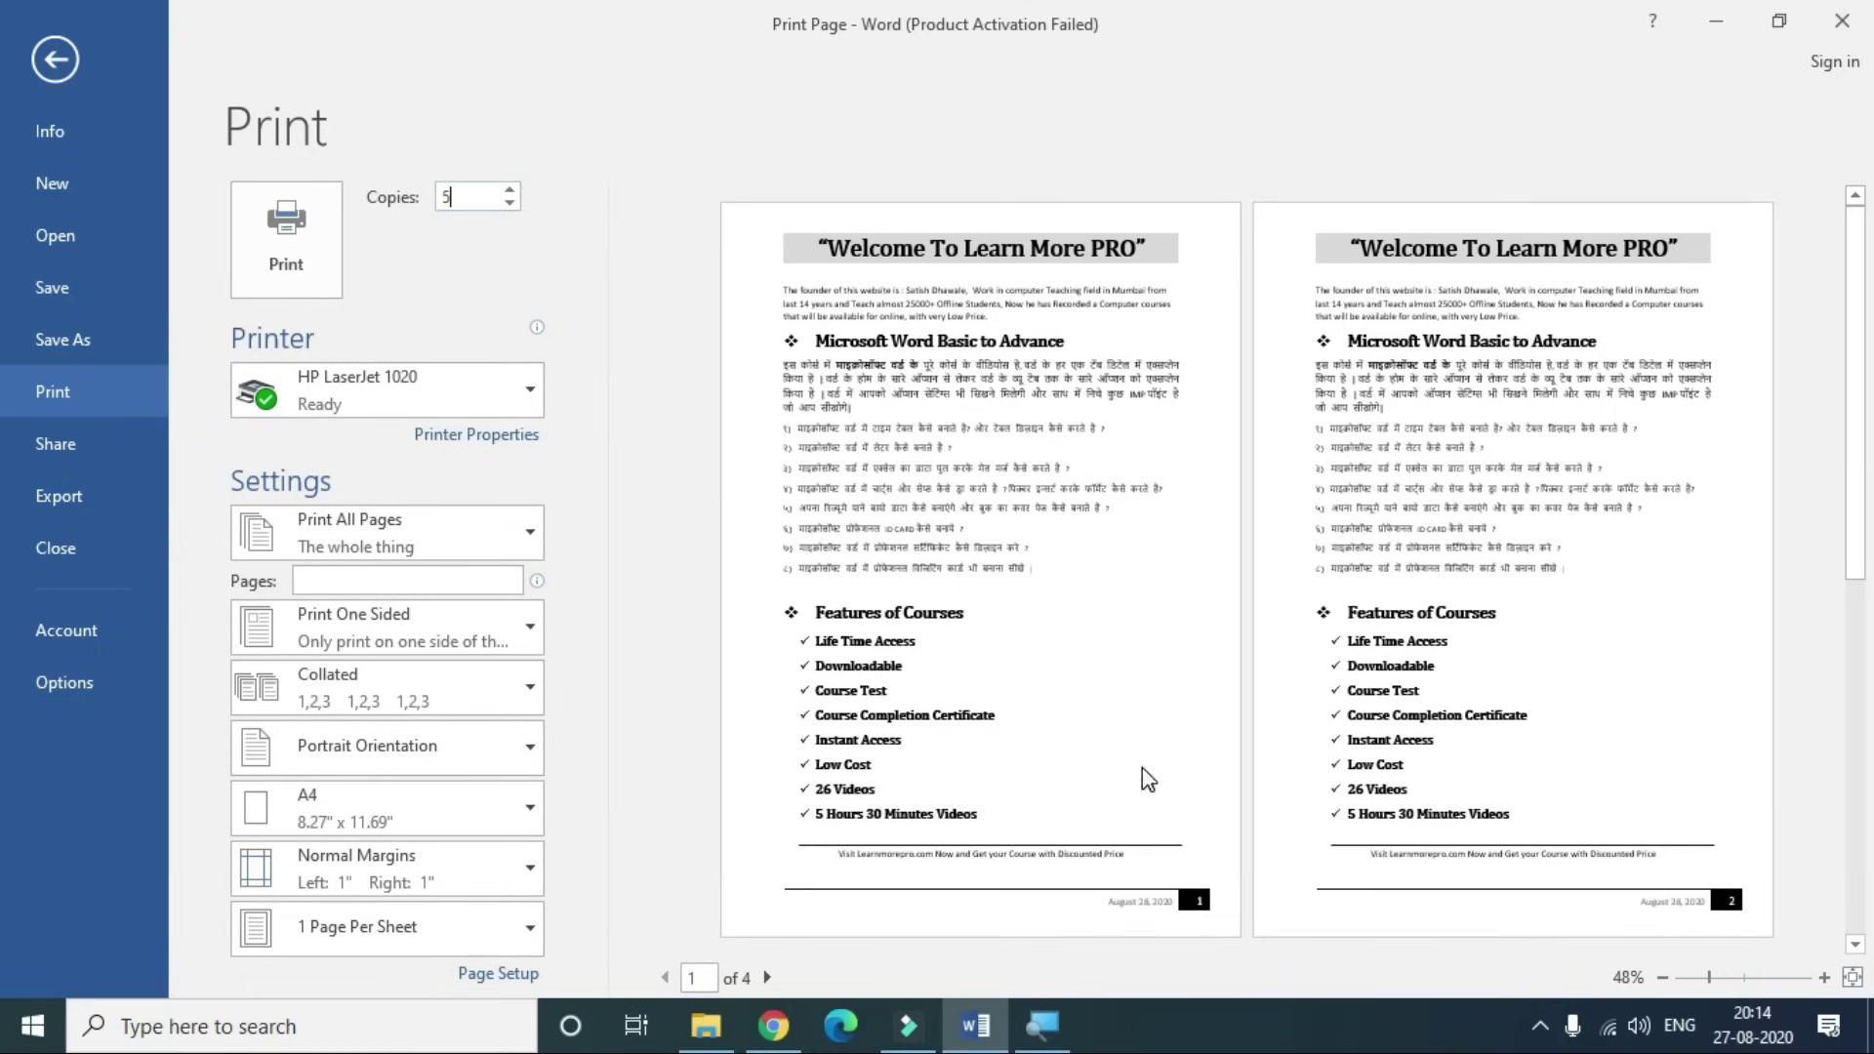
pyautogui.click(460, 704)
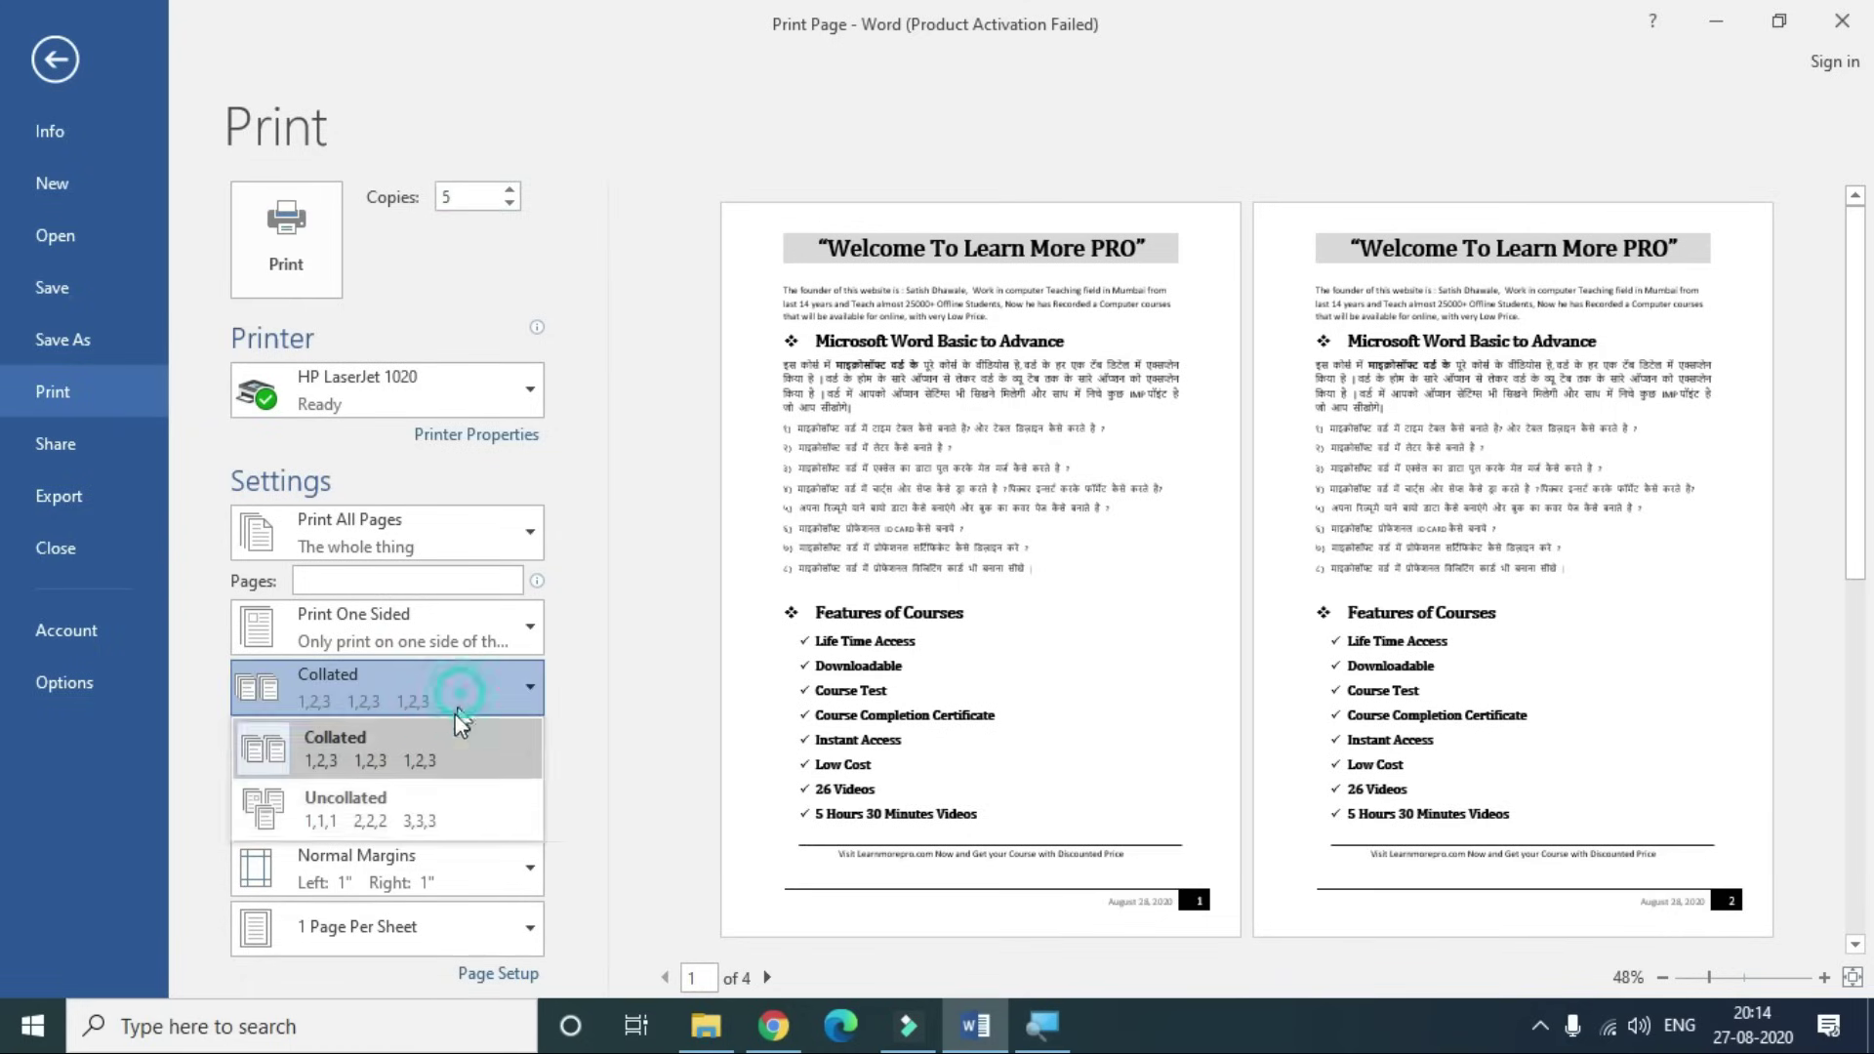
pyautogui.click(421, 799)
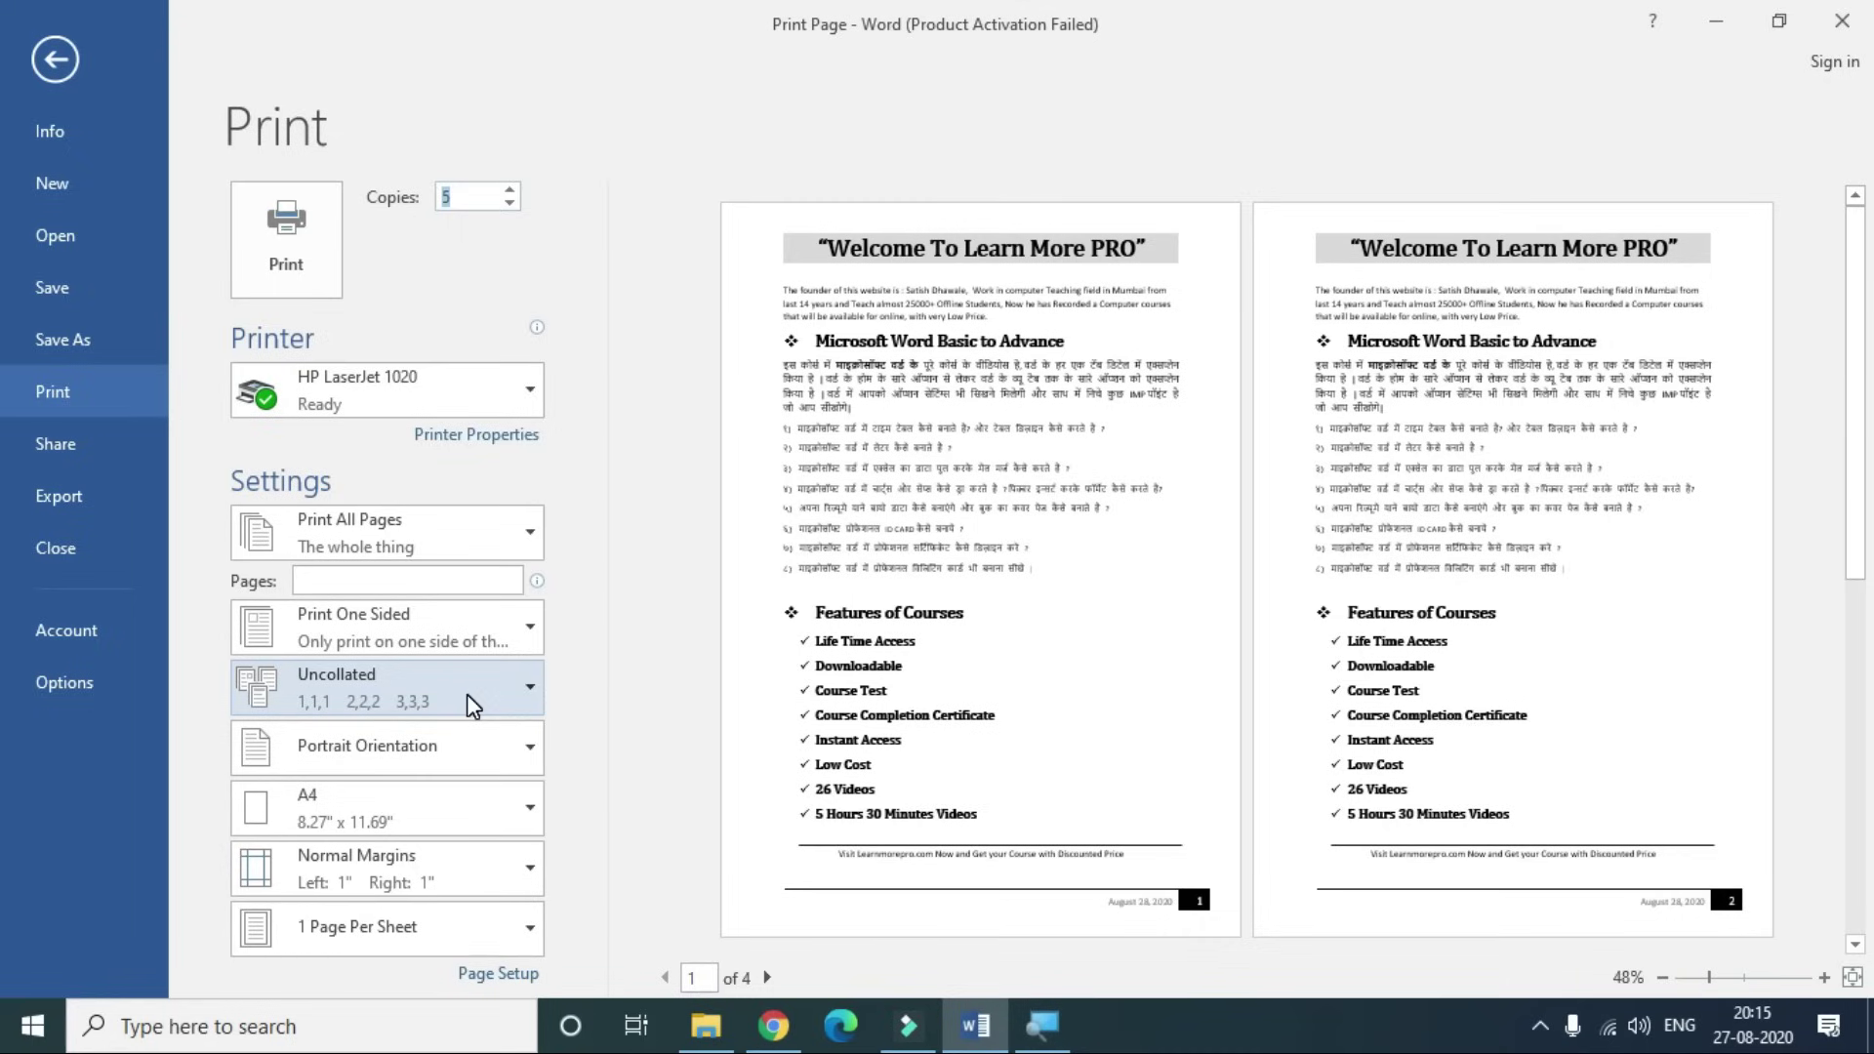
# - Change the collation for the 5 copies from Uncollated back to Collated
pyautogui.click(467, 694)
pyautogui.click(368, 741)
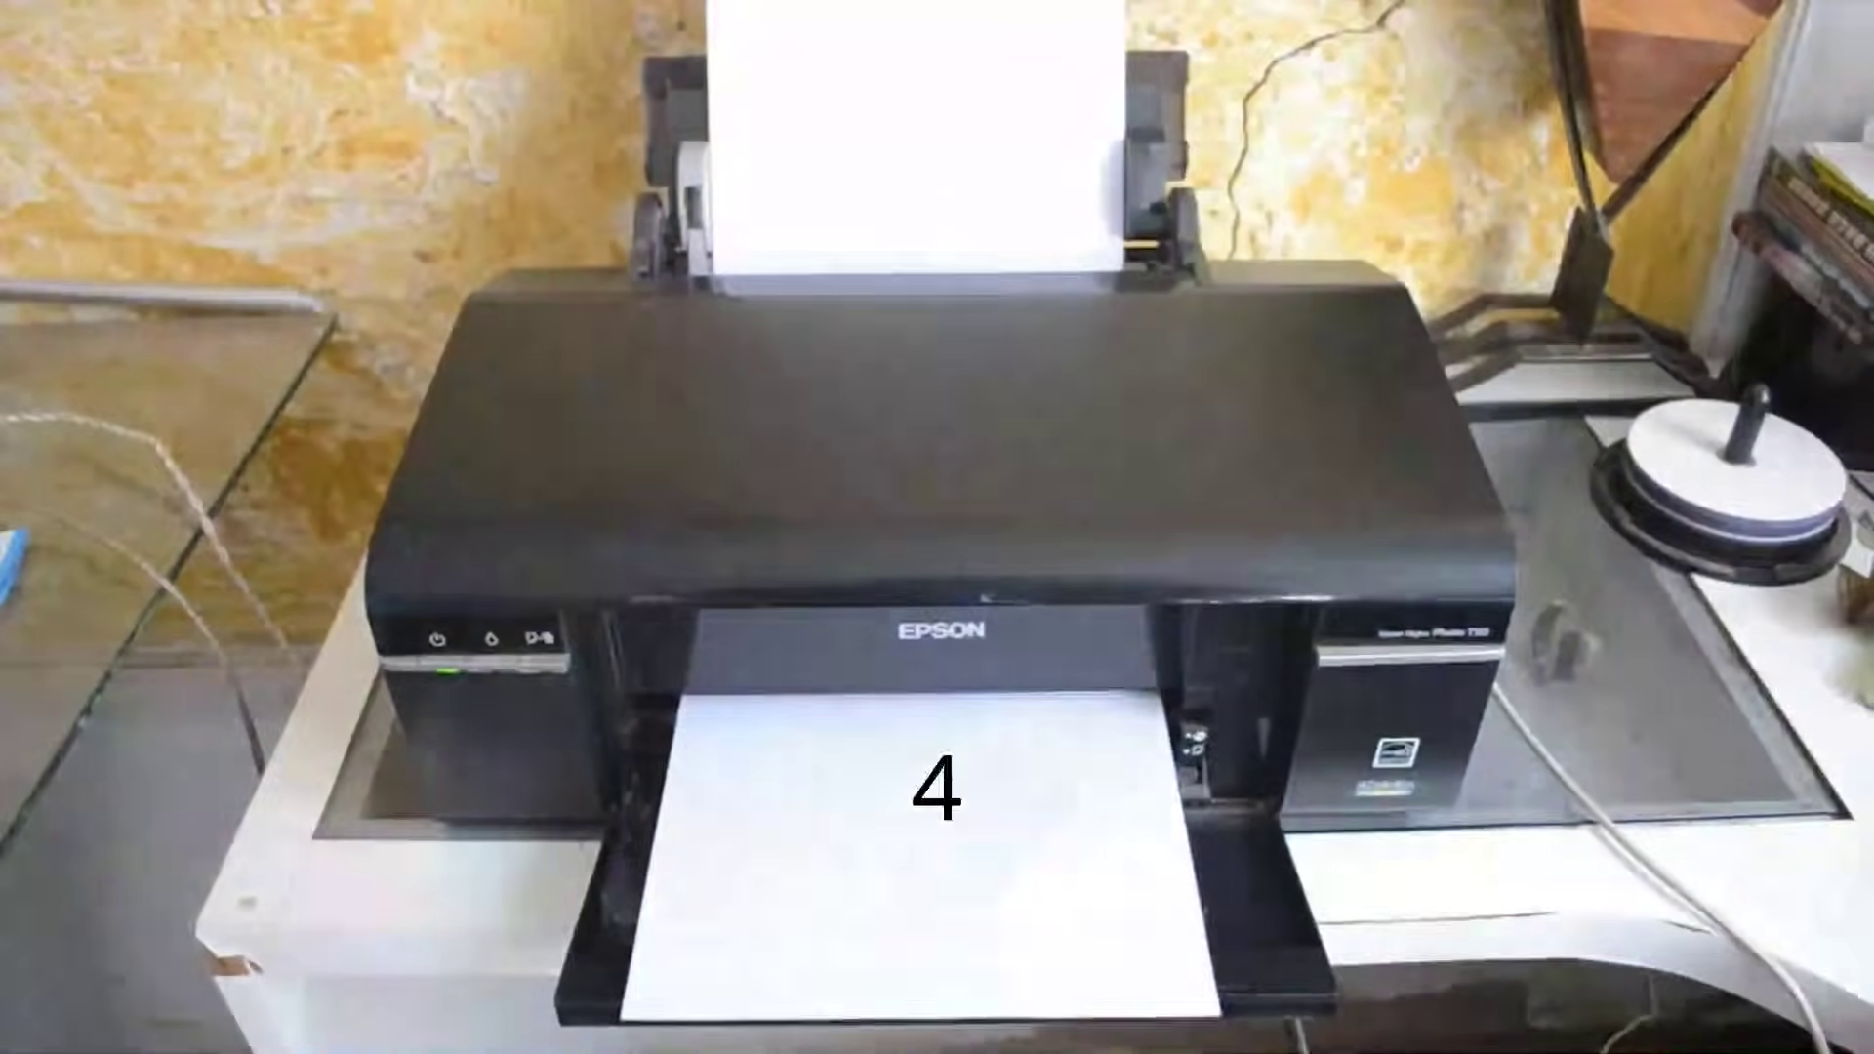
# - Bring the Copies spinner back down to 1 copy
pyautogui.click(512, 193)
pyautogui.click(512, 192)
pyautogui.click(511, 192)
pyautogui.click(511, 192)
pyautogui.click(511, 192)
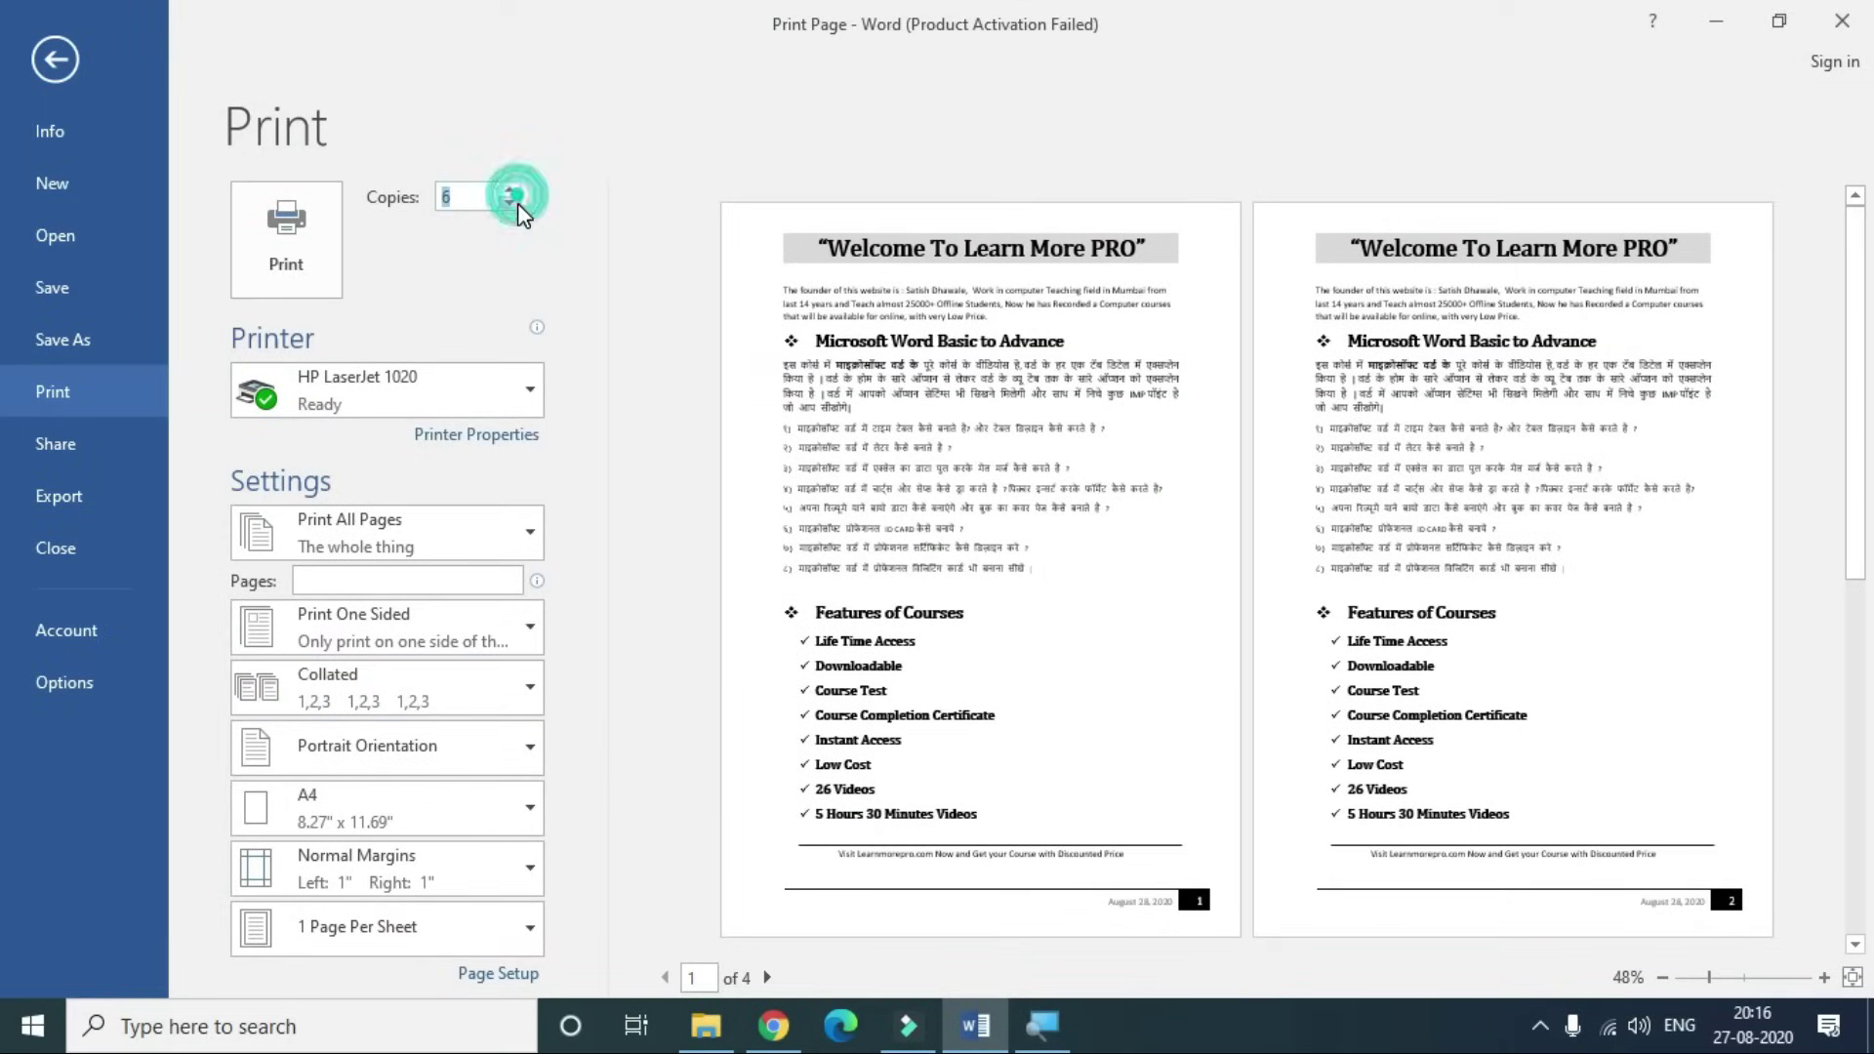
pyautogui.click(510, 203)
pyautogui.click(509, 203)
pyautogui.click(510, 203)
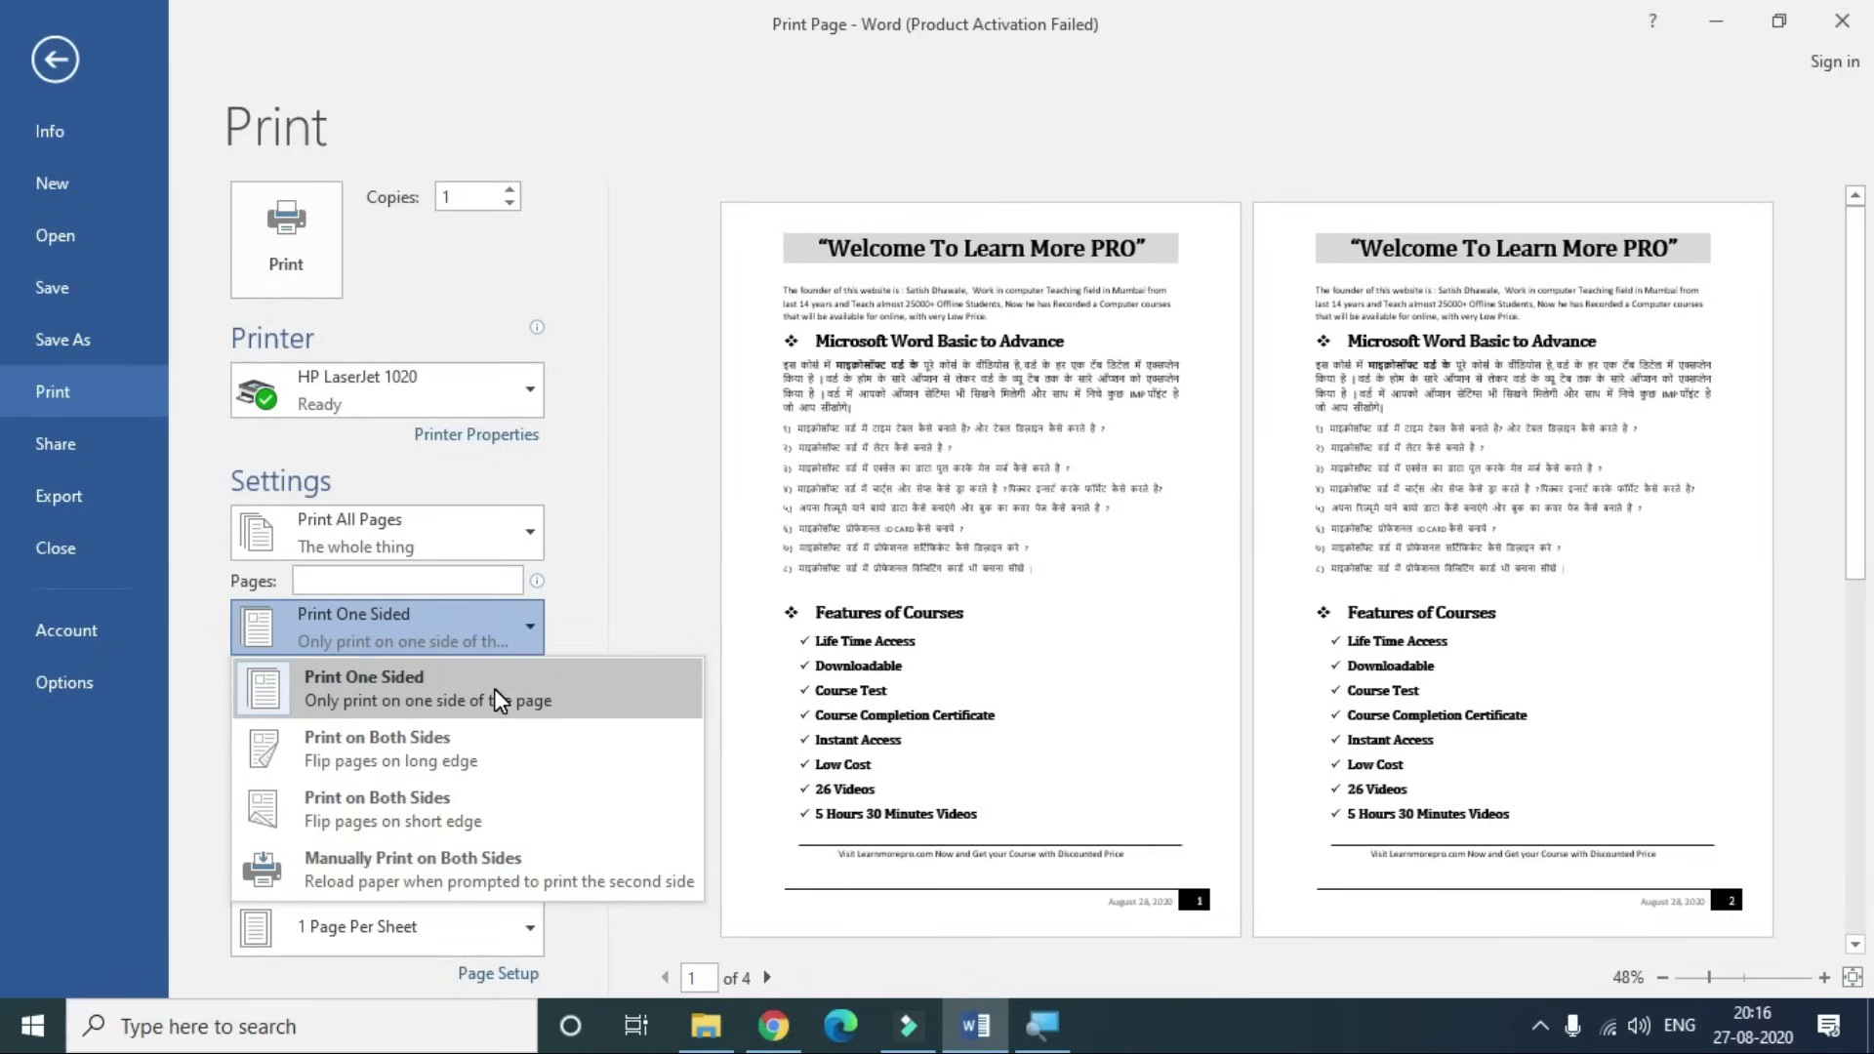
pyautogui.click(494, 688)
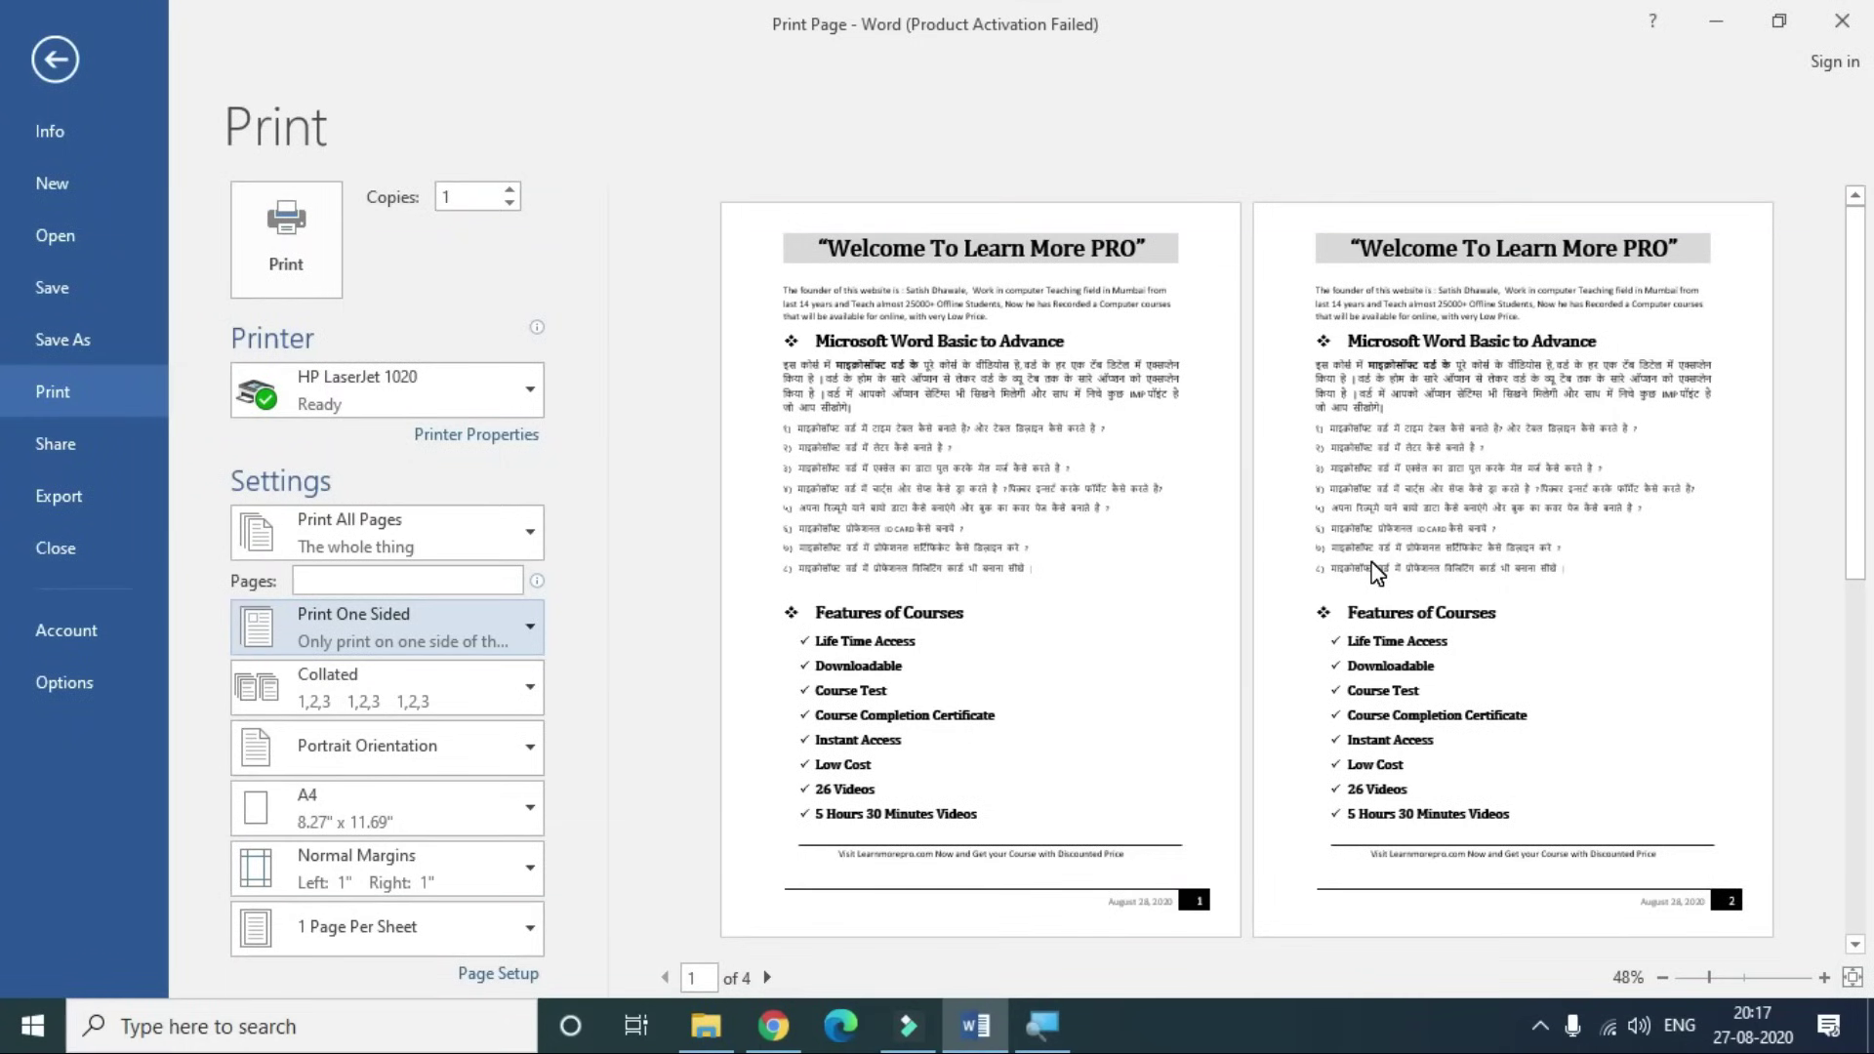
pyautogui.click(535, 634)
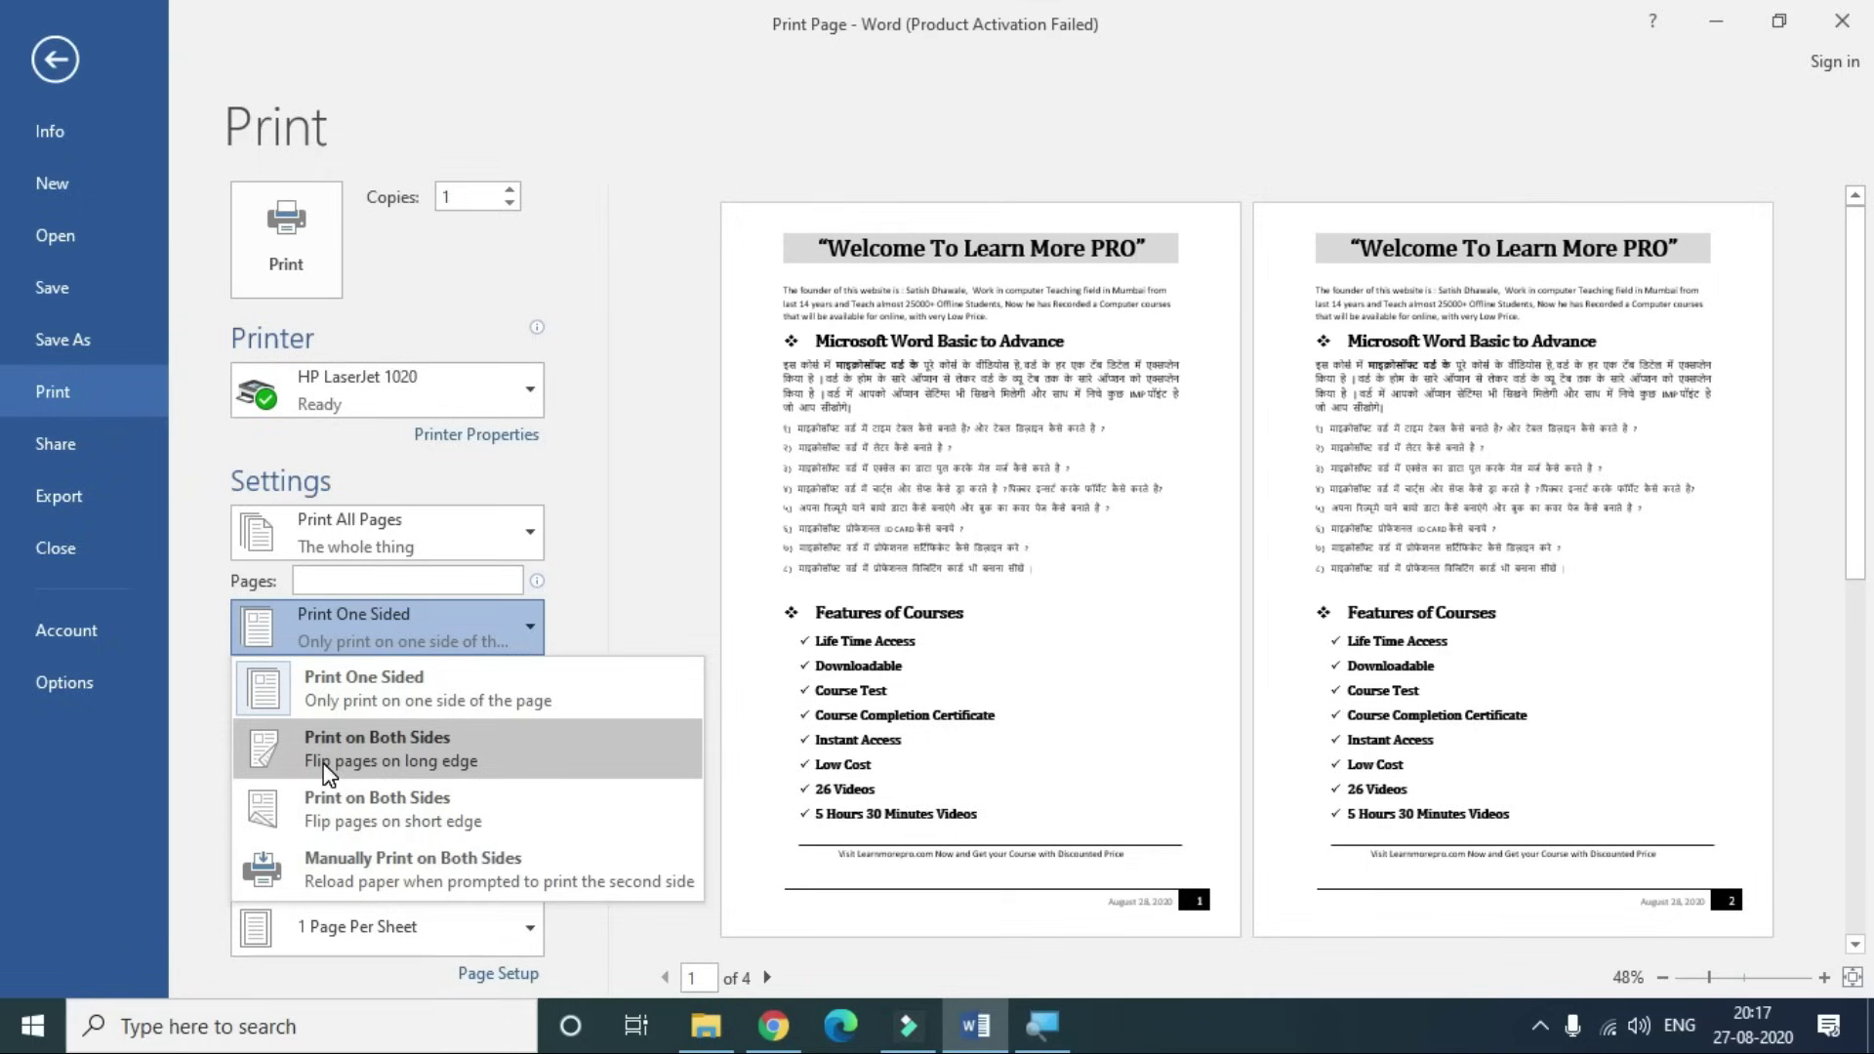
pyautogui.click(414, 766)
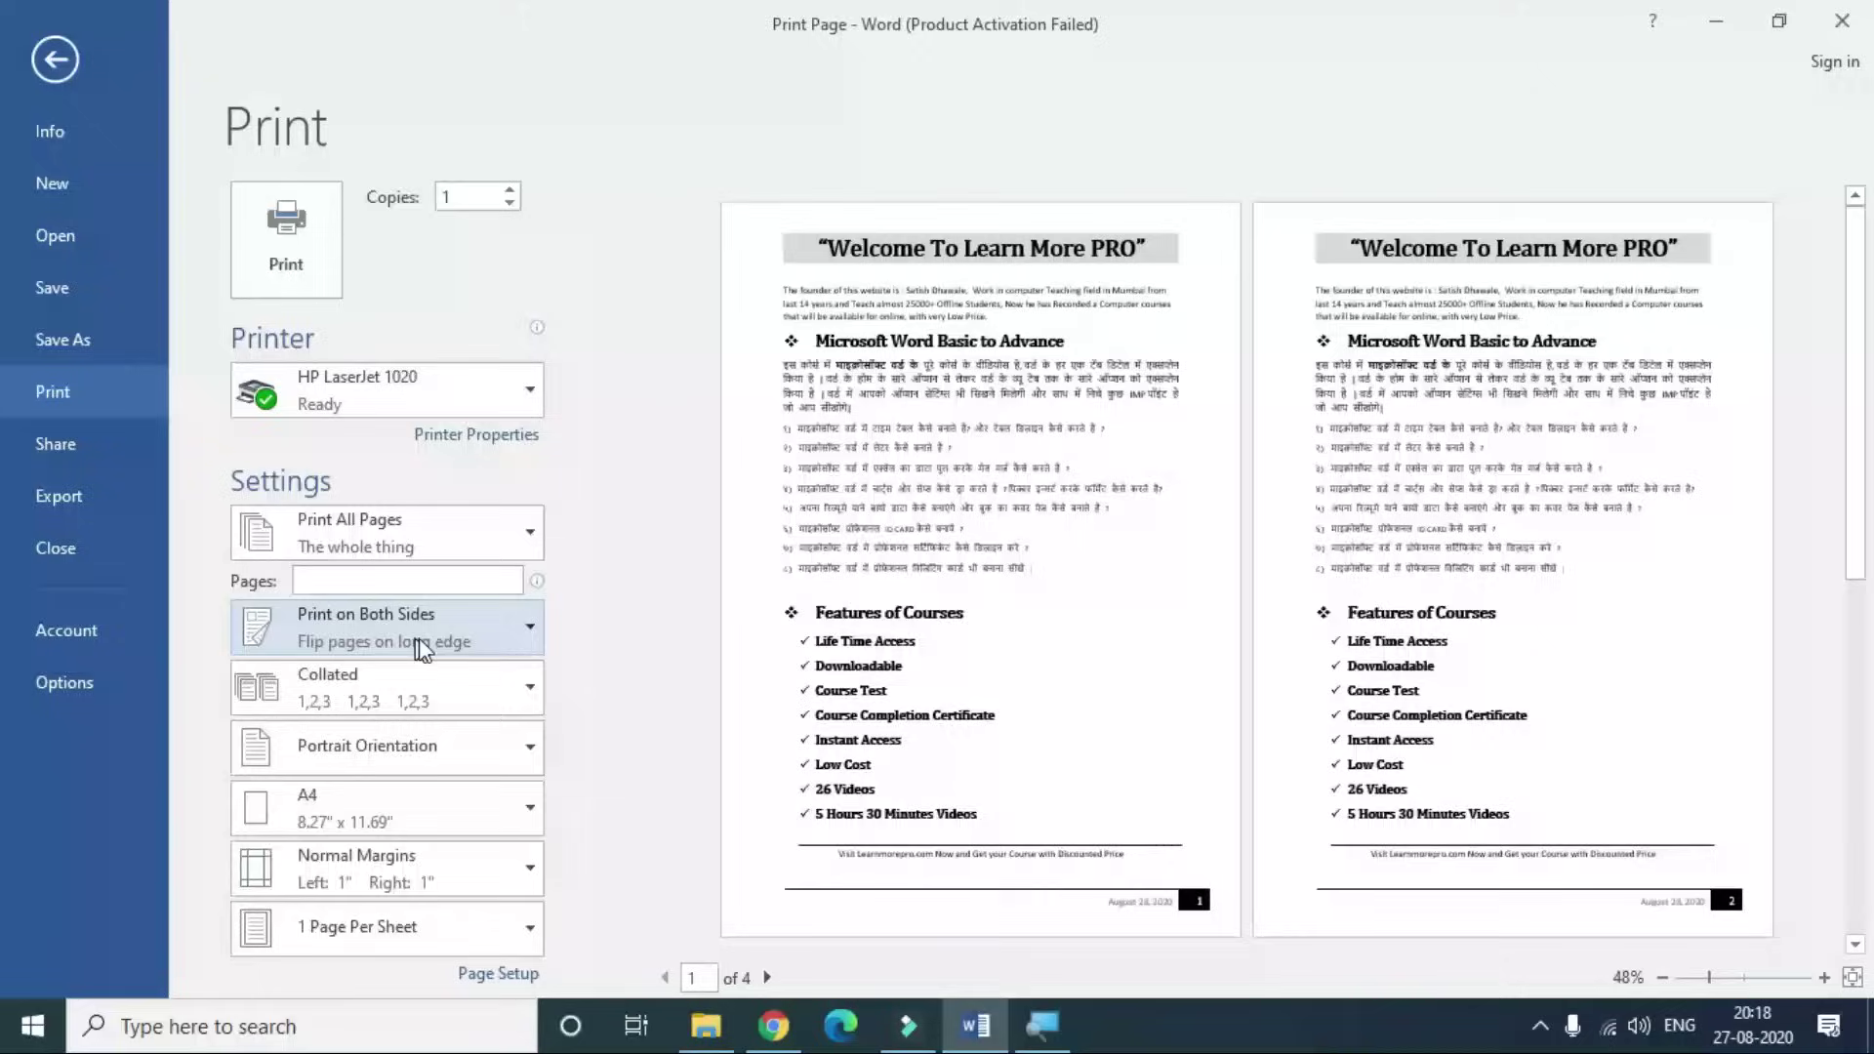
pyautogui.click(421, 649)
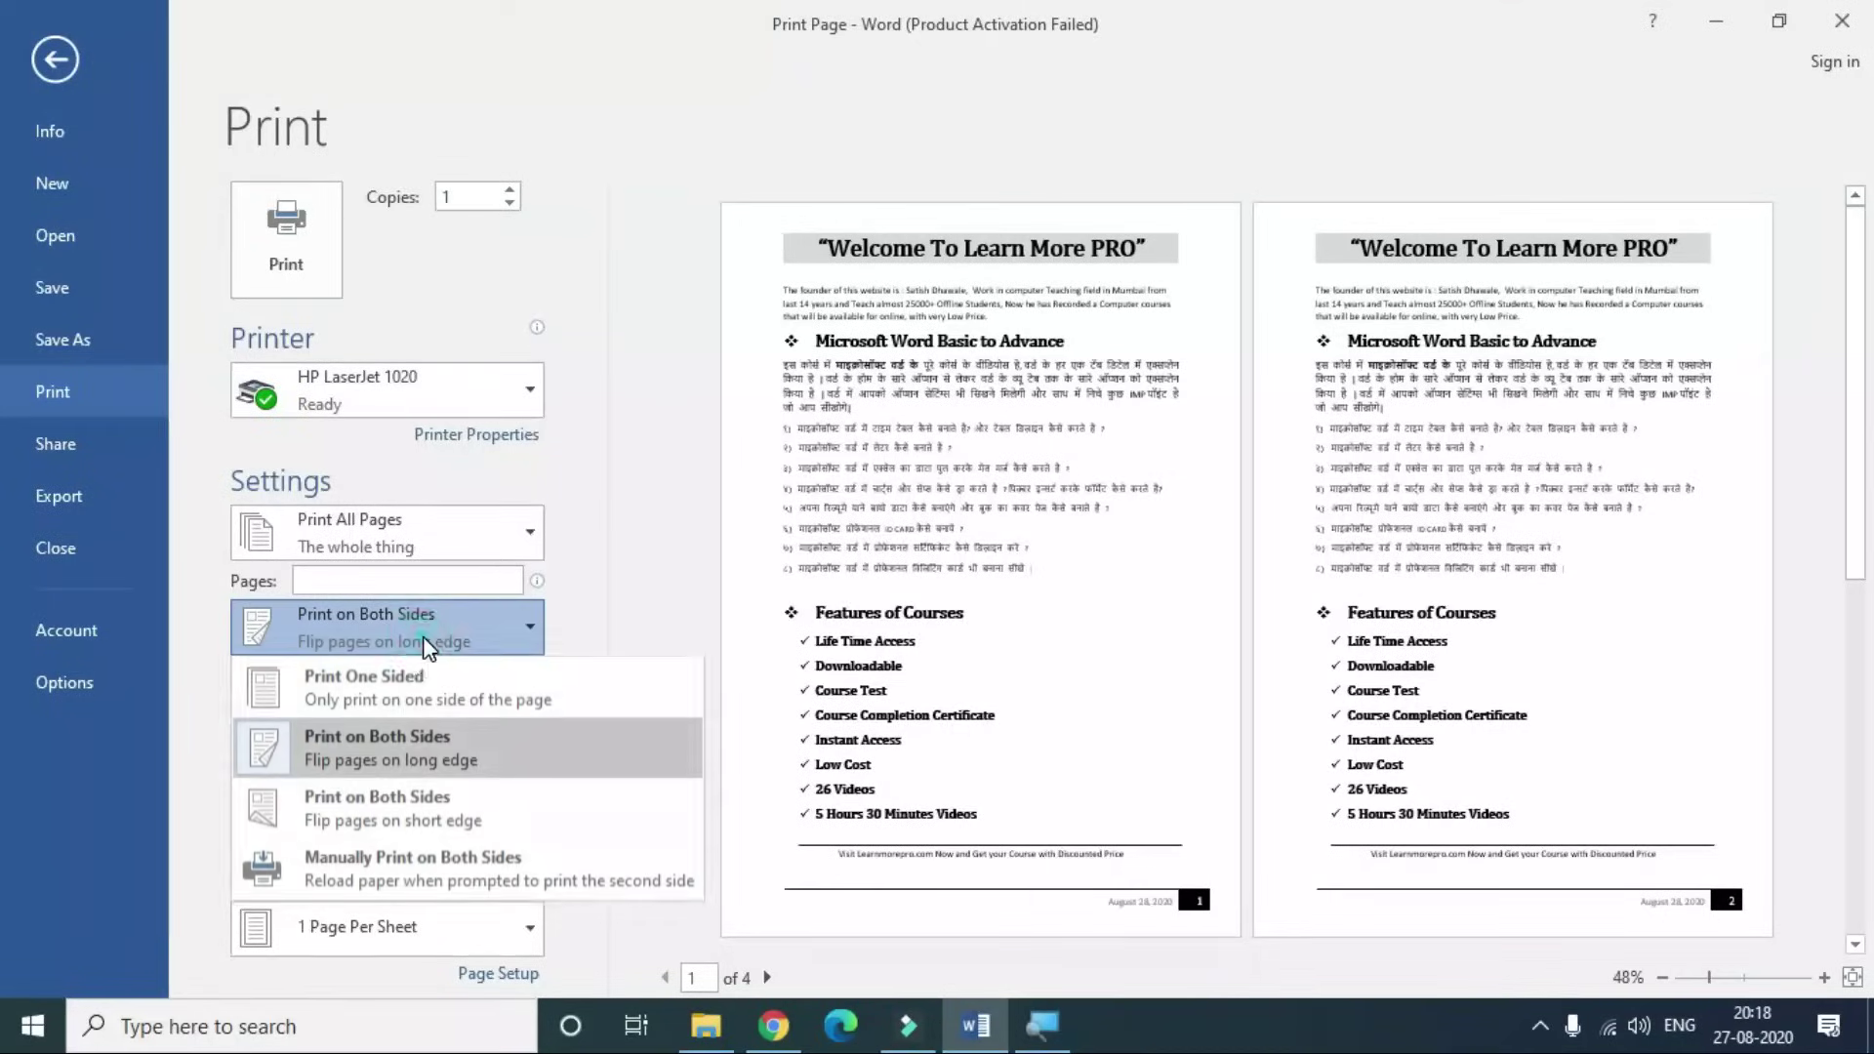
pyautogui.click(401, 683)
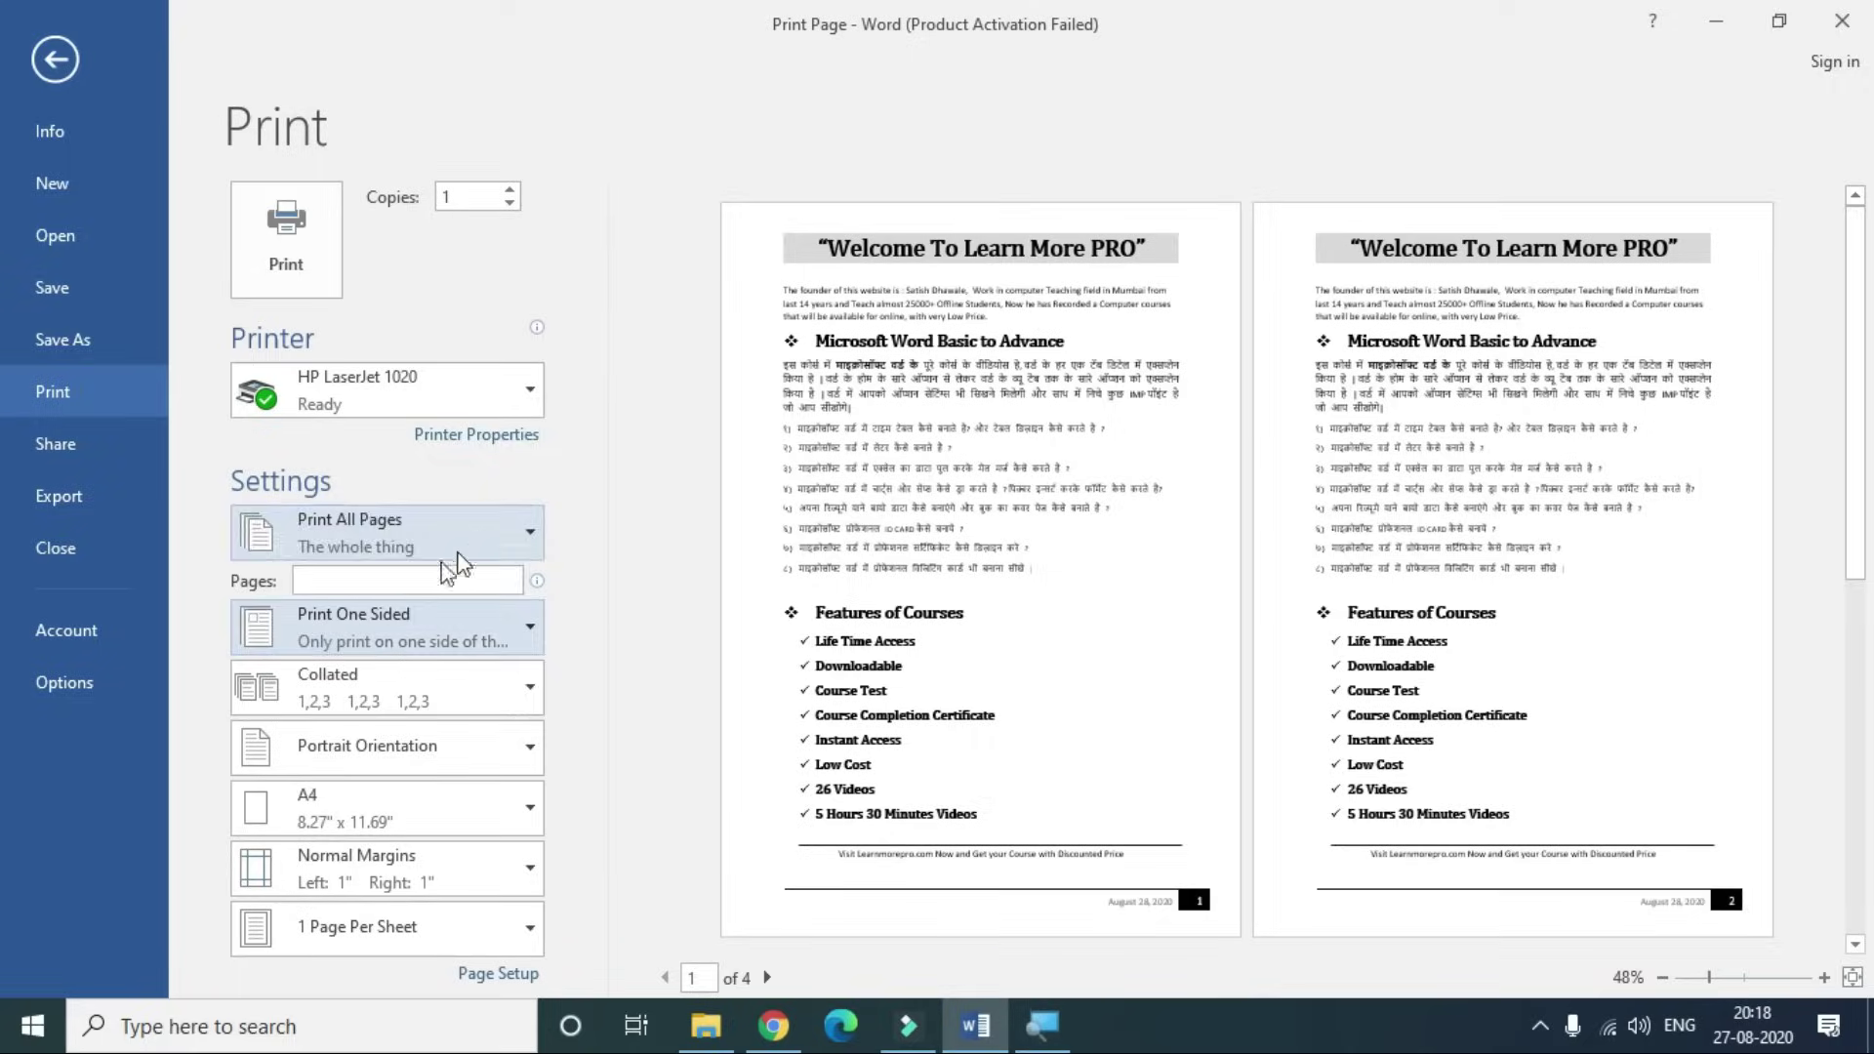
pyautogui.write('1')
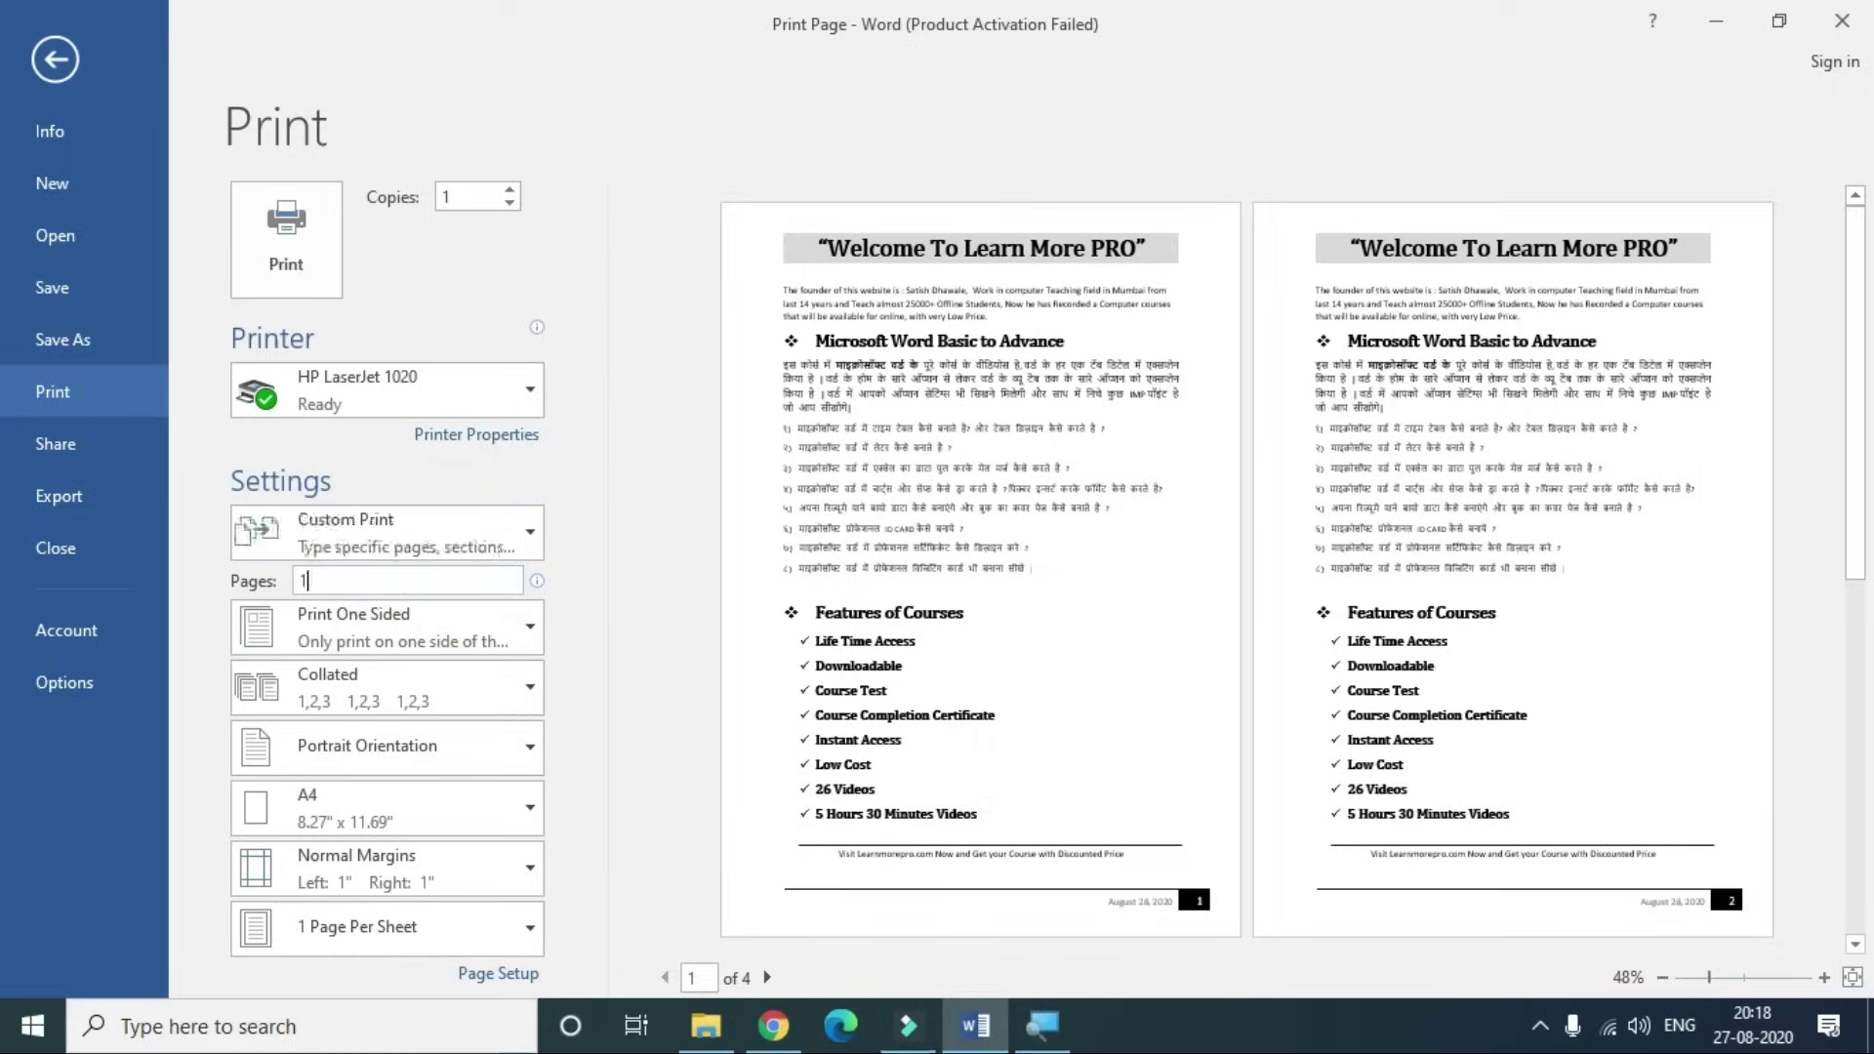
pyautogui.write(',')
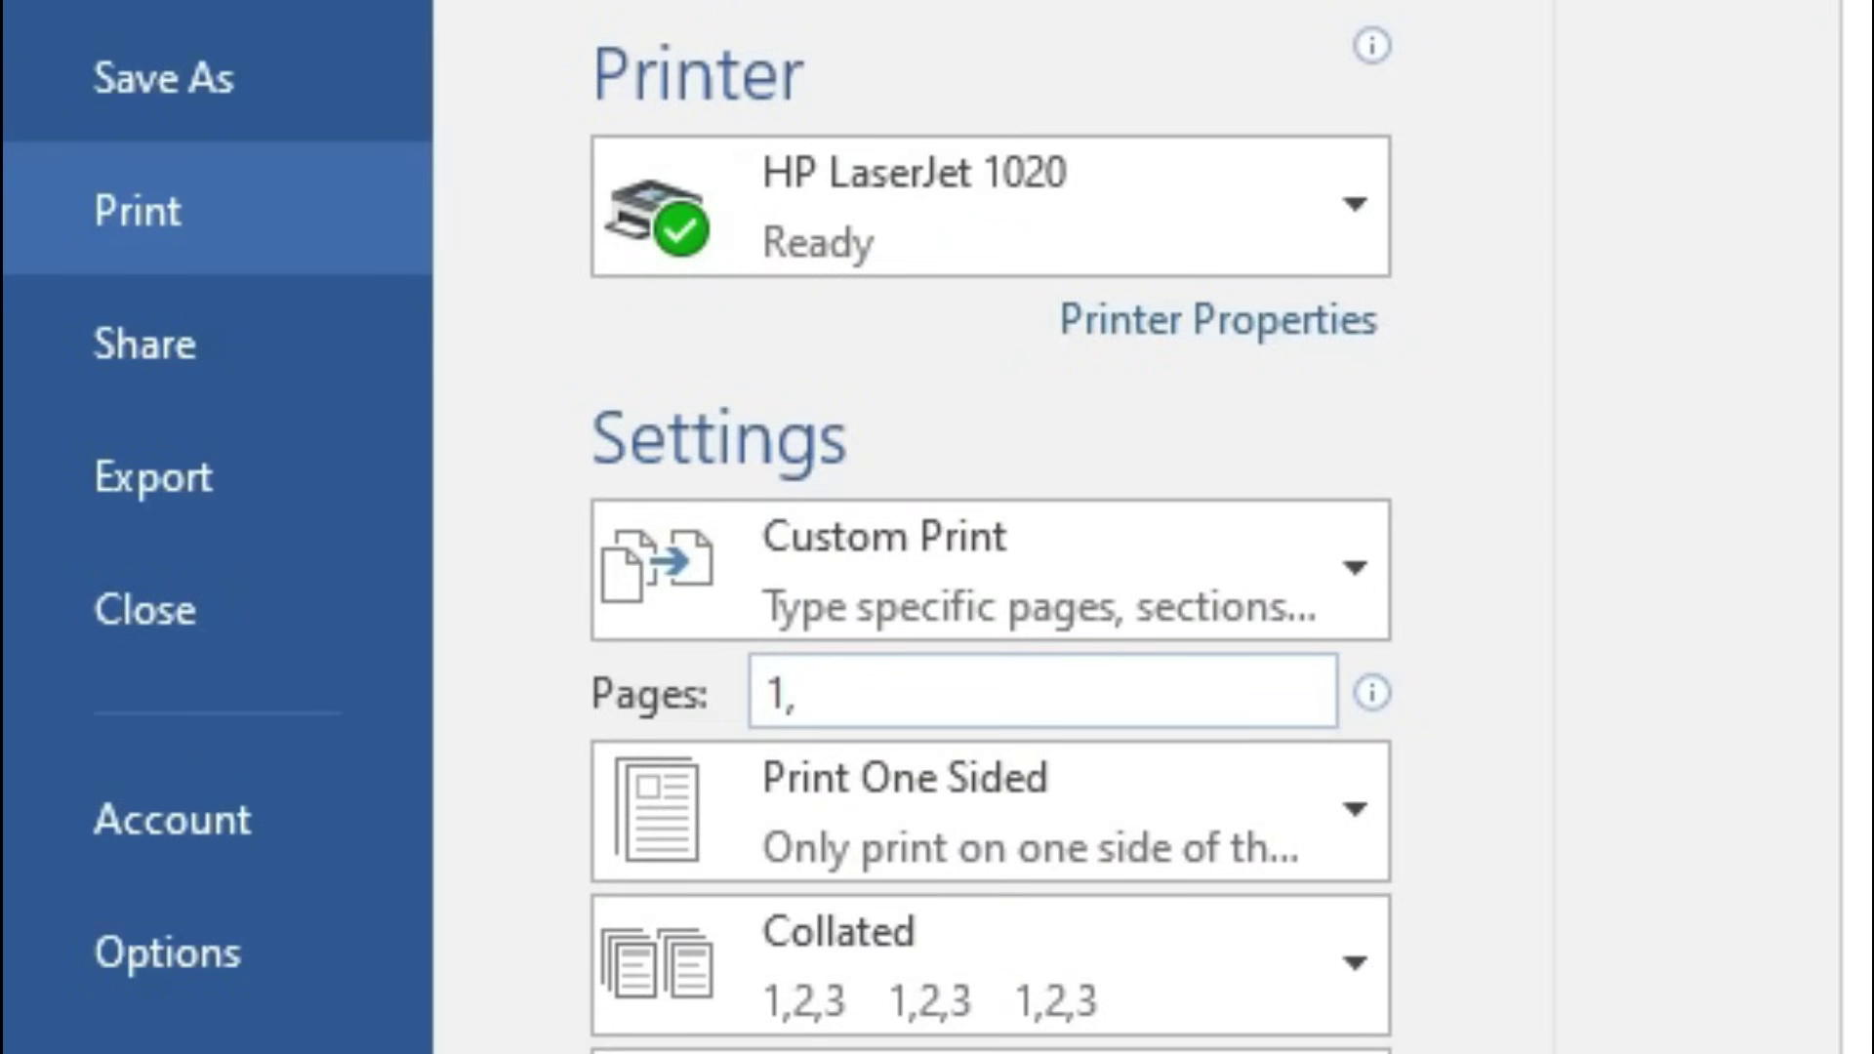
pyautogui.write('3')
pyautogui.write(',7')
pyautogui.write('-10')
pyautogui.moveTo(928, 695); pyautogui.dragTo(820, 695)
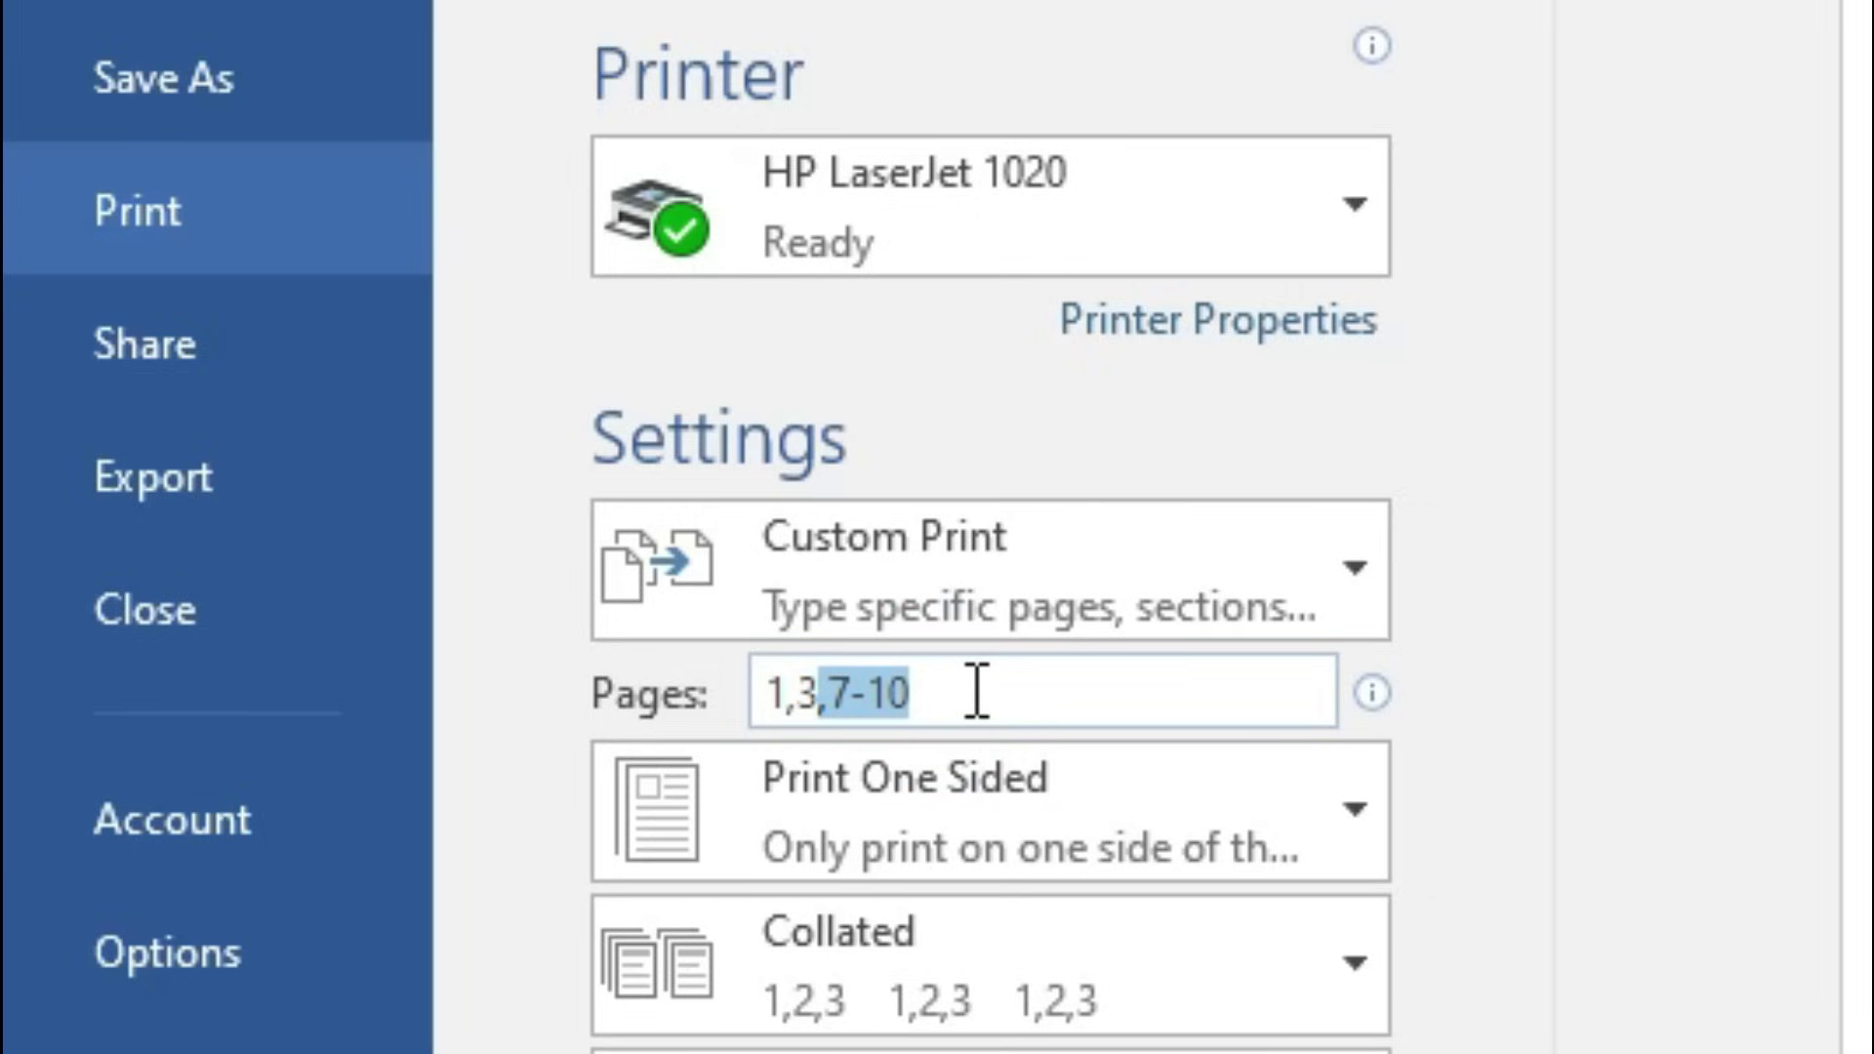
pyautogui.click(977, 693)
pyautogui.press('BackSpace')
pyautogui.press('BackSpace')
pyautogui.press('BackSpace')
pyautogui.press('BackSpace')
pyautogui.press('BackSpace')
pyautogui.press('BackSpace')
pyautogui.press('BackSpace')
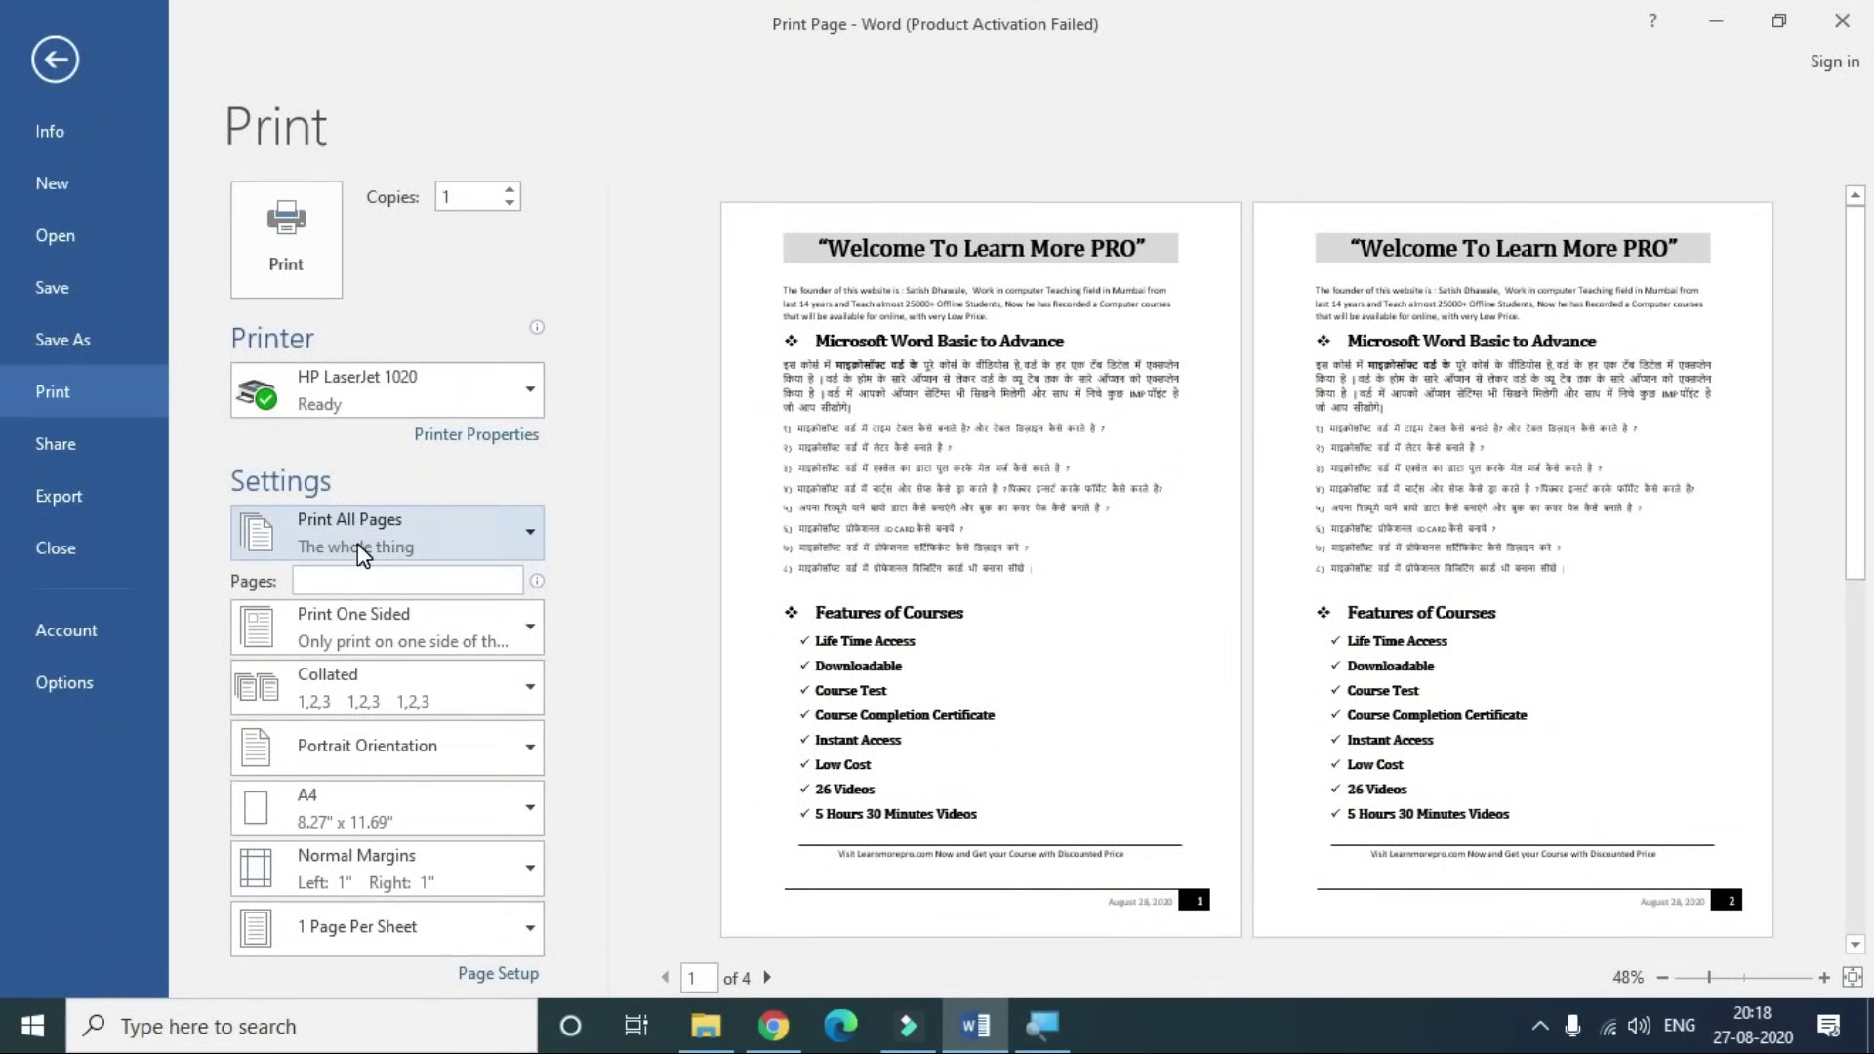
# - Clear the Pages box to print all pages, then try Only Print Even and Odd Pages
pyautogui.write('1')
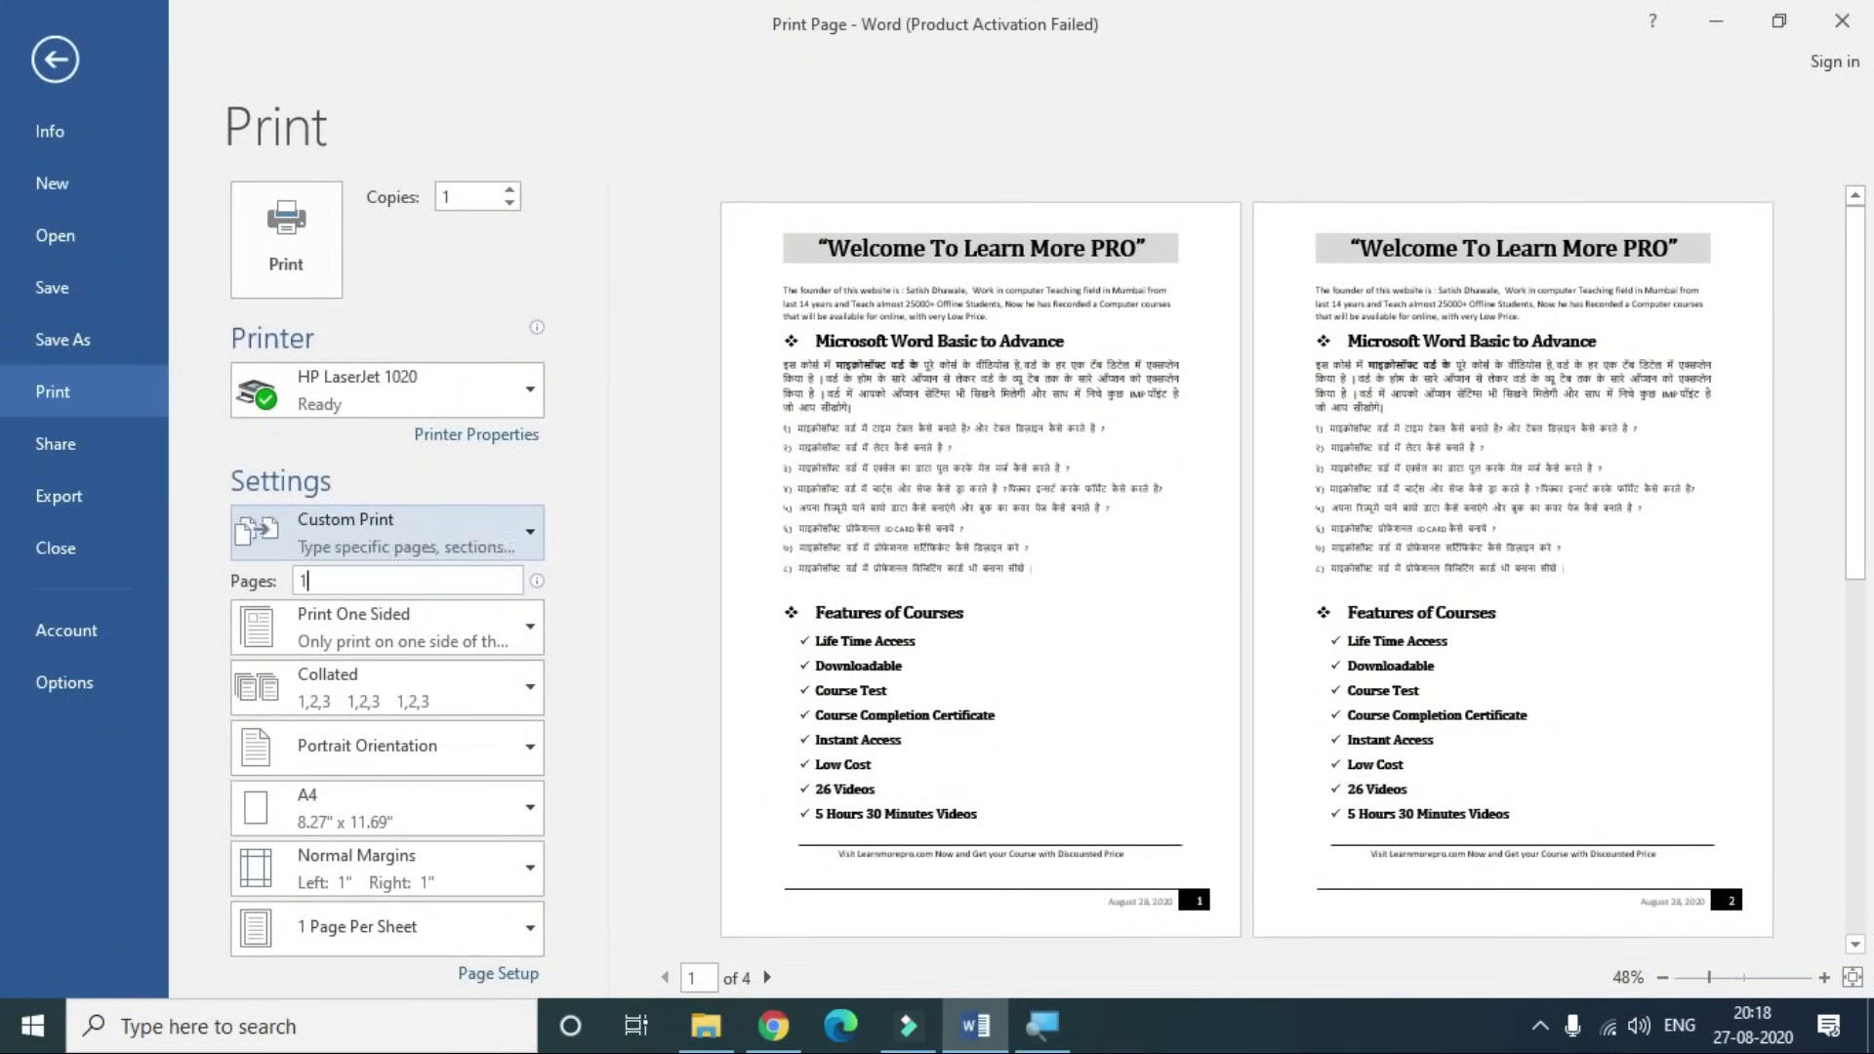
pyautogui.press('BackSpace')
pyautogui.click(395, 519)
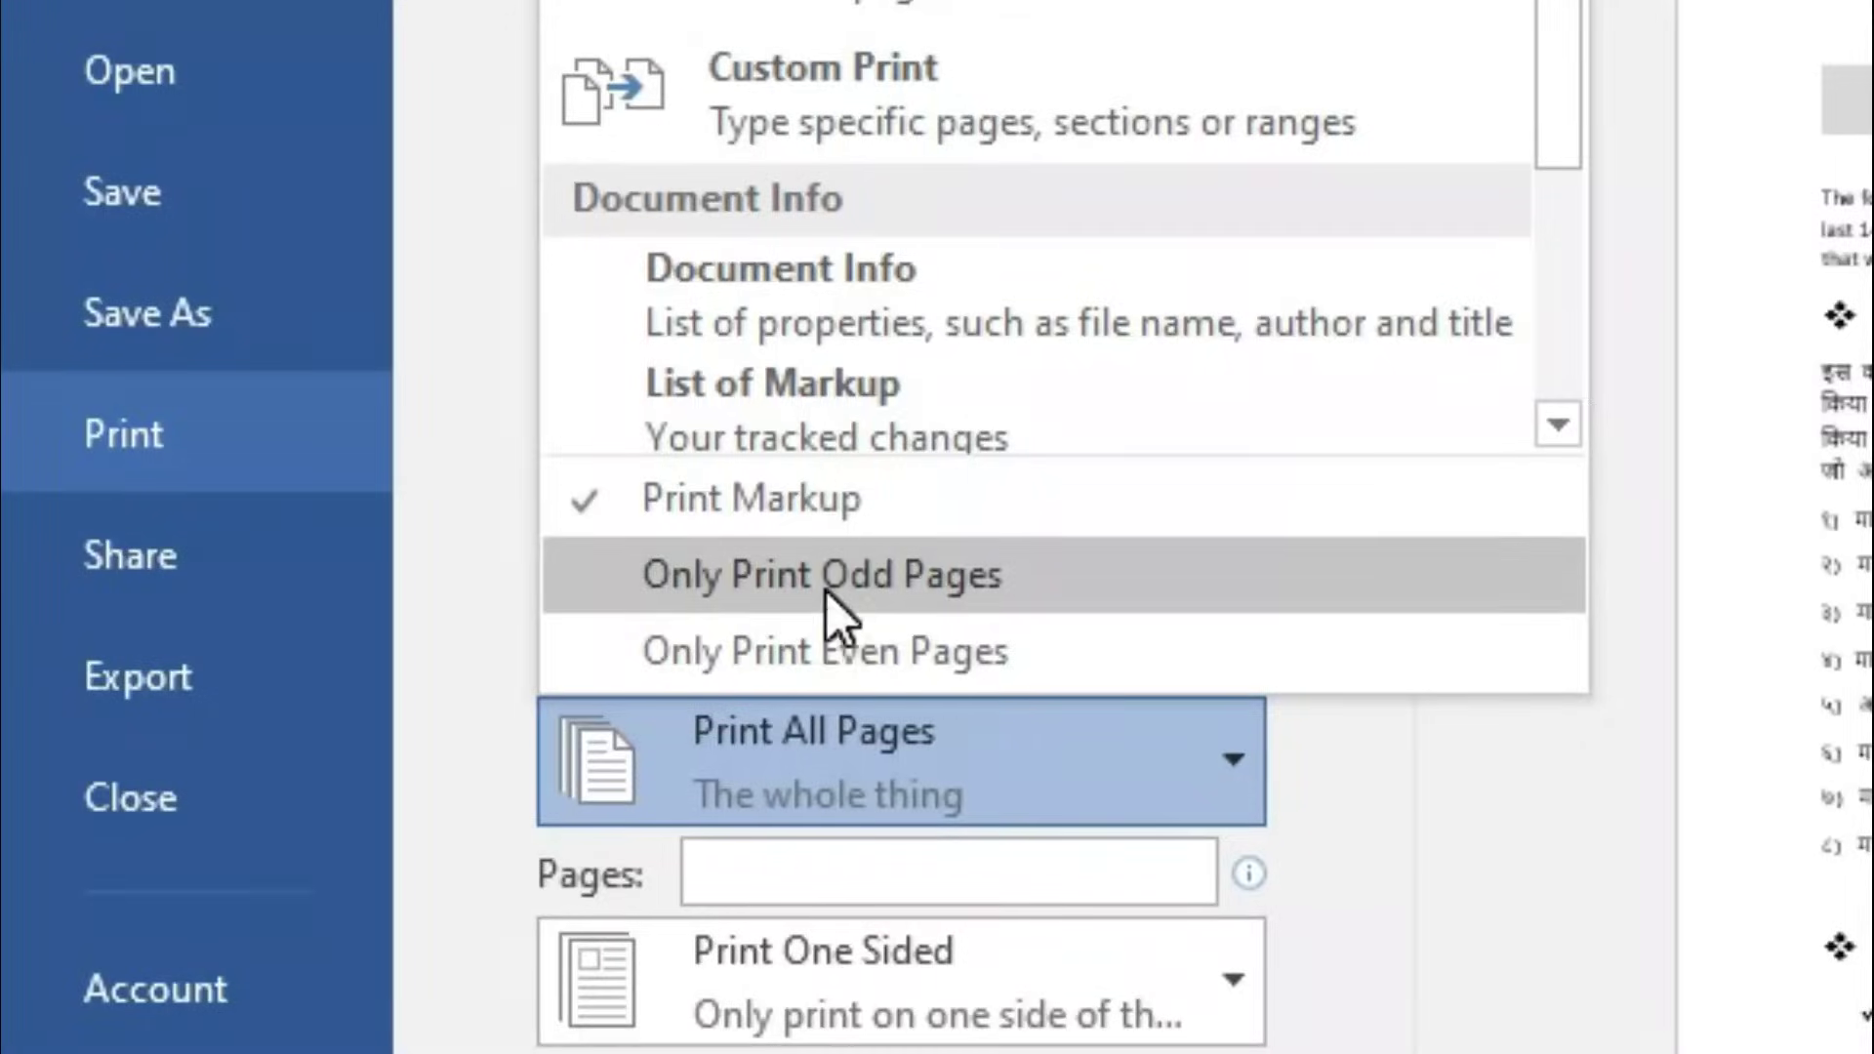
pyautogui.click(817, 651)
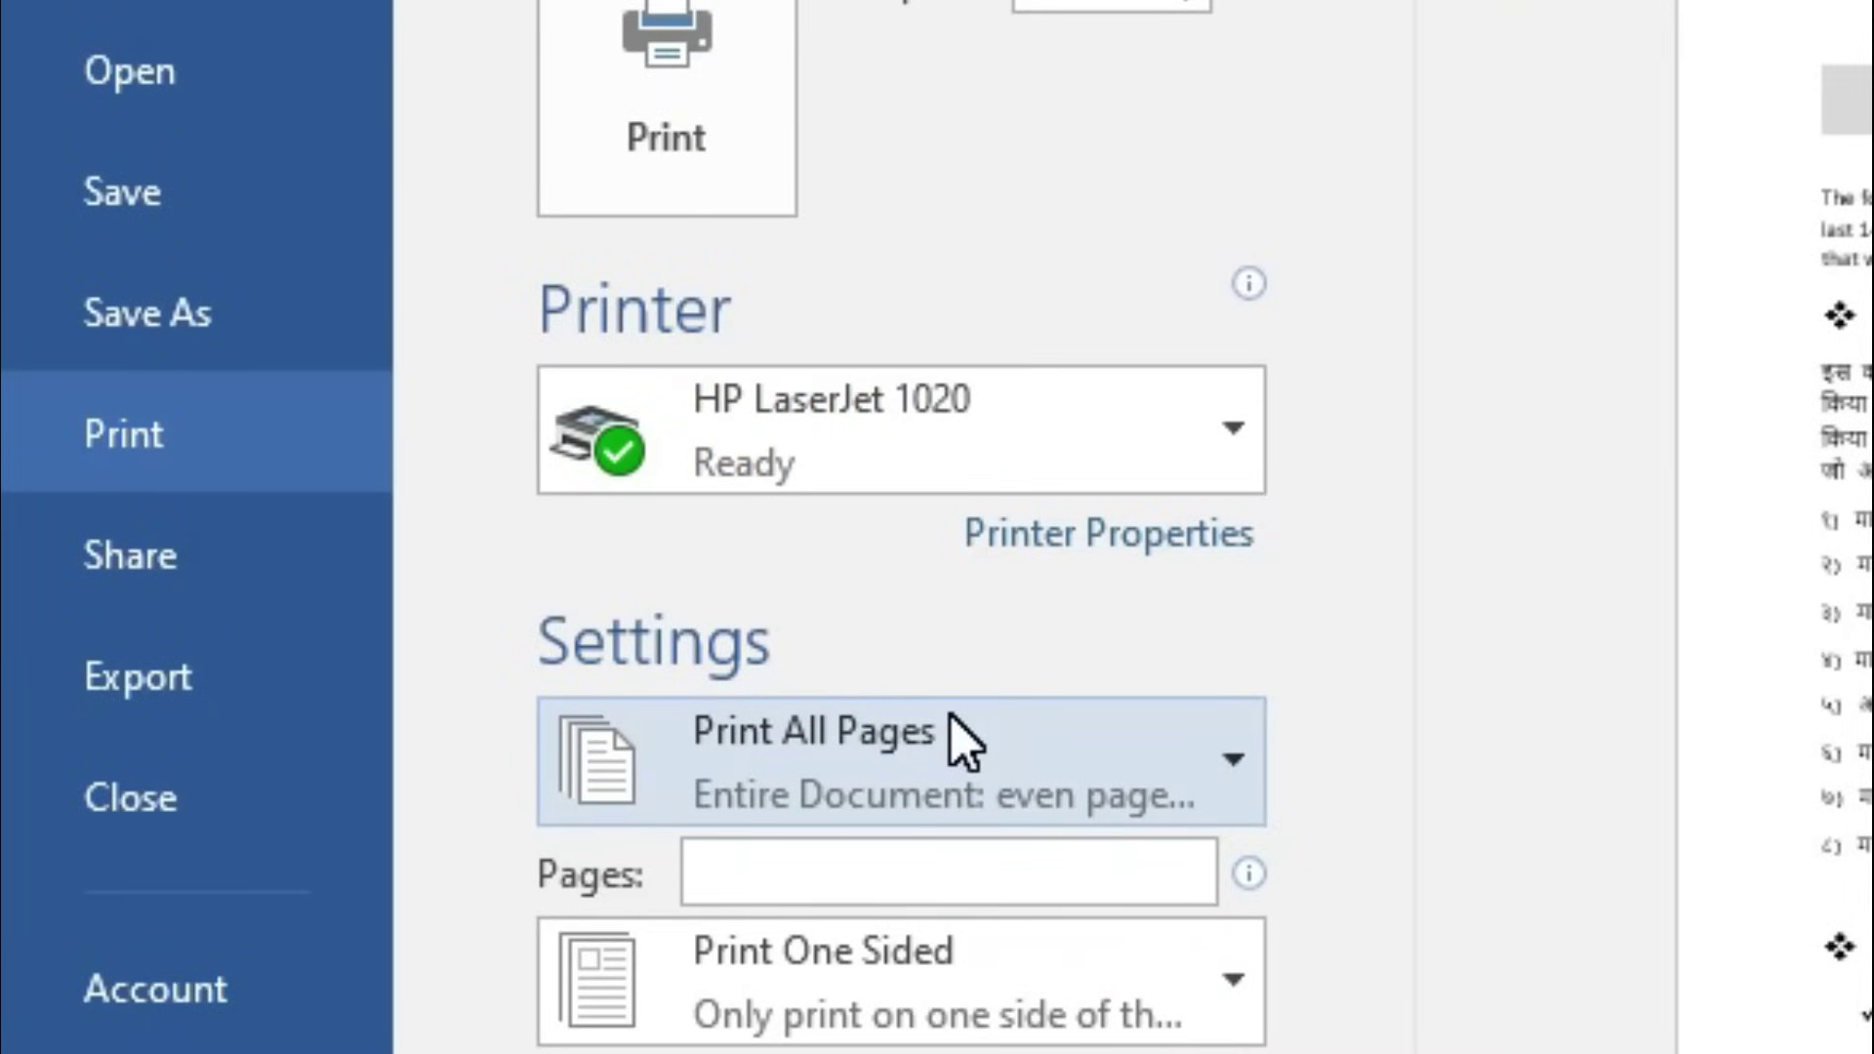
pyautogui.click(975, 778)
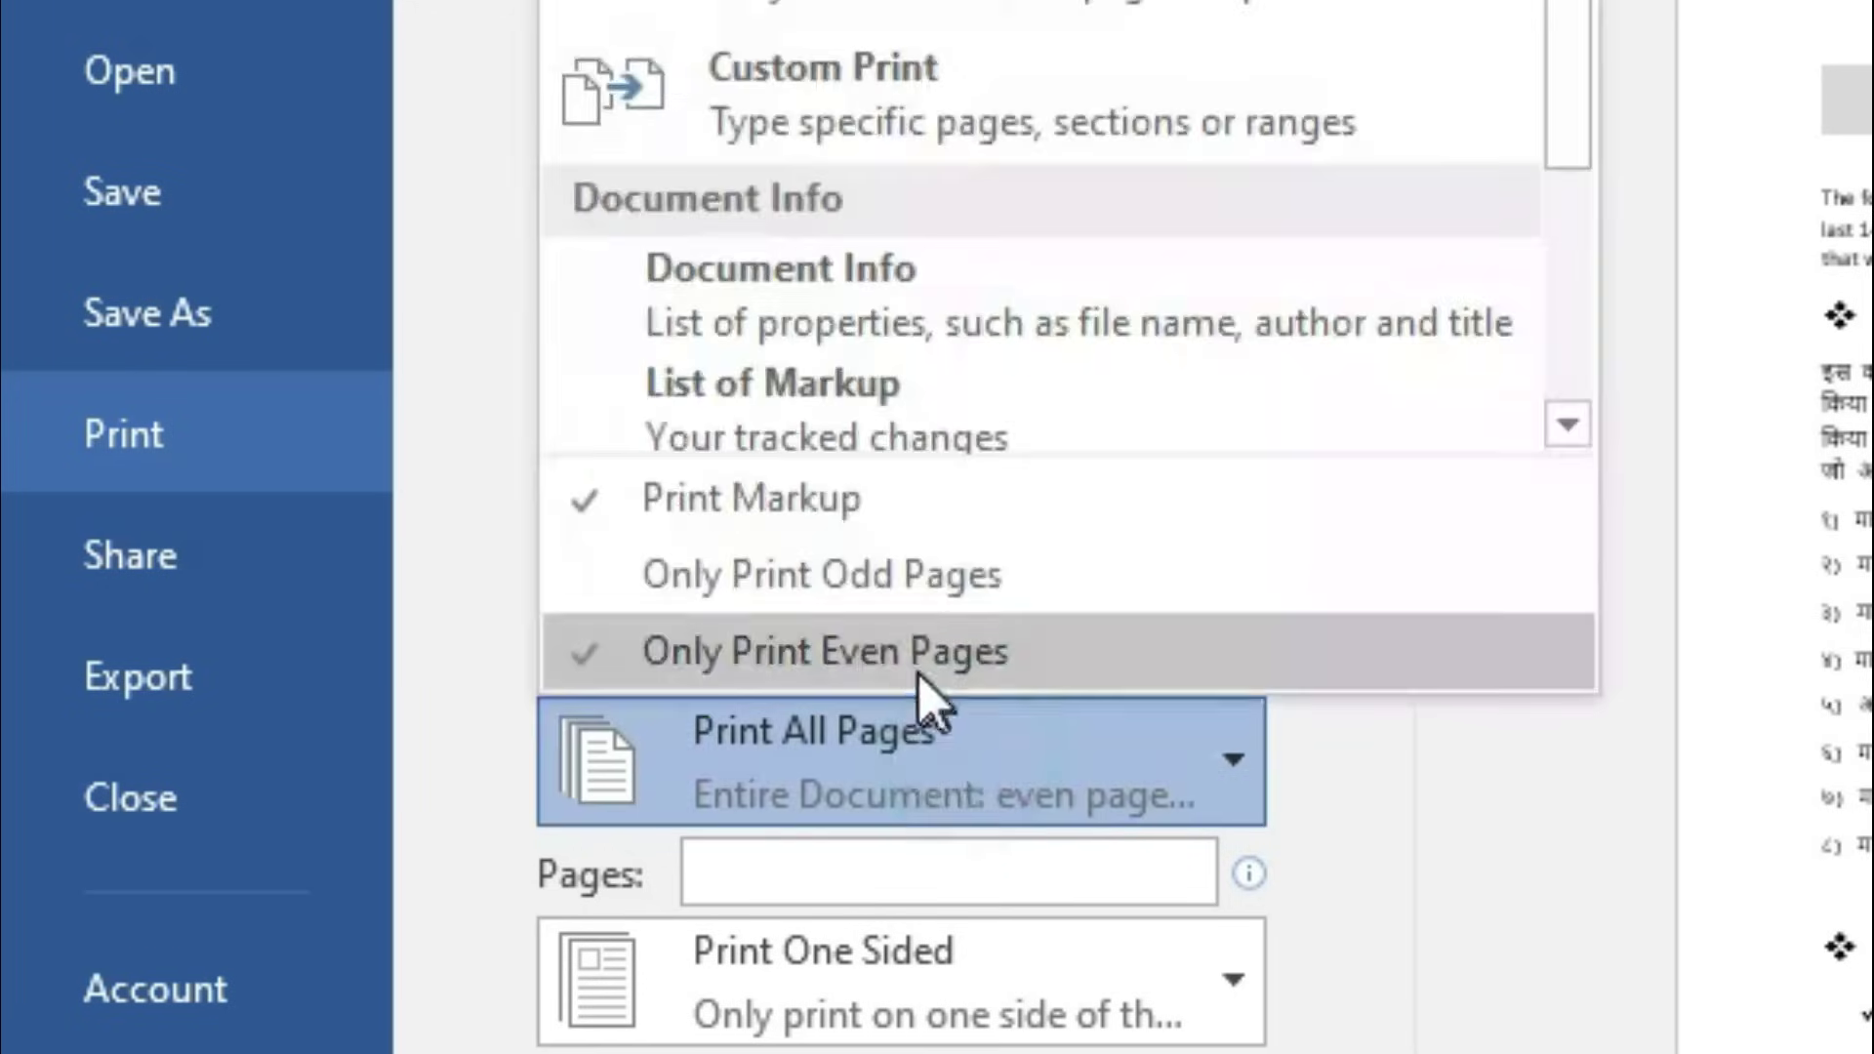
pyautogui.click(887, 583)
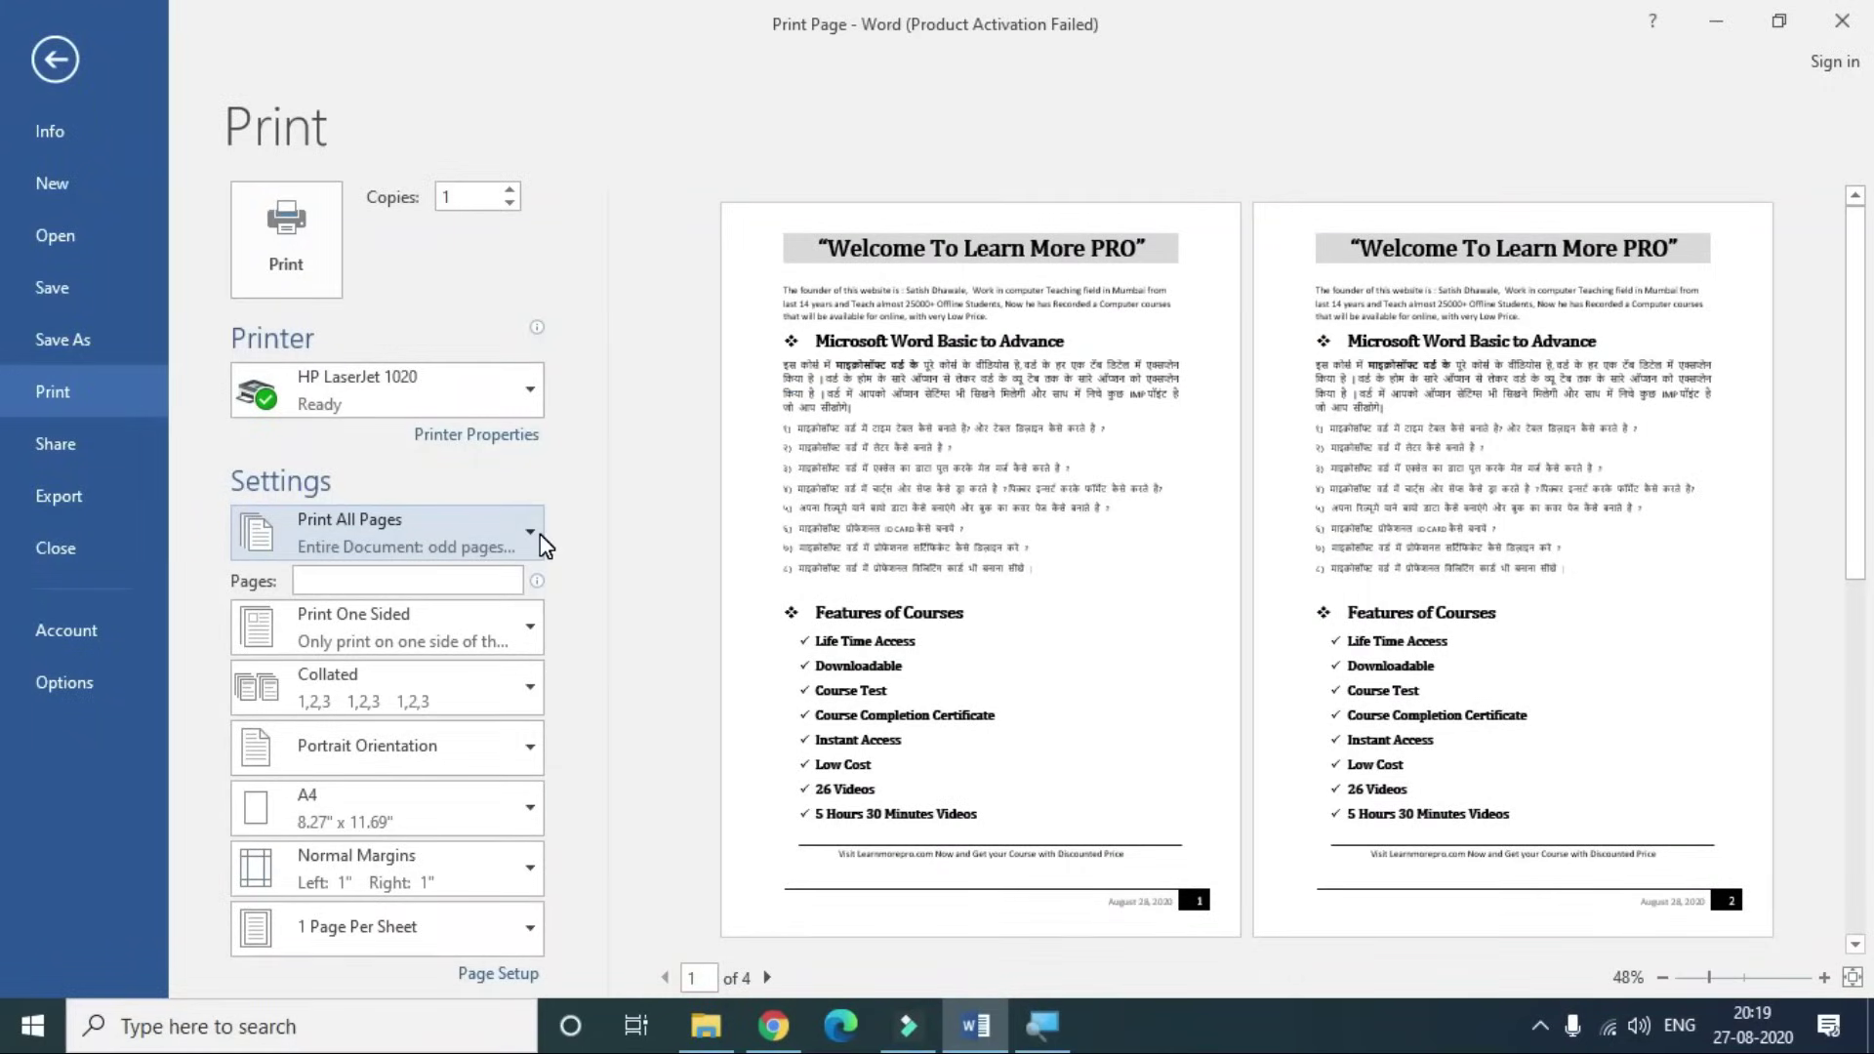
# - Keep Print One Sided and finally set the page range to Only Print Even Pages
pyautogui.click(334, 635)
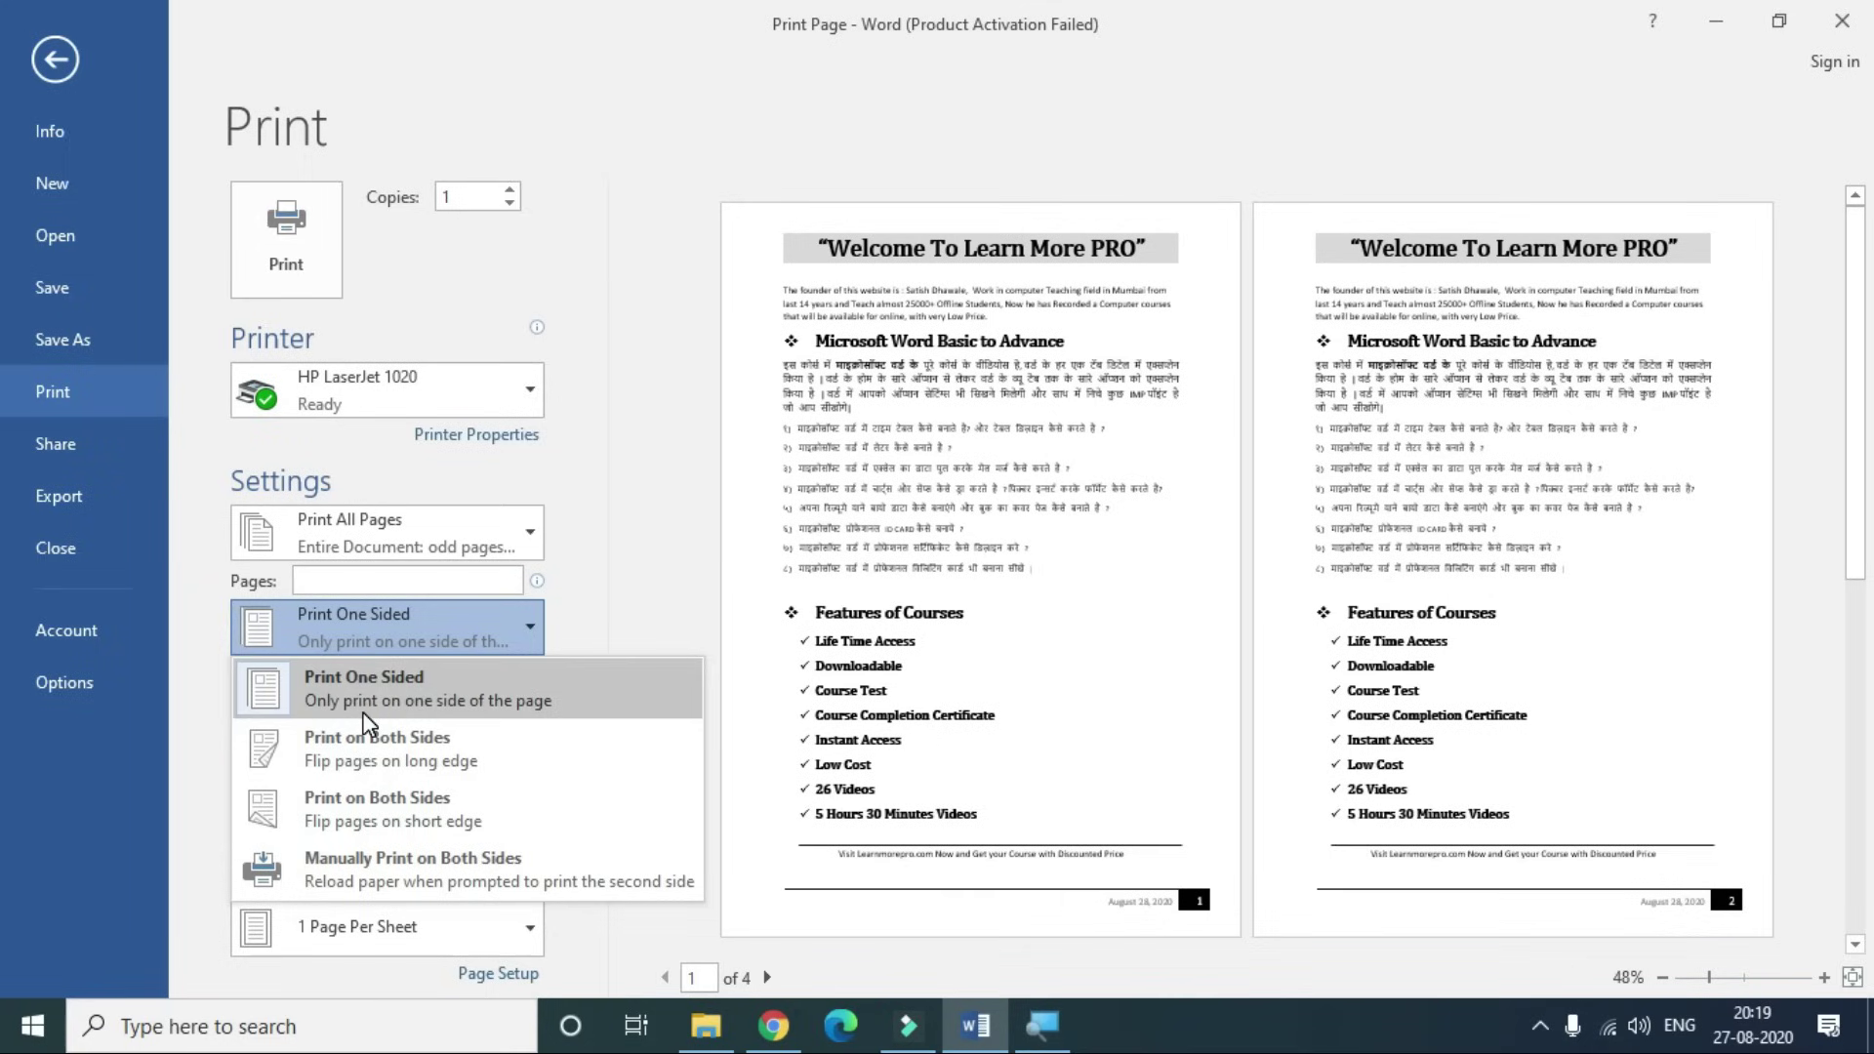
pyautogui.click(371, 688)
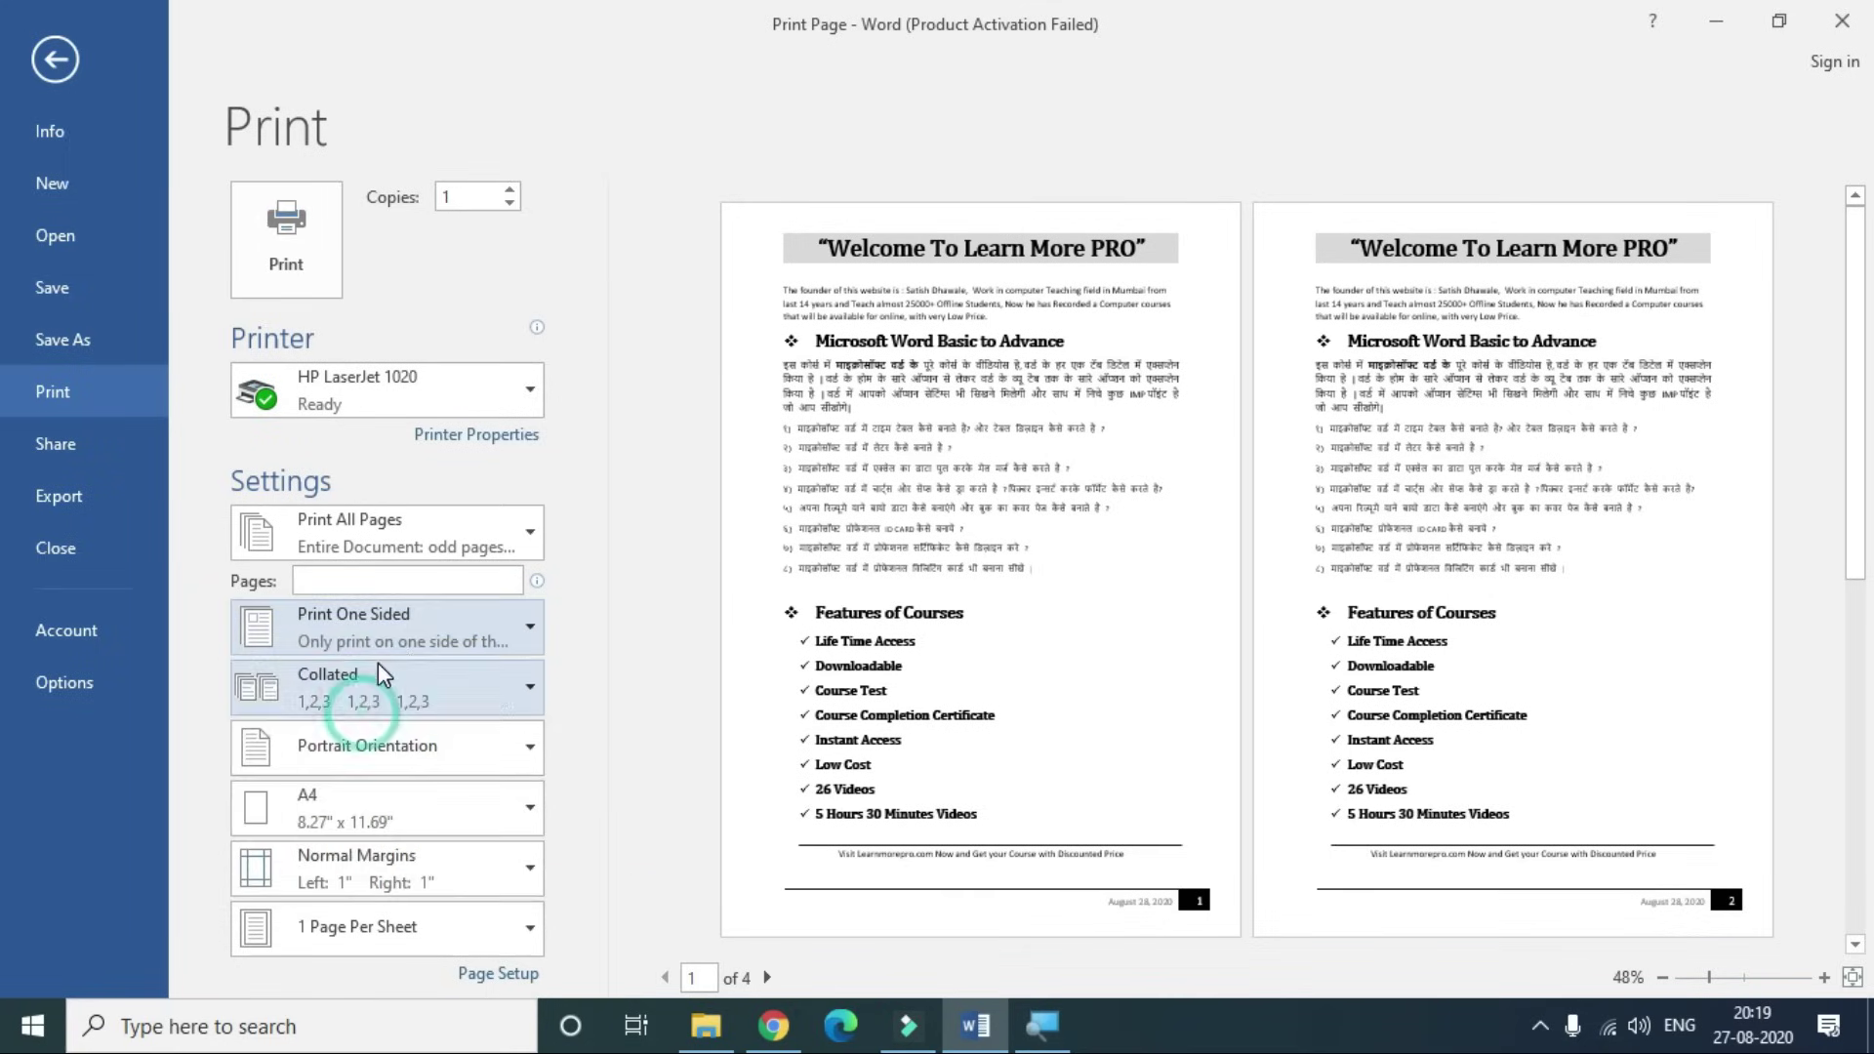
pyautogui.click(371, 584)
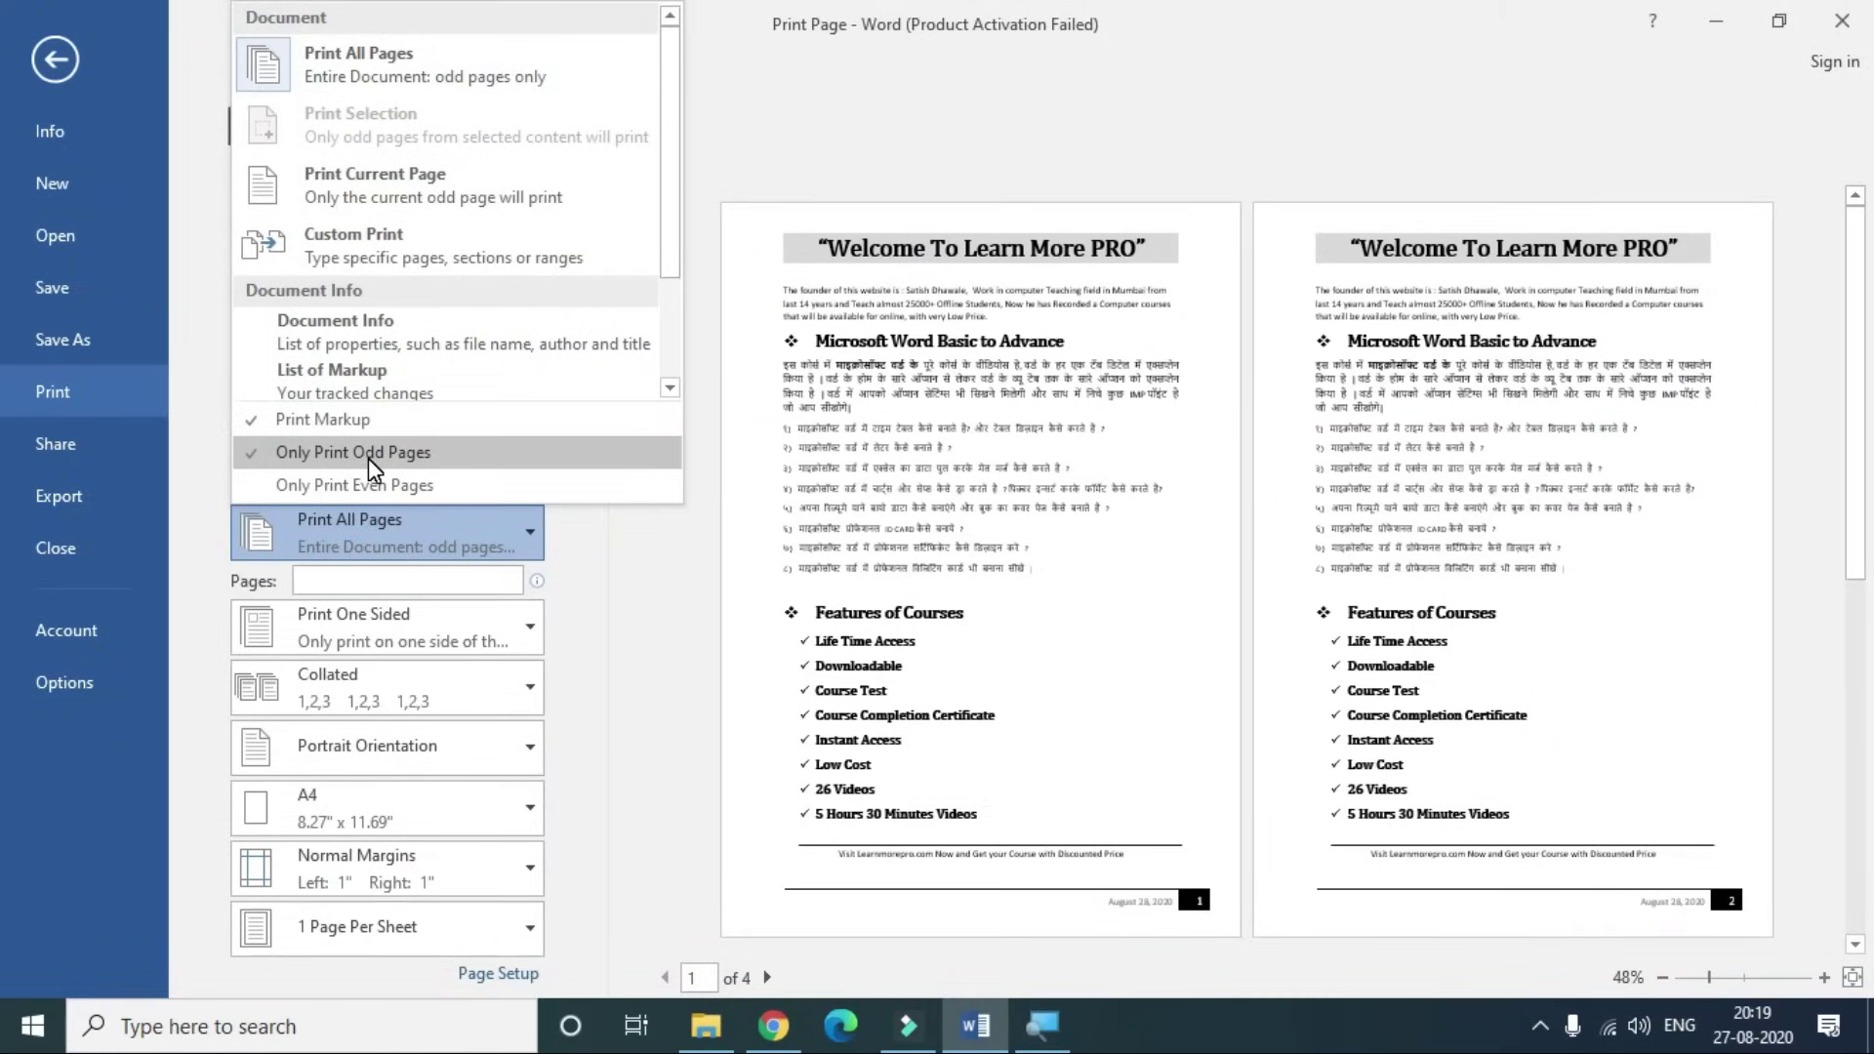
pyautogui.click(581, 594)
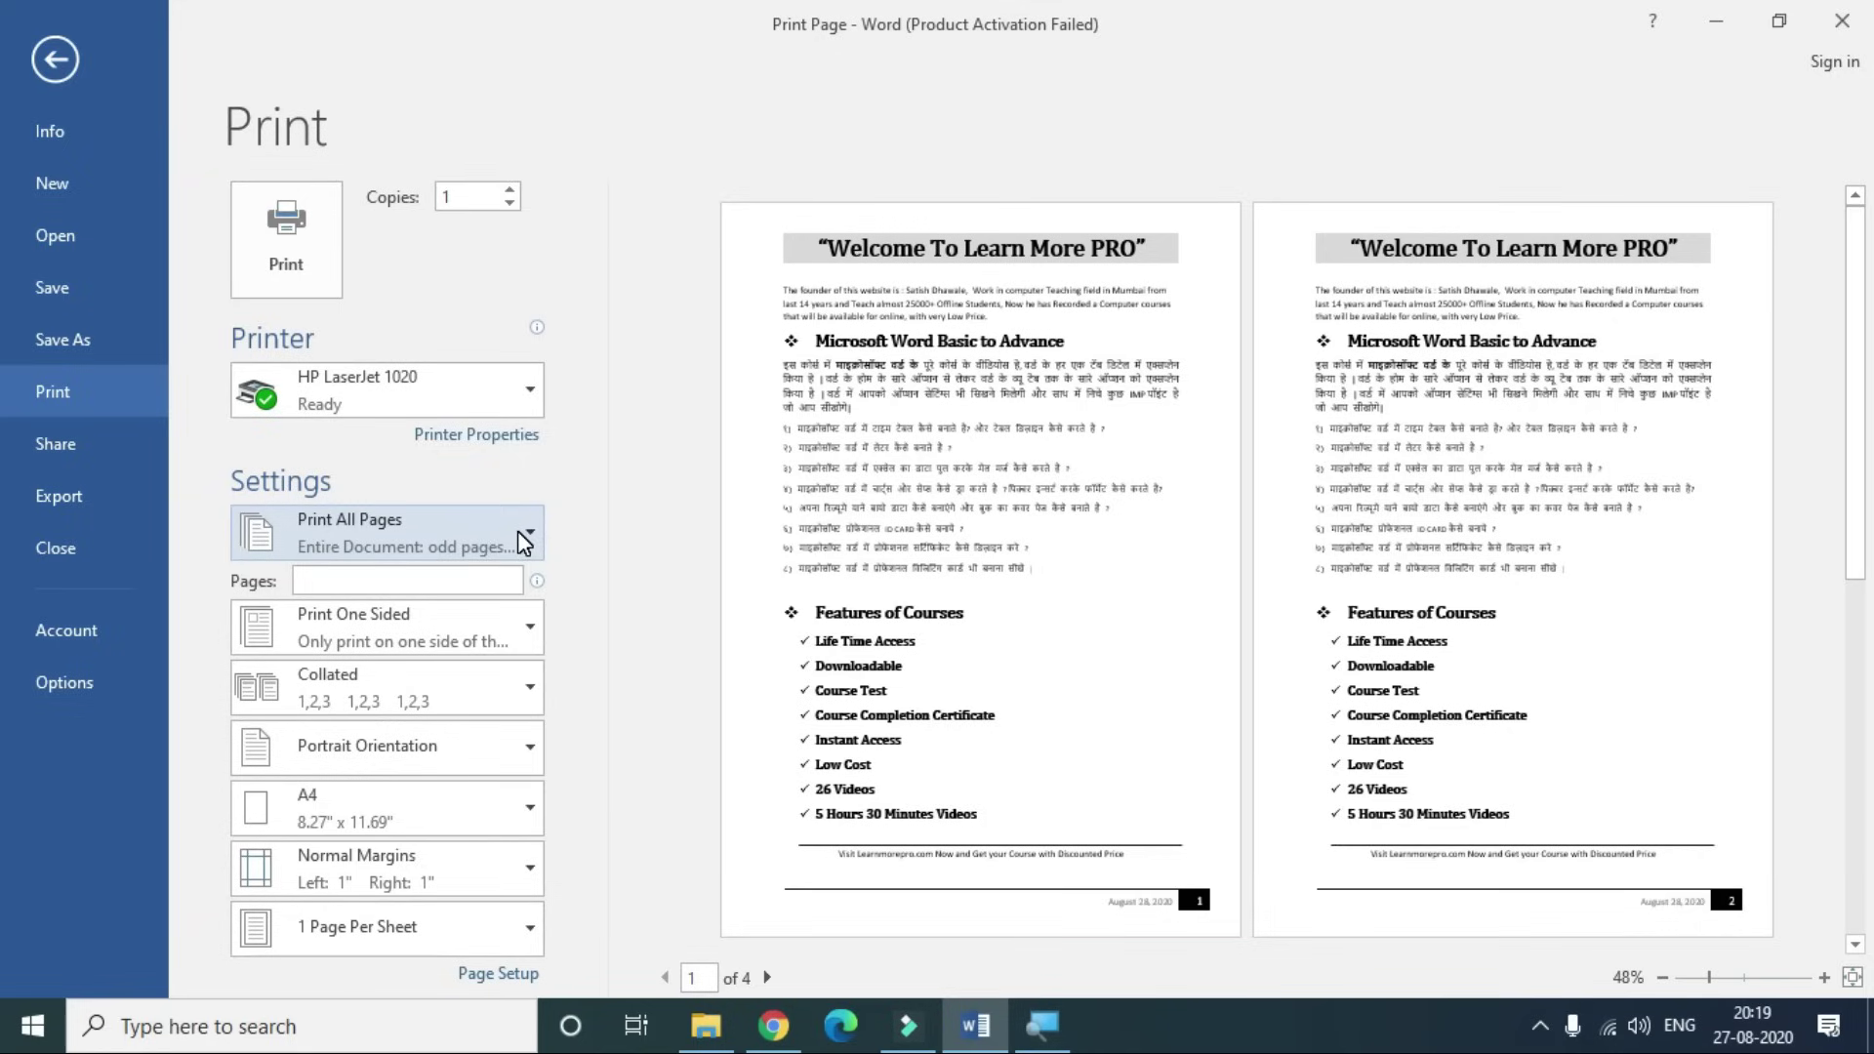
pyautogui.click(518, 531)
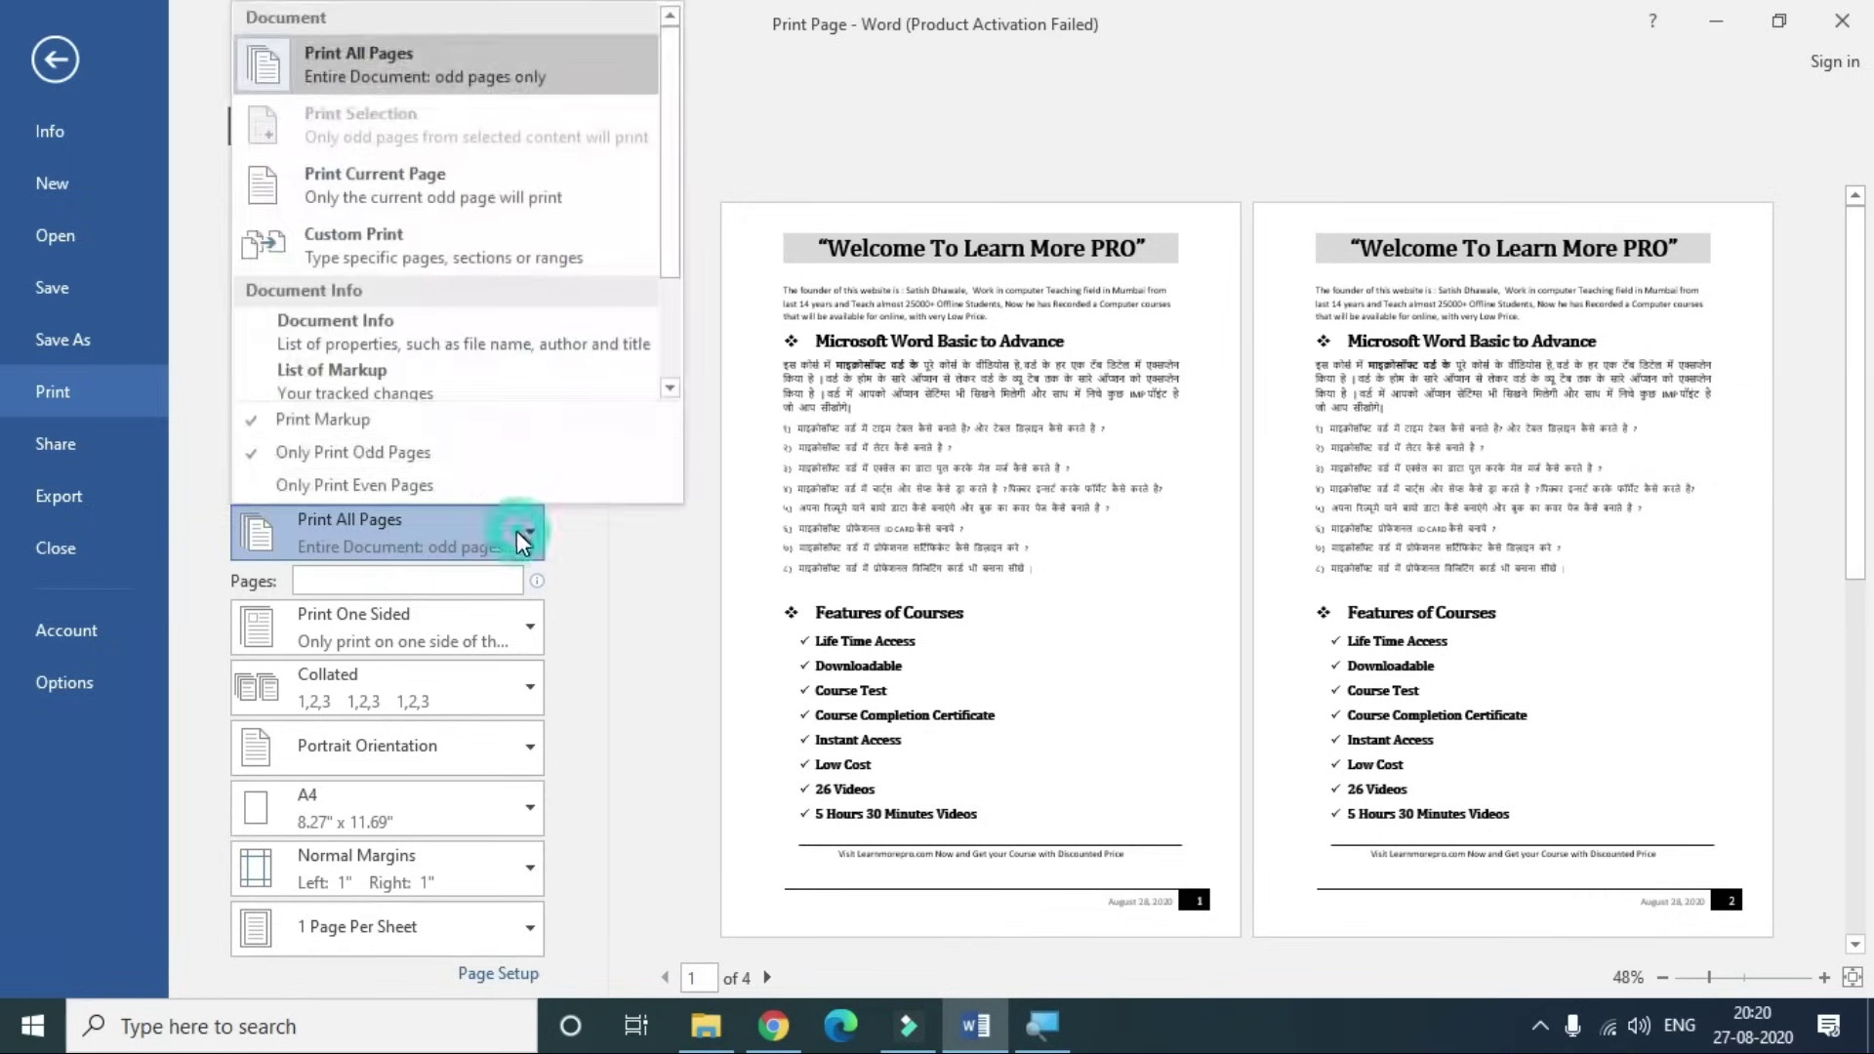
pyautogui.click(426, 471)
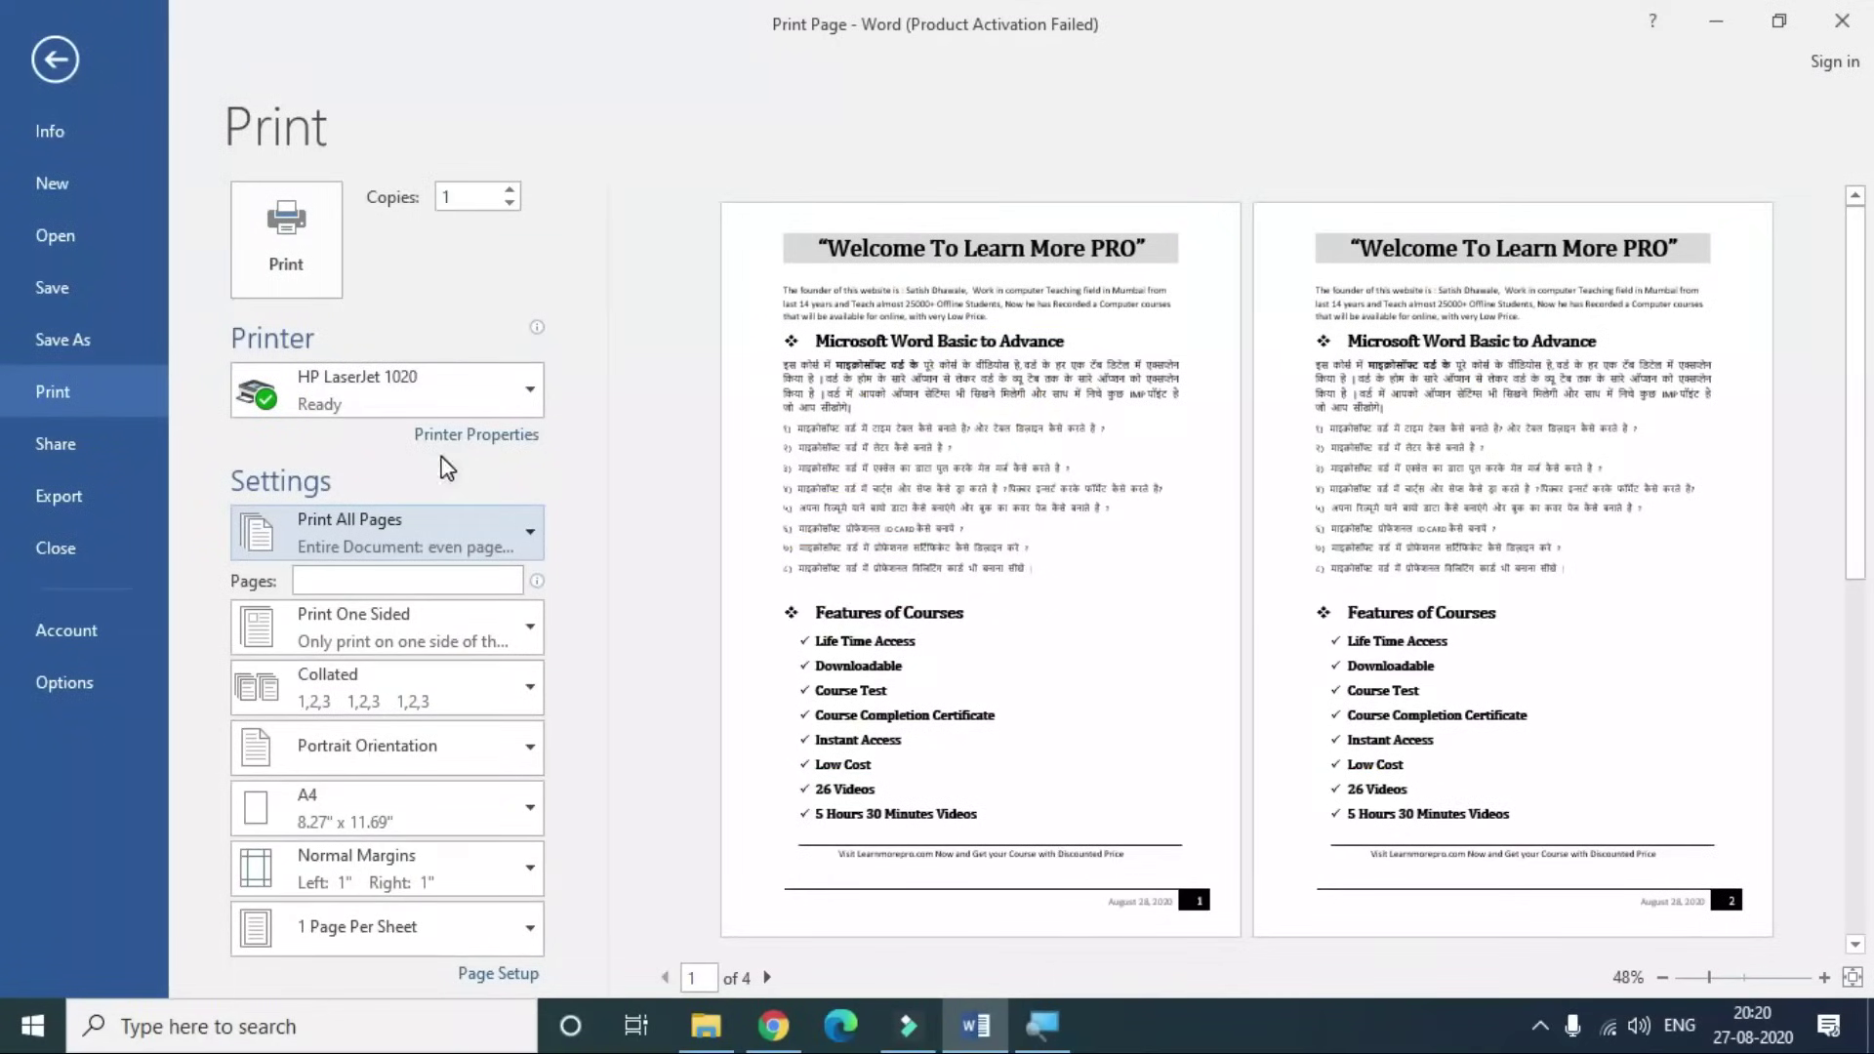
# - Review the printer list and leave HP LaserJet 1020 as the selected printer
pyautogui.click(383, 410)
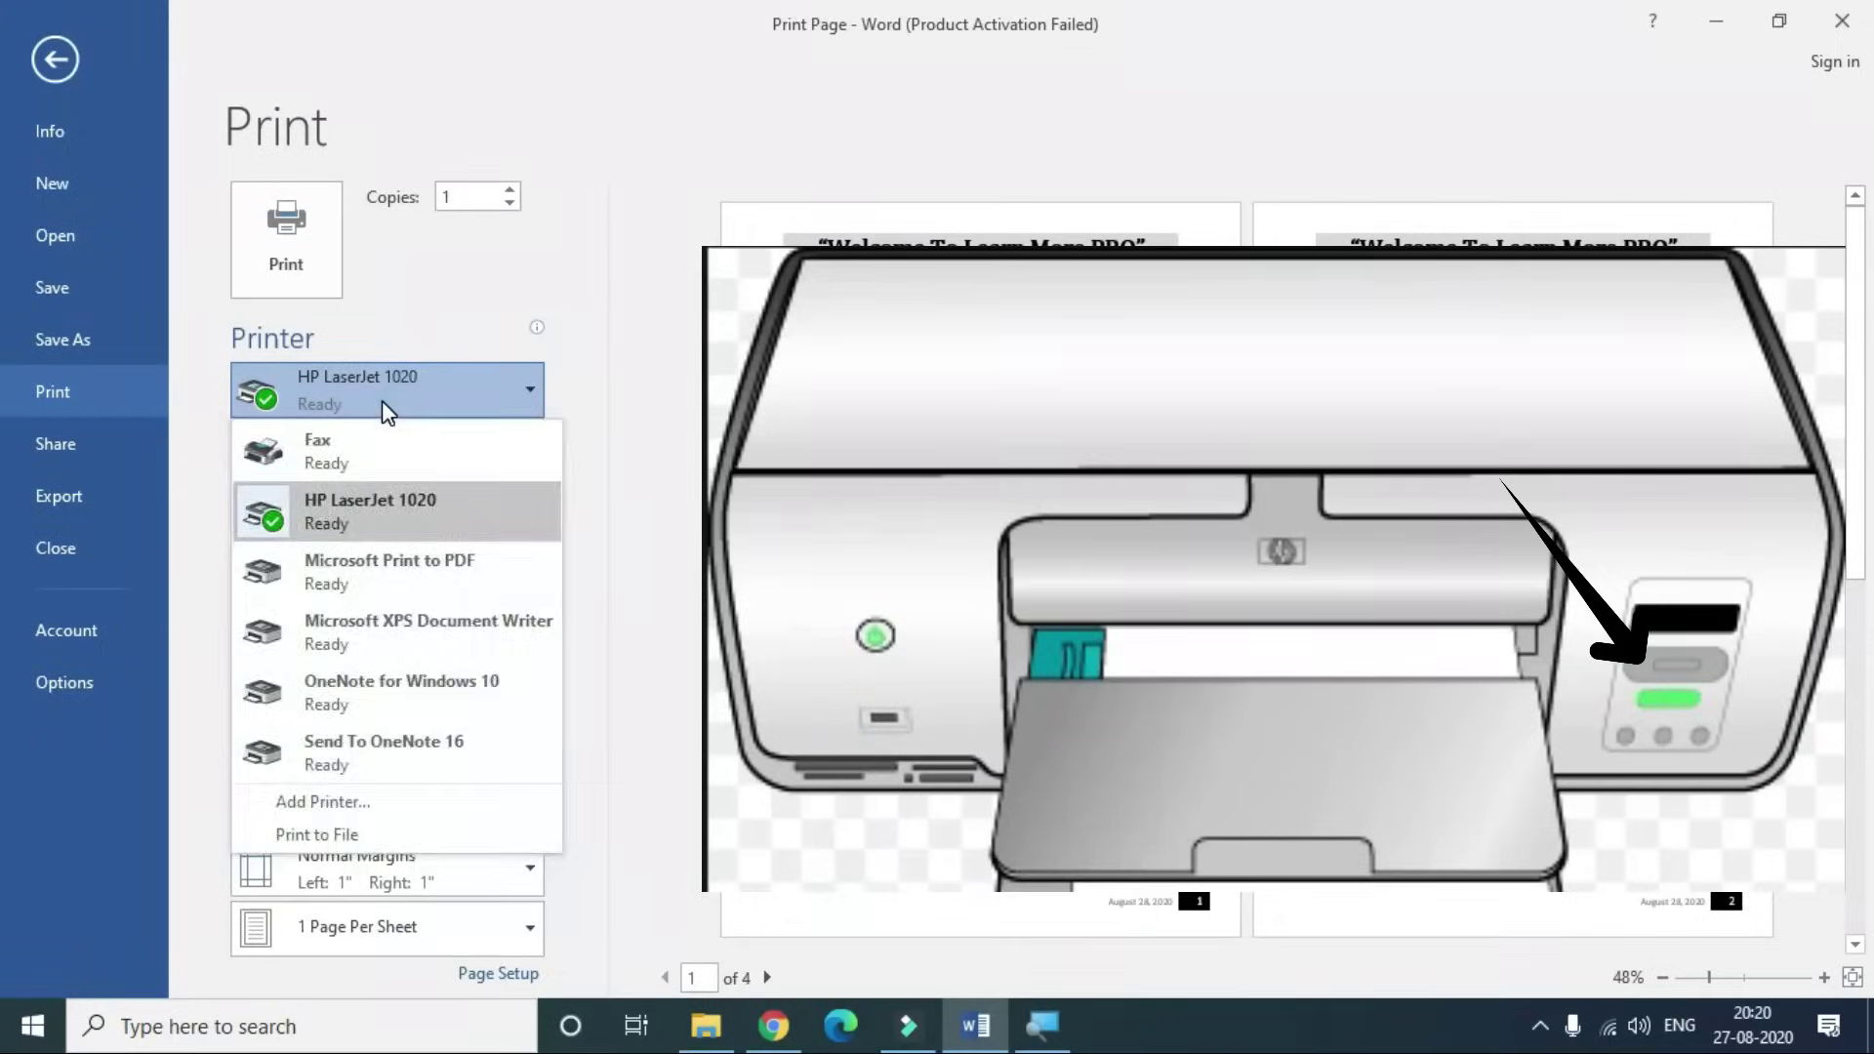
pyautogui.click(383, 401)
pyautogui.click(383, 400)
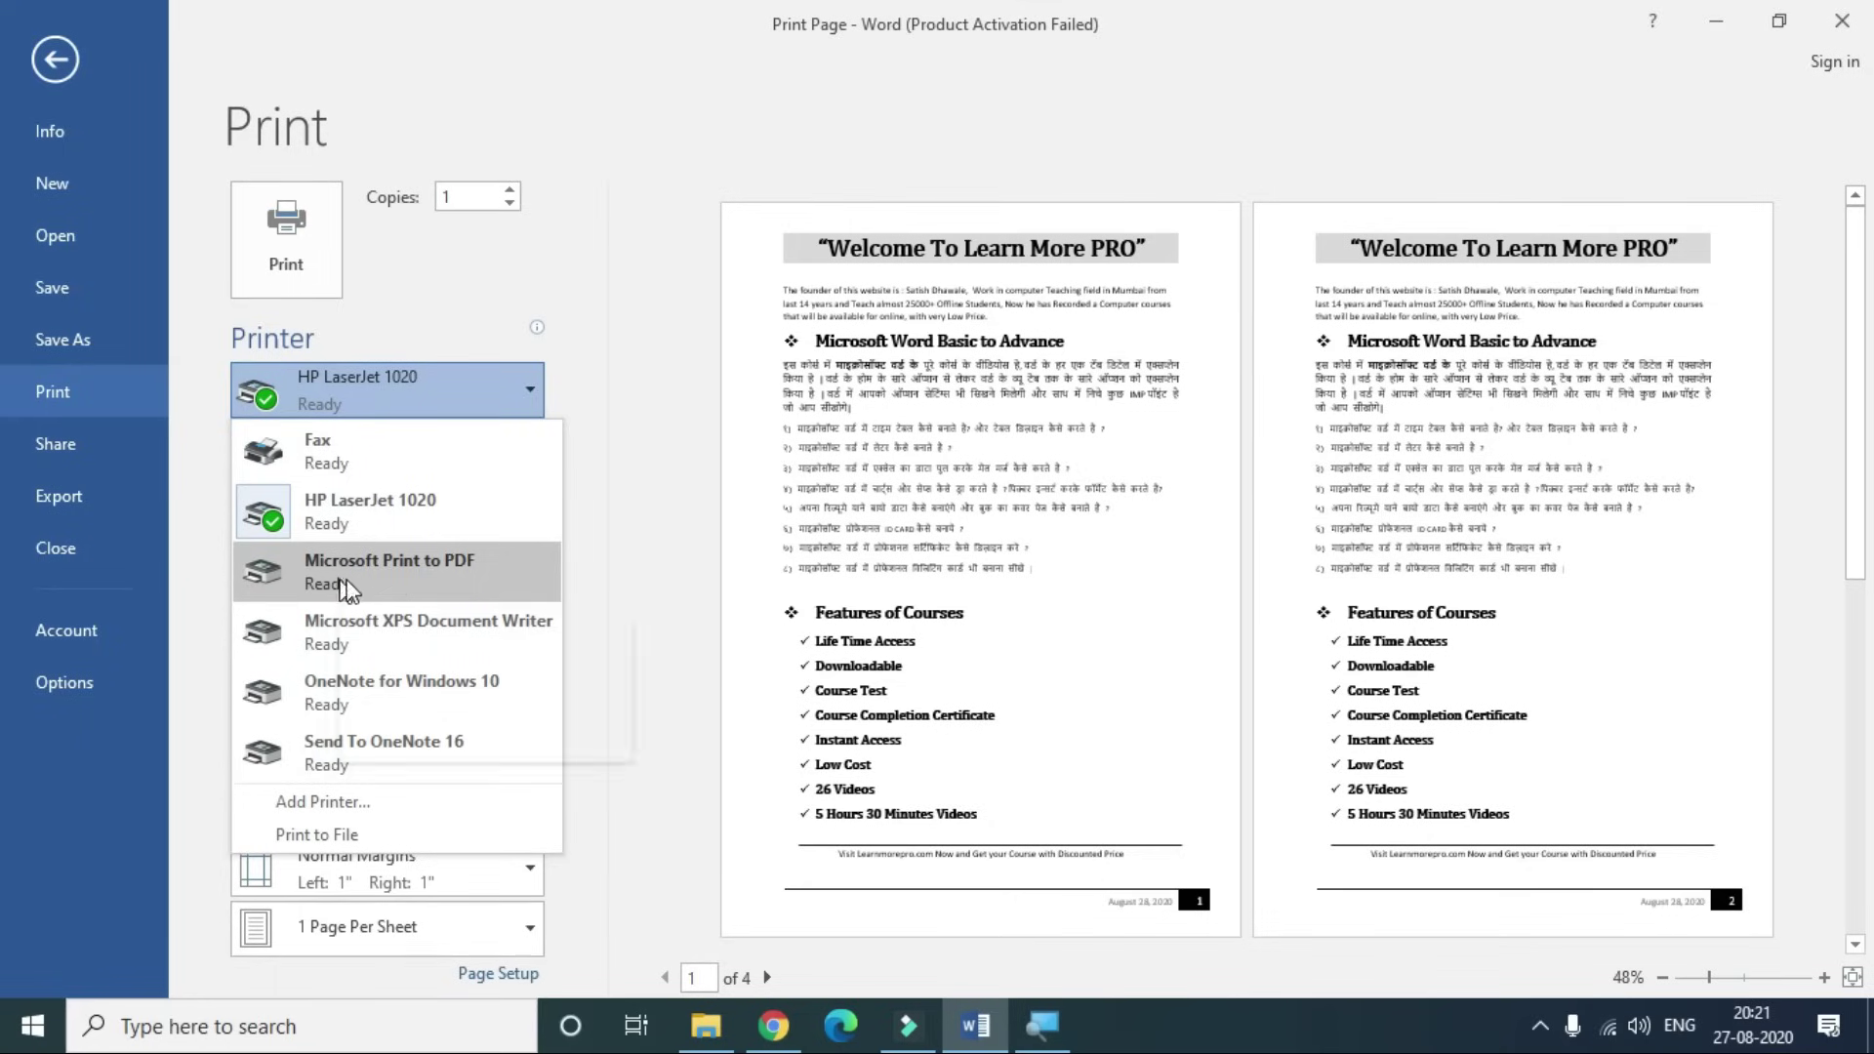
pyautogui.click(644, 585)
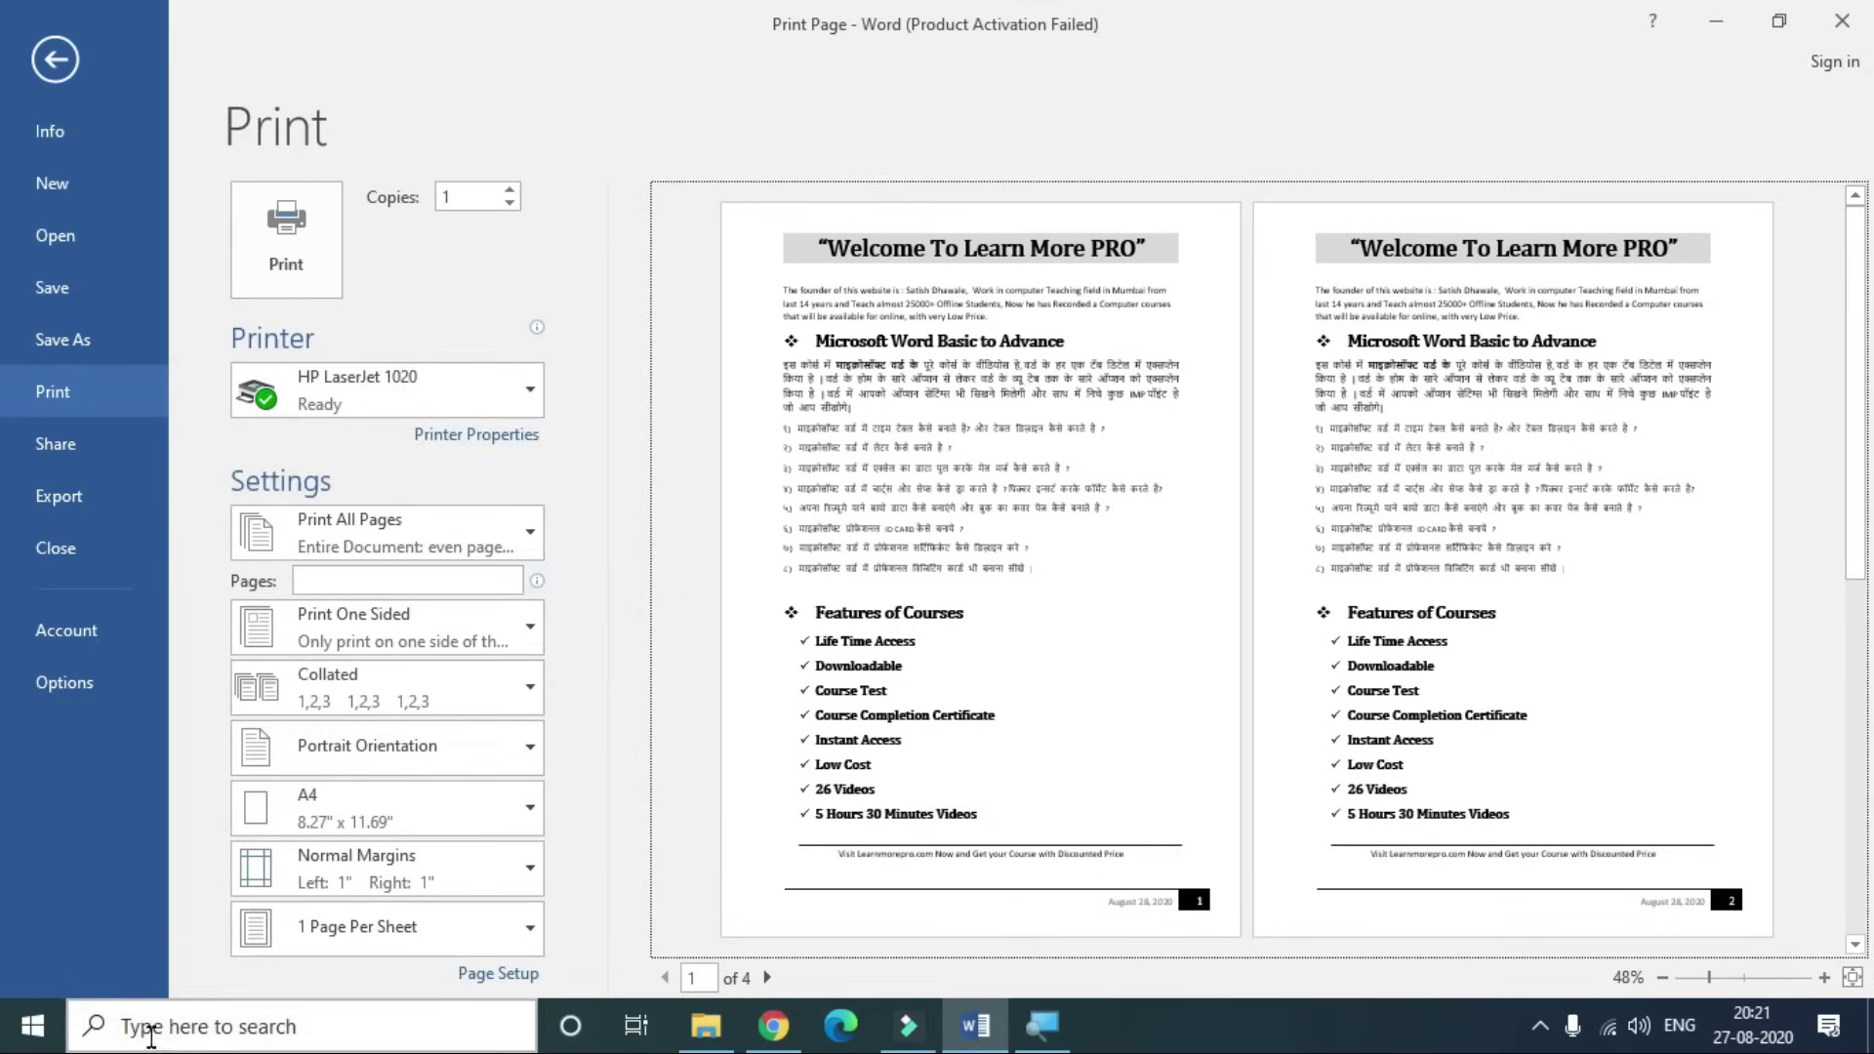
# - Search PRINTER in Windows and open the HP LaserJet 1020 Manage page in Printers & scanners
pyautogui.click(148, 1020)
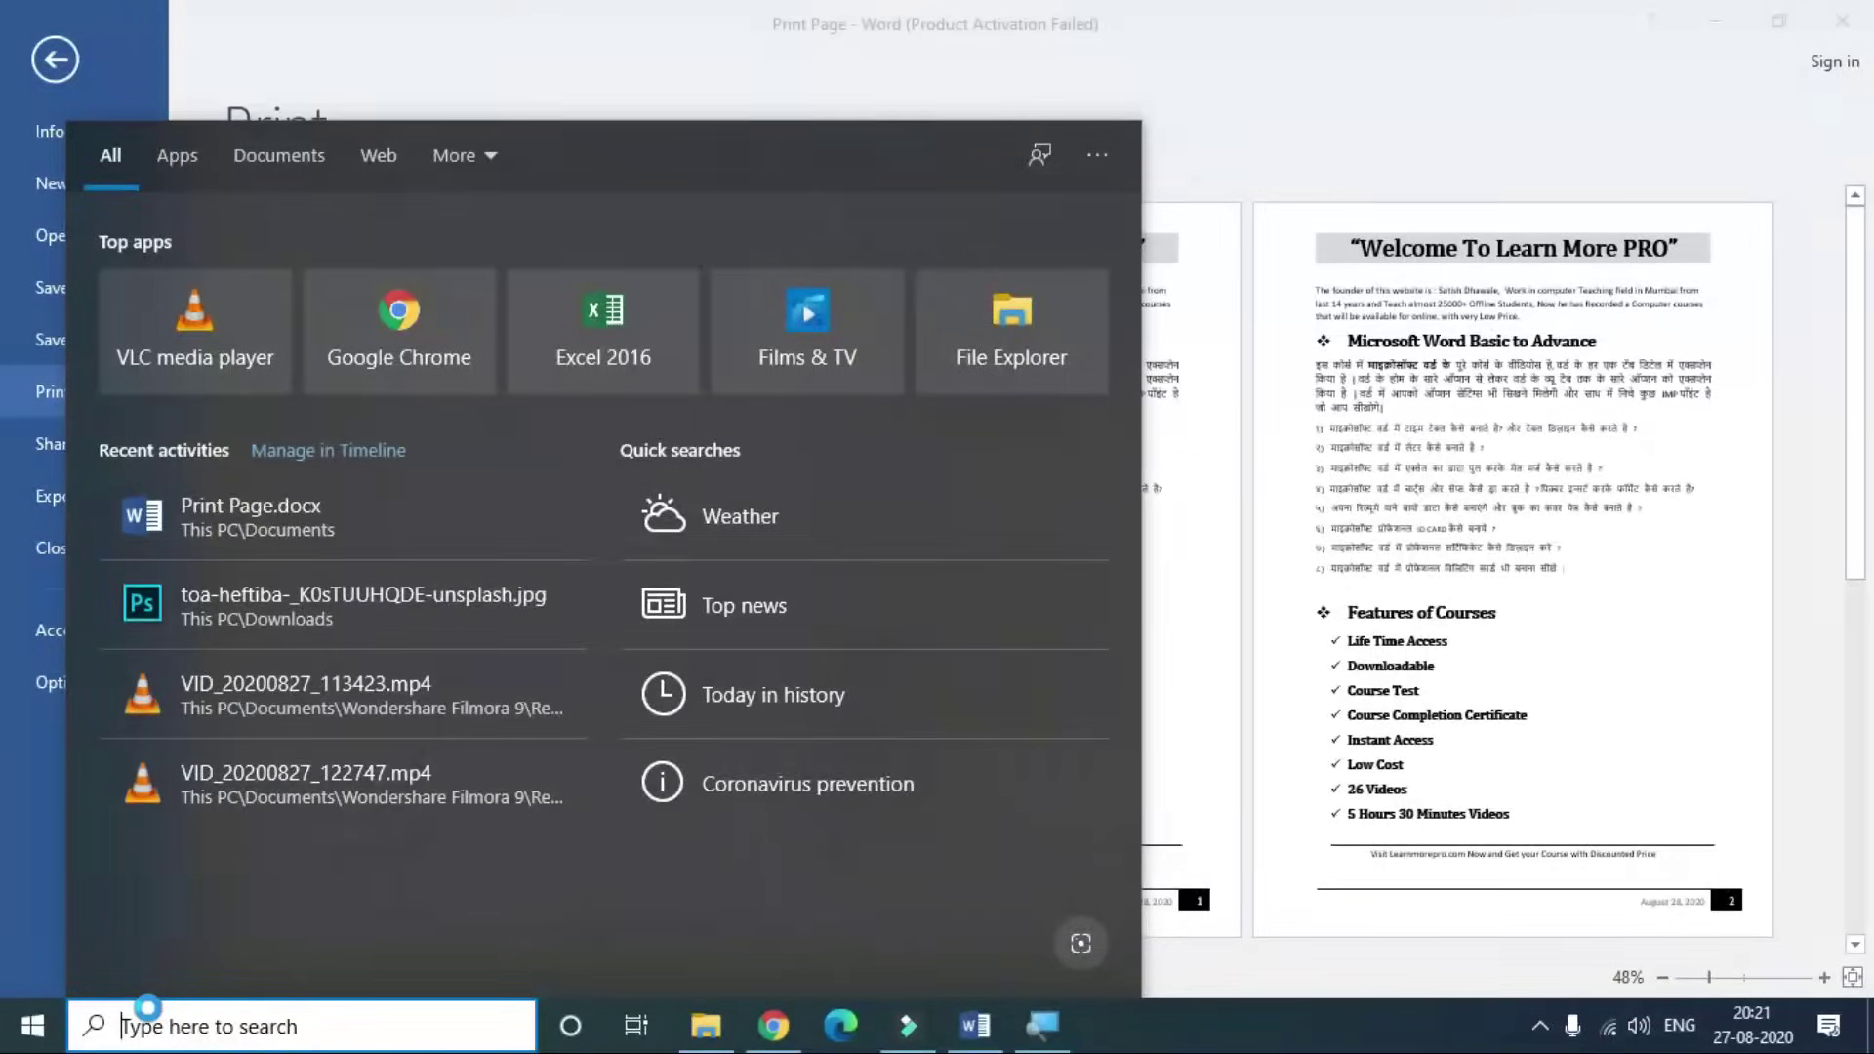
pyautogui.write('PRINTER')
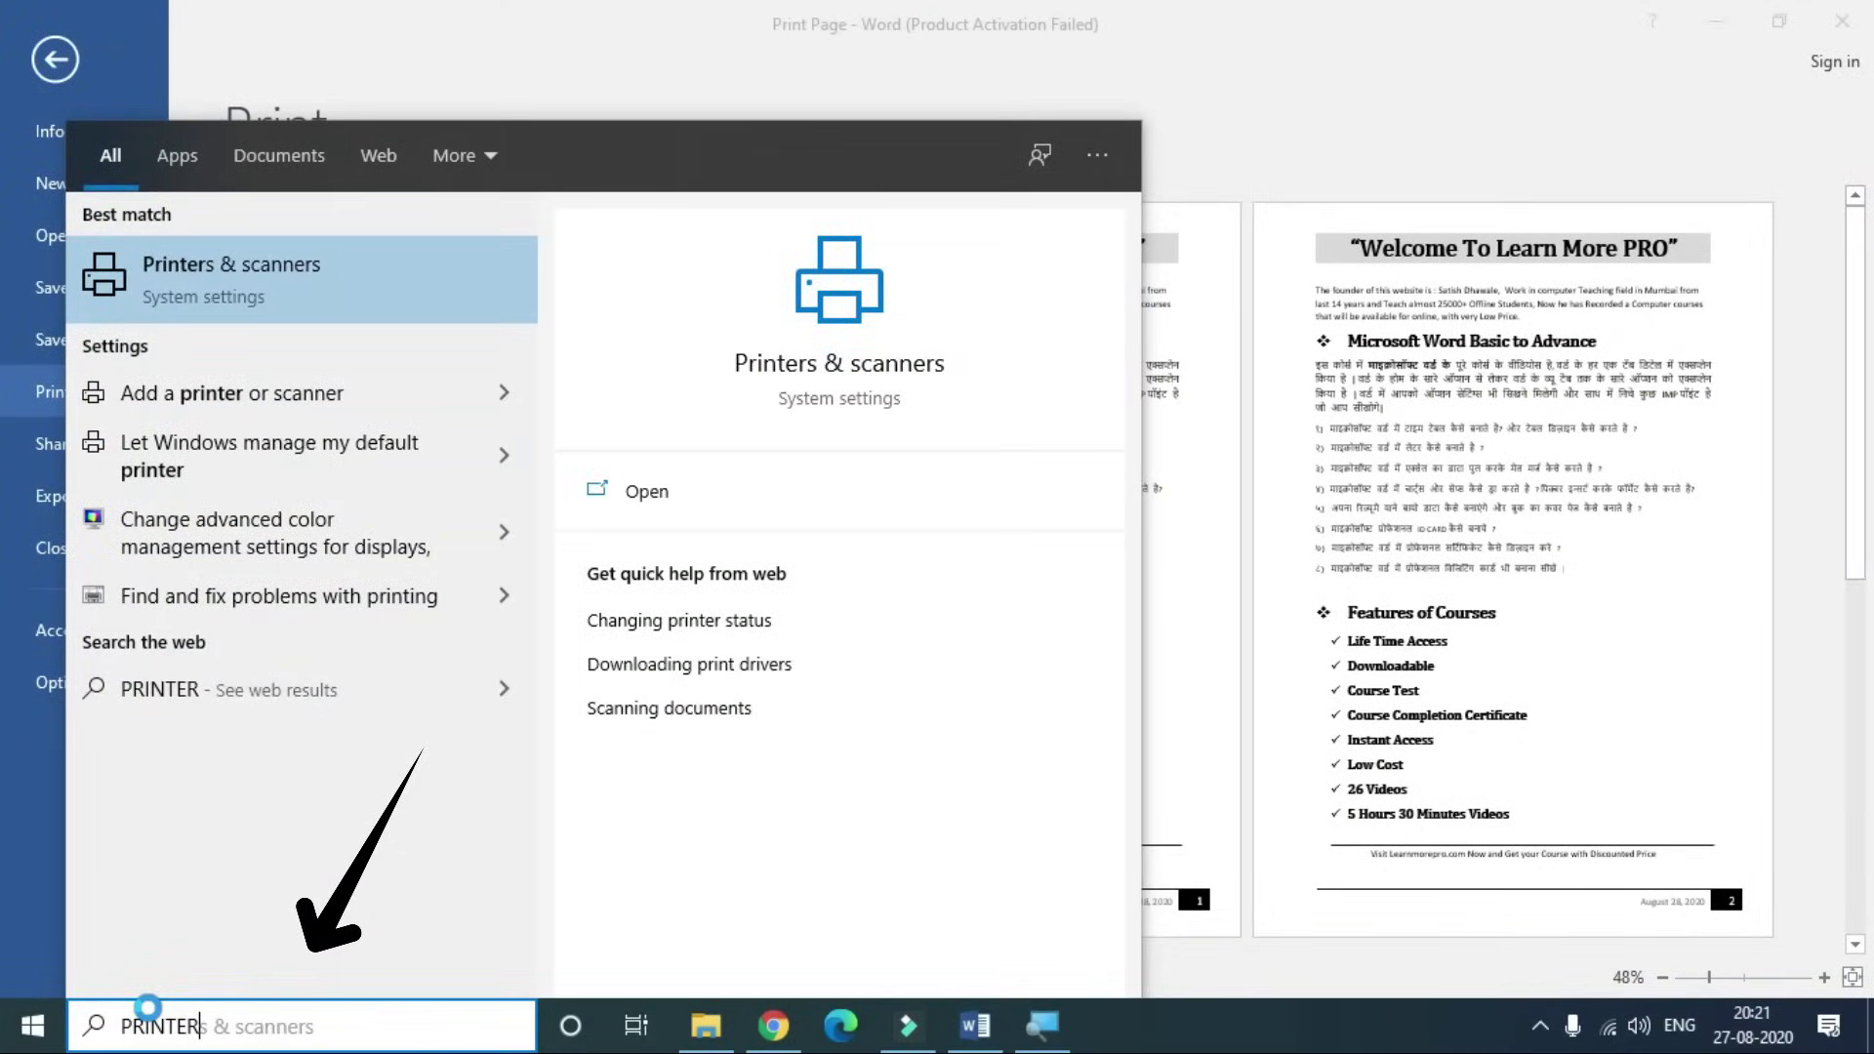
pyautogui.click(186, 283)
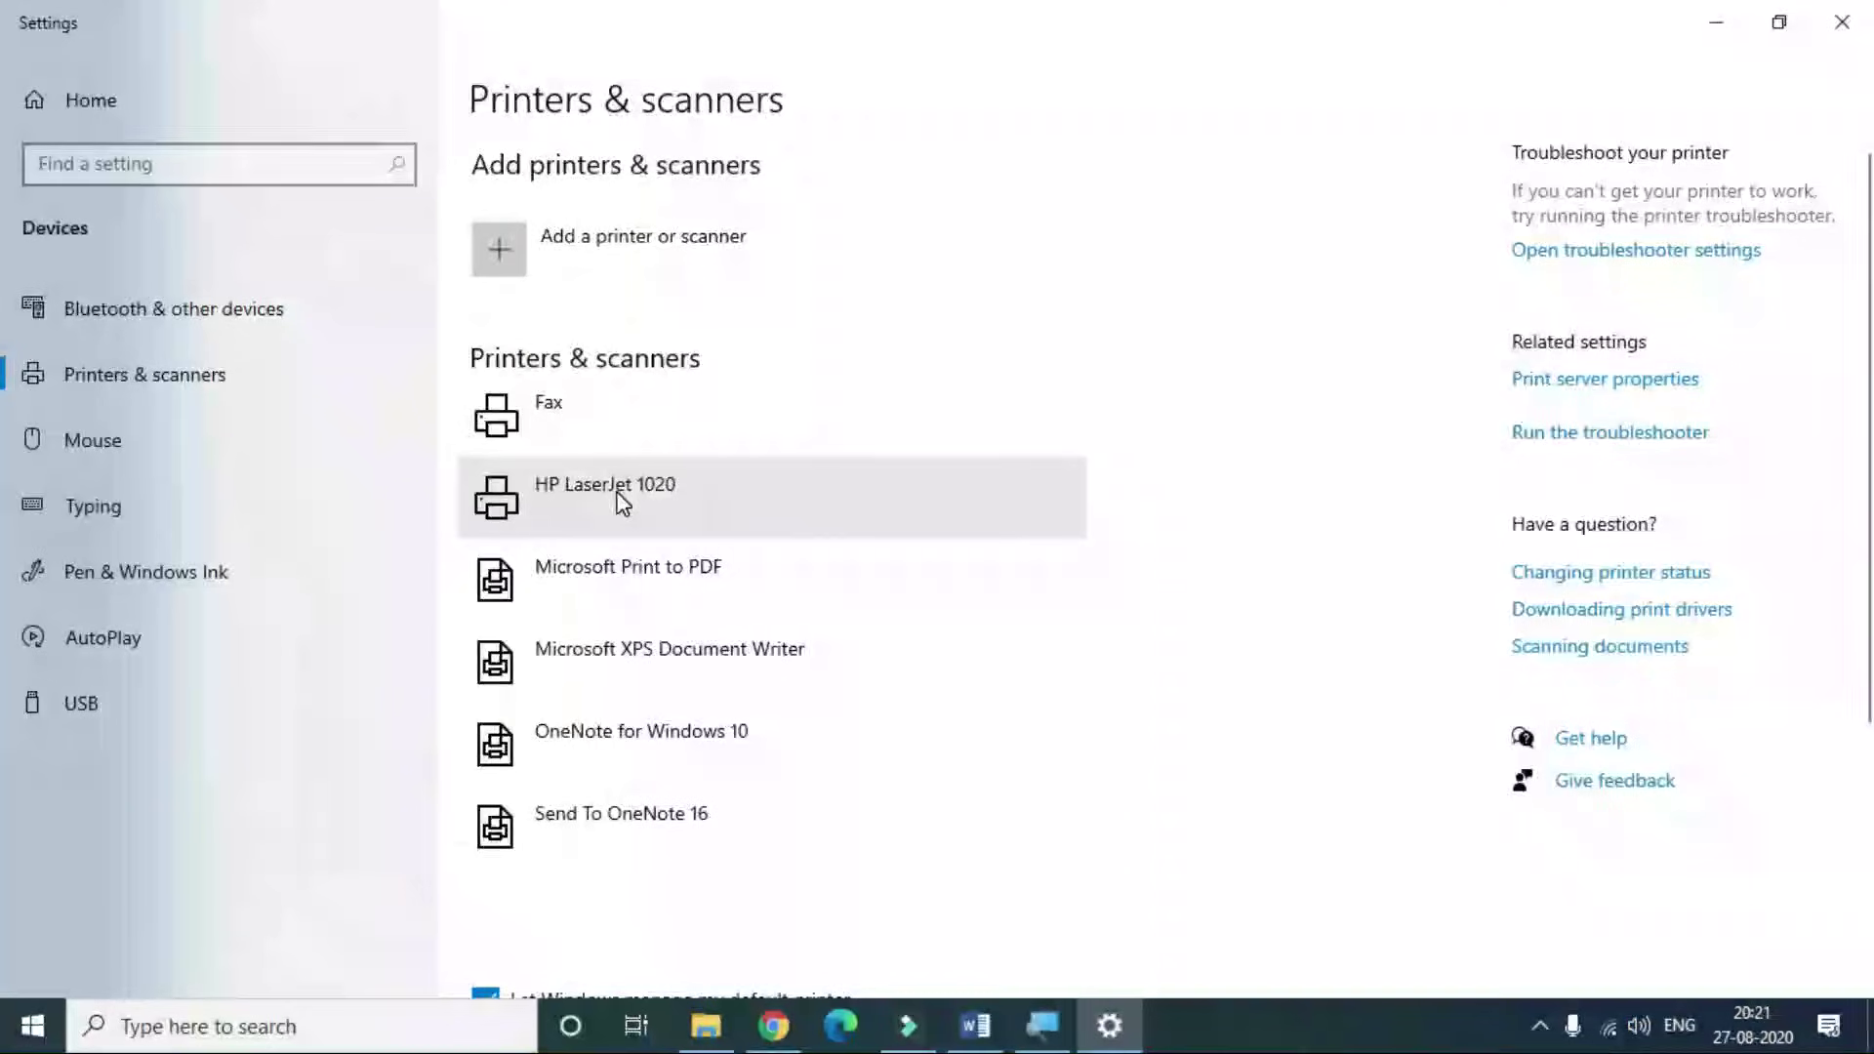
pyautogui.click(622, 502)
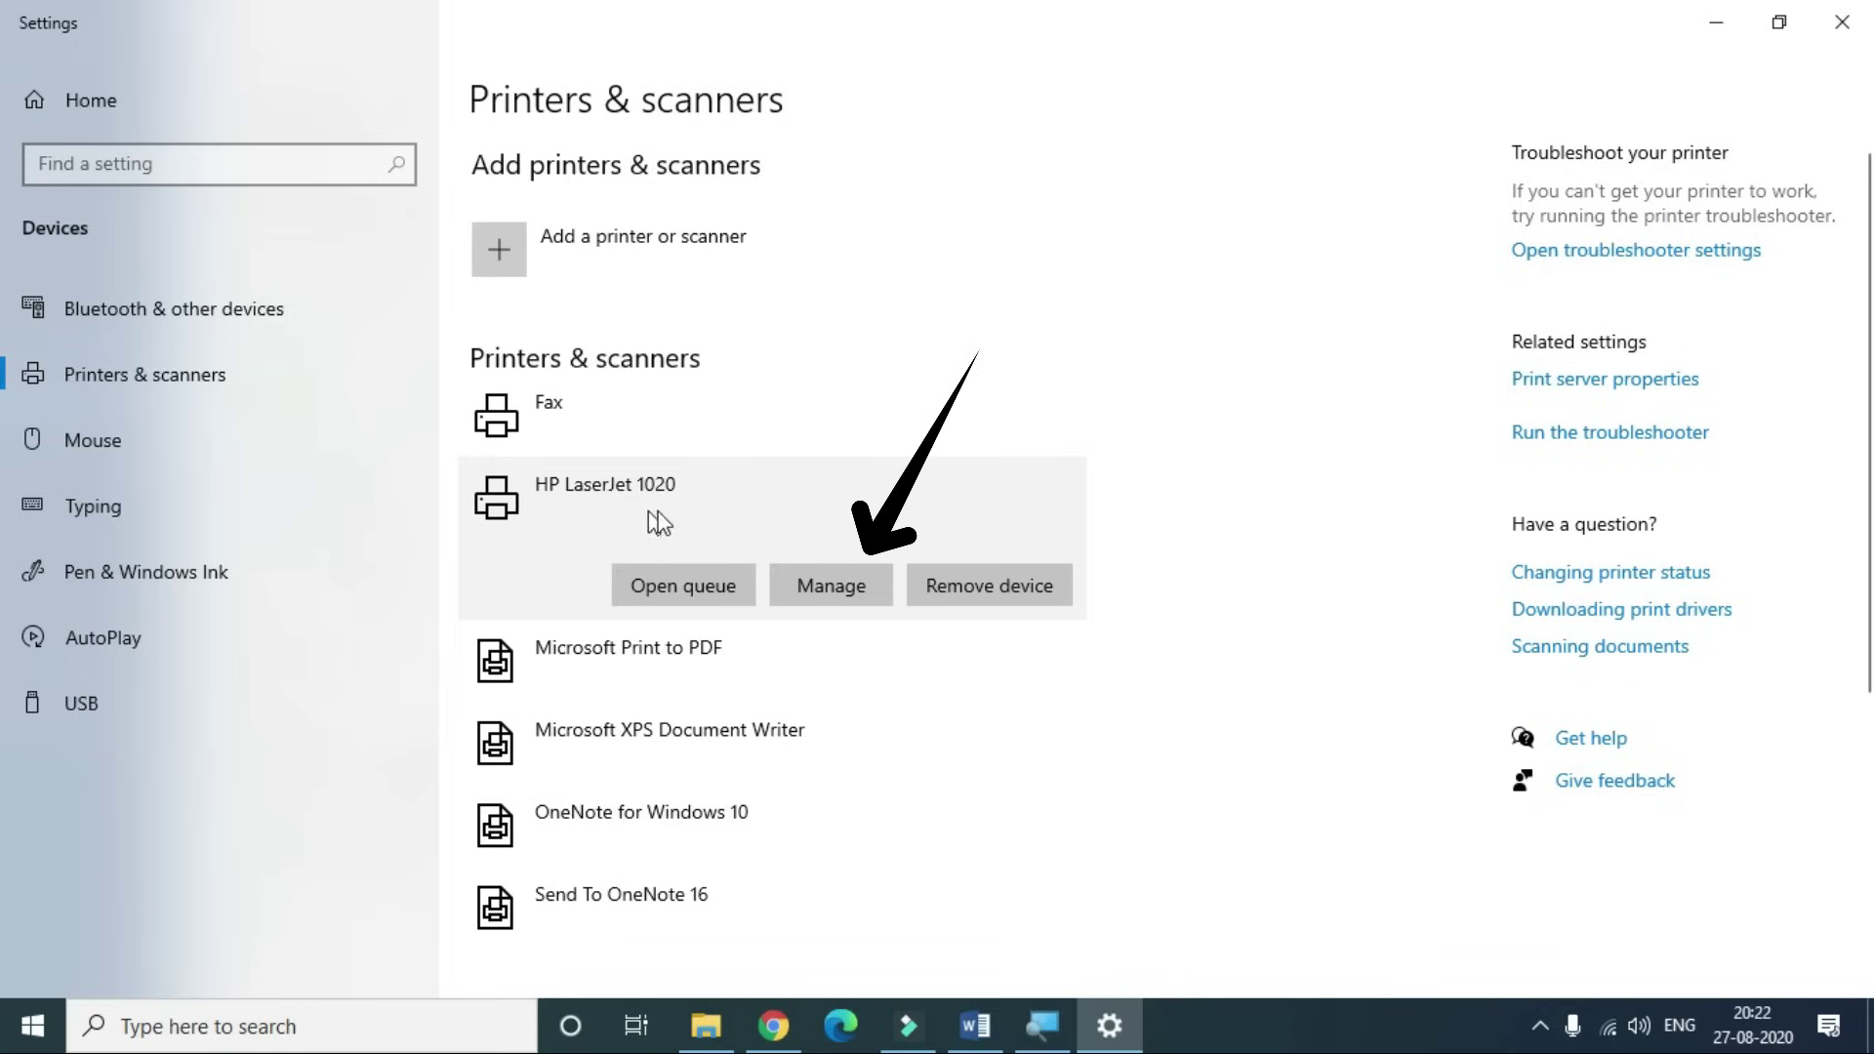
pyautogui.click(822, 583)
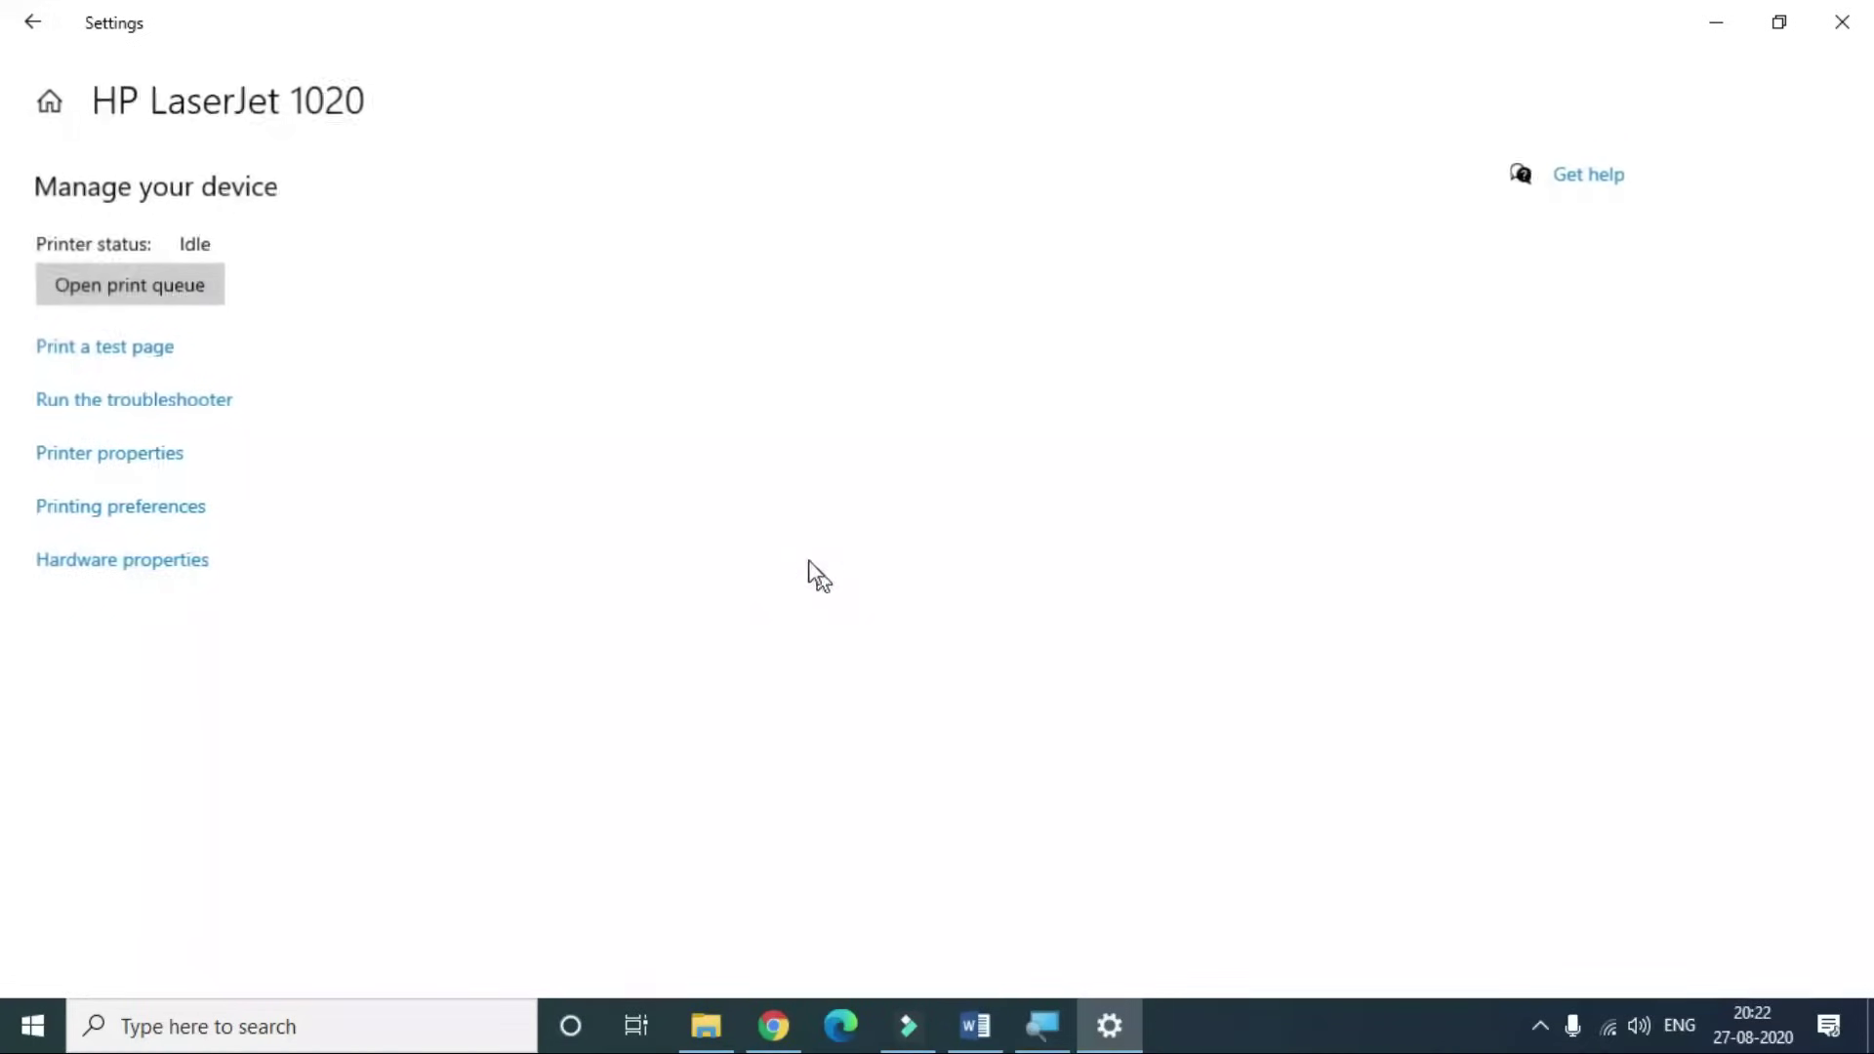
# - Open and close the HP LaserJet 1020 Printing preferences without changes, returning to Word
pyautogui.click(116, 517)
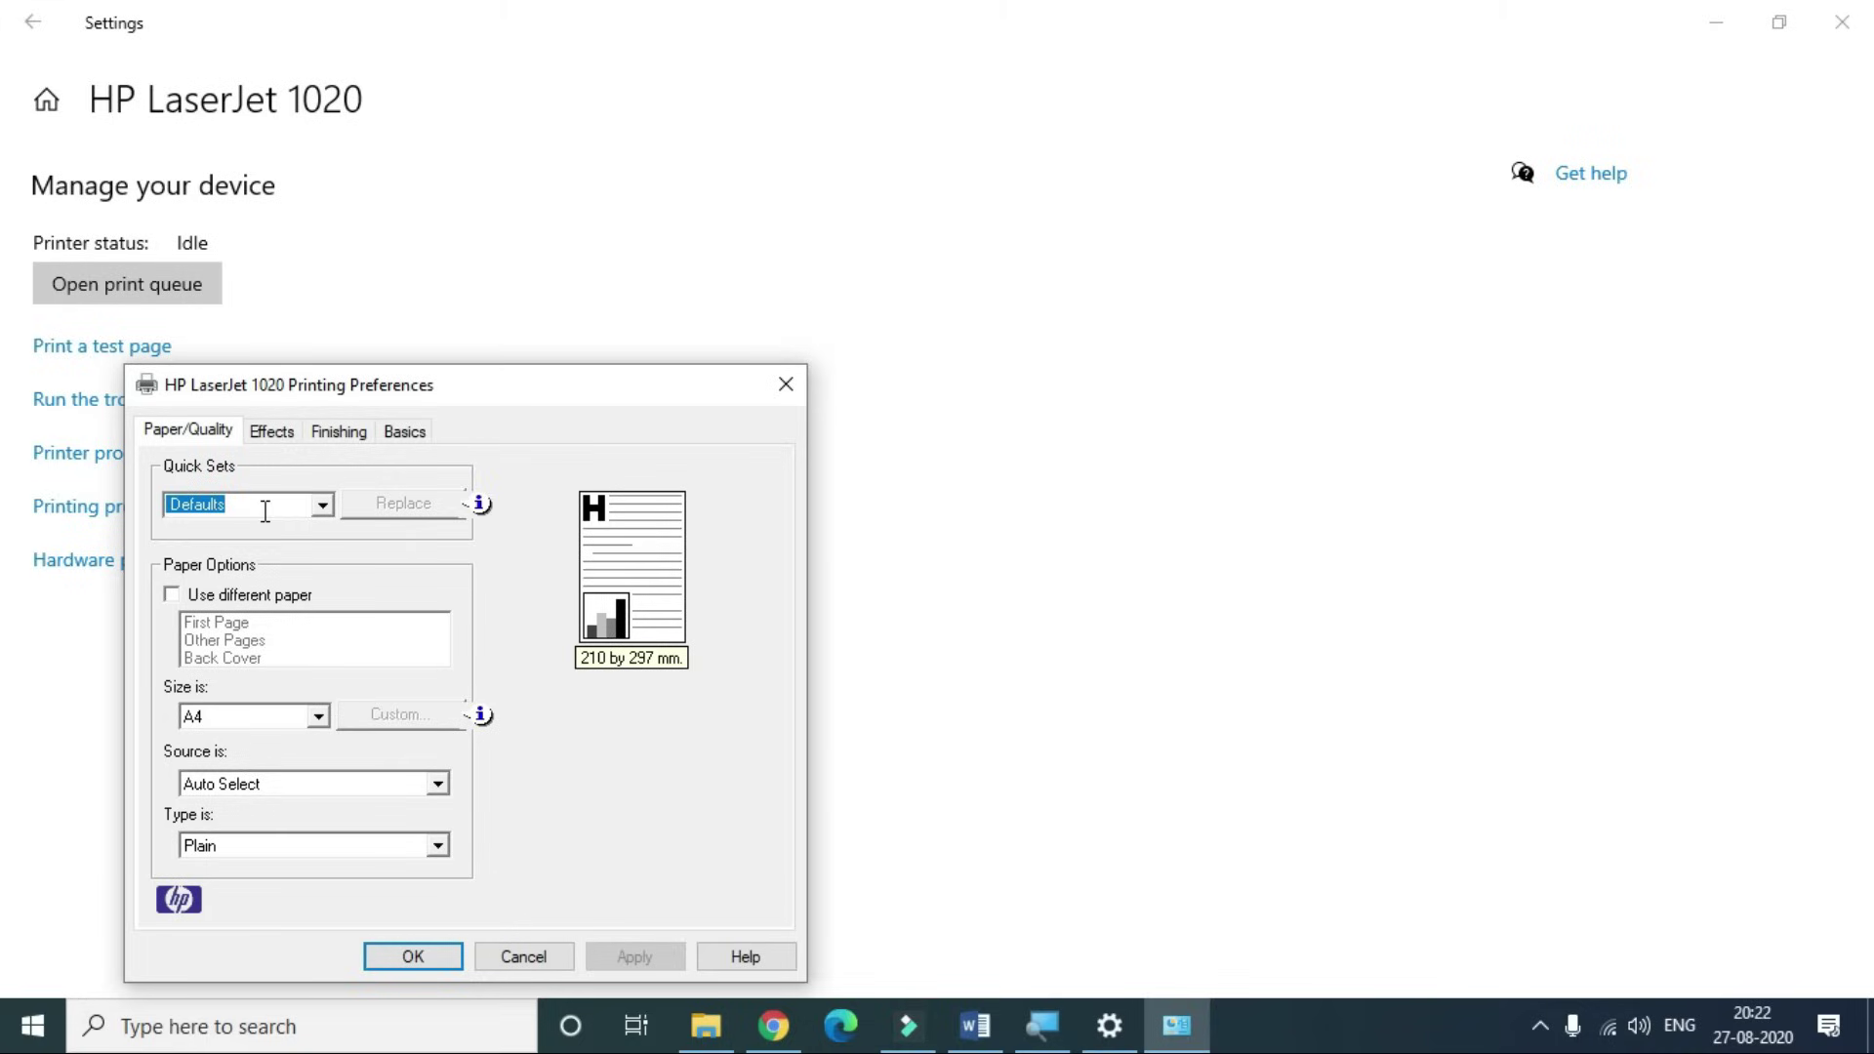
pyautogui.click(542, 956)
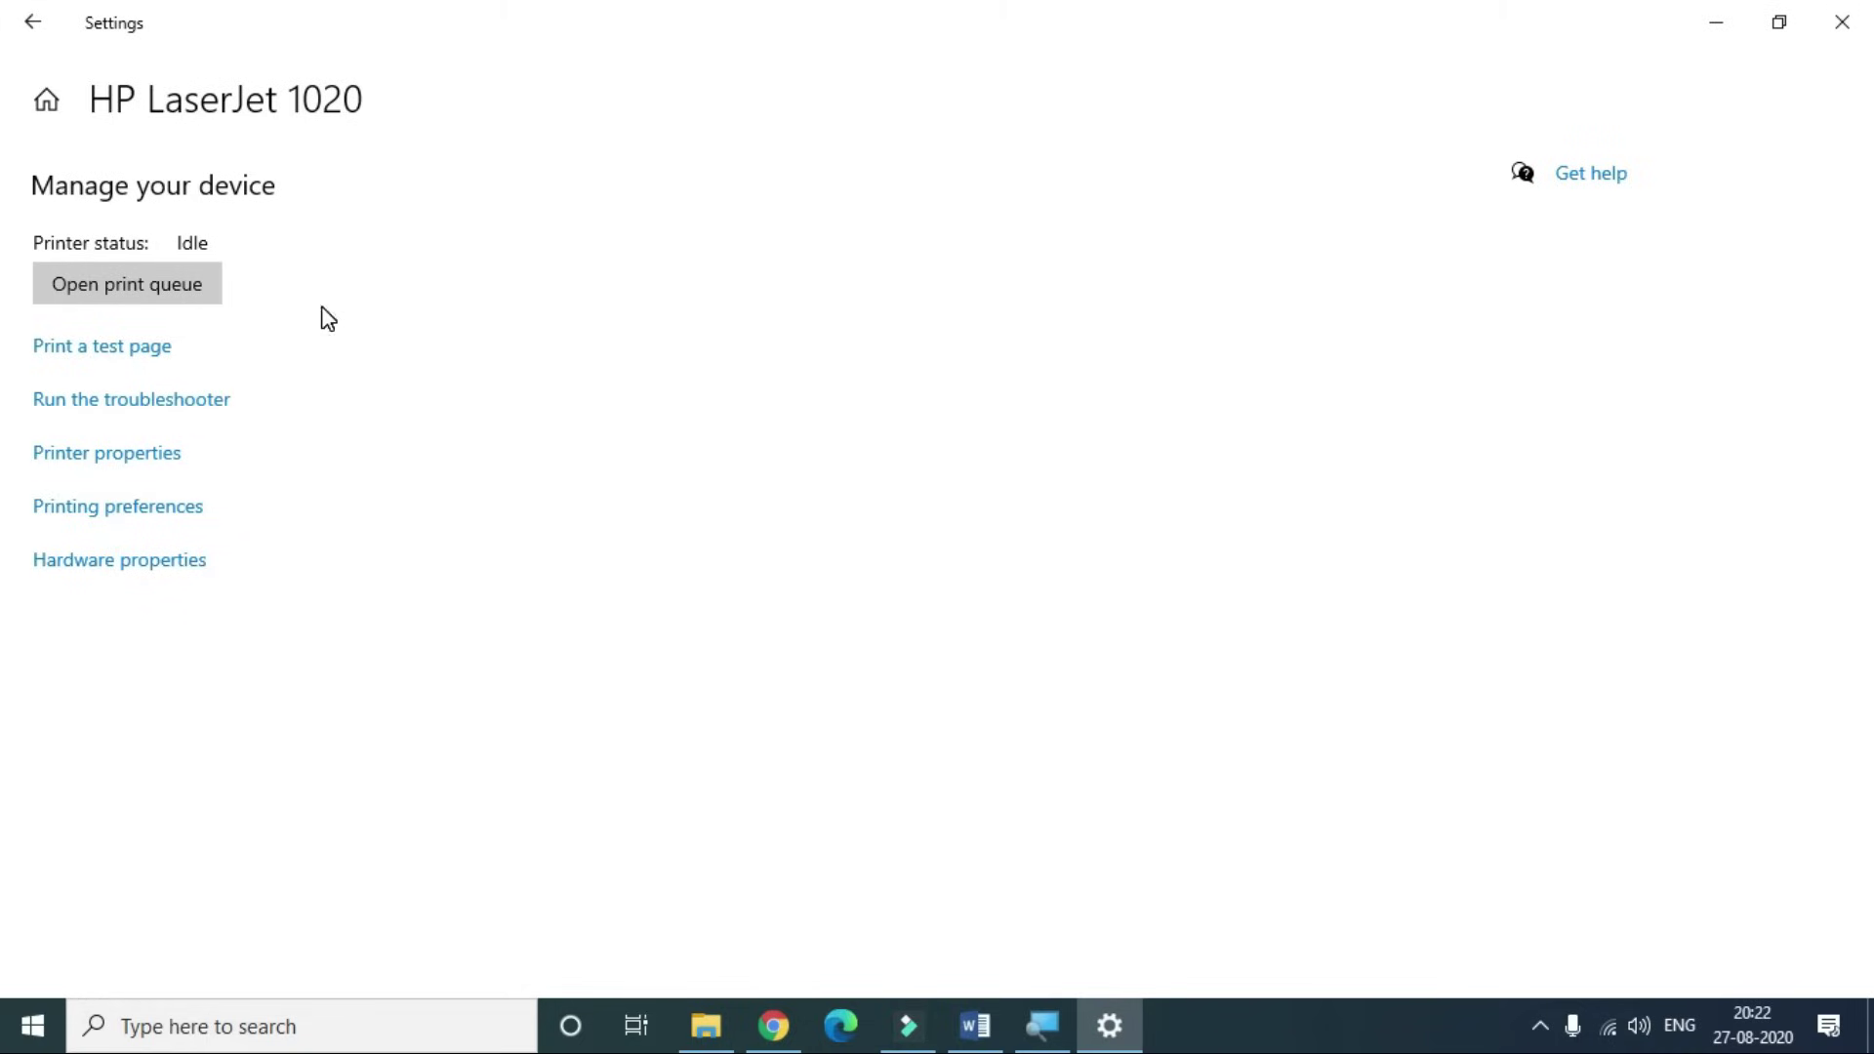
pyautogui.click(981, 1025)
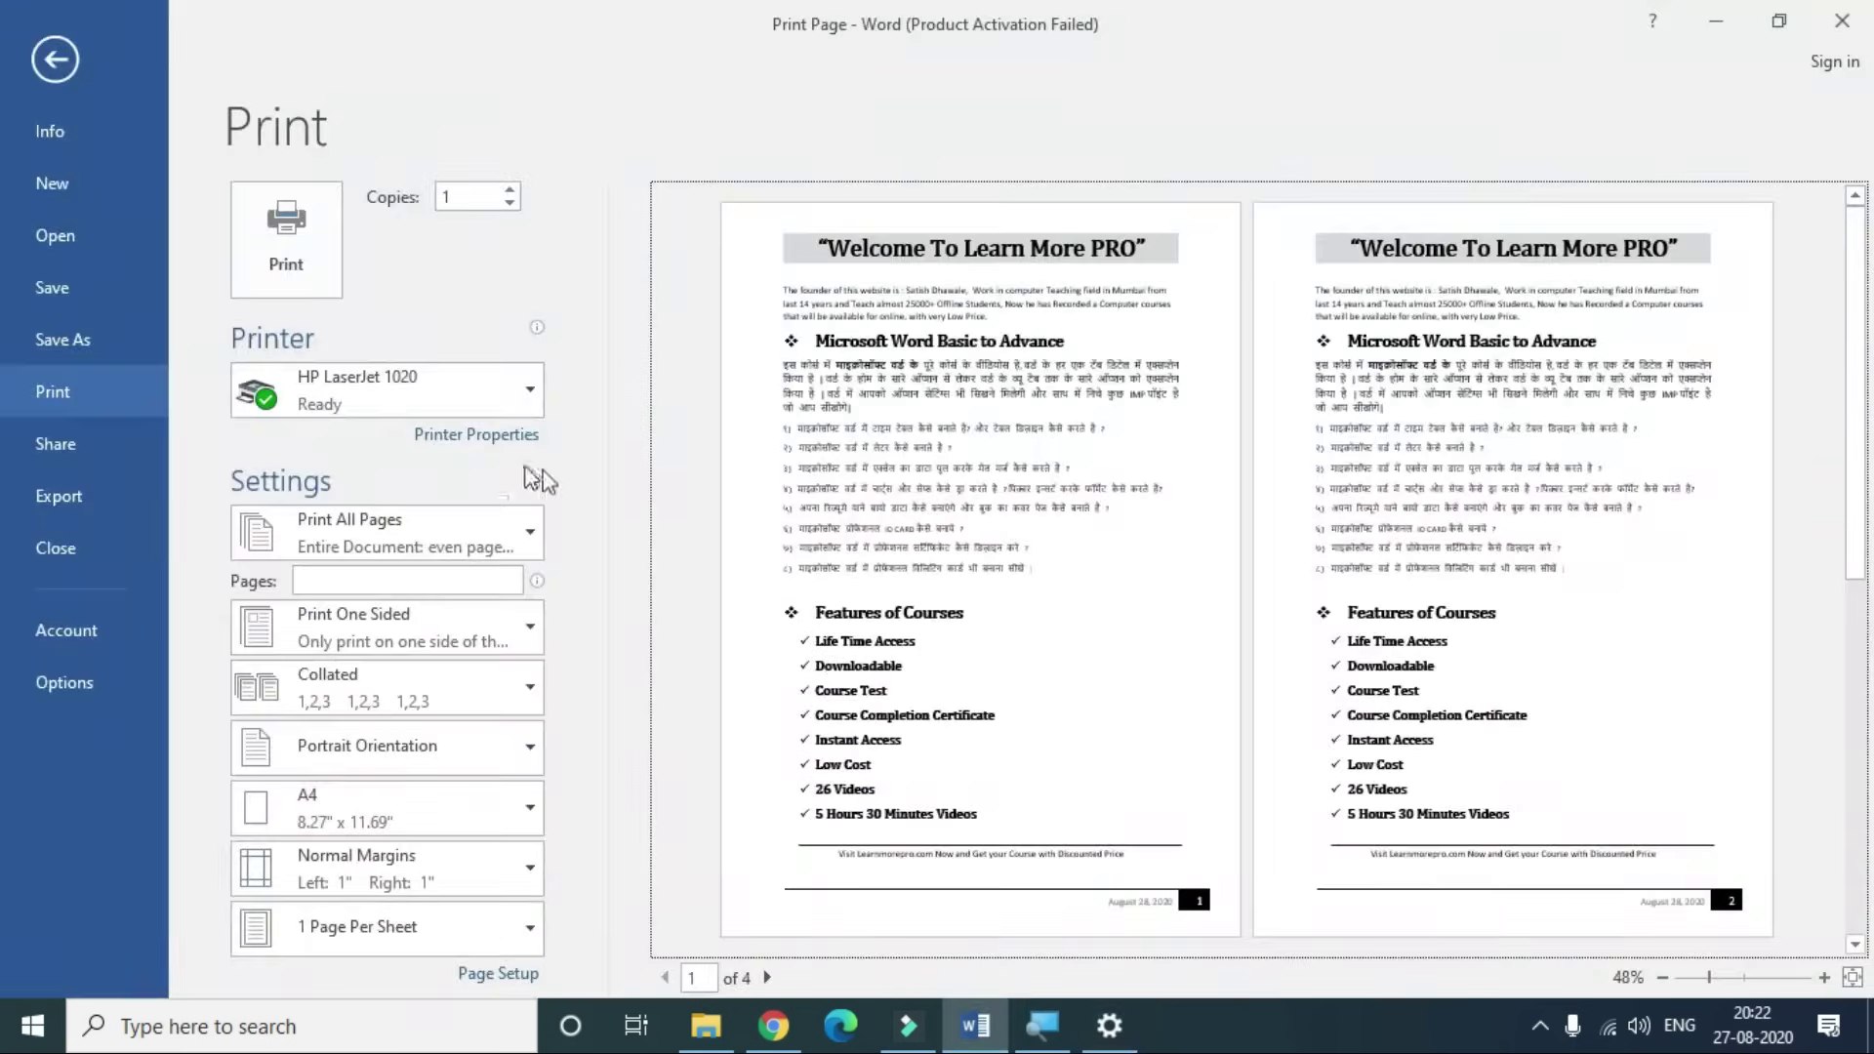
pyautogui.click(439, 400)
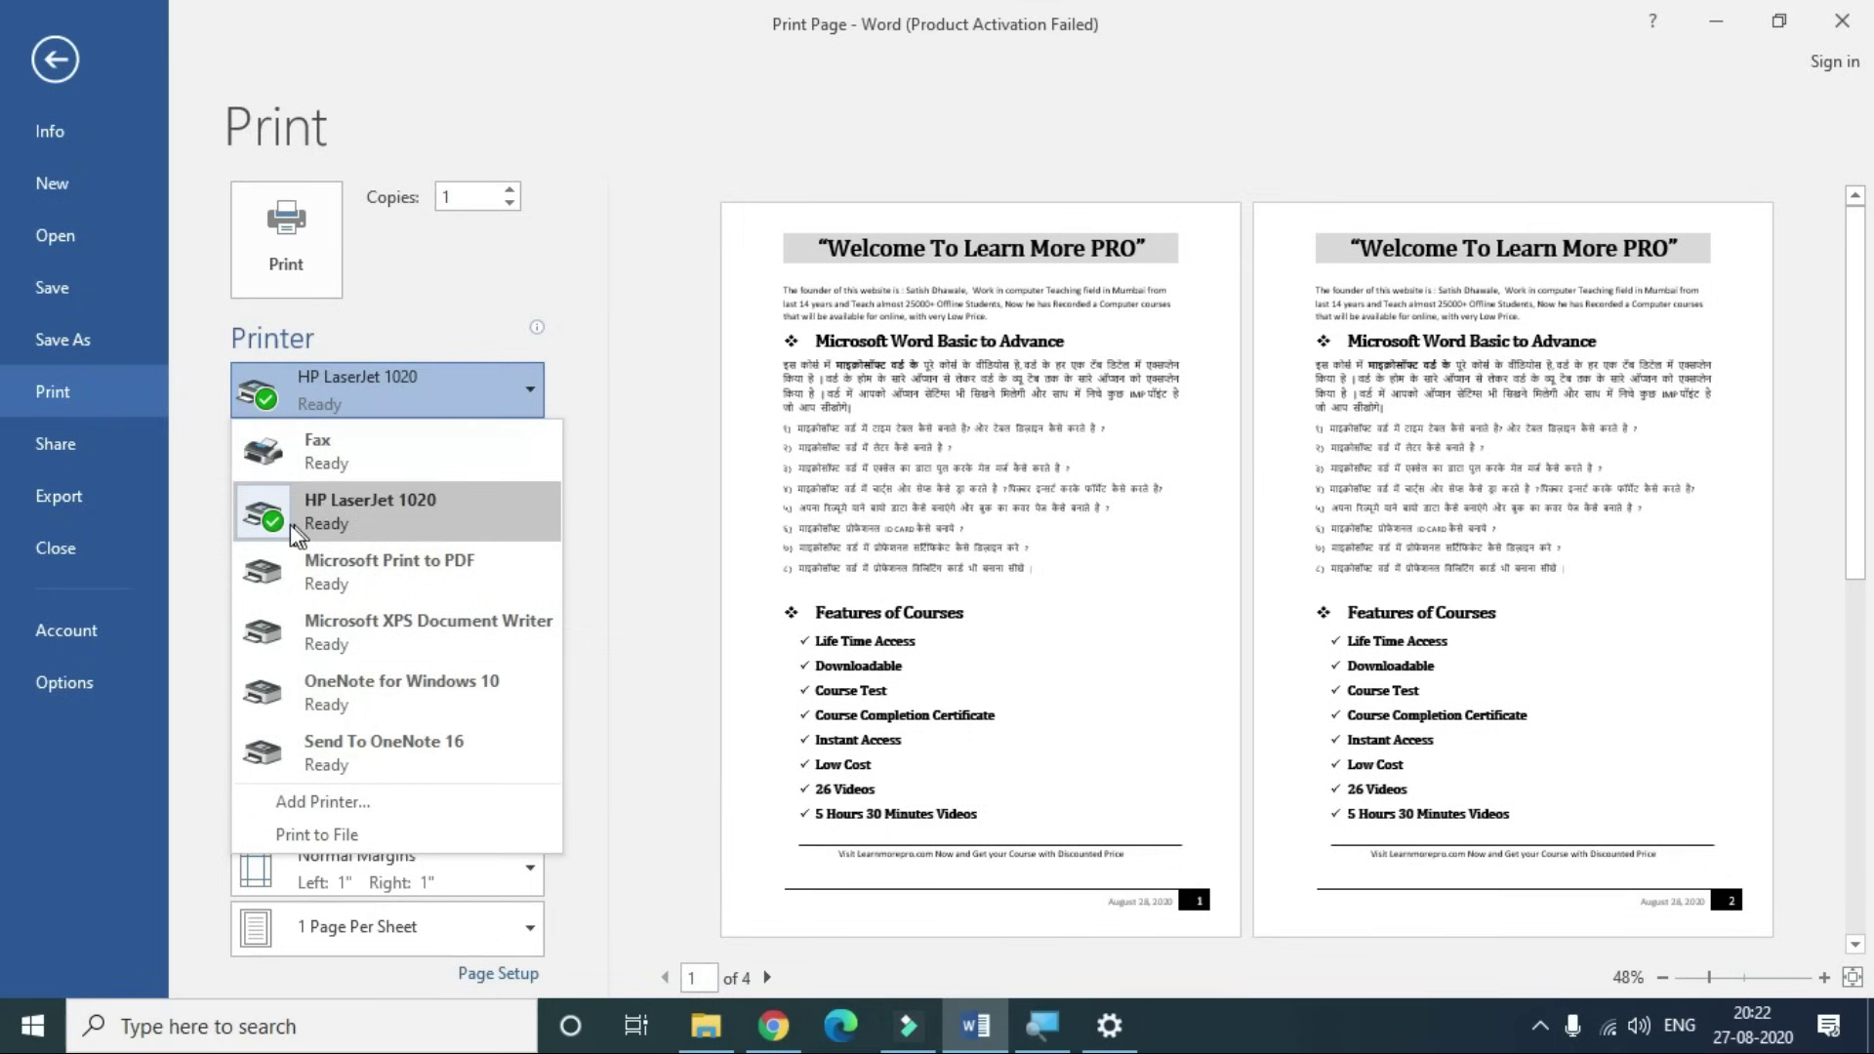
pyautogui.click(361, 527)
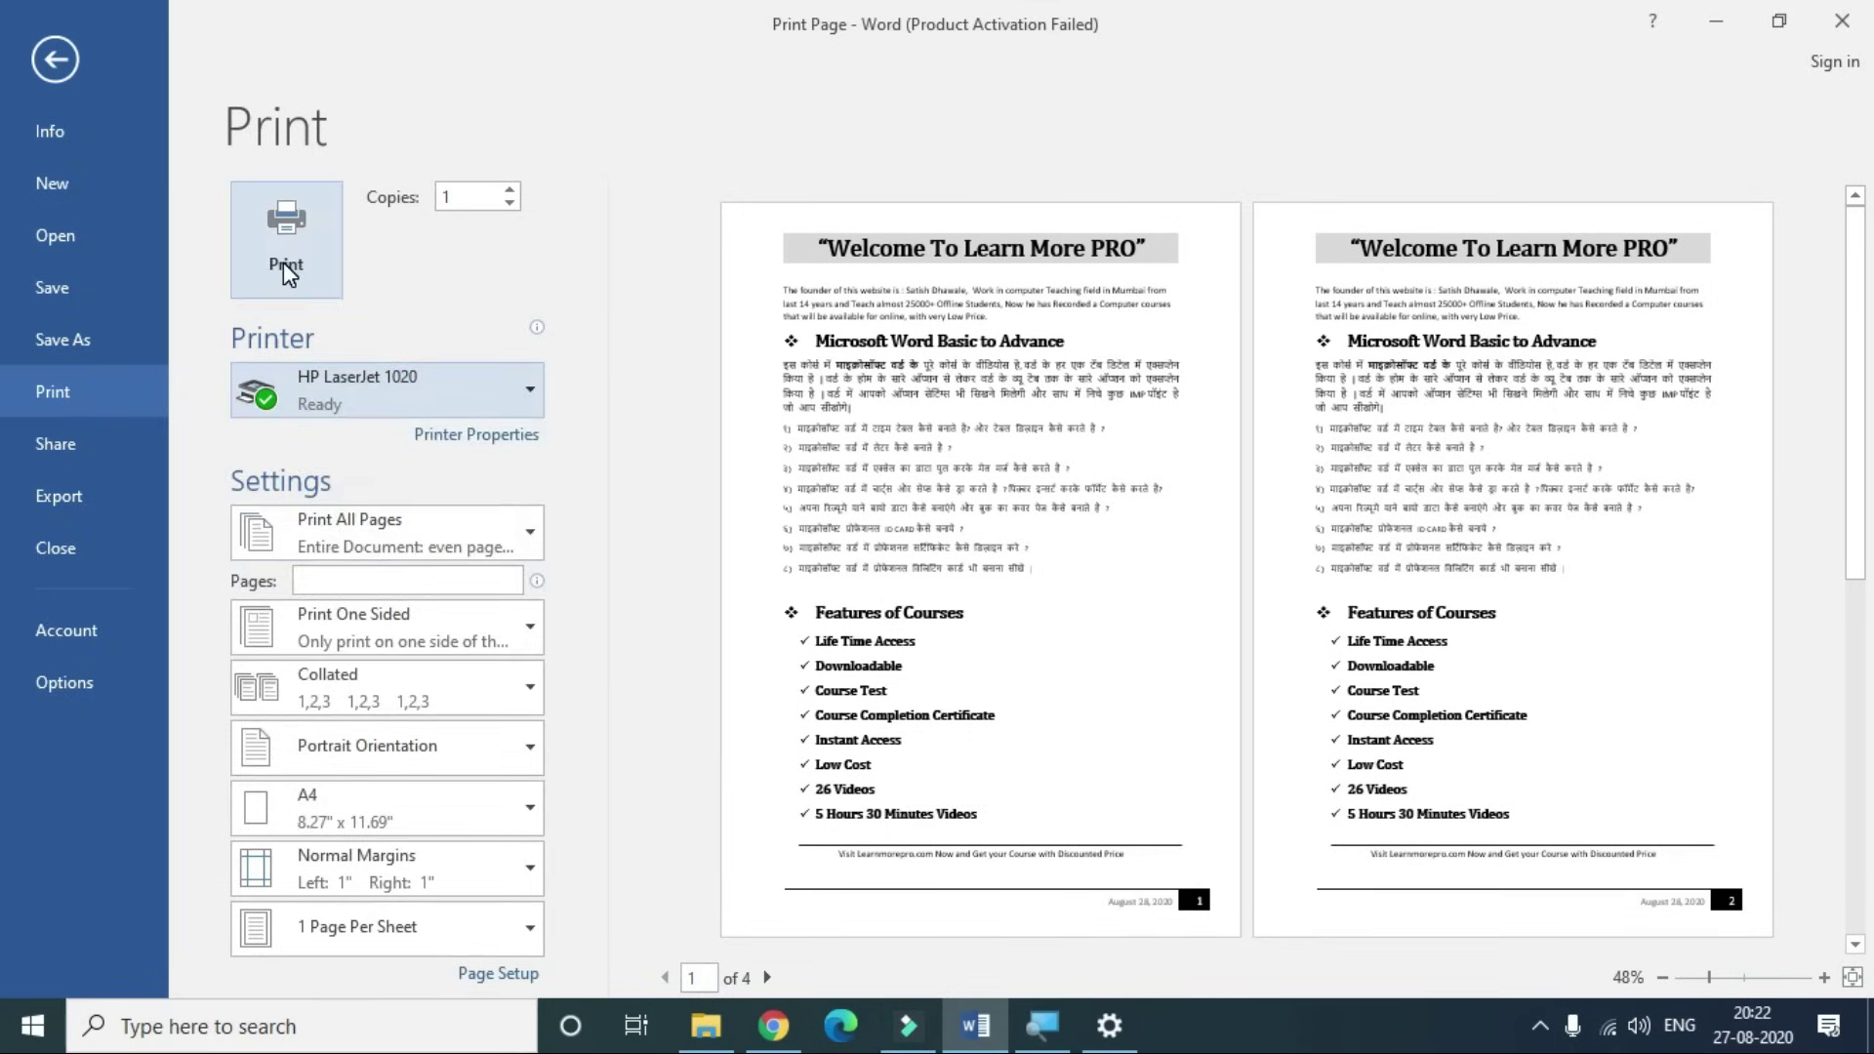
pyautogui.click(342, 381)
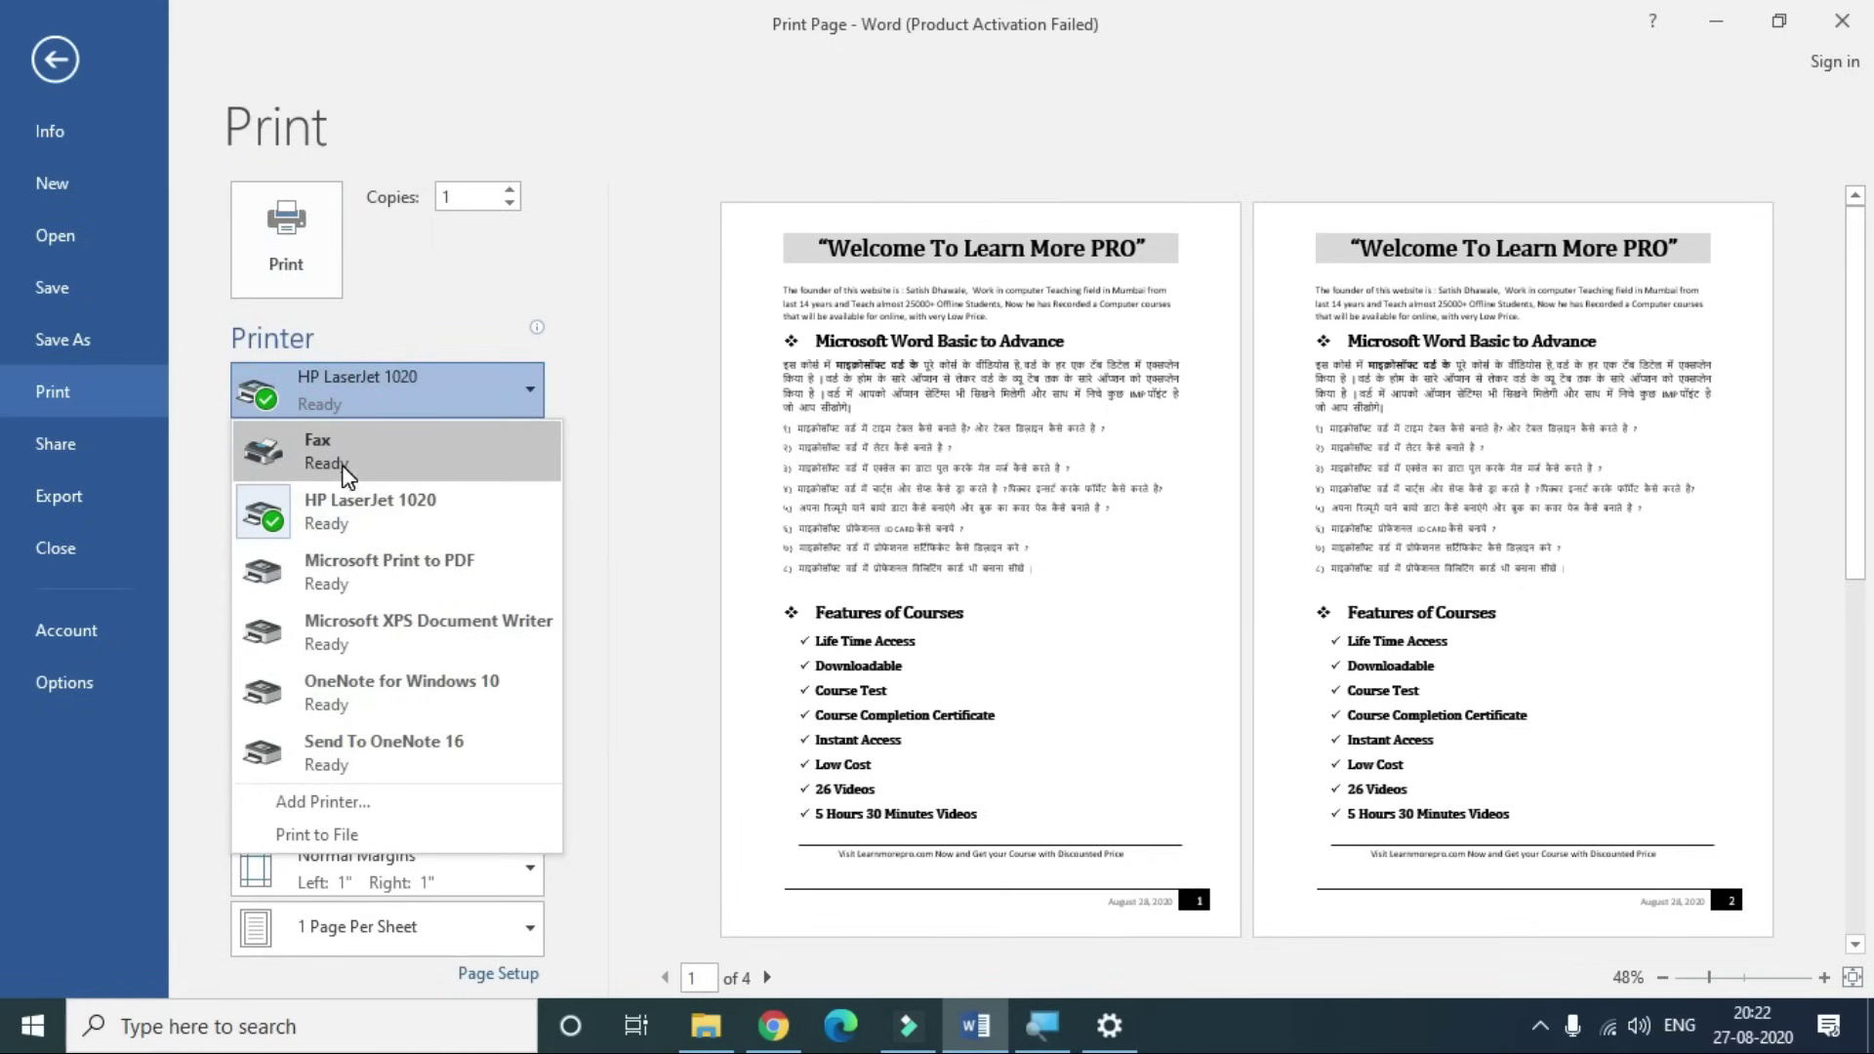
pyautogui.click(659, 495)
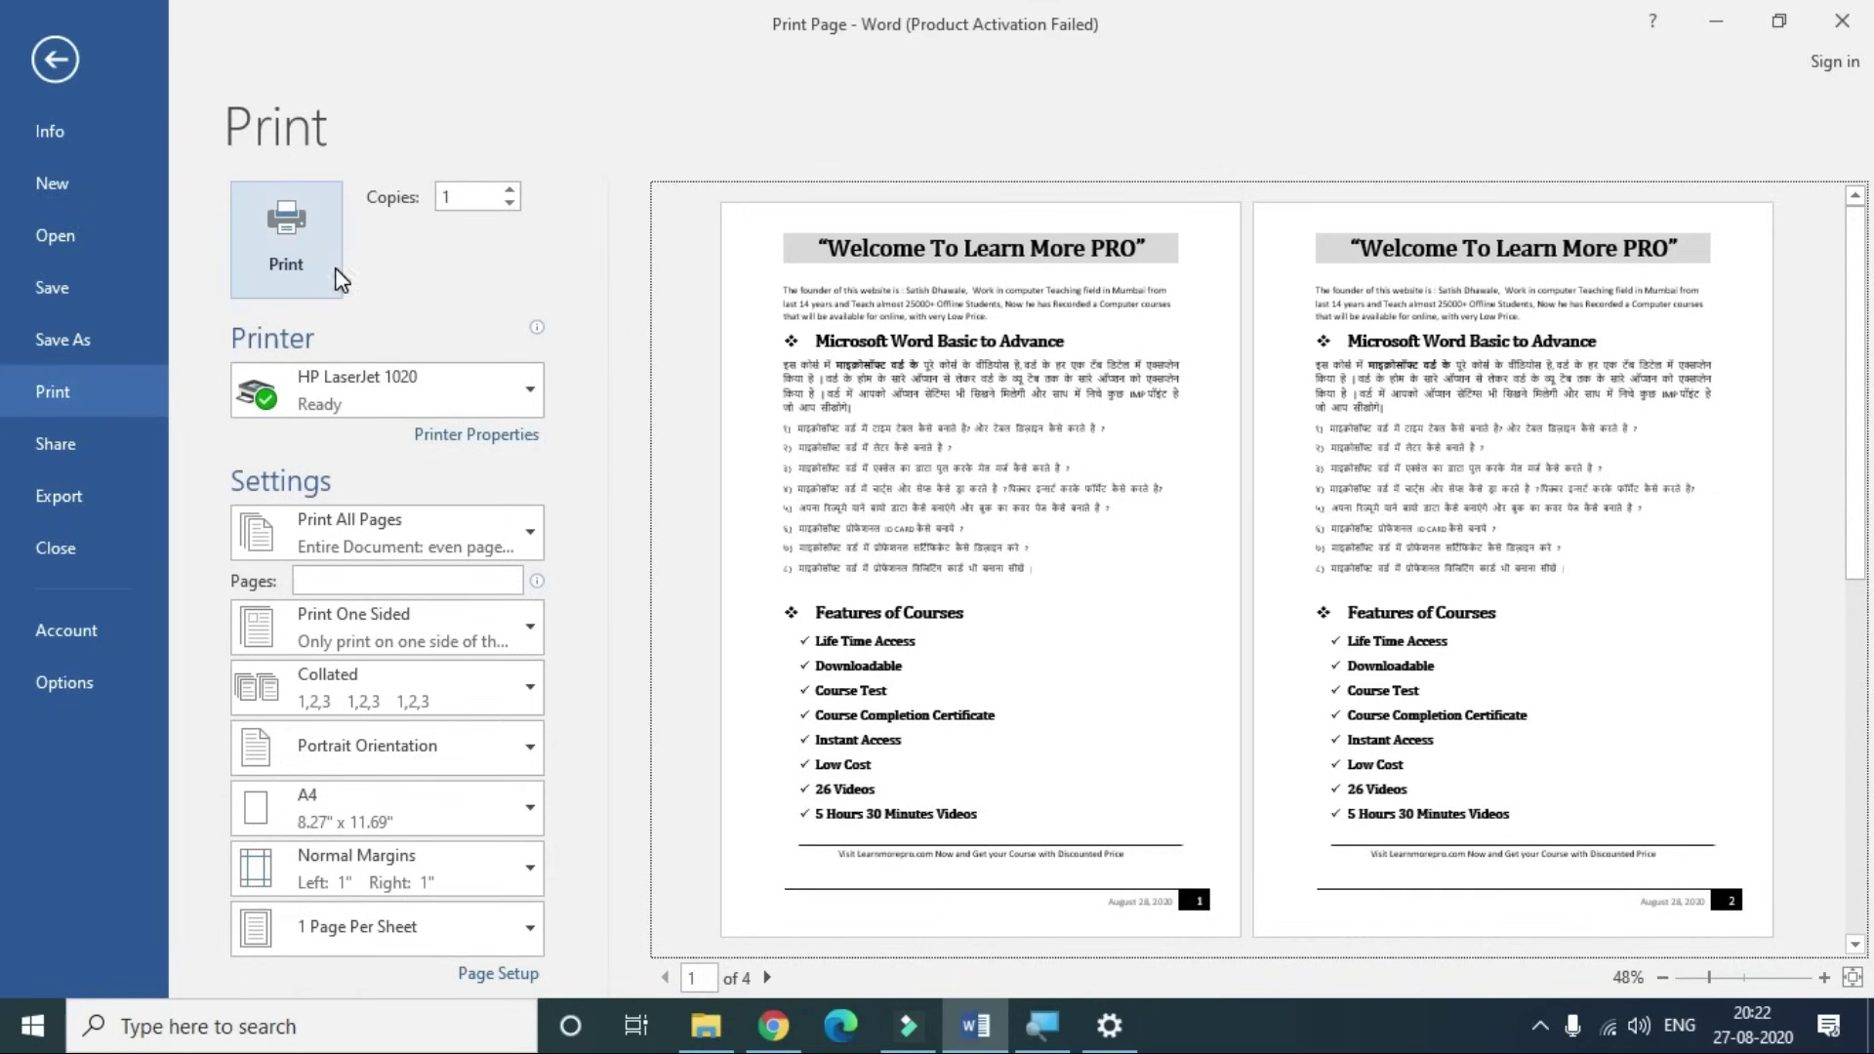
pyautogui.click(508, 190)
pyautogui.click(508, 190)
pyautogui.click(509, 203)
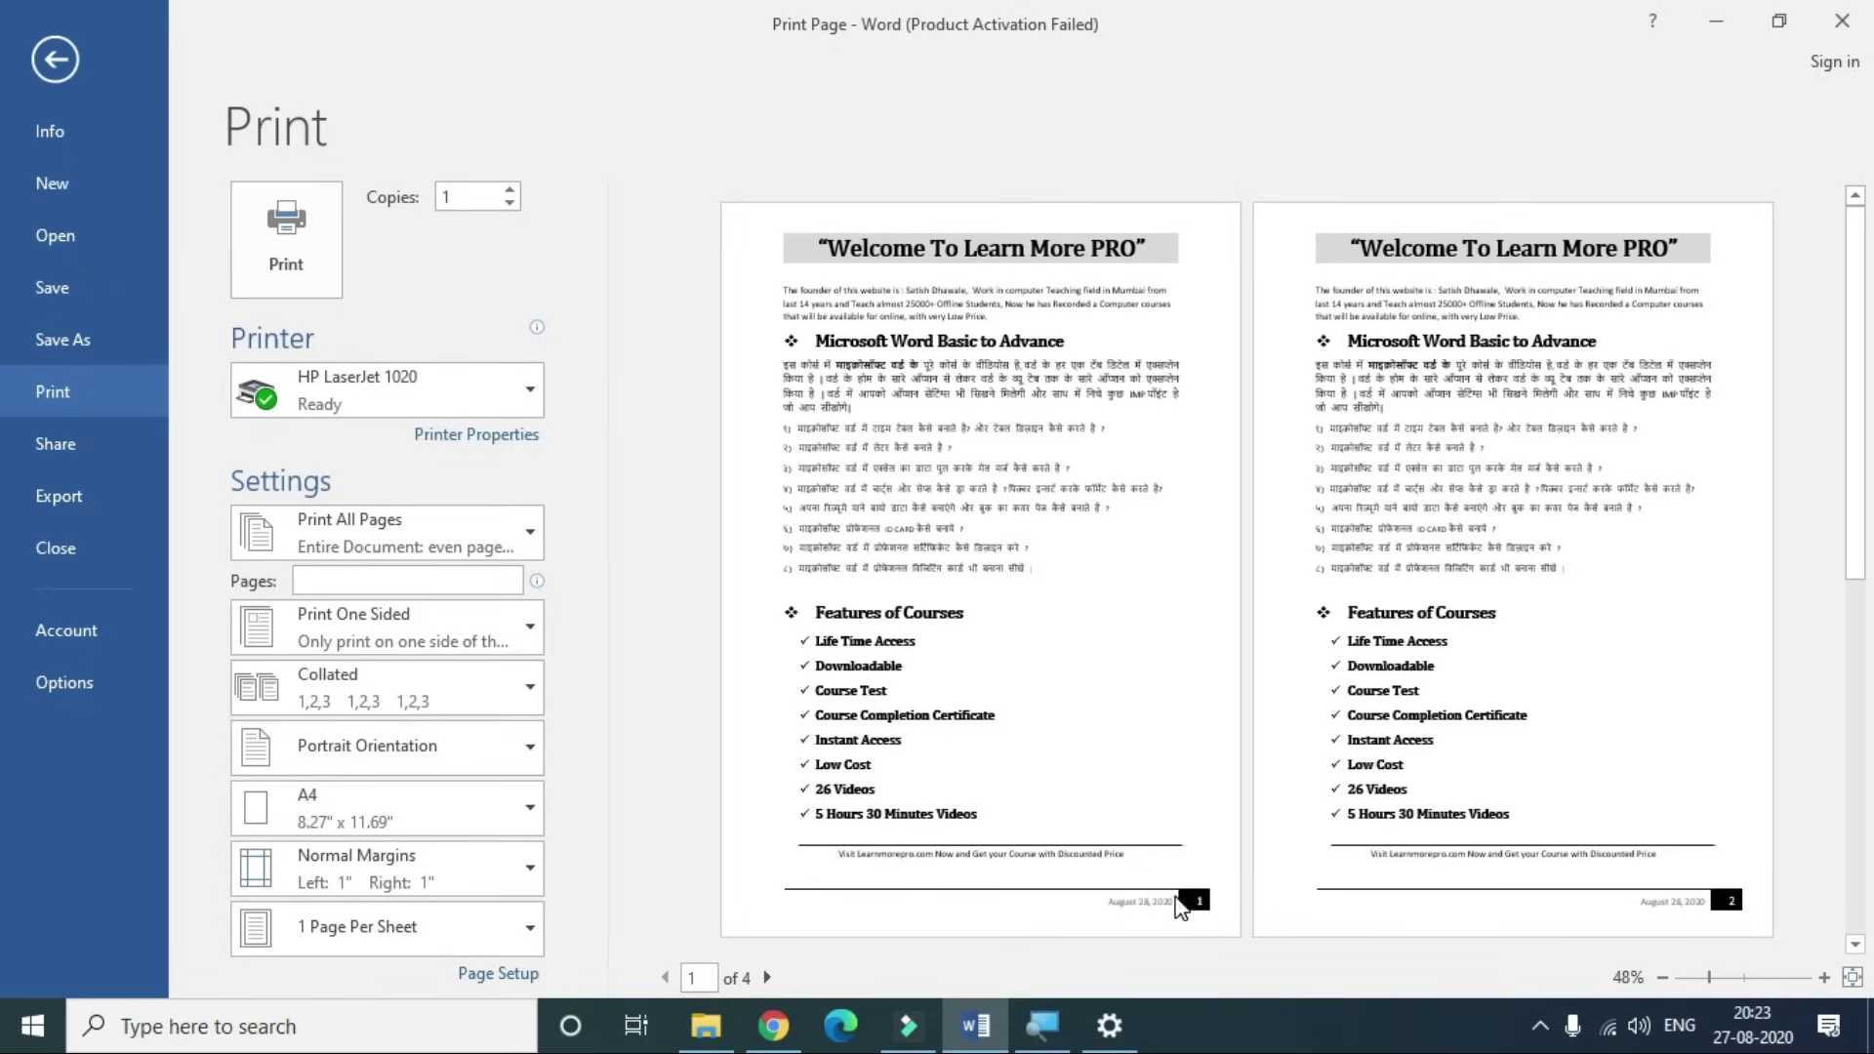
pyautogui.click(1126, 1020)
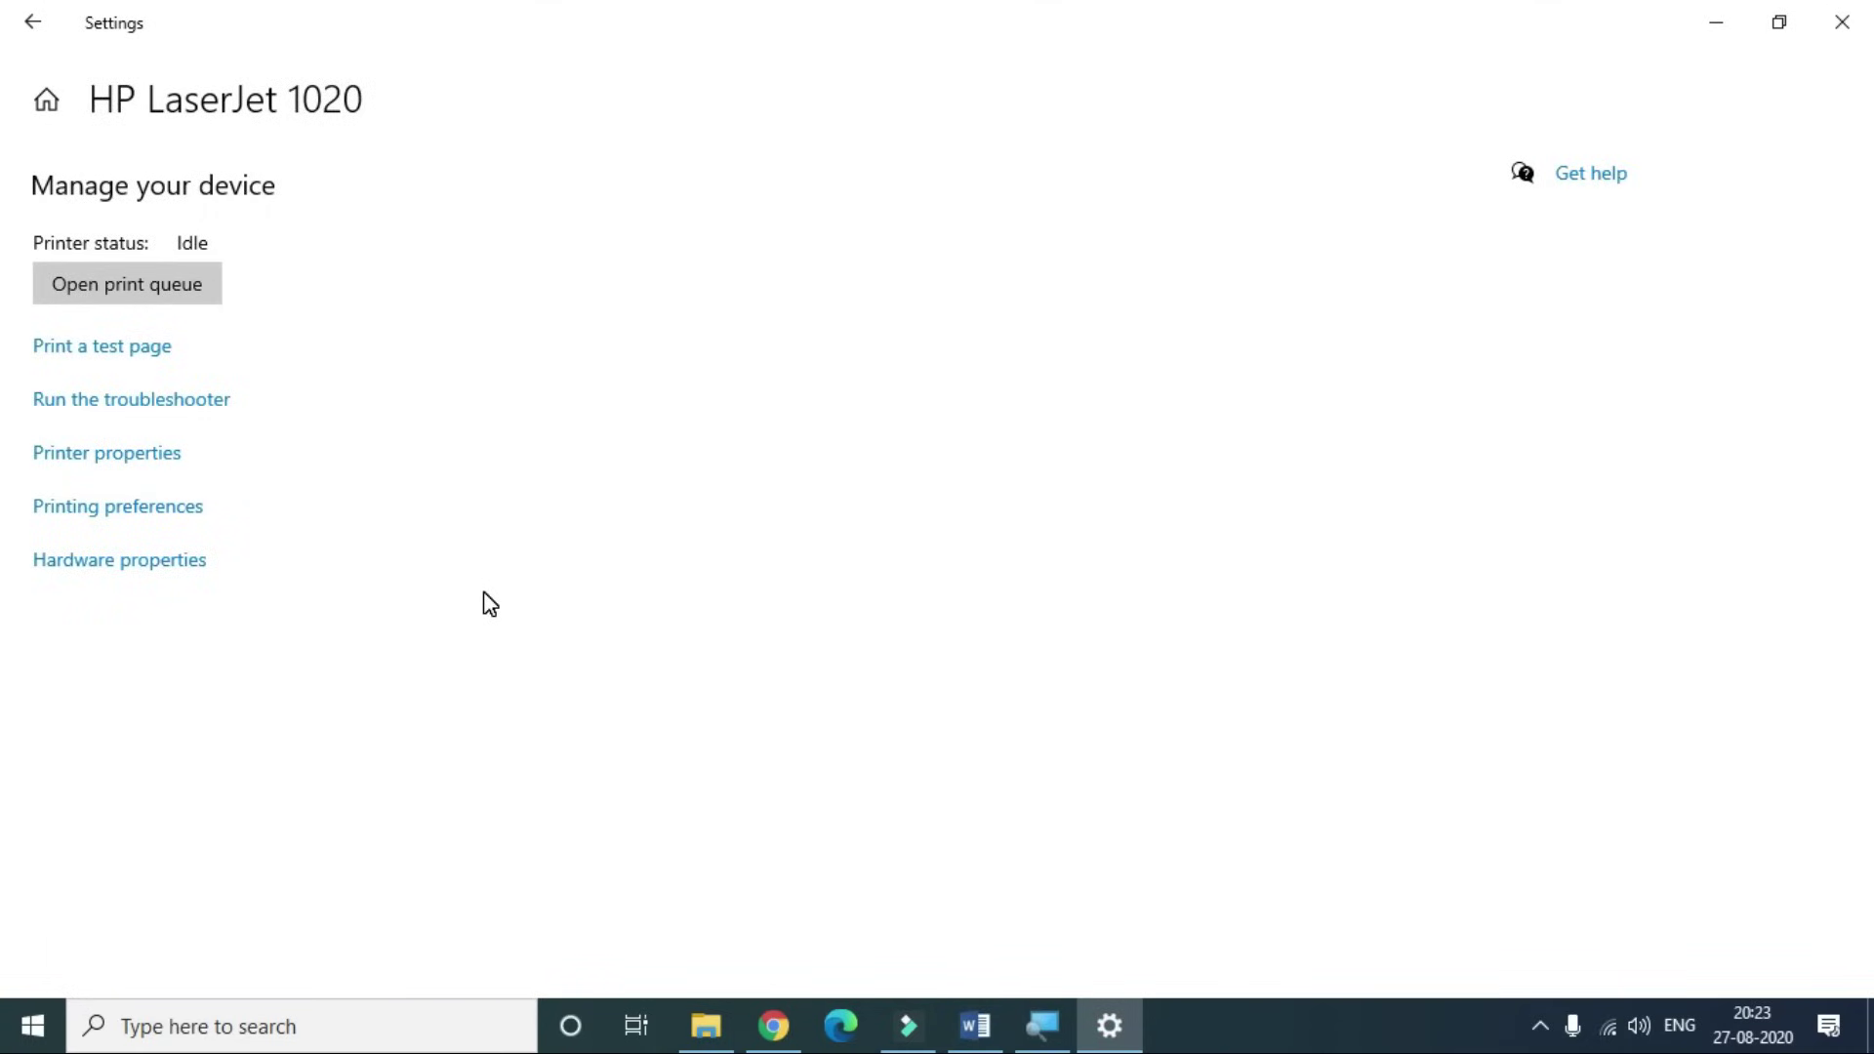
# - Open the empty HP LaserJet 1020 print queue and move its window to the centre
pyautogui.click(129, 295)
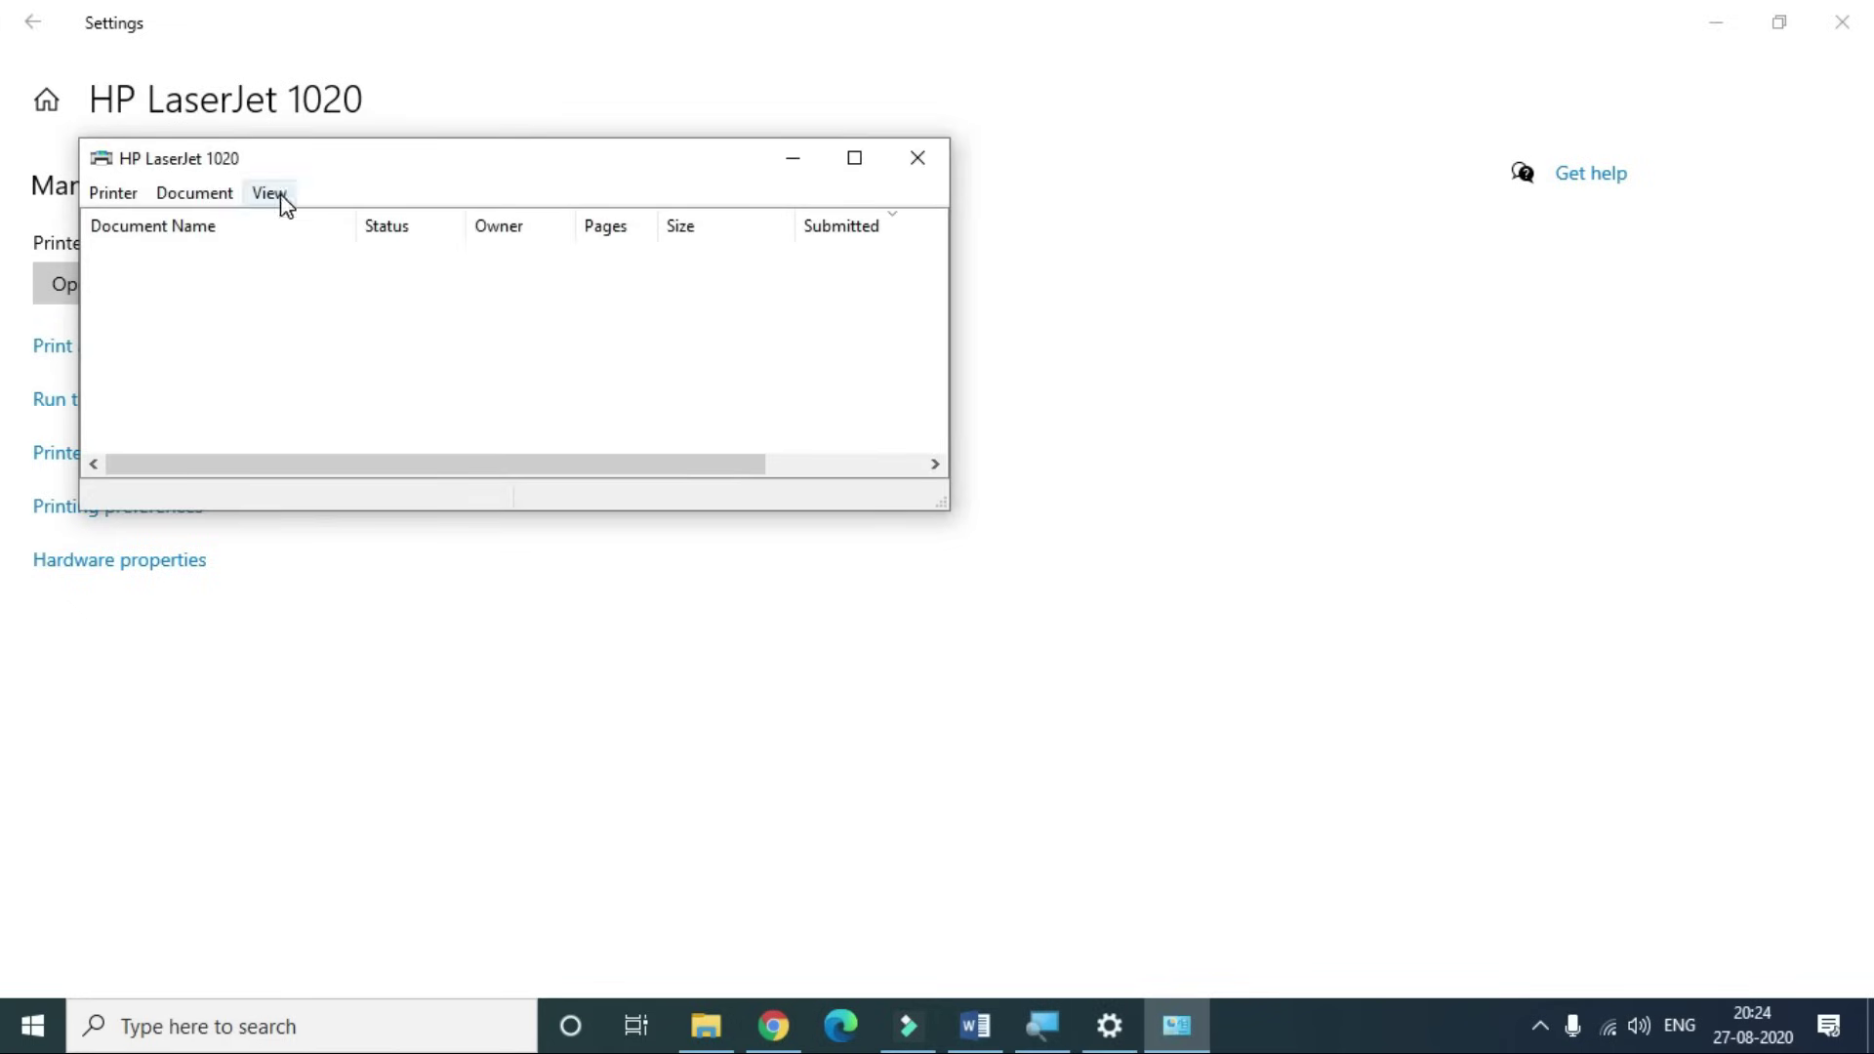
pyautogui.moveTo(341, 160); pyautogui.dragTo(629, 276)
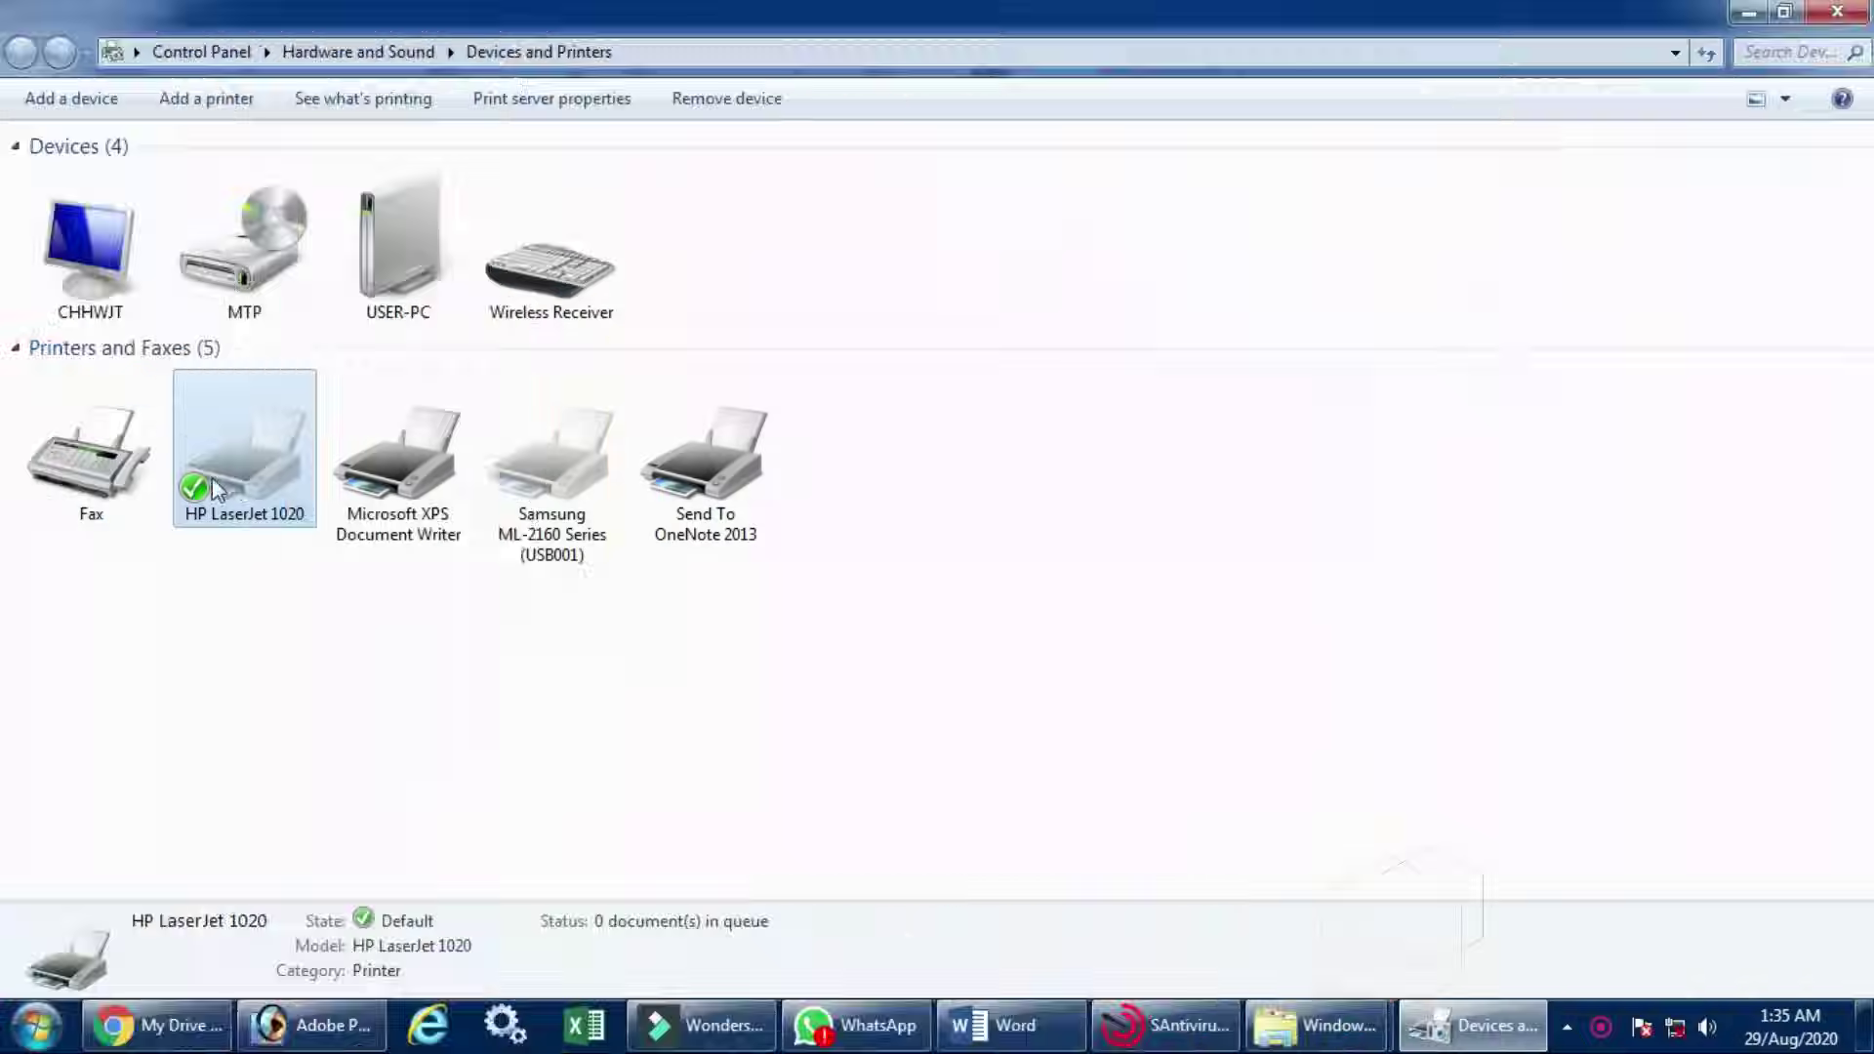
# - Check the HP LaserJet 1020 queue in Devices and Printers, then show the printer's context menu
pyautogui.doubleClick(241, 473)
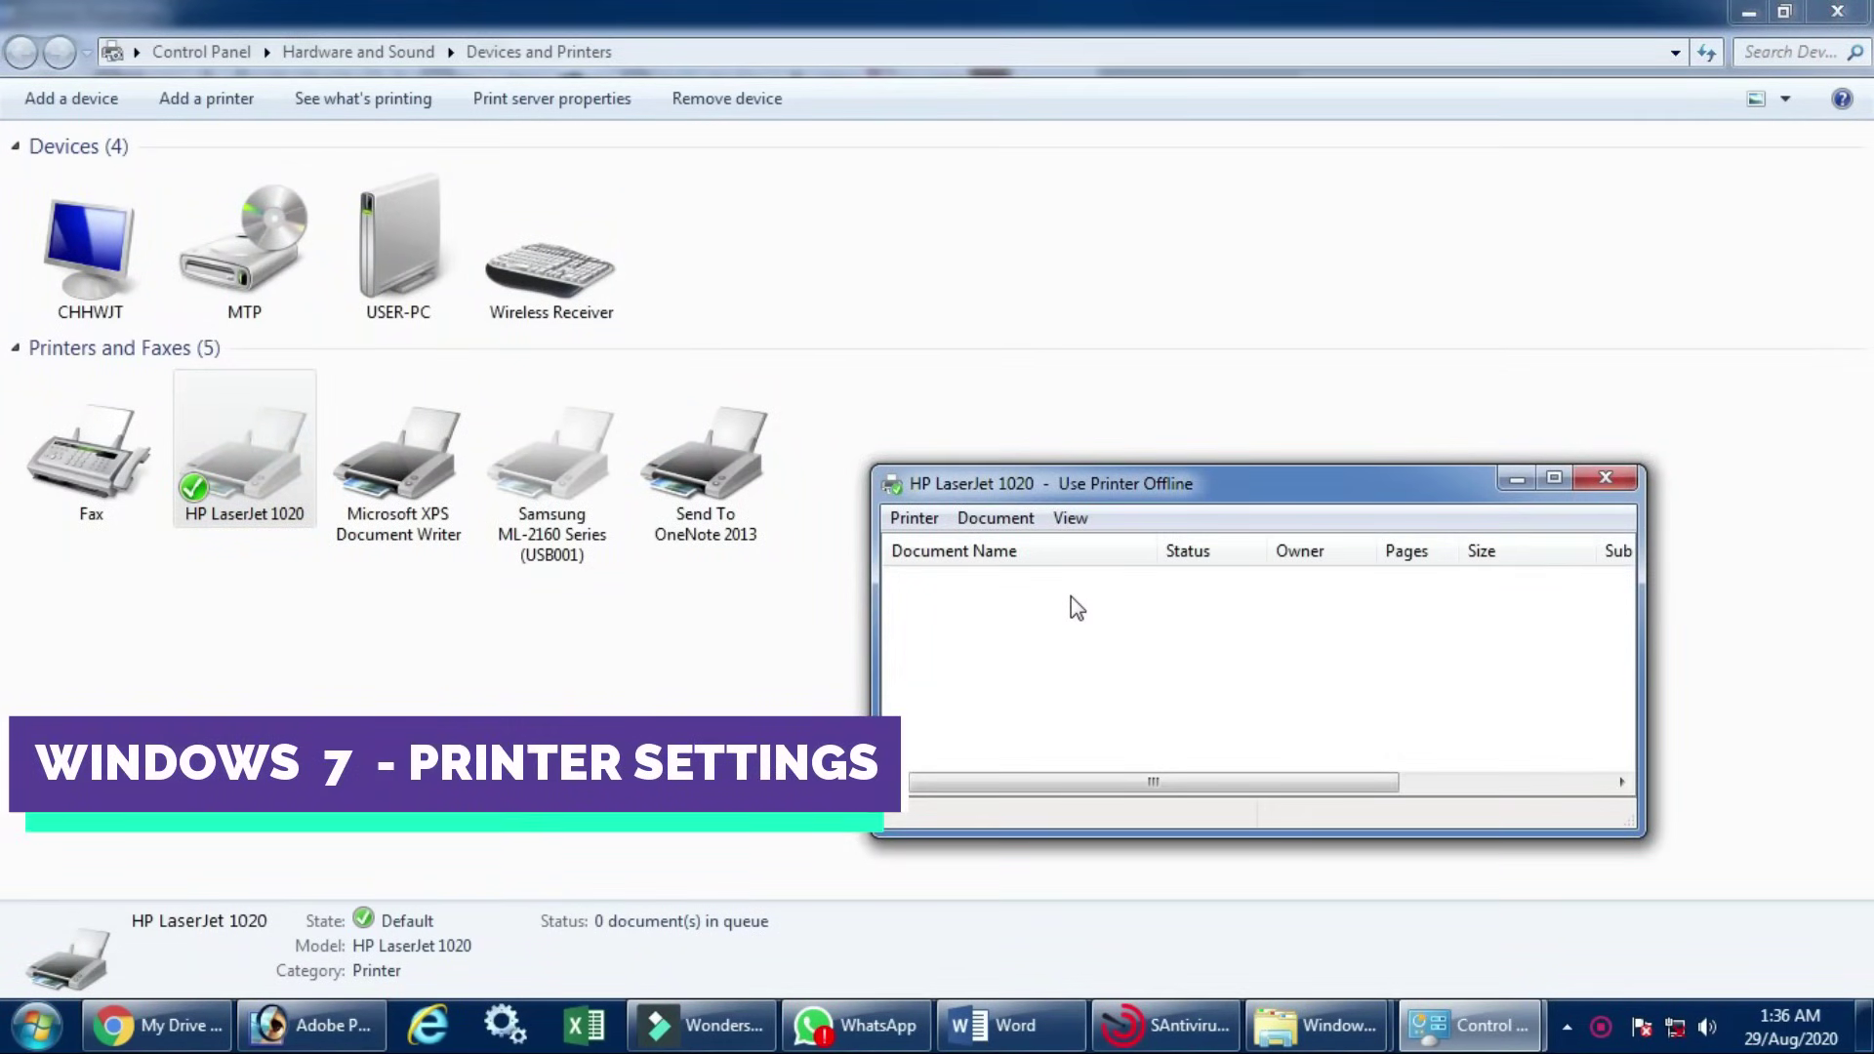
pyautogui.click(1605, 477)
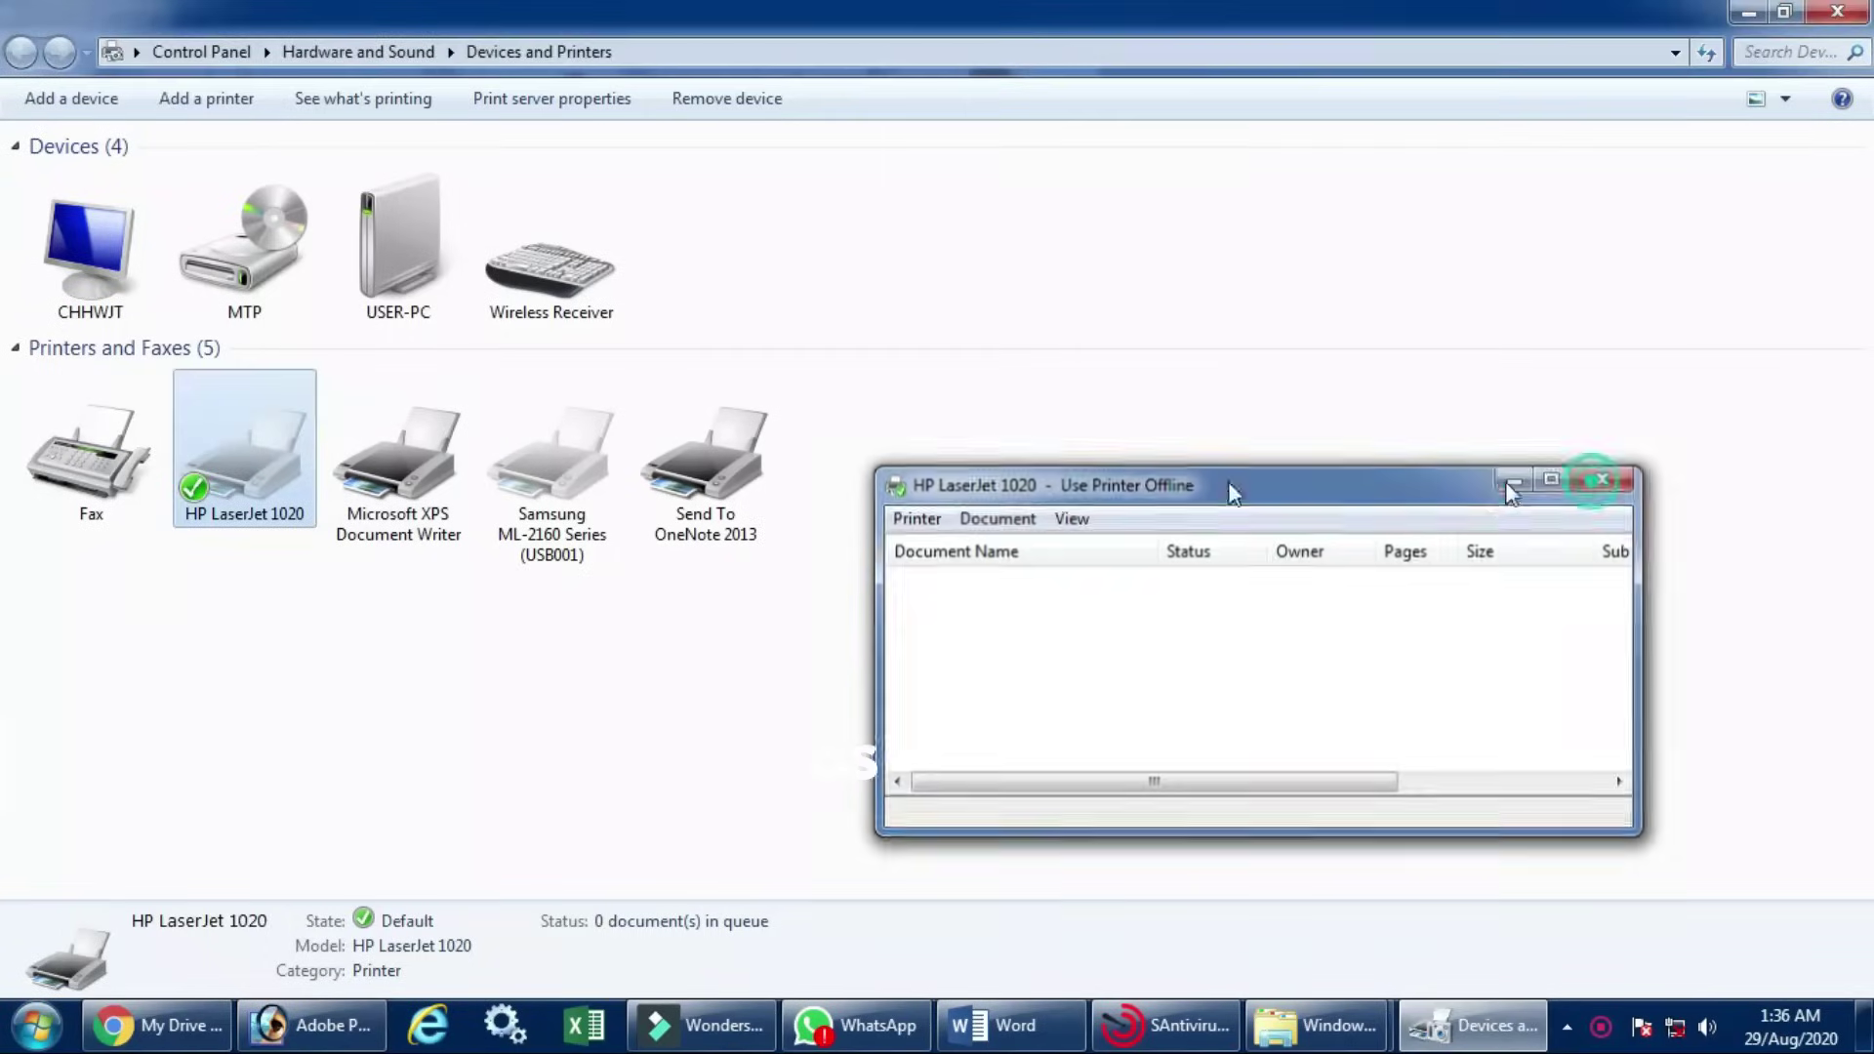
pyautogui.rightClick(246, 488)
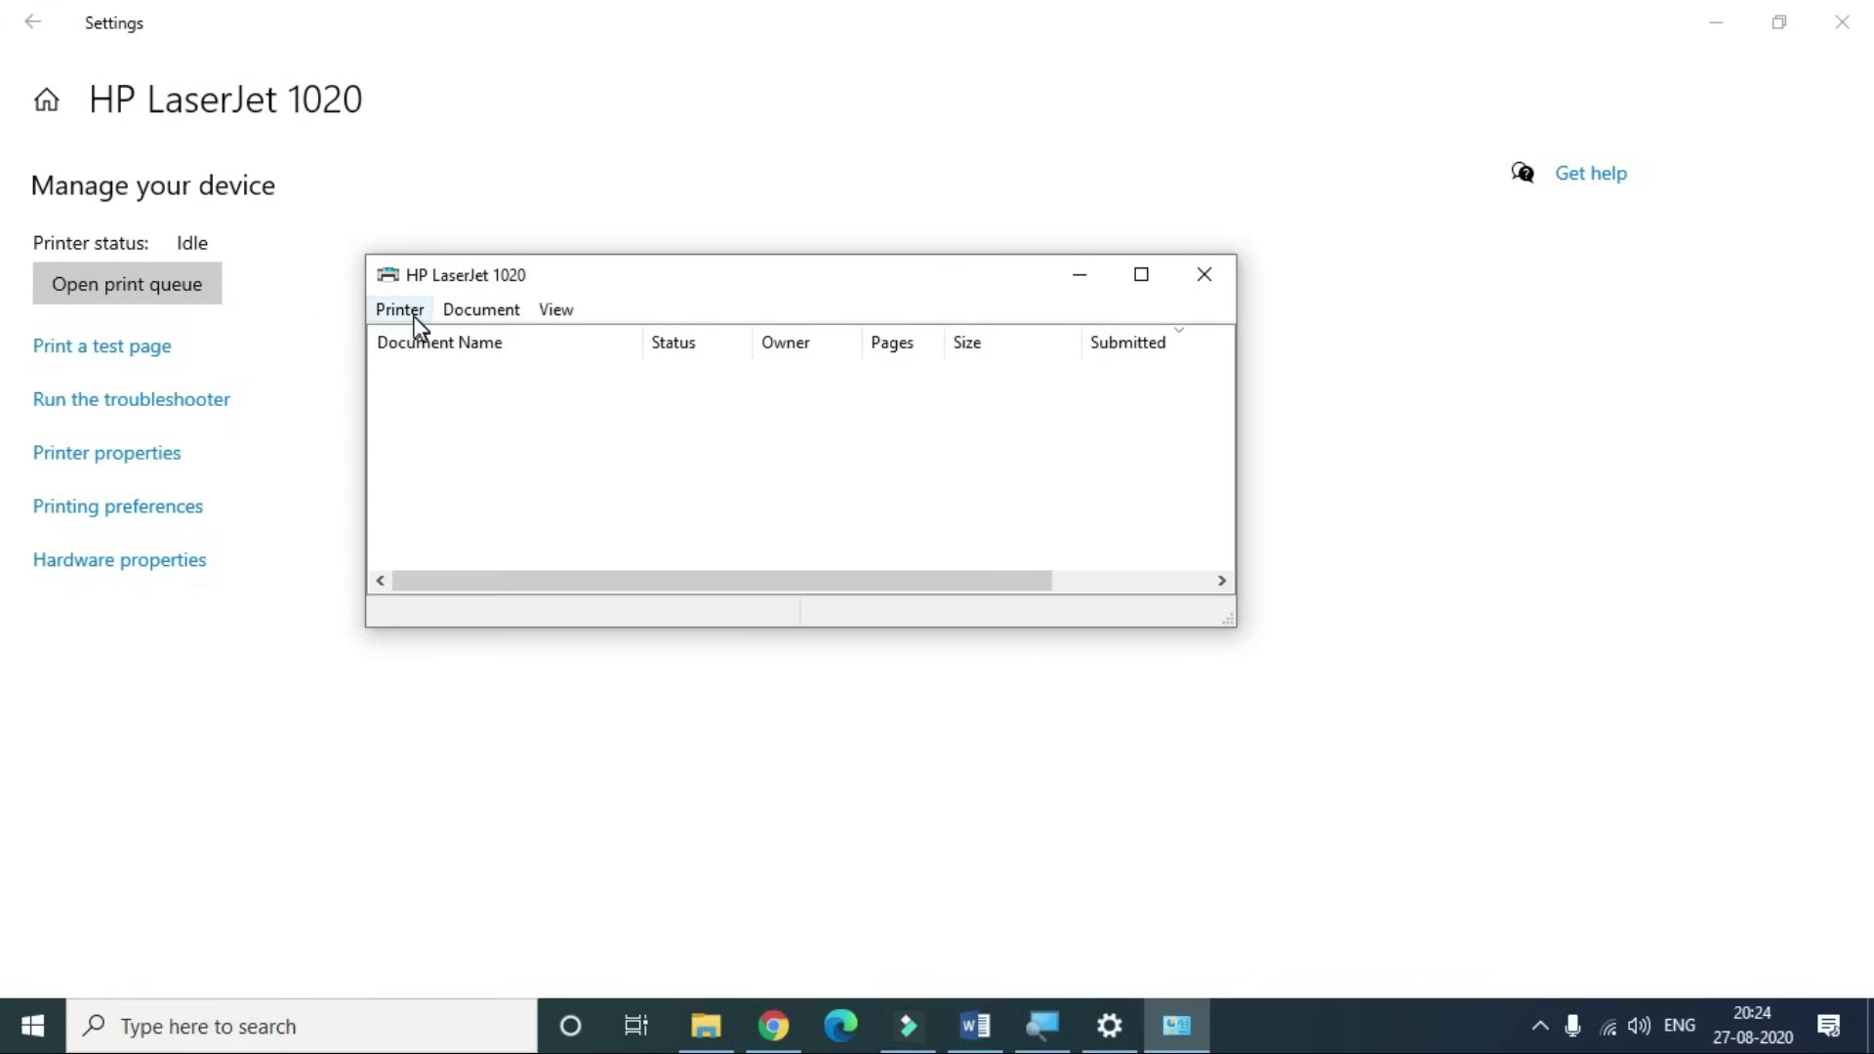
# - Confirm Word's printer list shows HP LaserJet 1020 as Offline and keep it selected
pyautogui.click(478, 401)
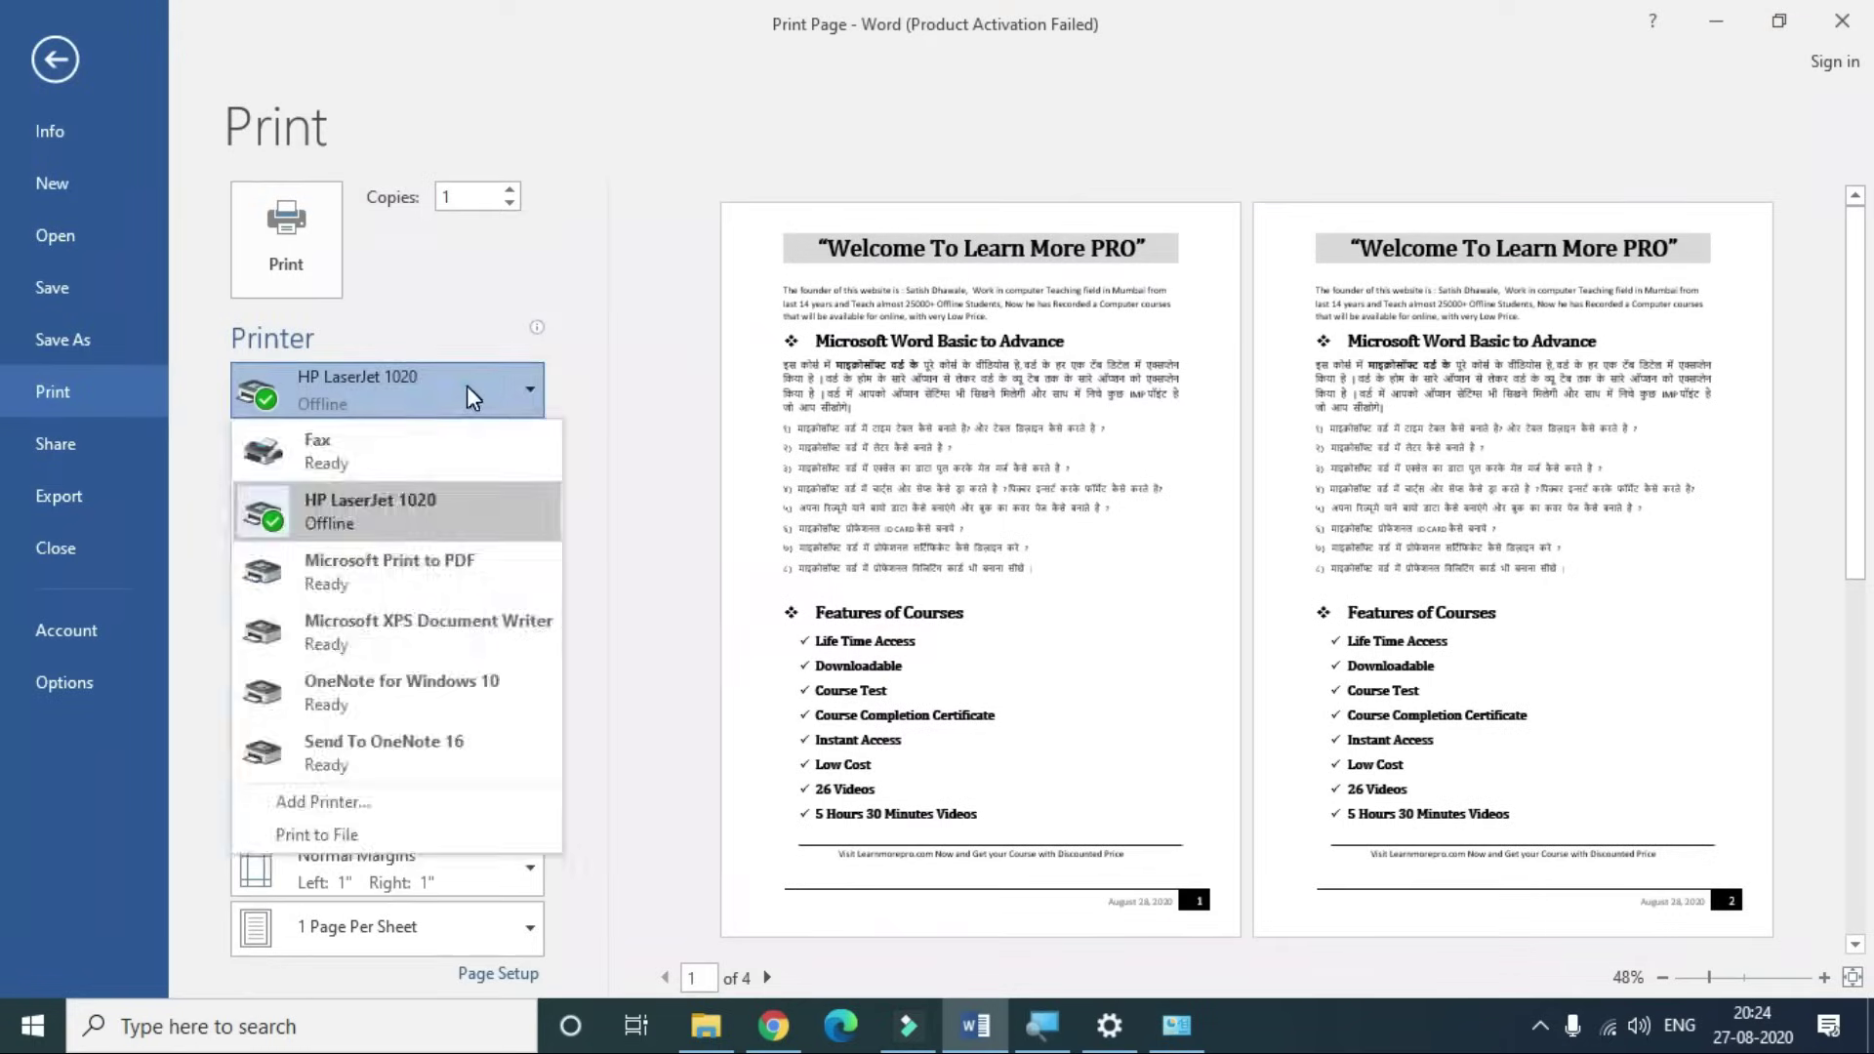
pyautogui.click(466, 385)
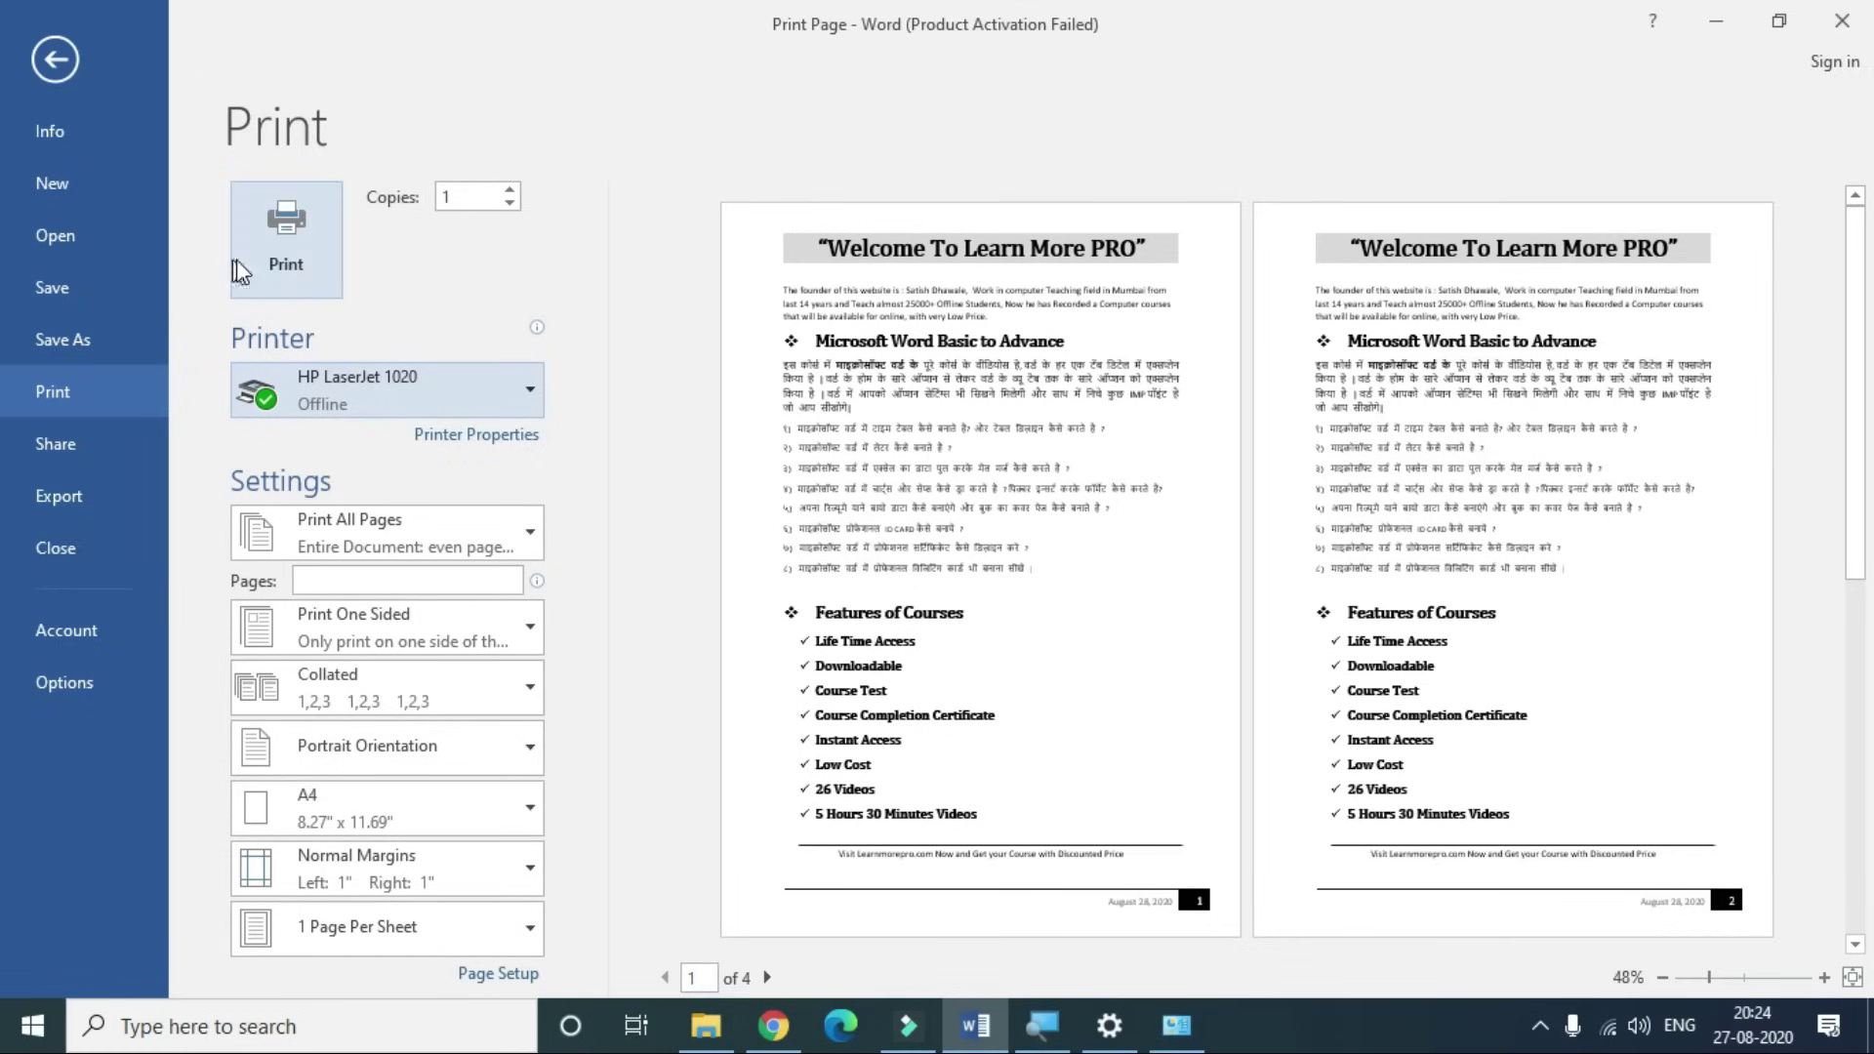
# - Print the flyer to the offline HP LaserJet 1020 and switch to its Settings page
pyautogui.click(298, 262)
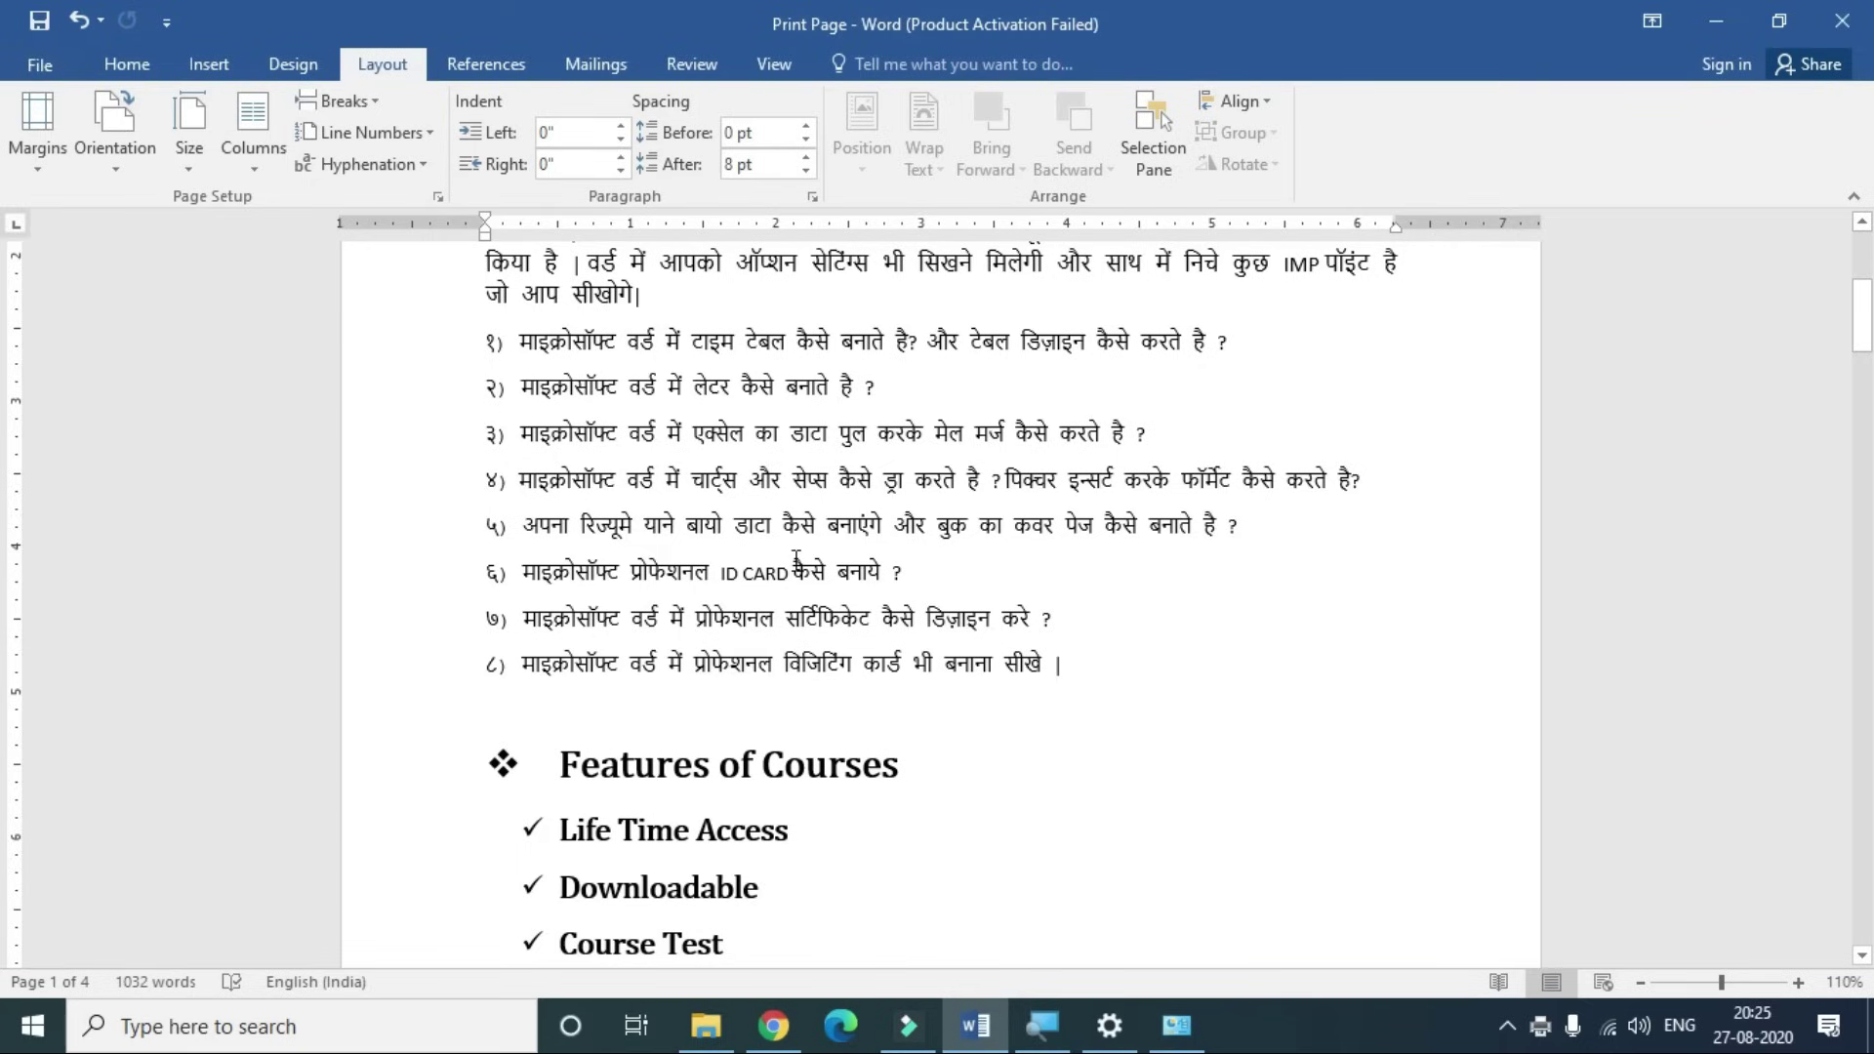
pyautogui.click(1109, 1025)
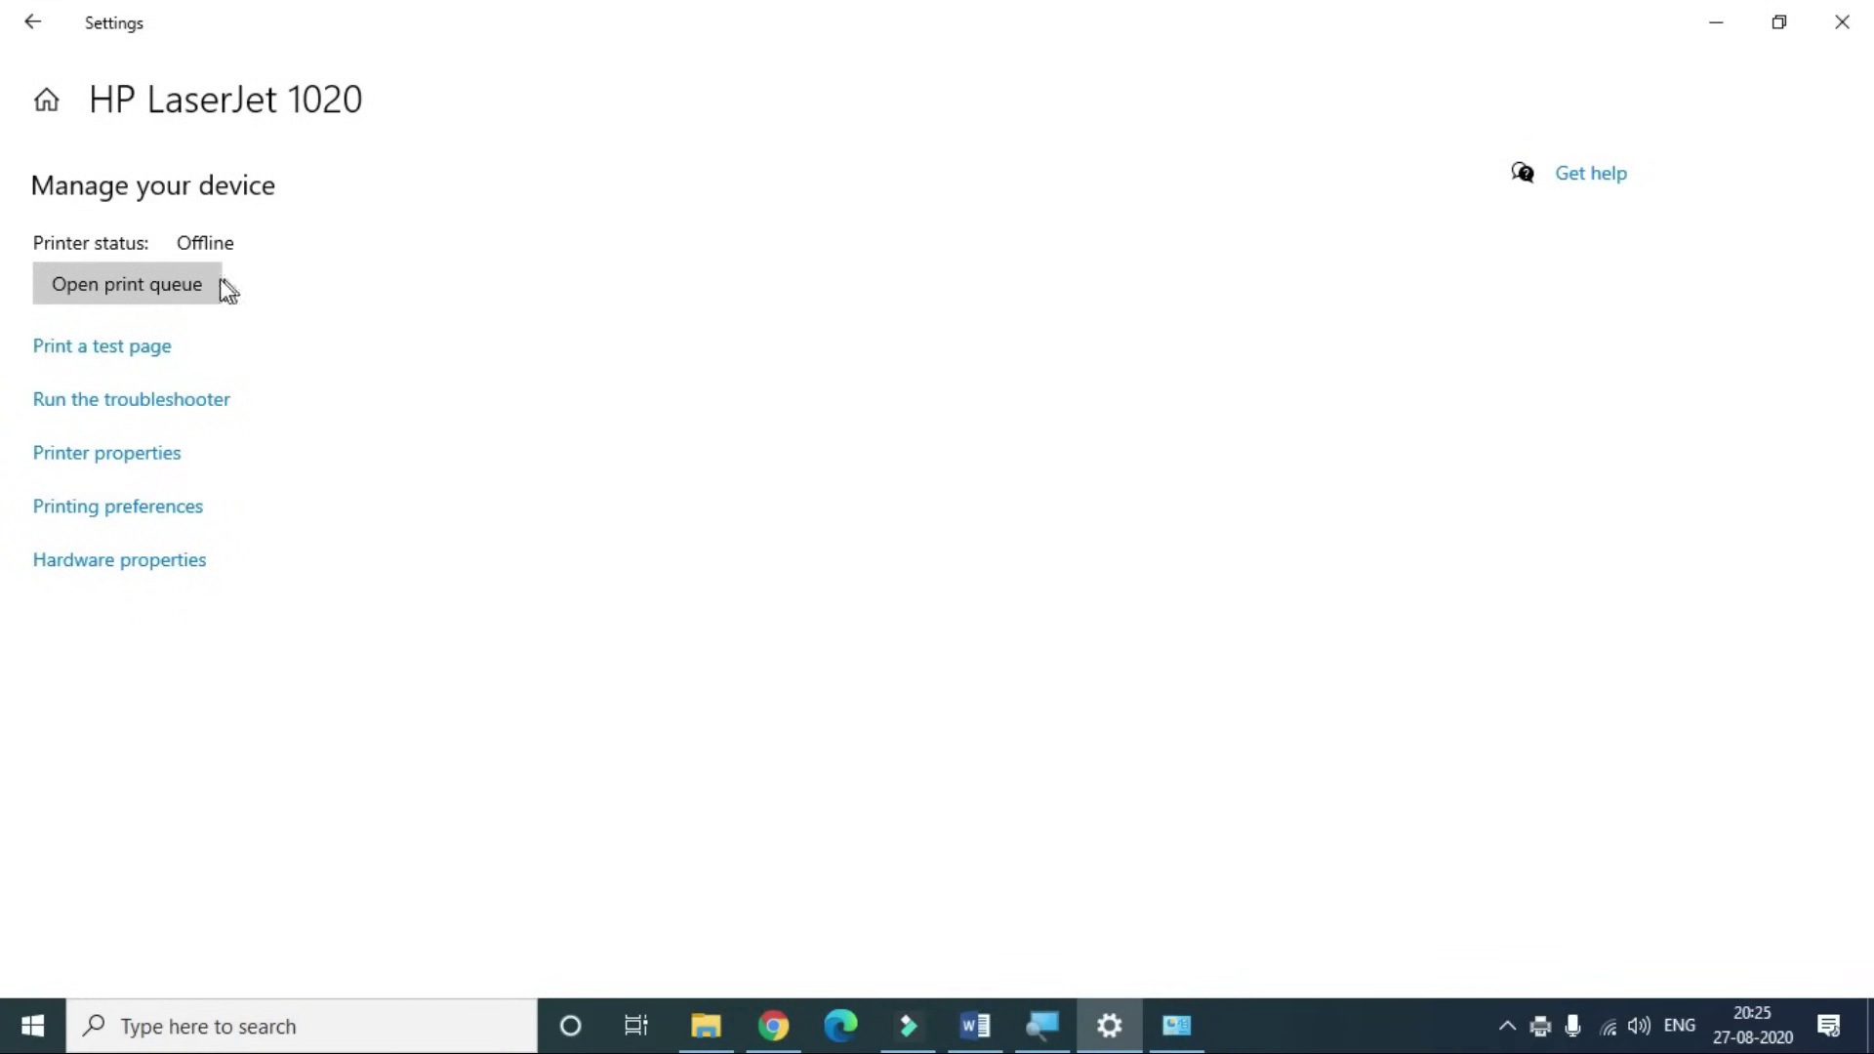
# - Cancel the waiting 'Microsoft Word - Print Page' job in the HP LaserJet 1020 queue
pyautogui.click(146, 281)
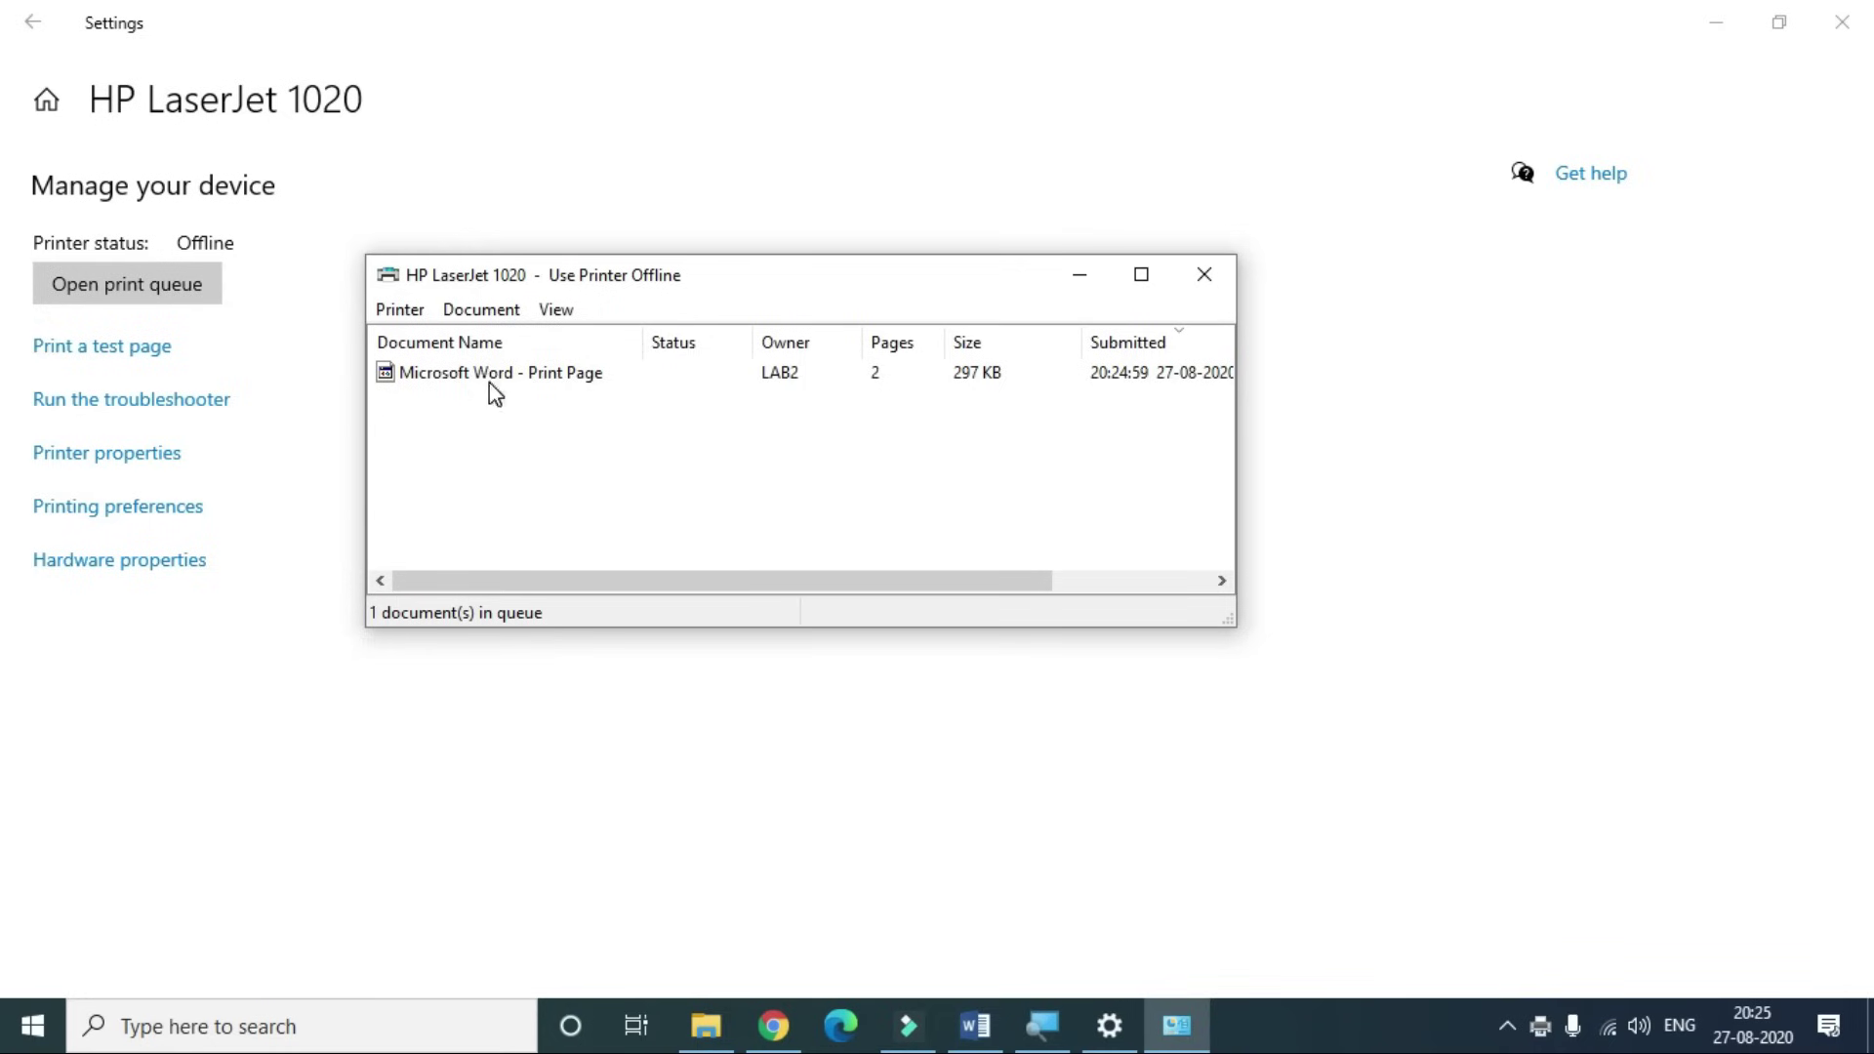
pyautogui.click(490, 372)
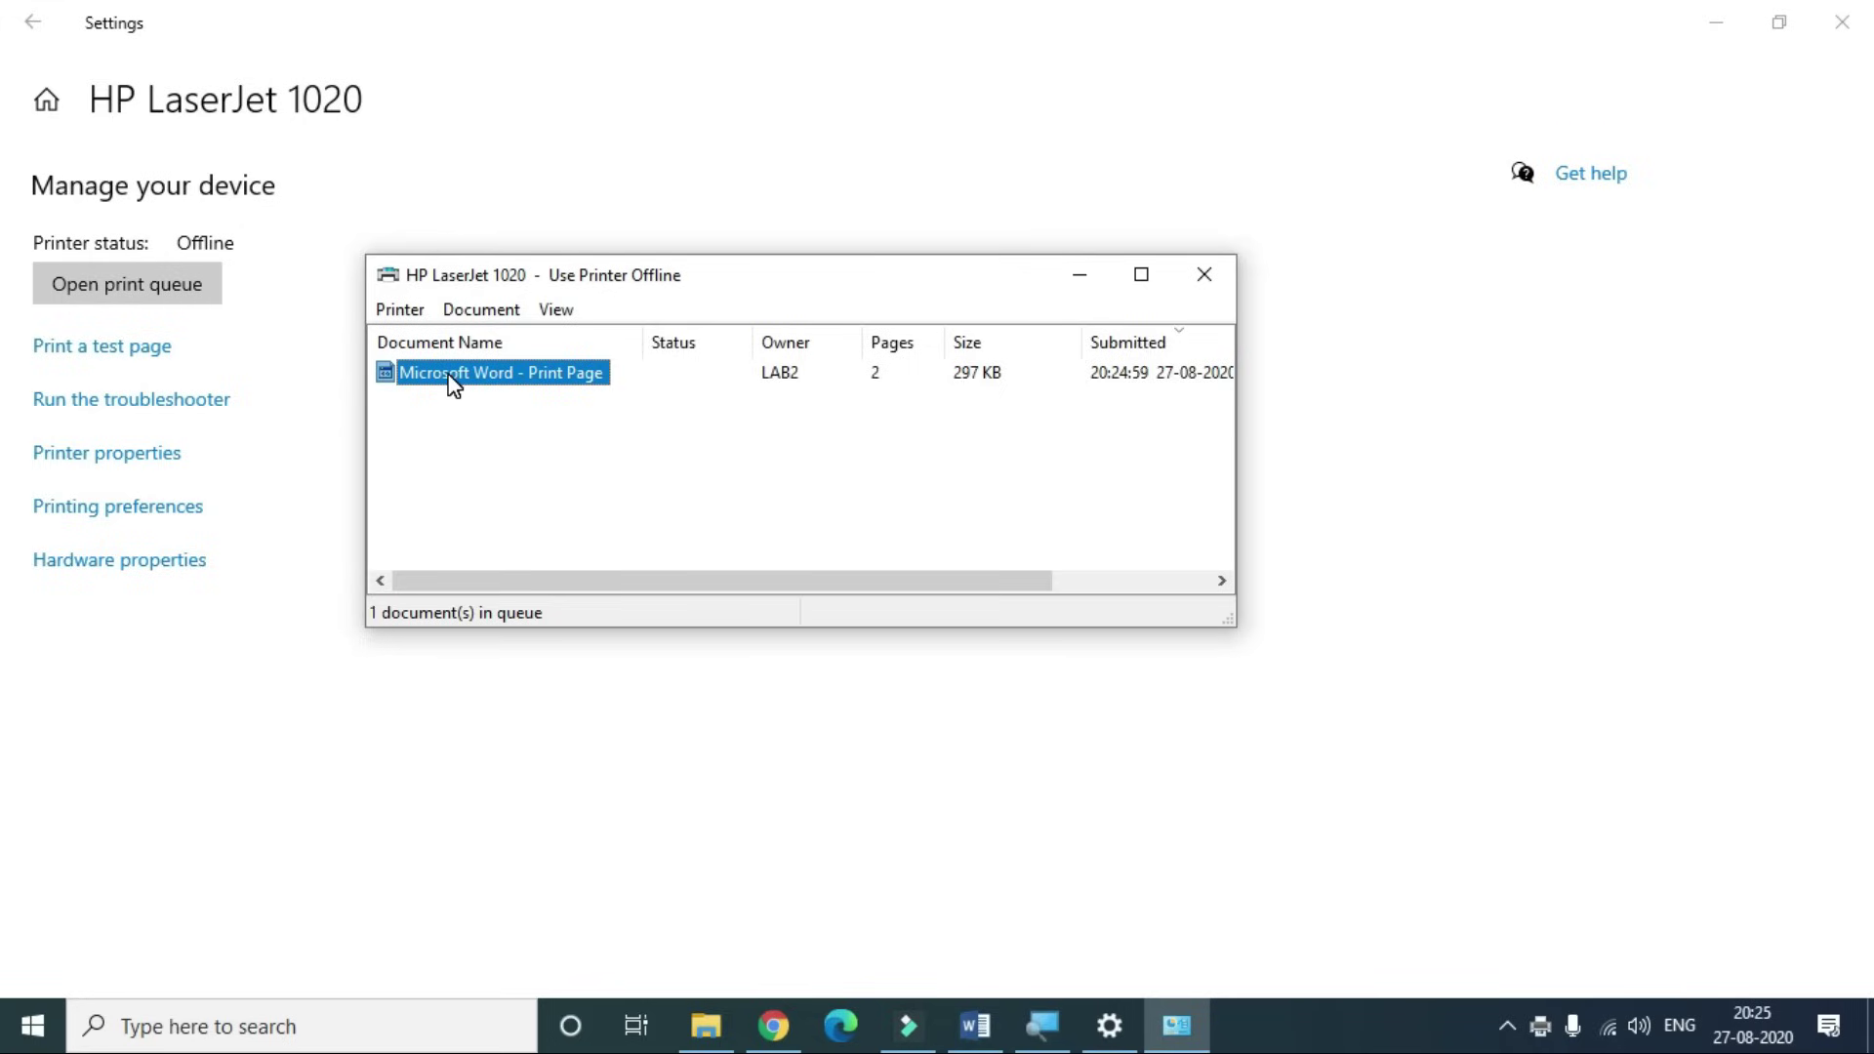
pyautogui.rightClick(482, 389)
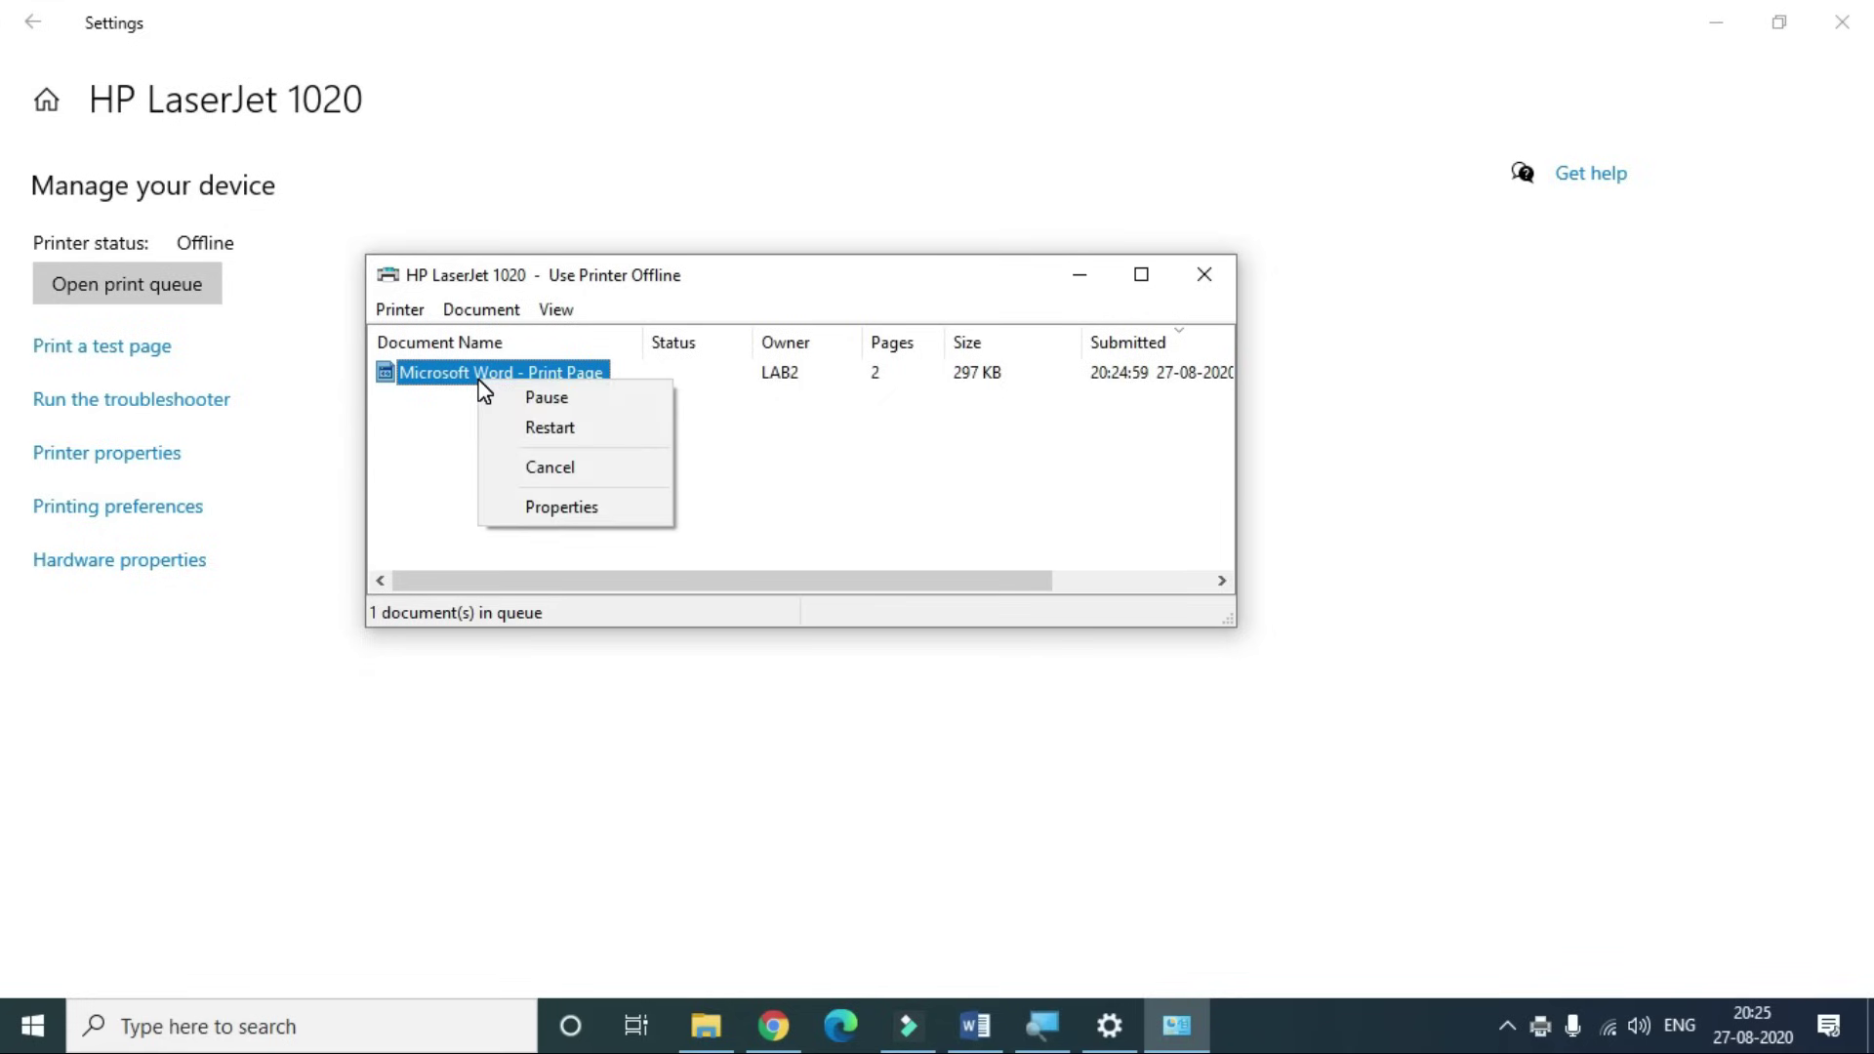
pyautogui.click(549, 468)
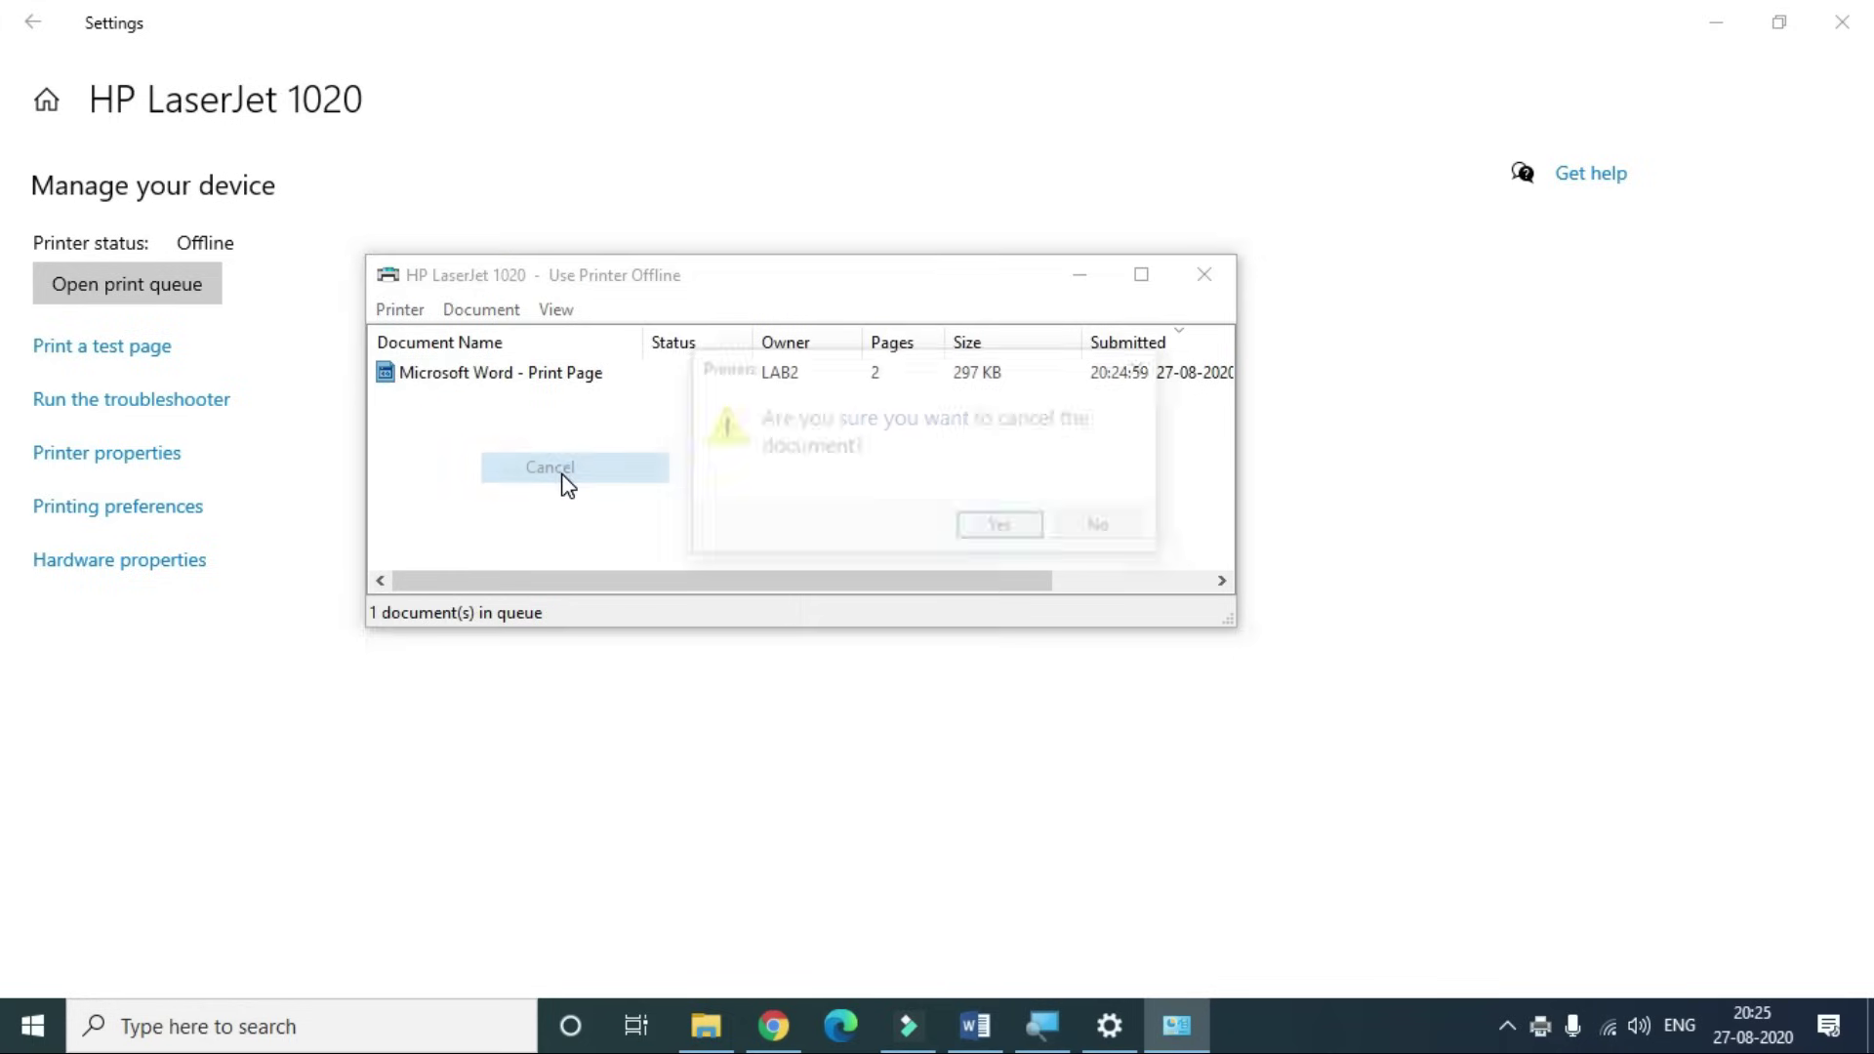
pyautogui.click(1015, 527)
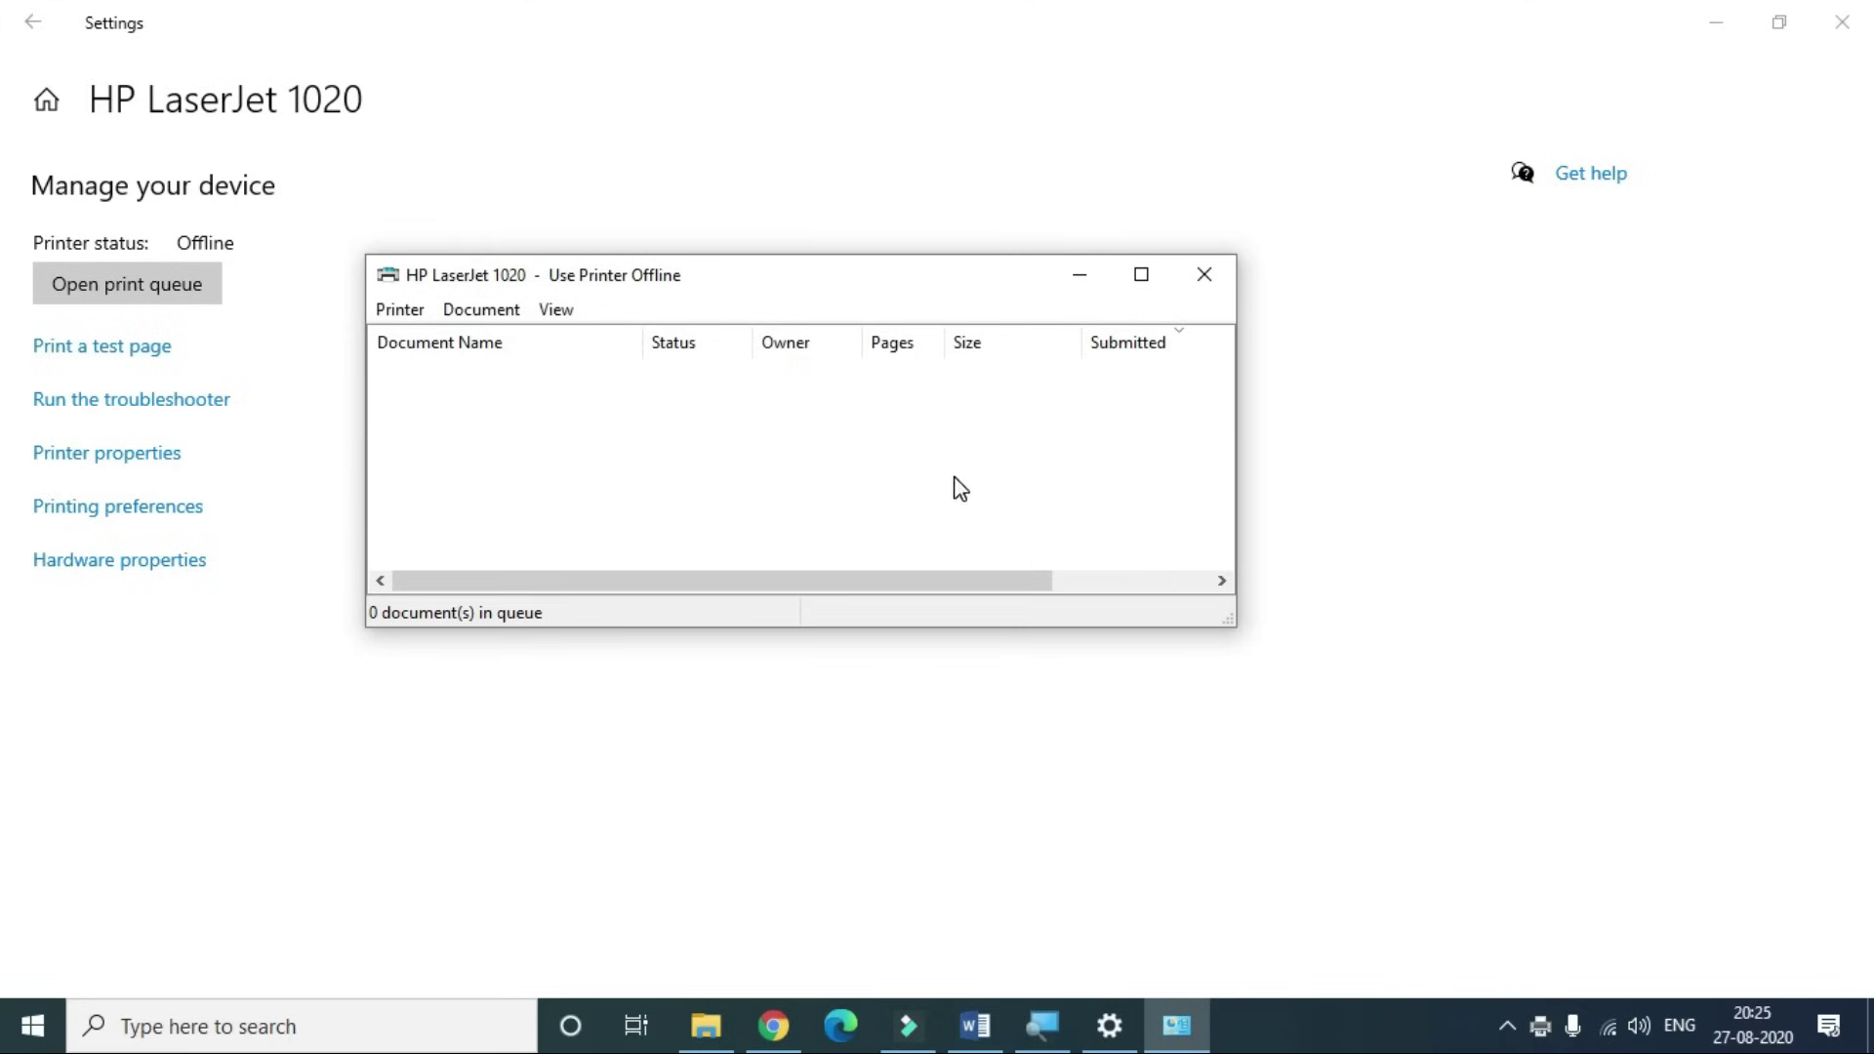
pyautogui.click(402, 310)
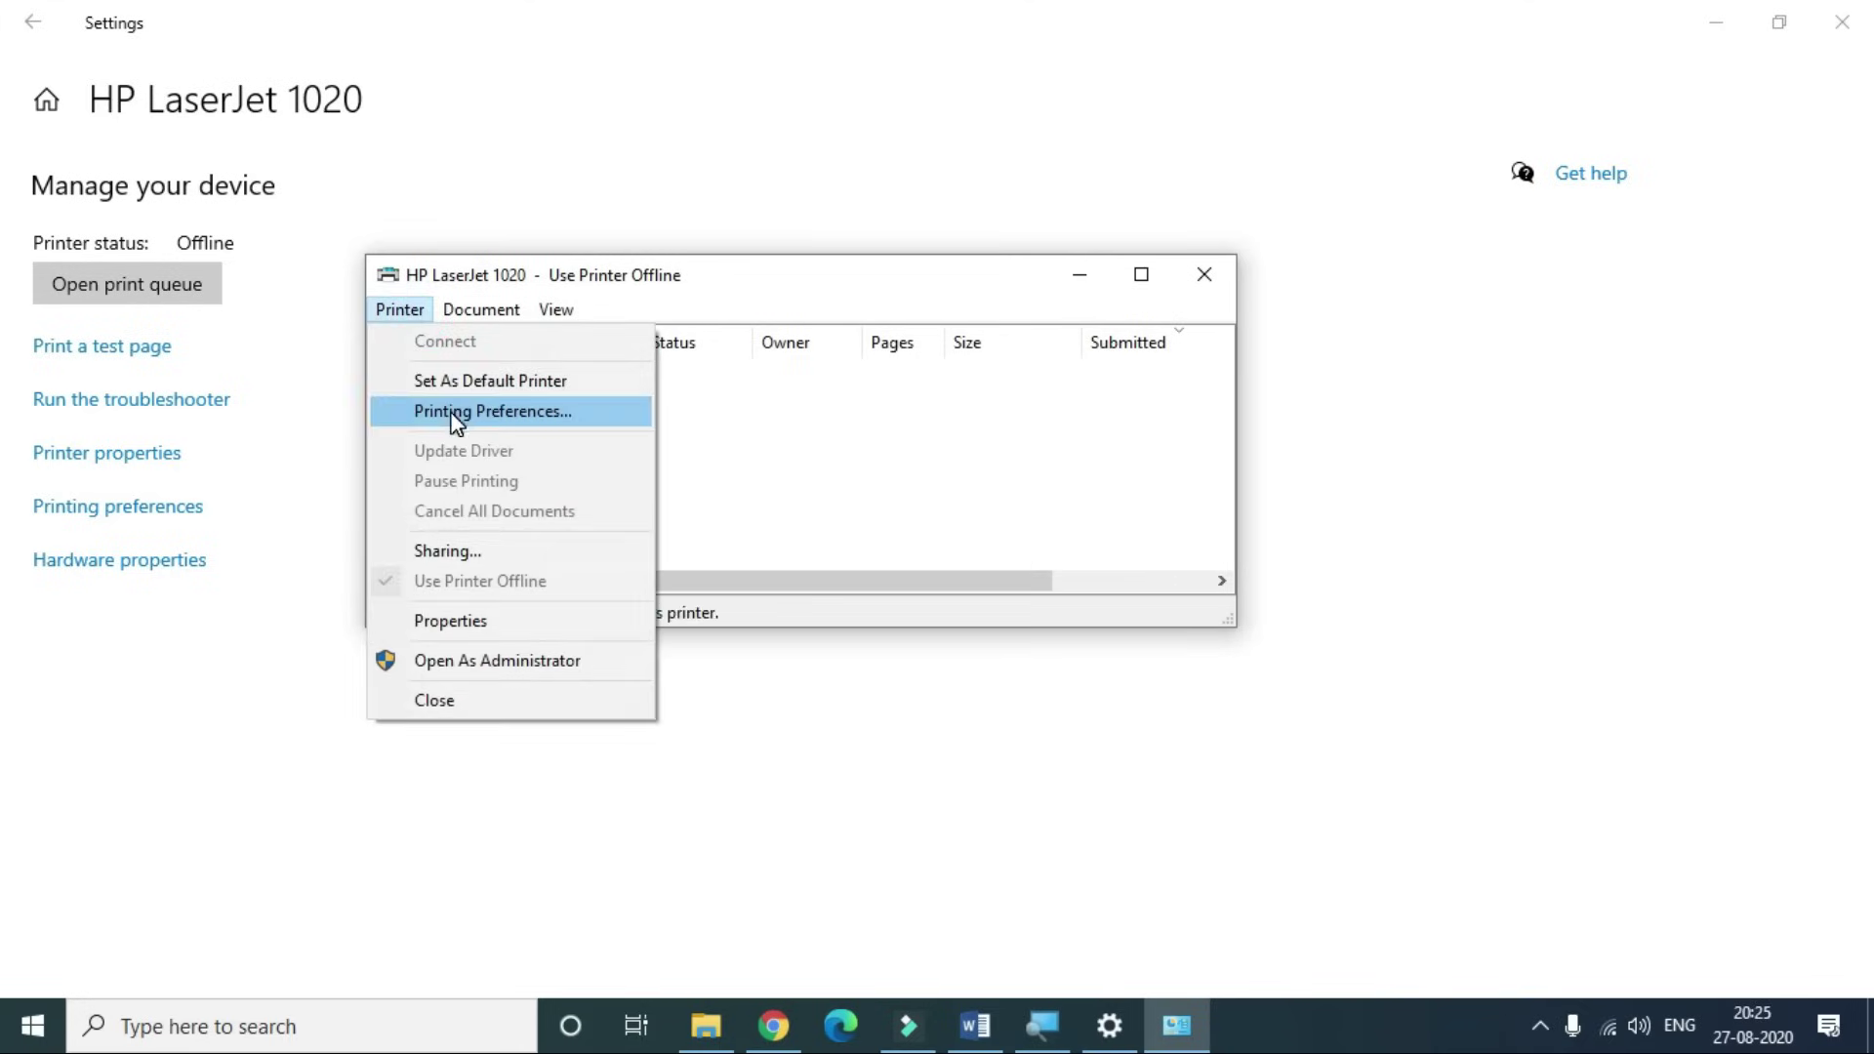
pyautogui.click(805, 485)
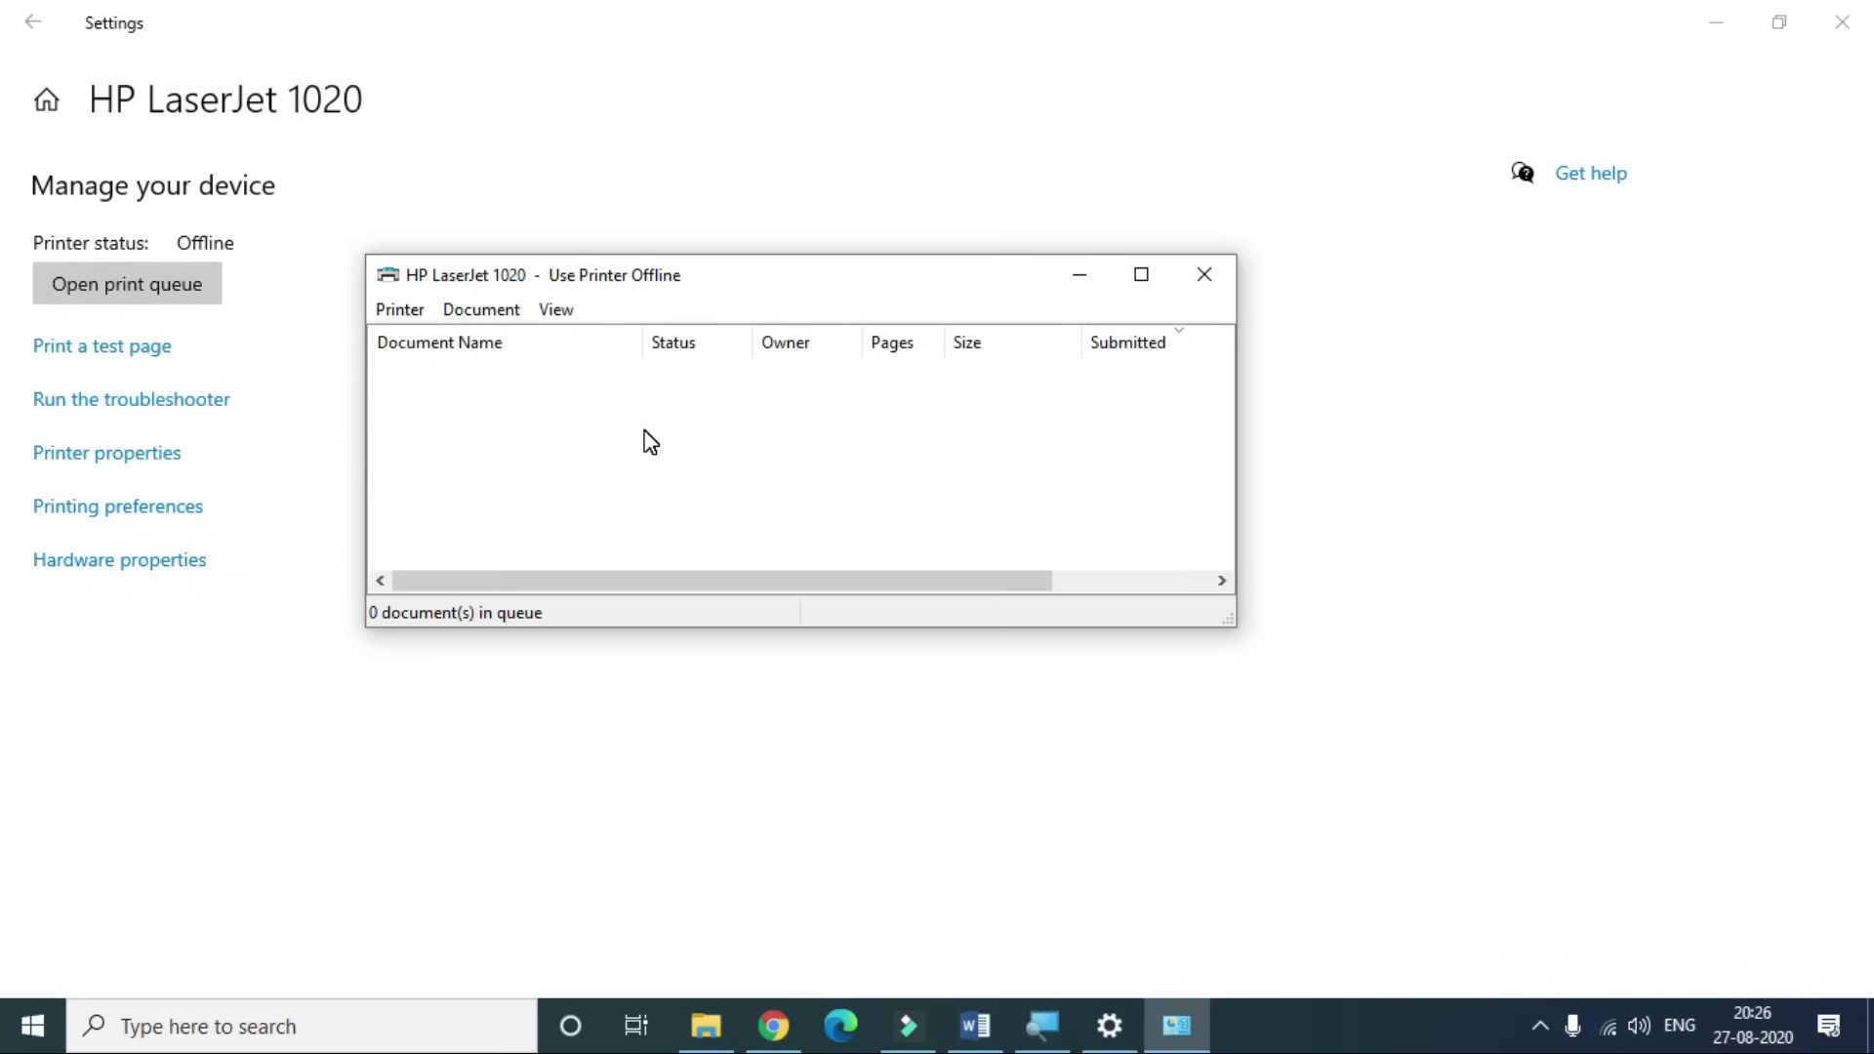
pyautogui.click(405, 310)
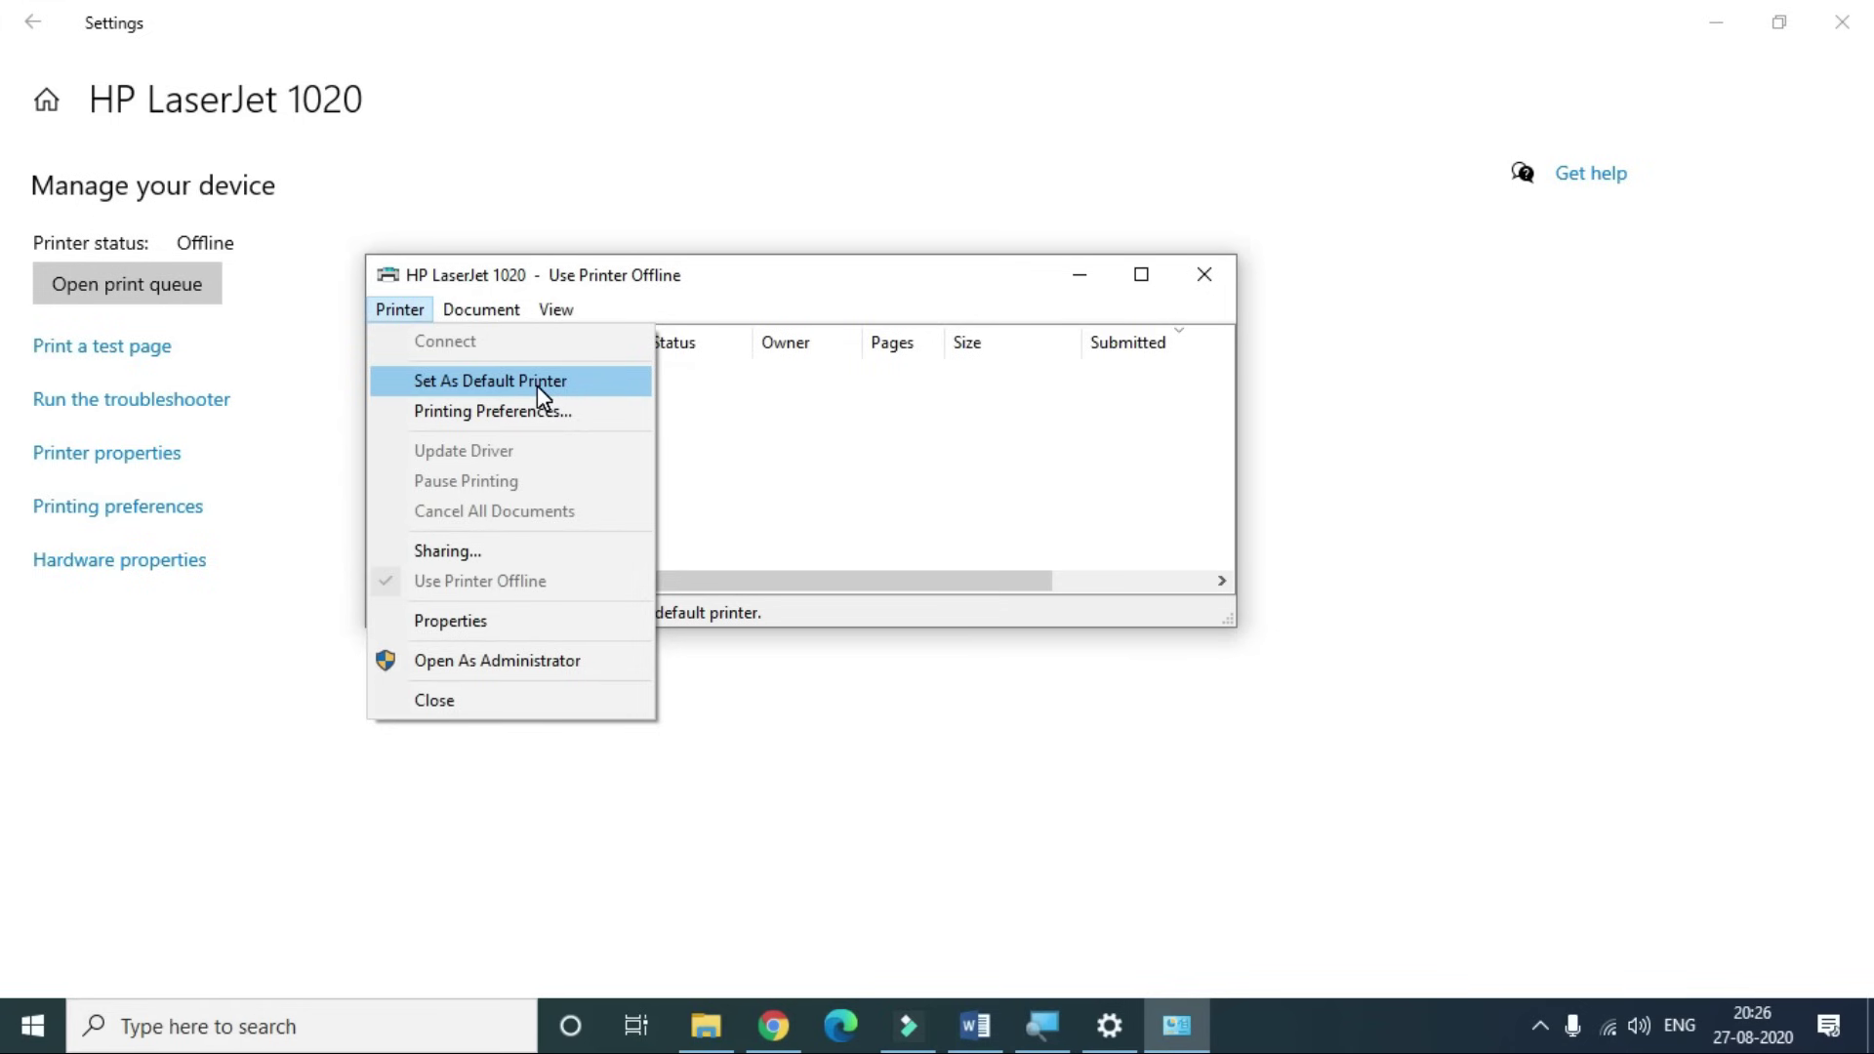
pyautogui.click(827, 450)
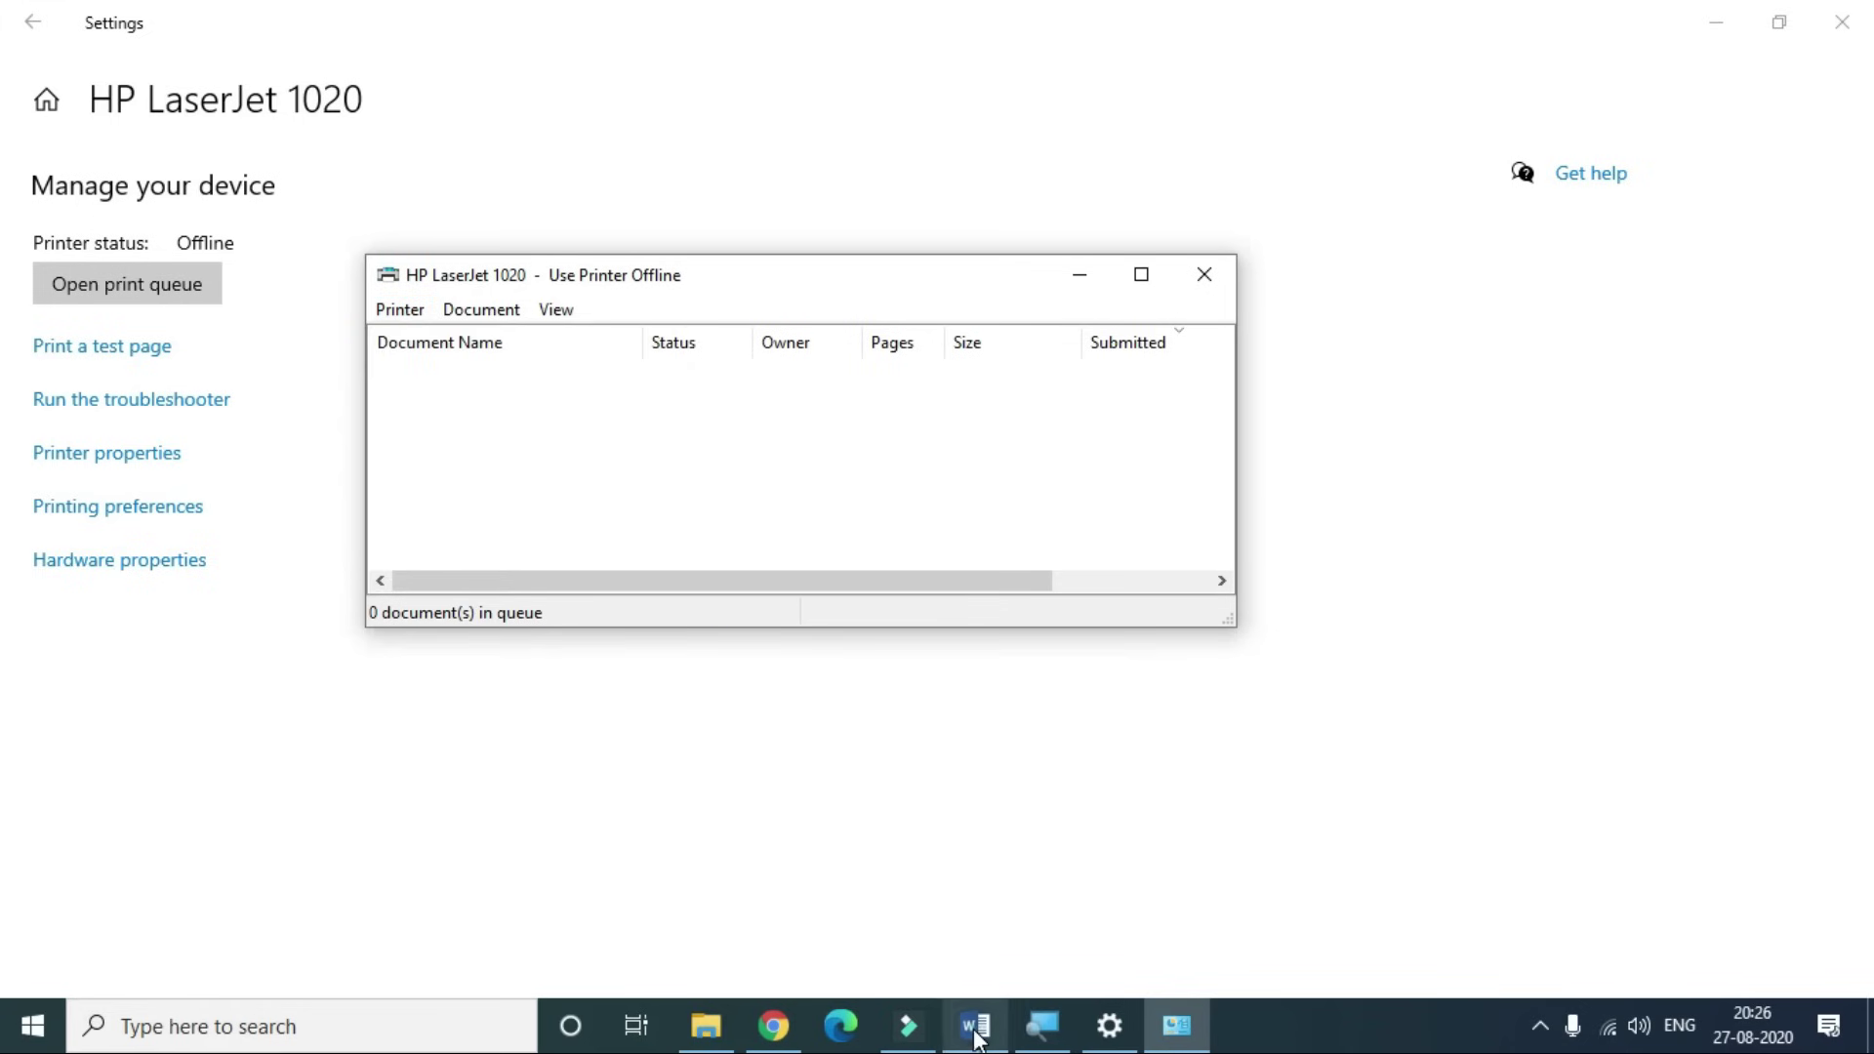
pyautogui.click(974, 1026)
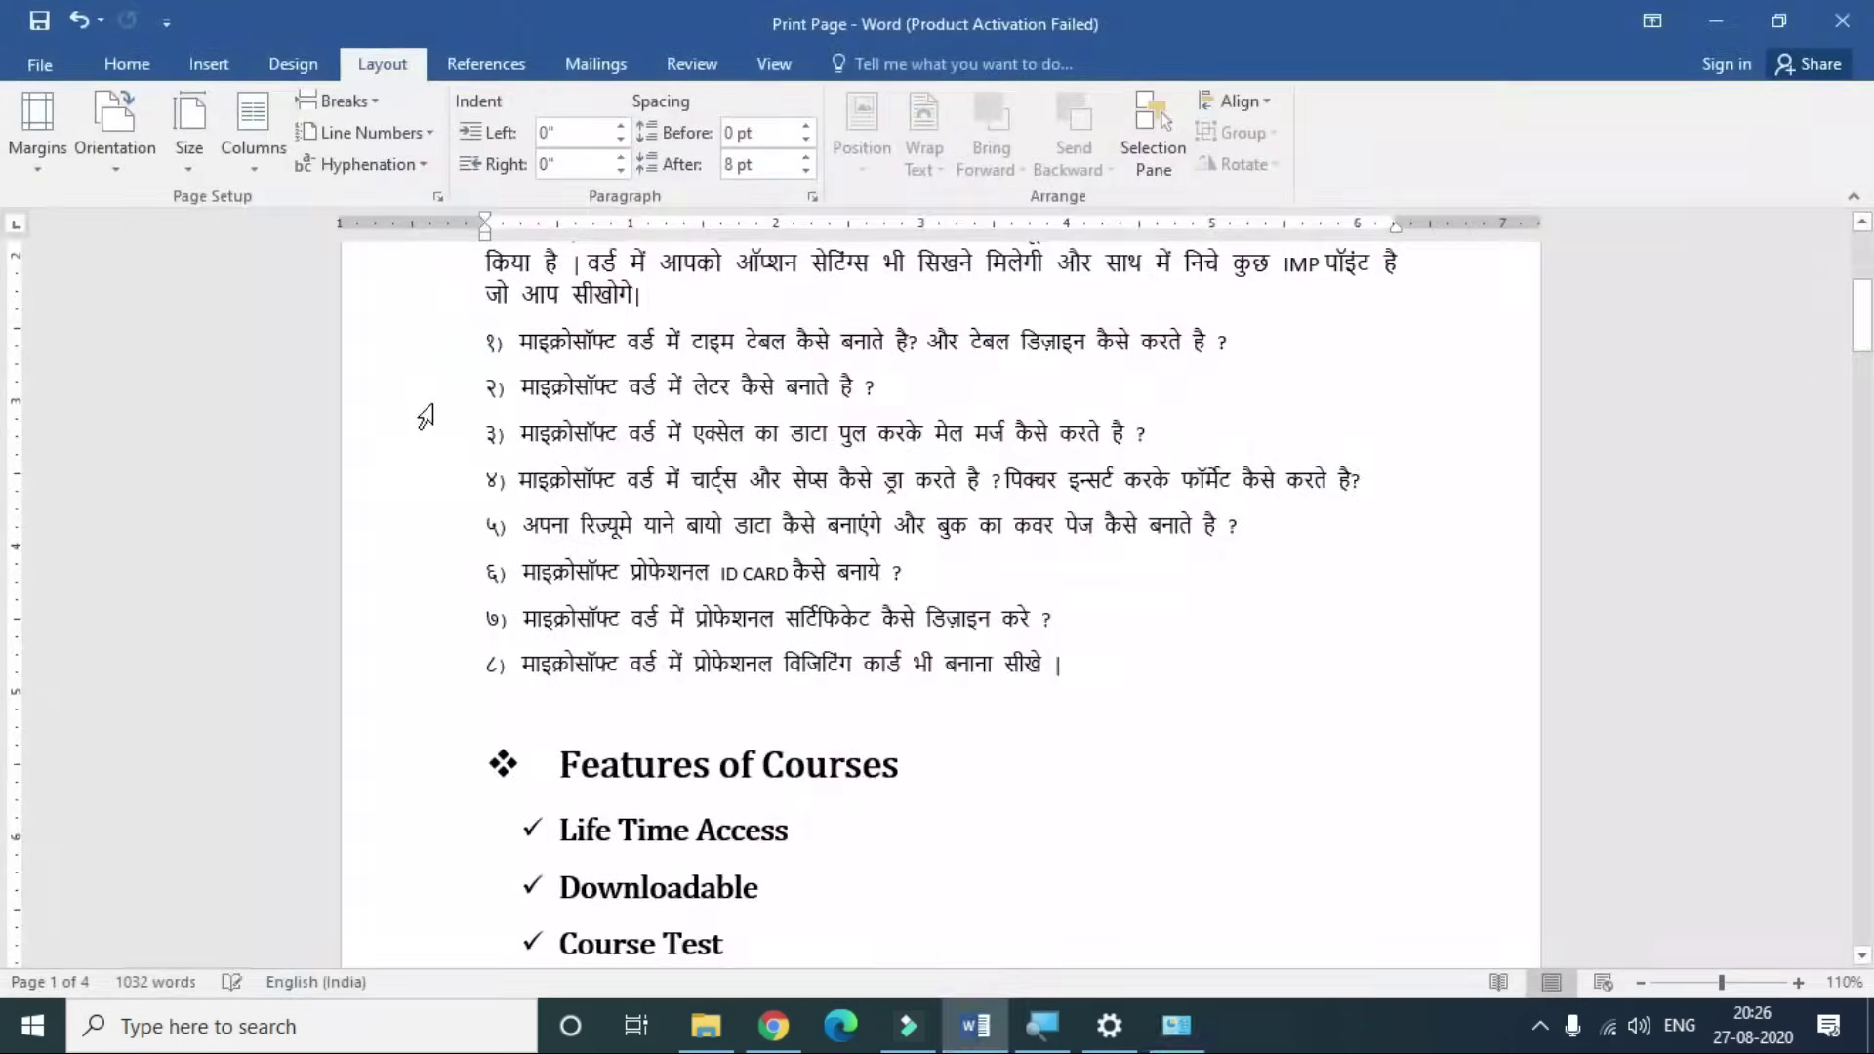
# - Open the flyer's print view and check the HP LaserJet 1020 queue in Settings
pyautogui.hotkey('ctrl', 'p')
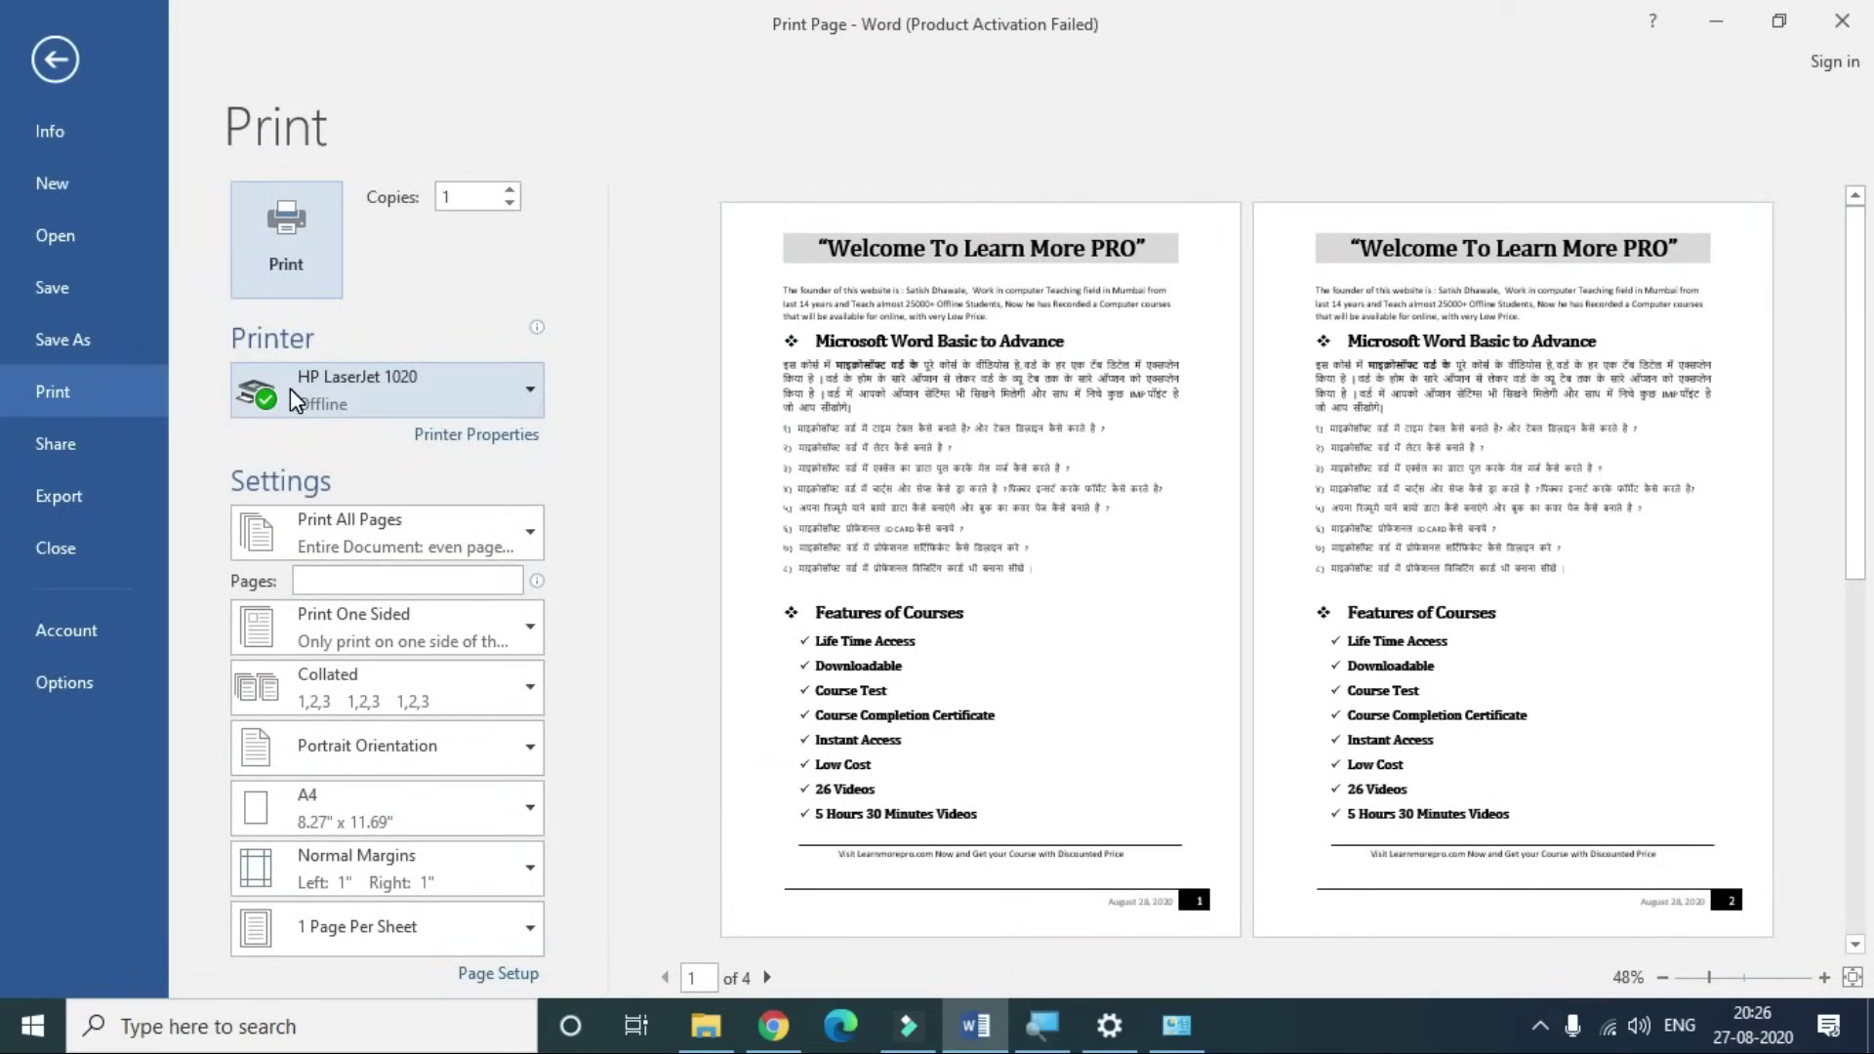
pyautogui.click(1110, 1024)
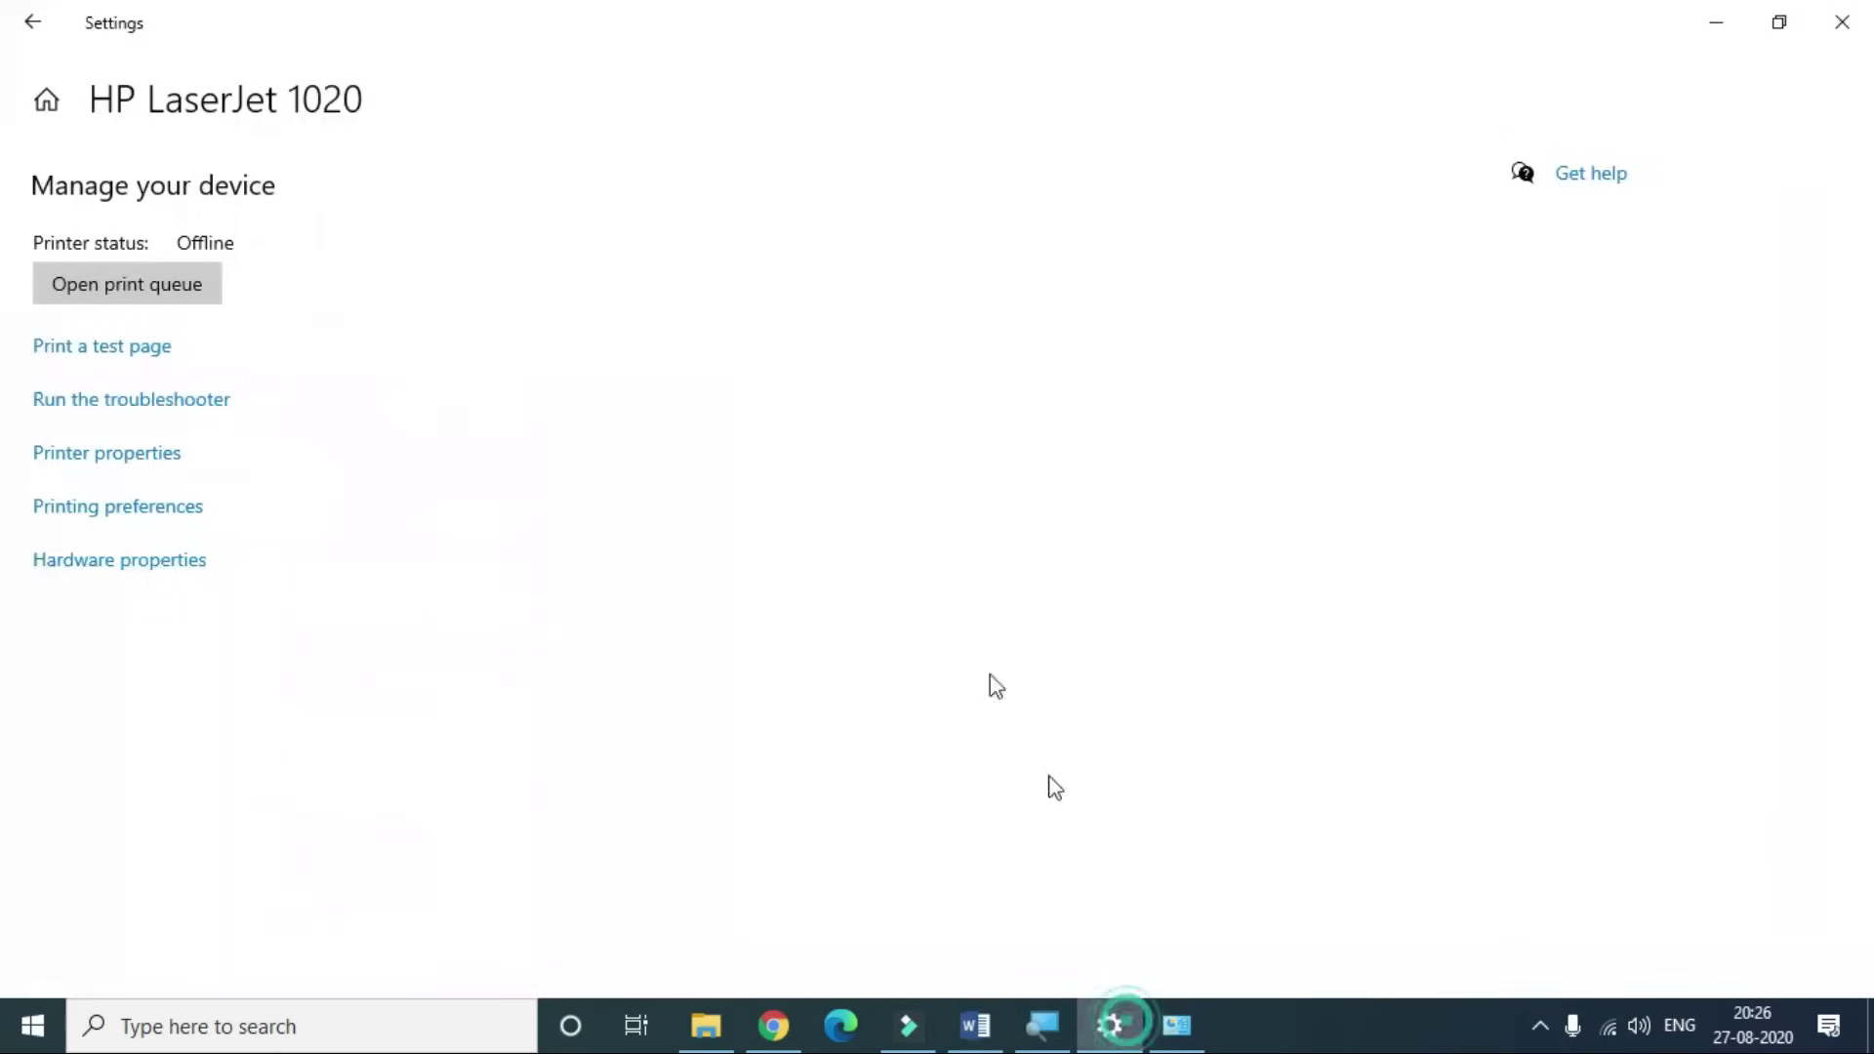
pyautogui.click(195, 284)
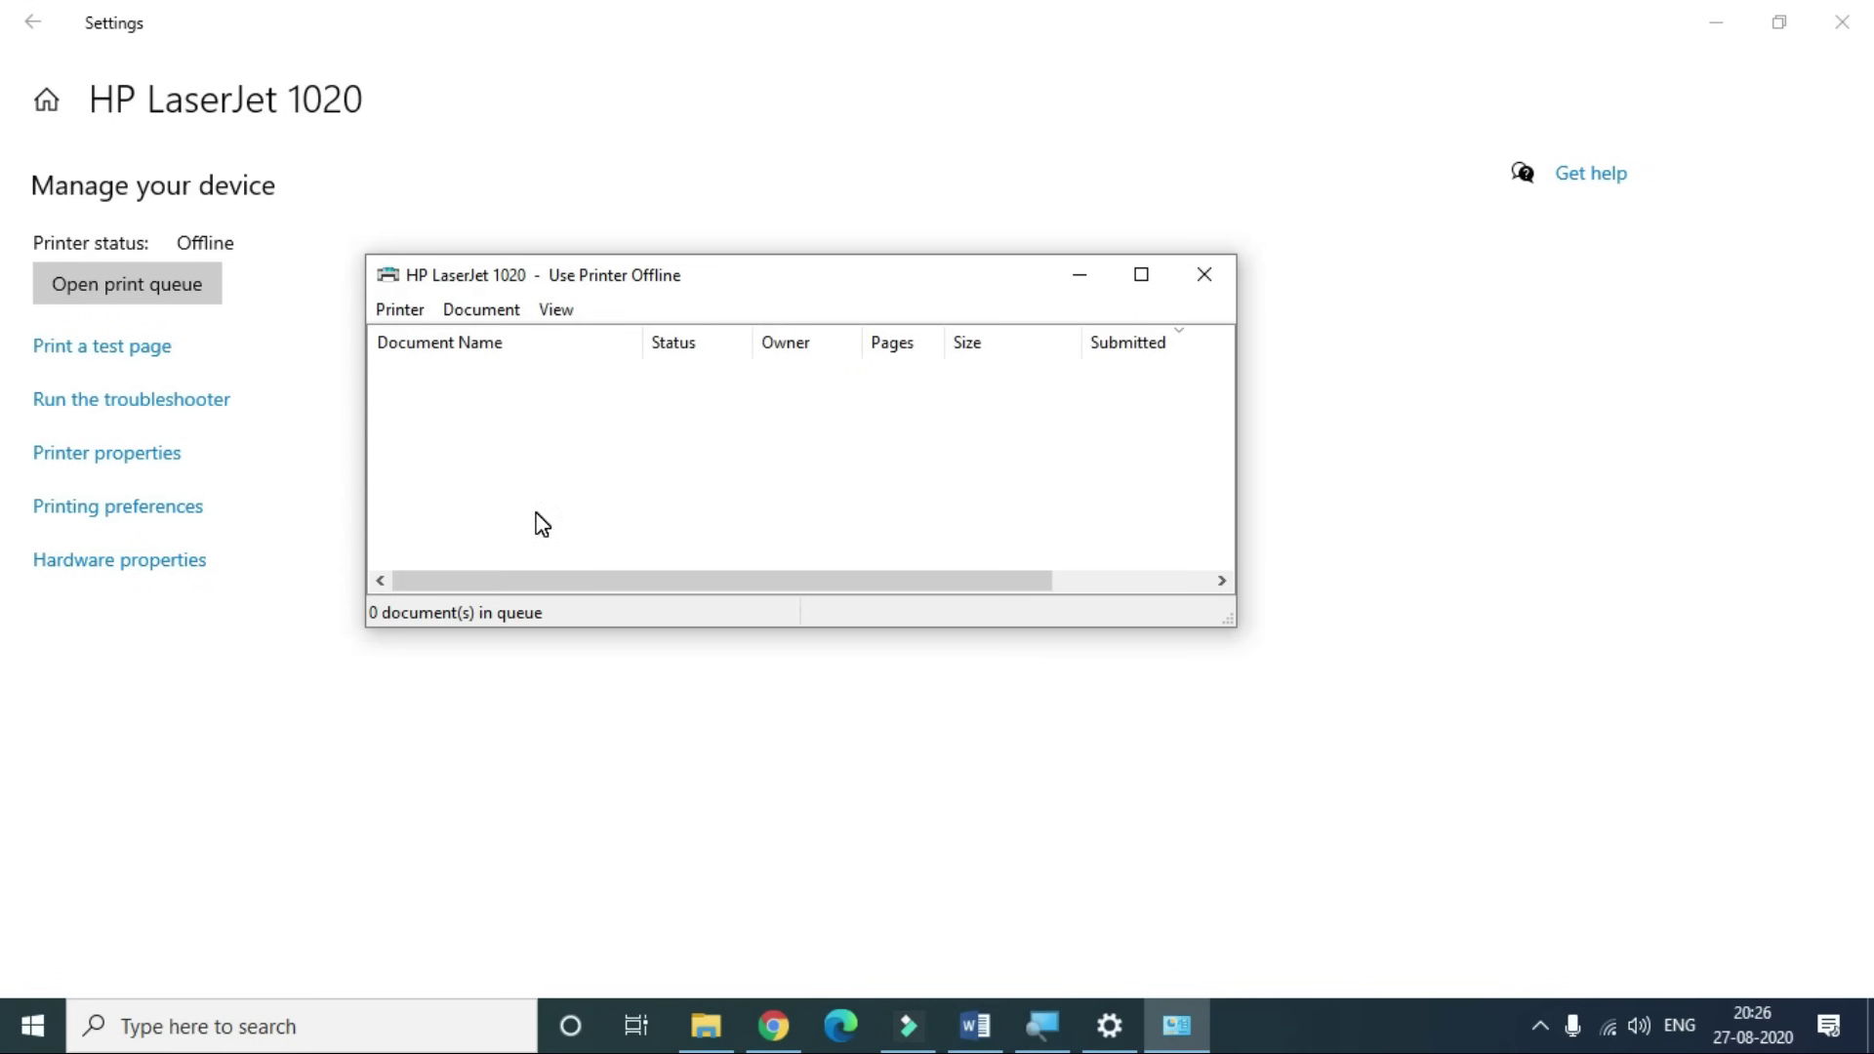
pyautogui.click(975, 1025)
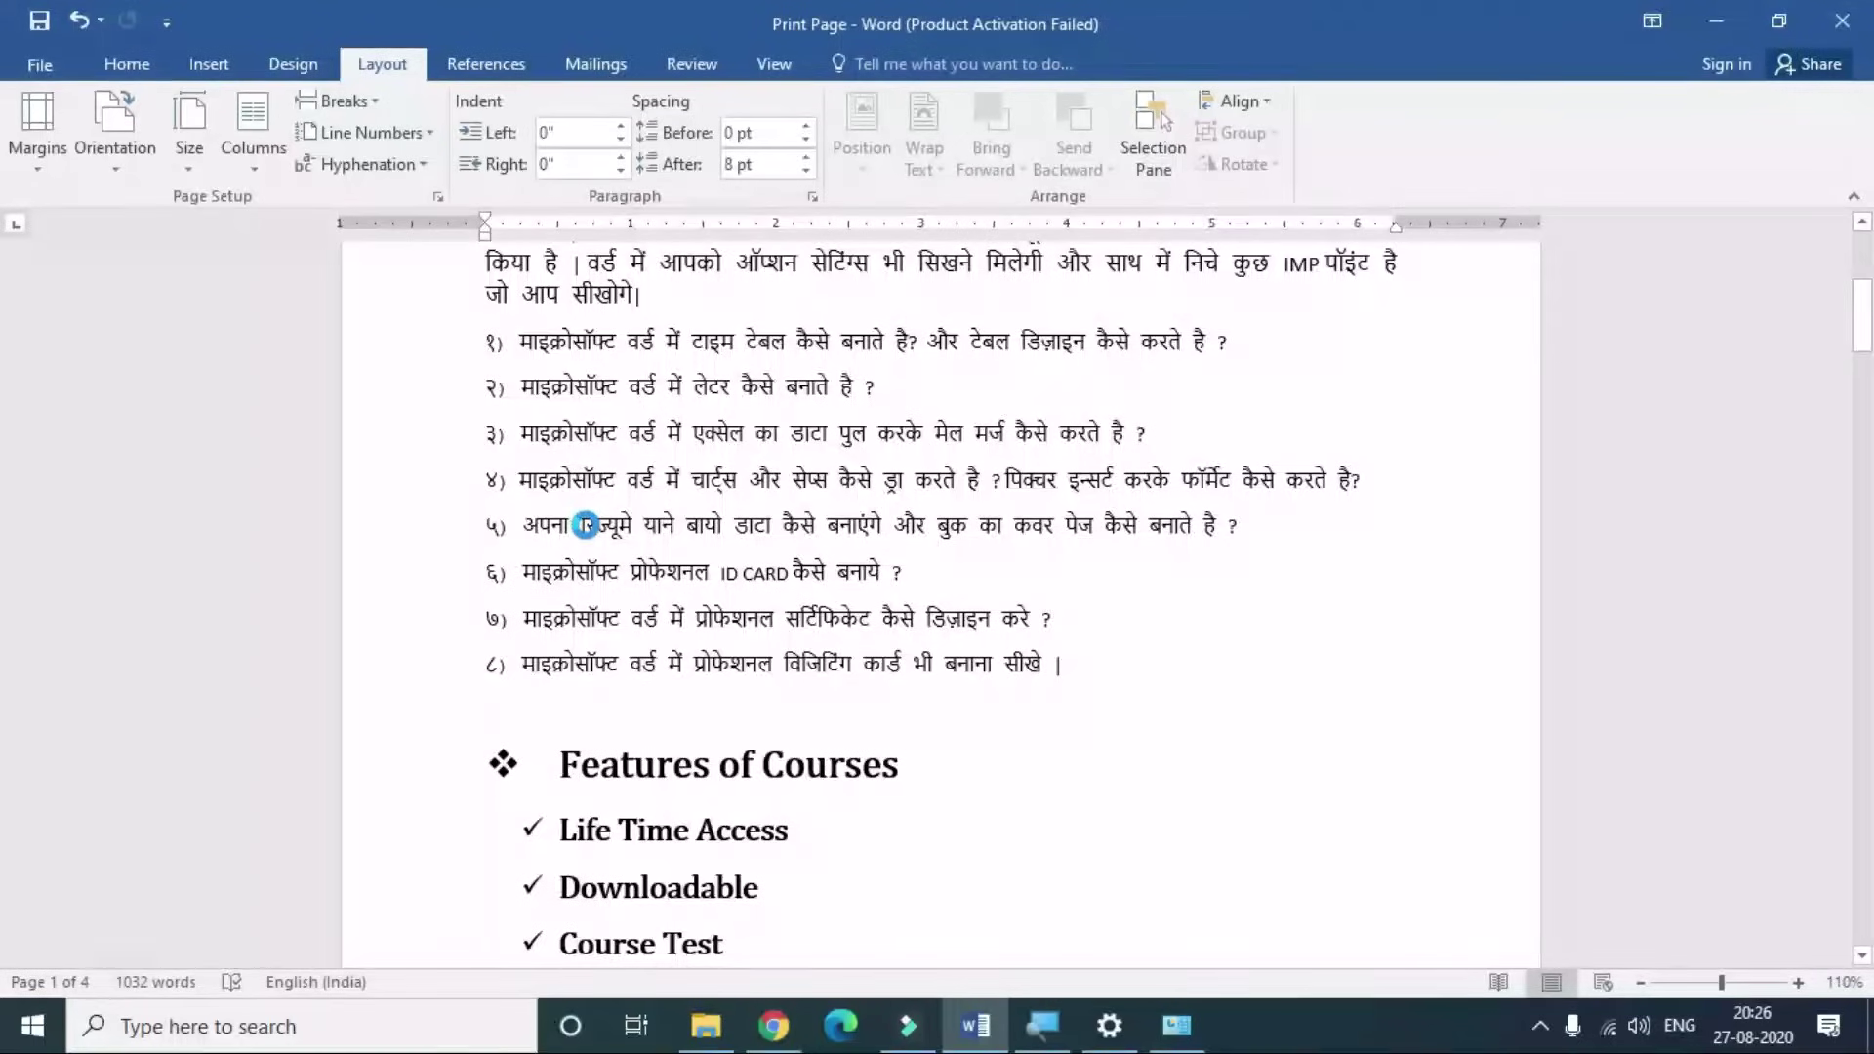
# - Print the flyer to the HP LaserJet 1020, then reopen the print view to check its status
pyautogui.hotkey('ctrl', 'p')
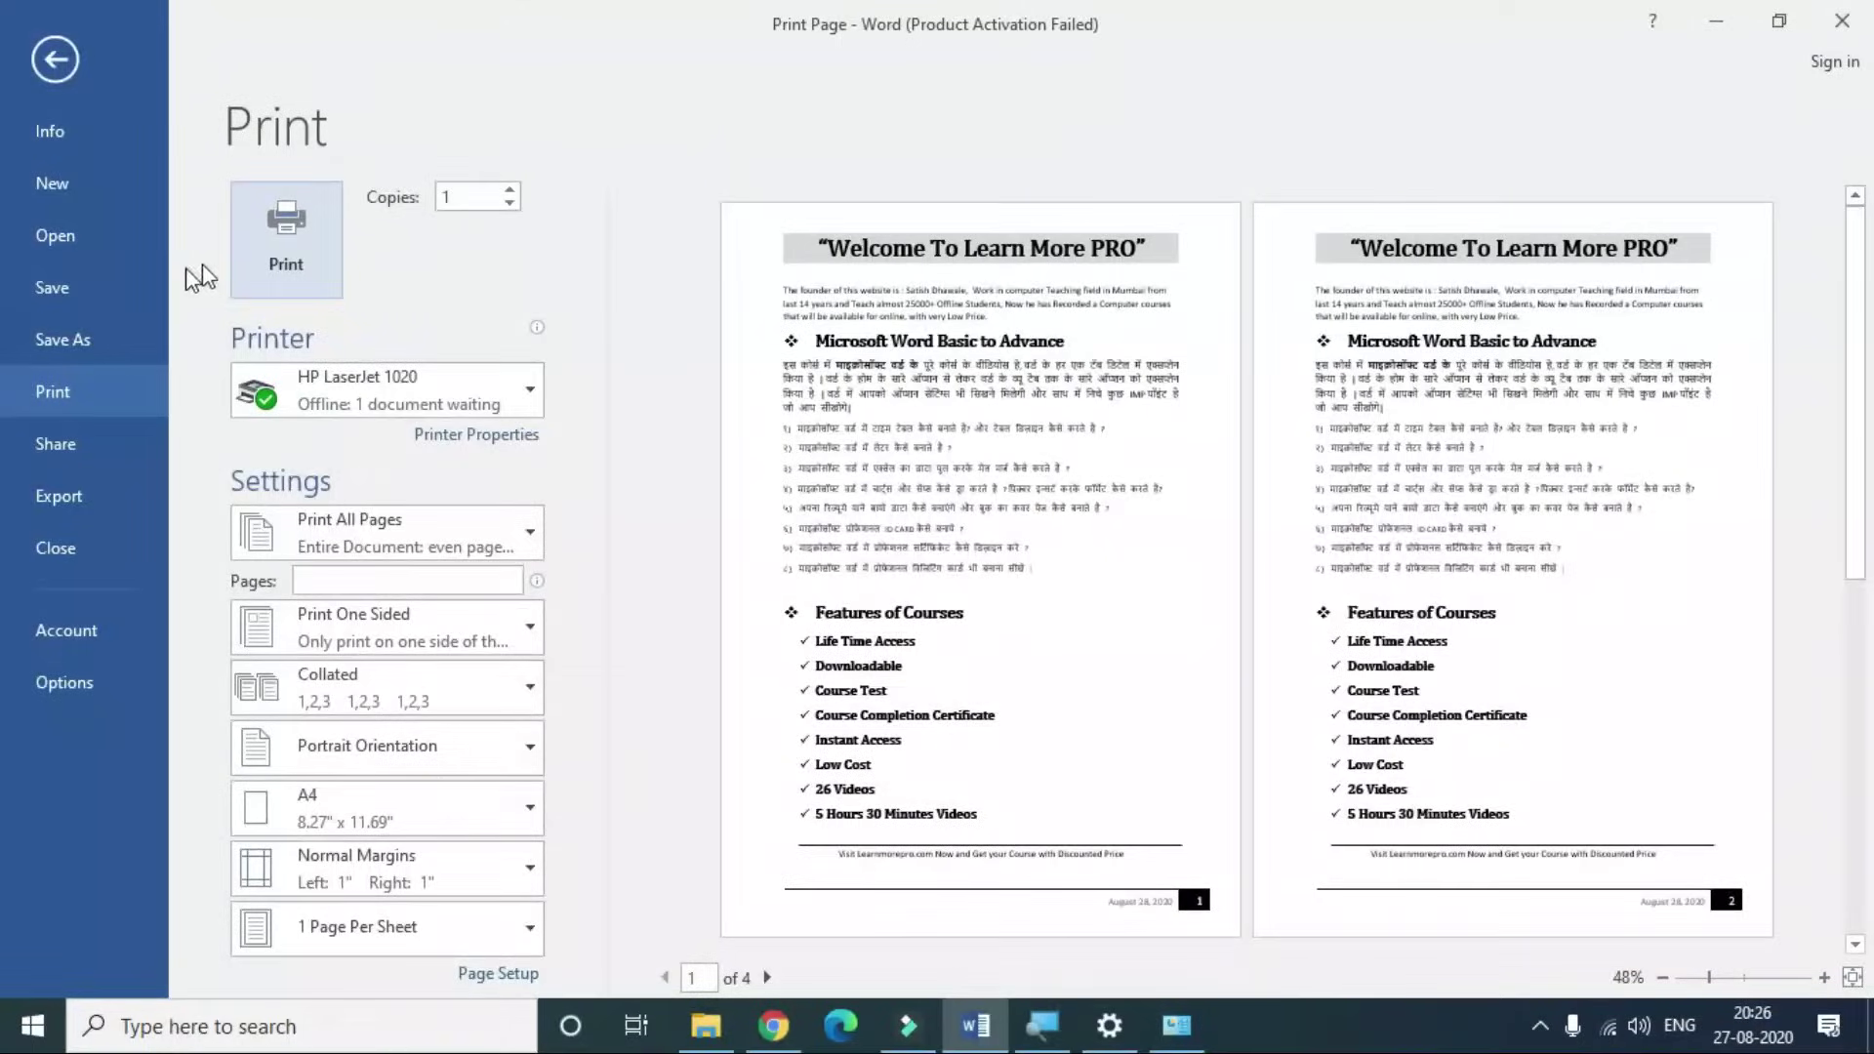
pyautogui.click(262, 256)
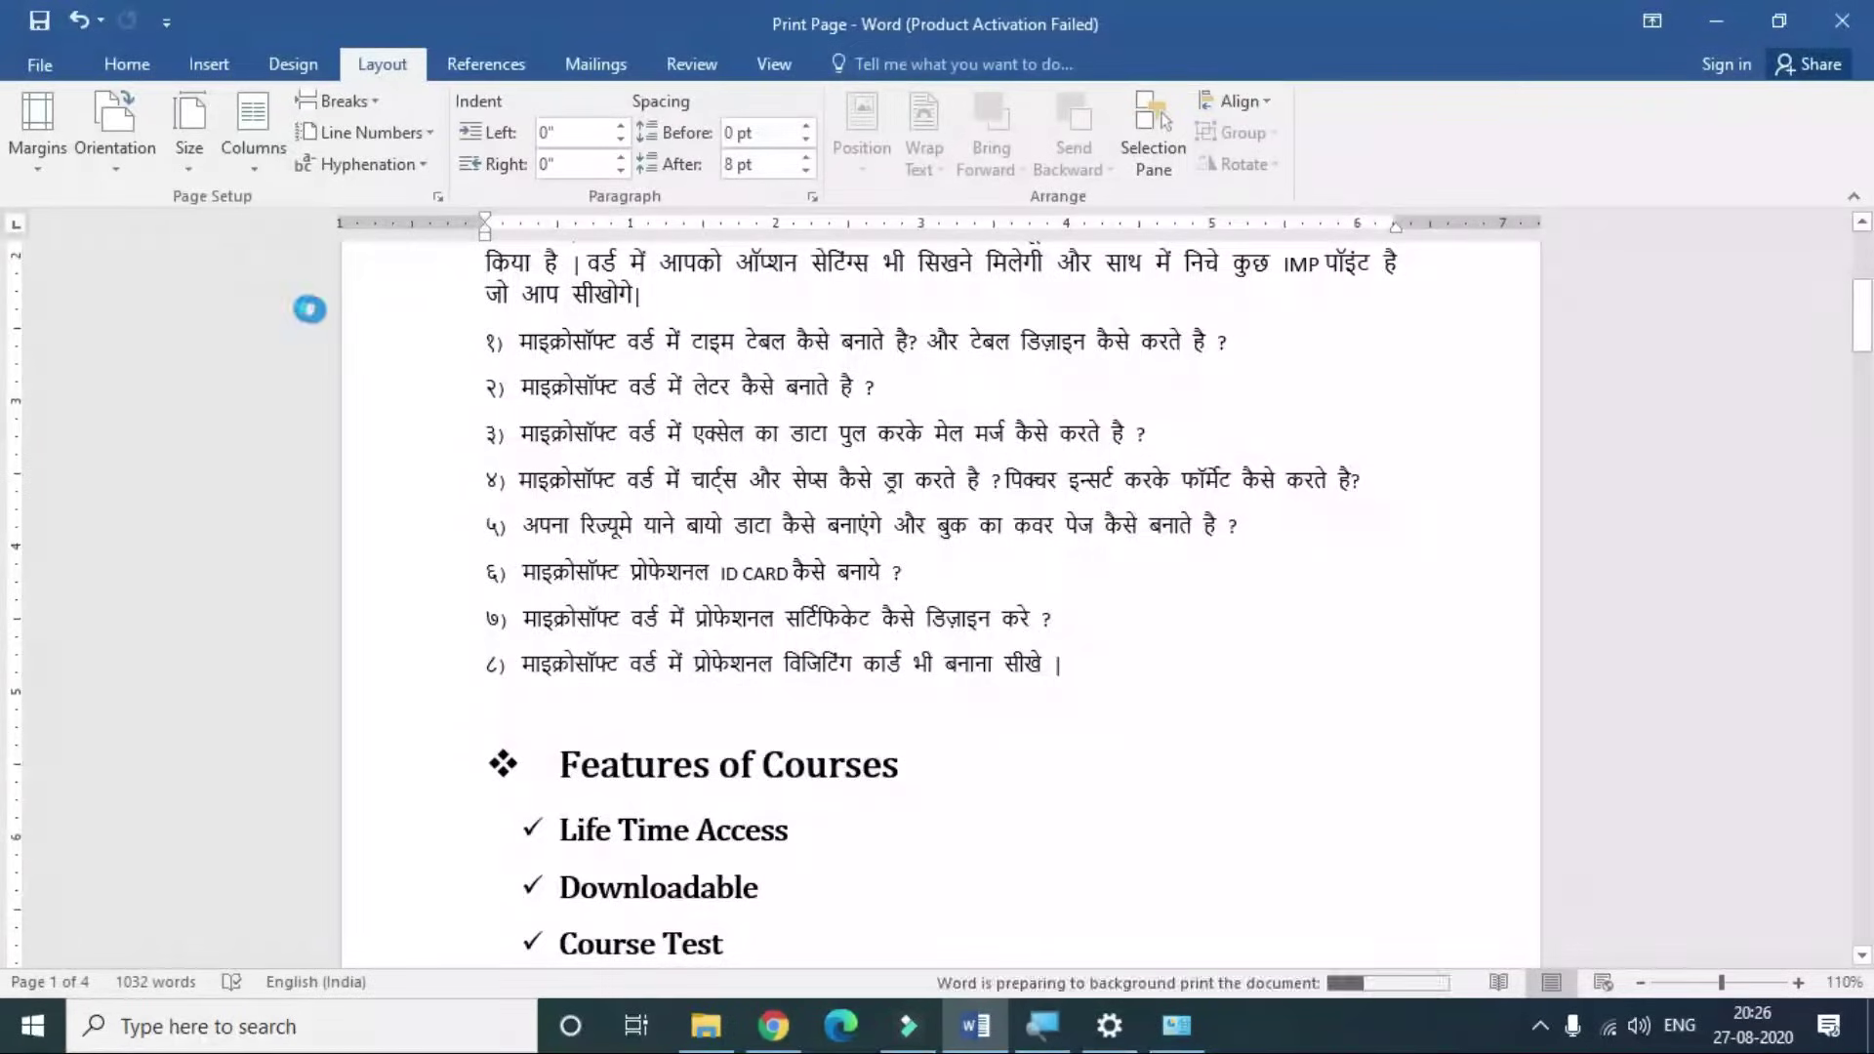
pyautogui.hotkey('ctrl', 'p')
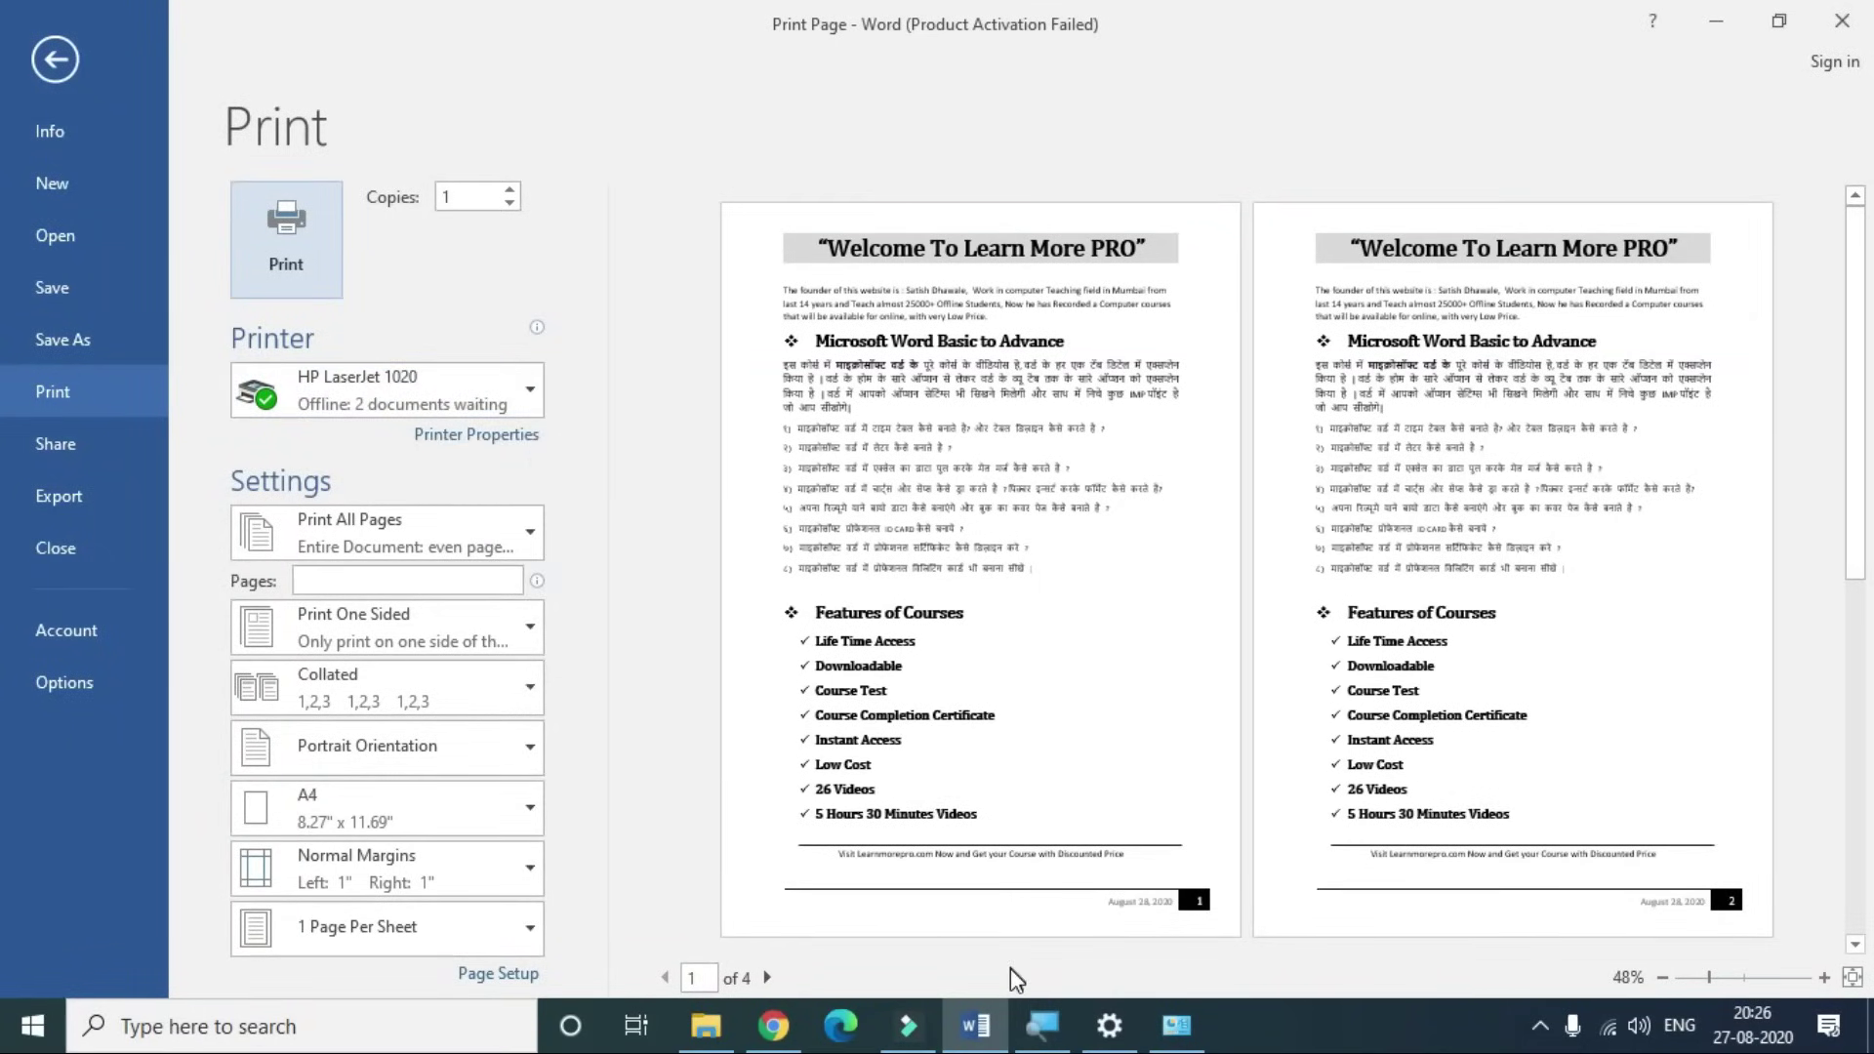
# - Open the HP LaserJet 1020 queue and cancel the second Print Page job
pyautogui.click(1122, 1020)
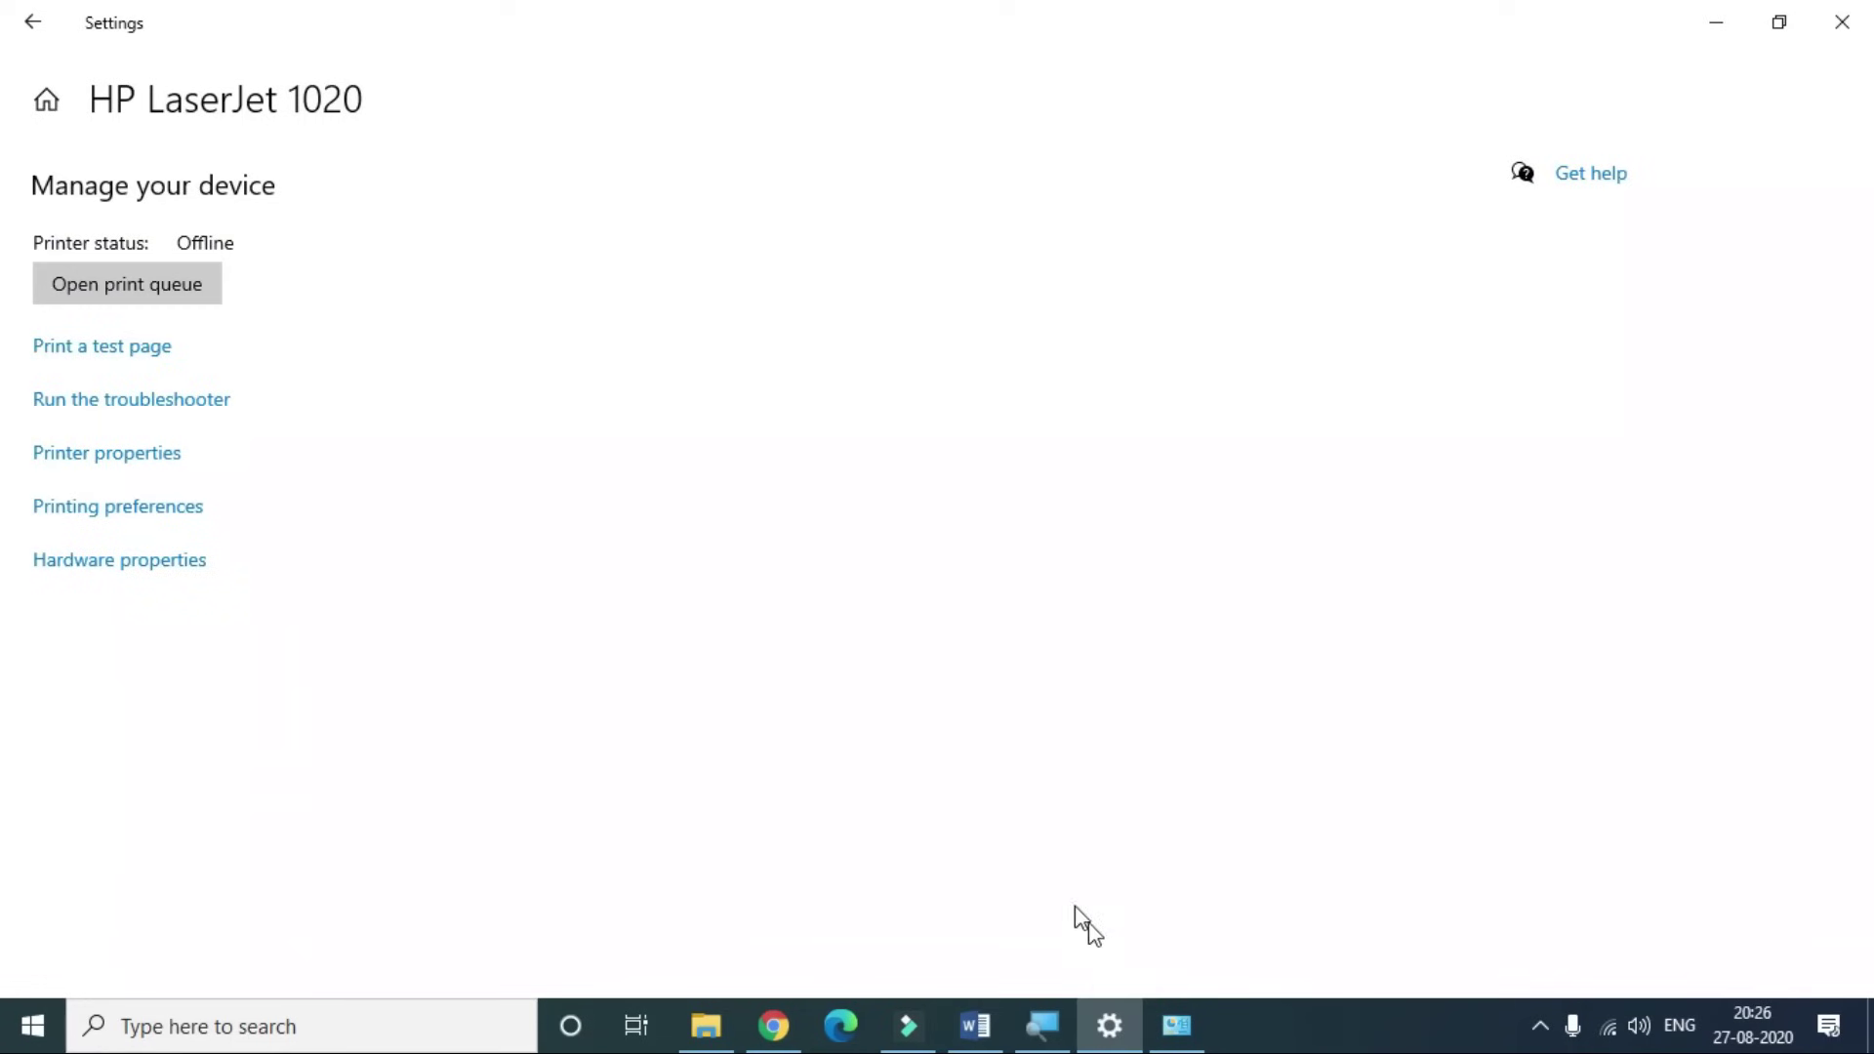
pyautogui.click(154, 293)
pyautogui.click(532, 400)
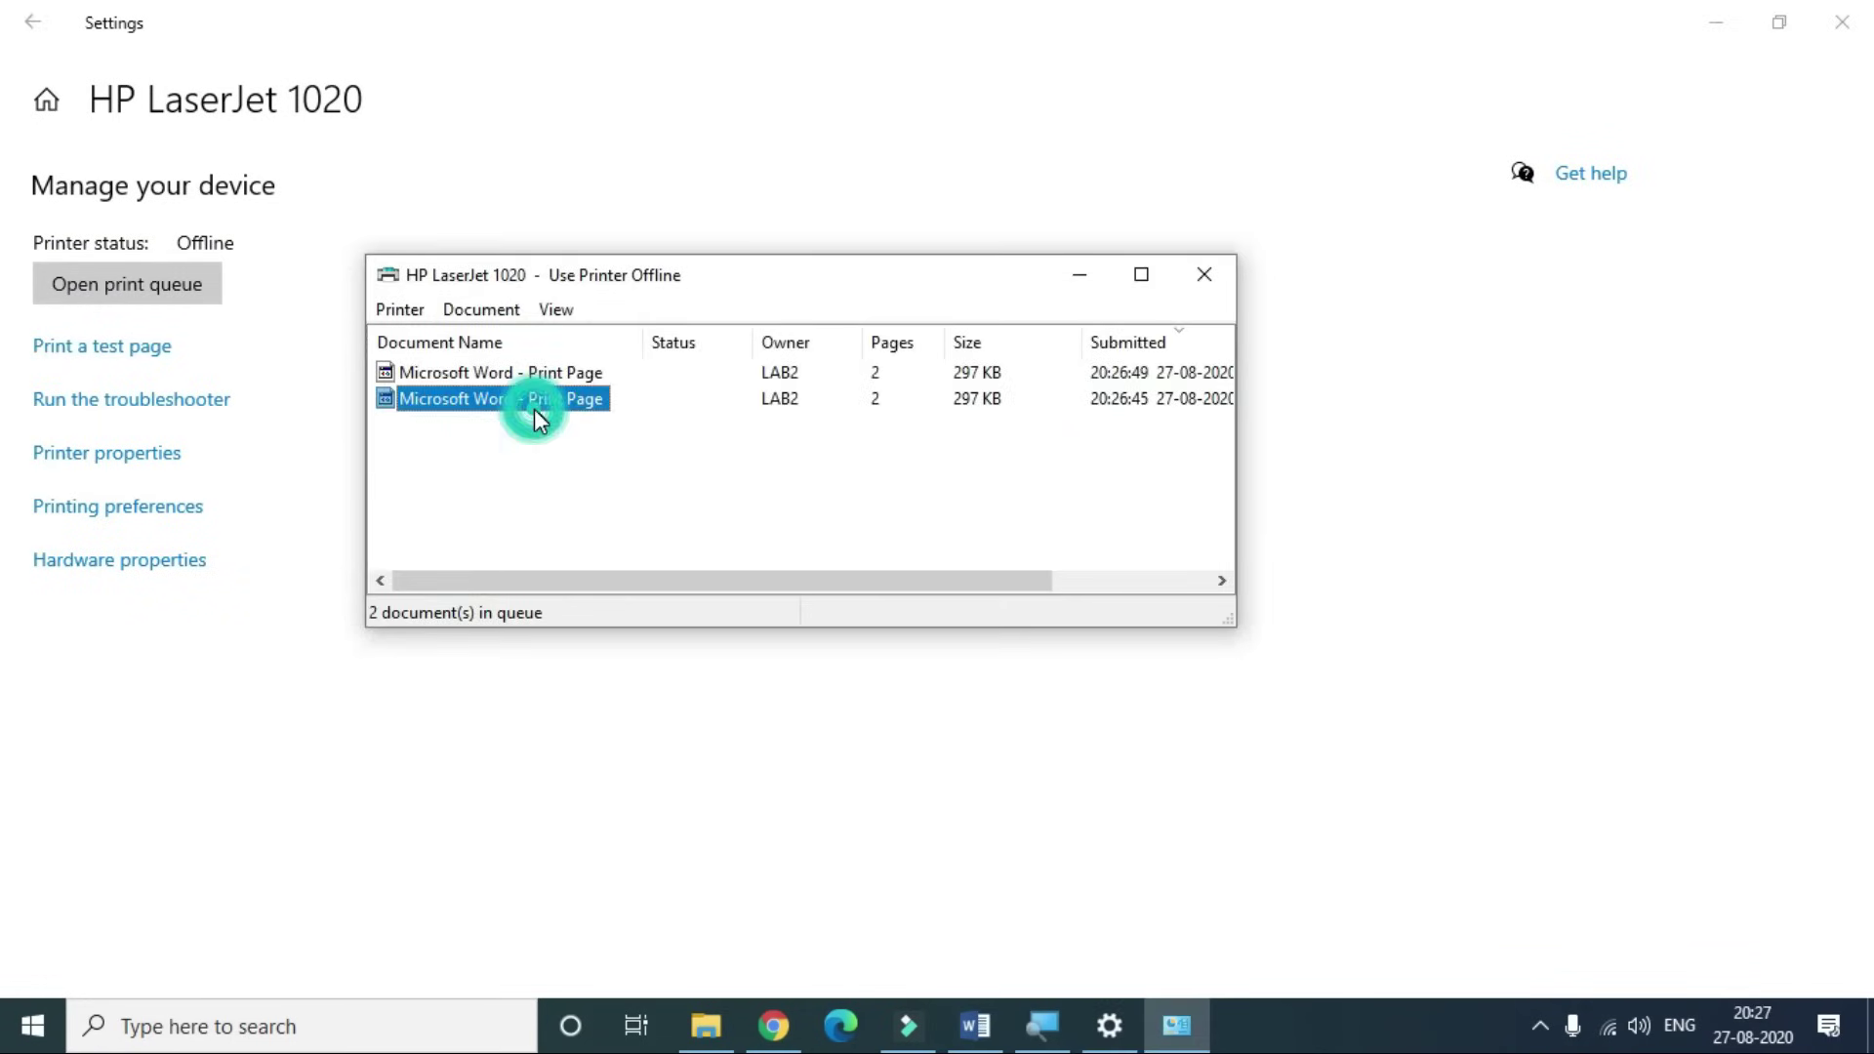
pyautogui.click(408, 312)
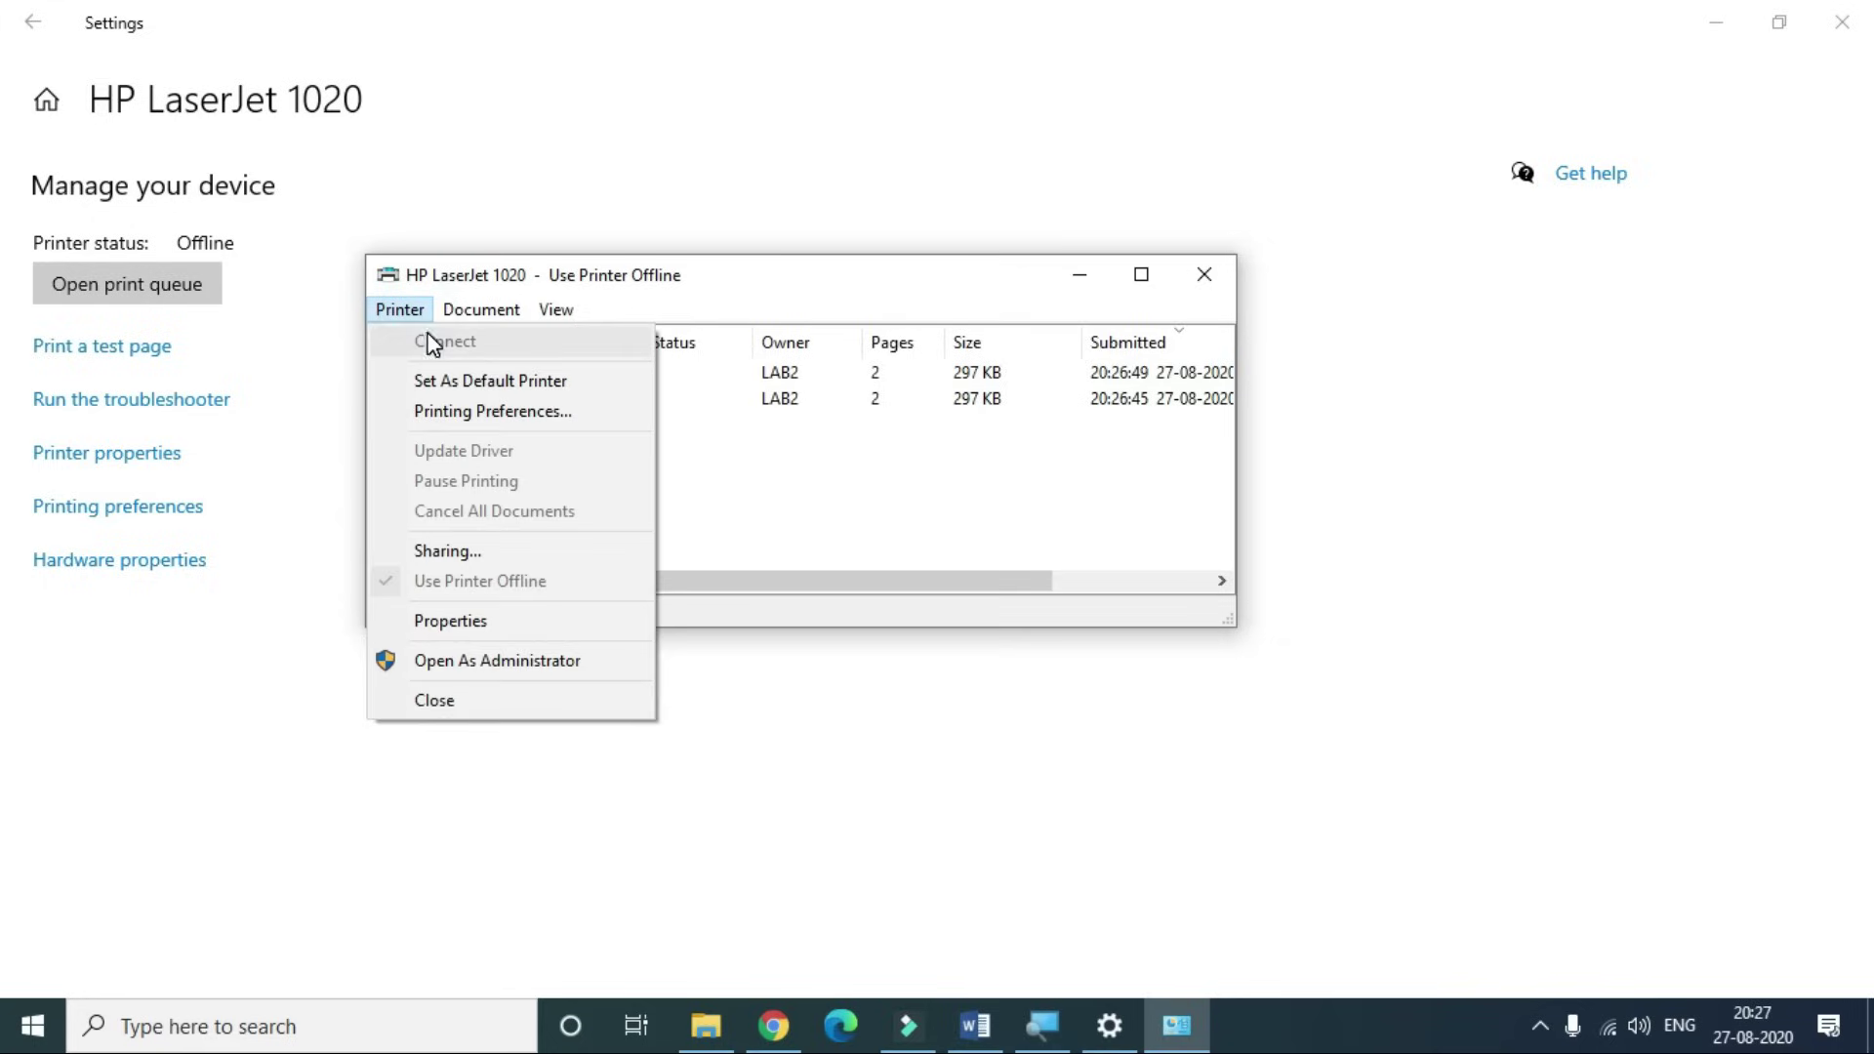
pyautogui.click(694, 508)
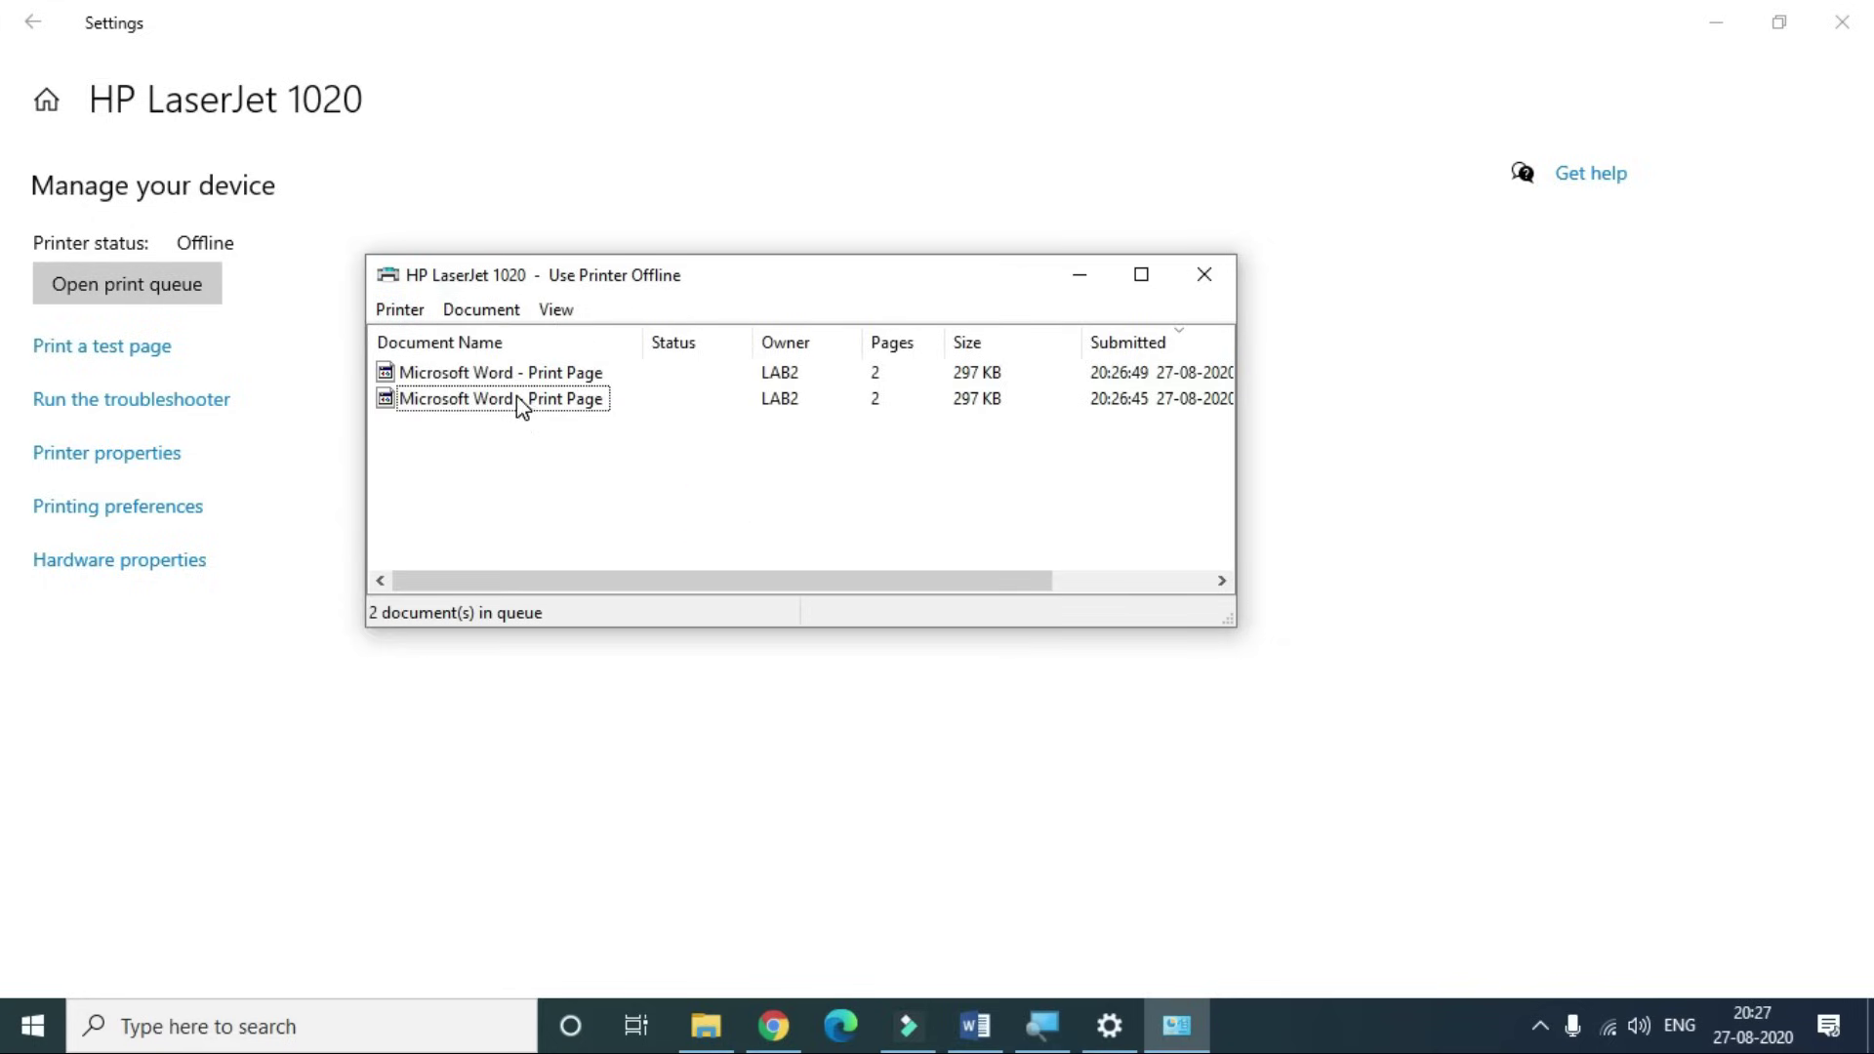
pyautogui.rightClick(520, 405)
pyautogui.click(588, 483)
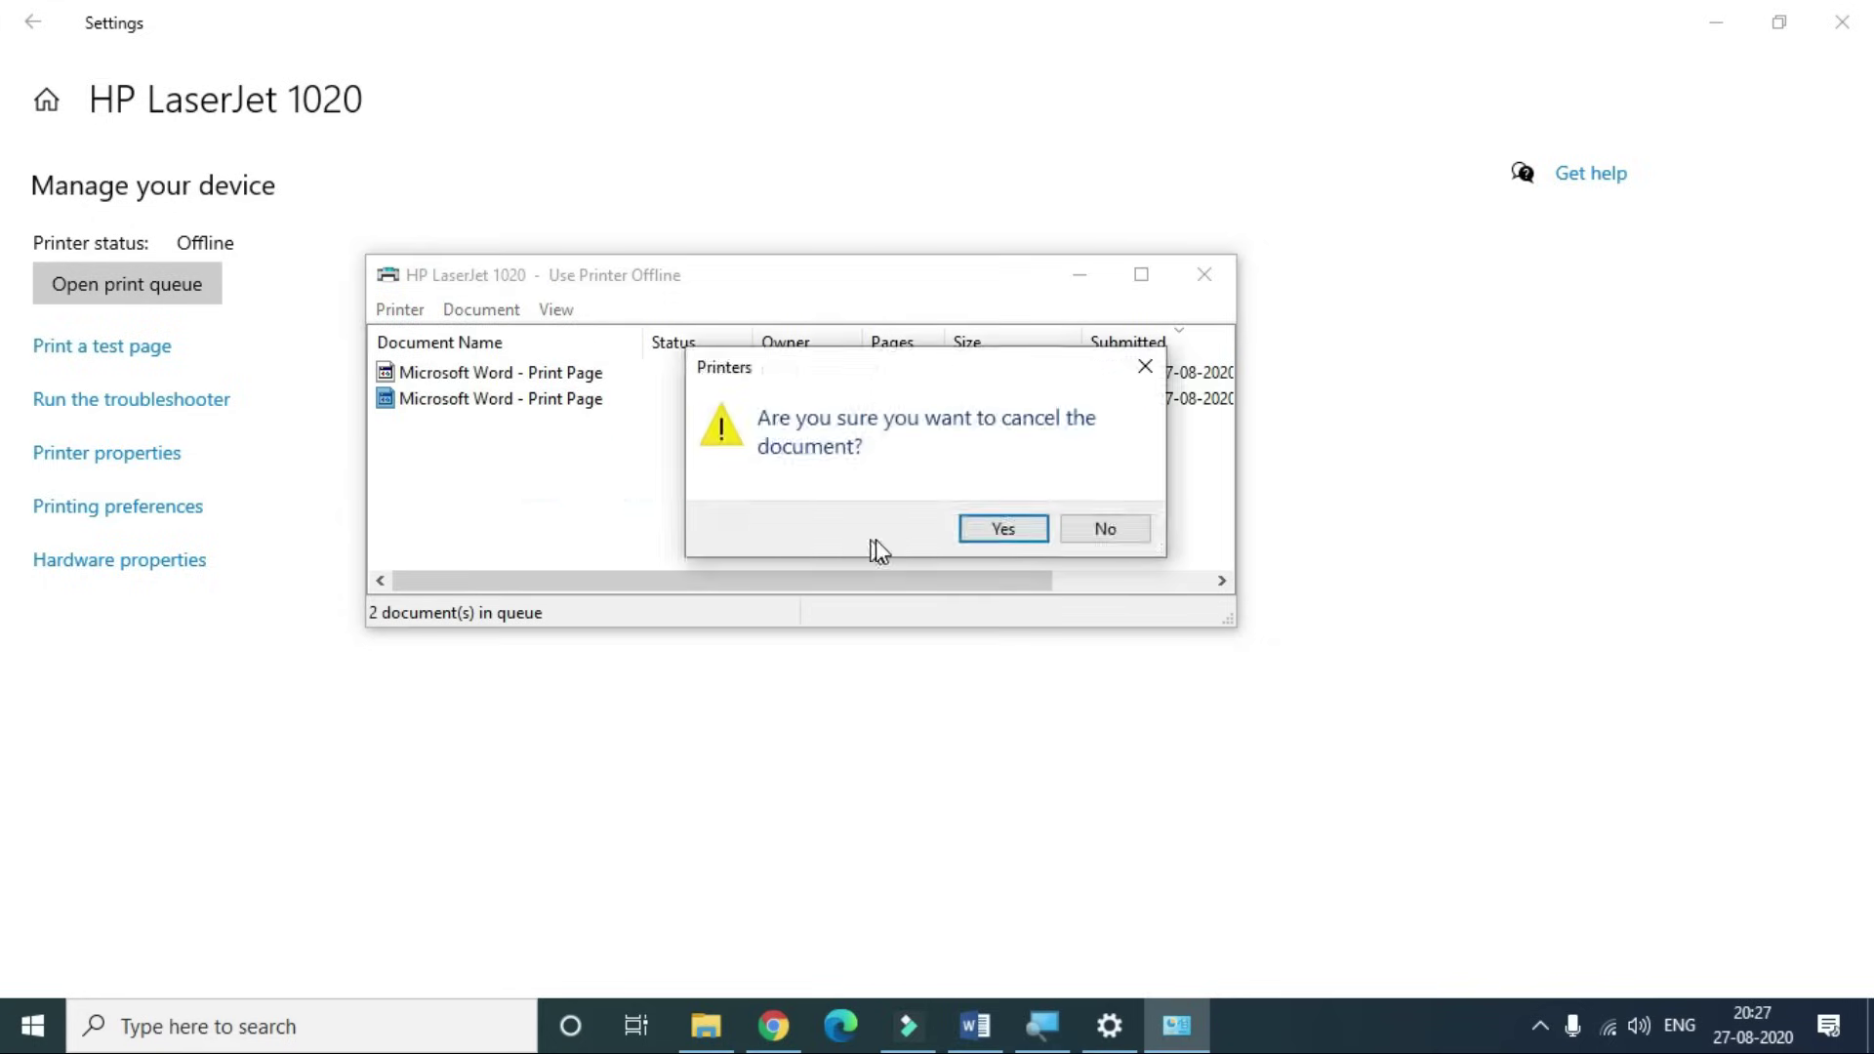
pyautogui.click(961, 529)
# - Cancel the remaining Print Page job, leaving the queue at 0 documents
pyautogui.rightClick(556, 379)
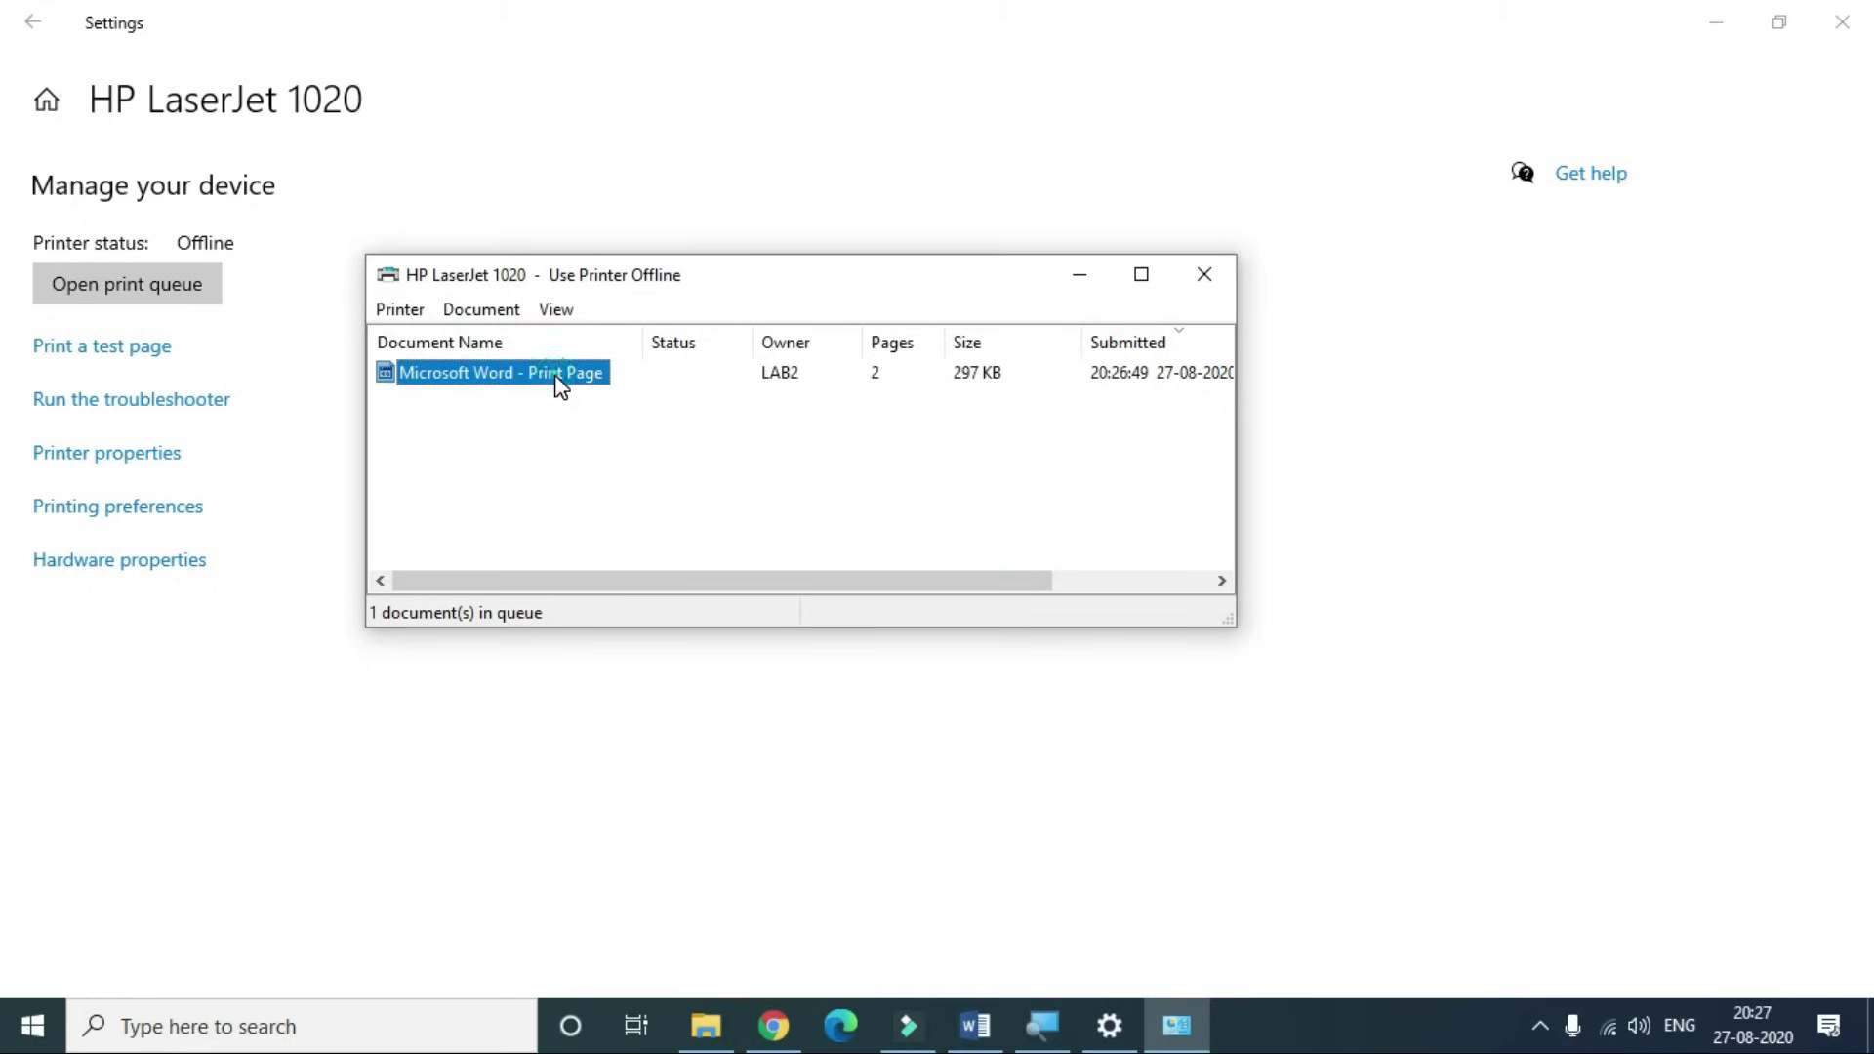
pyautogui.click(635, 473)
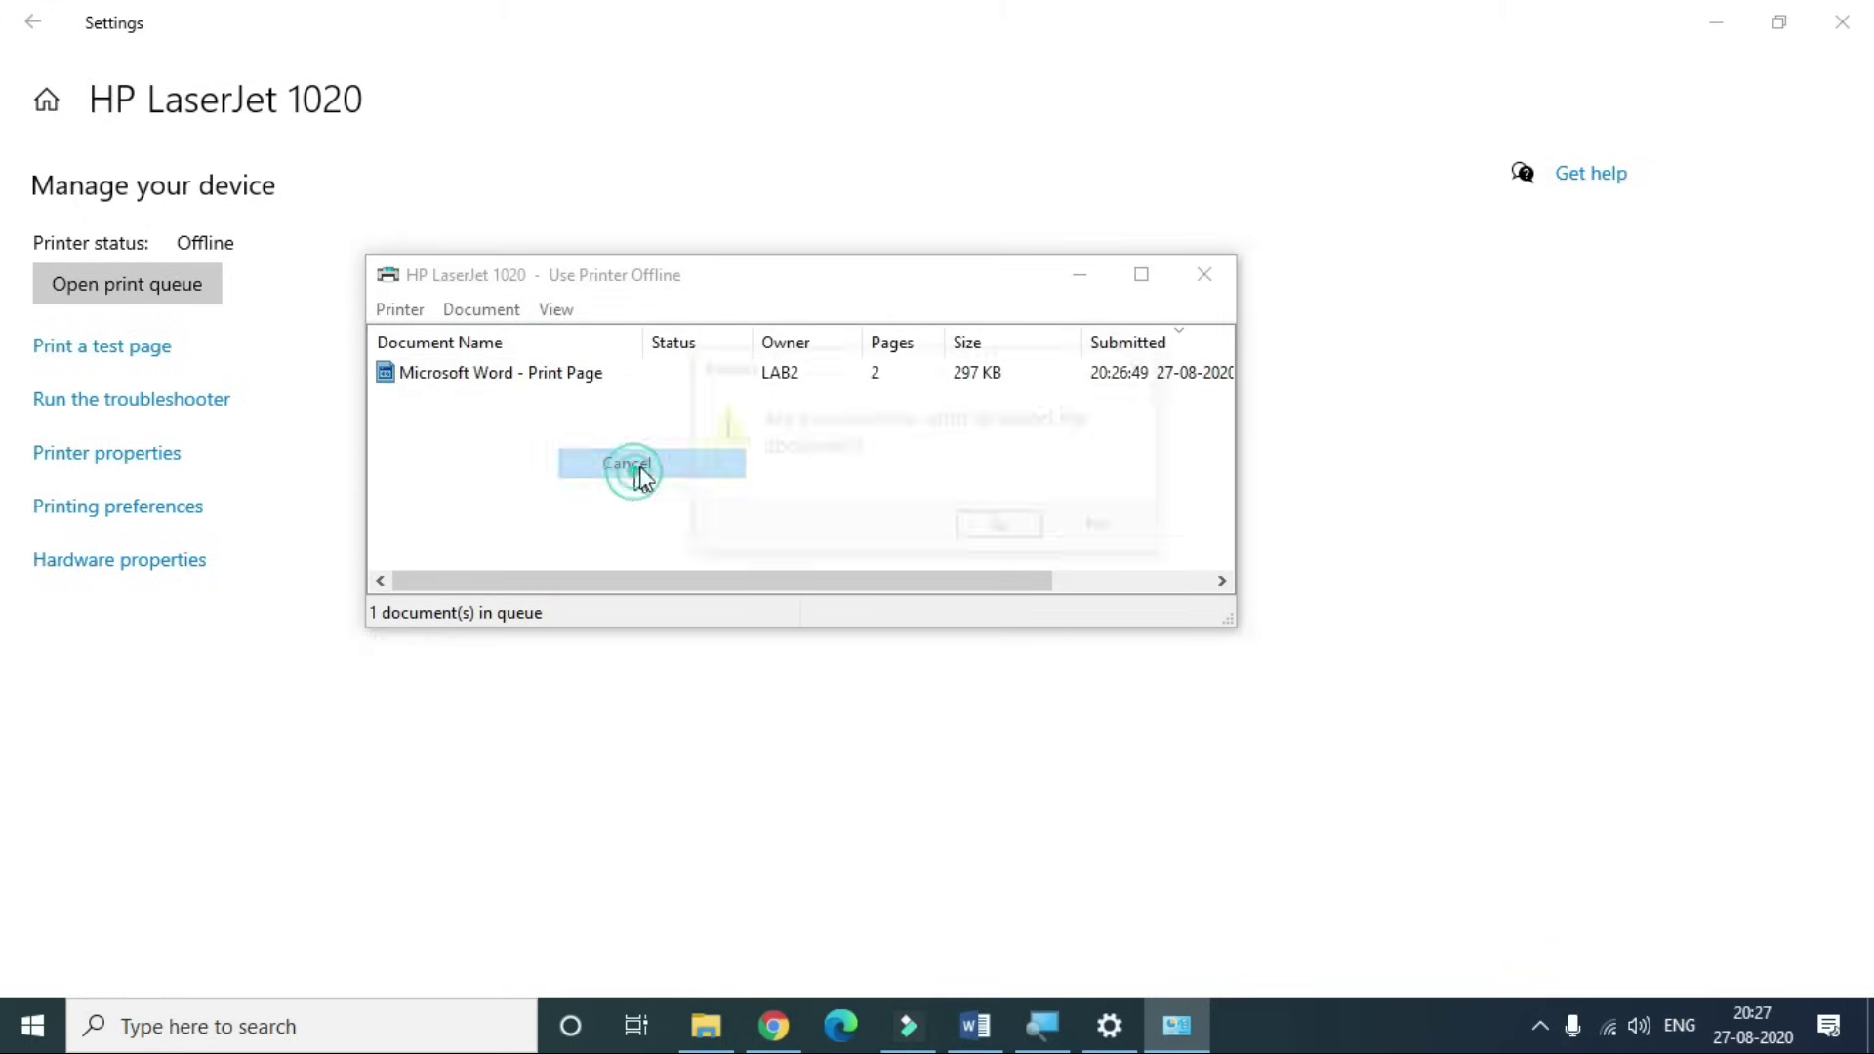
pyautogui.click(974, 526)
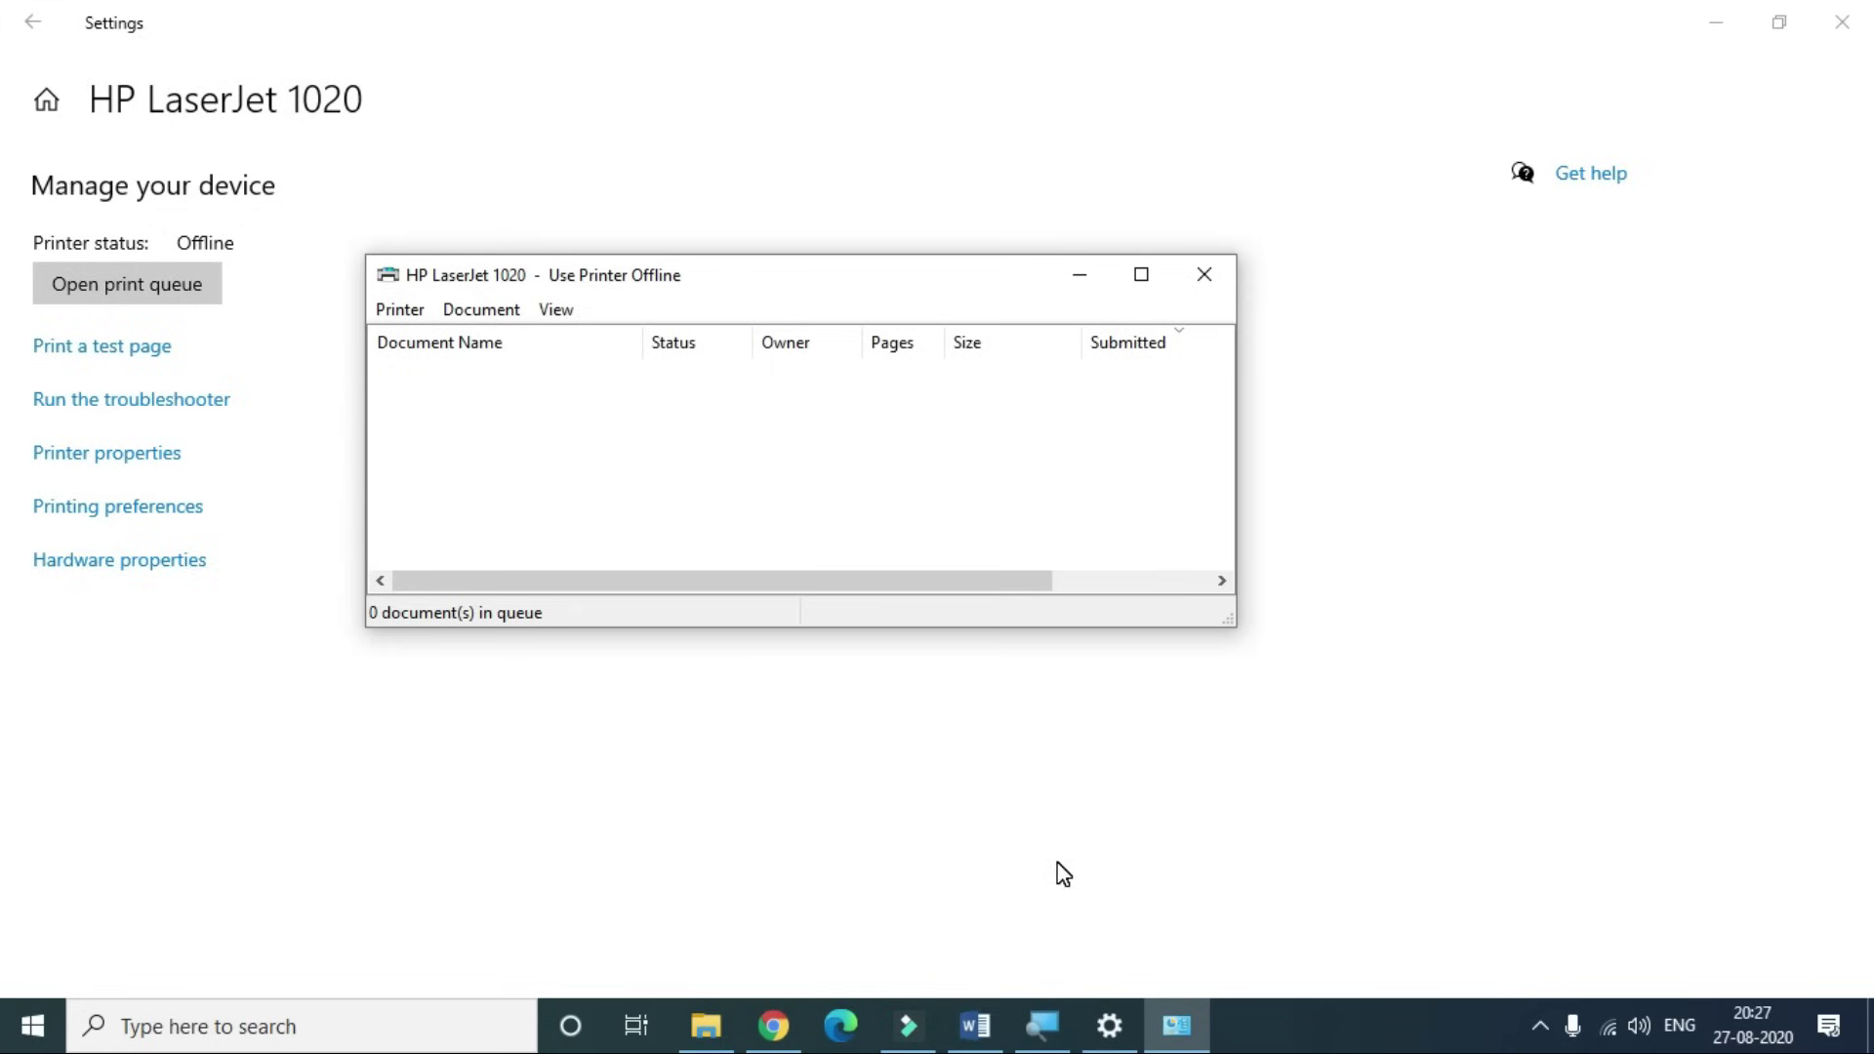
pyautogui.click(194, 1023)
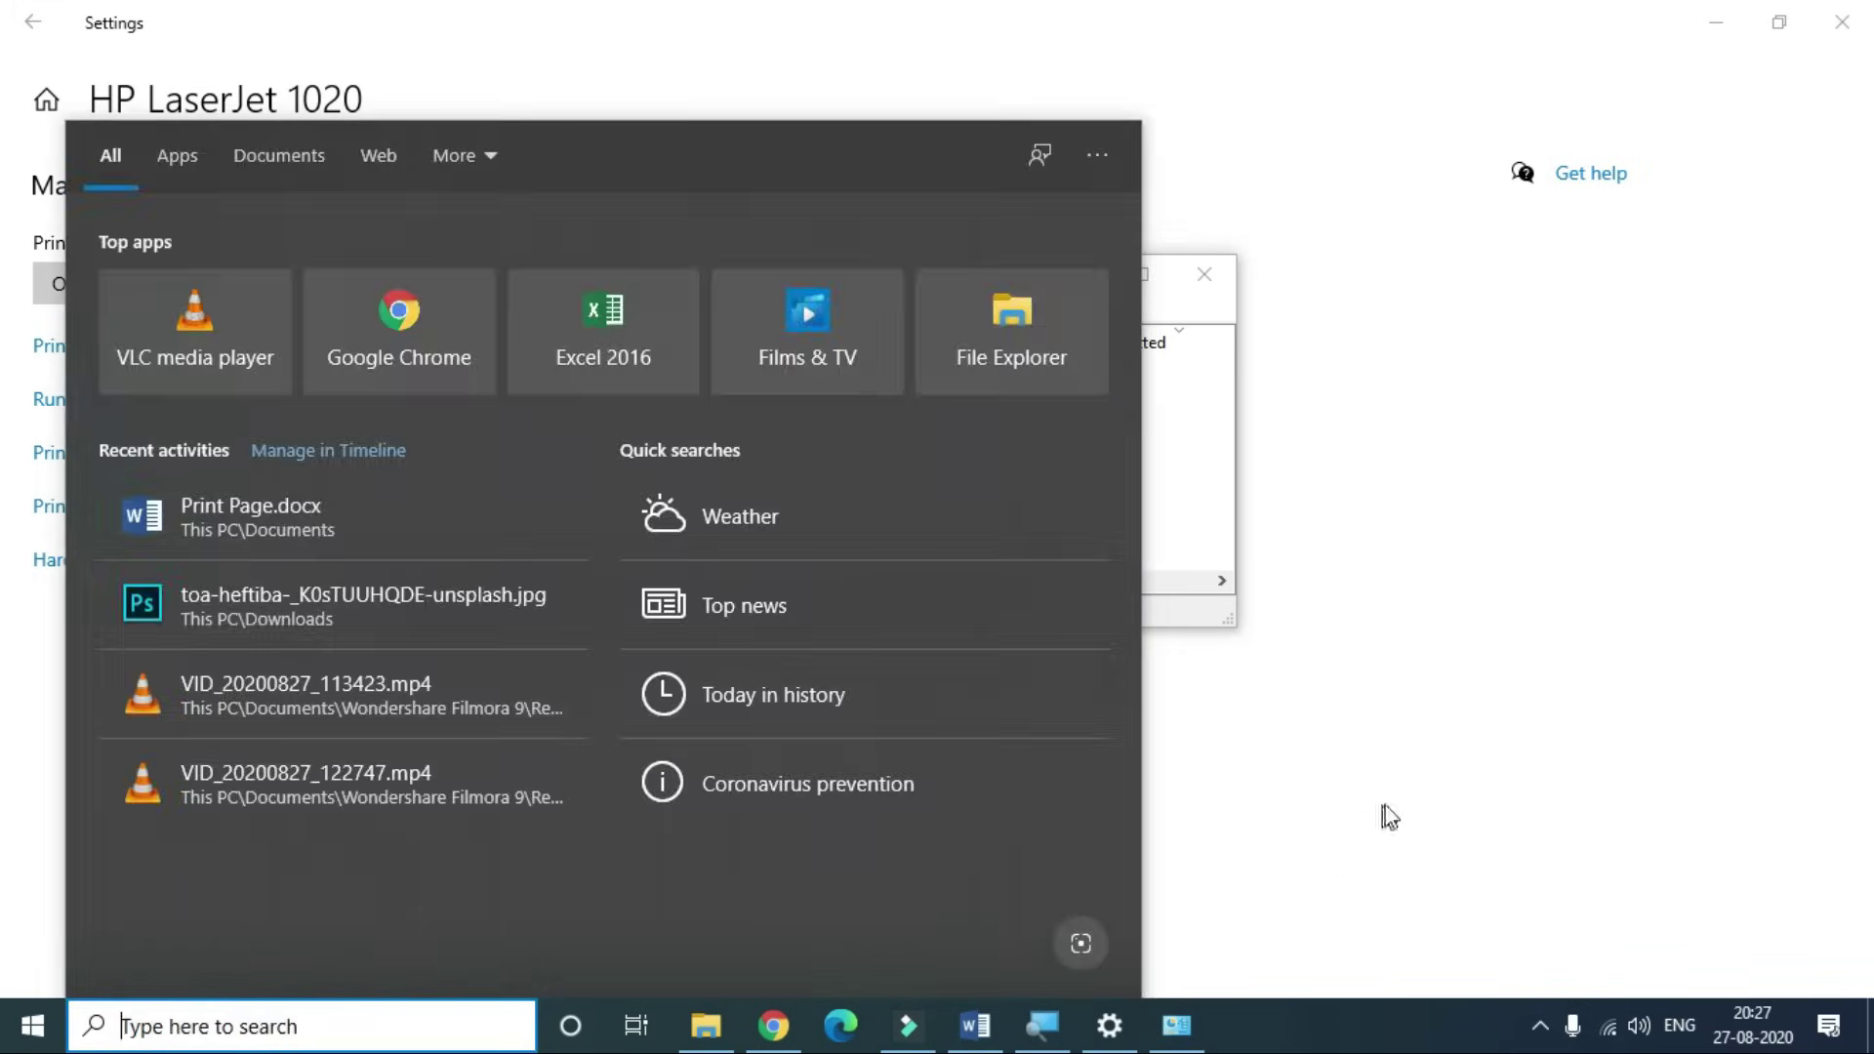
pyautogui.click(1389, 802)
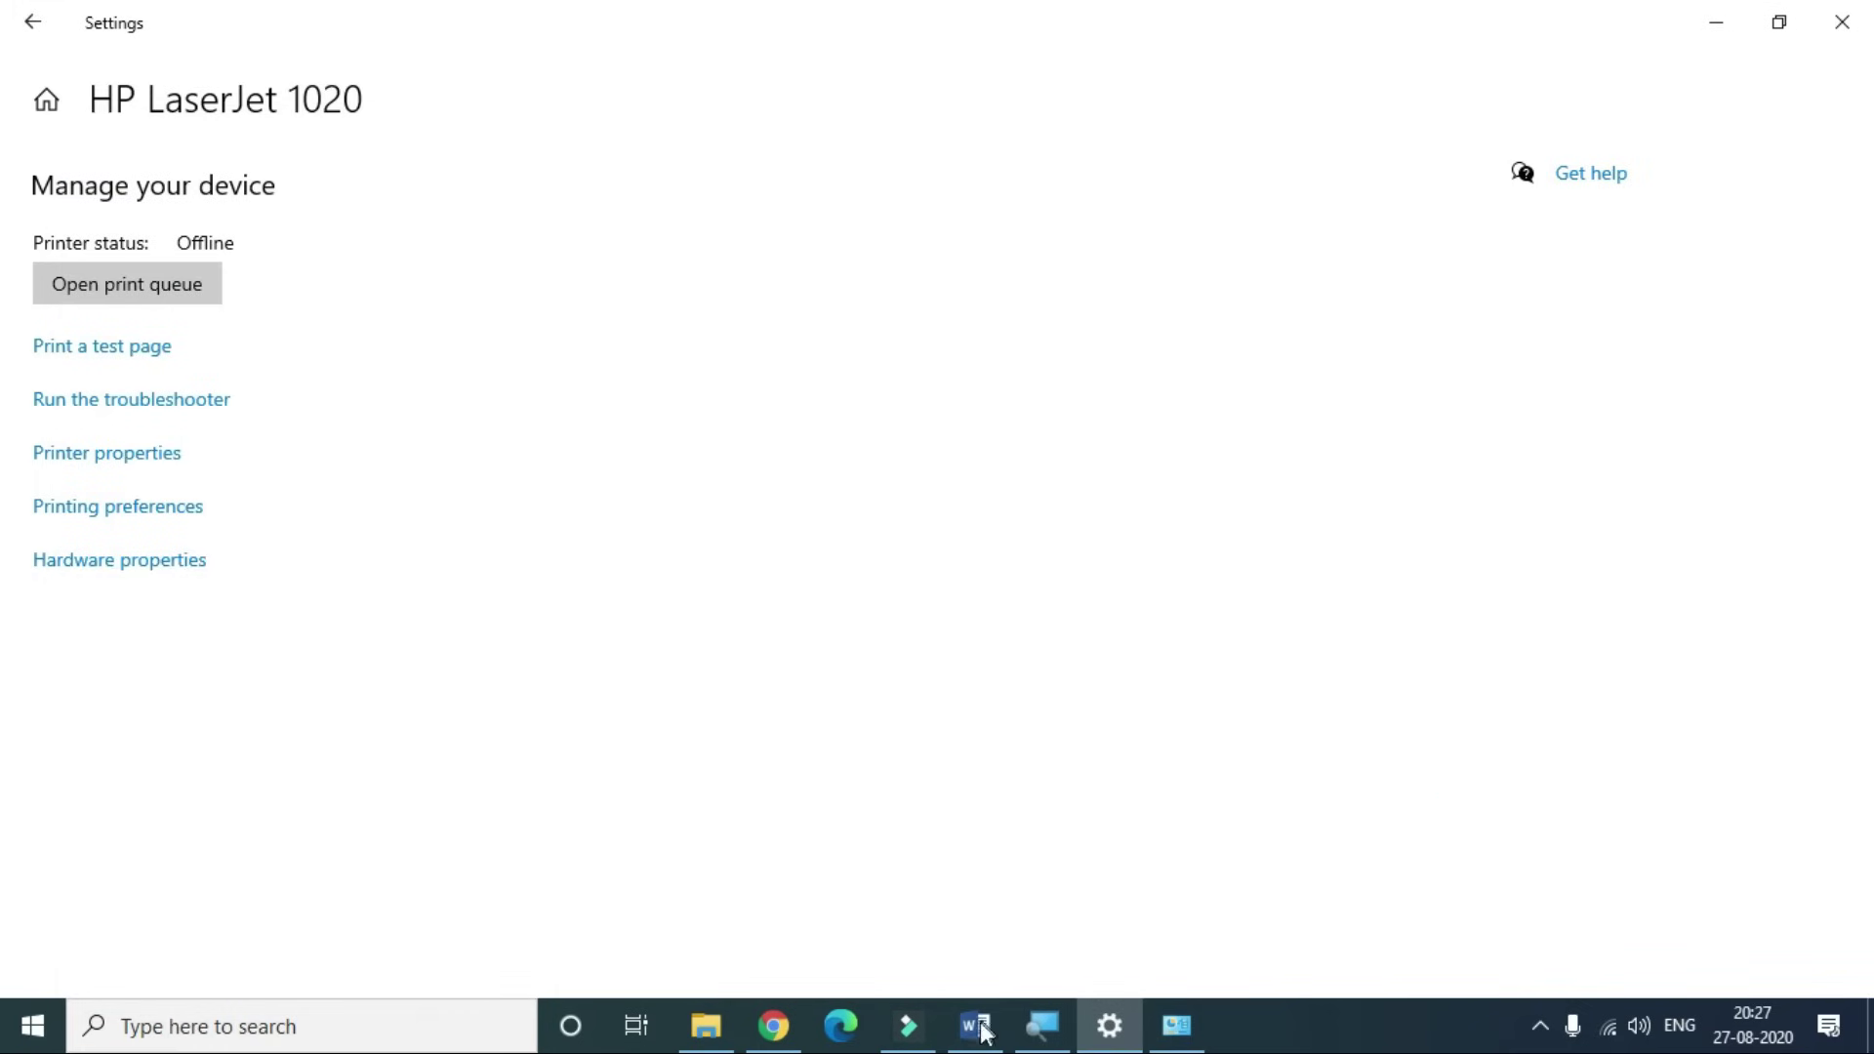
# - Leave the print layout at 1 page per sheet and return to the flyer
pyautogui.moveTo(975, 1024)
pyautogui.click(893, 927)
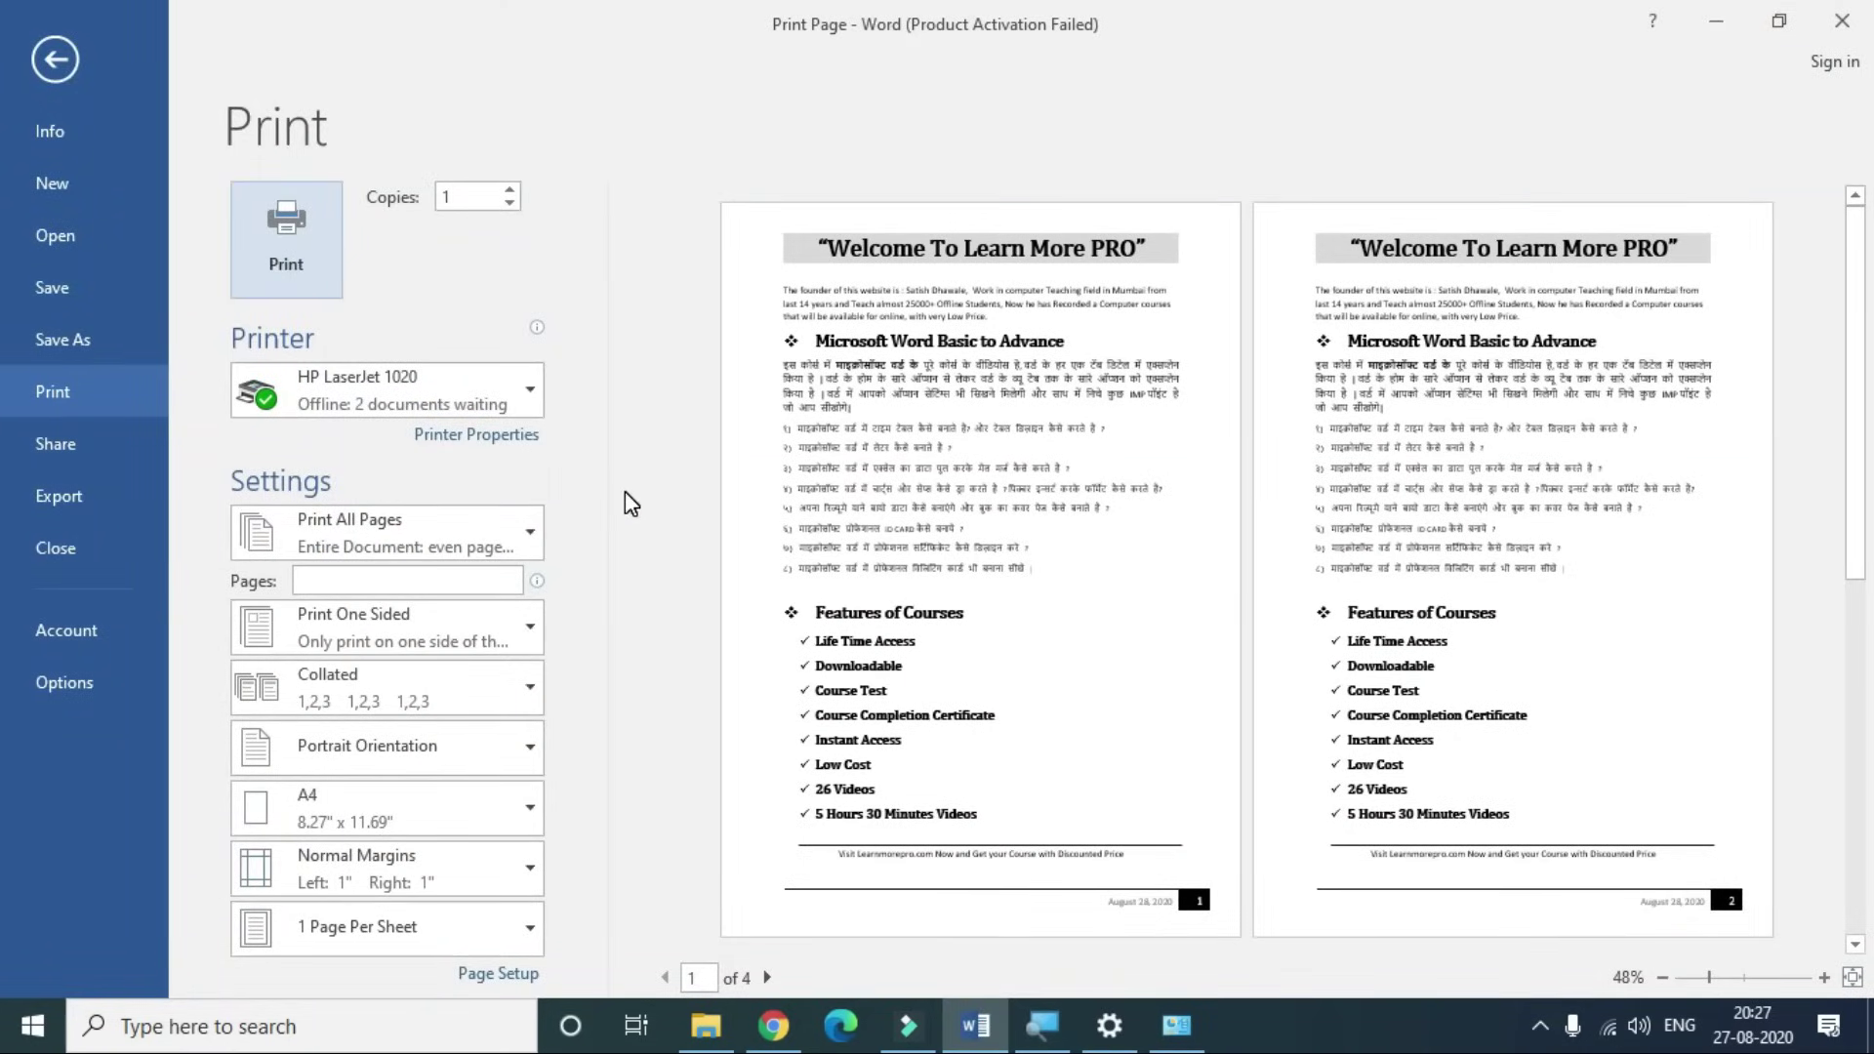
pyautogui.click(431, 928)
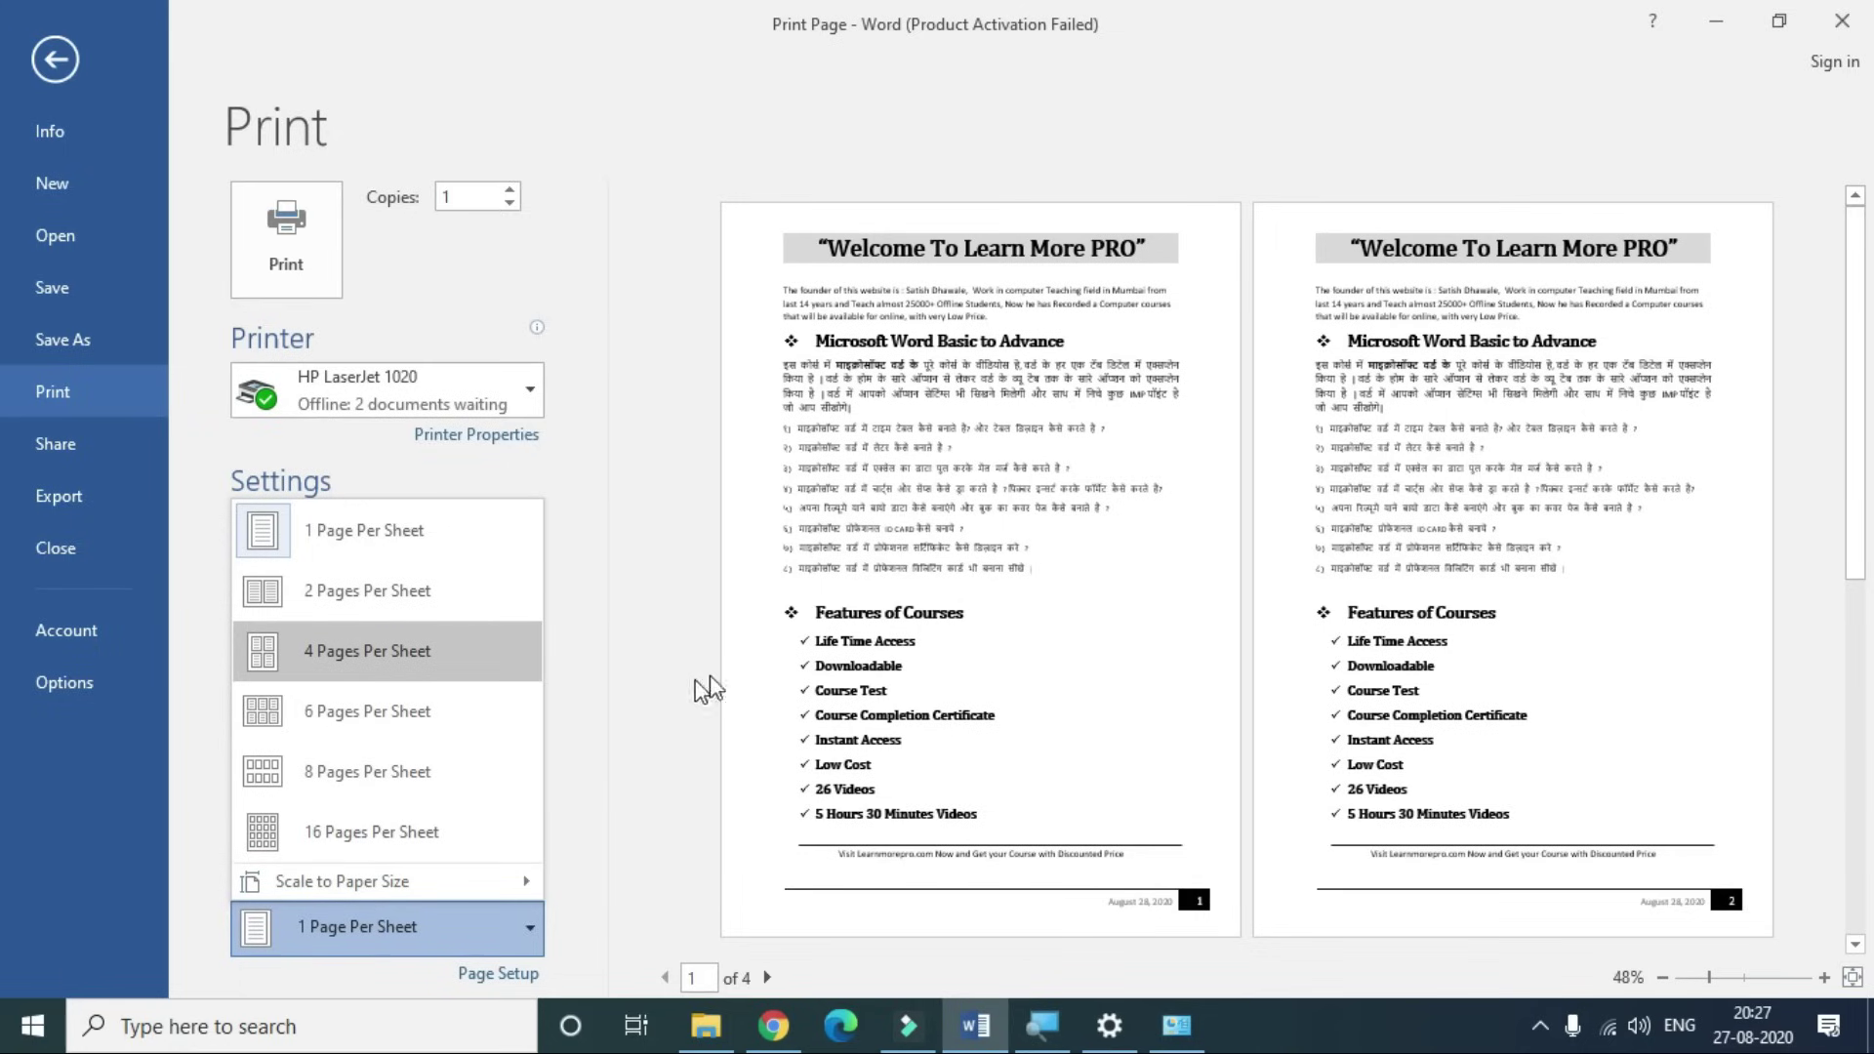
pyautogui.click(888, 615)
pyautogui.press('Escape')
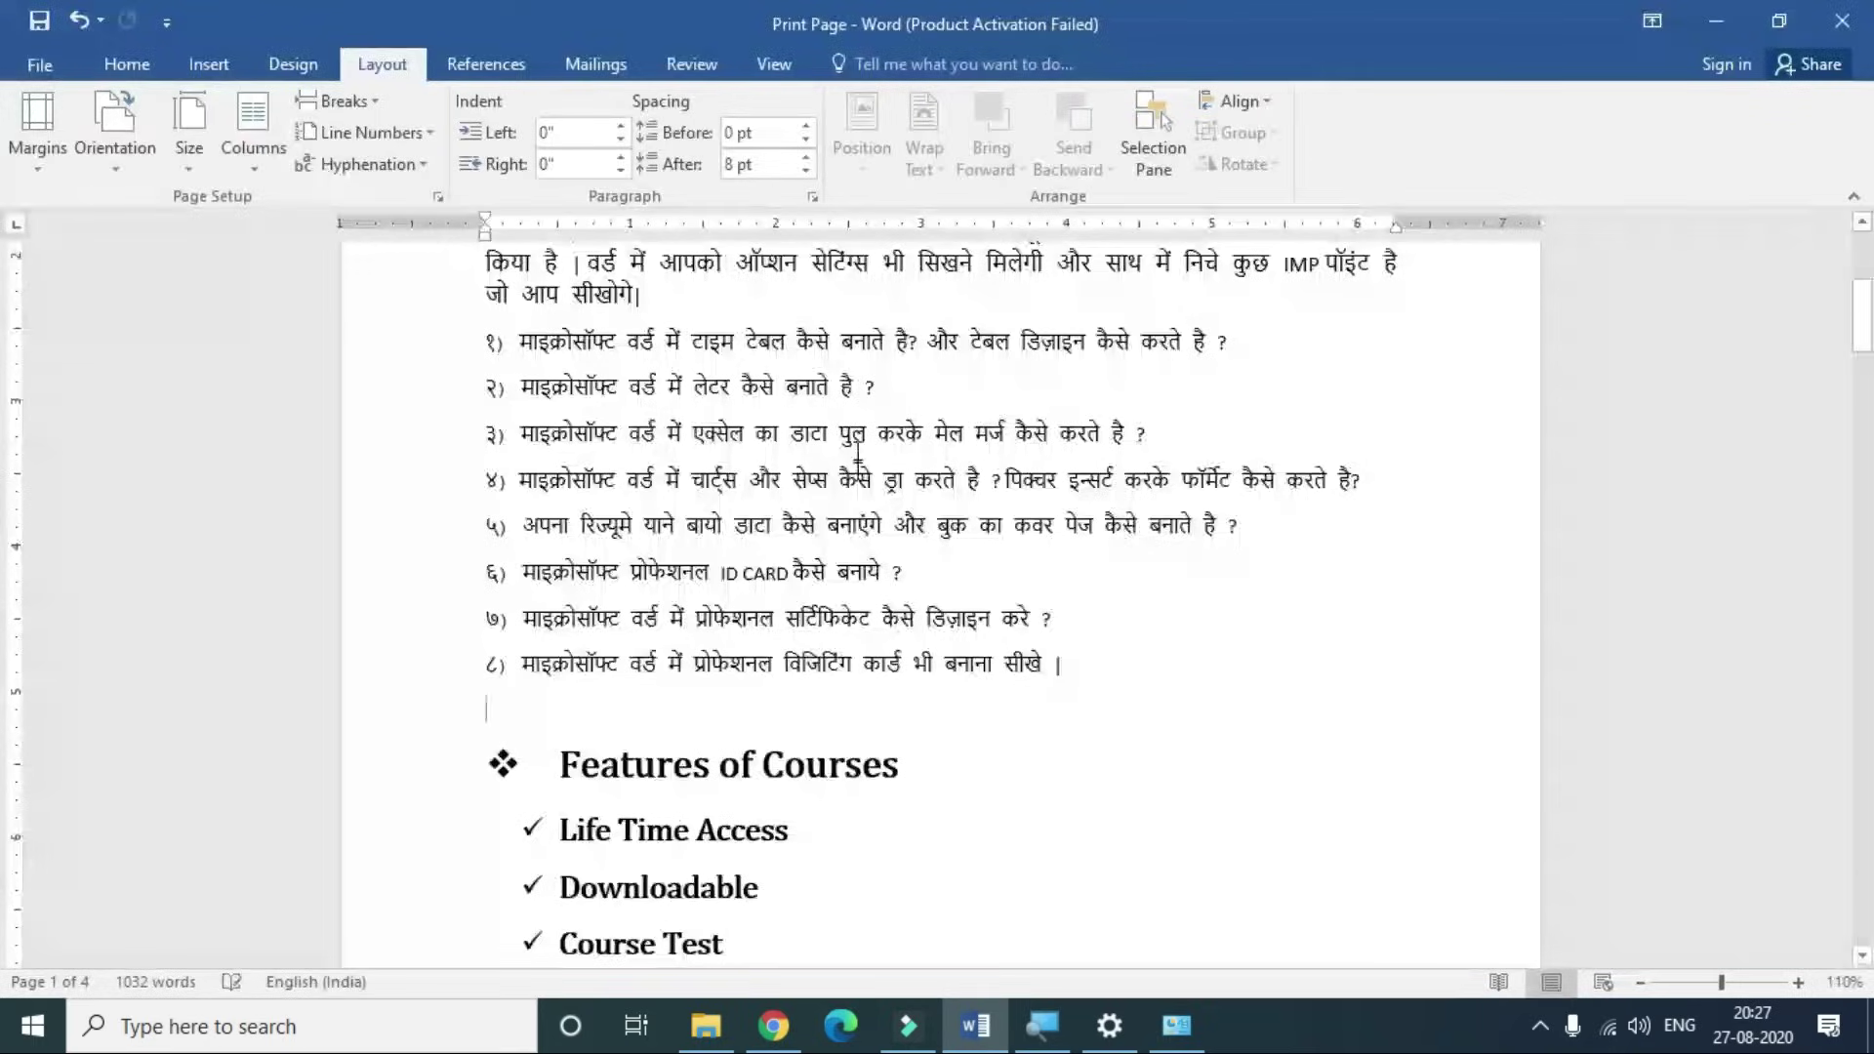
# - Scroll through the flyer, then bring up the Microsoft Word Basic to Advance course page in Chrome
pyautogui.scroll(-3, 917, 644)
pyautogui.scroll(-5, 918, 683)
pyautogui.scroll(-3, 918, 717)
pyautogui.scroll(3, 918, 717)
pyautogui.scroll(6, 916, 712)
pyautogui.scroll(6, 913, 711)
pyautogui.scroll(1, 927, 683)
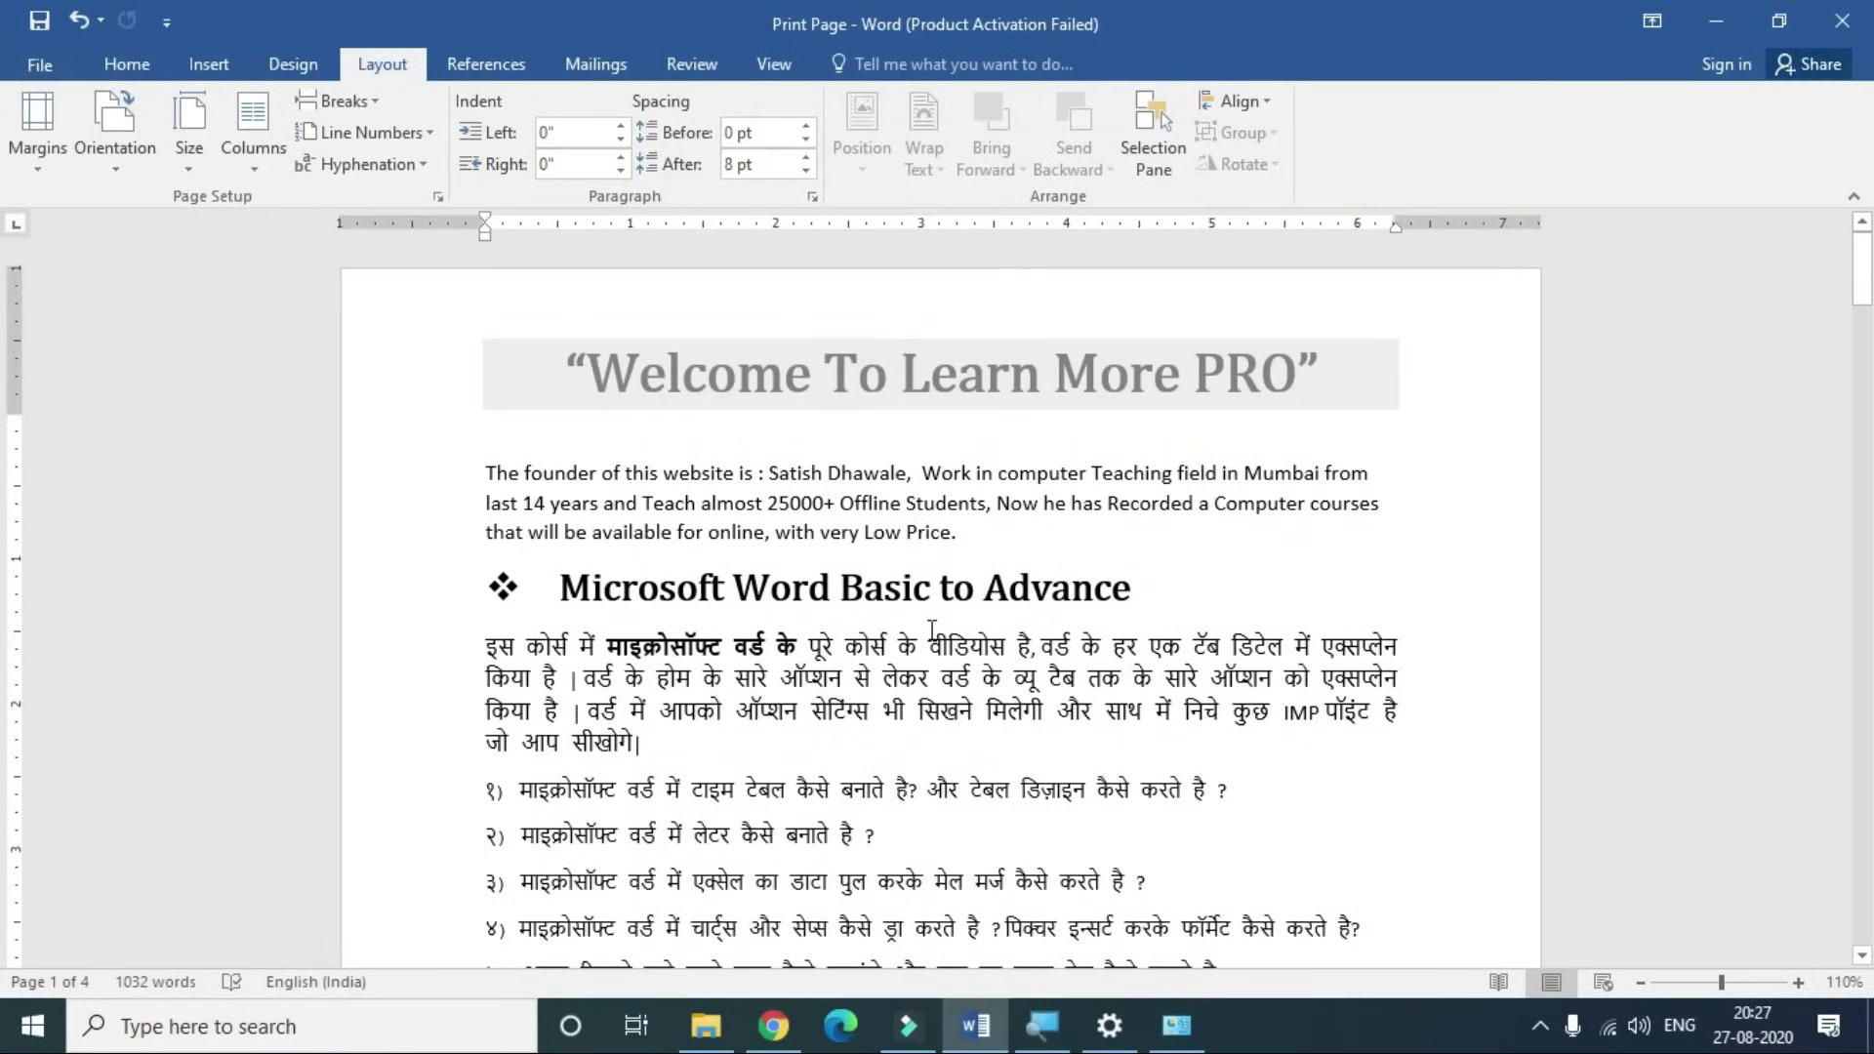
pyautogui.scroll(-1, 932, 630)
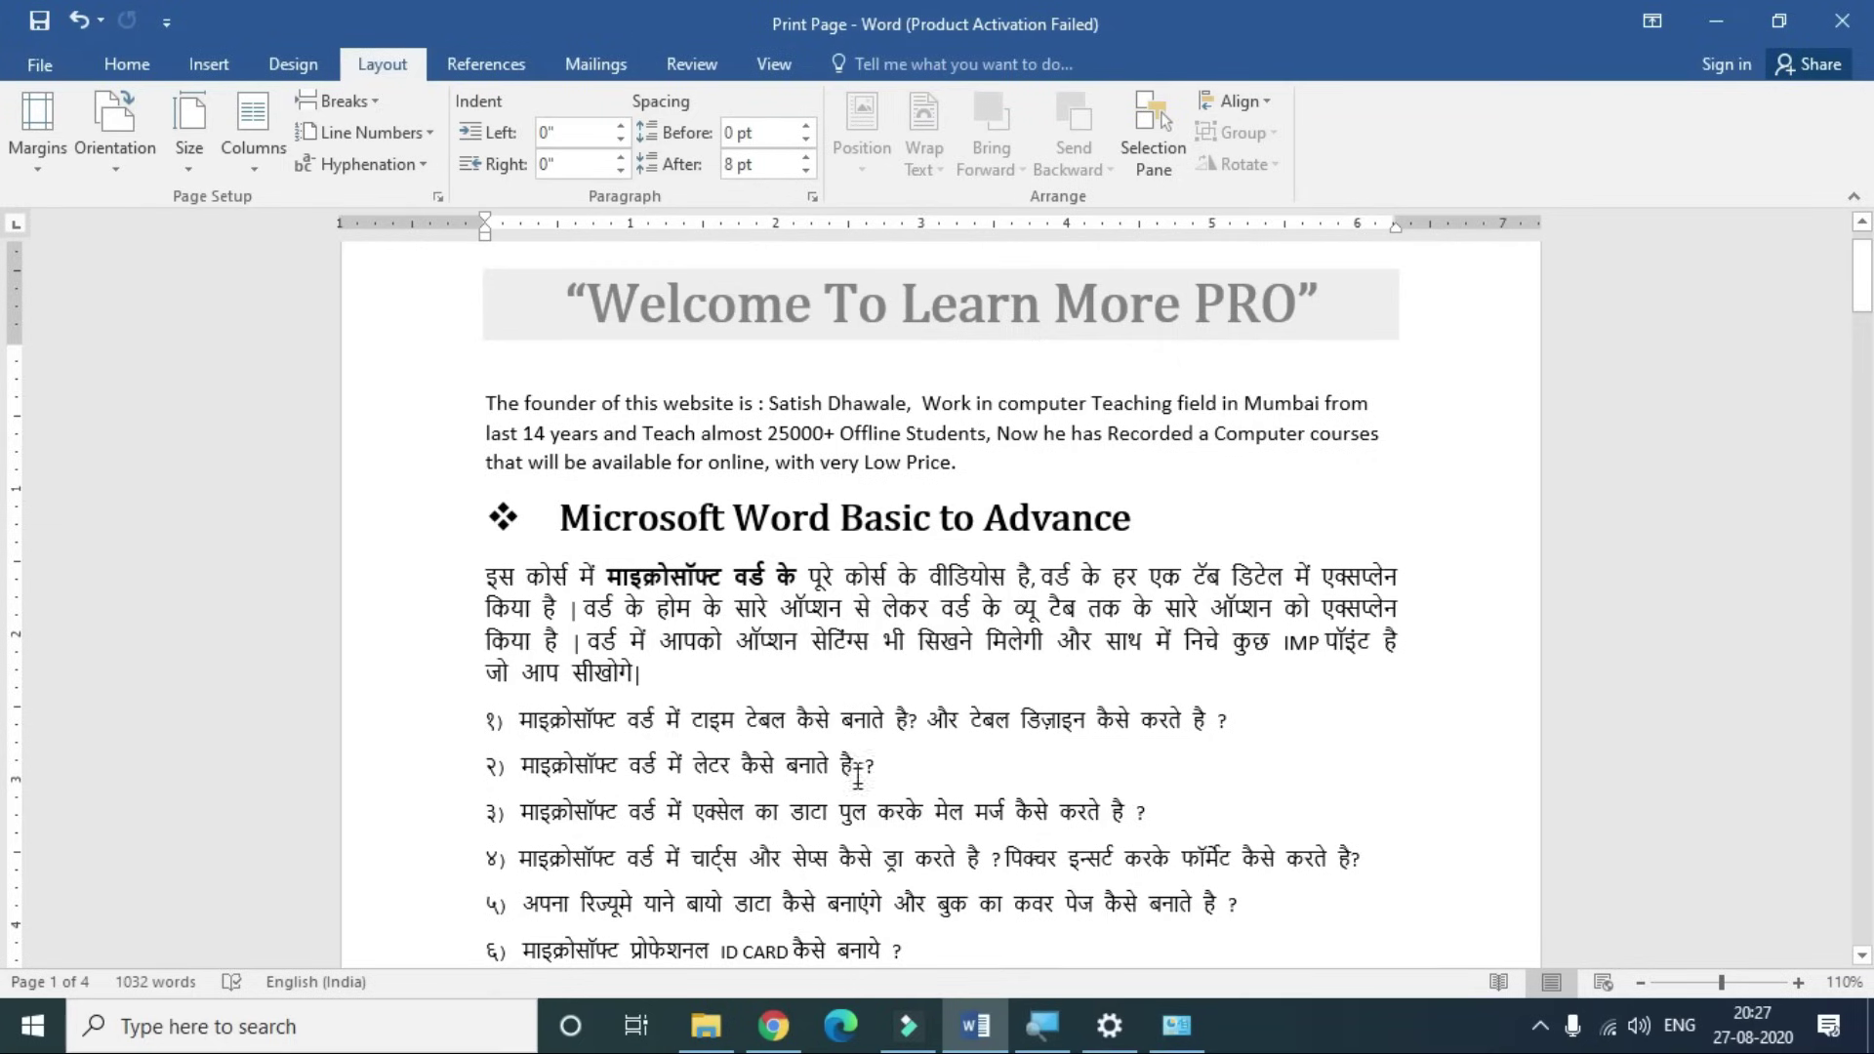
pyautogui.click(776, 1023)
pyautogui.click(751, 686)
# - Scroll down through the course page's description and back up to its included materials
pyautogui.scroll(4, 751, 686)
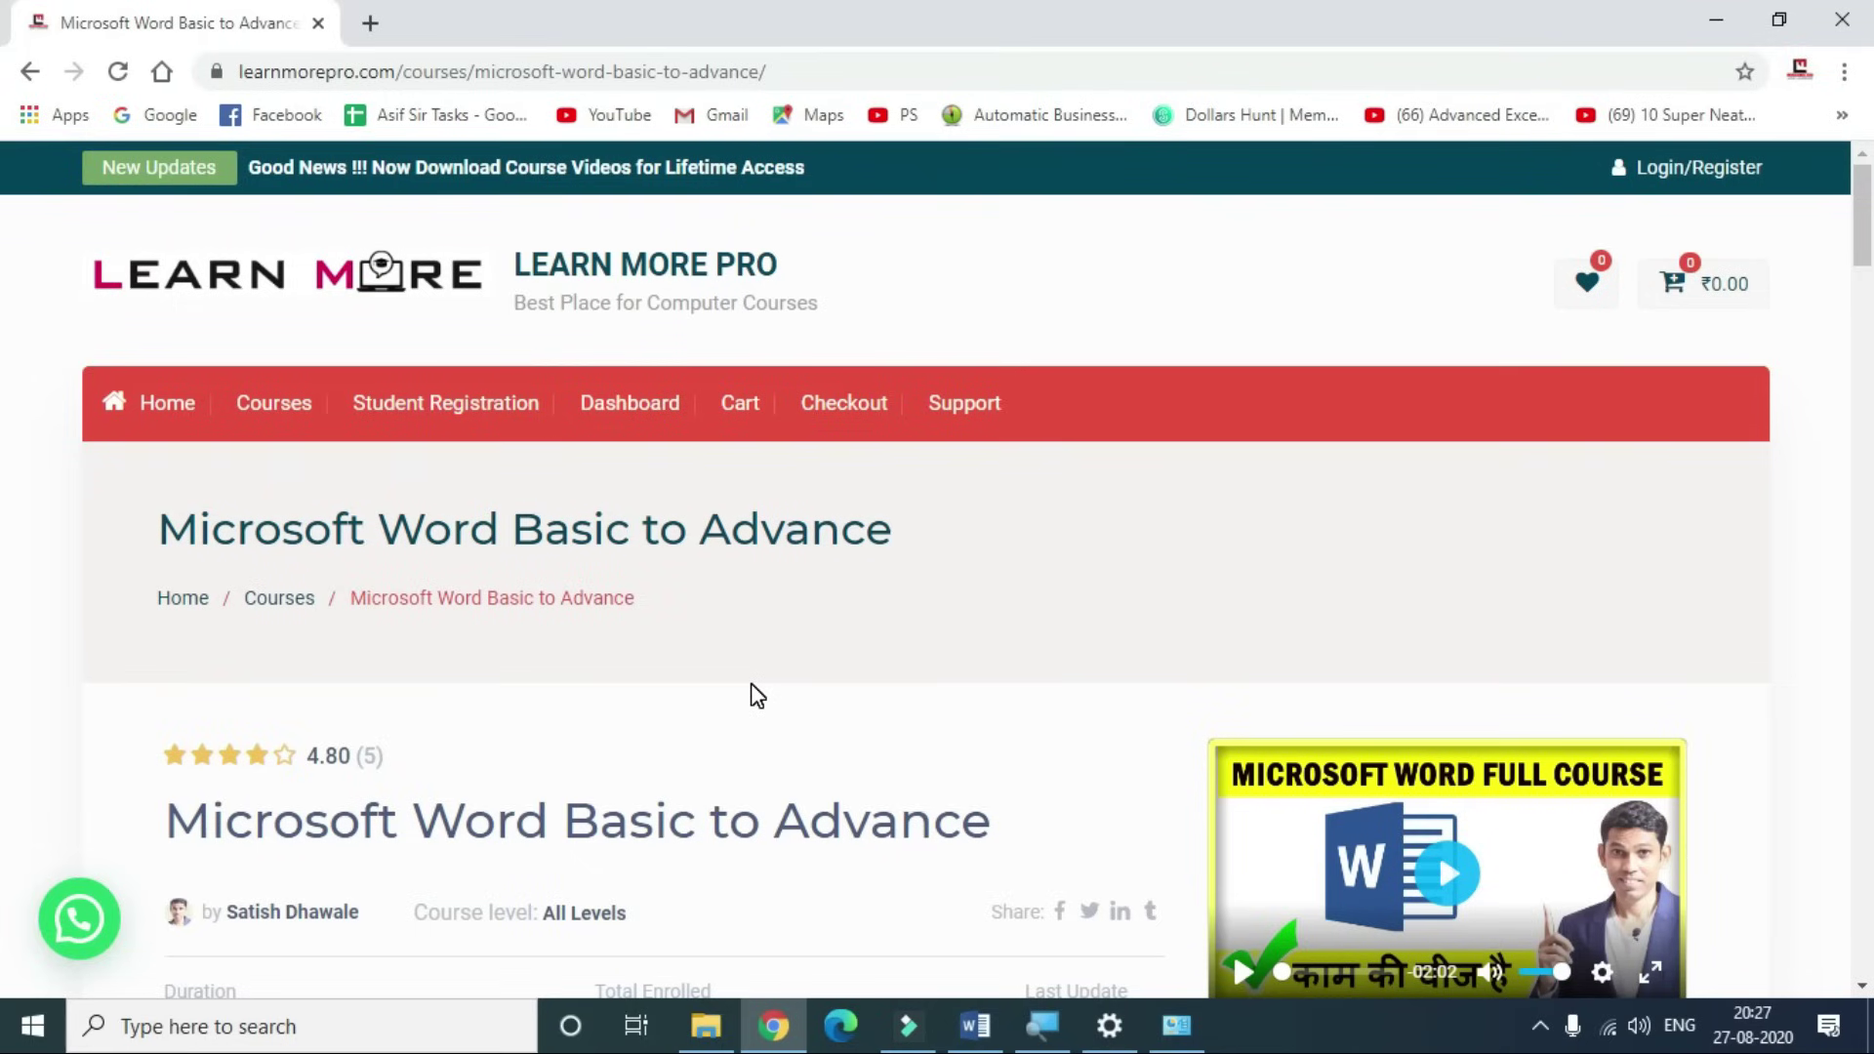
pyautogui.scroll(-1, 744, 677)
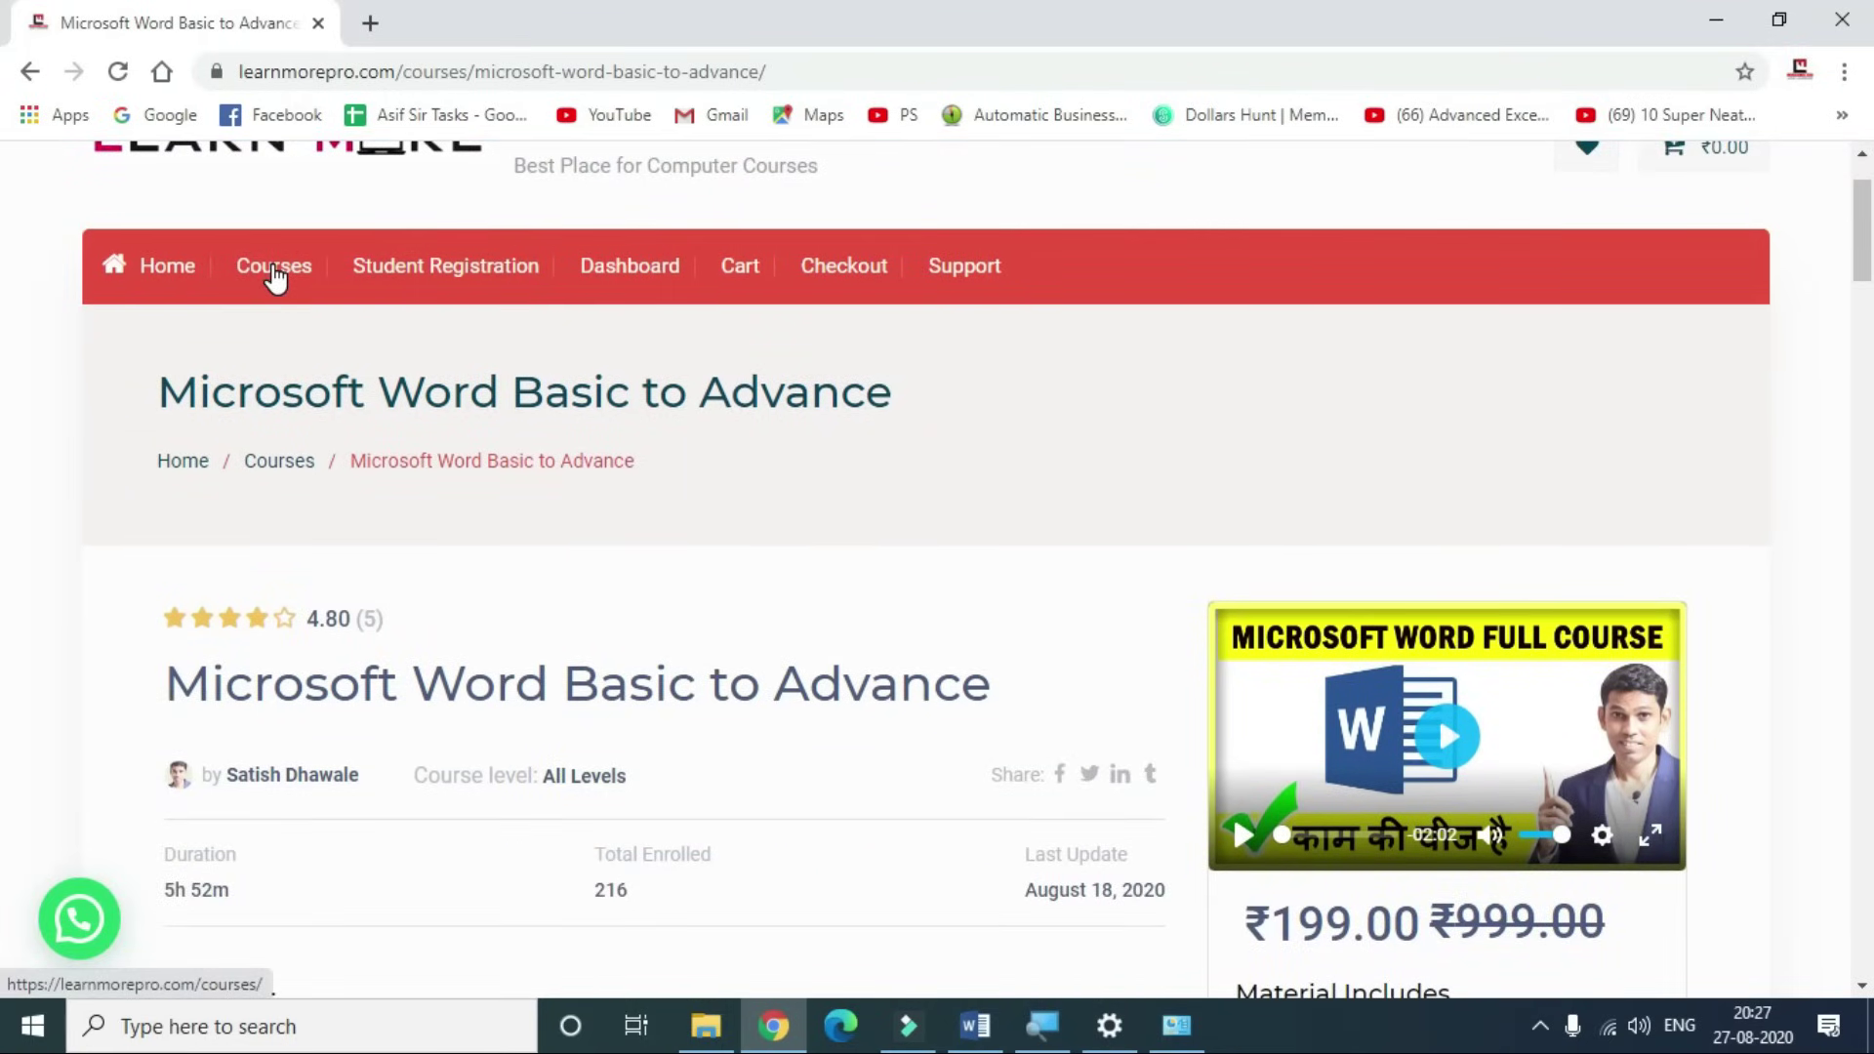
pyautogui.scroll(-3, 765, 483)
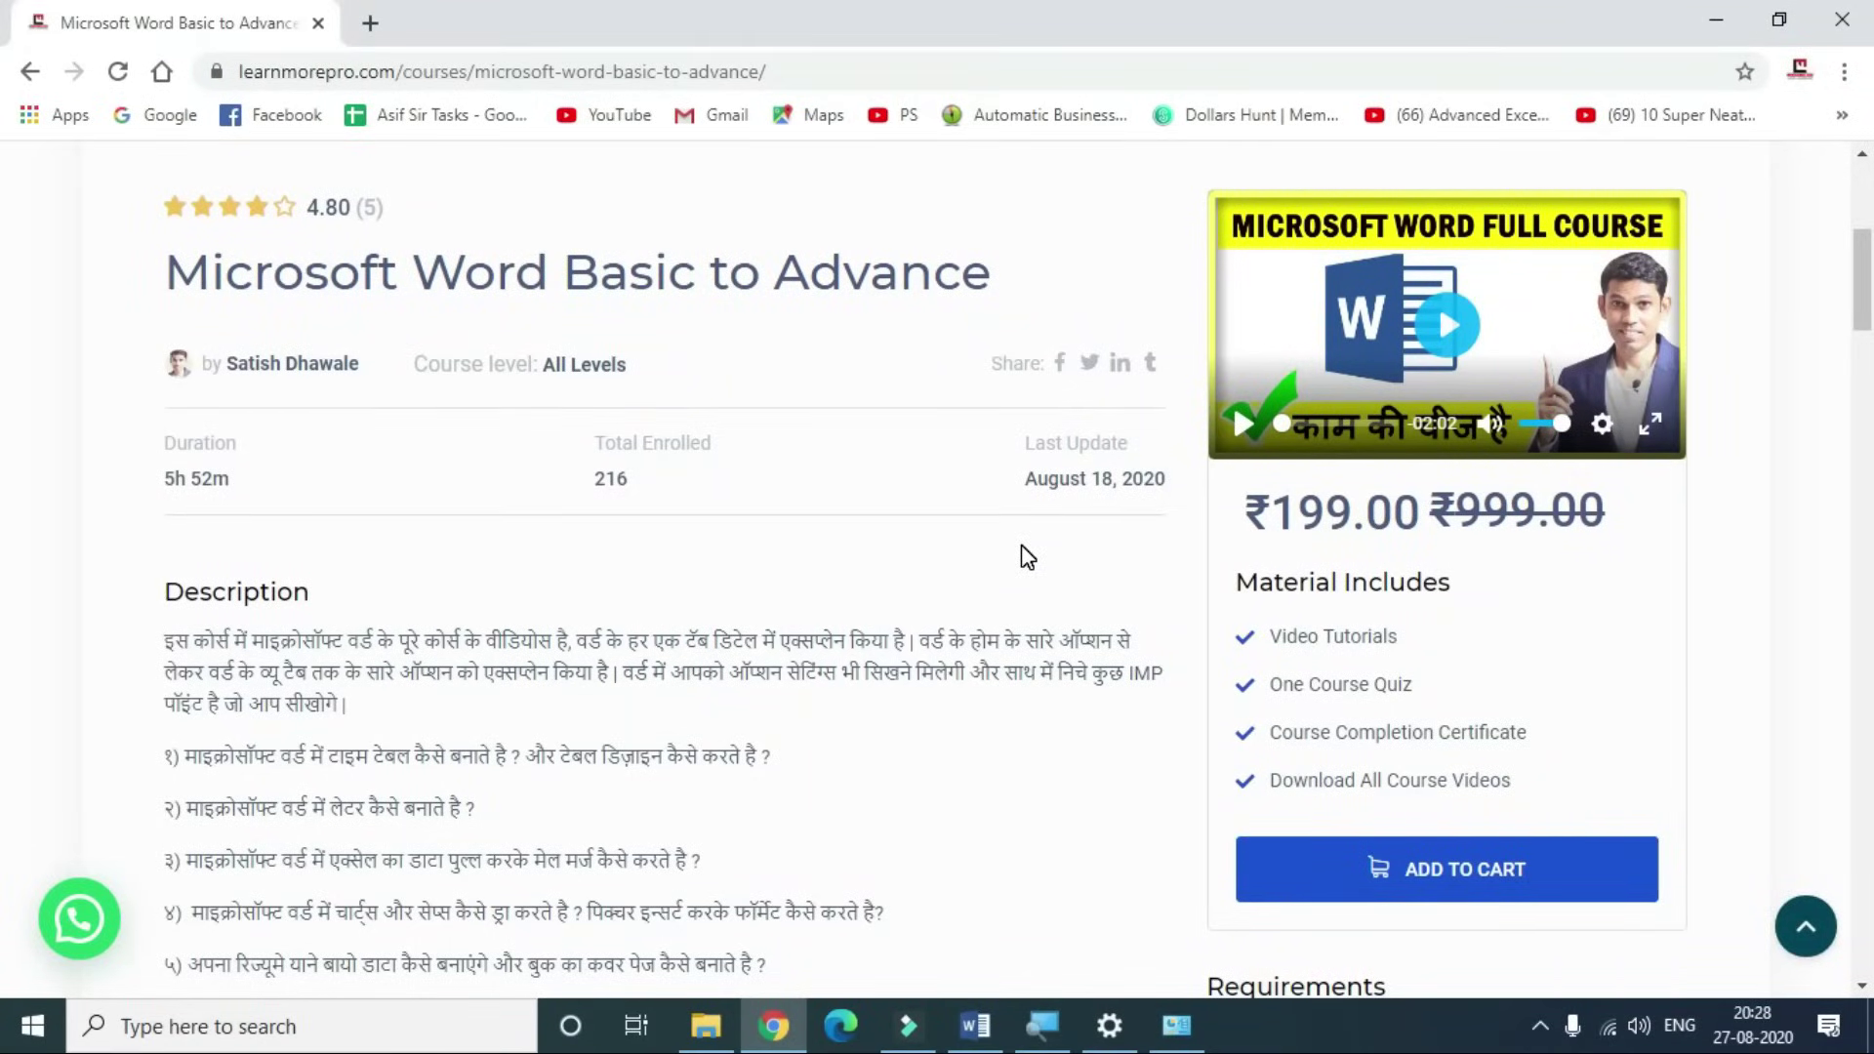
pyautogui.scroll(-1, 937, 569)
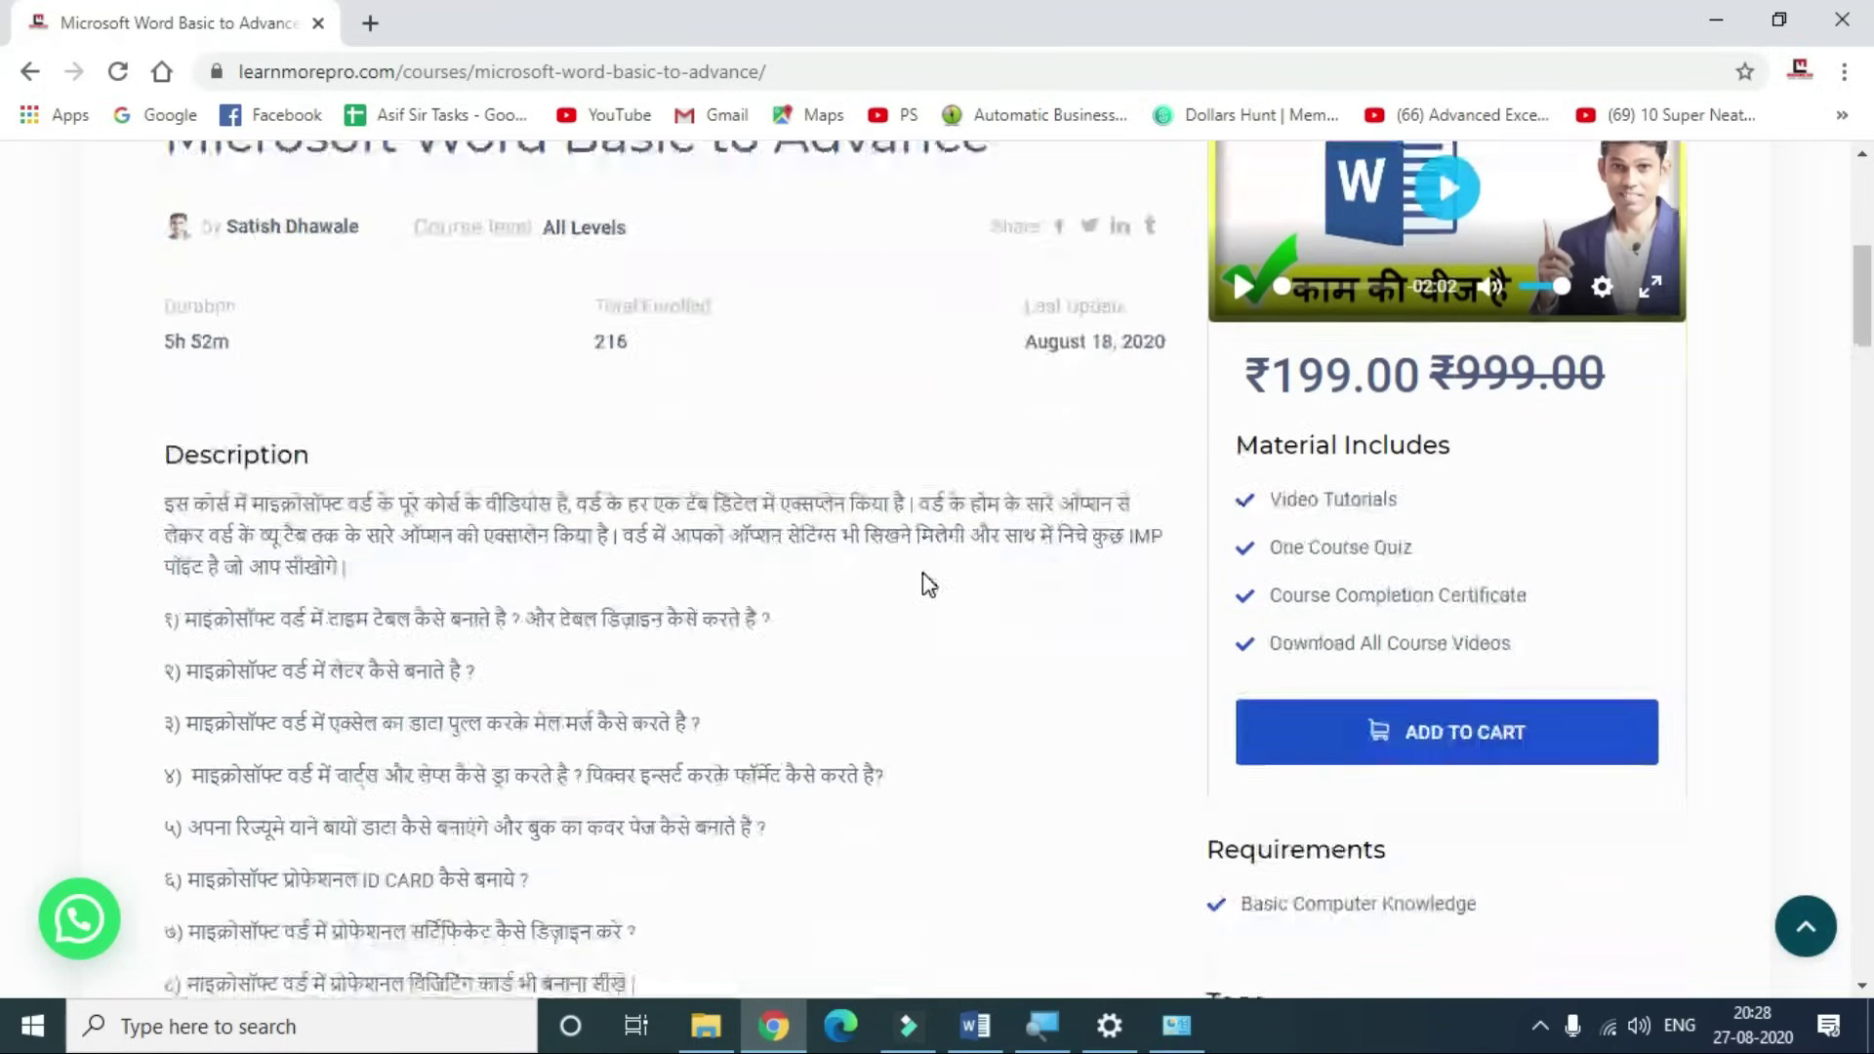
pyautogui.scroll(-2, 836, 578)
pyautogui.scroll(-3, 725, 577)
pyautogui.scroll(-2, 719, 577)
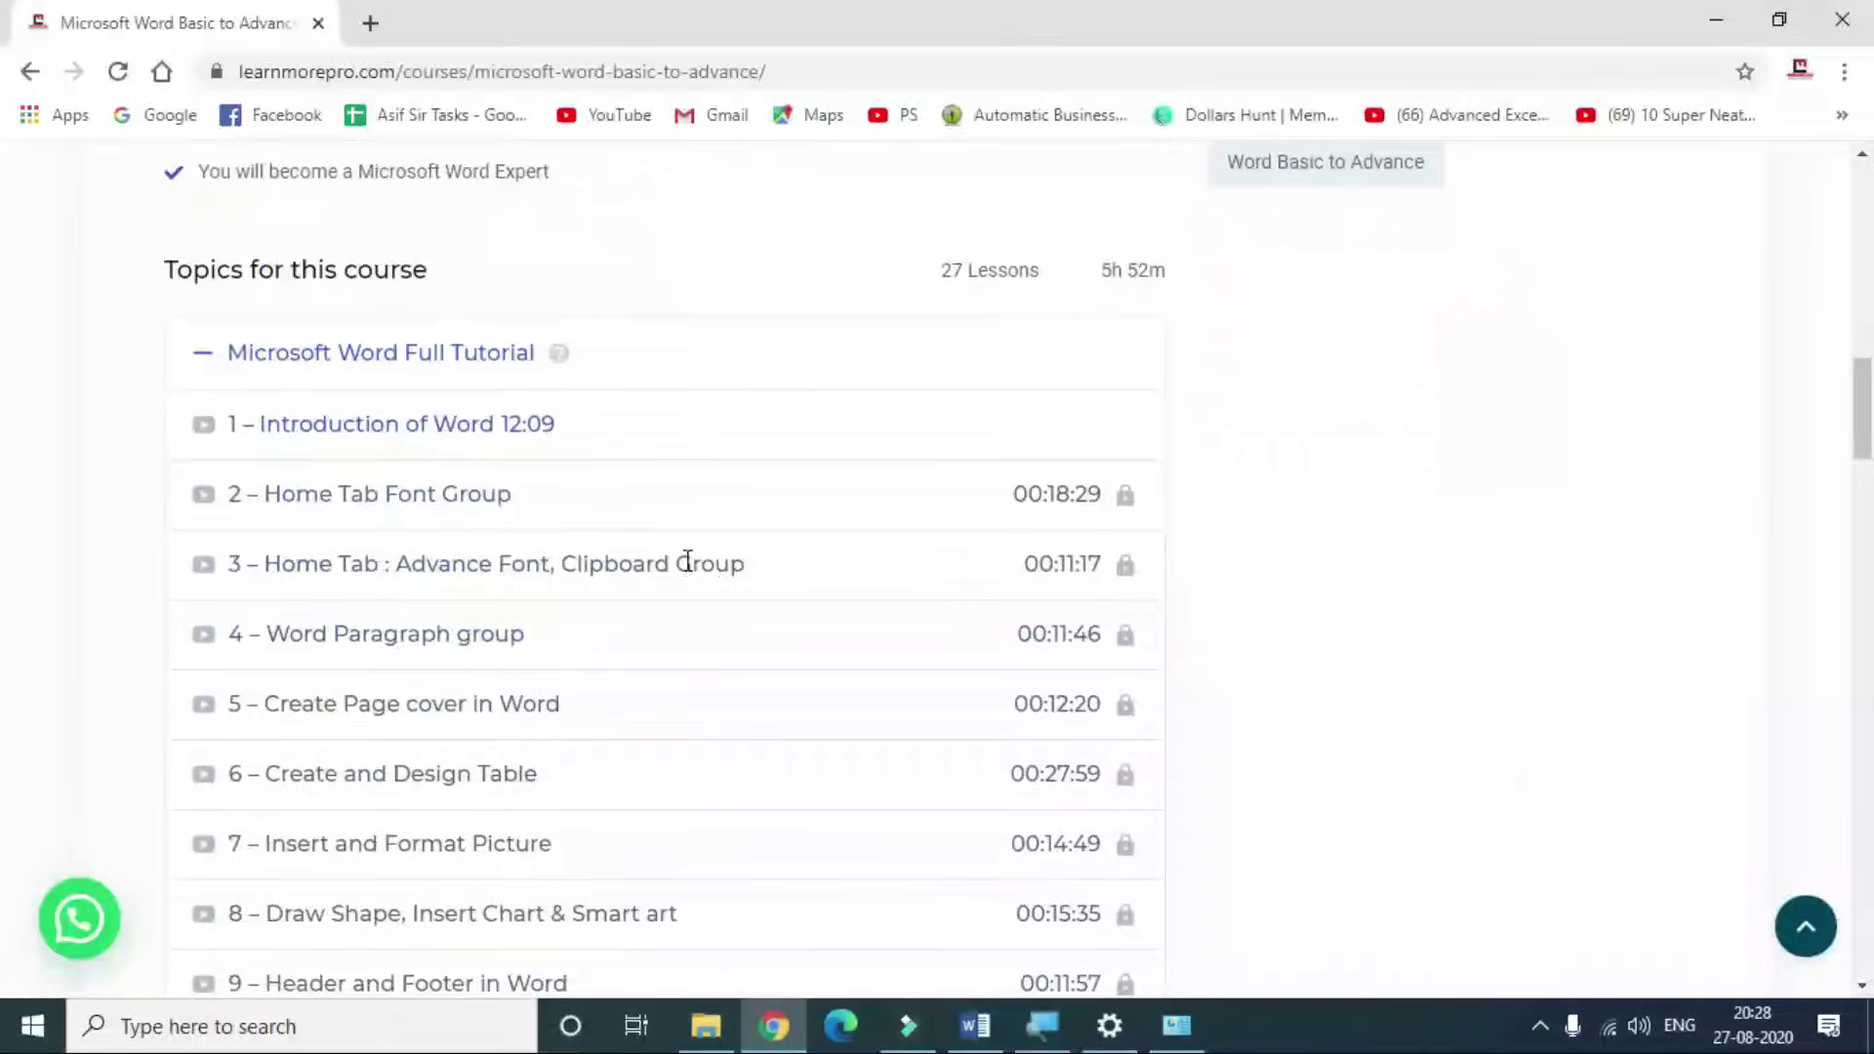
pyautogui.scroll(-3, 686, 556)
pyautogui.scroll(-5, 360, 699)
pyautogui.scroll(-5, 364, 711)
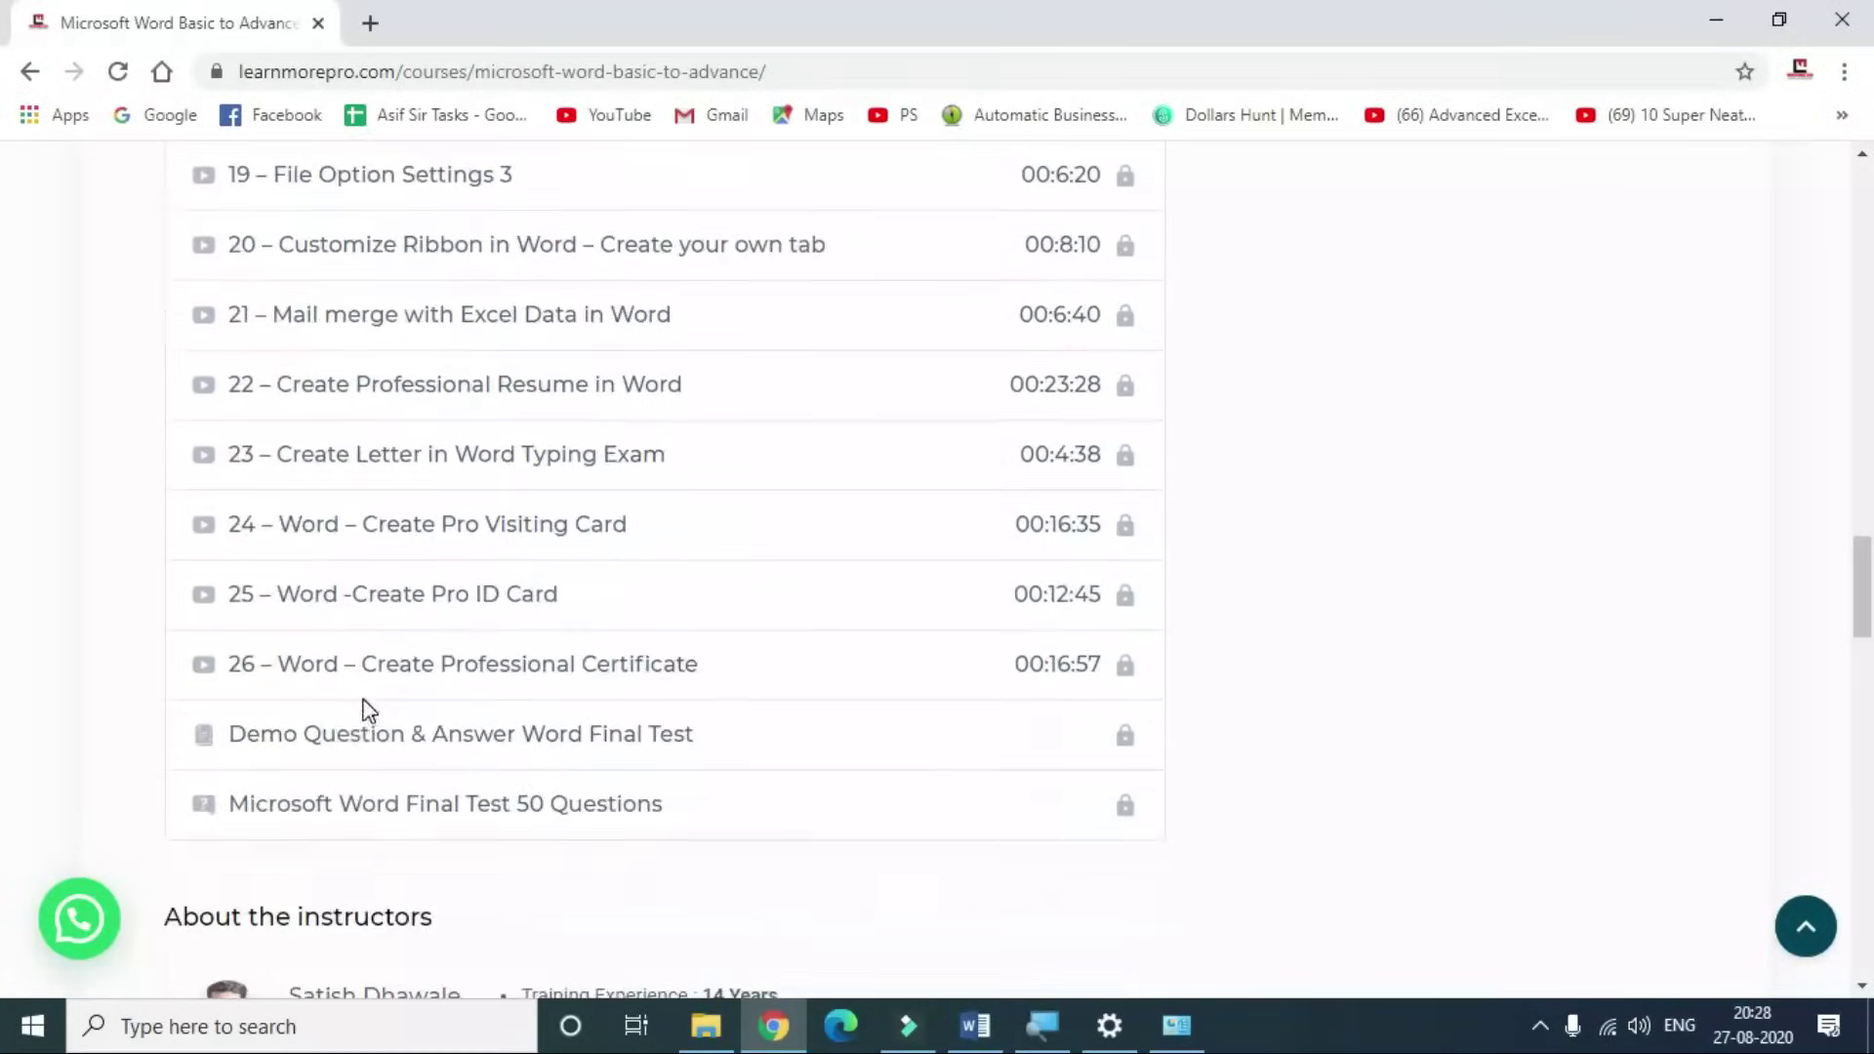
pyautogui.scroll(-3, 368, 741)
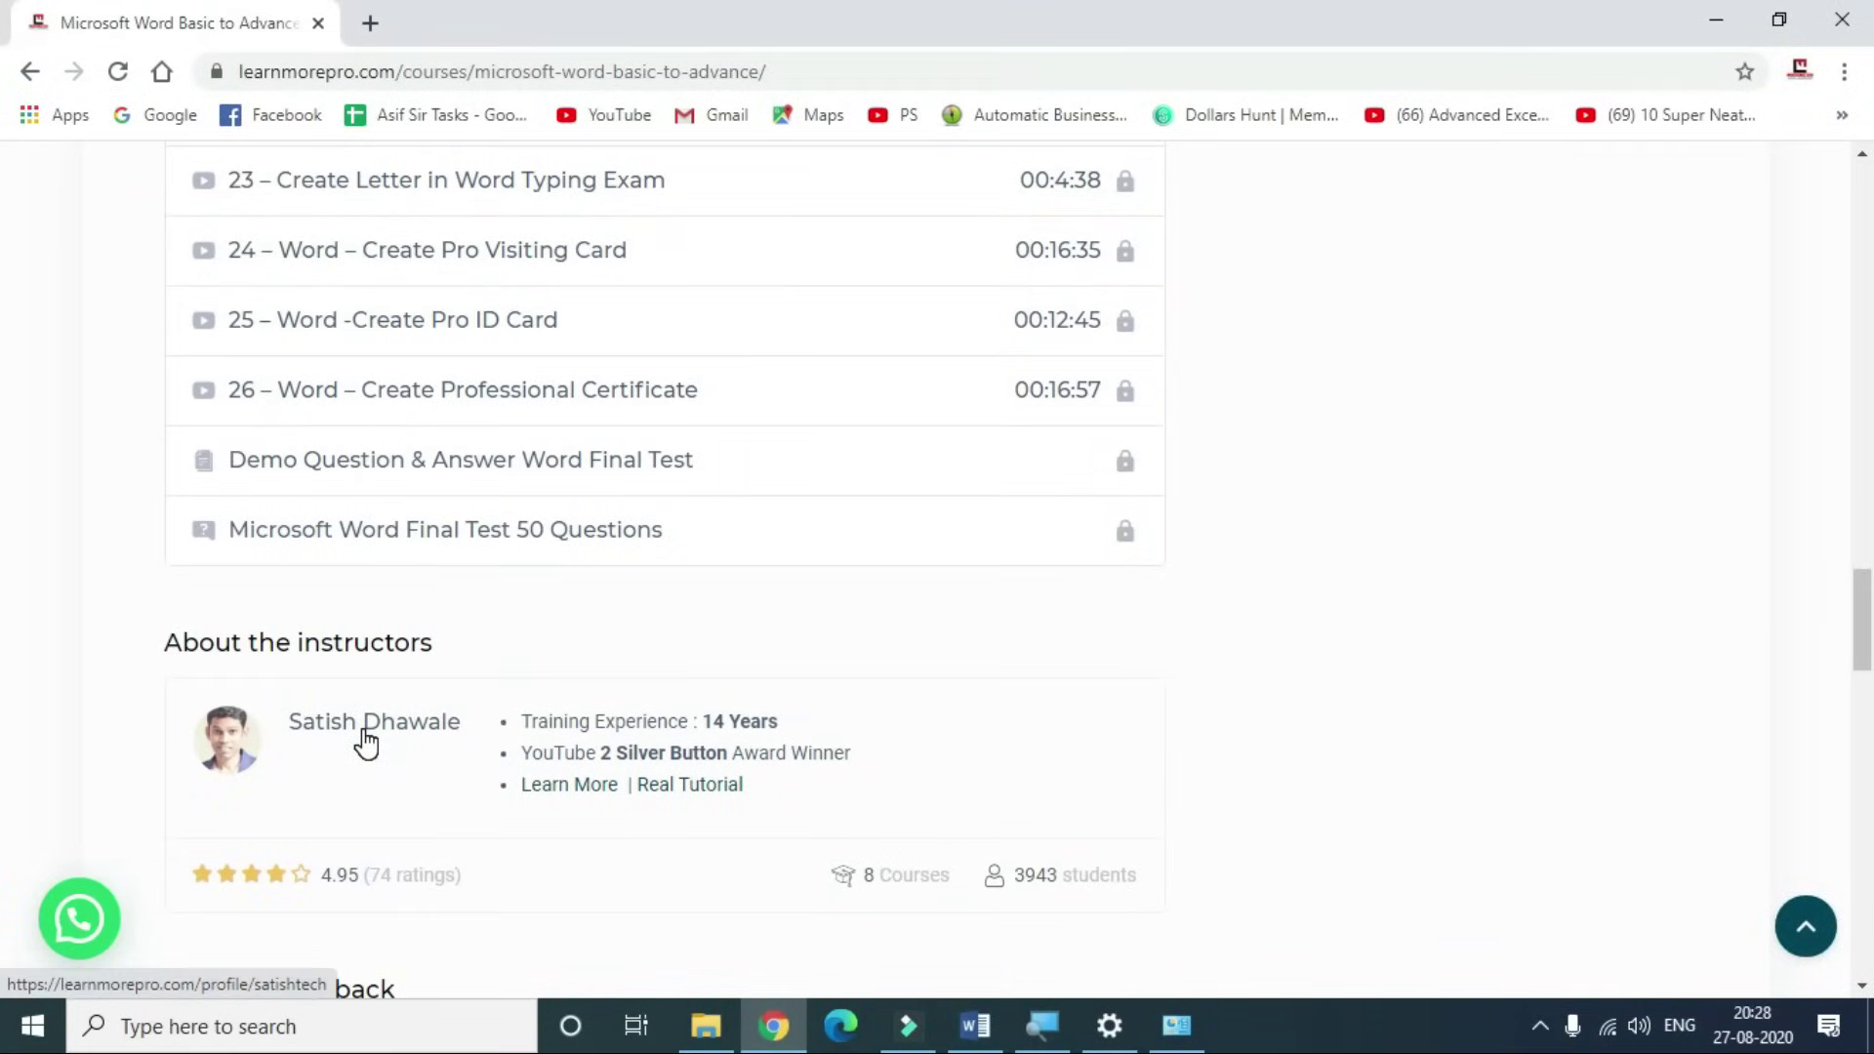
pyautogui.scroll(3, 368, 741)
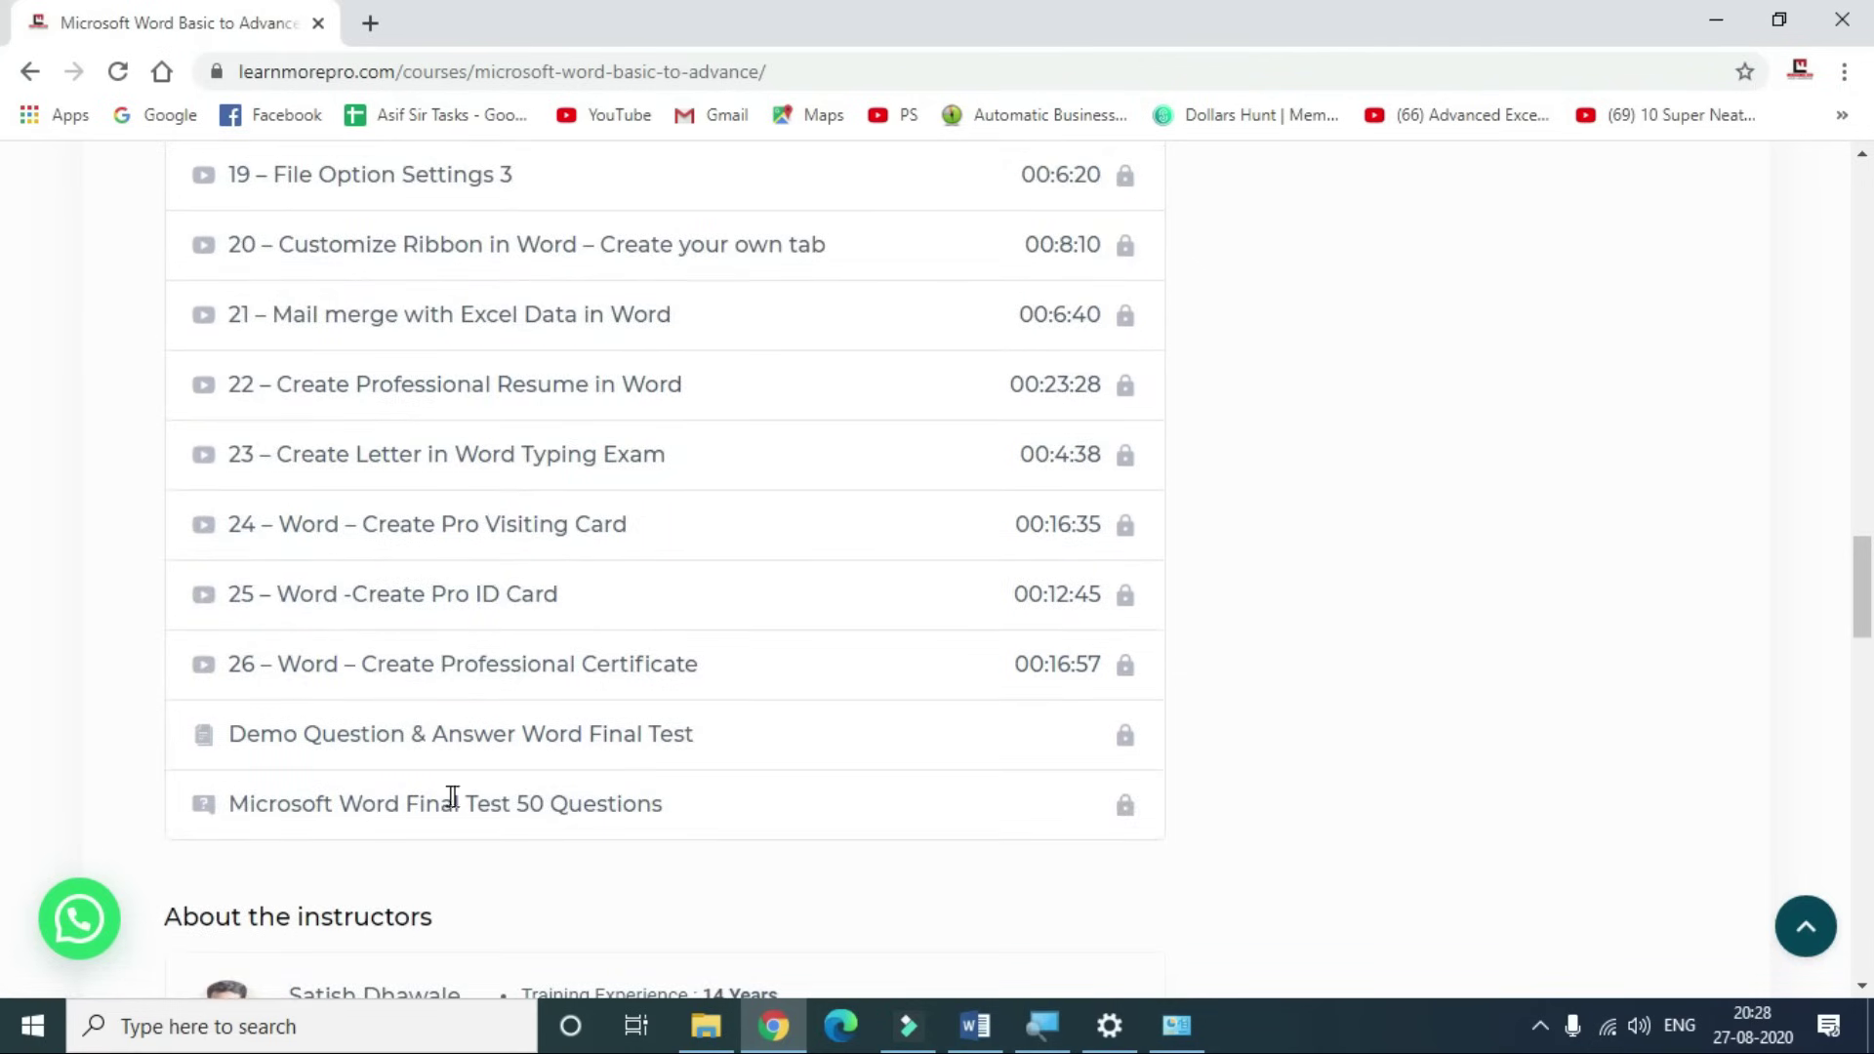
pyautogui.scroll(15, 553, 751)
pyautogui.scroll(8, 565, 771)
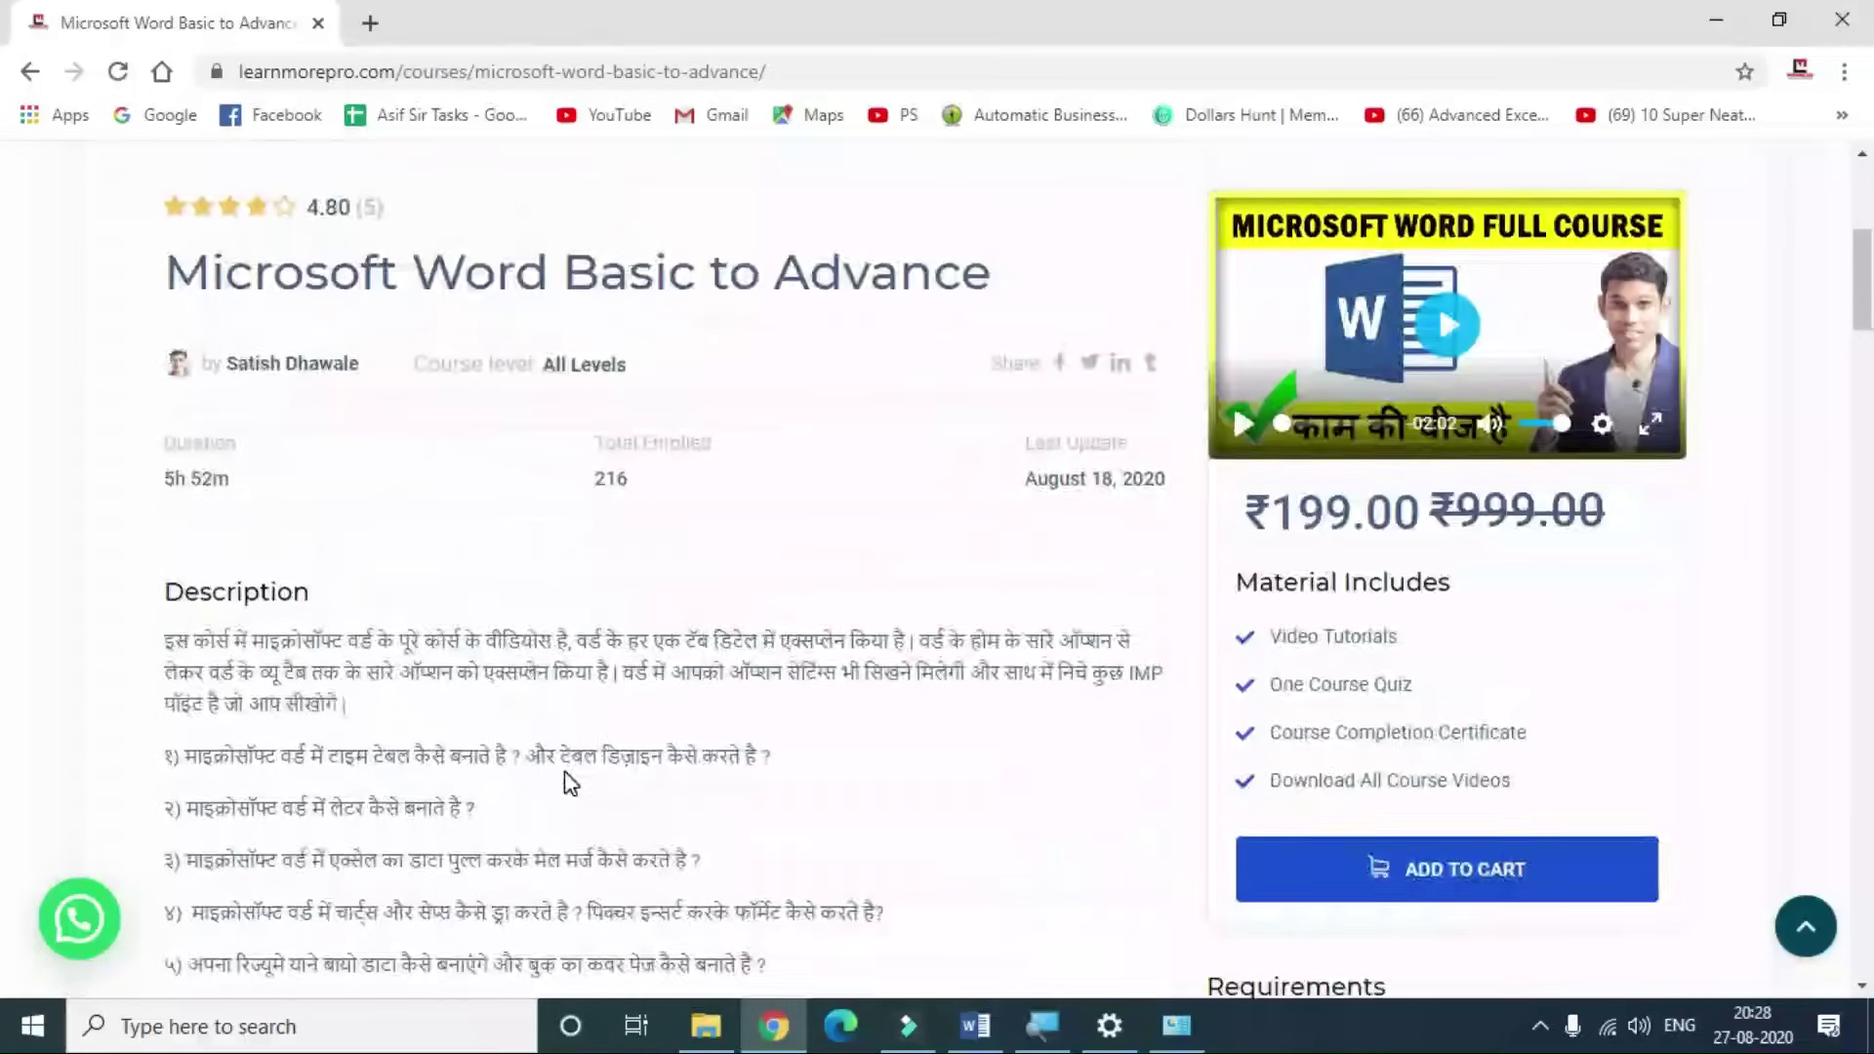
# - Highlight Video Tutorials, One Course Quiz, Completion Certificate and Download All Course Videos
pyautogui.moveTo(1371, 732); pyautogui.dragTo(1523, 734)
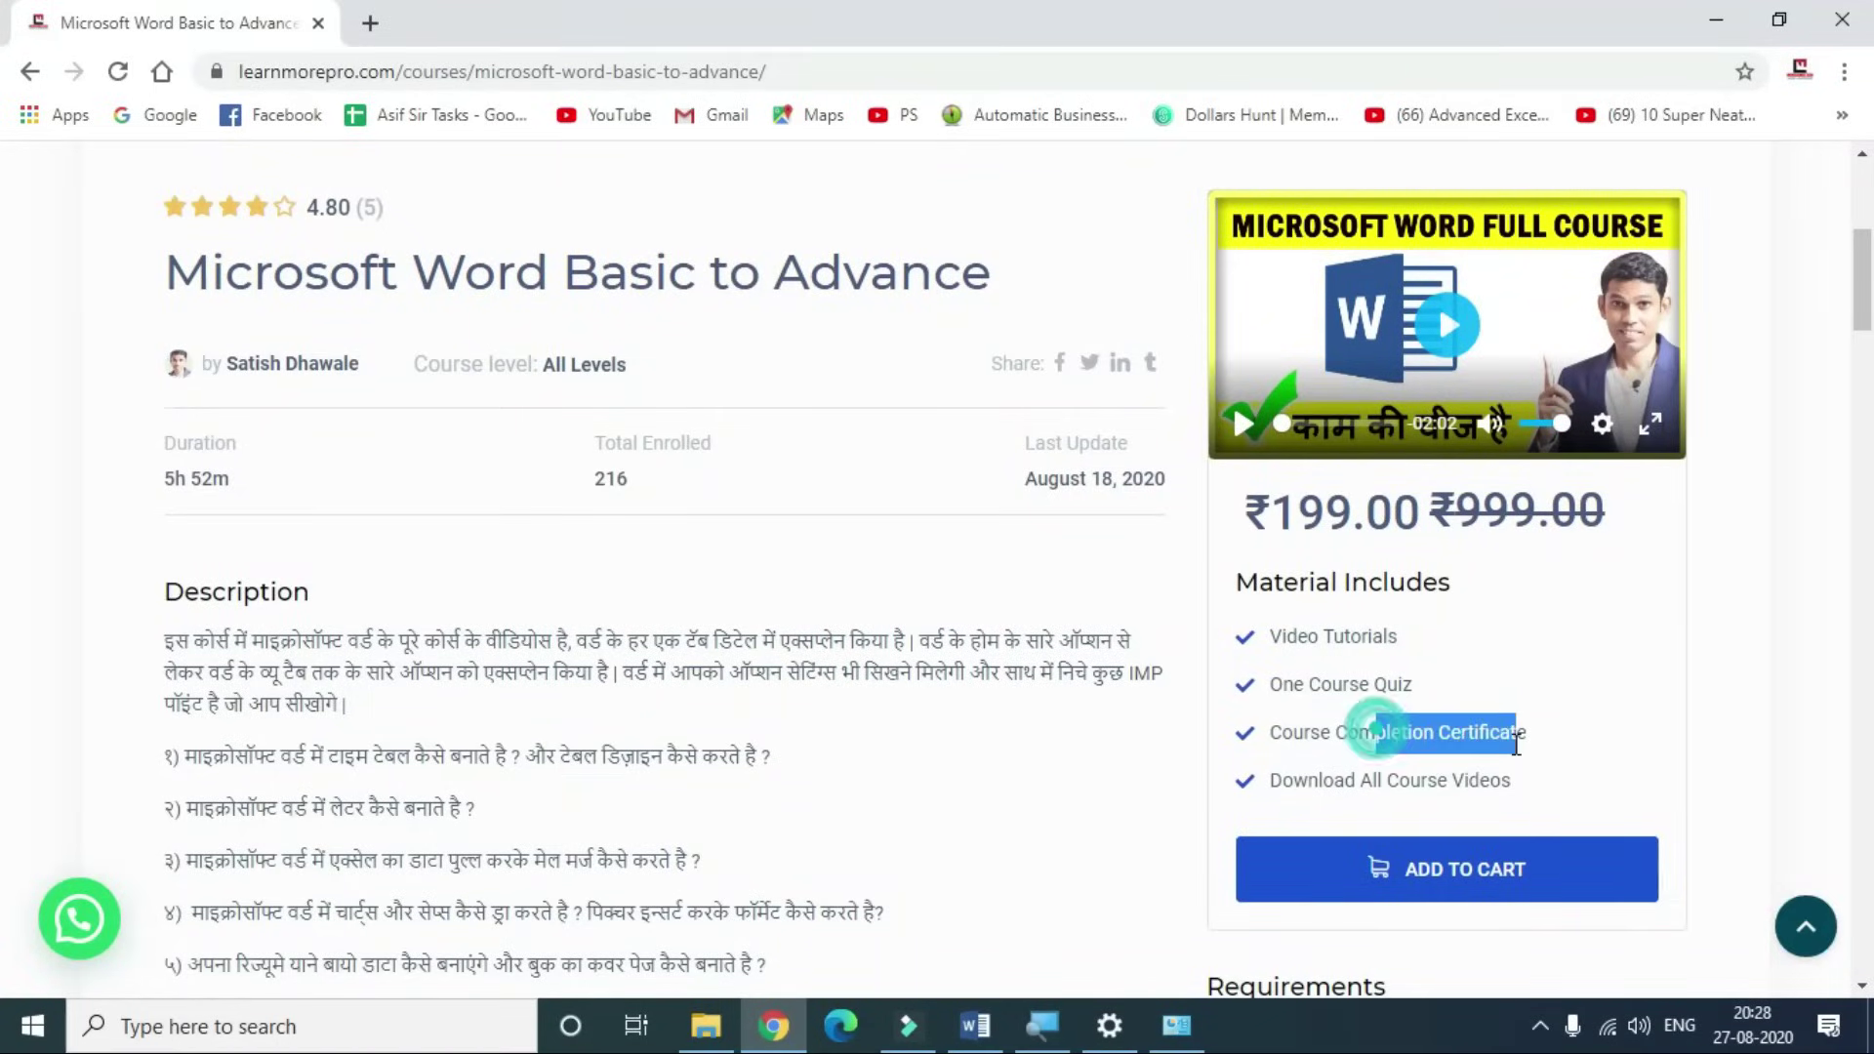
pyautogui.moveTo(1345, 683); pyautogui.dragTo(1474, 697)
pyautogui.moveTo(1308, 635); pyautogui.dragTo(1471, 656)
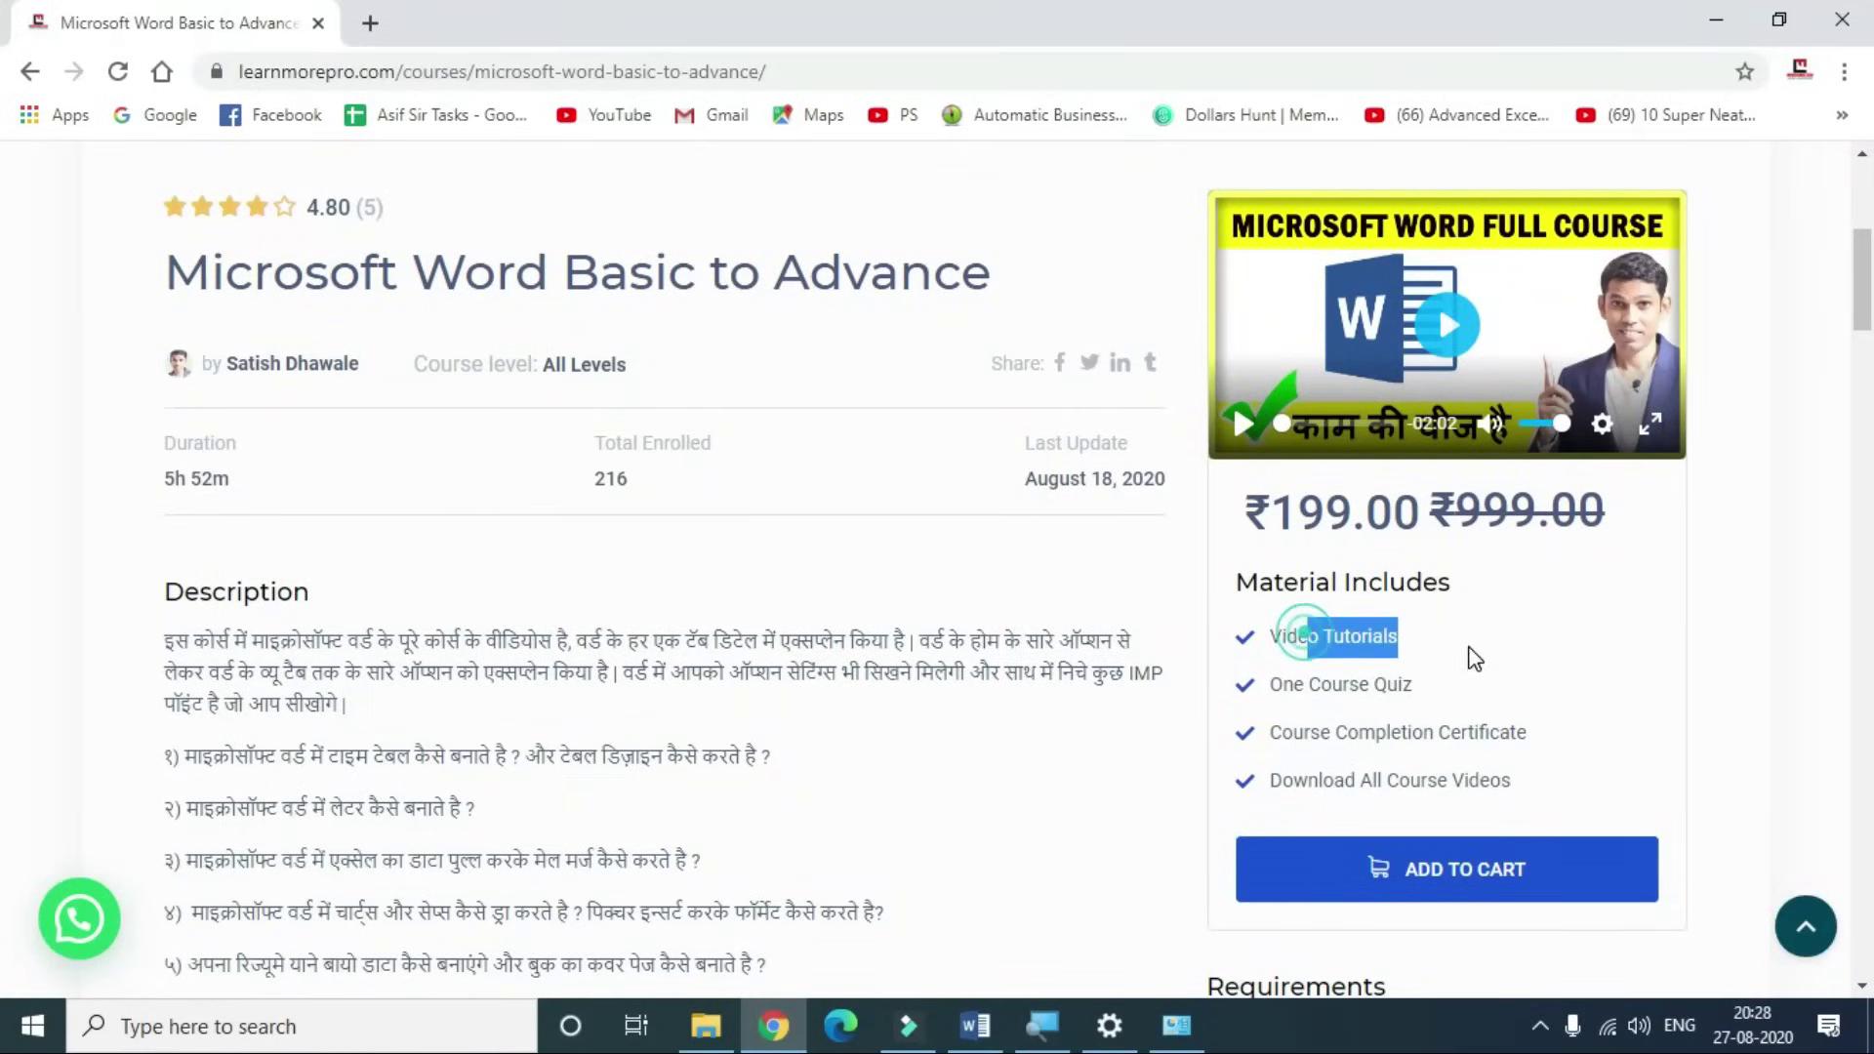
pyautogui.moveTo(1341, 780); pyautogui.dragTo(1518, 790)
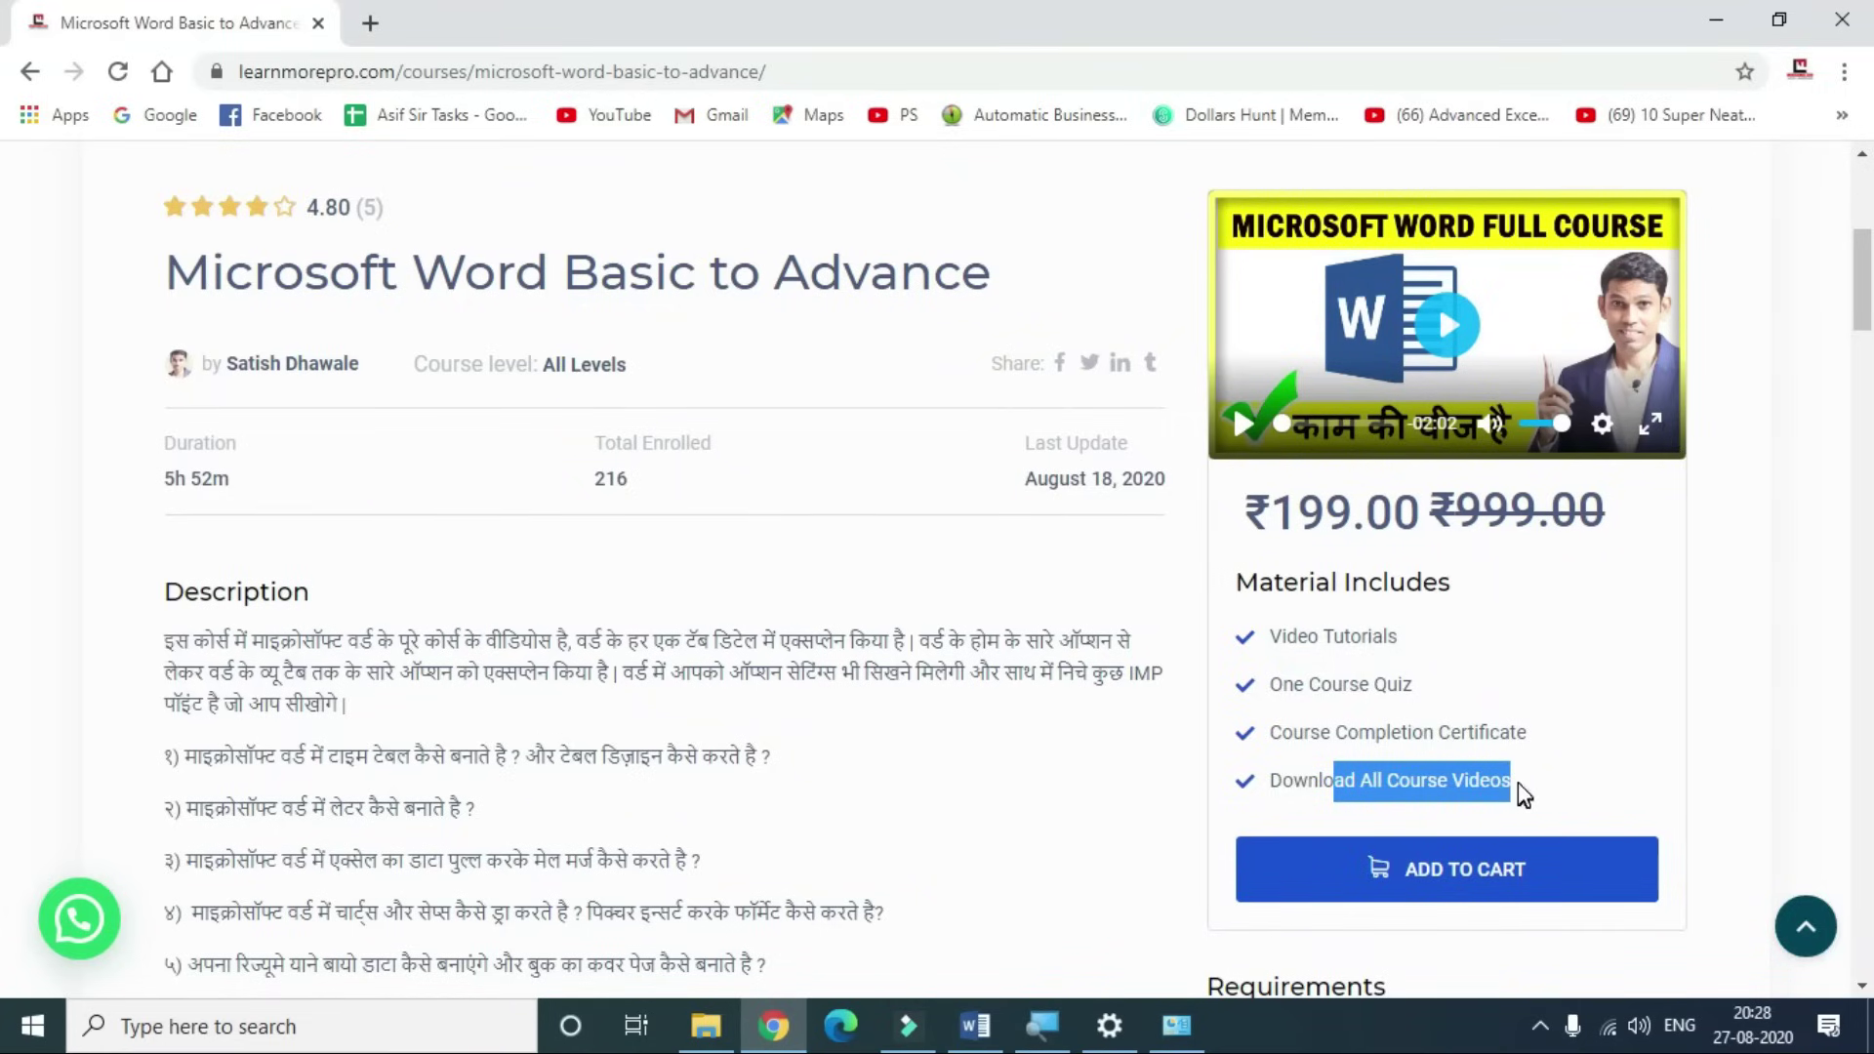
pyautogui.click(929, 800)
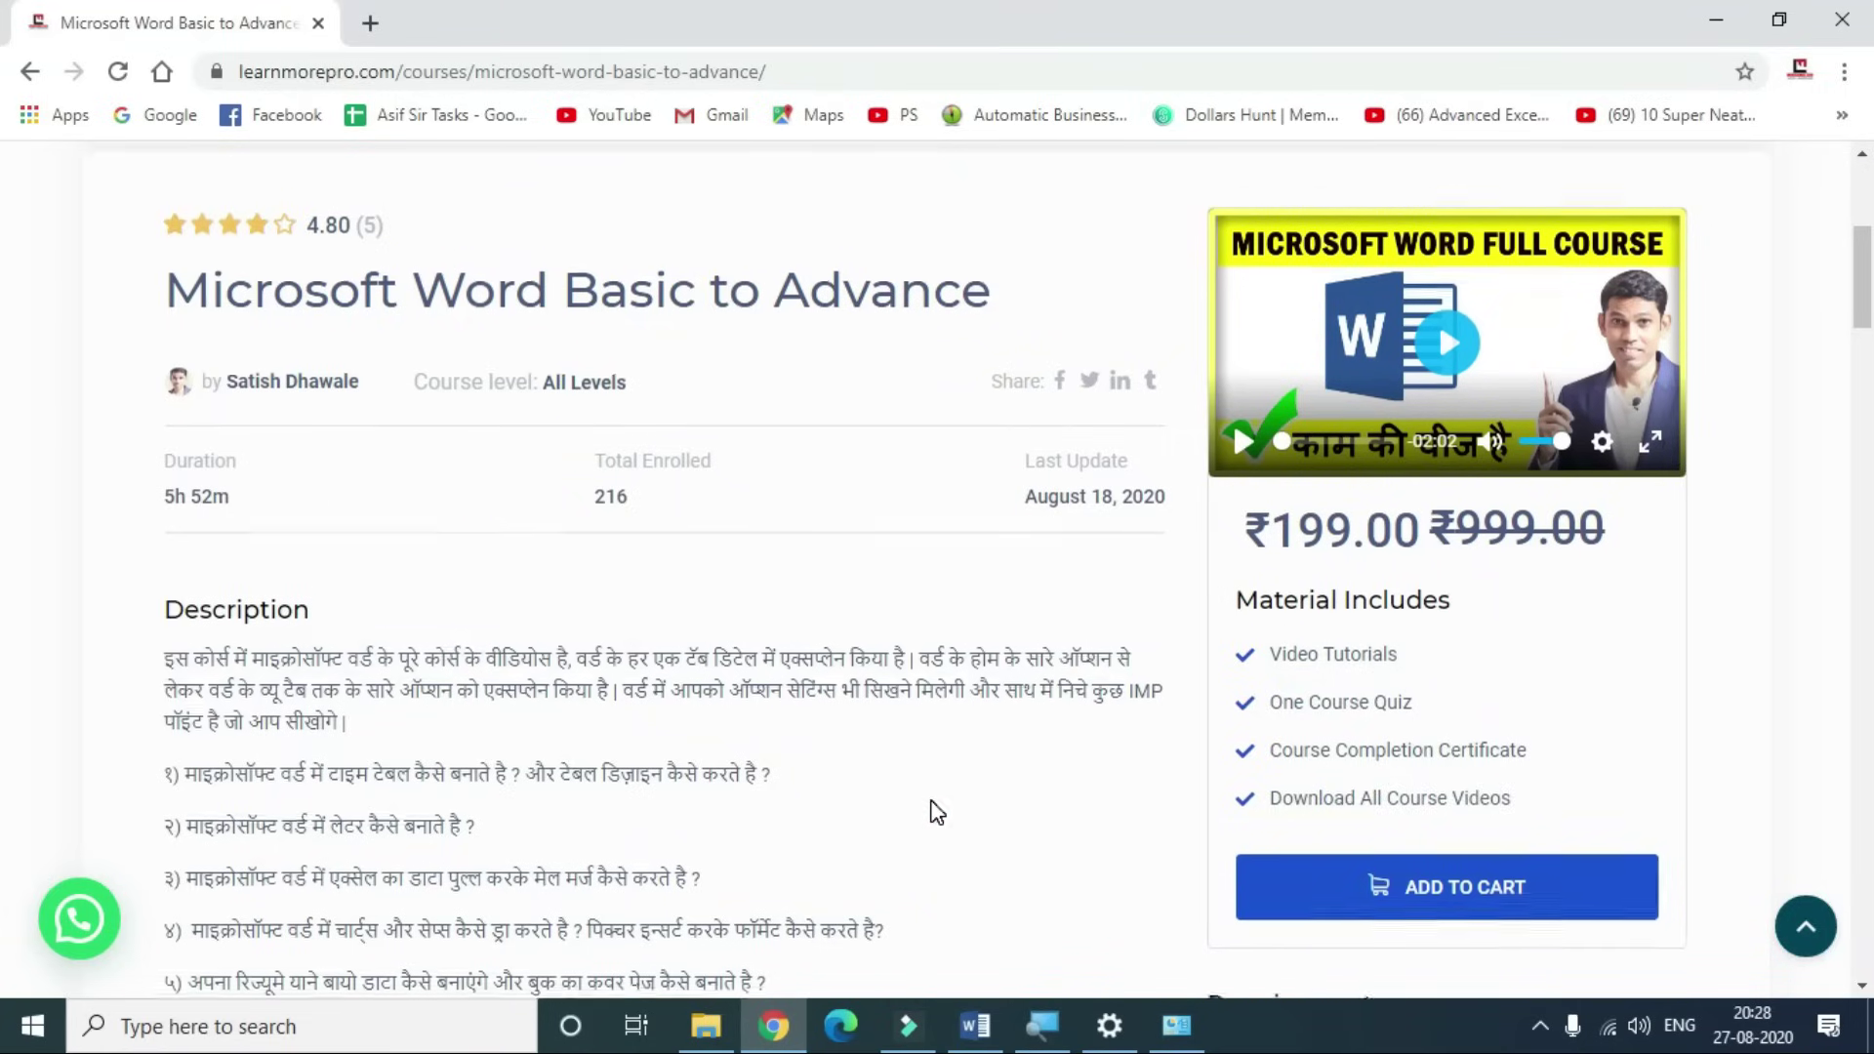
# - Scroll through the full lesson list, then back to the top of the course page
pyautogui.scroll(-5, 932, 810)
pyautogui.scroll(-8, 937, 818)
pyautogui.scroll(-6, 937, 818)
pyautogui.scroll(-3, 937, 818)
pyautogui.scroll(-3, 937, 817)
pyautogui.scroll(-3, 497, 668)
pyautogui.scroll(2, 498, 667)
pyautogui.scroll(3, 494, 661)
pyautogui.scroll(1, 644, 578)
pyautogui.scroll(5, 644, 578)
pyautogui.scroll(8, 632, 589)
pyautogui.scroll(7, 632, 589)
pyautogui.scroll(5, 634, 591)
pyautogui.scroll(1, 636, 597)
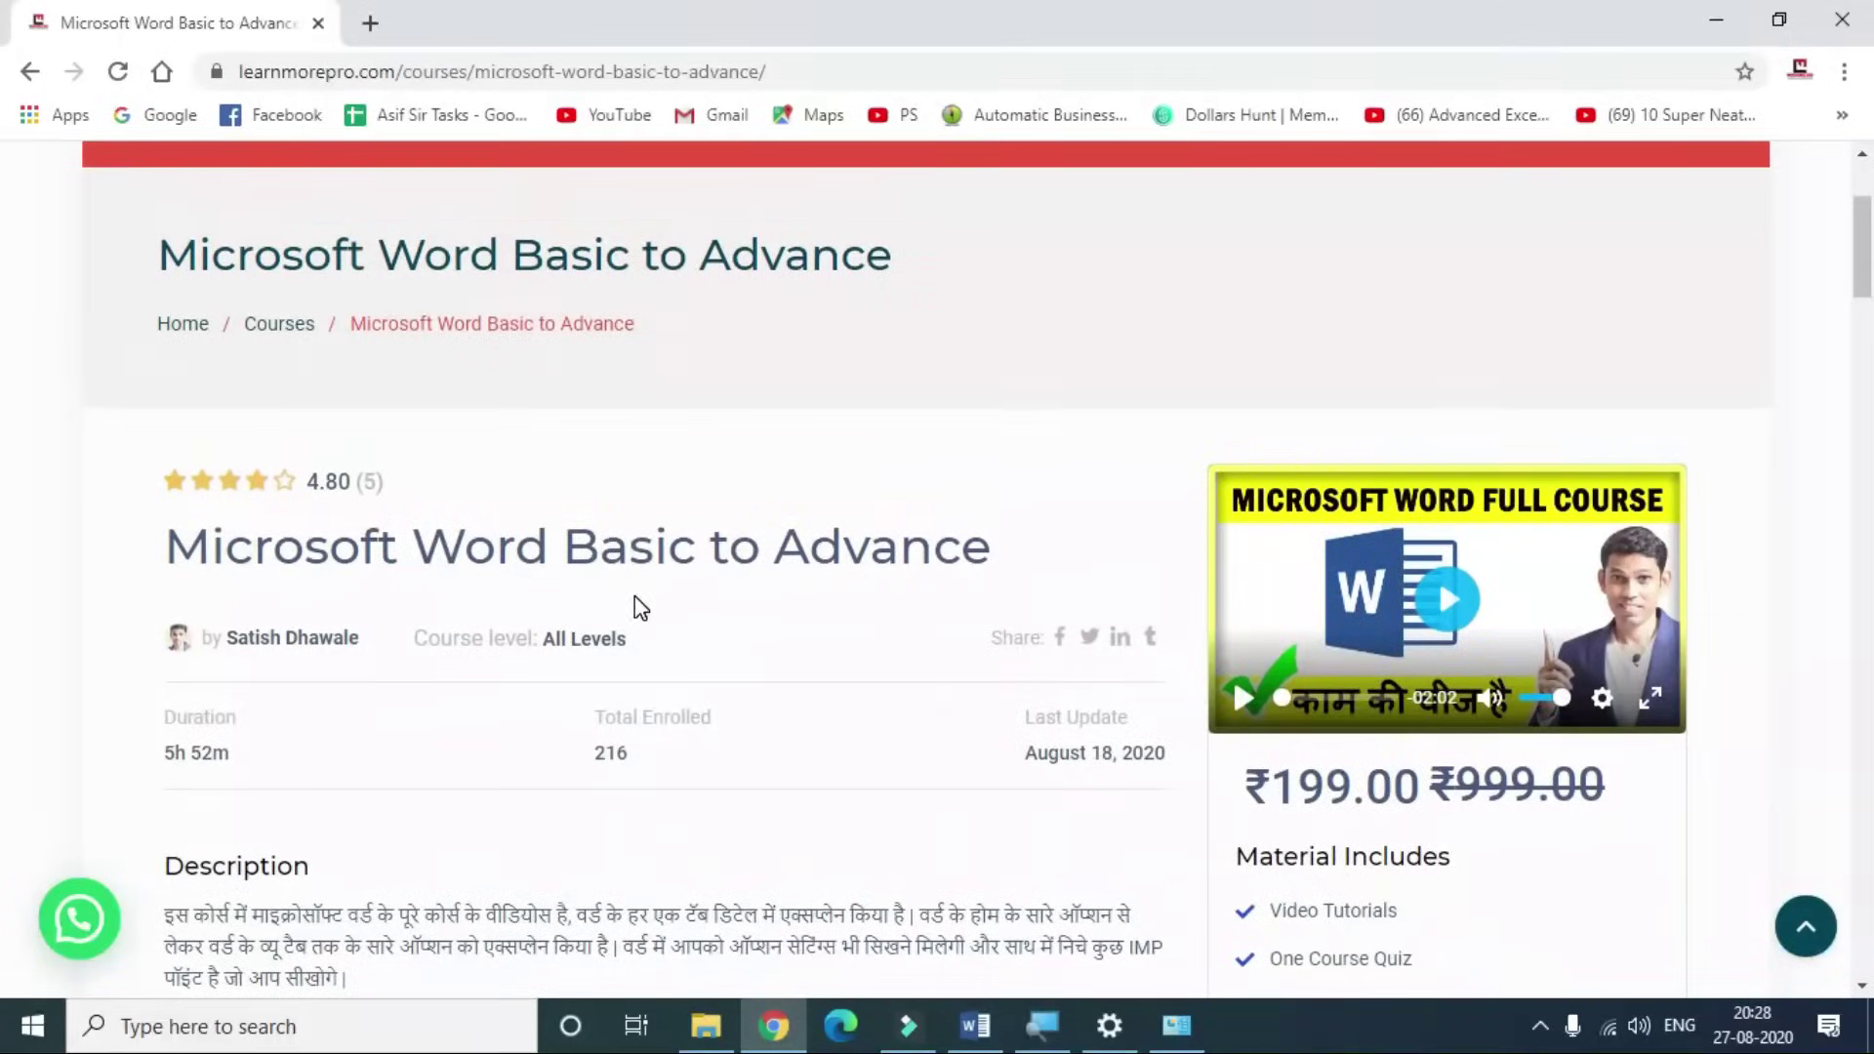
pyautogui.scroll(3, 632, 615)
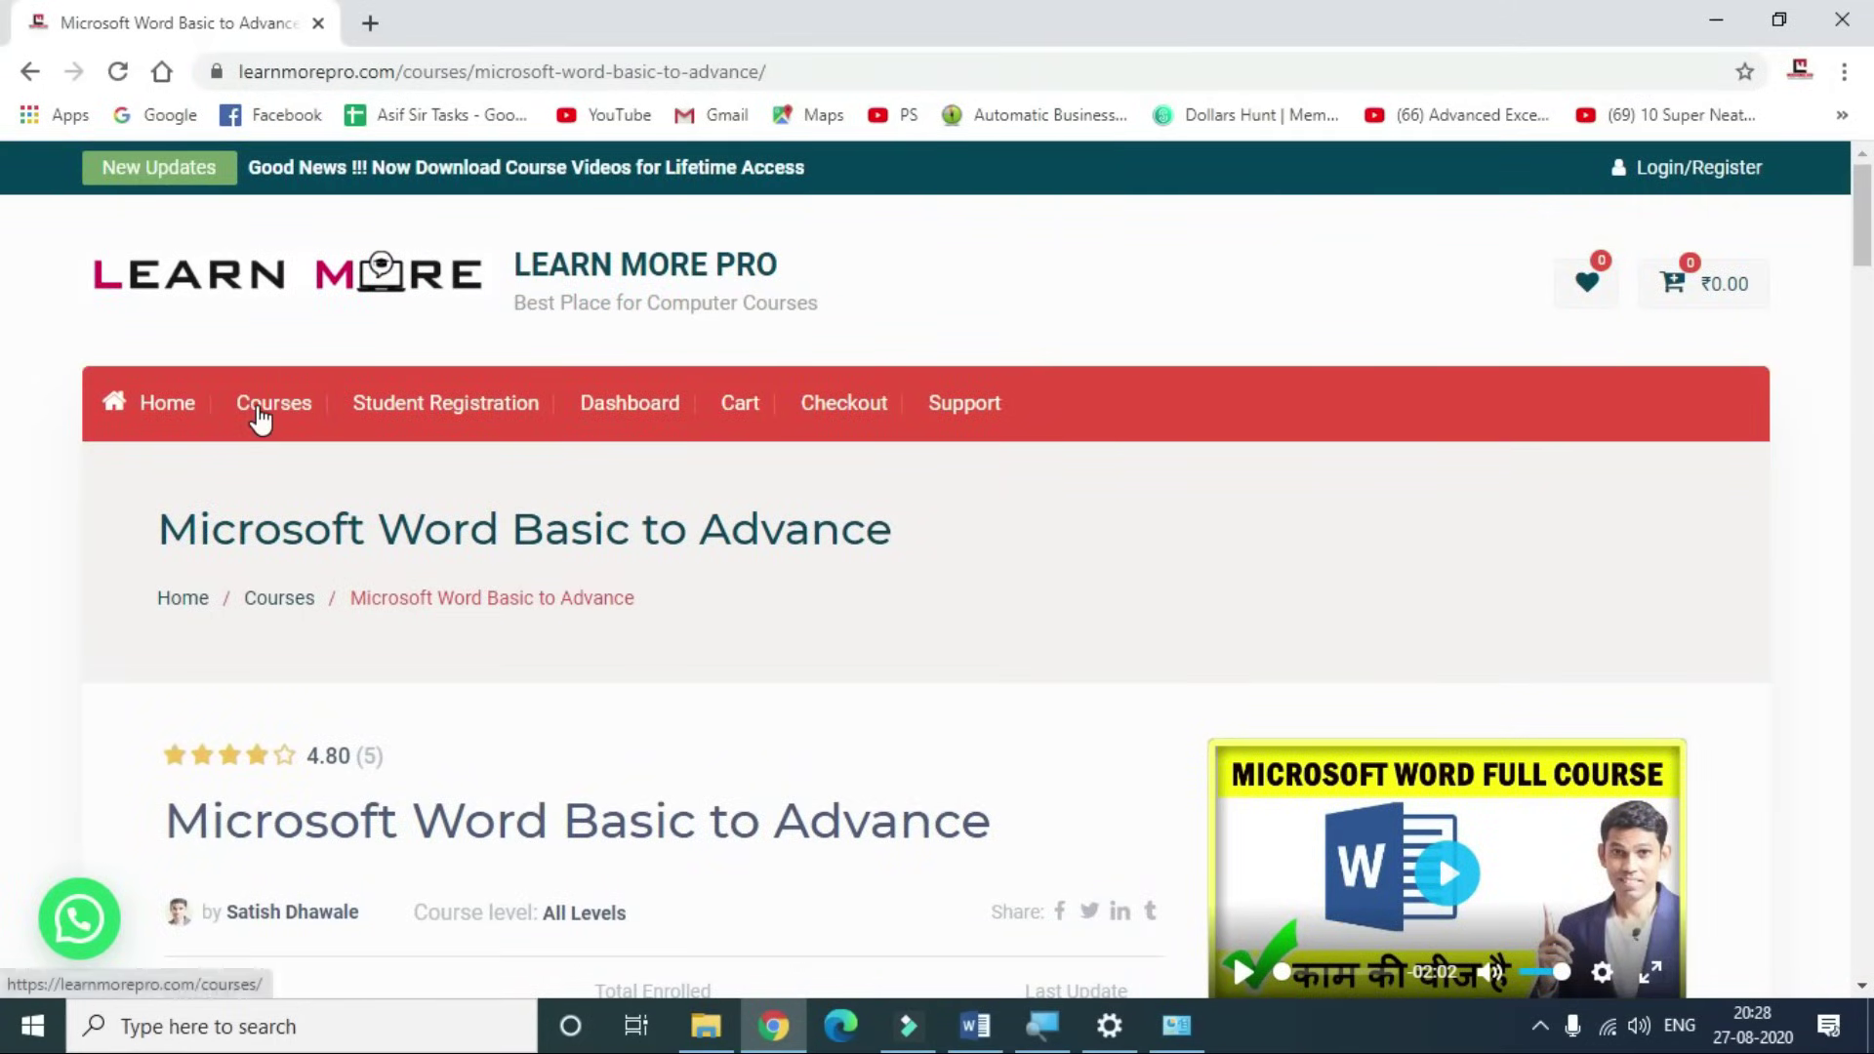
# - Open the Courses archive and browse the 8 course cards, priced from Free to ₹399
pyautogui.click(259, 410)
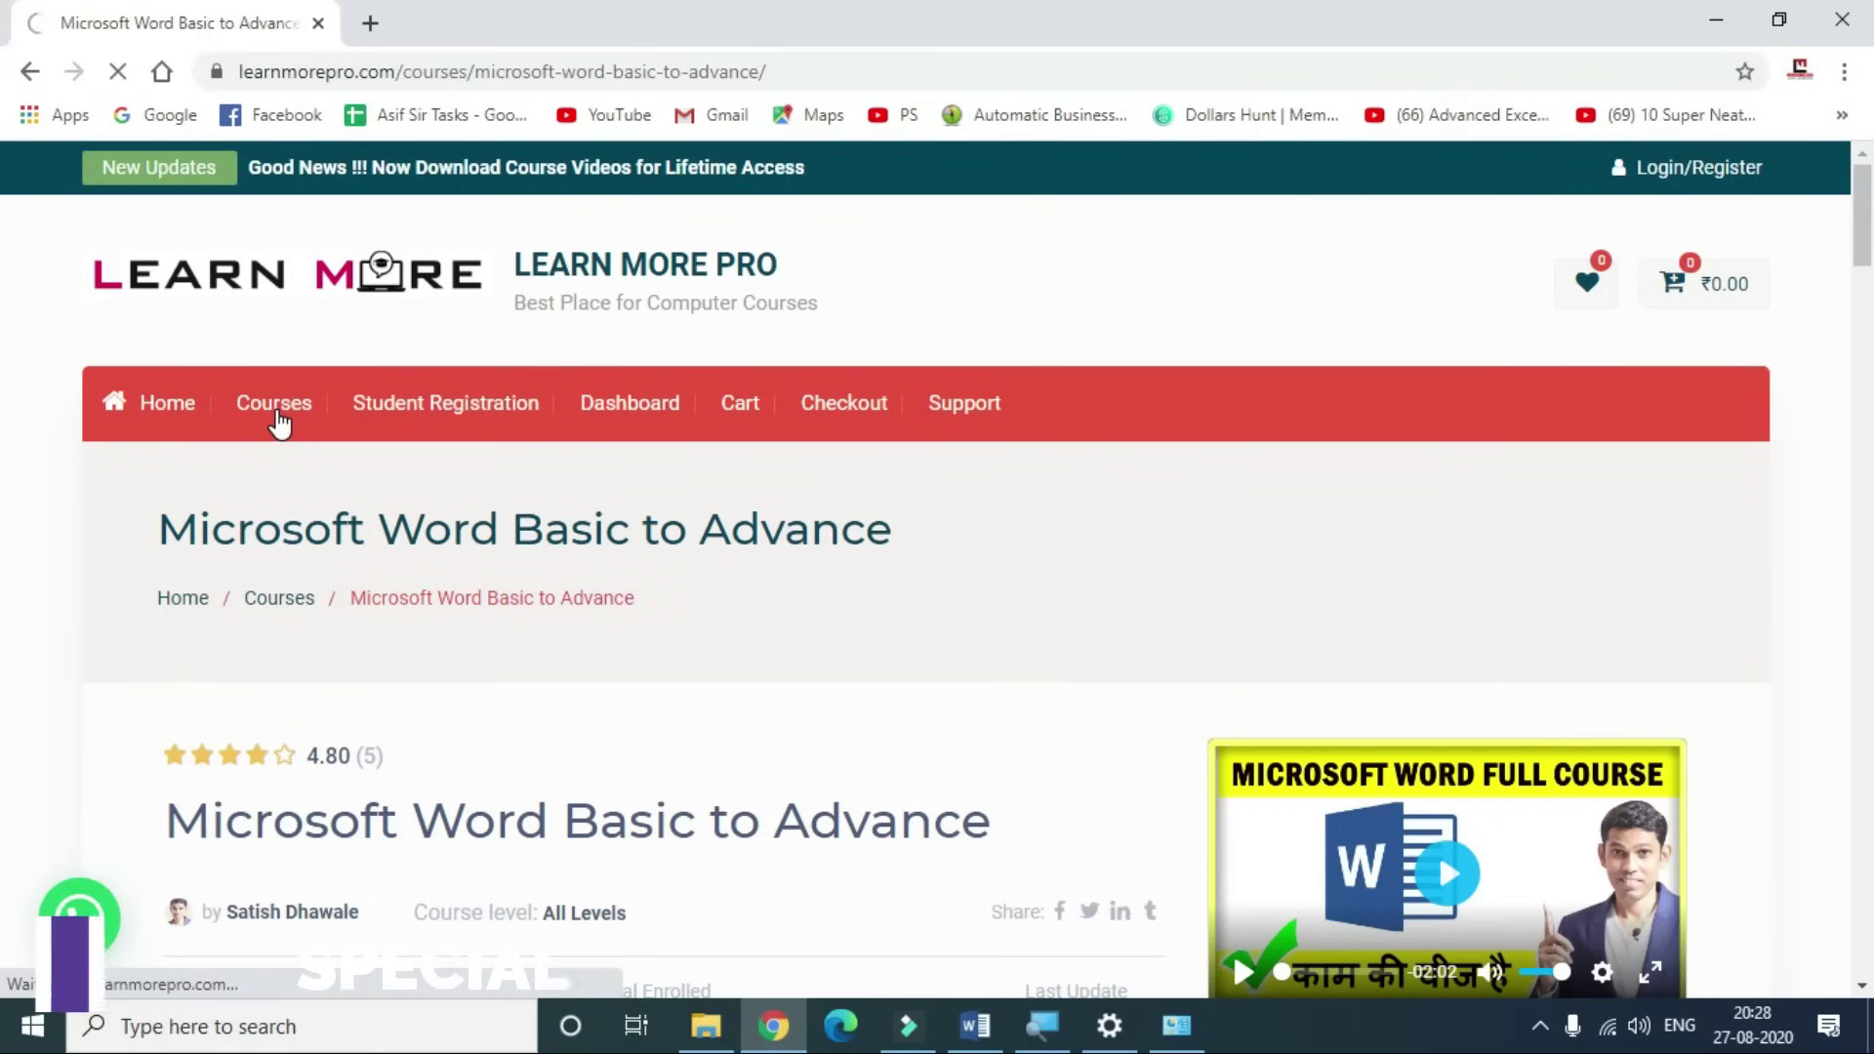
pyautogui.scroll(-2, 283, 424)
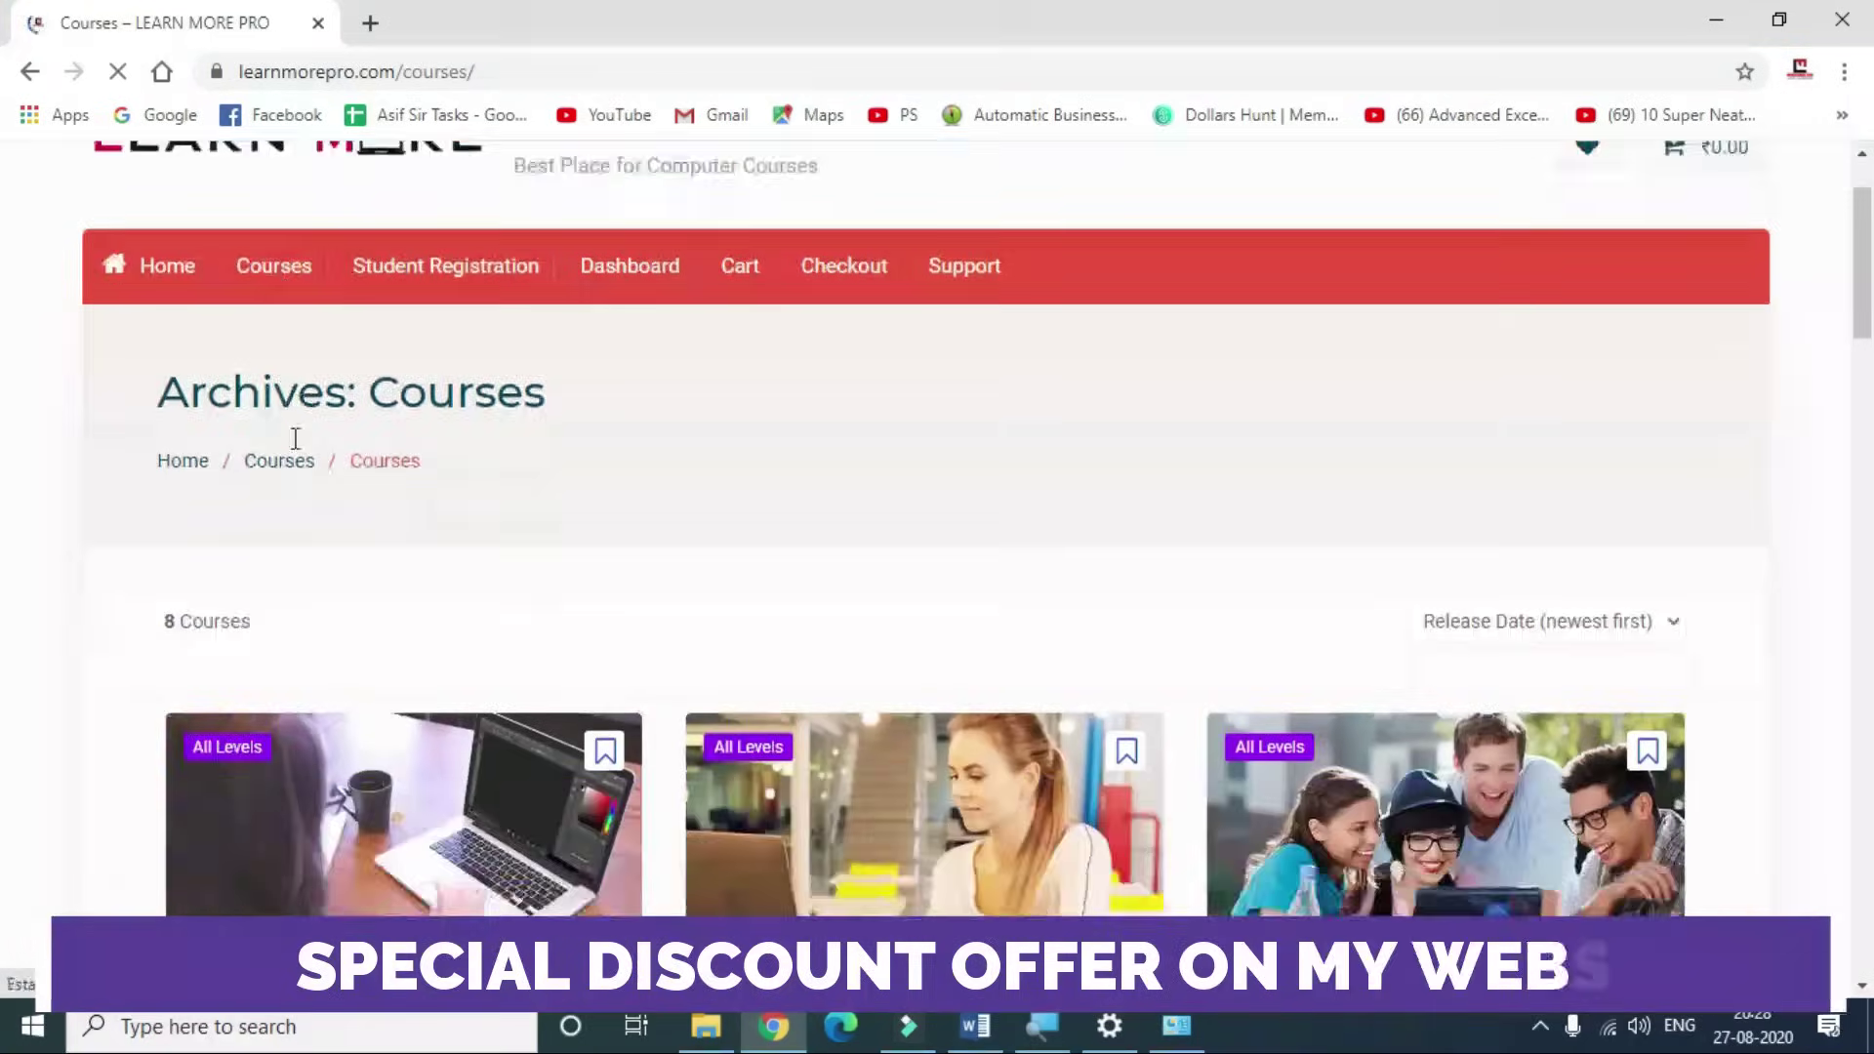
pyautogui.scroll(-4, 293, 434)
pyautogui.scroll(-3, 332, 464)
pyautogui.scroll(-4, 336, 469)
pyautogui.scroll(-4, 335, 469)
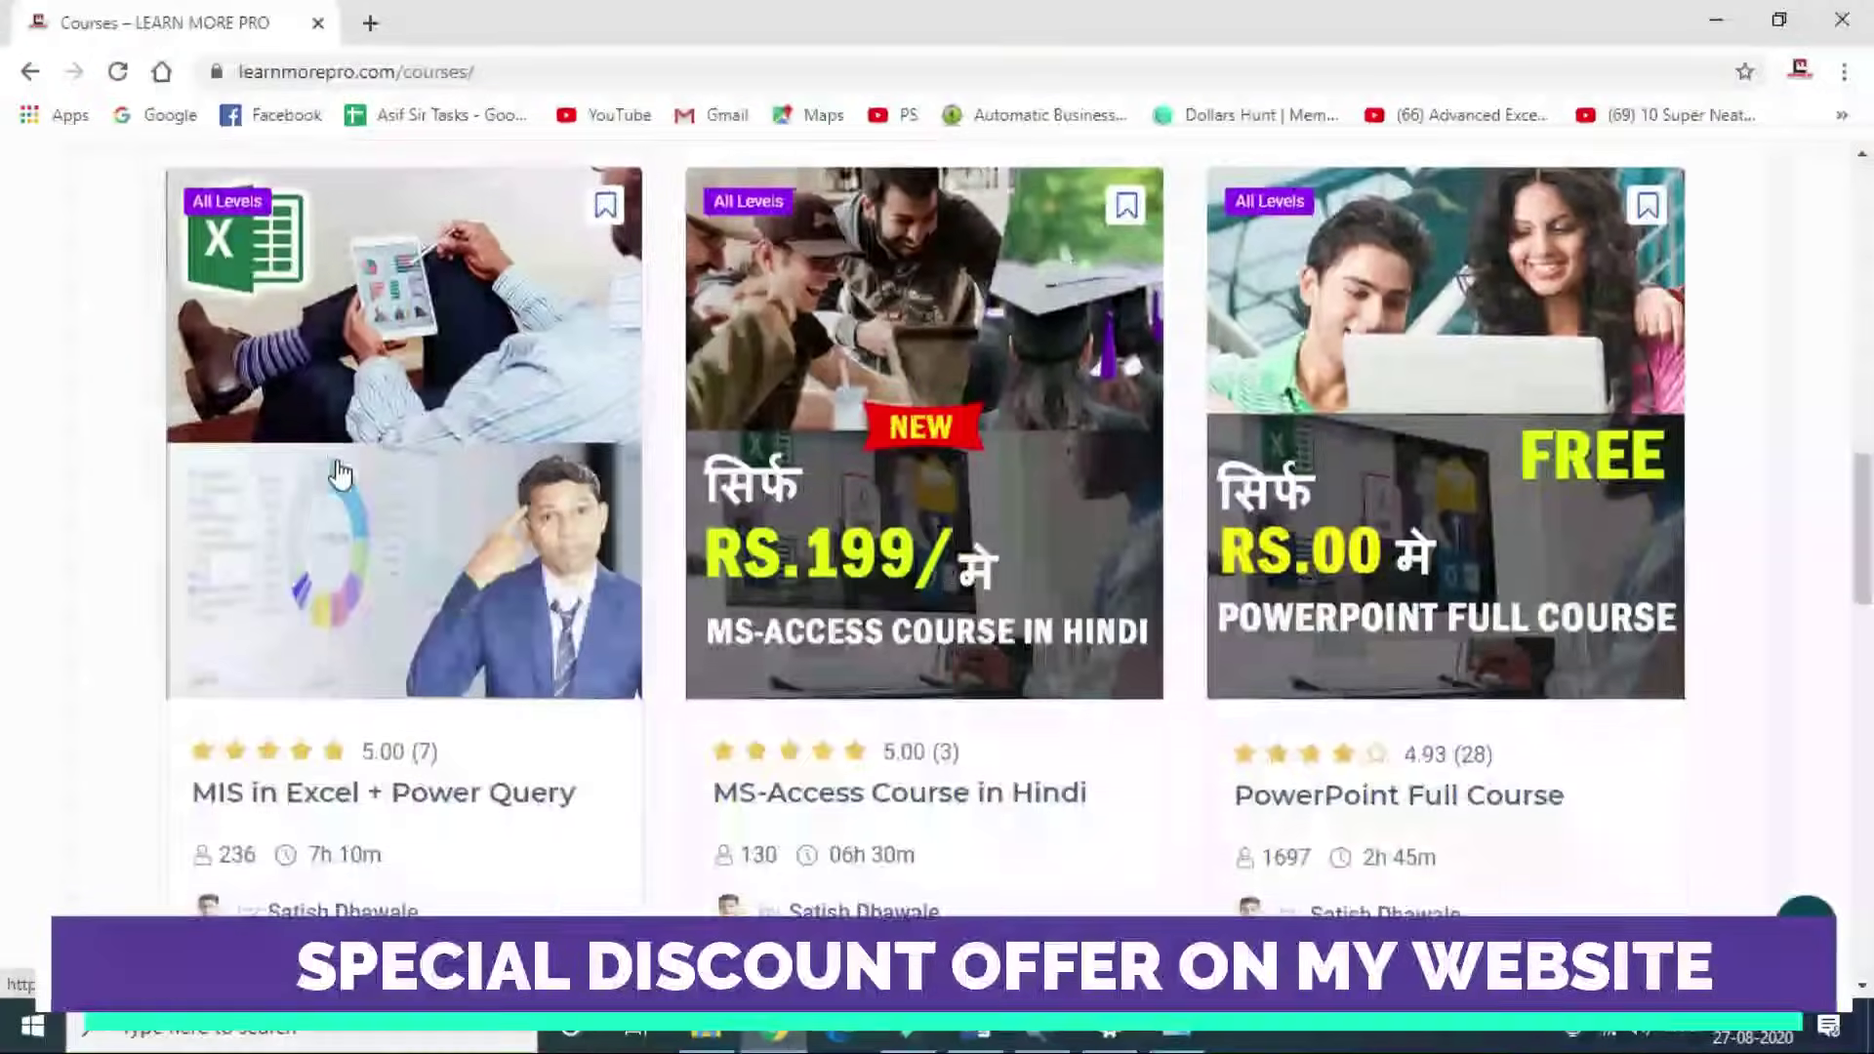
pyautogui.scroll(-8, 361, 488)
pyautogui.scroll(-4, 391, 508)
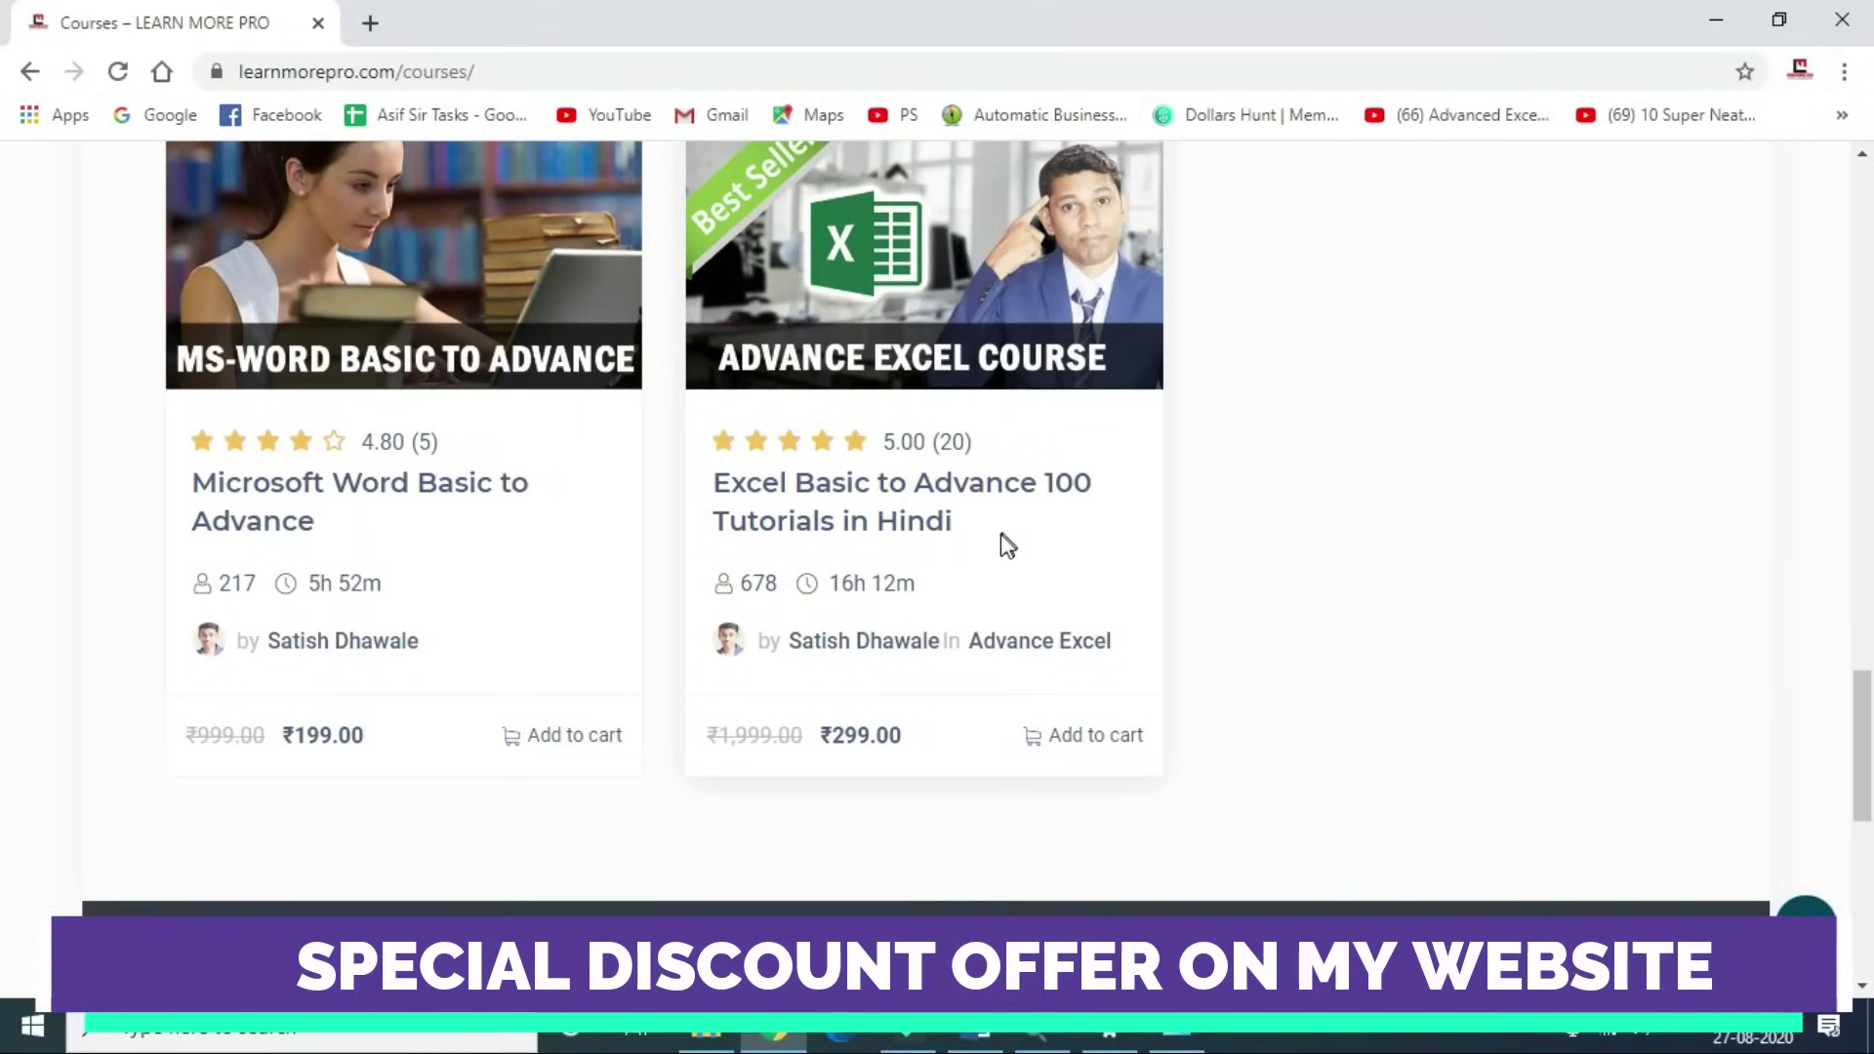
pyautogui.scroll(2, 878, 586)
pyautogui.scroll(2, 683, 663)
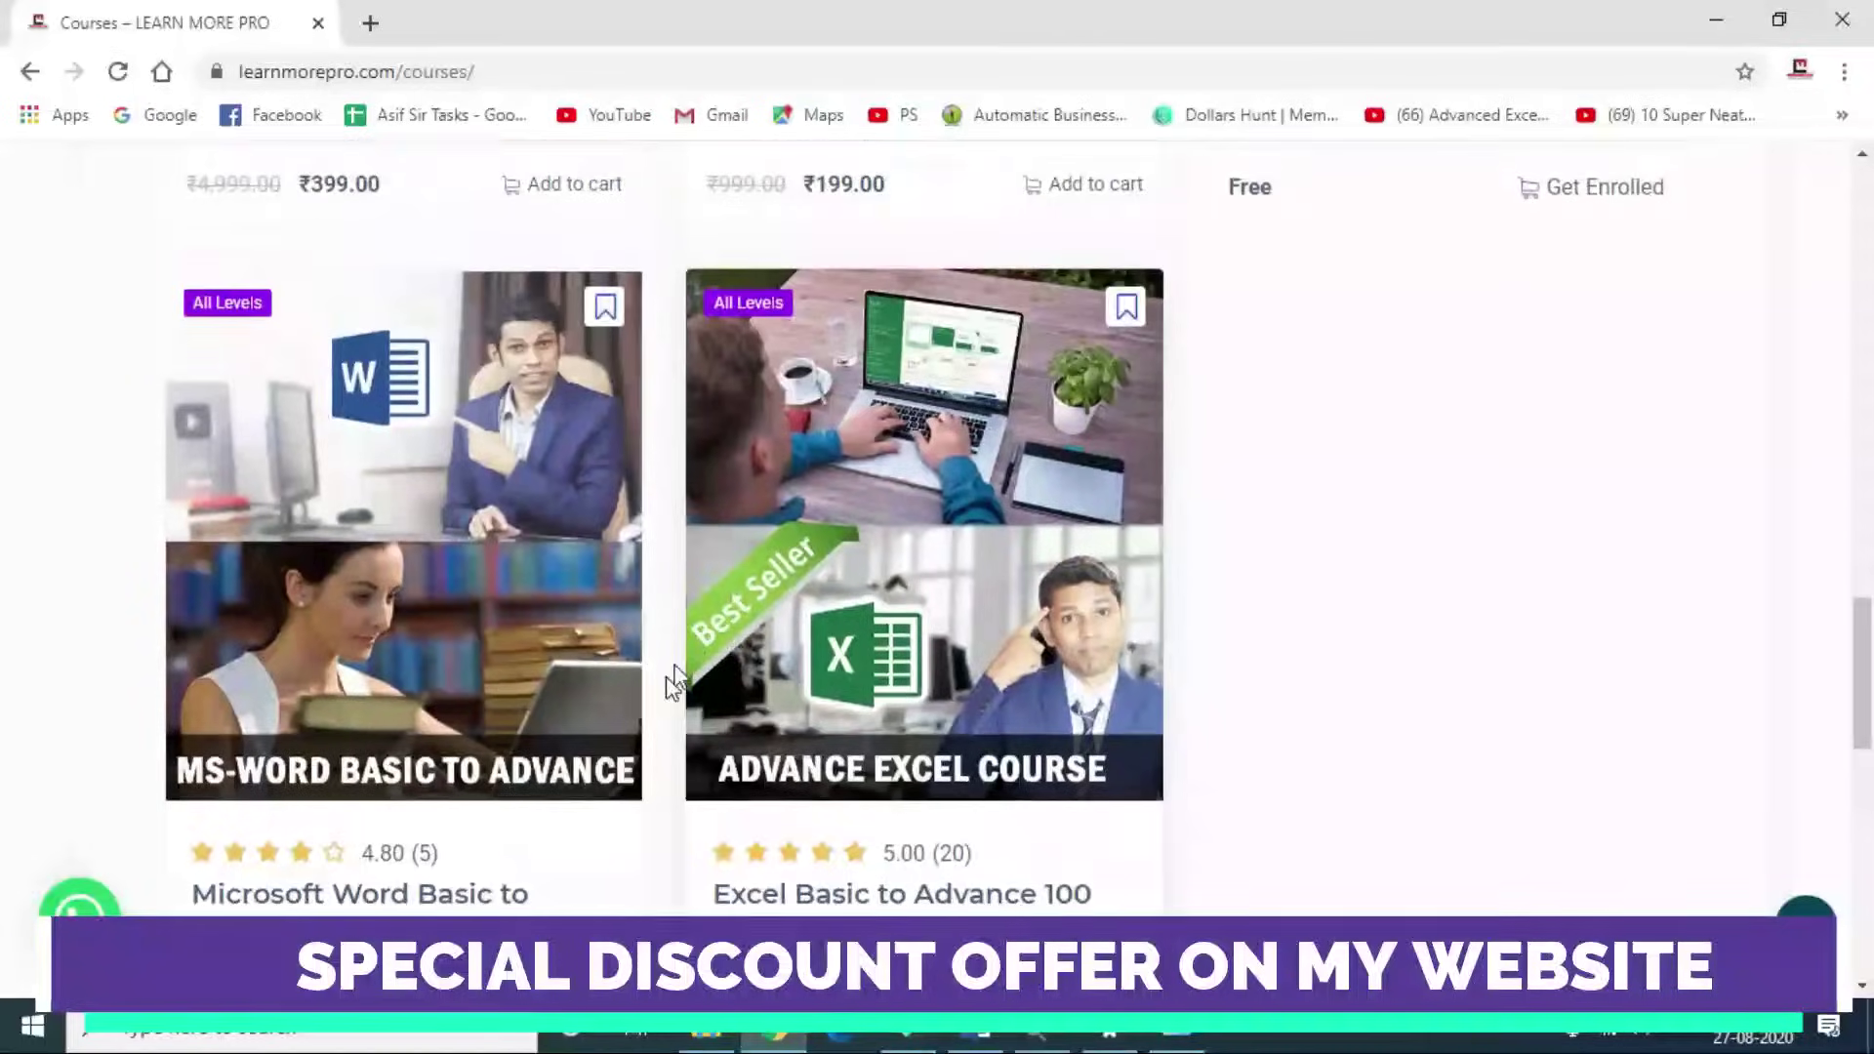
pyautogui.scroll(-4, 576, 767)
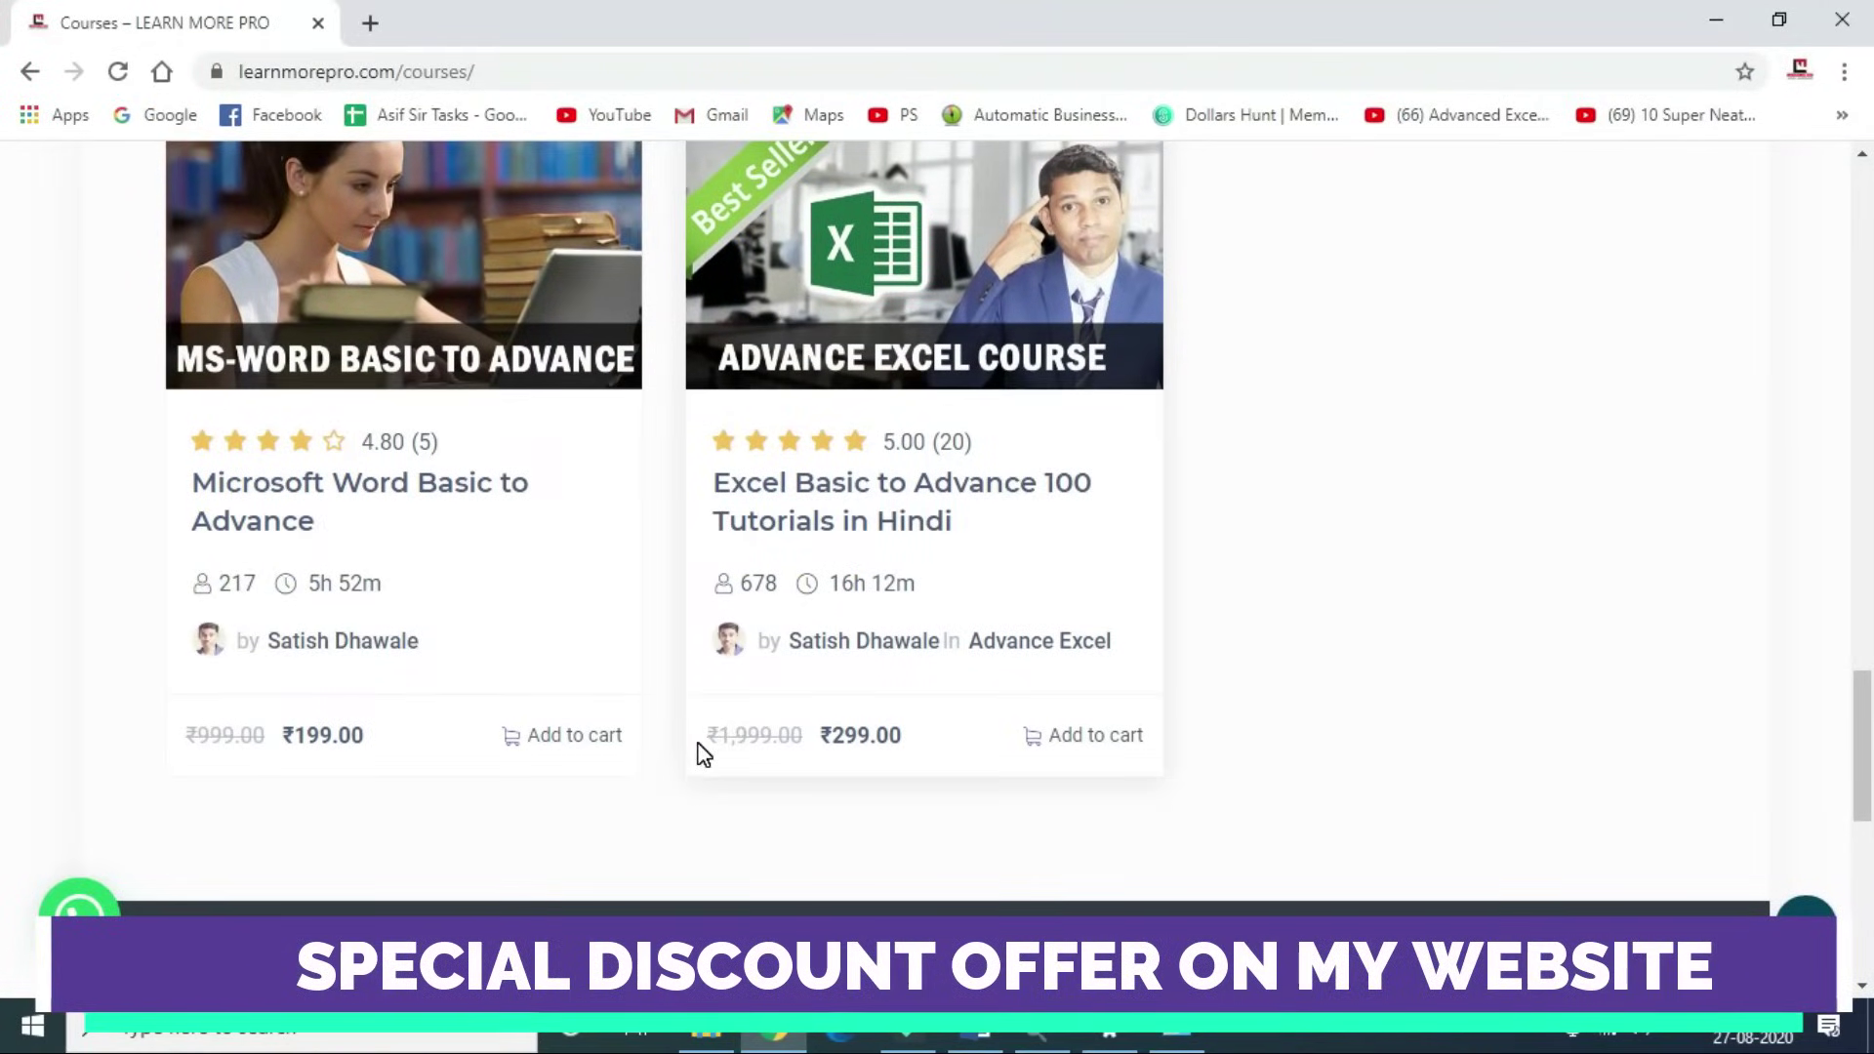
pyautogui.scroll(3, 537, 566)
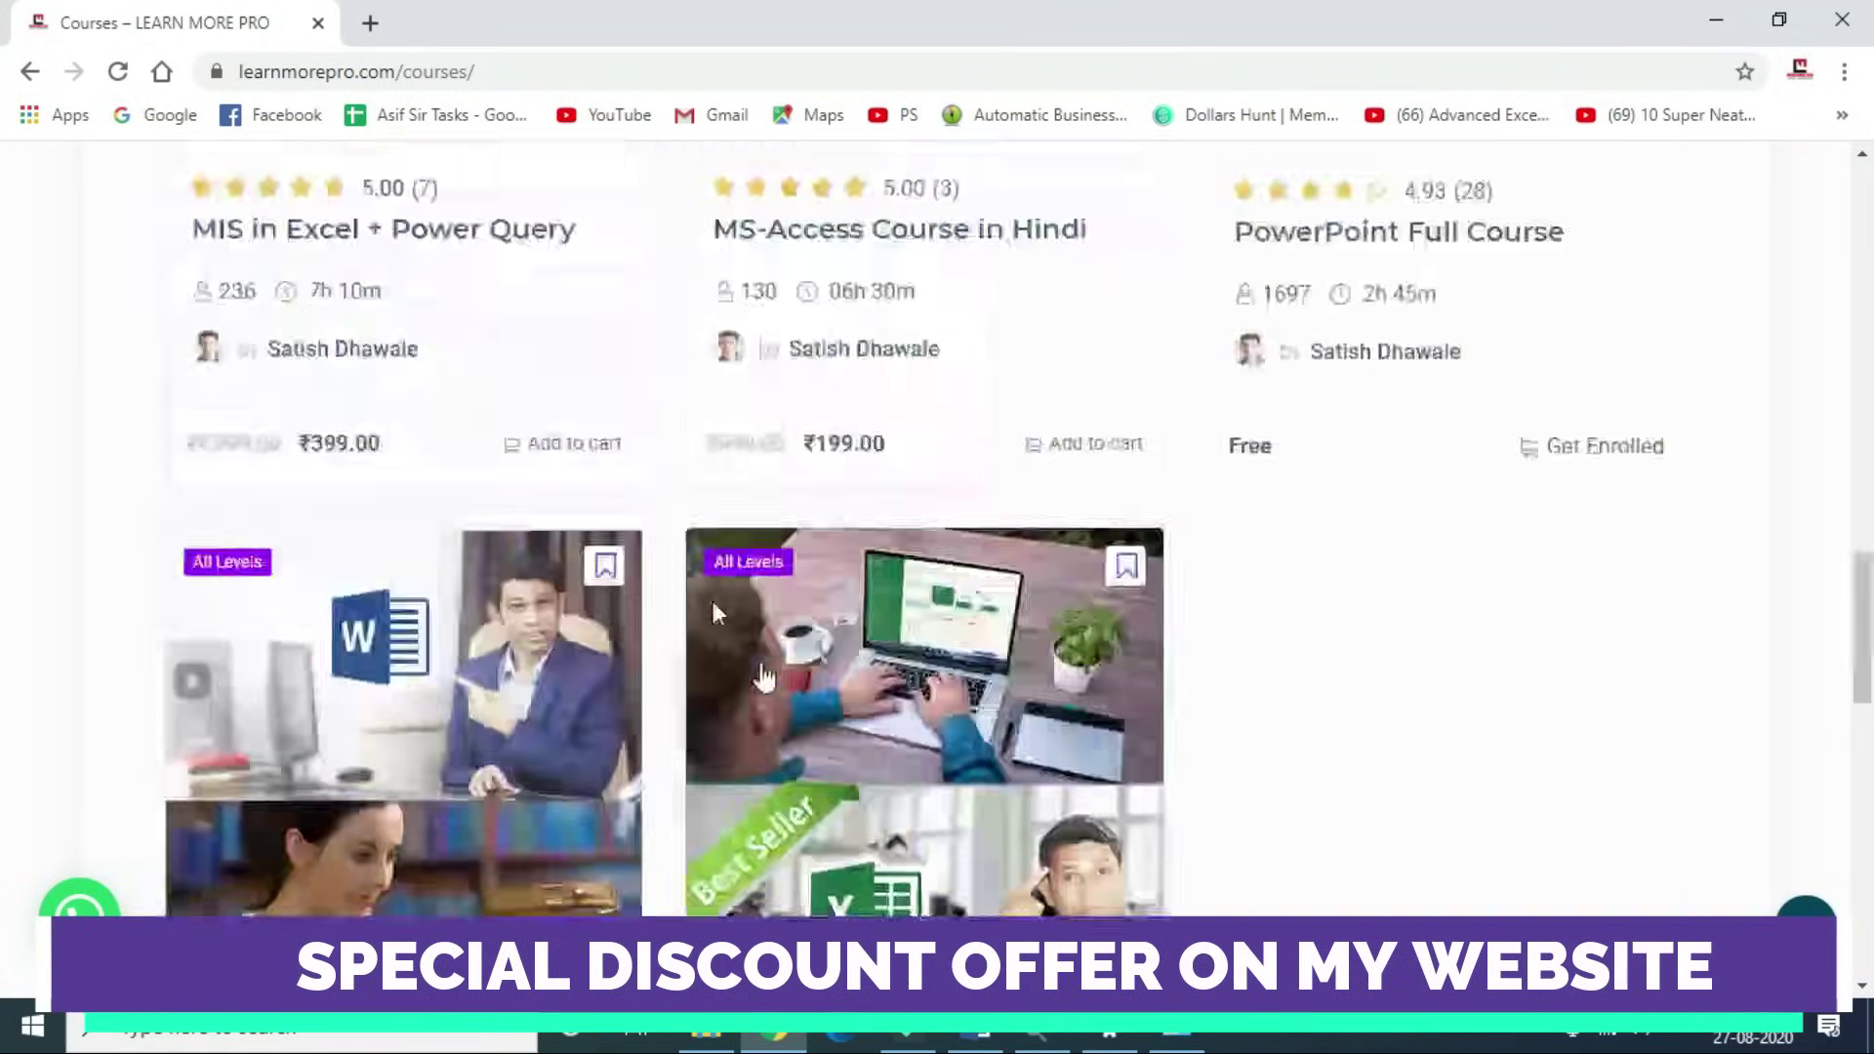
pyautogui.scroll(5, 752, 654)
pyautogui.scroll(5, 786, 705)
pyautogui.scroll(3, 795, 634)
pyautogui.click(949, 419)
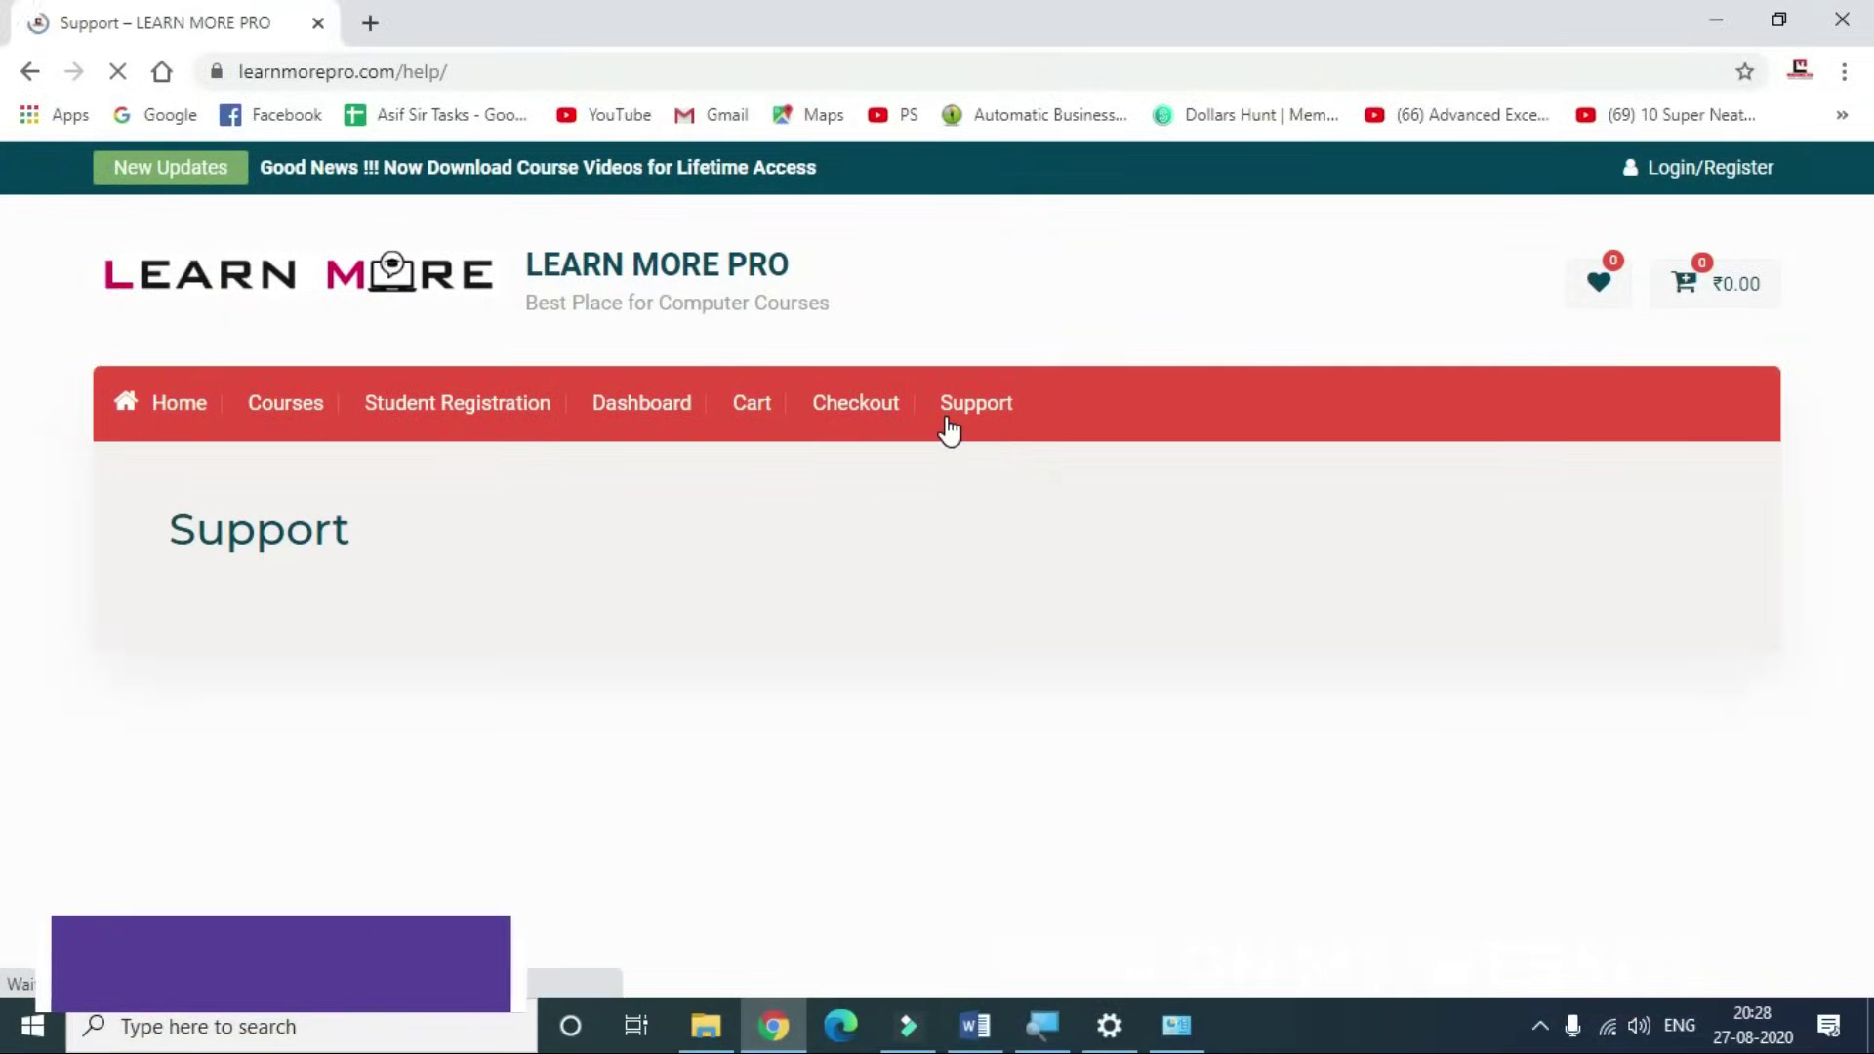
pyautogui.scroll(-3, 946, 431)
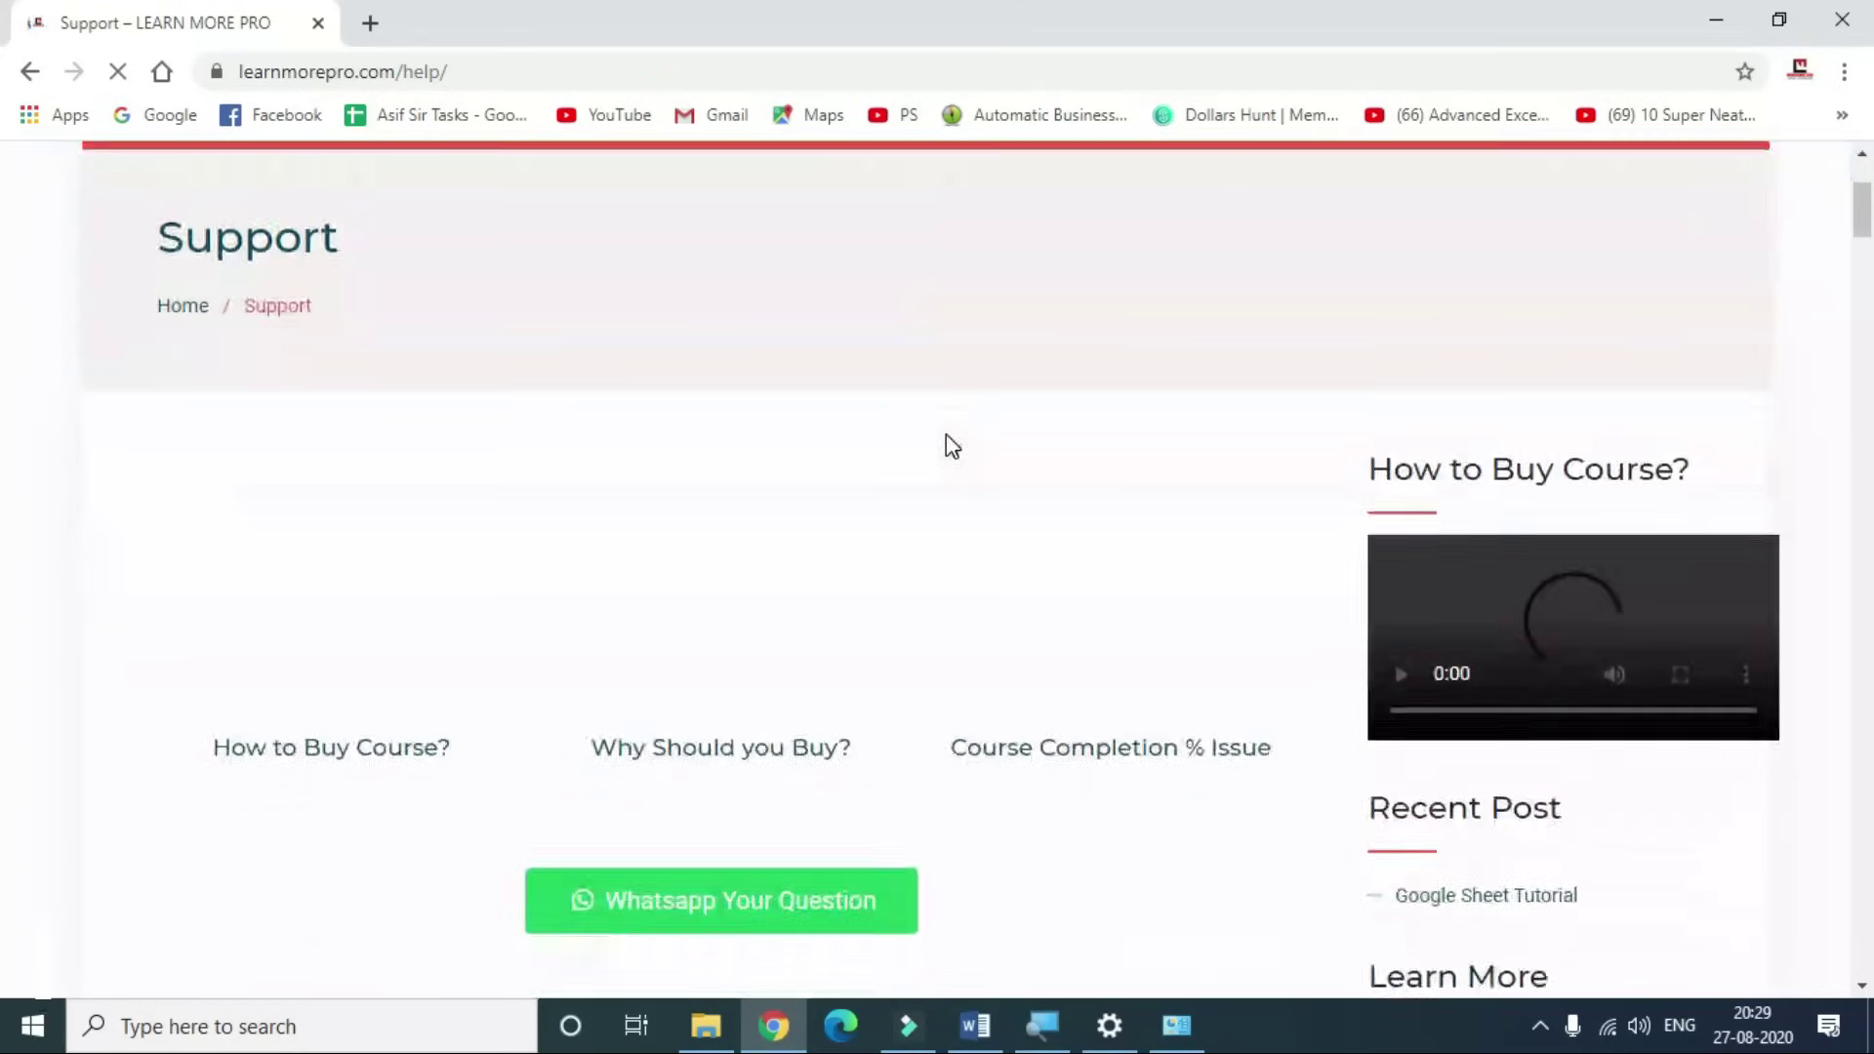
pyautogui.scroll(-1, 945, 435)
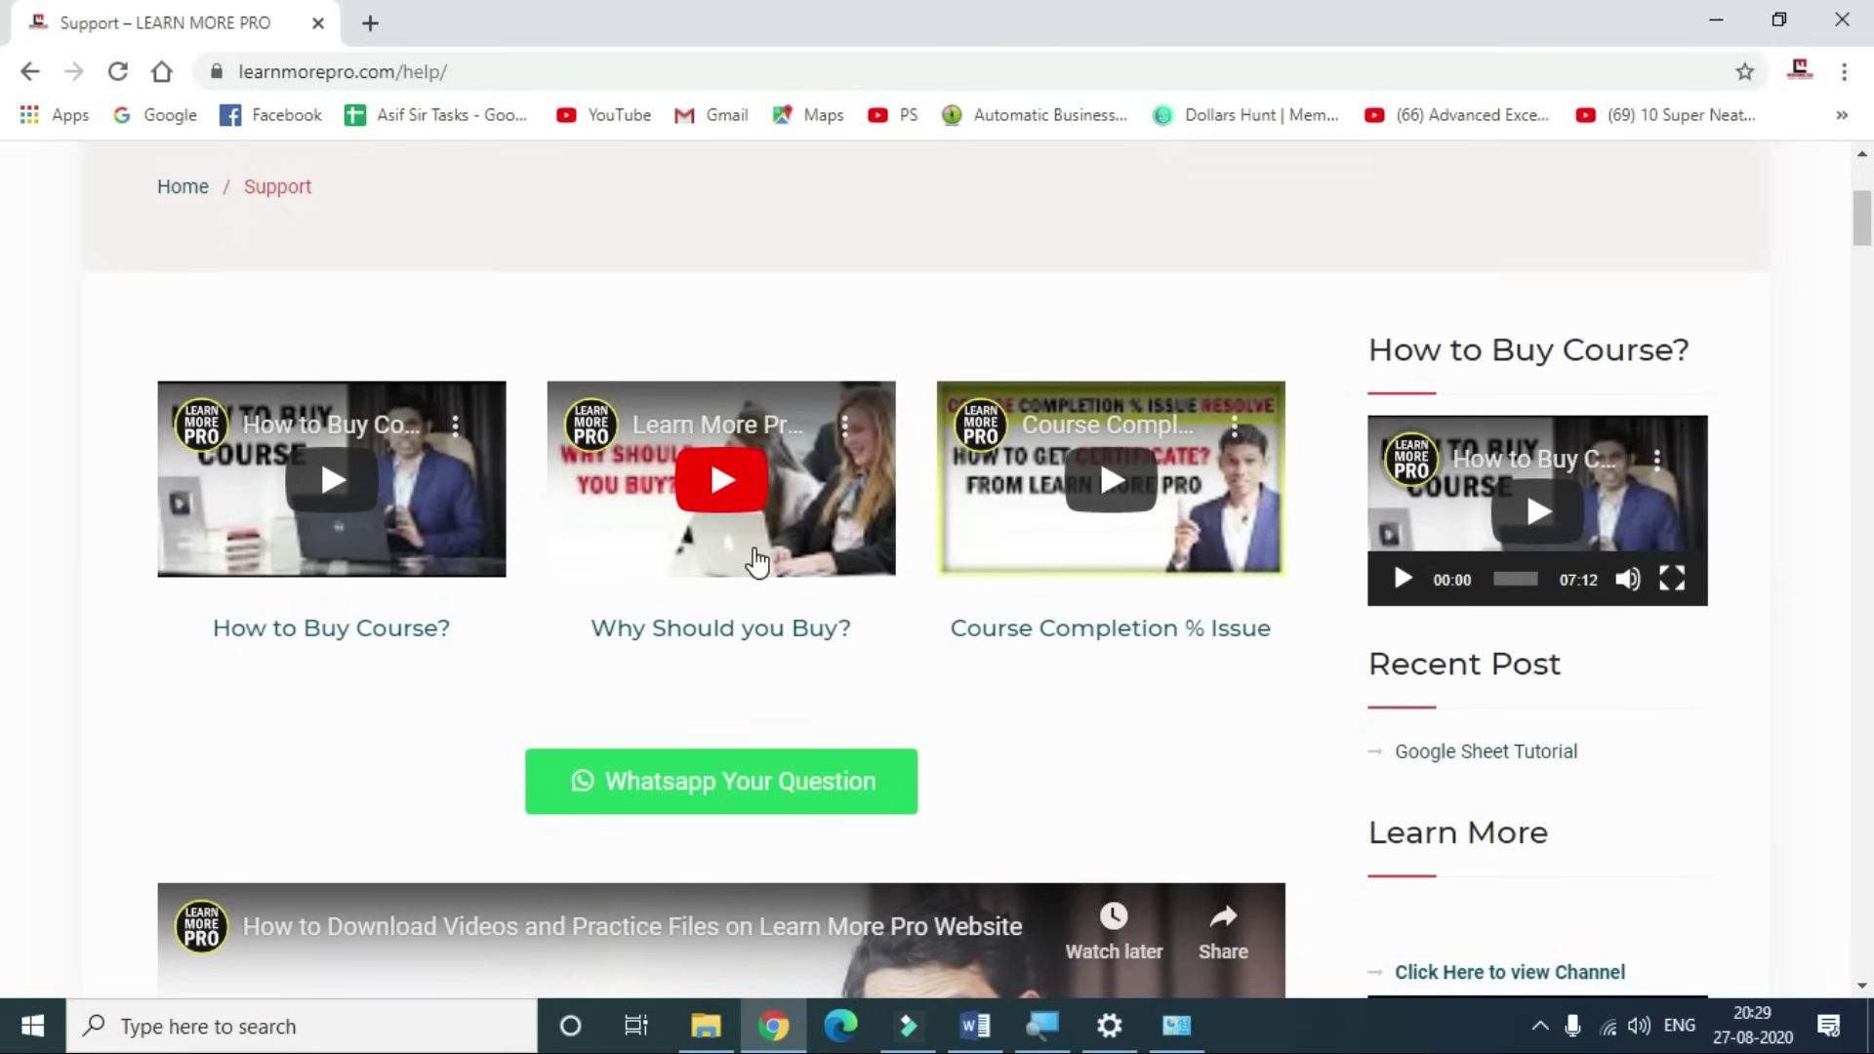
pyautogui.scroll(-4, 756, 561)
pyautogui.scroll(-3, 878, 664)
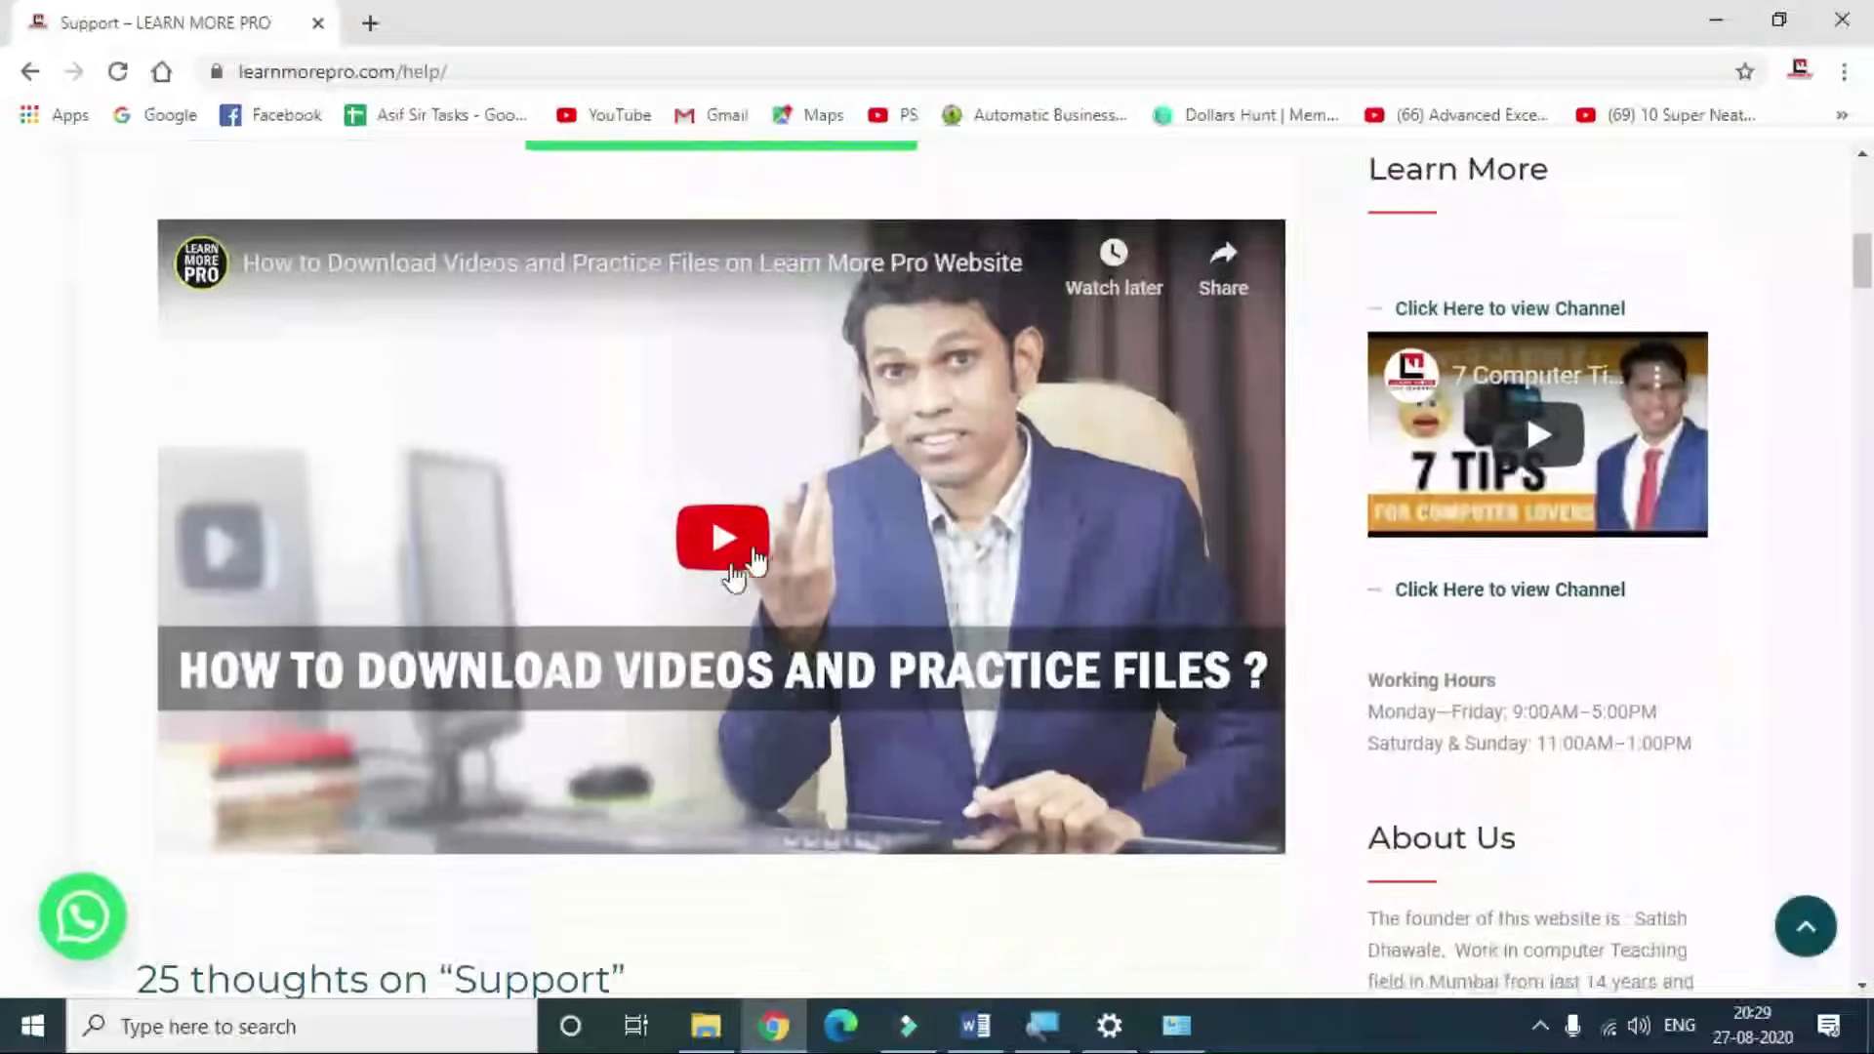
pyautogui.scroll(5, 1021, 669)
pyautogui.scroll(3, 1020, 669)
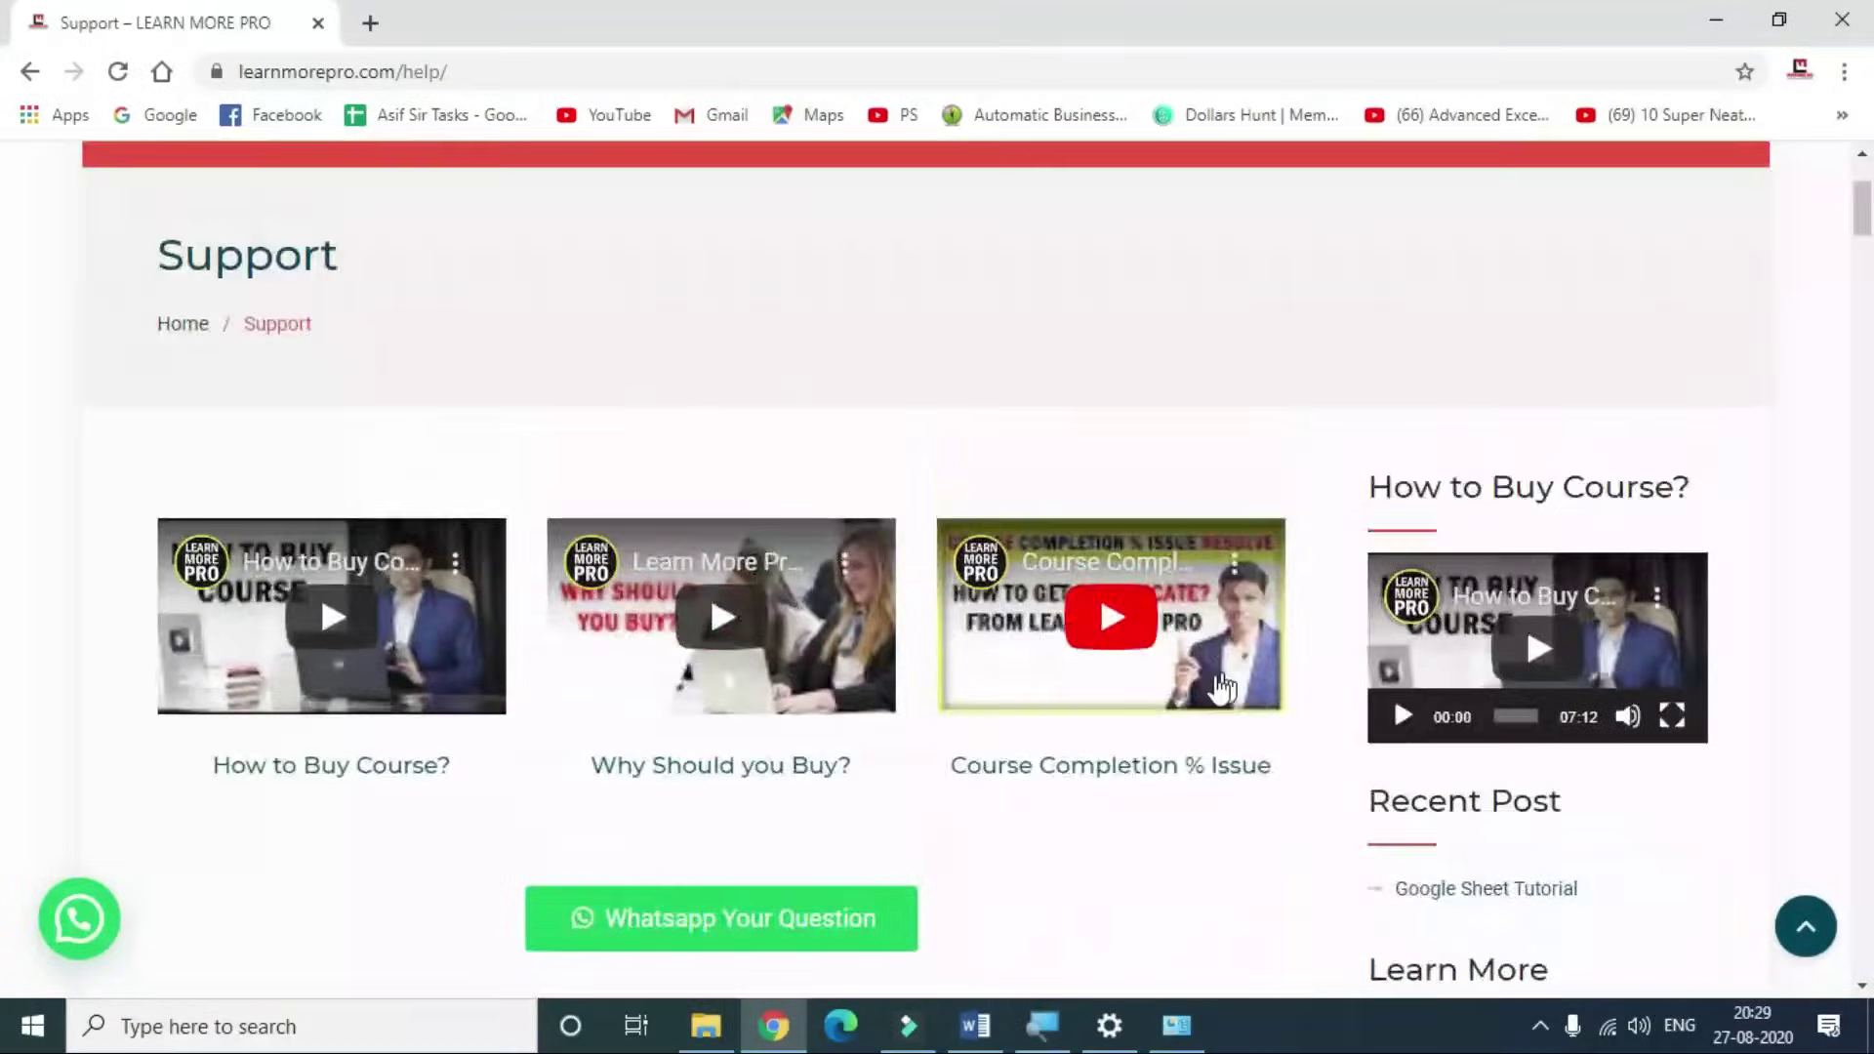
pyautogui.scroll(-4, 937, 625)
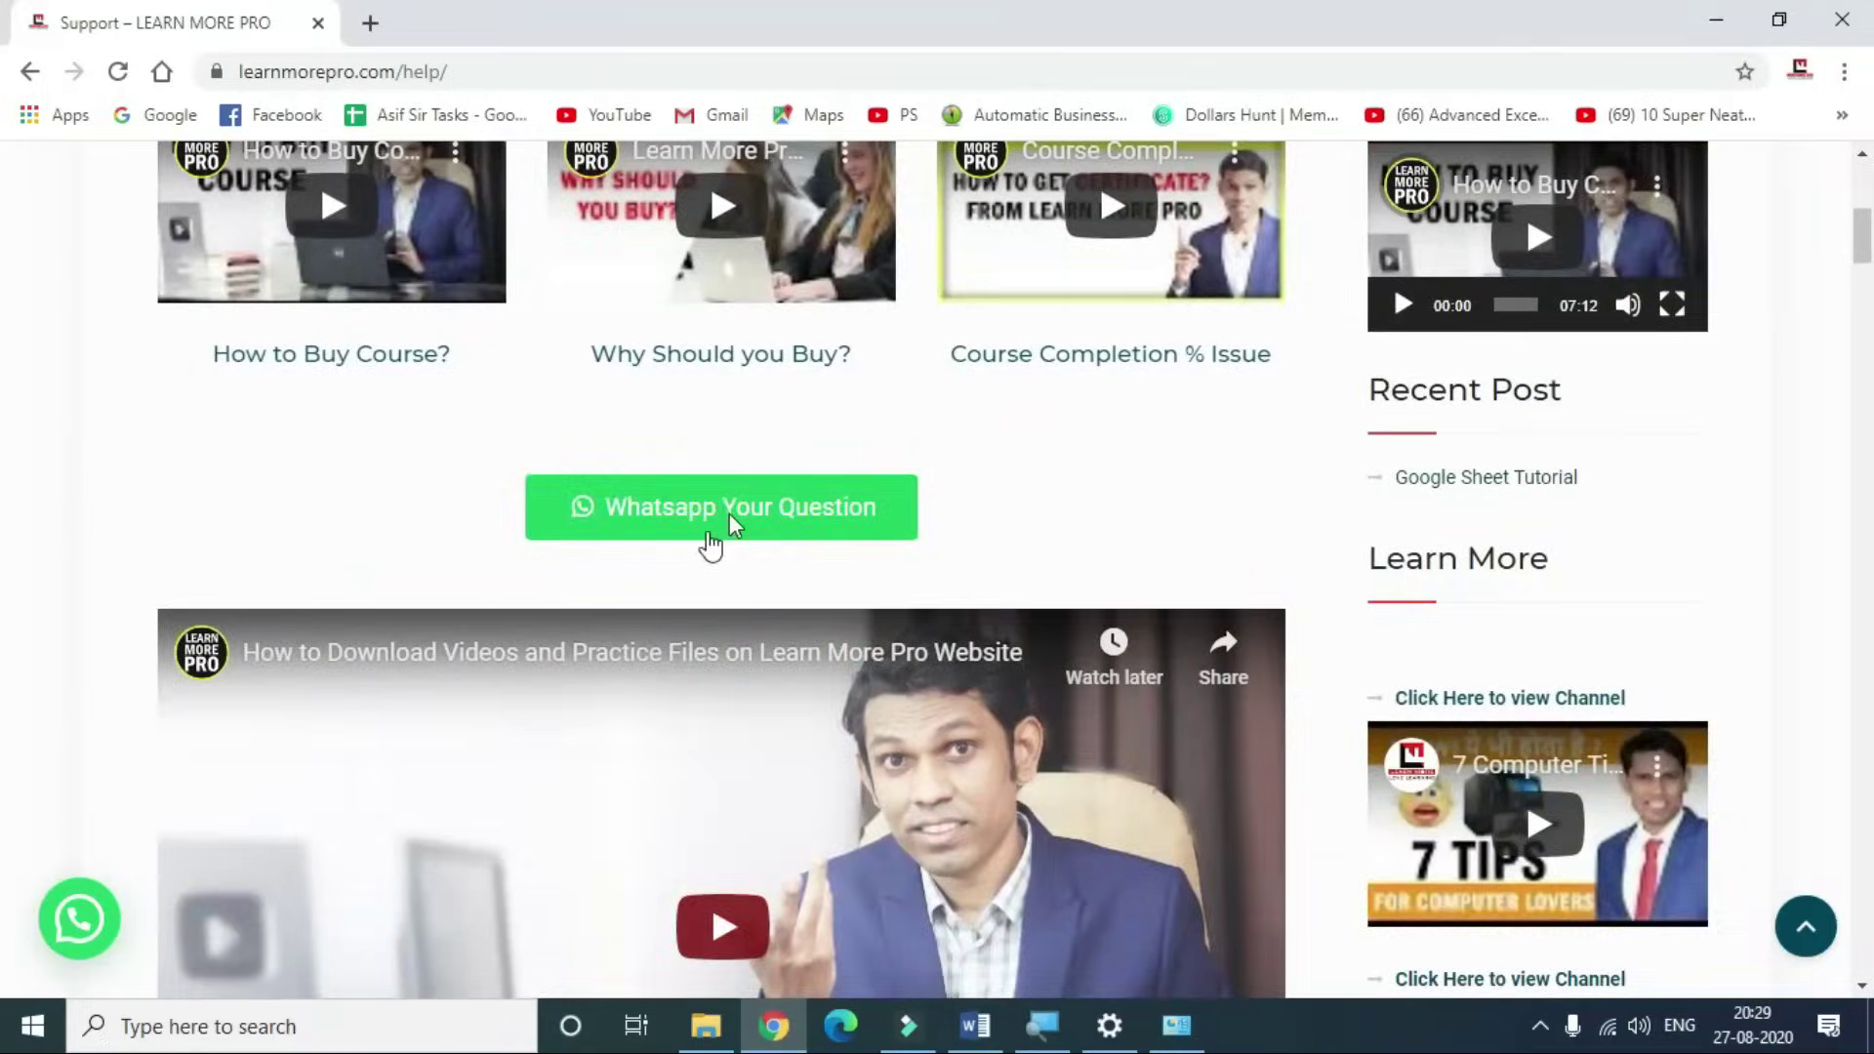
pyautogui.scroll(3, 801, 585)
pyautogui.scroll(1, 897, 632)
pyautogui.scroll(-4, 976, 632)
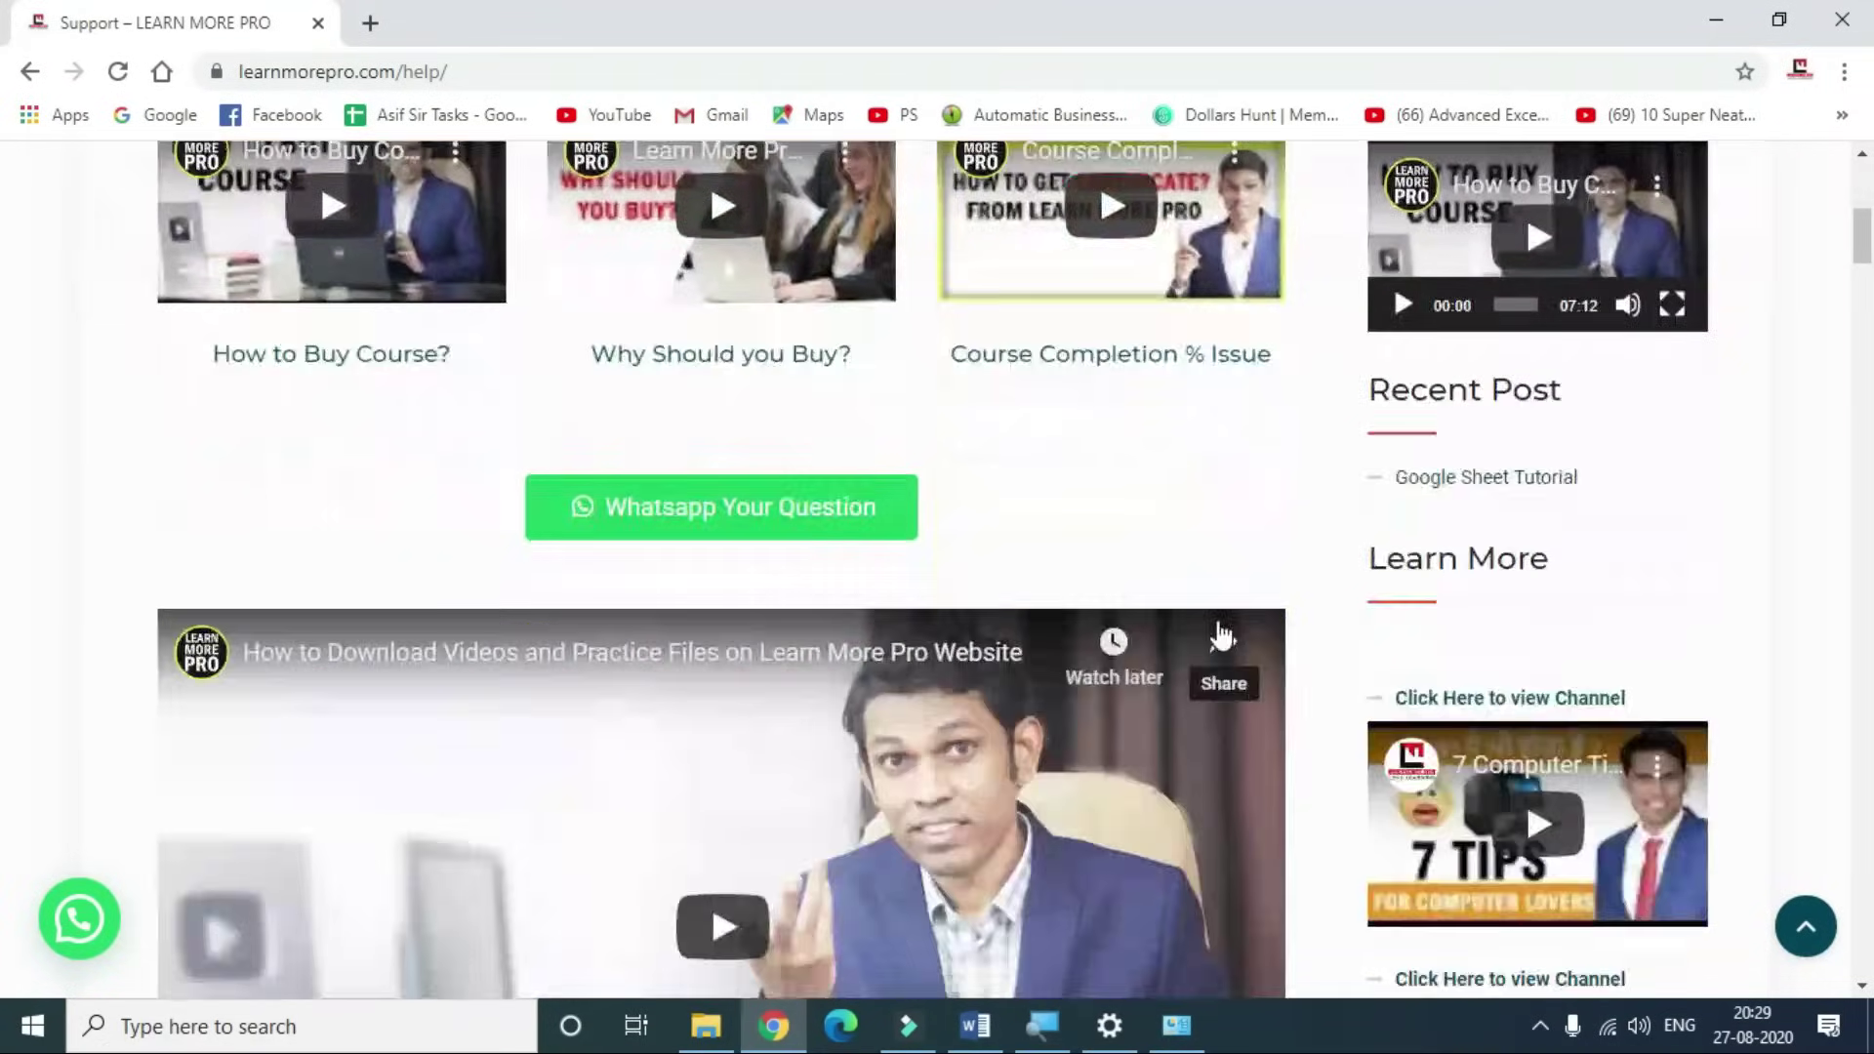
pyautogui.scroll(-4, 1208, 633)
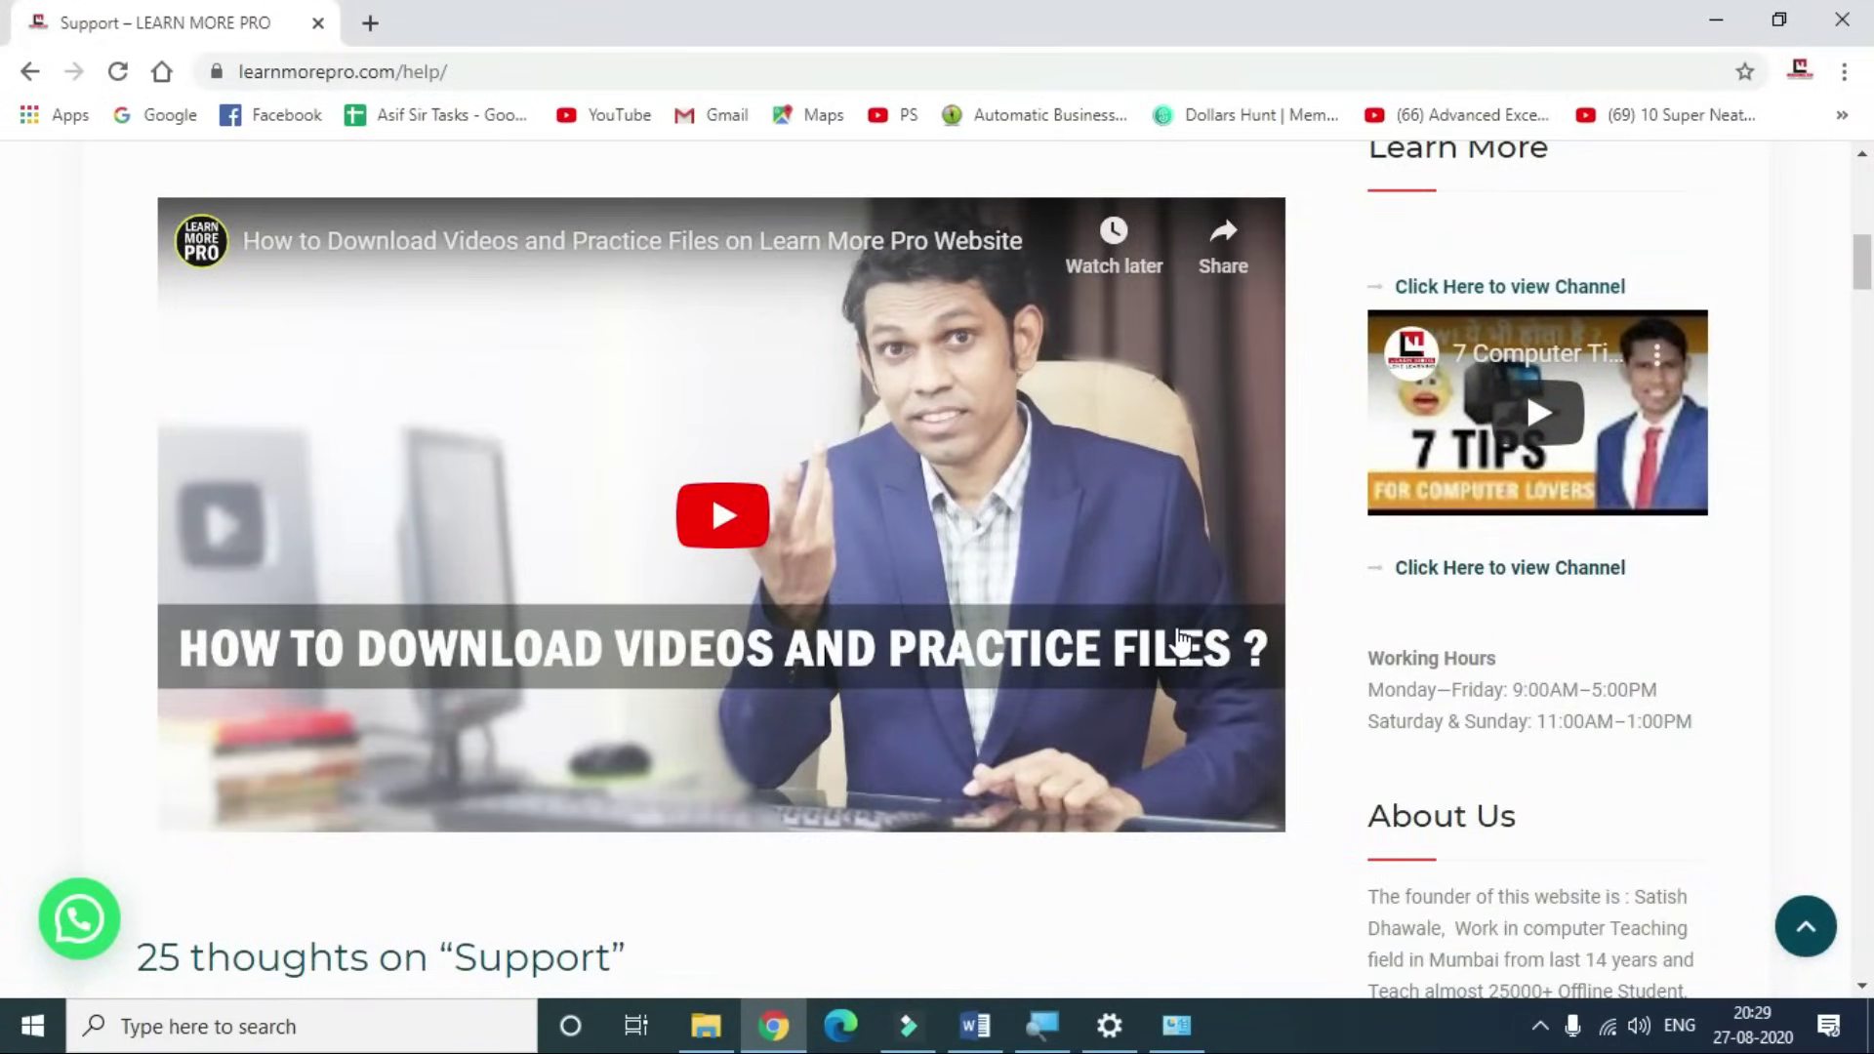
pyautogui.scroll(5, 1179, 642)
pyautogui.scroll(5, 1175, 640)
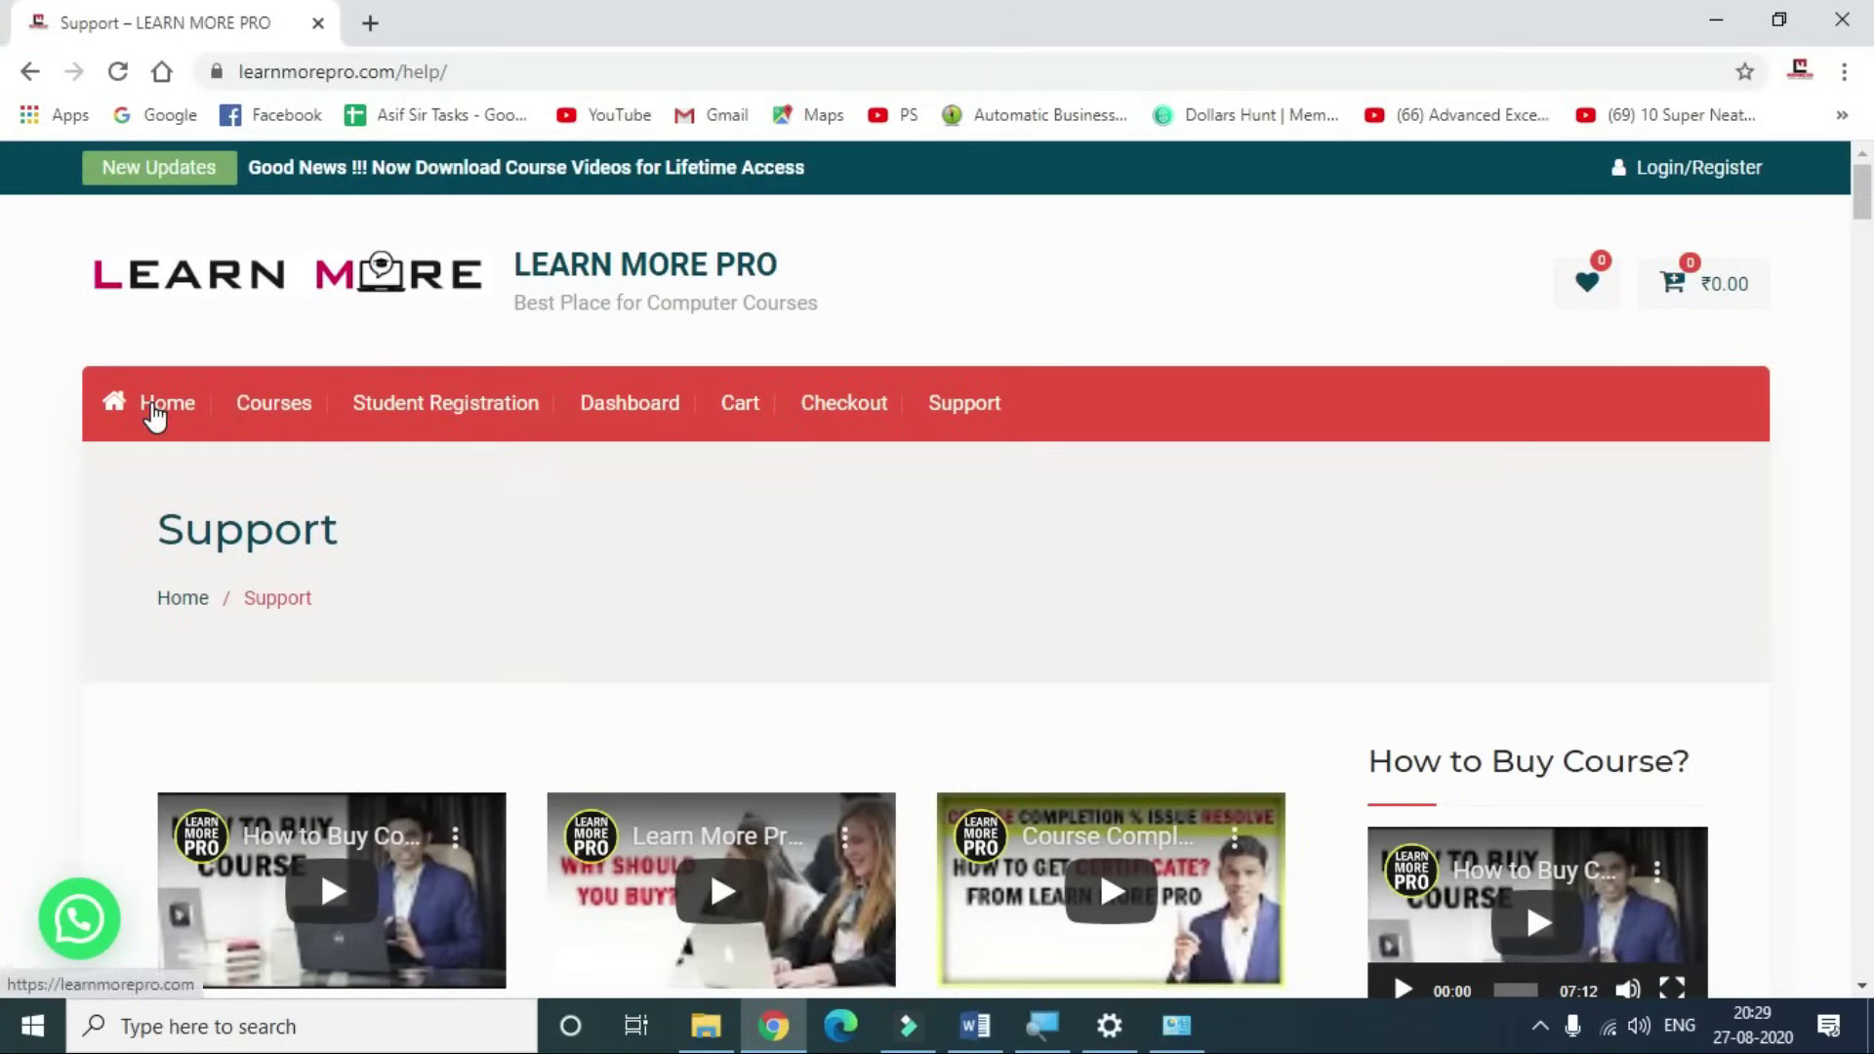
# - Go to the Home page and browse the '90% To 95% Discount on Courses' offers, free to Rs.399
pyautogui.click(167, 410)
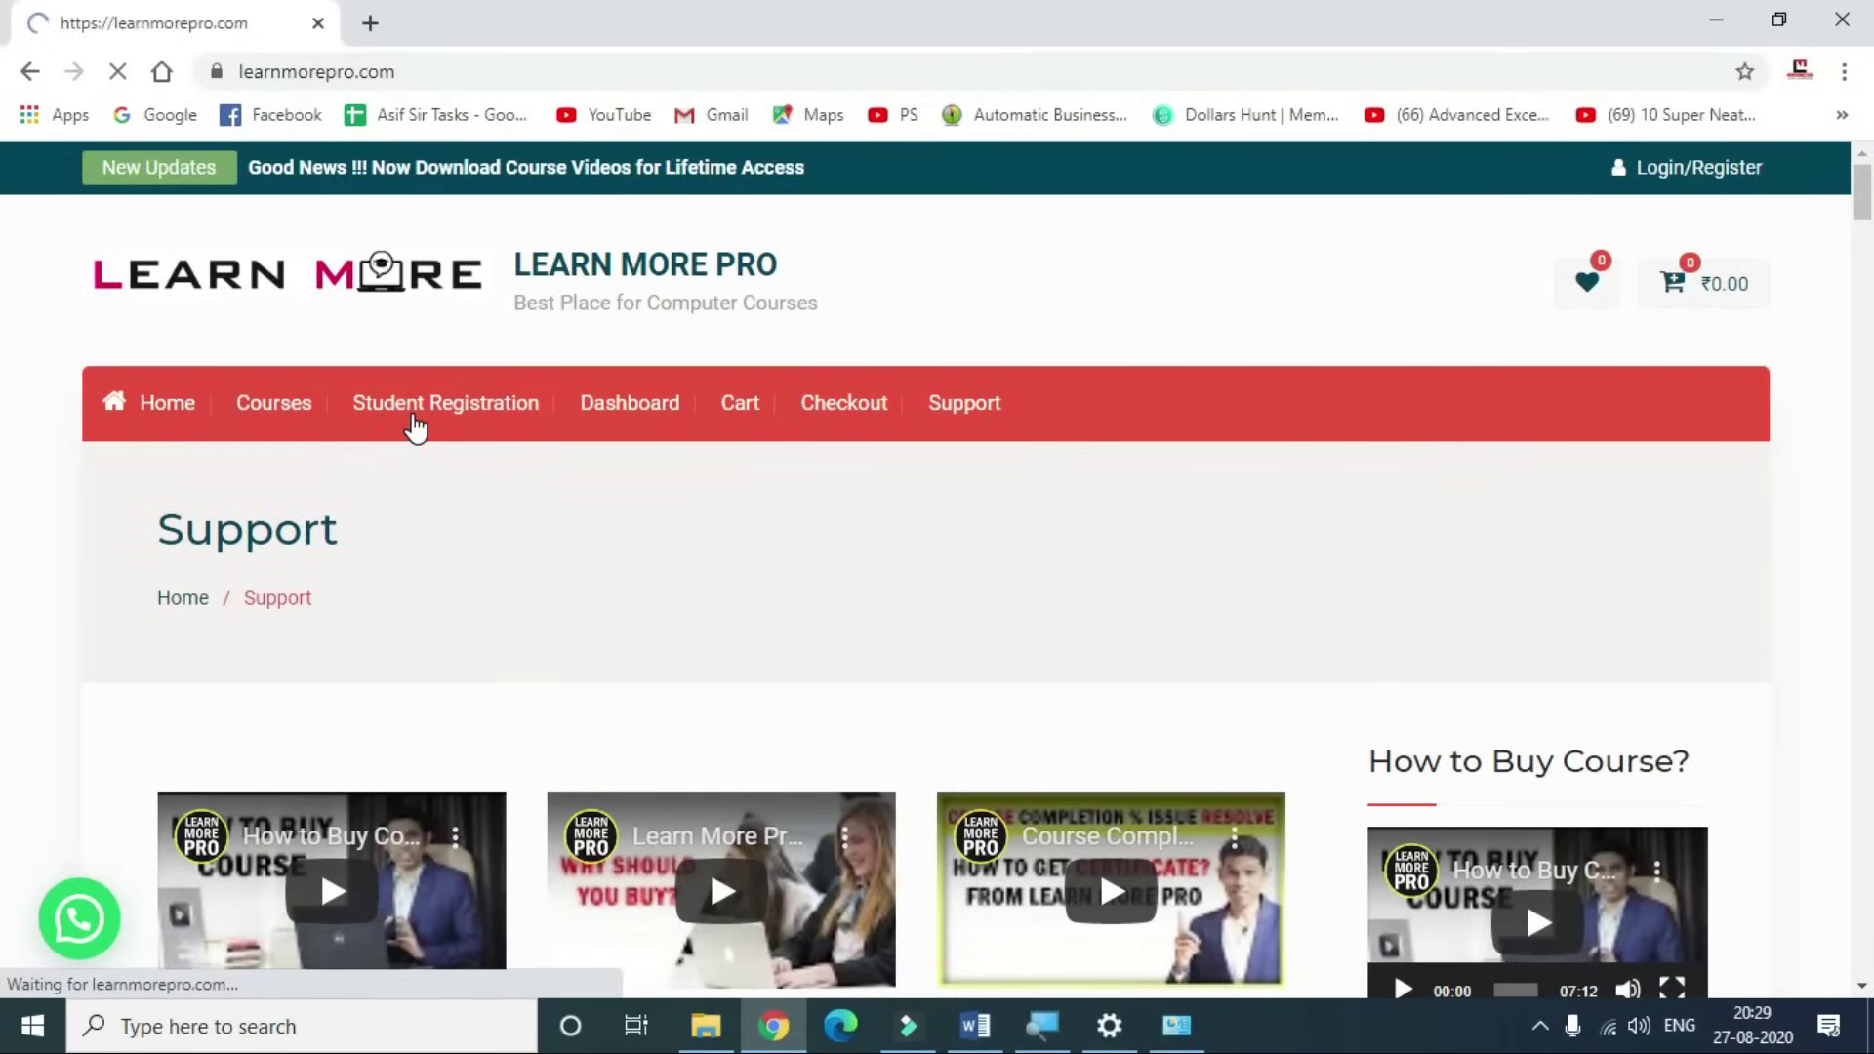
pyautogui.scroll(-2, 439, 448)
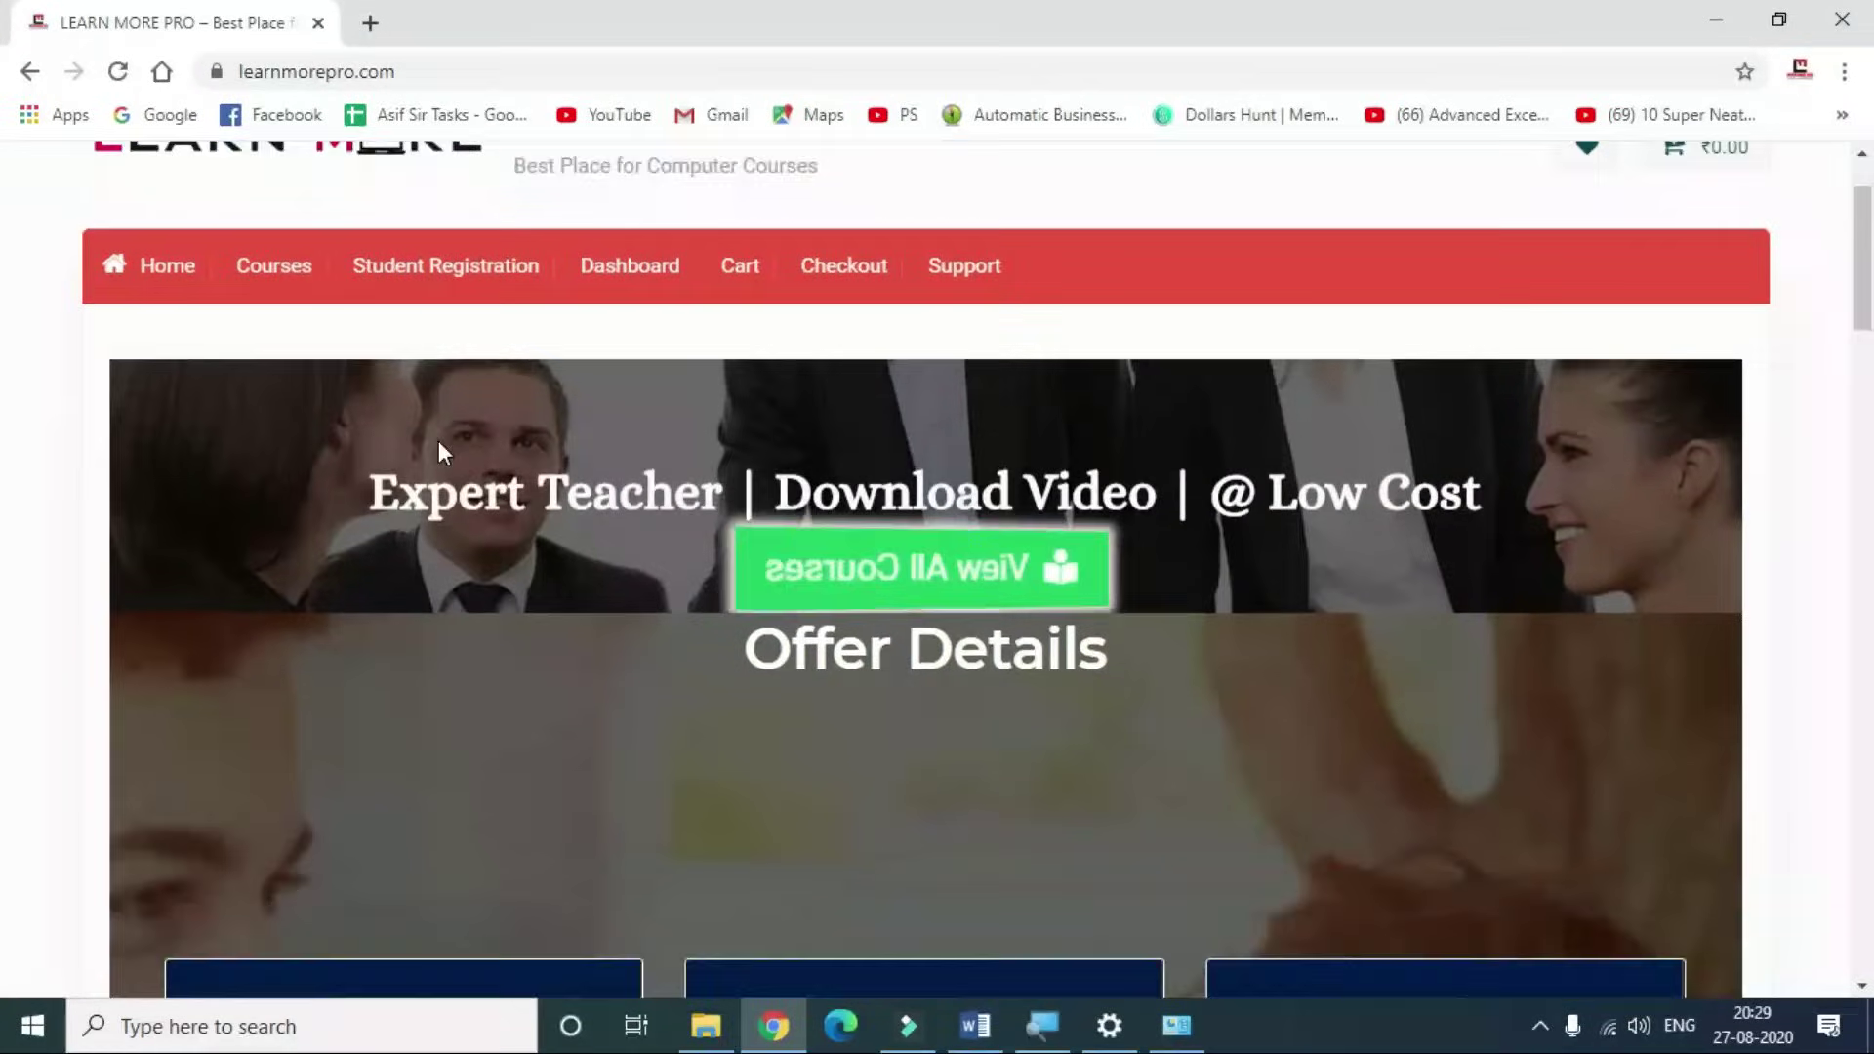
pyautogui.scroll(-2, 439, 448)
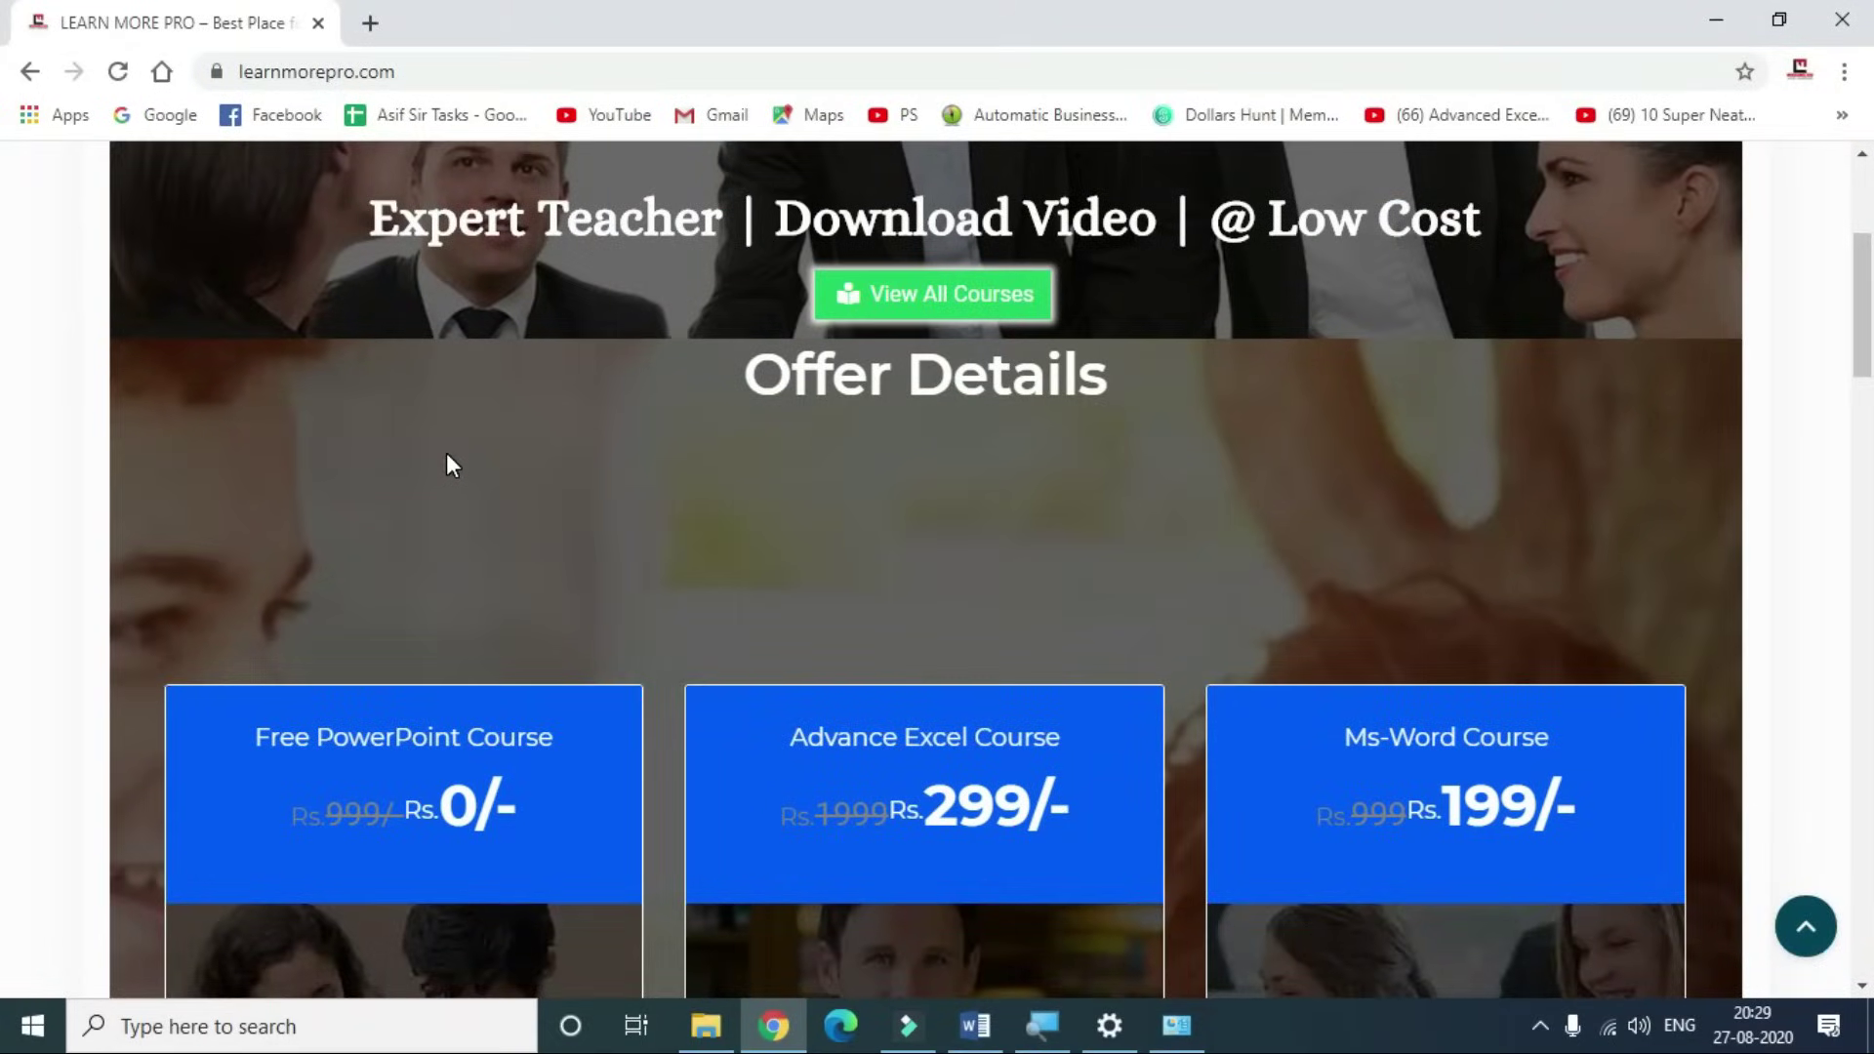
pyautogui.scroll(3, 447, 453)
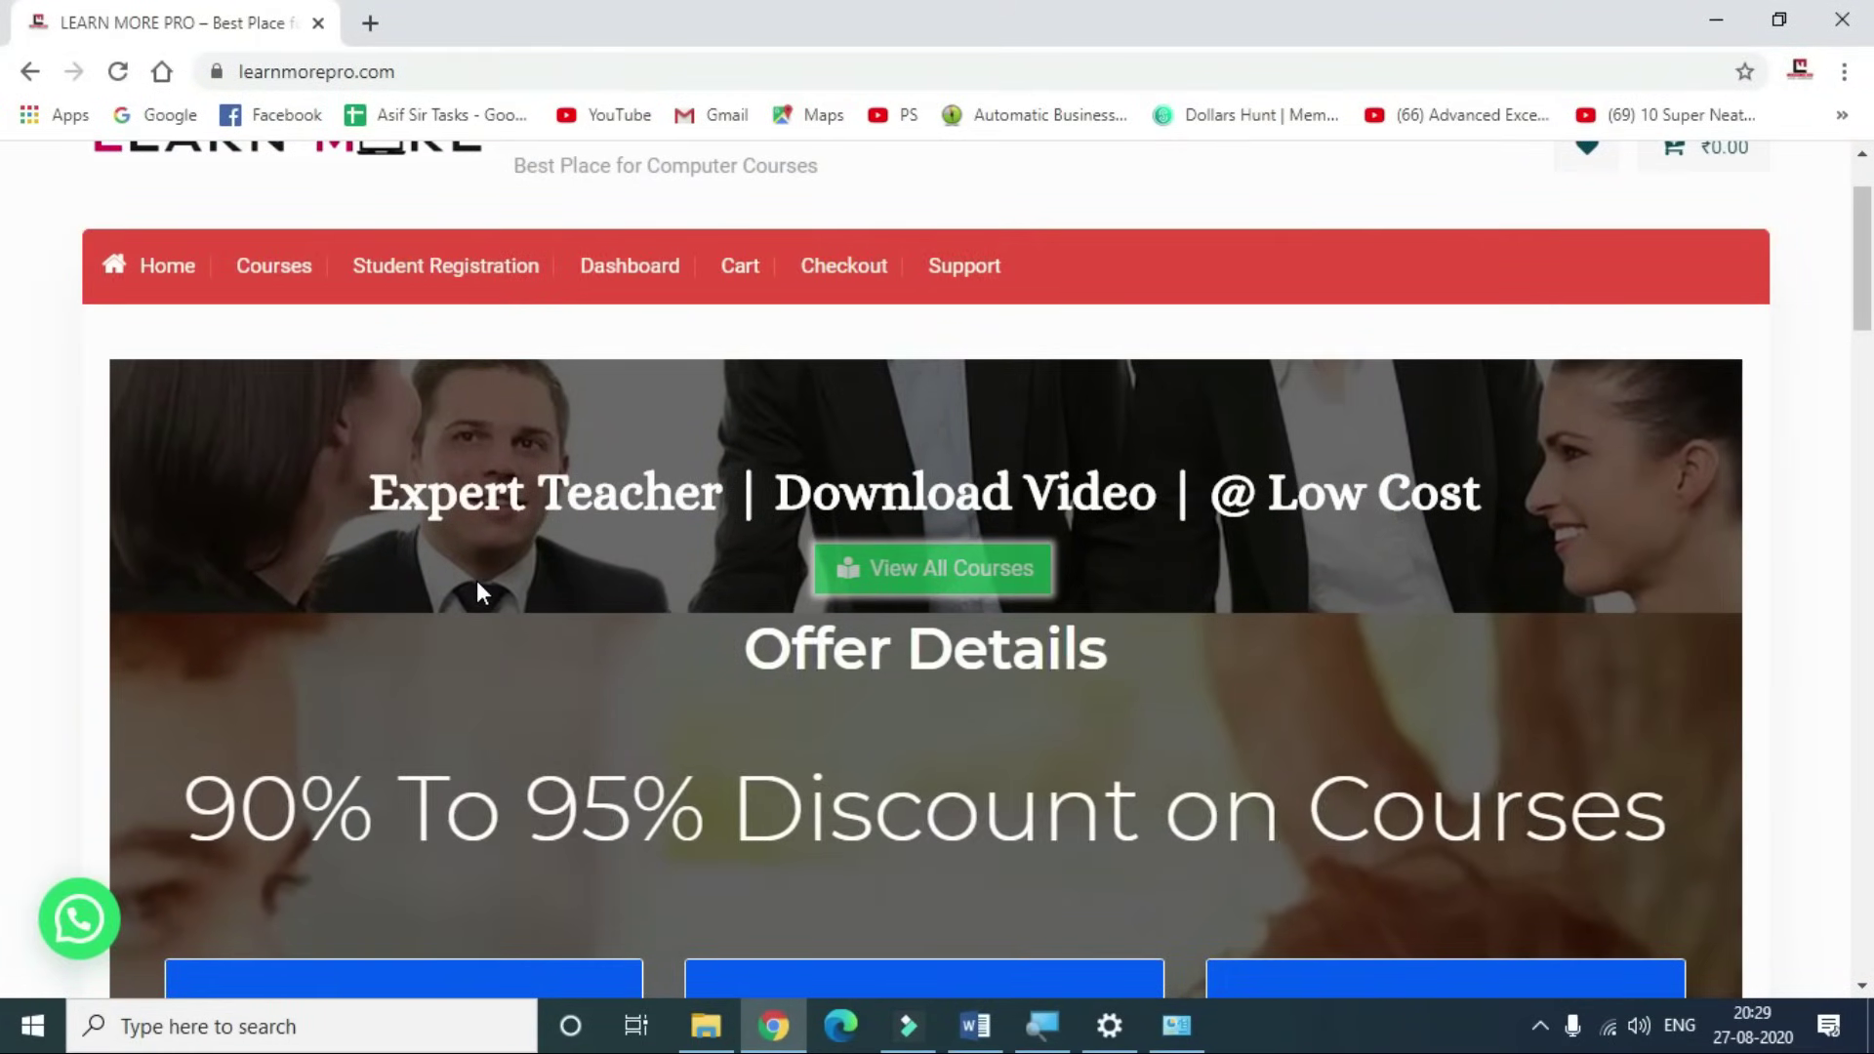
pyautogui.scroll(-3, 478, 585)
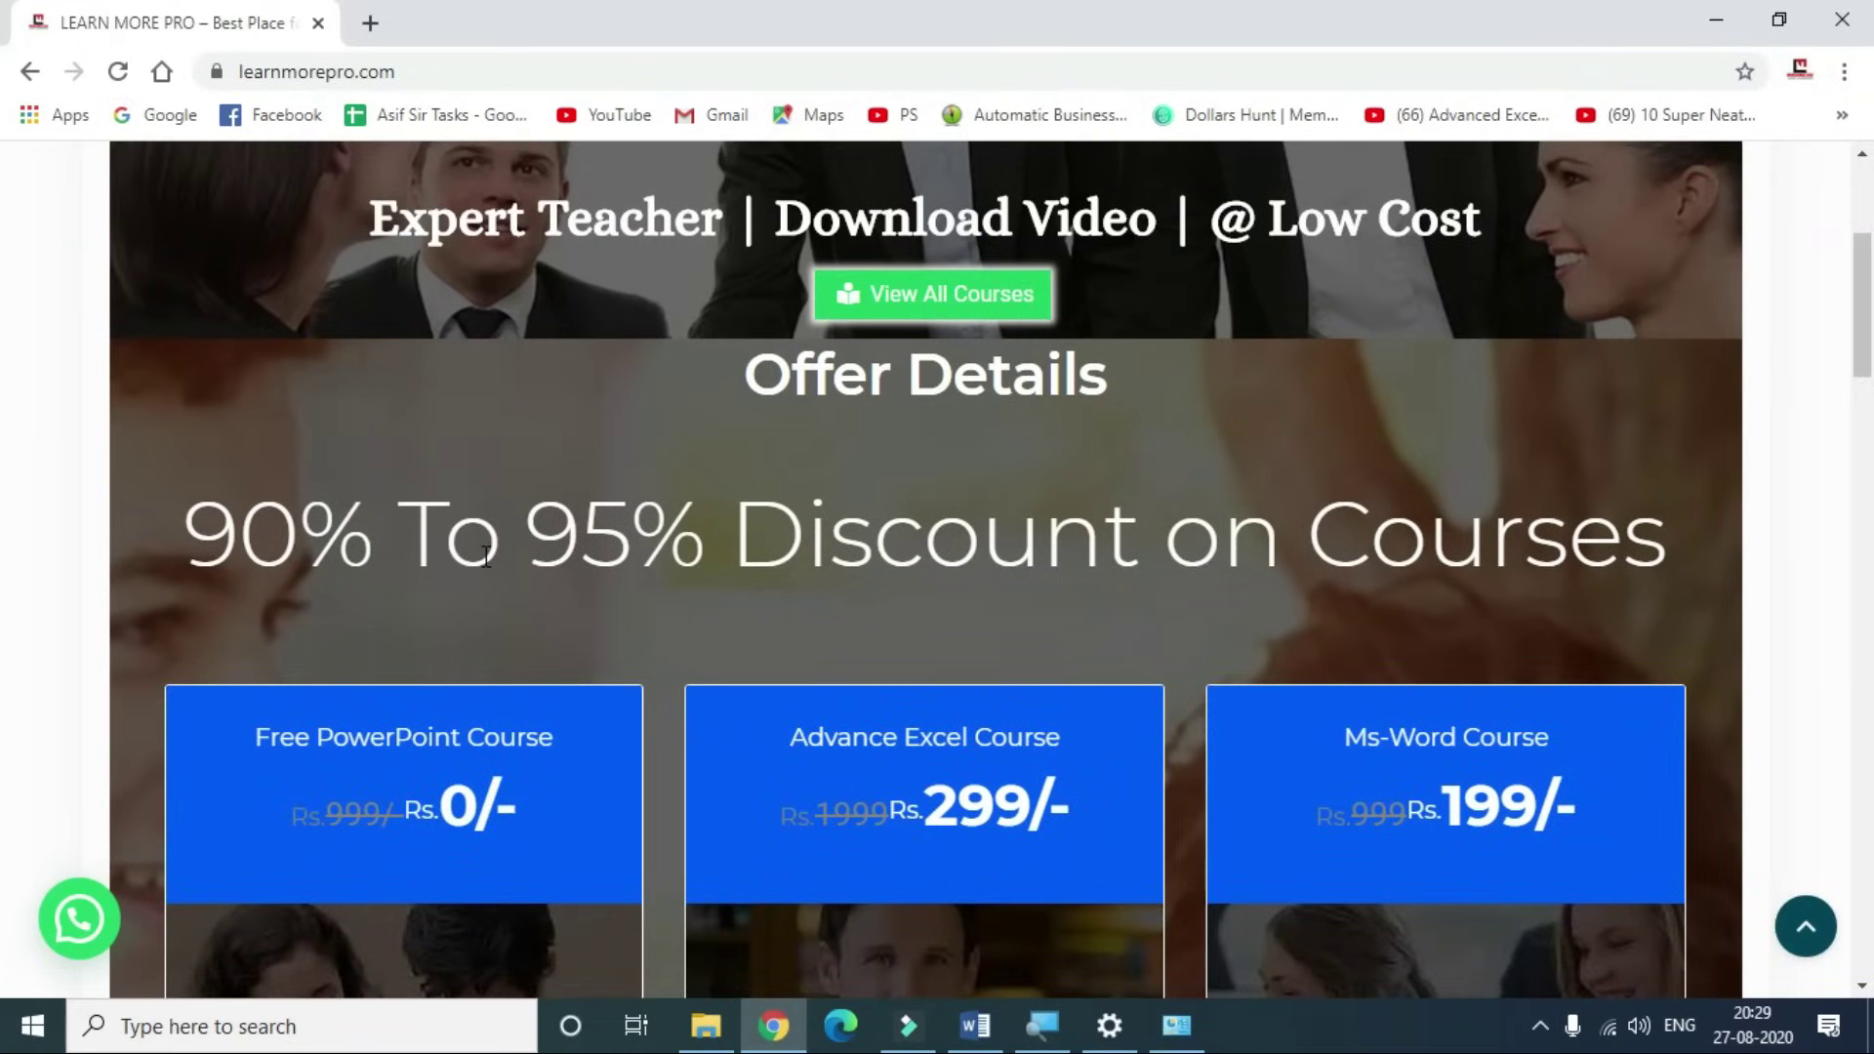
pyautogui.scroll(-1, 486, 557)
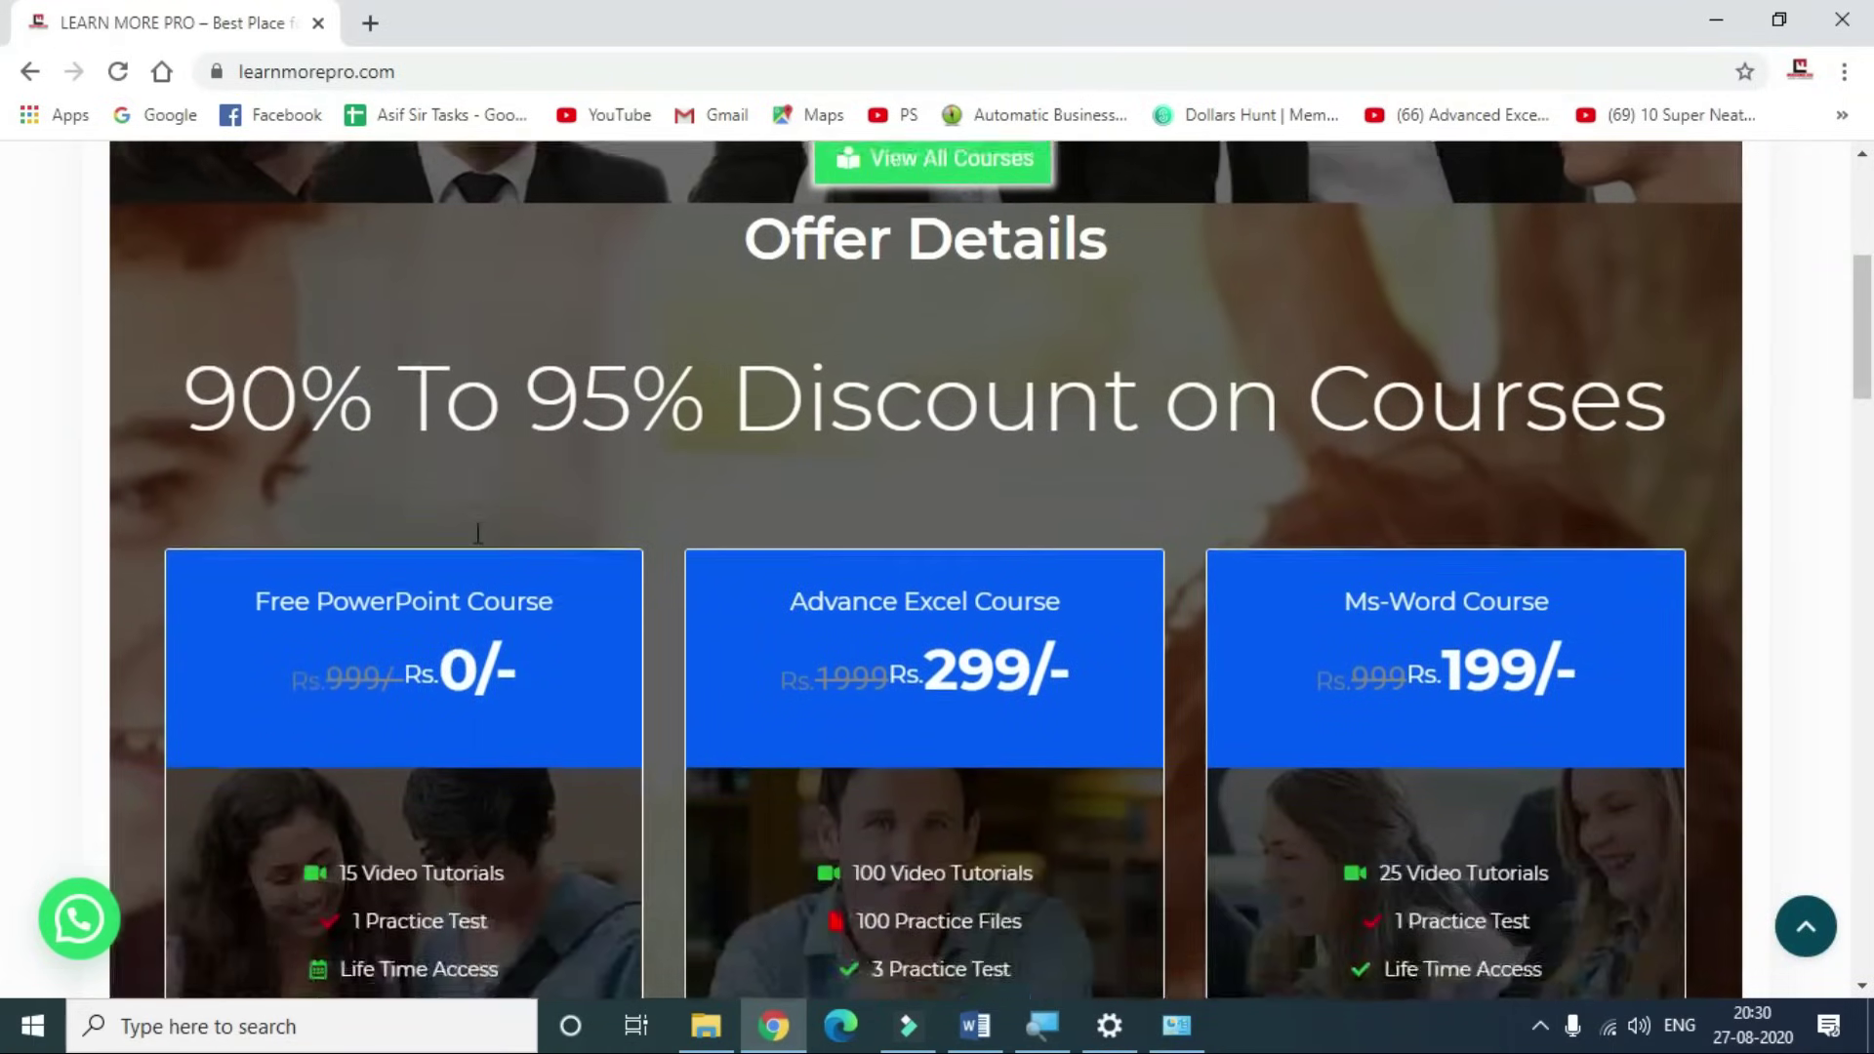
pyautogui.scroll(-2, 486, 557)
pyautogui.scroll(-1, 478, 544)
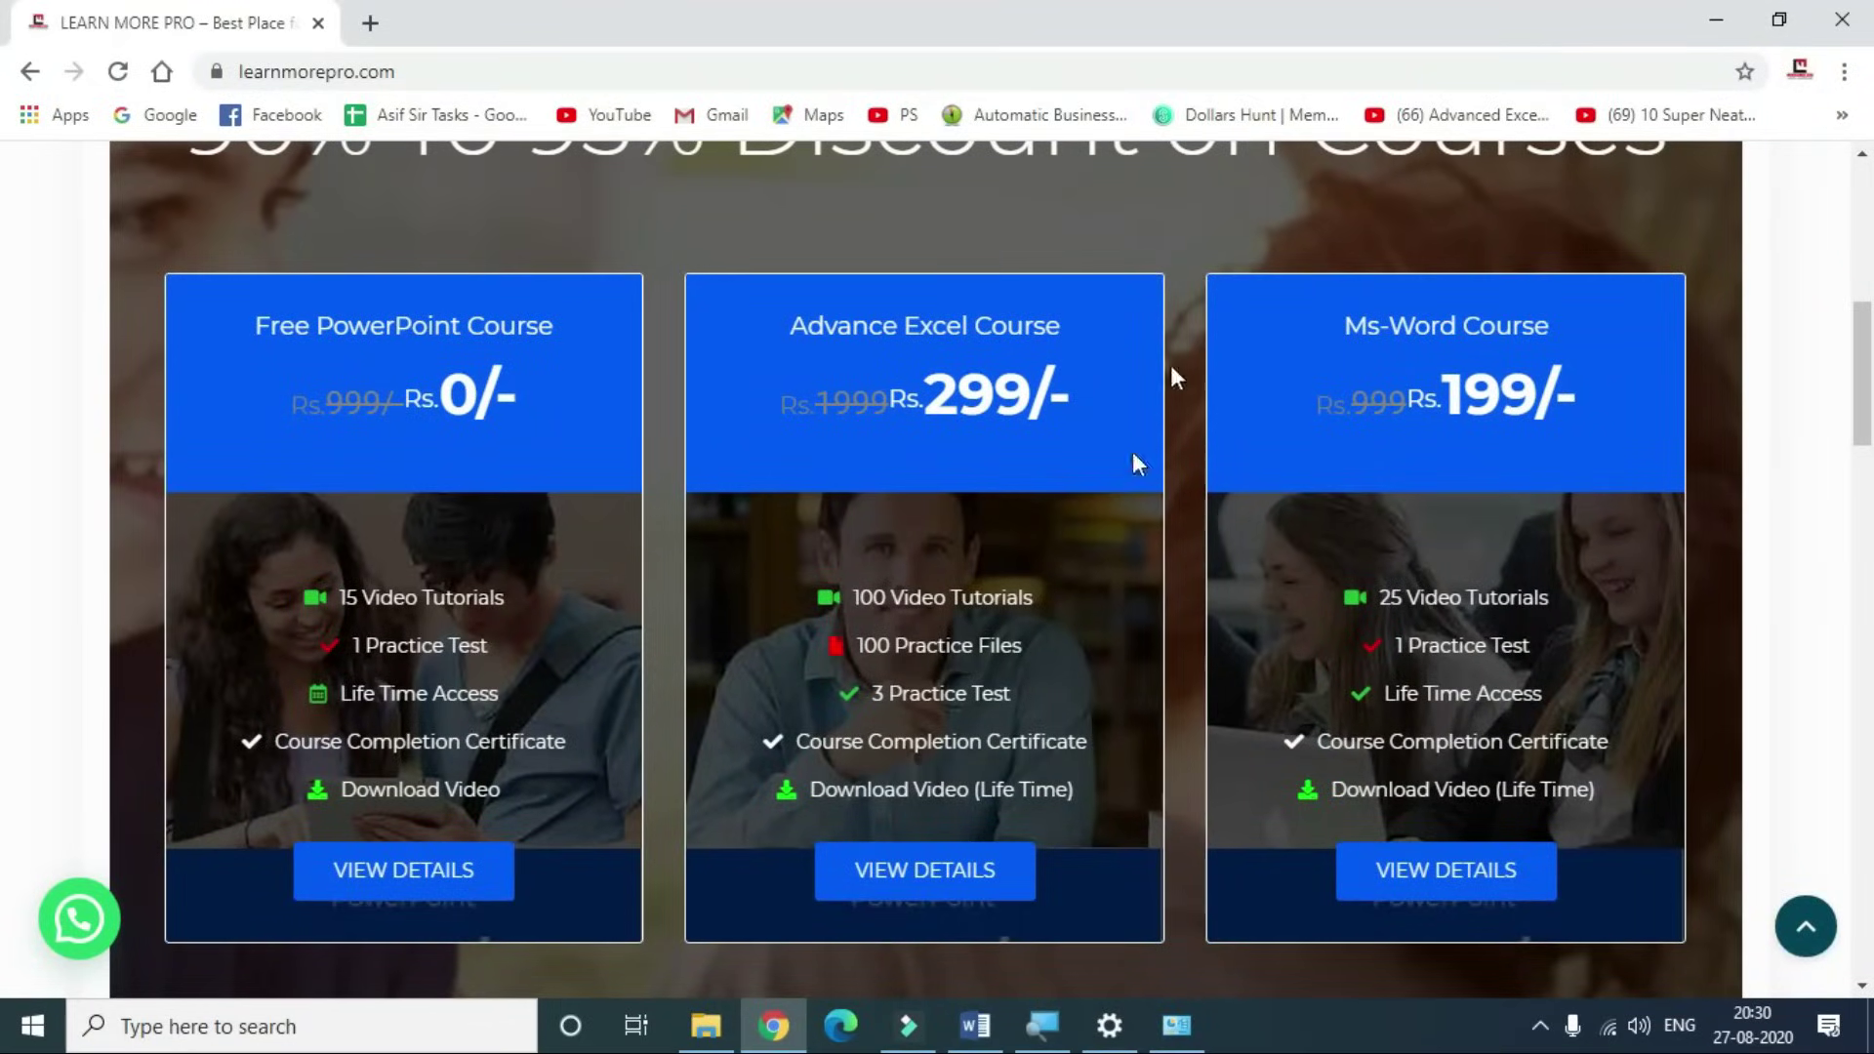
pyautogui.scroll(3, 759, 232)
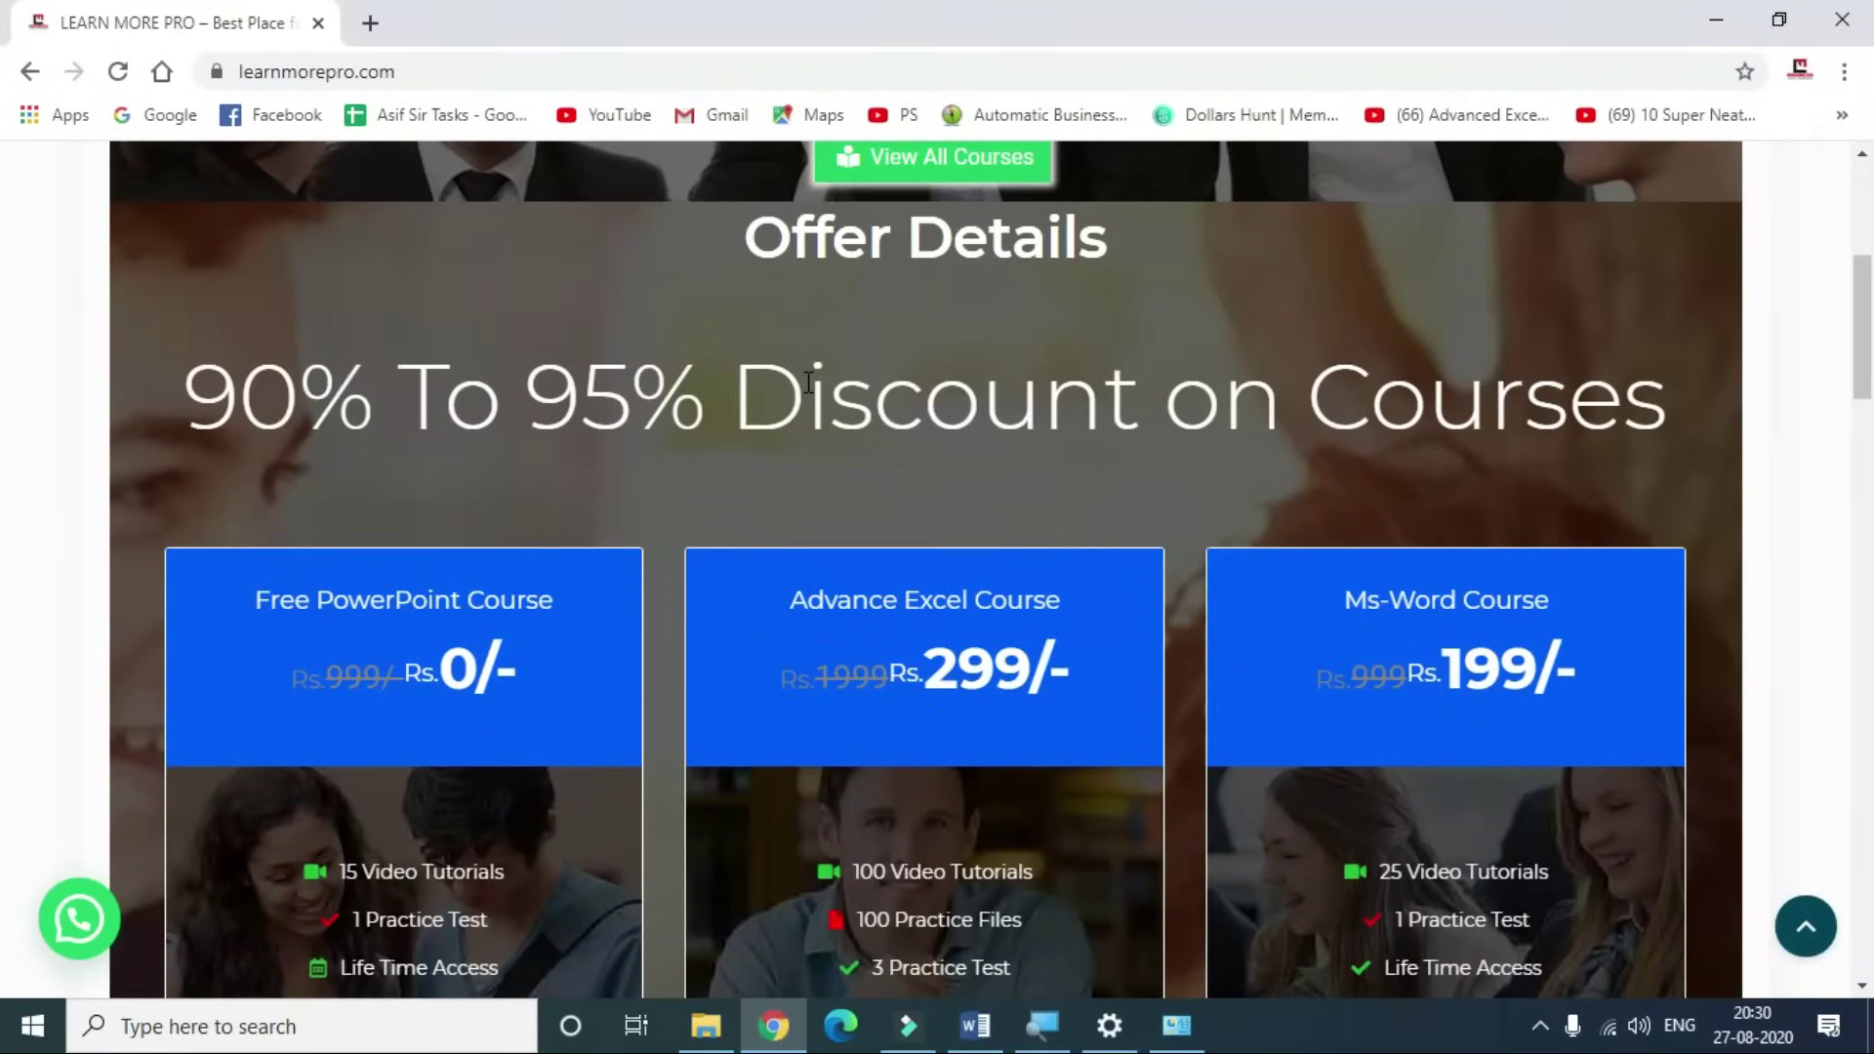
pyautogui.scroll(-2, 808, 381)
pyautogui.scroll(-5, 828, 406)
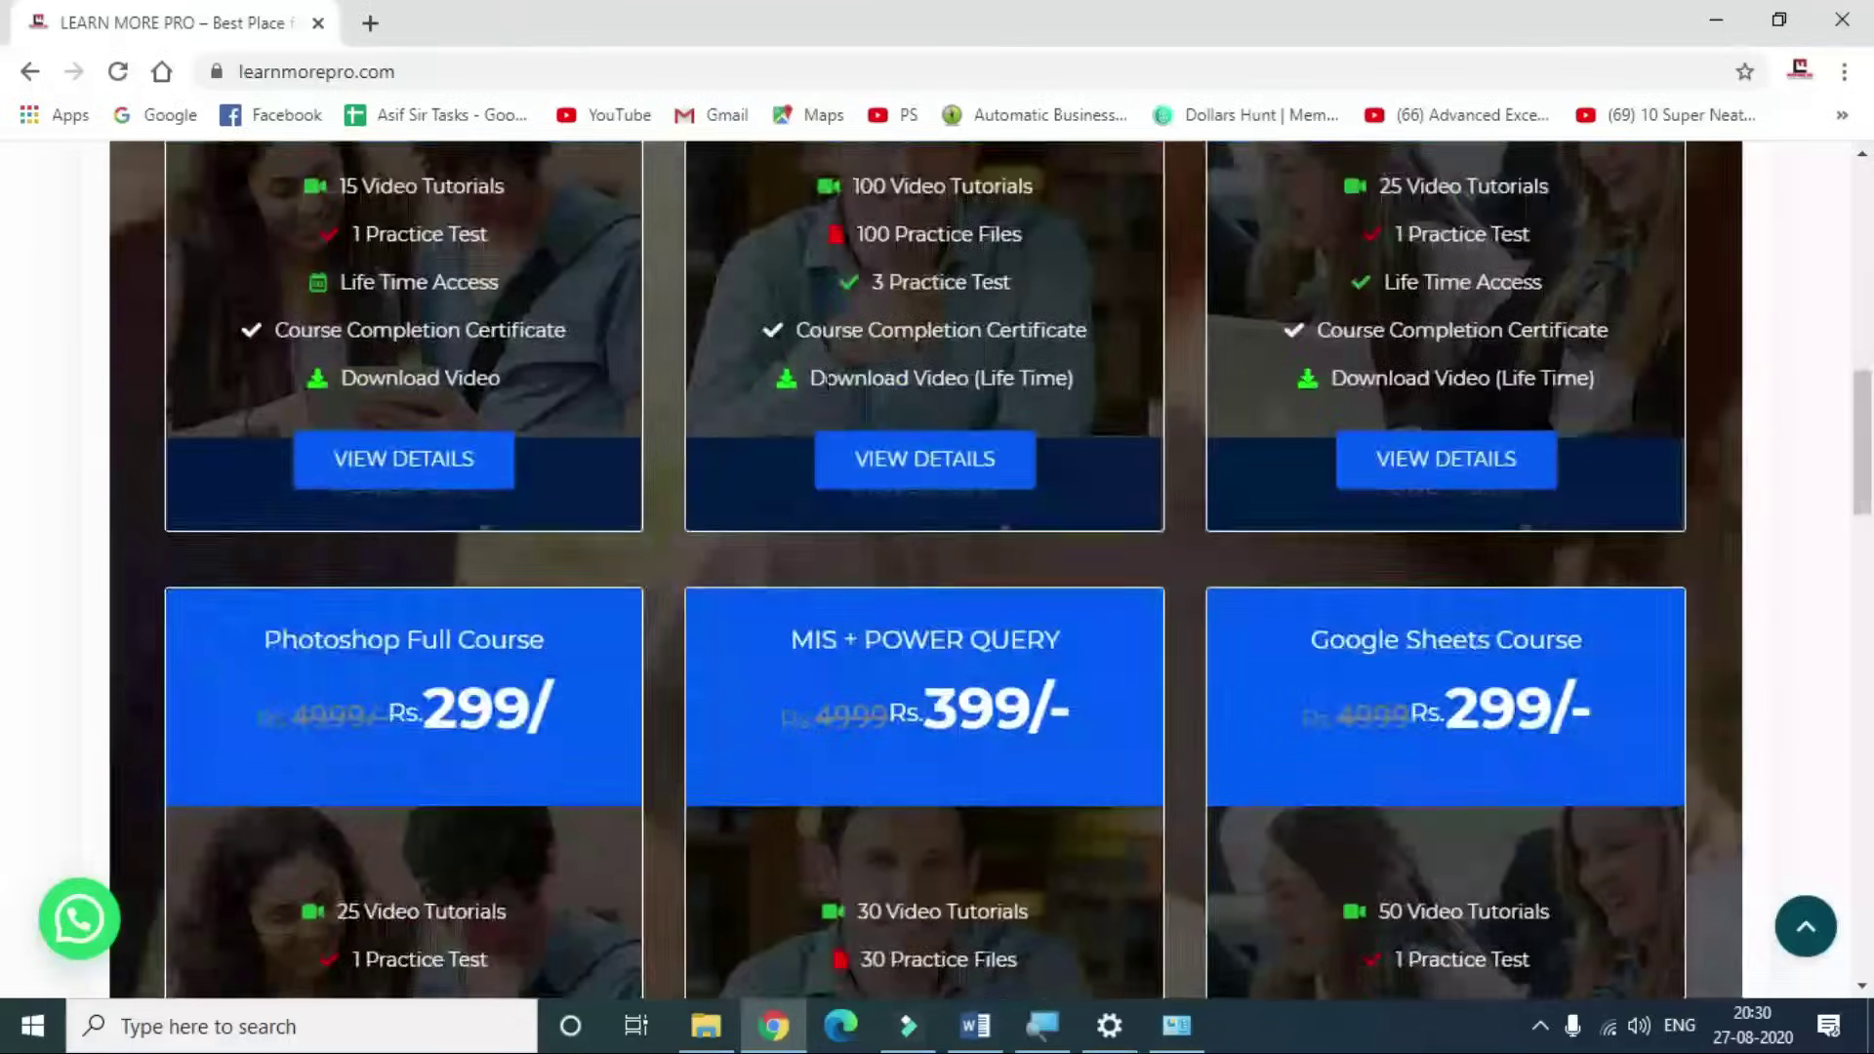
pyautogui.scroll(-8, 824, 396)
pyautogui.scroll(-3, 822, 386)
pyautogui.scroll(-4, 816, 417)
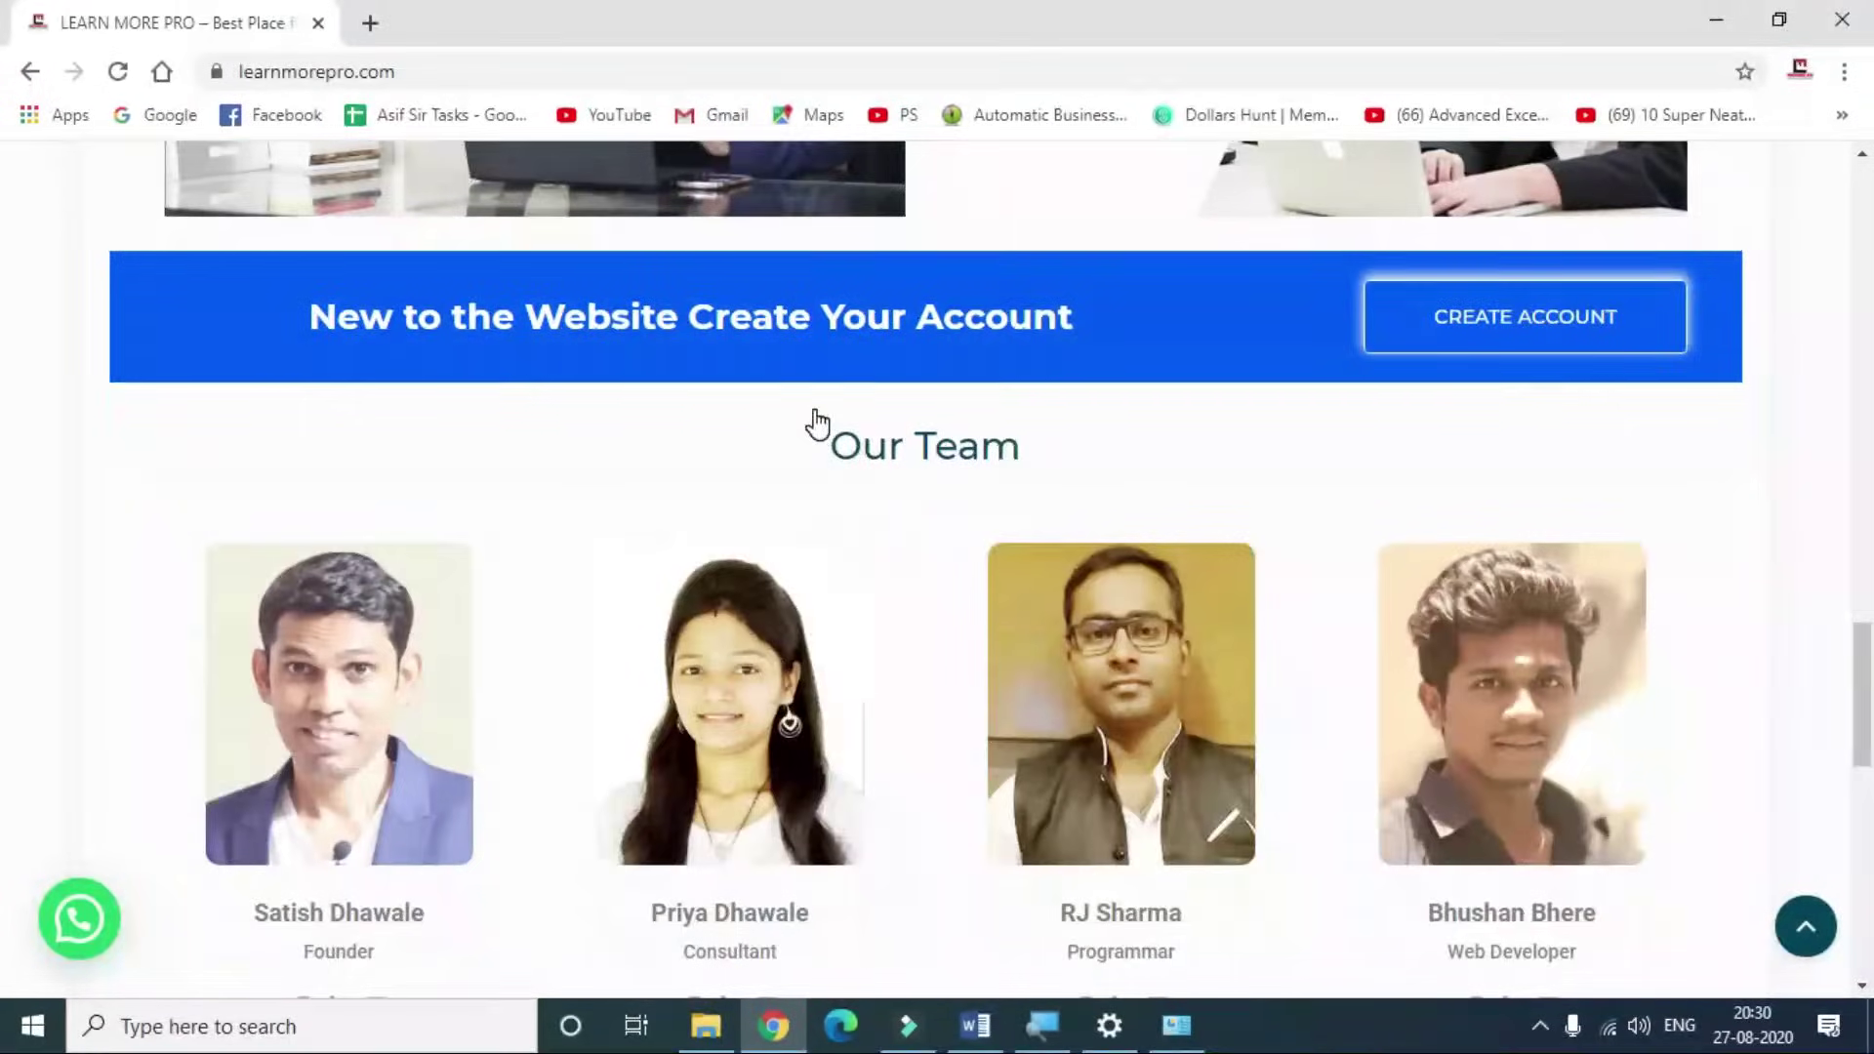
pyautogui.scroll(4, 810, 417)
pyautogui.scroll(7, 804, 413)
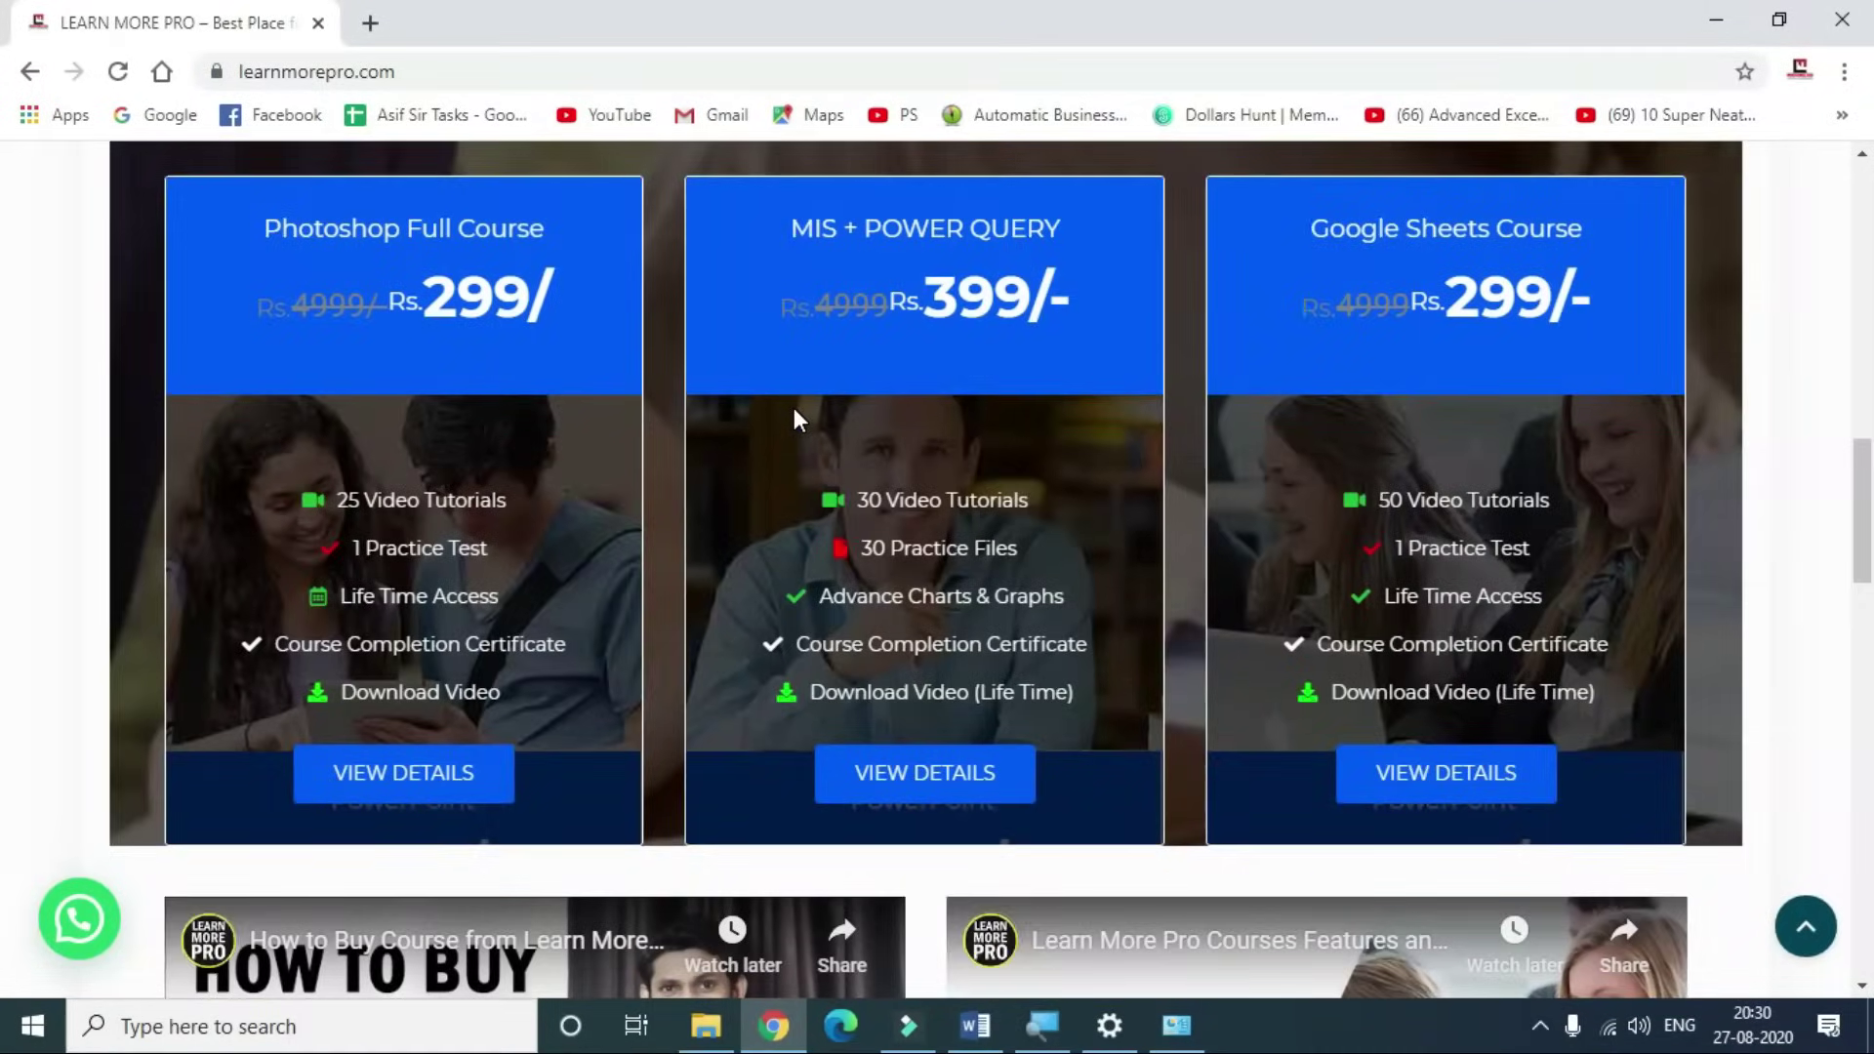
pyautogui.scroll(2, 794, 410)
pyautogui.scroll(7, 793, 410)
pyautogui.scroll(3, 792, 407)
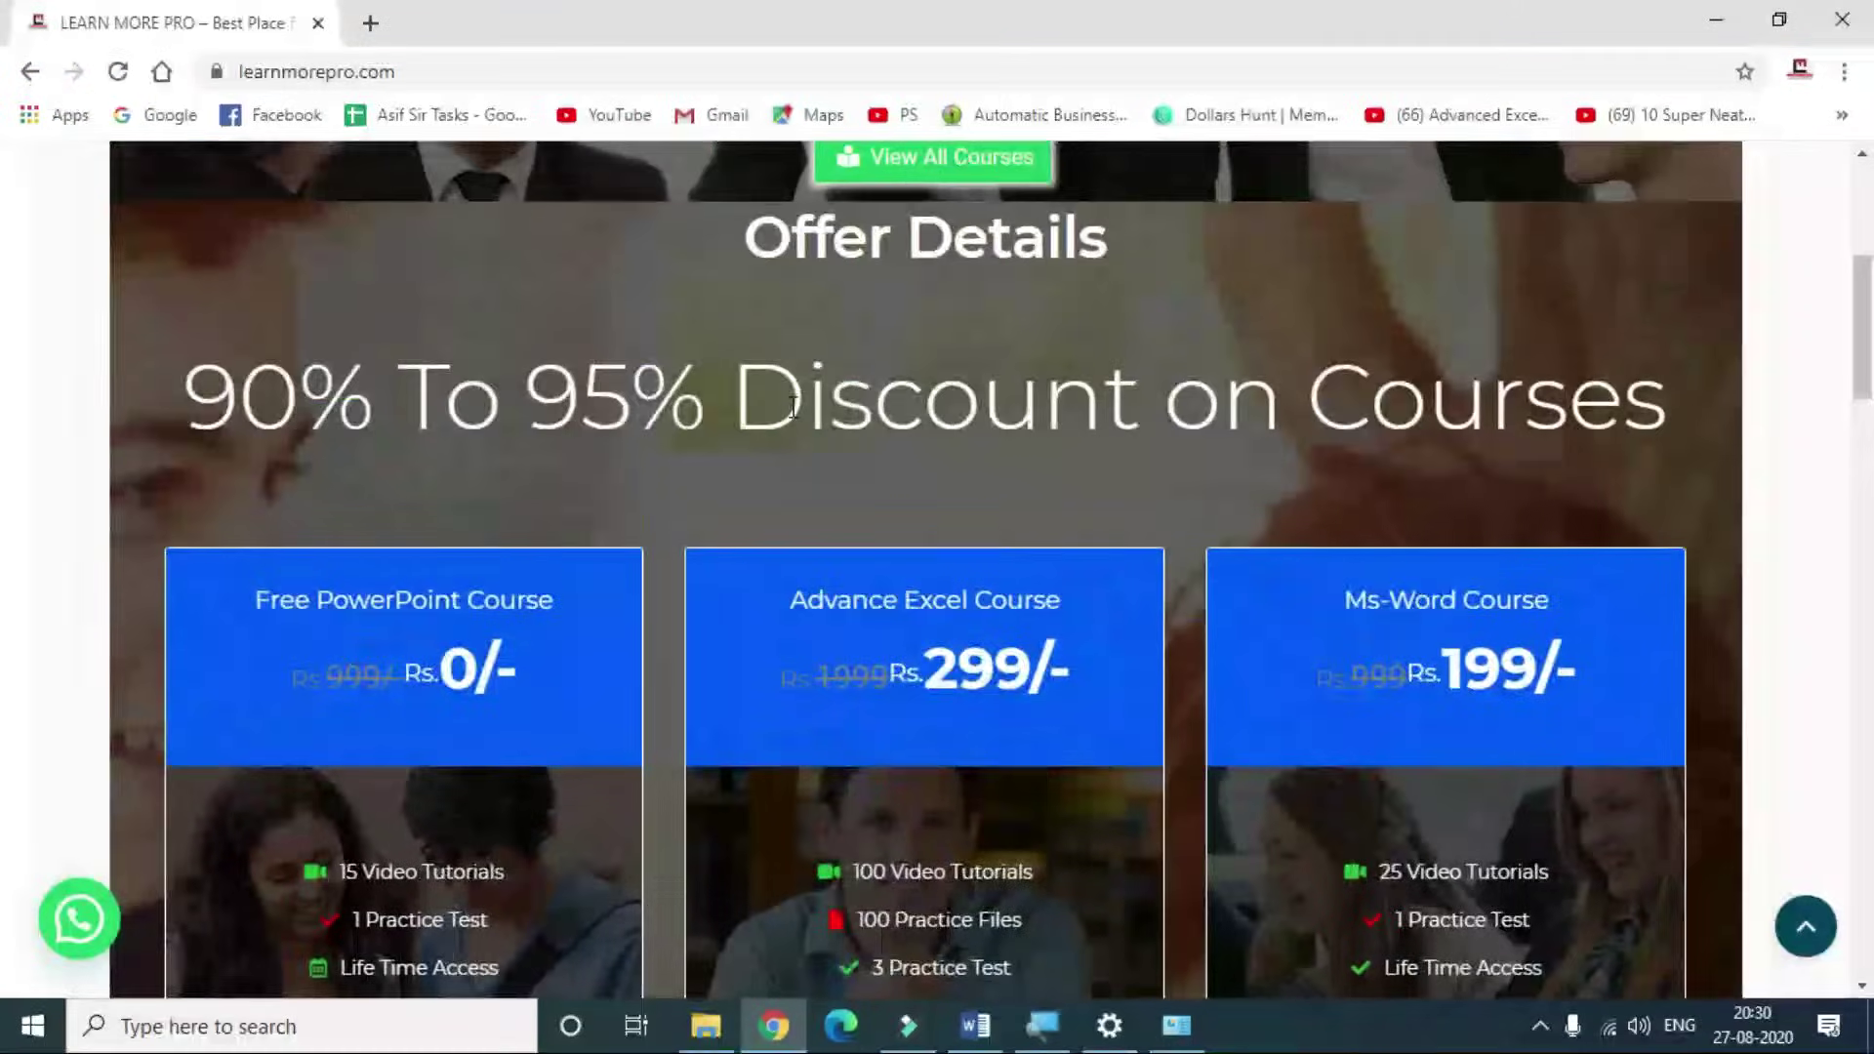
pyautogui.scroll(-3, 791, 408)
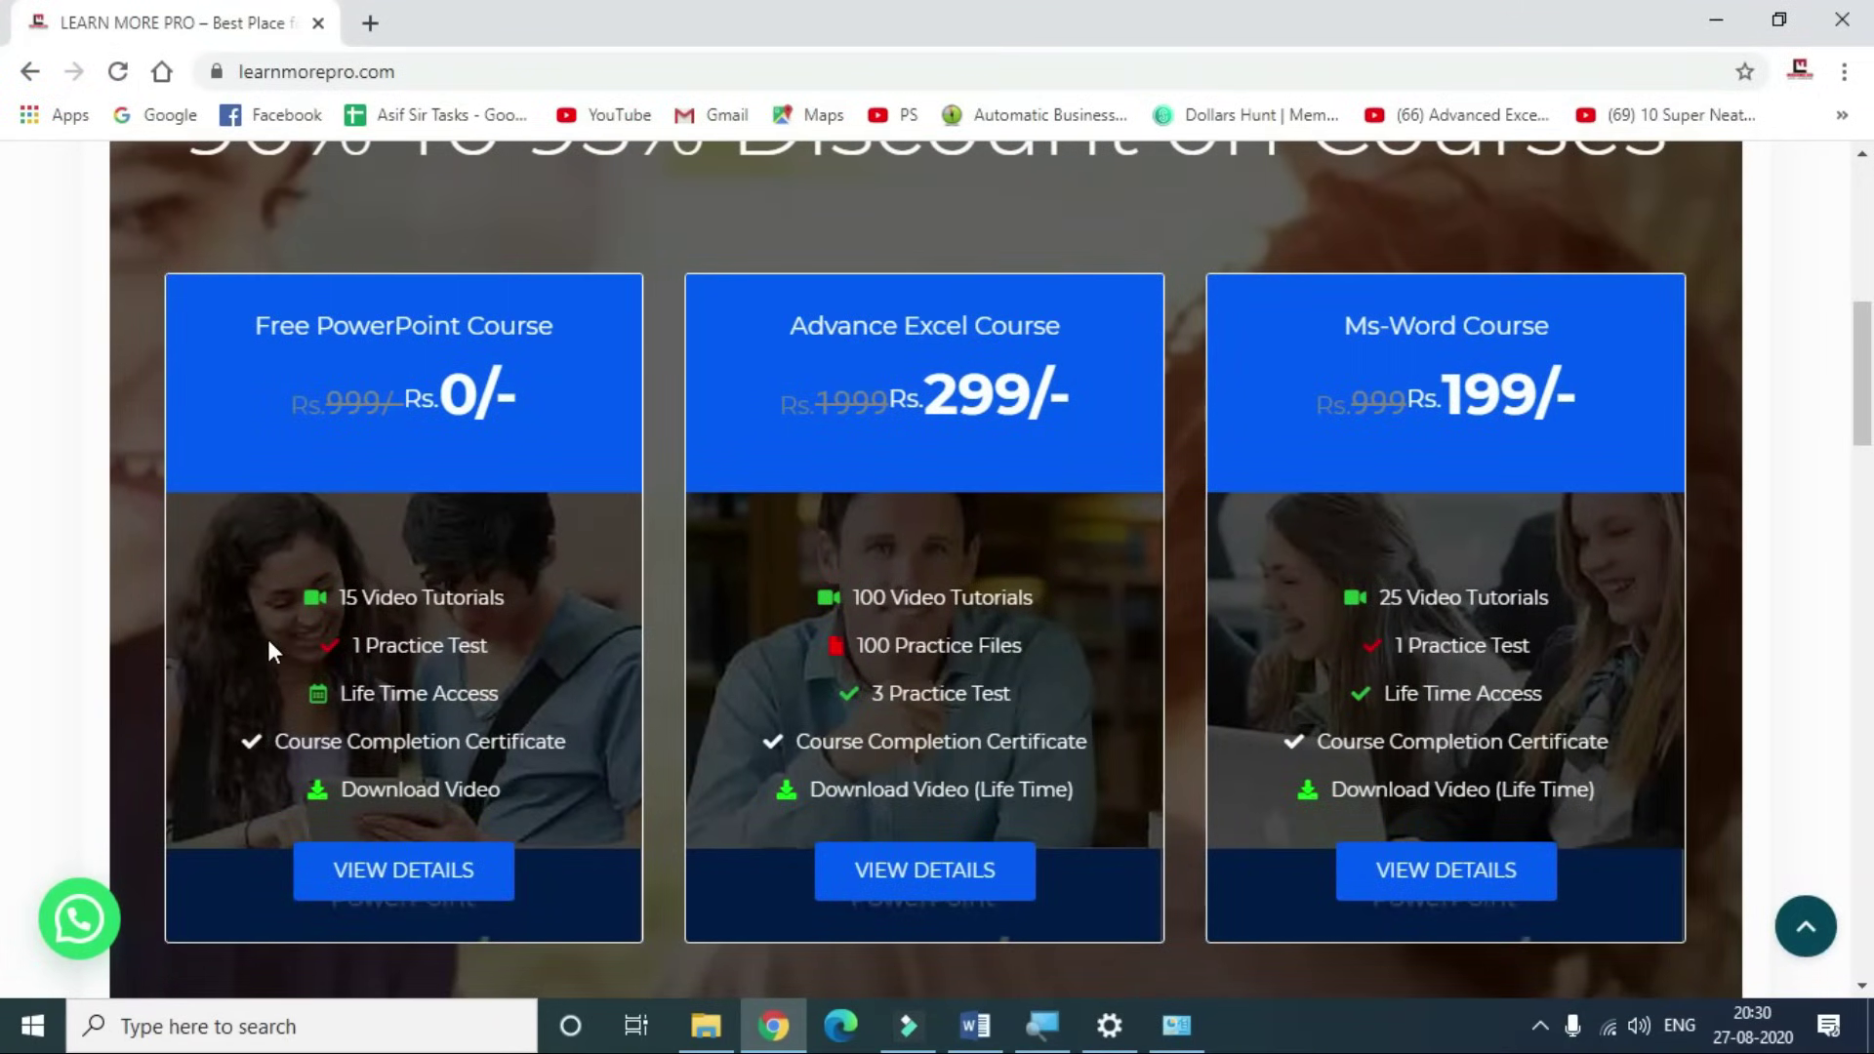
# - Switch back to the Print Page flyer in Word and open its print preview with Ctrl+P
pyautogui.click(976, 1015)
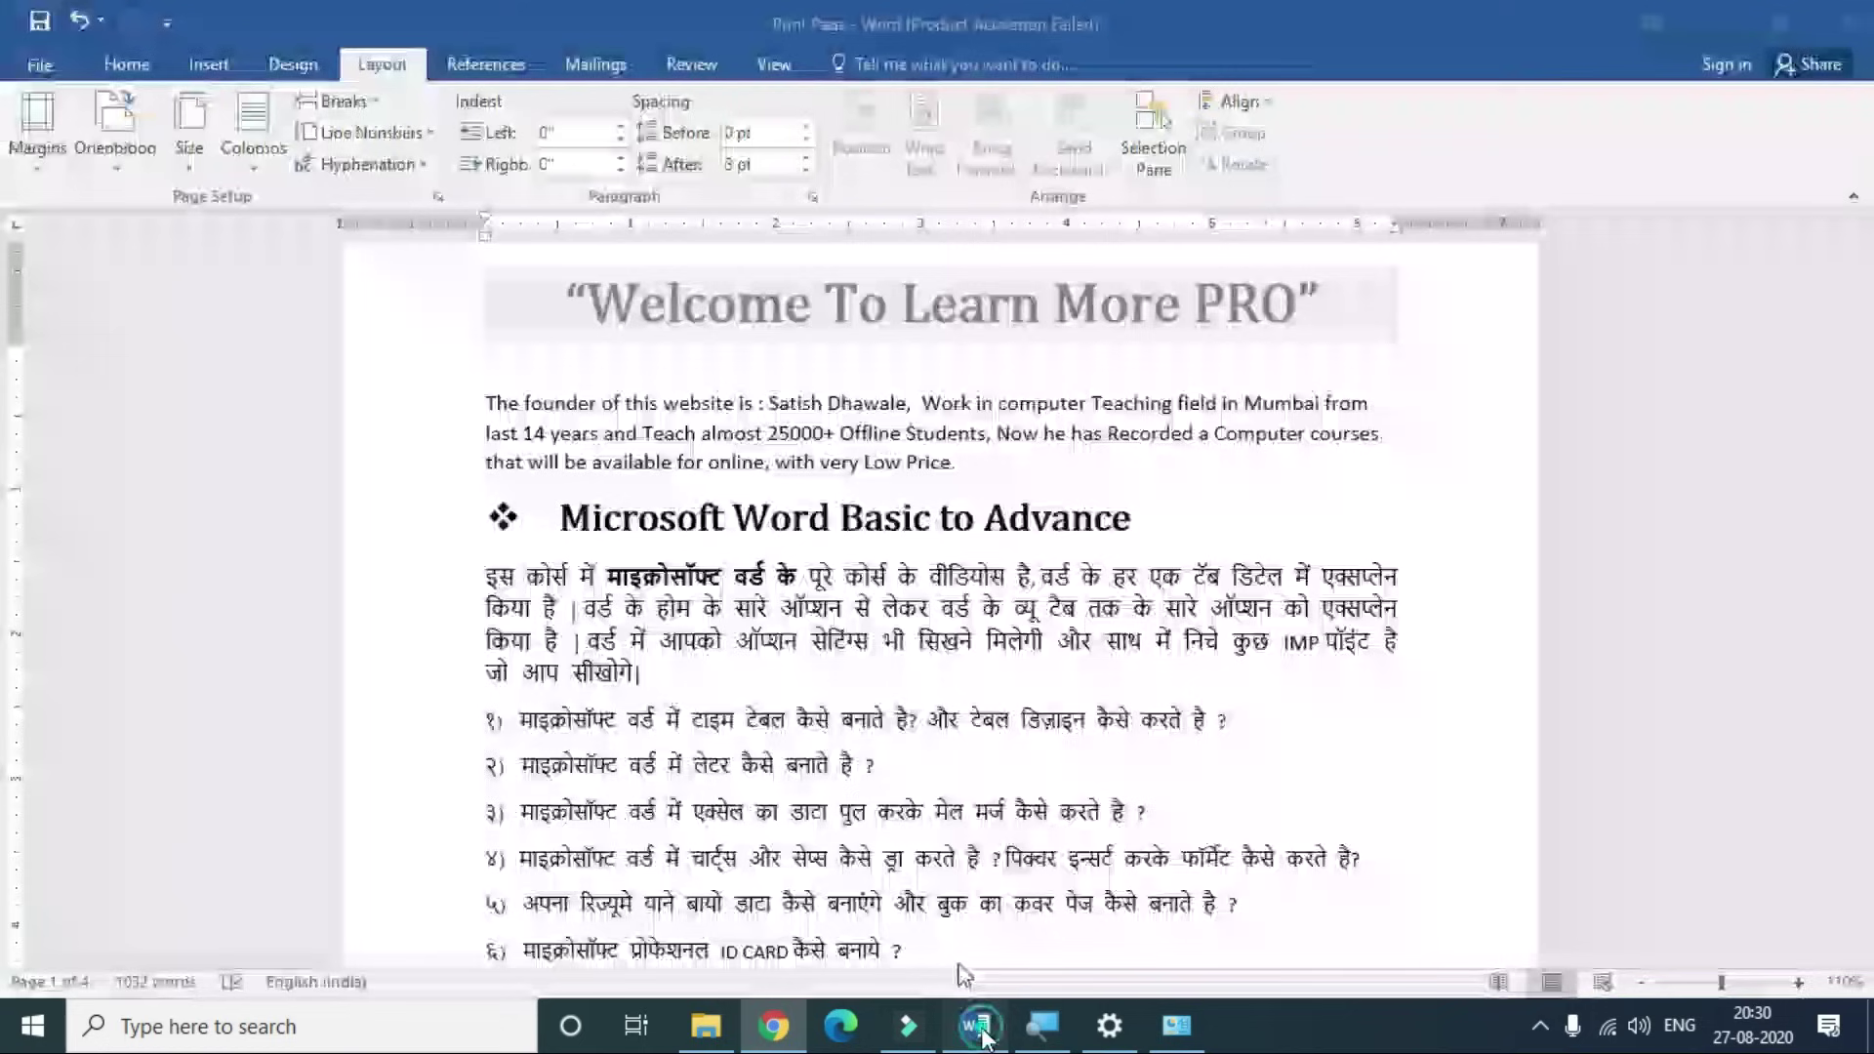
pyautogui.scroll(1, 788, 538)
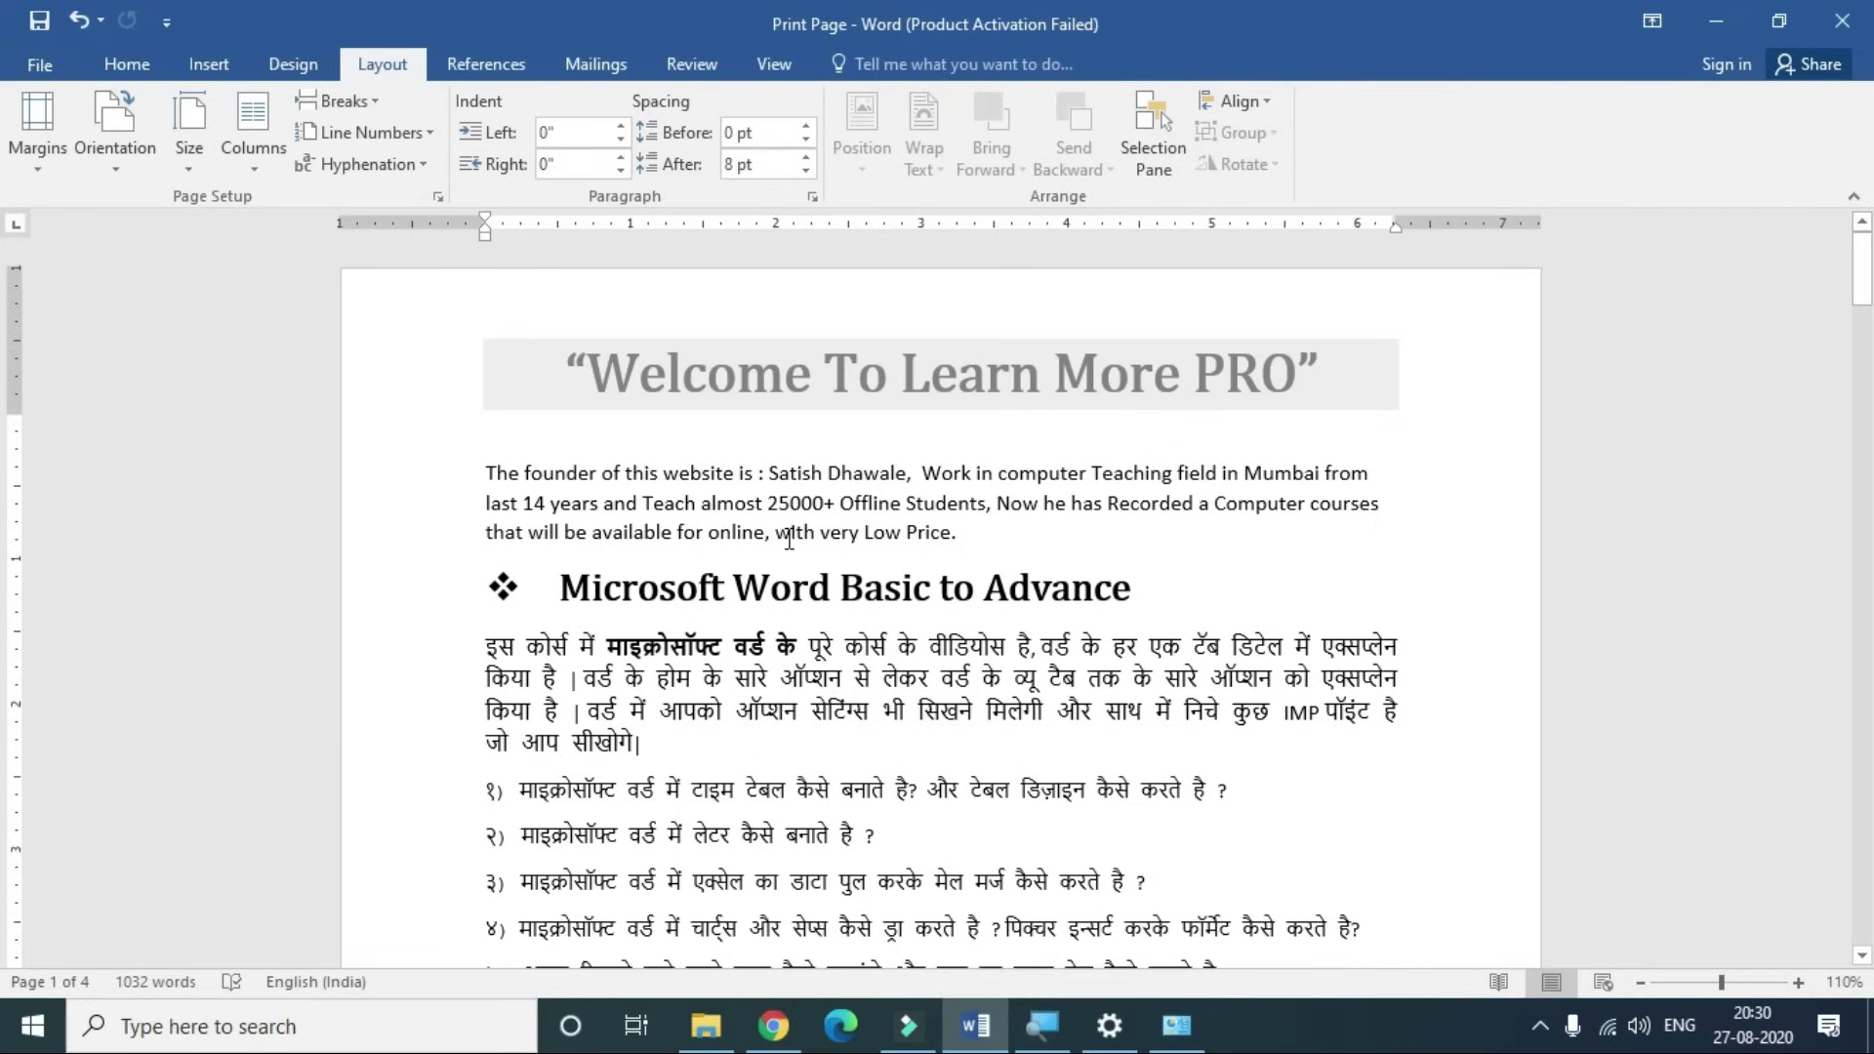
pyautogui.hotkey('ctrl', 'p')
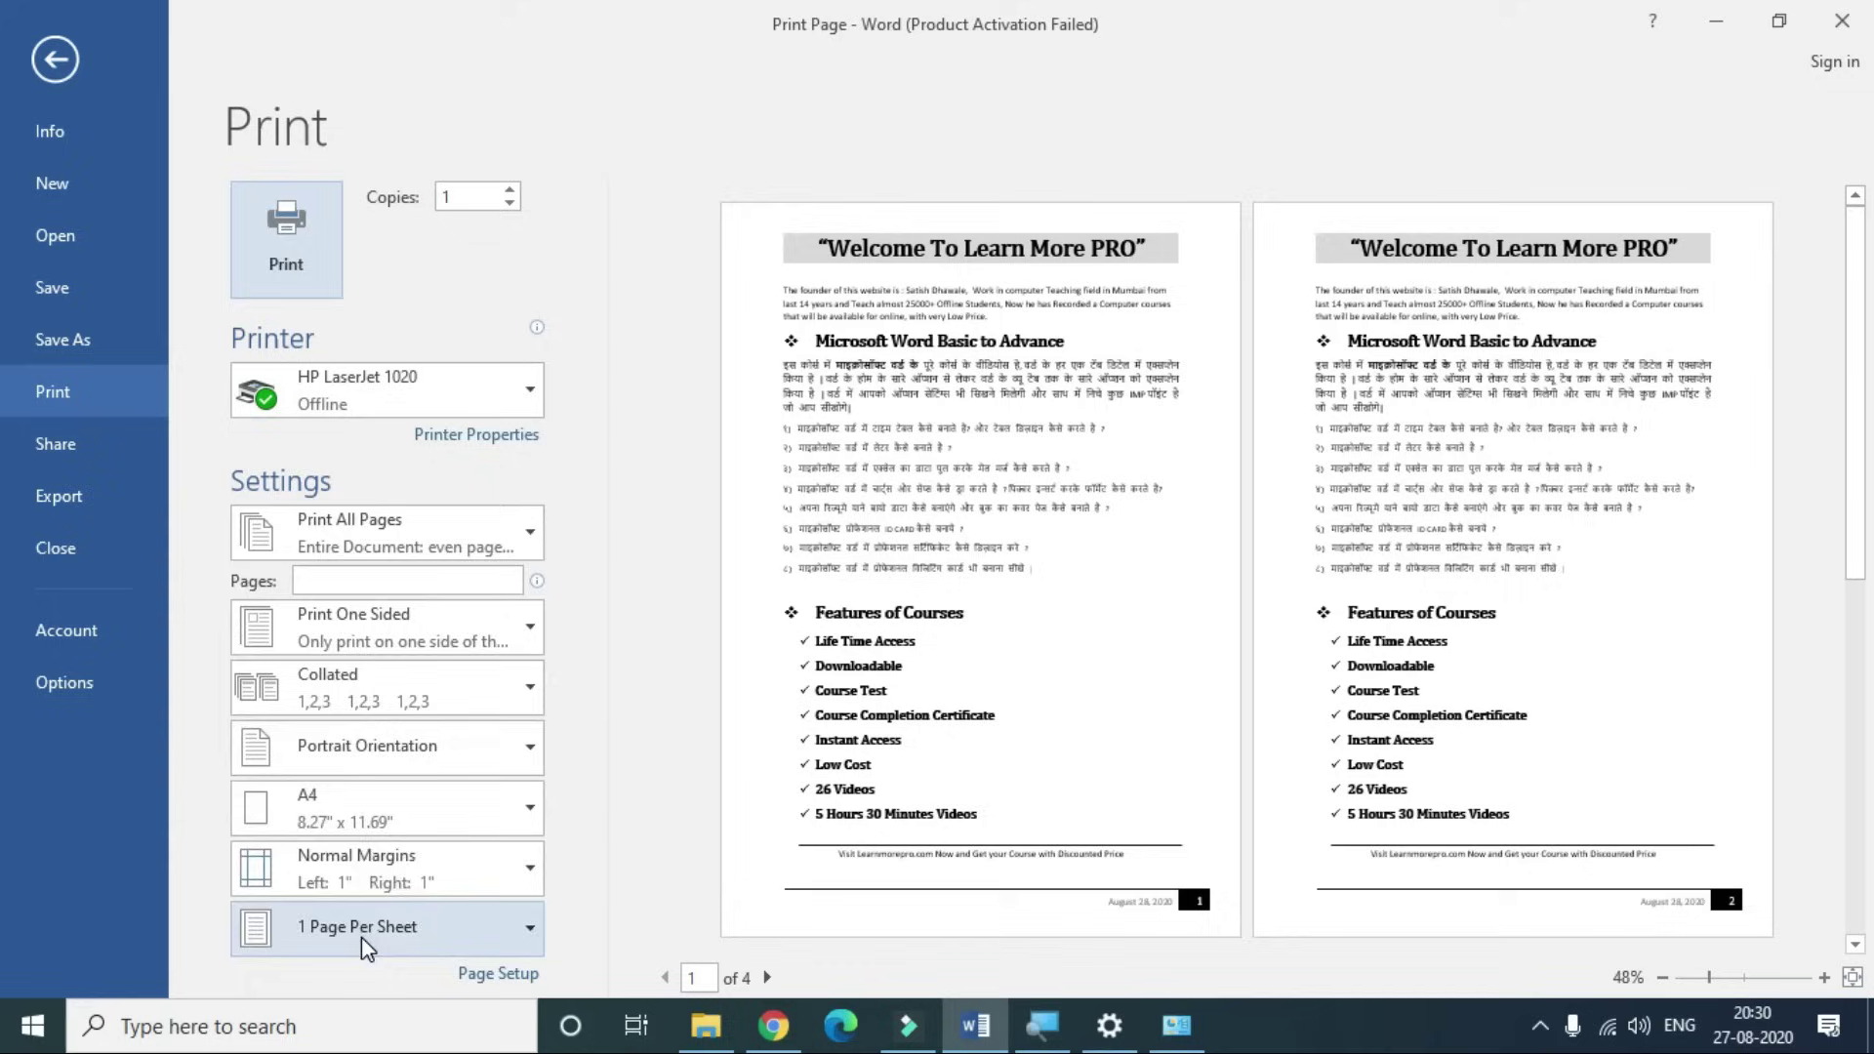
# - Choose 4 Pages Per Sheet, then page the preview to pages 3–4 and back
pyautogui.click(361, 936)
pyautogui.click(358, 658)
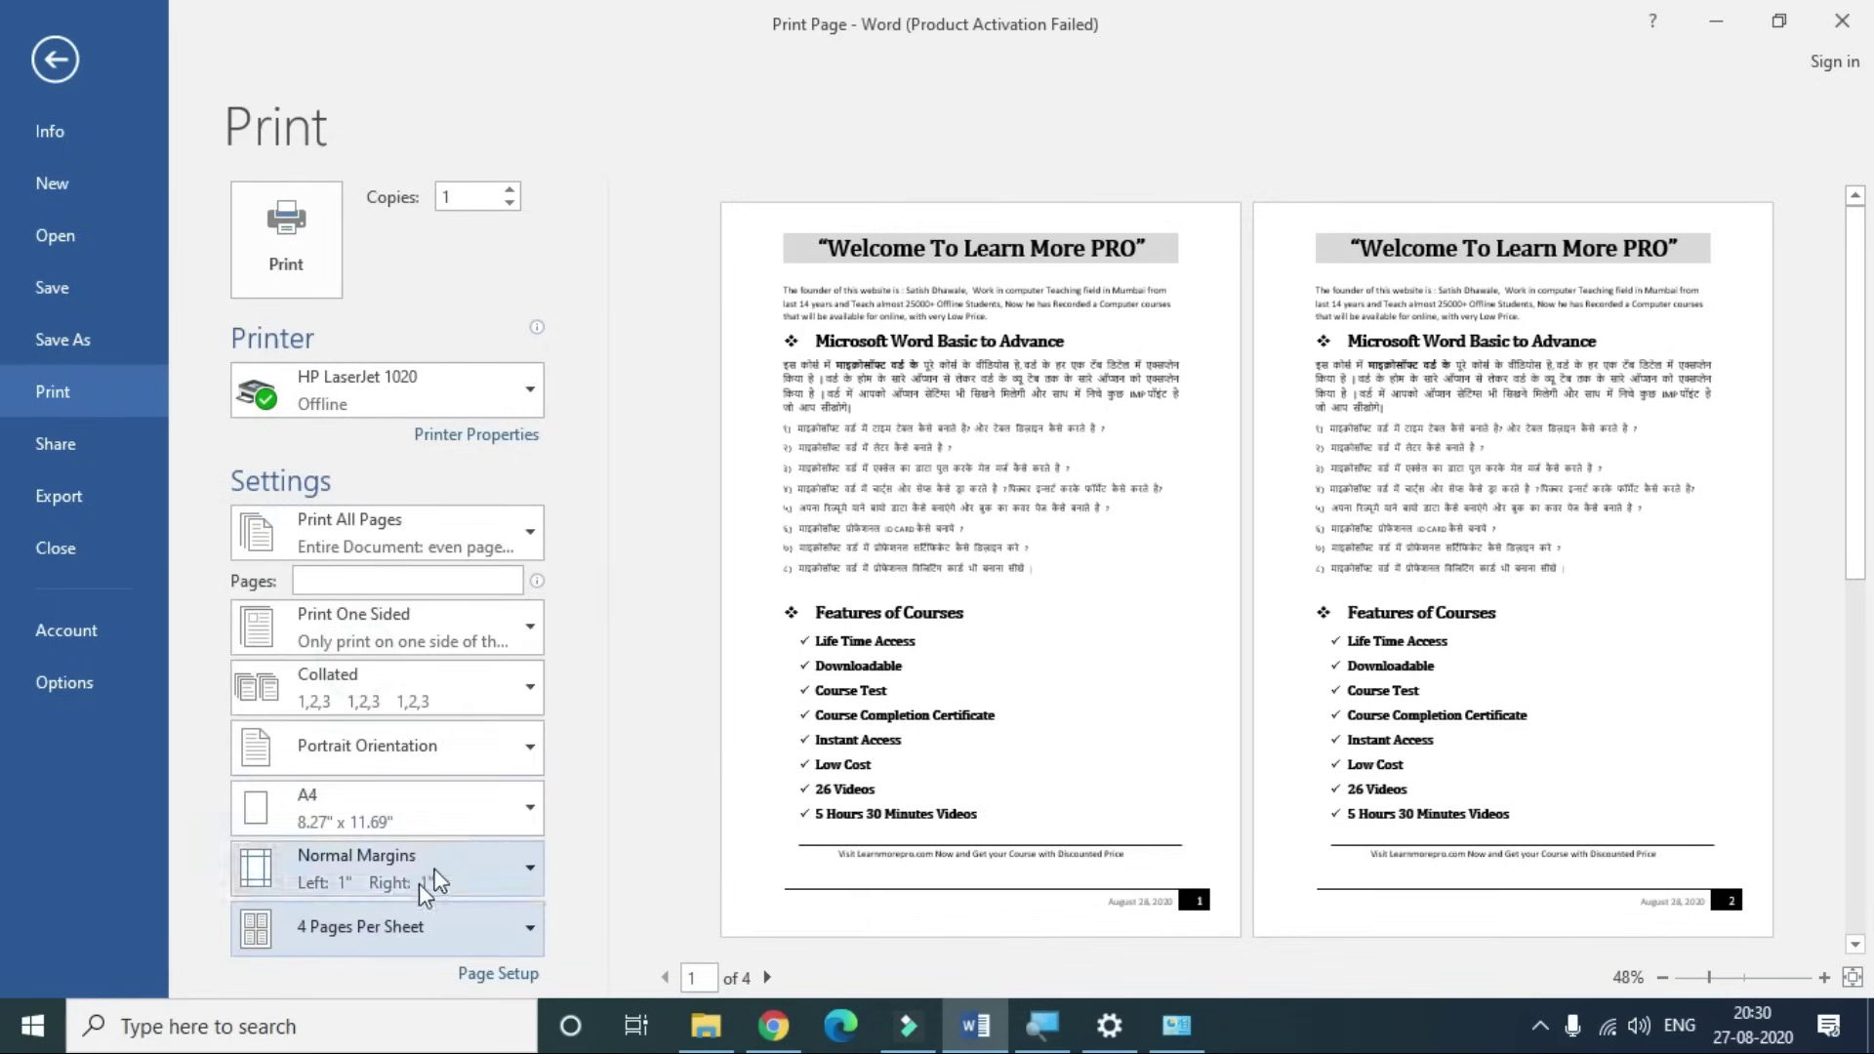
pyautogui.click(395, 933)
pyautogui.click(361, 552)
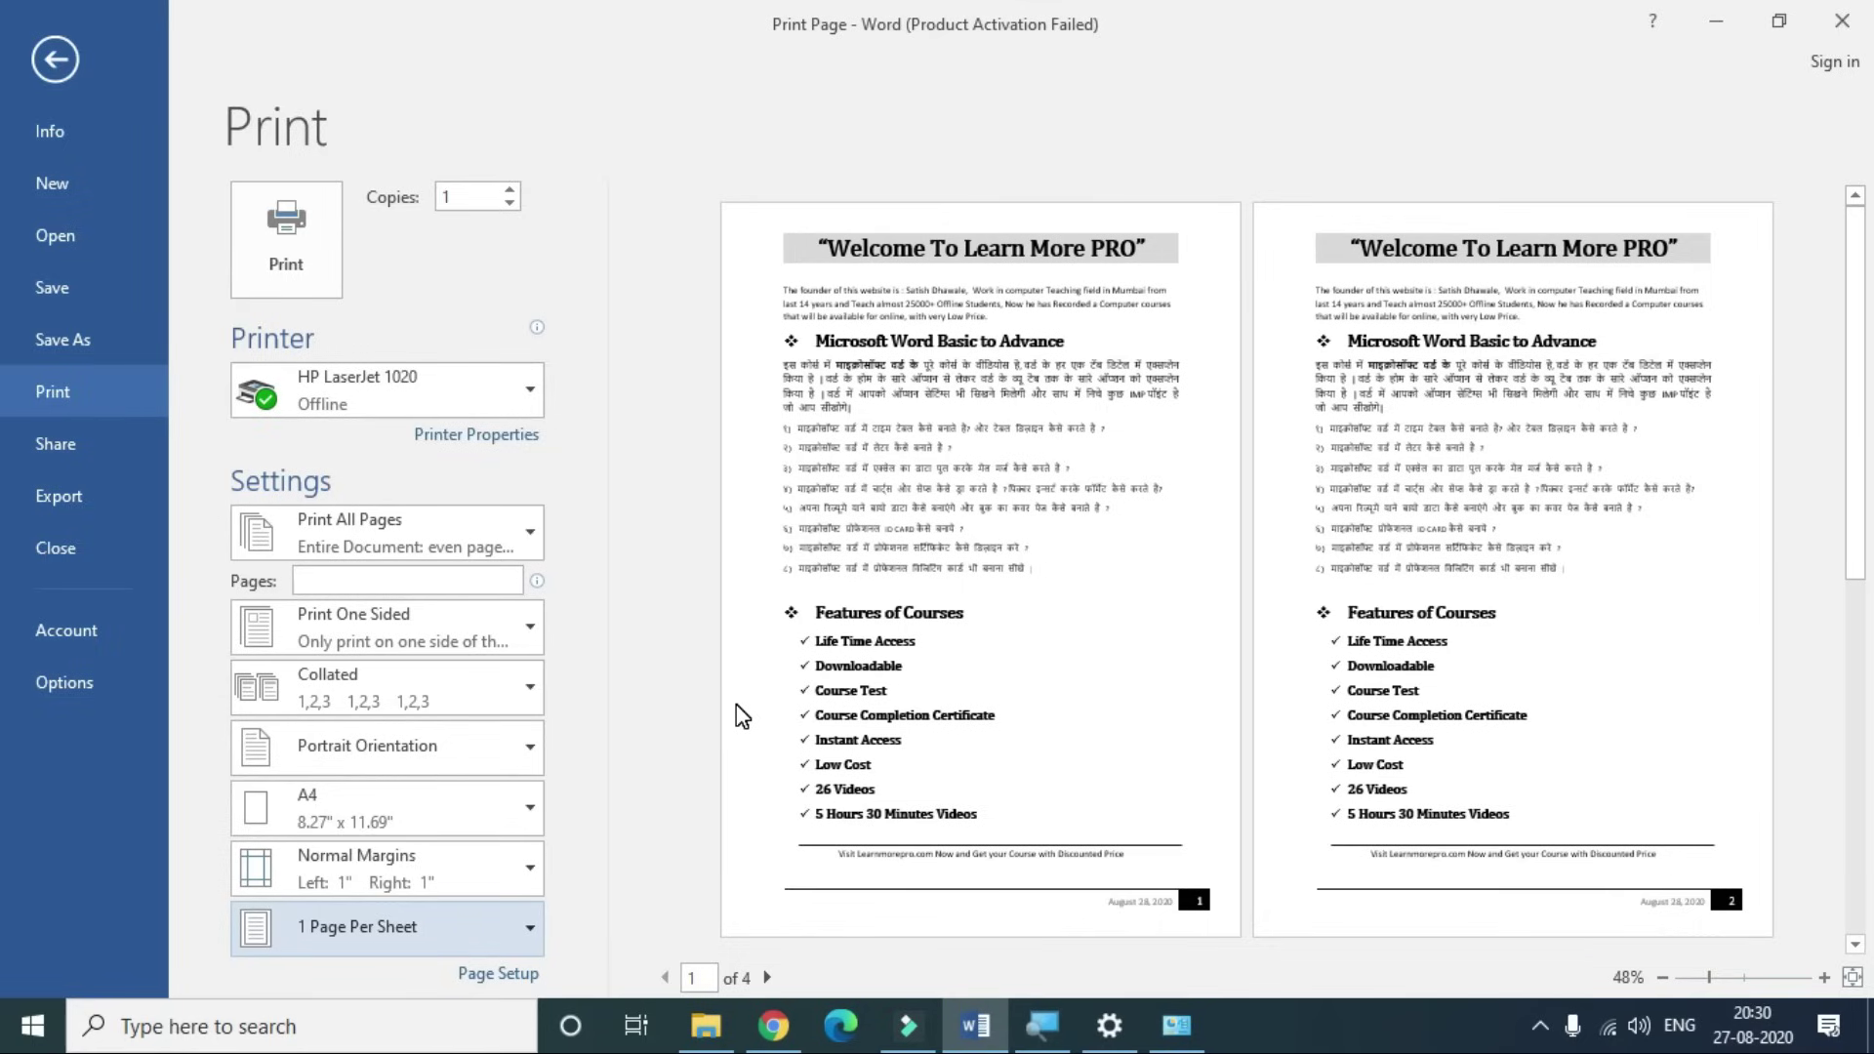
pyautogui.click(401, 939)
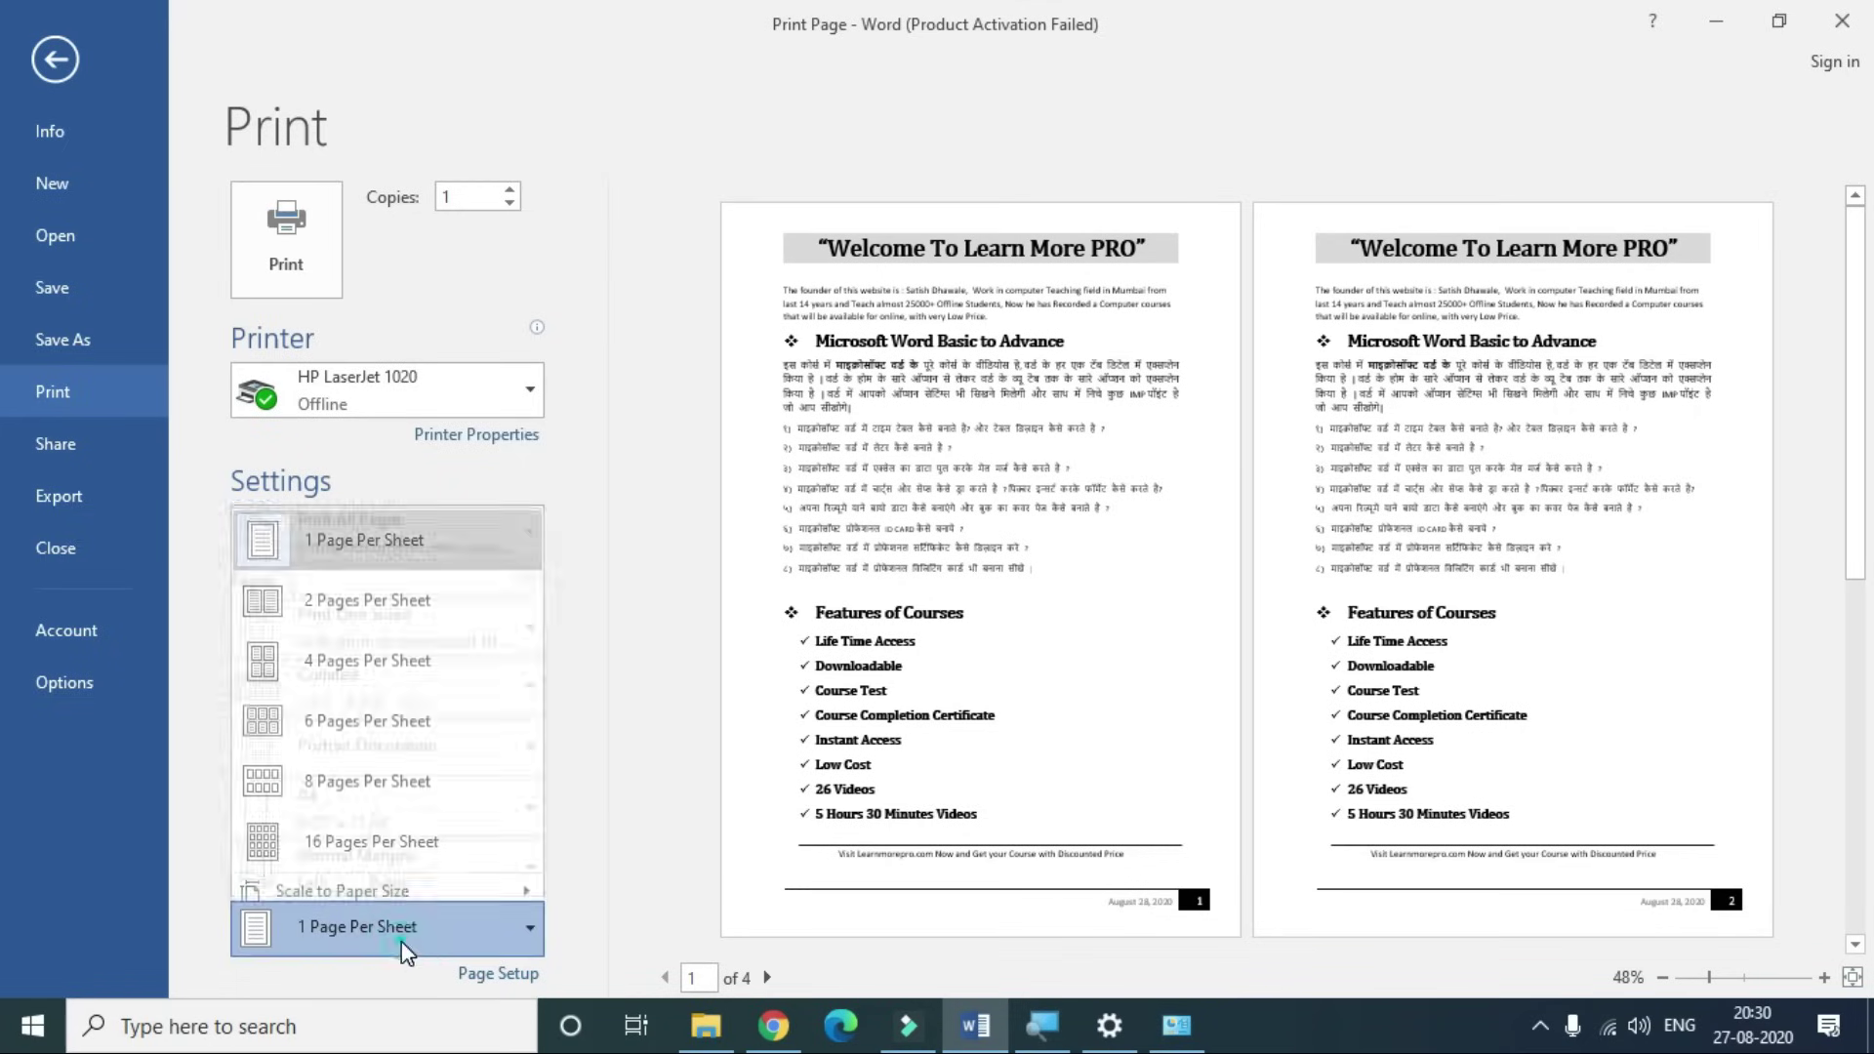
pyautogui.click(363, 651)
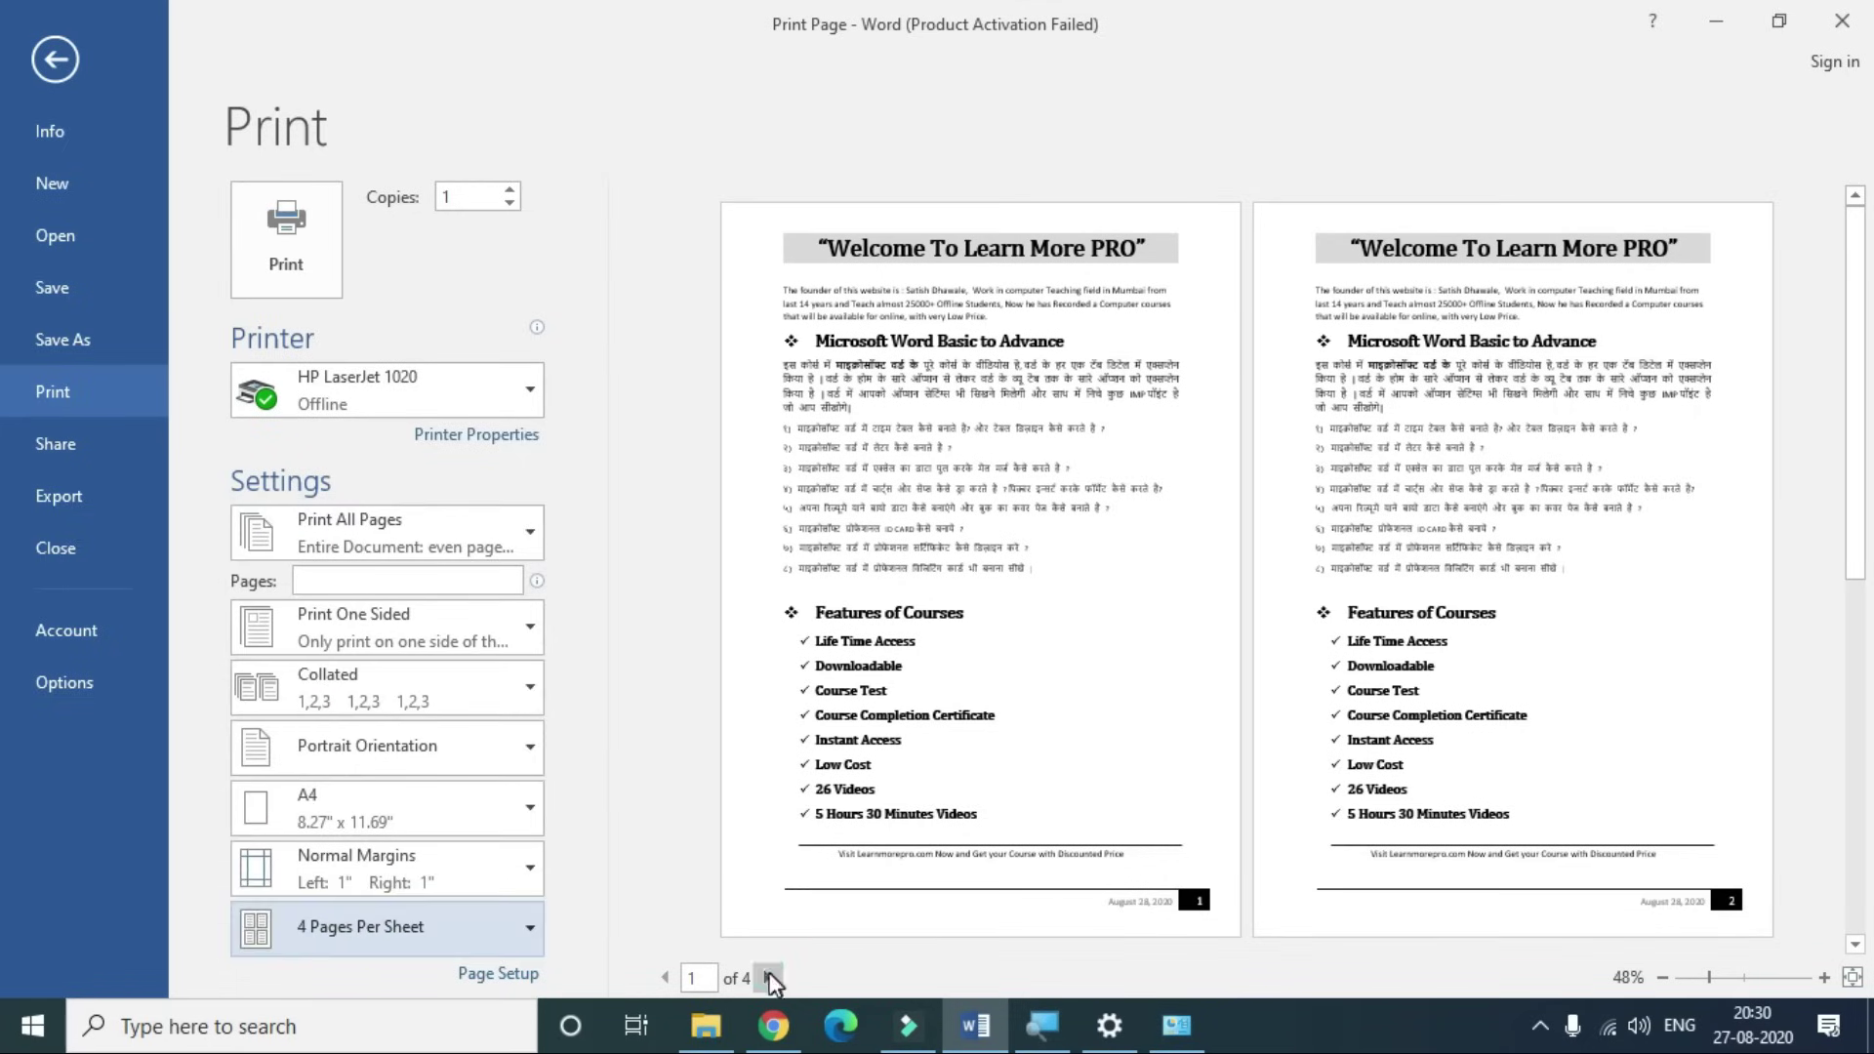
pyautogui.click(767, 977)
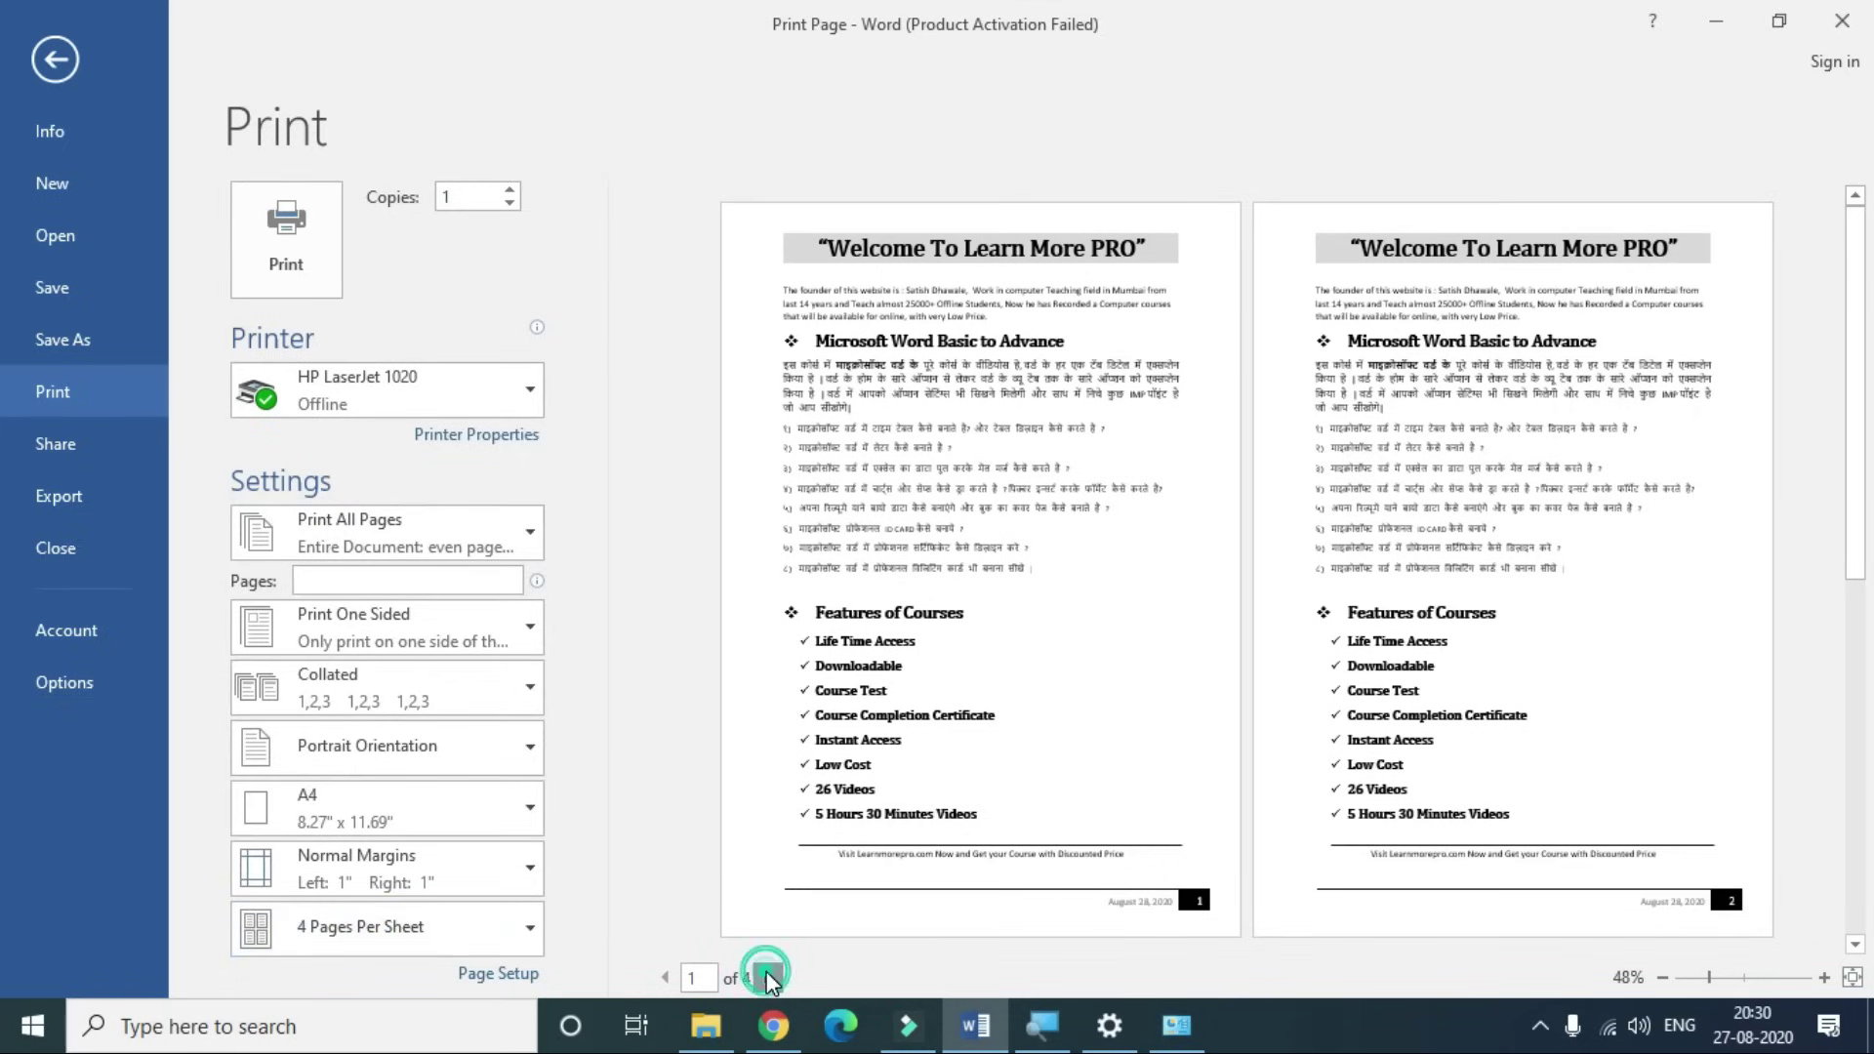
pyautogui.click(665, 972)
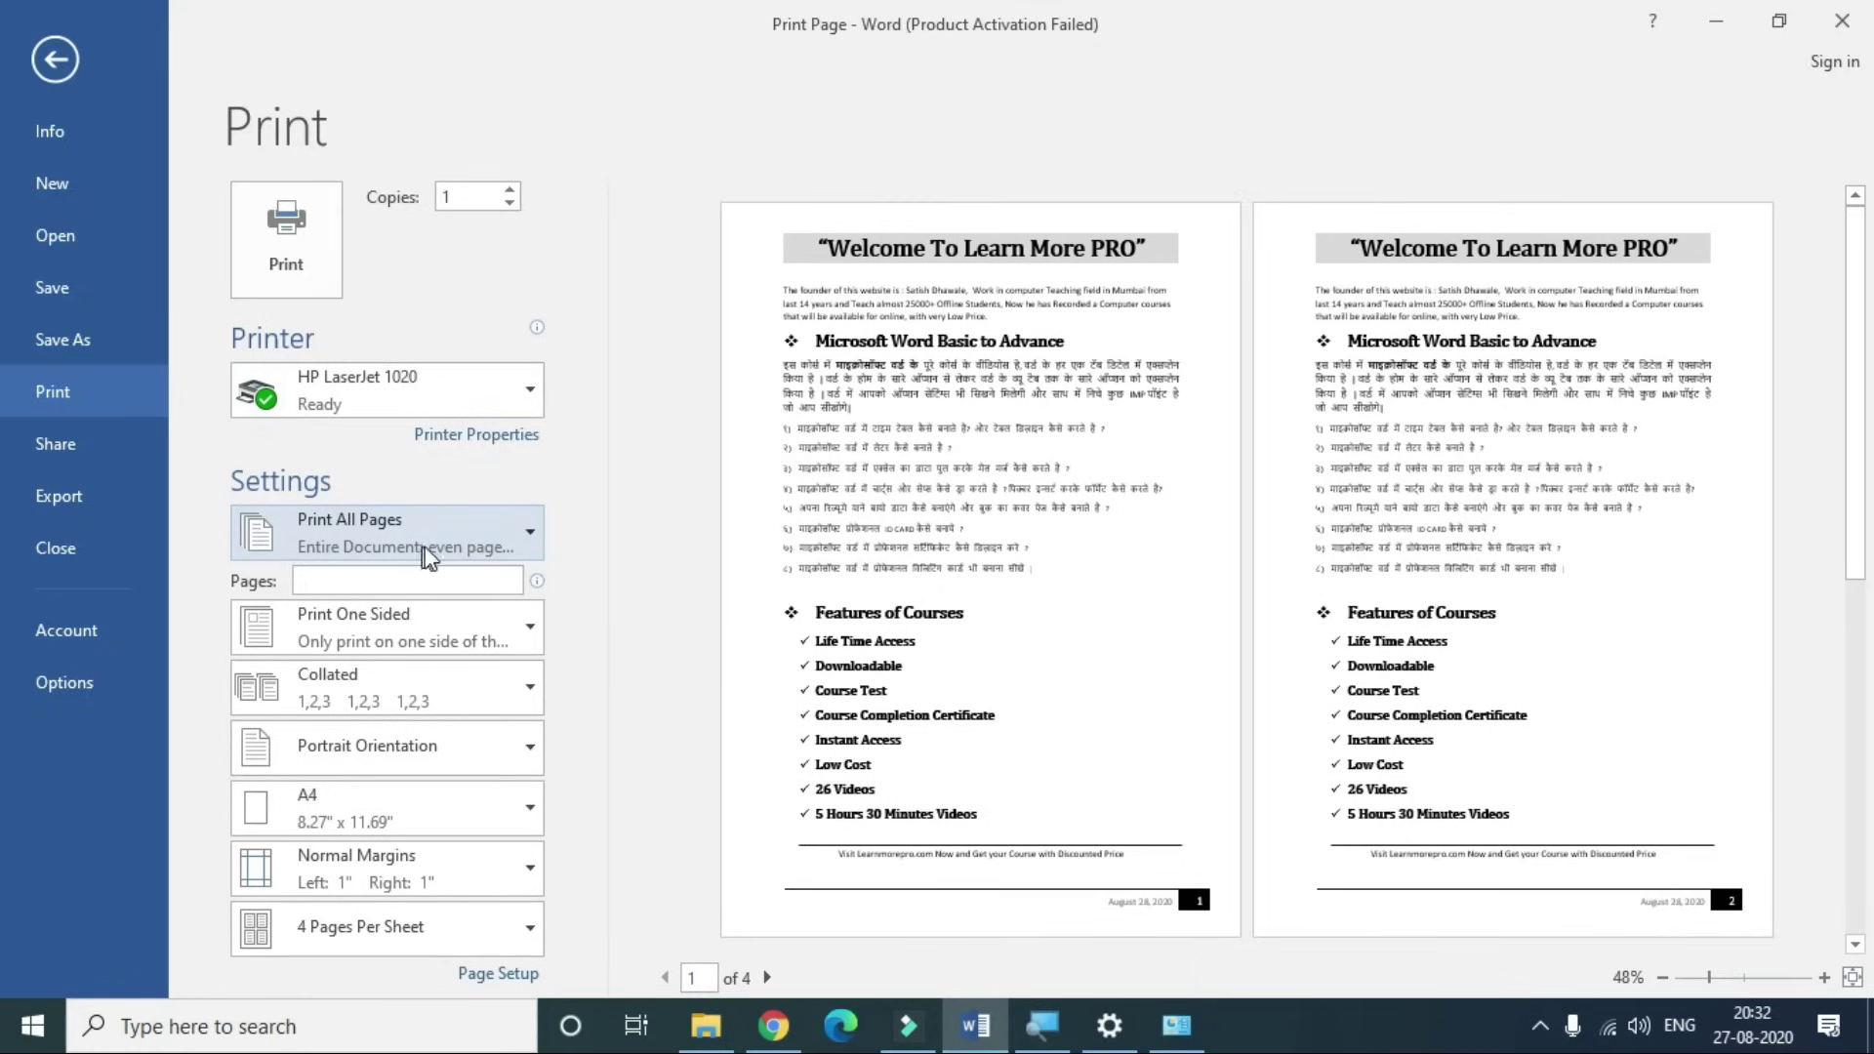
# - Turn off Only Print Even Pages and print the whole flyer to the HP LaserJet 1020
pyautogui.click(461, 549)
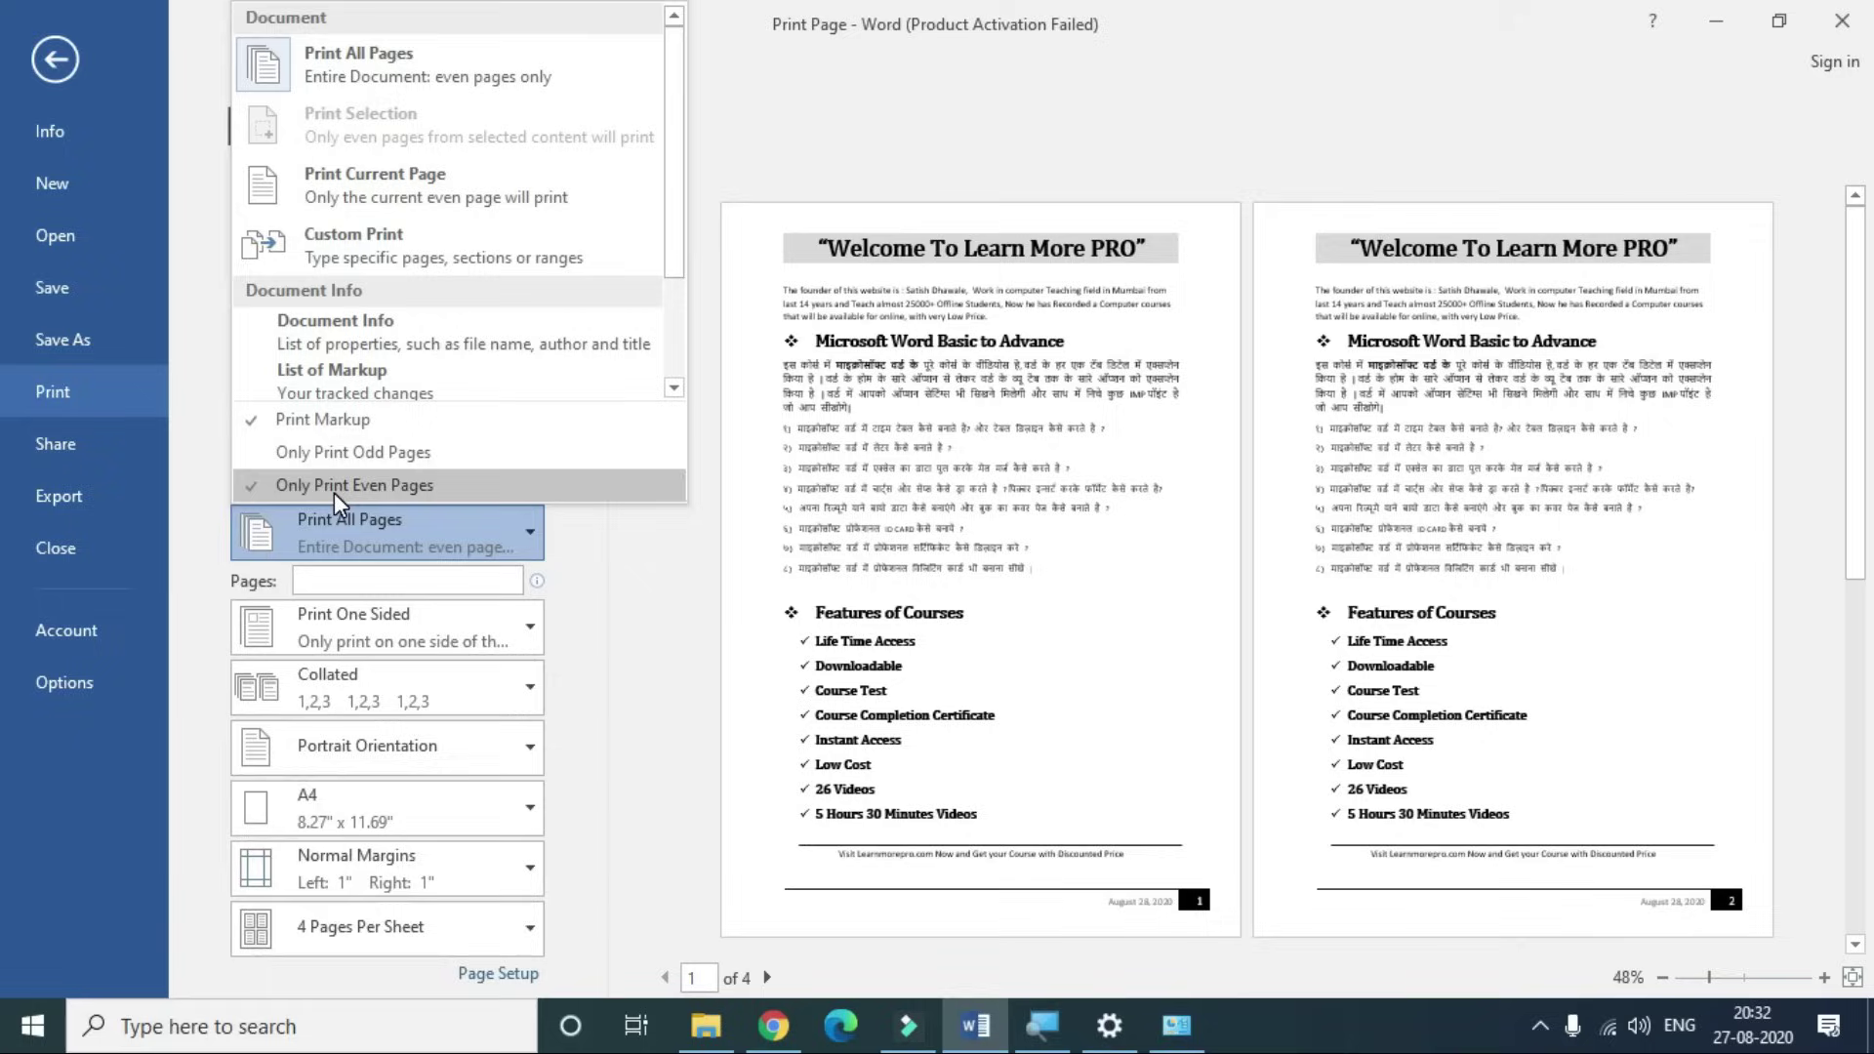
pyautogui.click(361, 484)
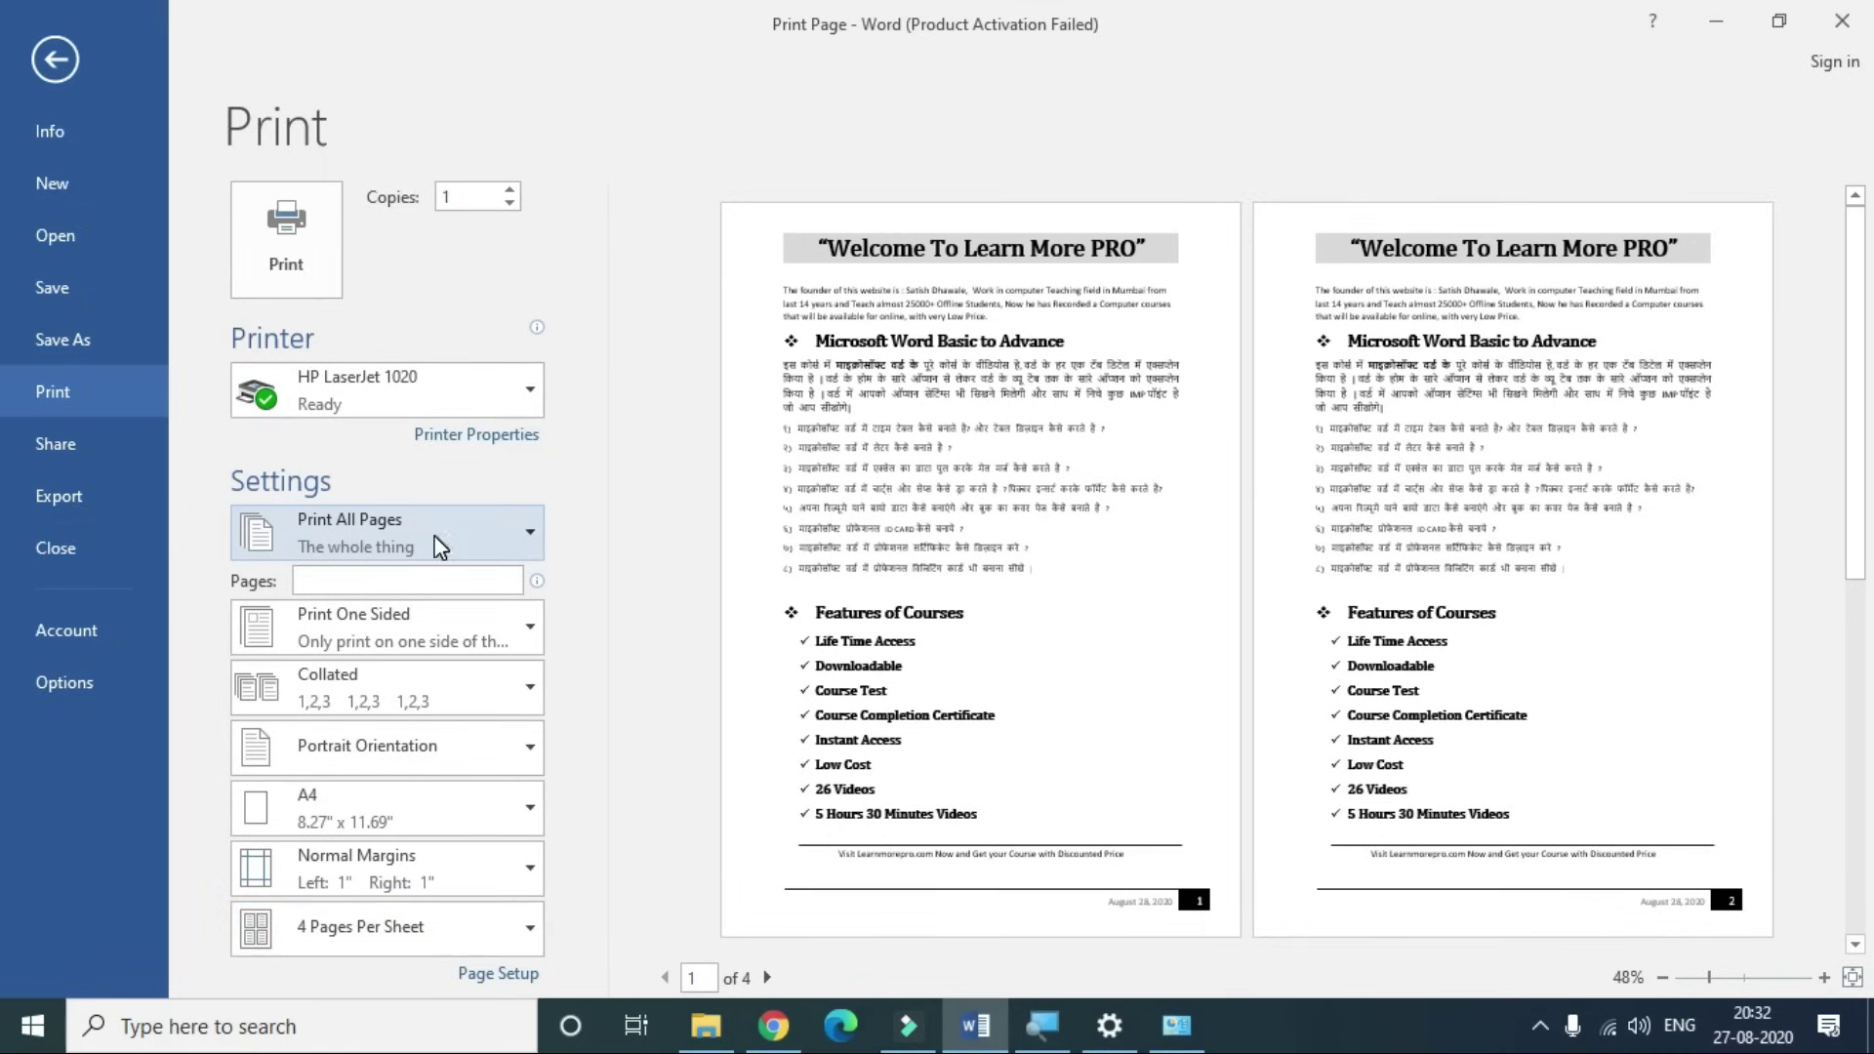
pyautogui.click(303, 256)
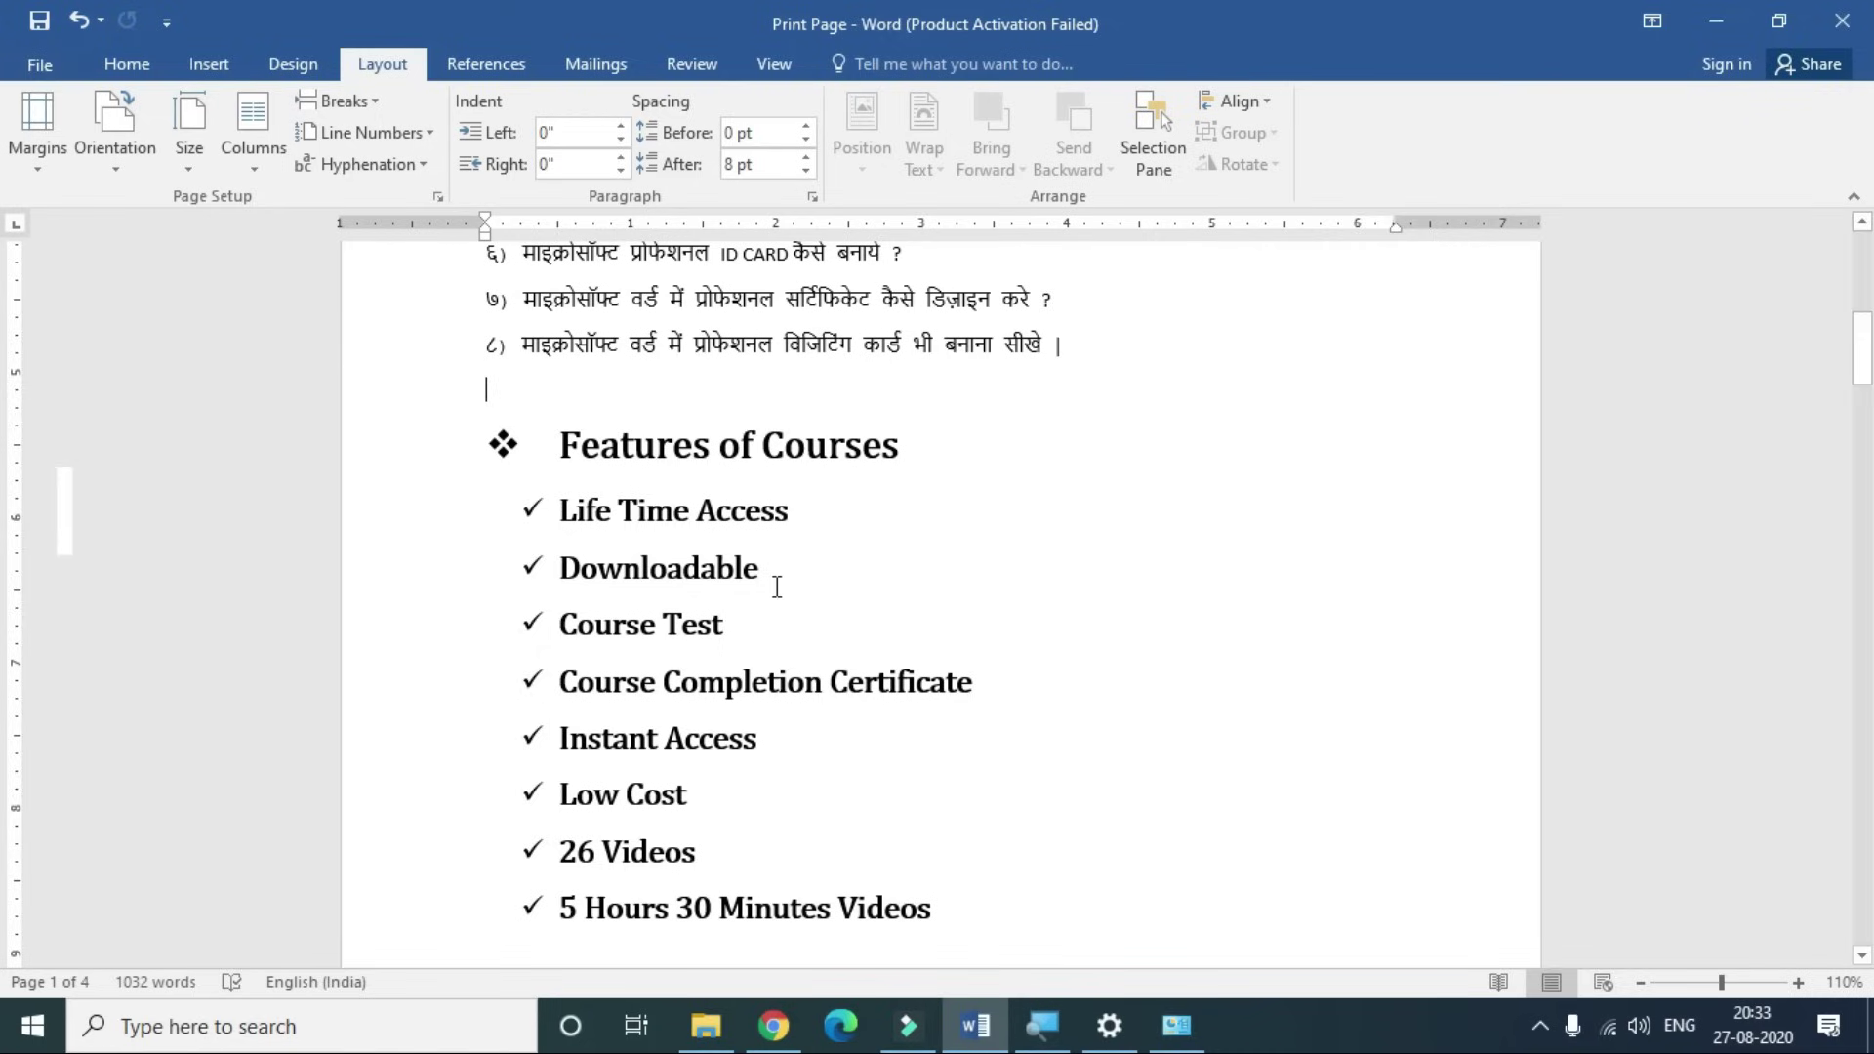
# - Reopen the Print screen with Ctrl+P to preview the flyer on the HP LaserJet 1020 at 4 pages per sheet
pyautogui.hotkey('ctrl', 'p')
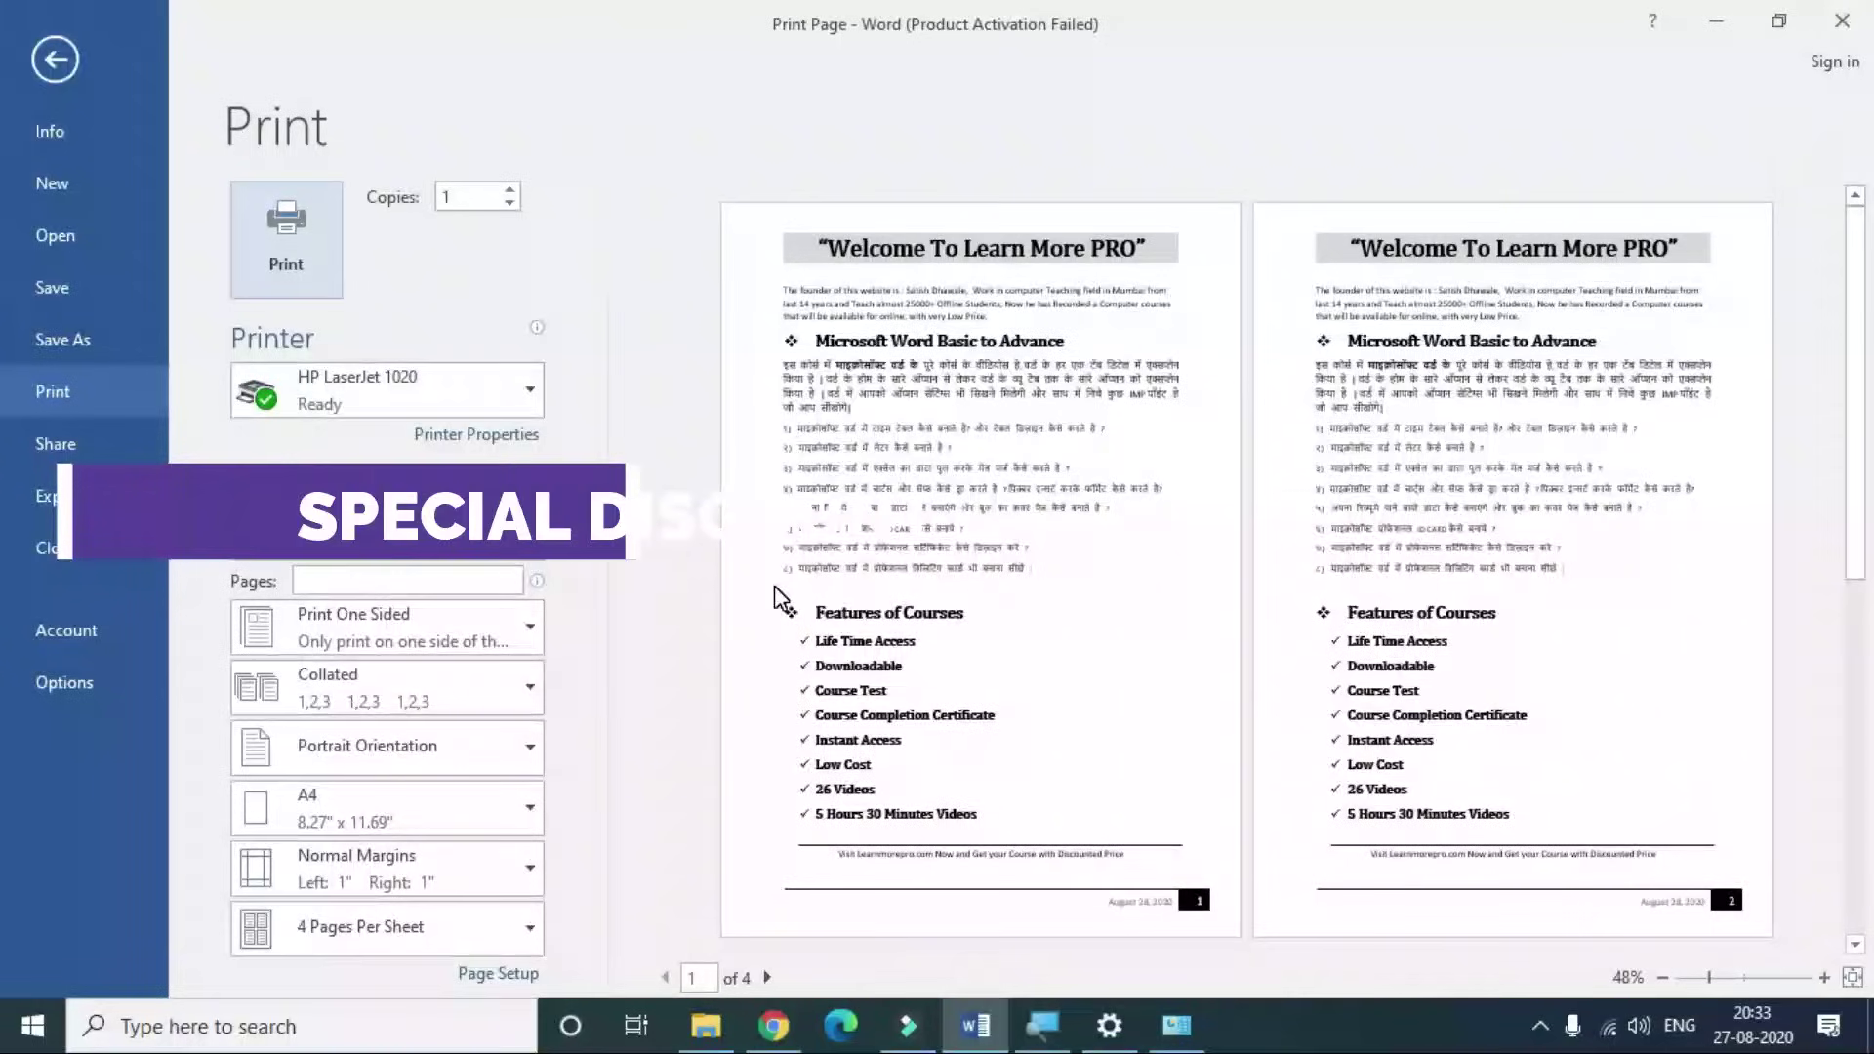